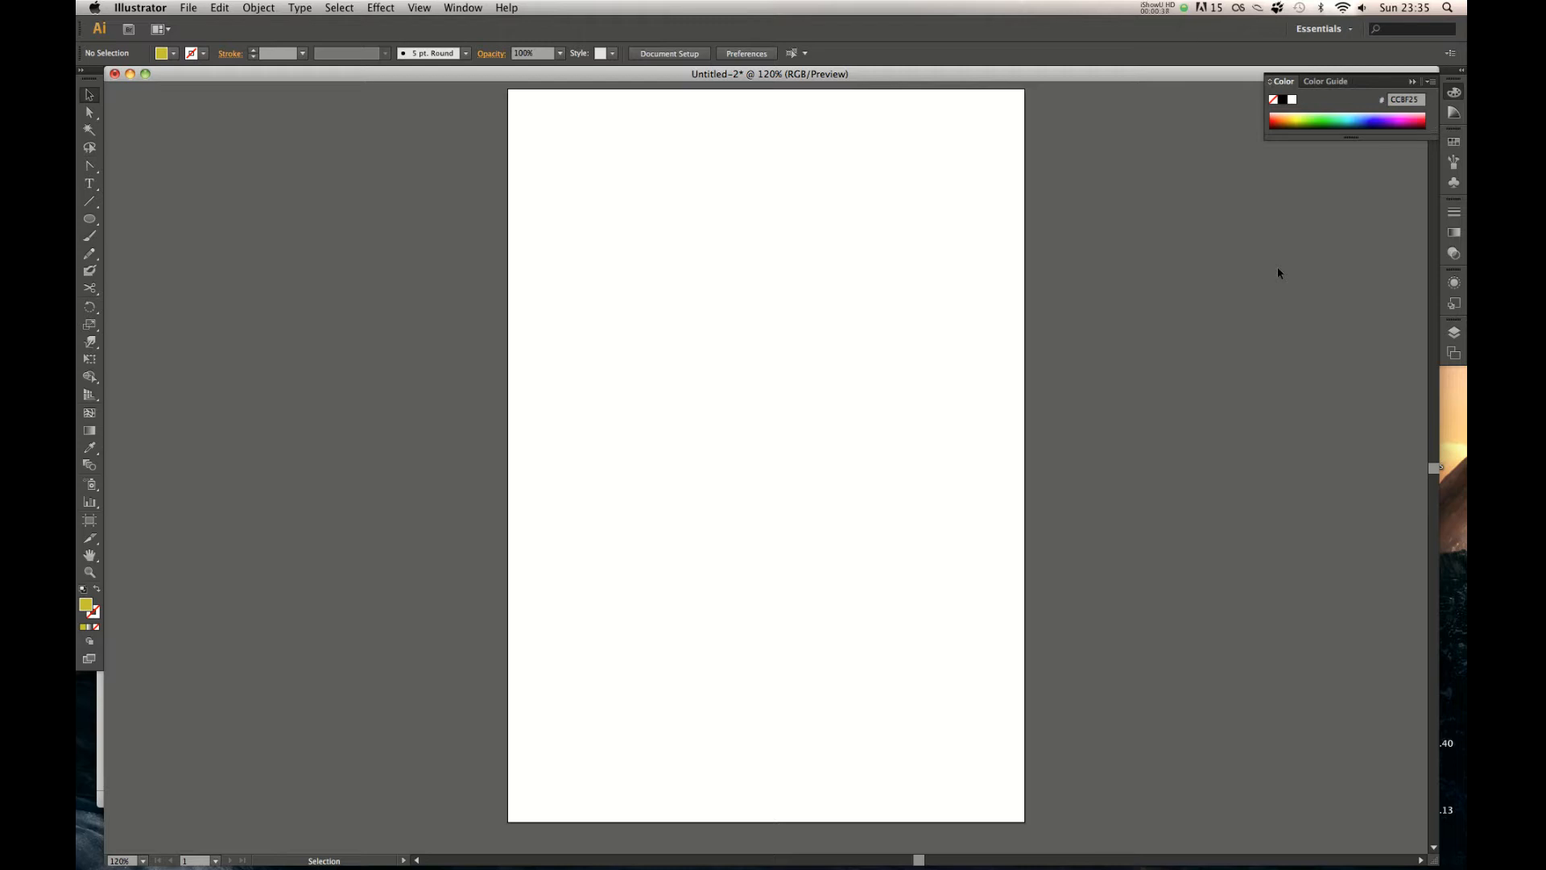
Examine the current document's color mode and its document setup options
{"action": "key", "text": "space"}
{"action": "left_click_drag", "start_coordinate": [1022, 383], "coordinate": [1027, 395]}
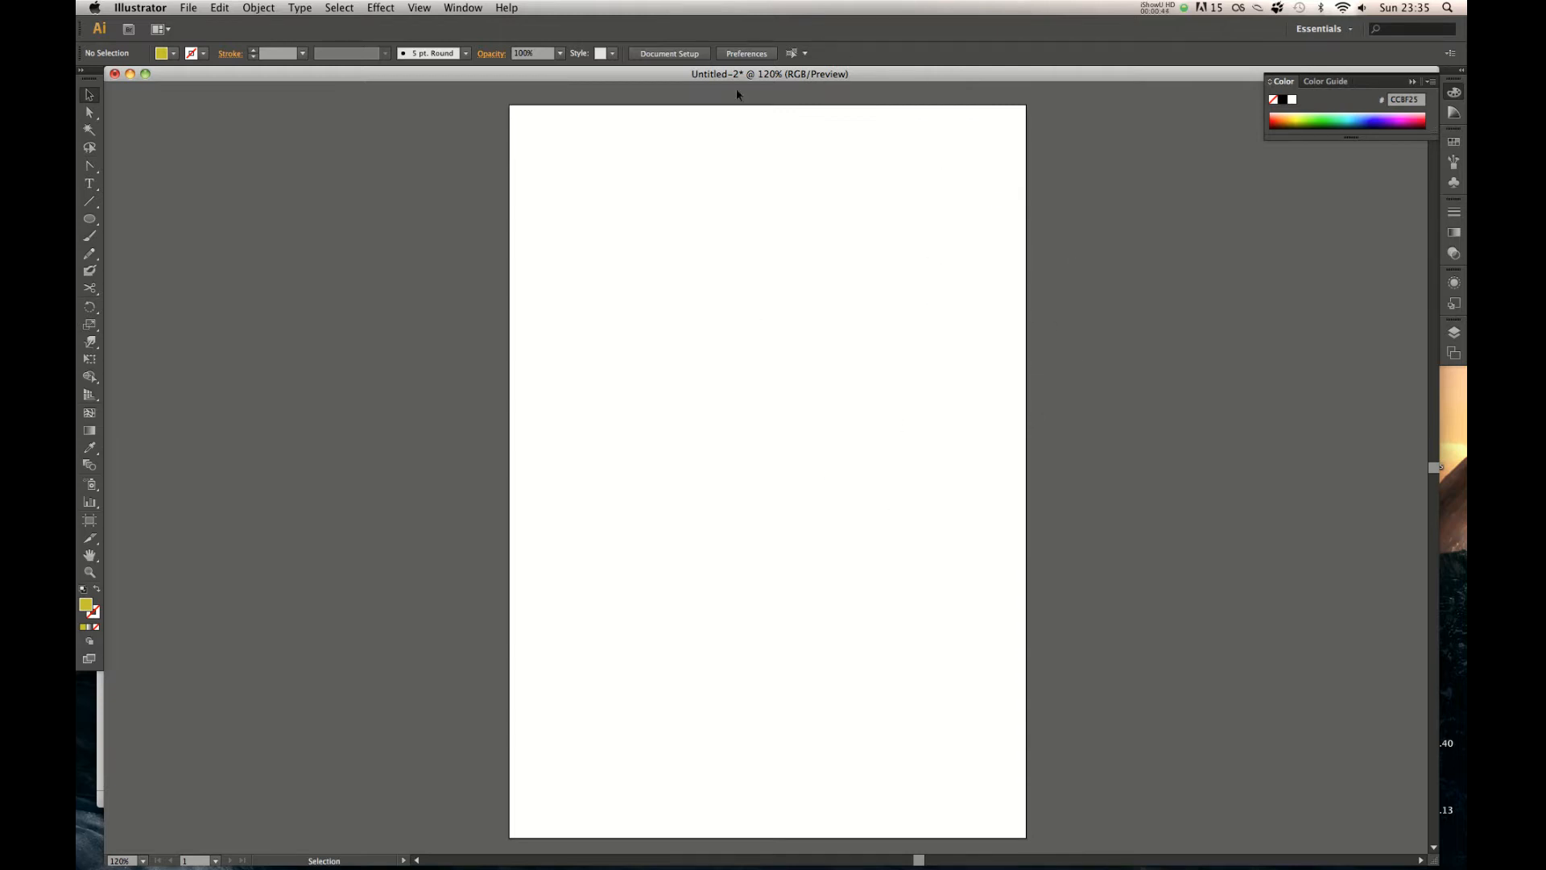
{"action": "left_click", "coordinate": [188, 8]}
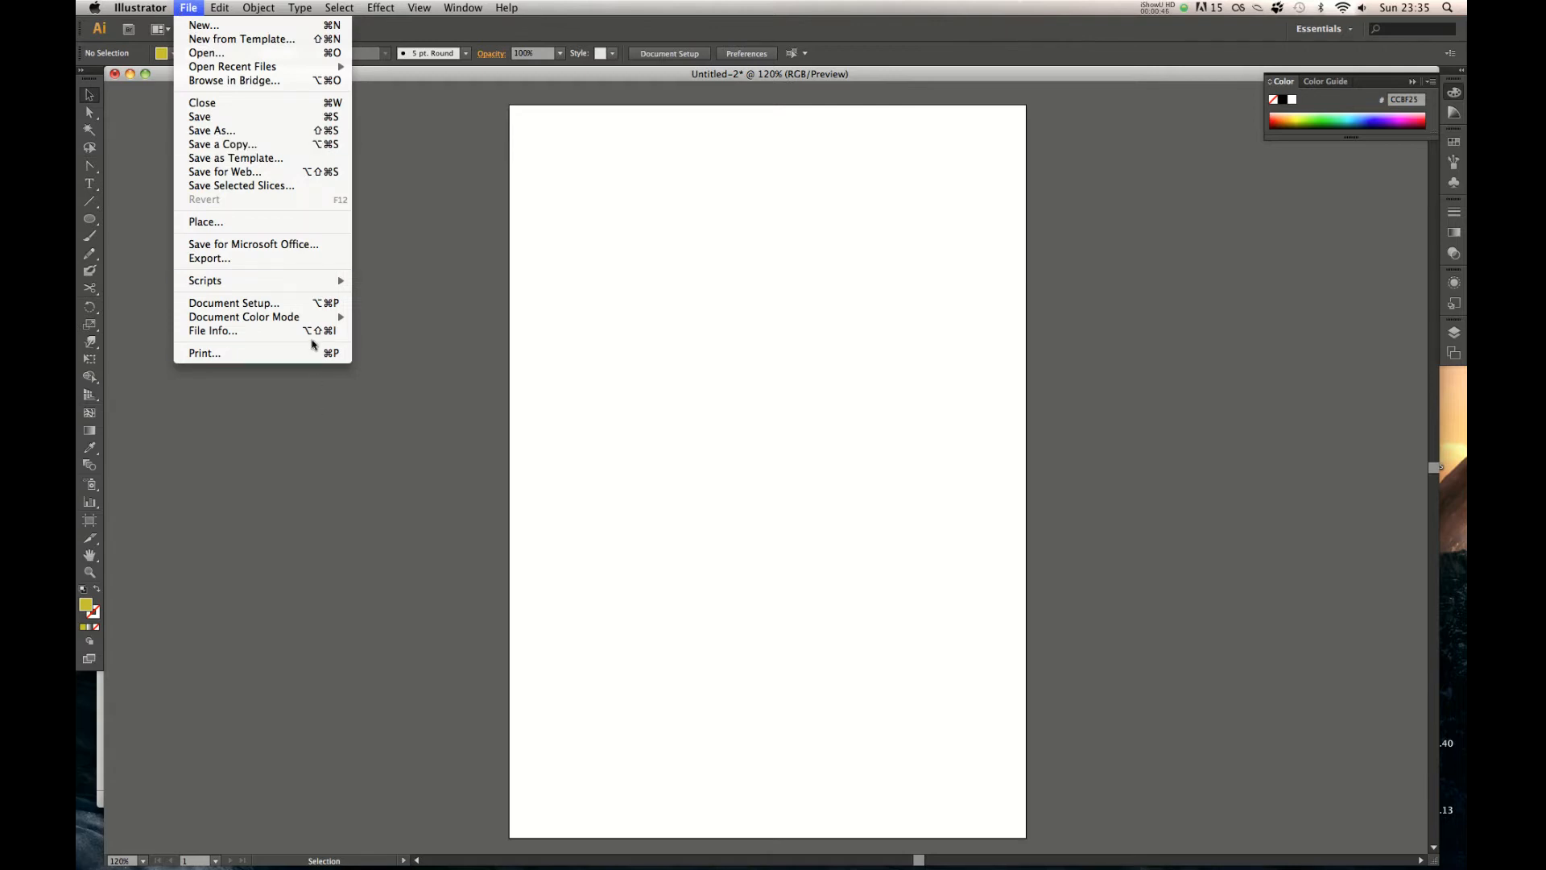
{"action": "mouse_move", "coordinate": [316, 319]}
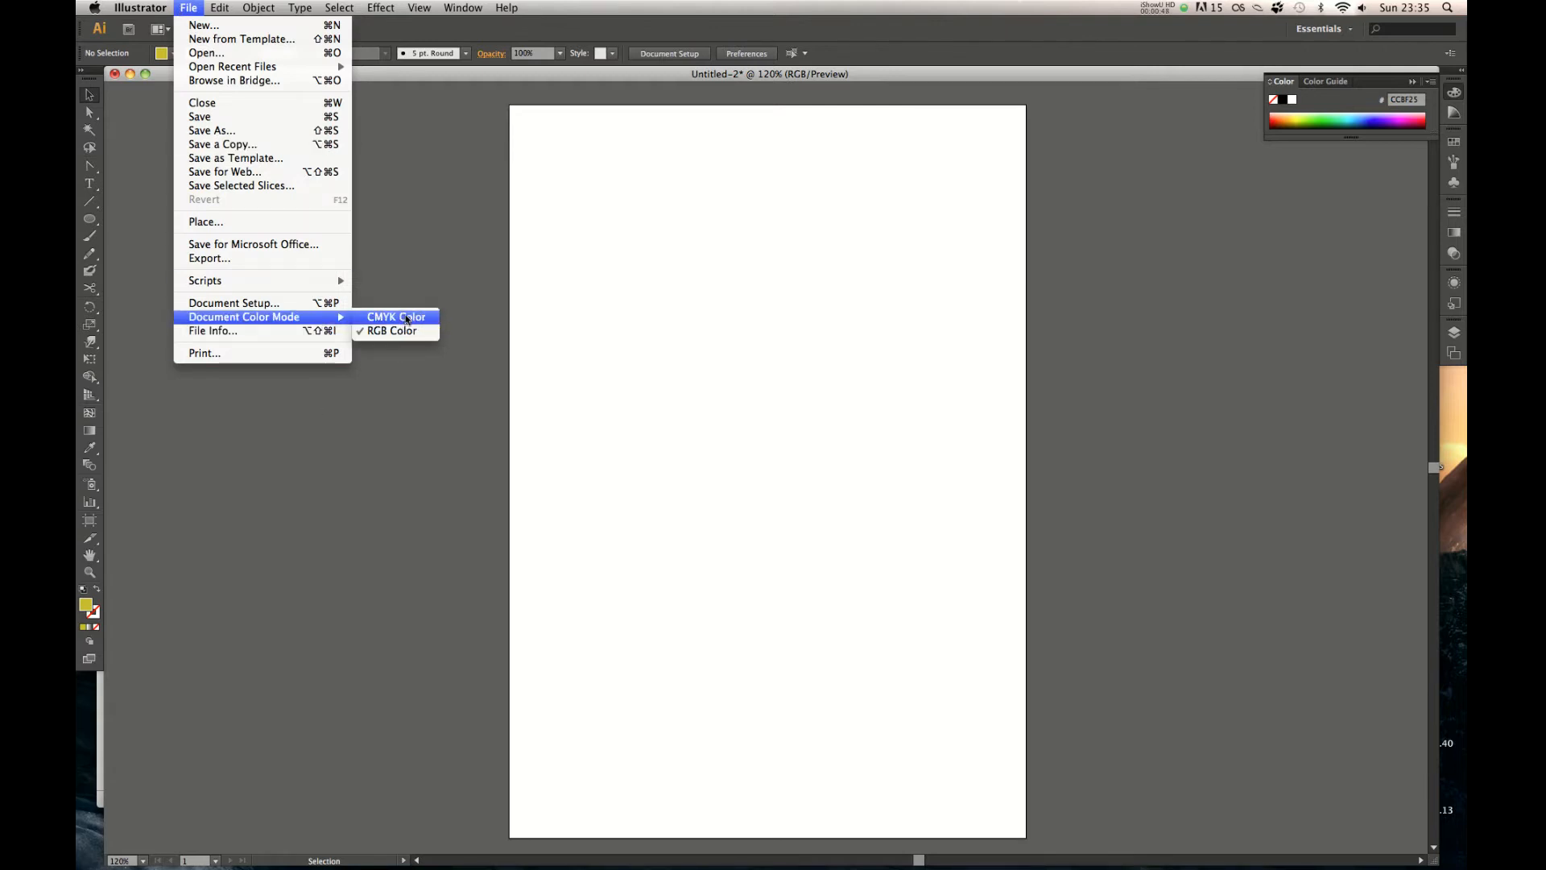
{"action": "left_click", "coordinate": [242, 302]}
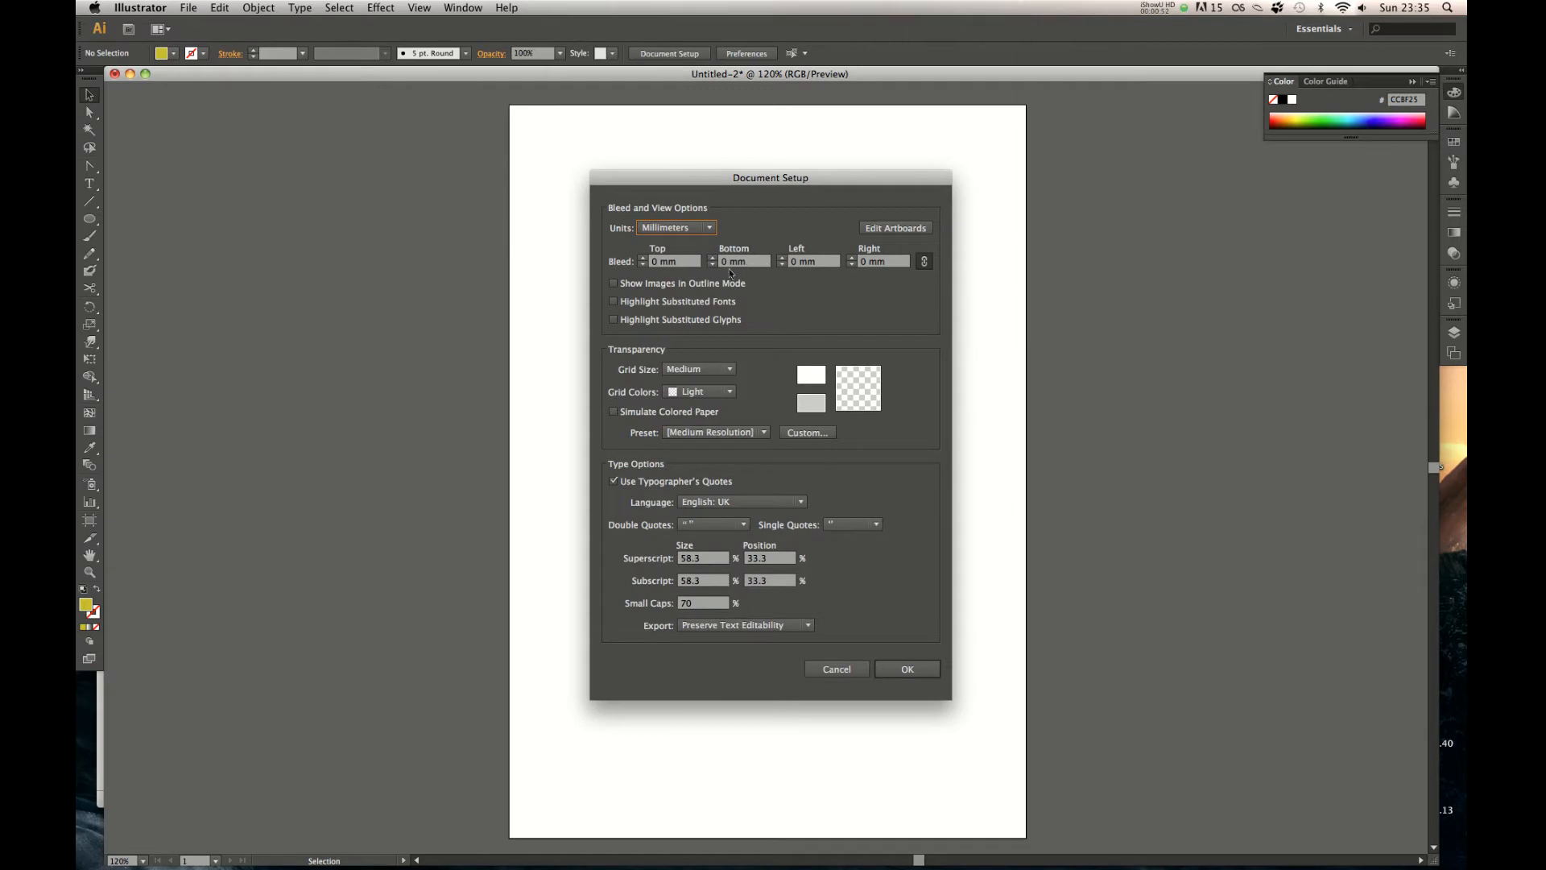
{"action": "left_click", "coordinate": [850, 673]}
Close the Untitled-2 document without saving its changes and start a new document
{"action": "key", "text": "super+w"}
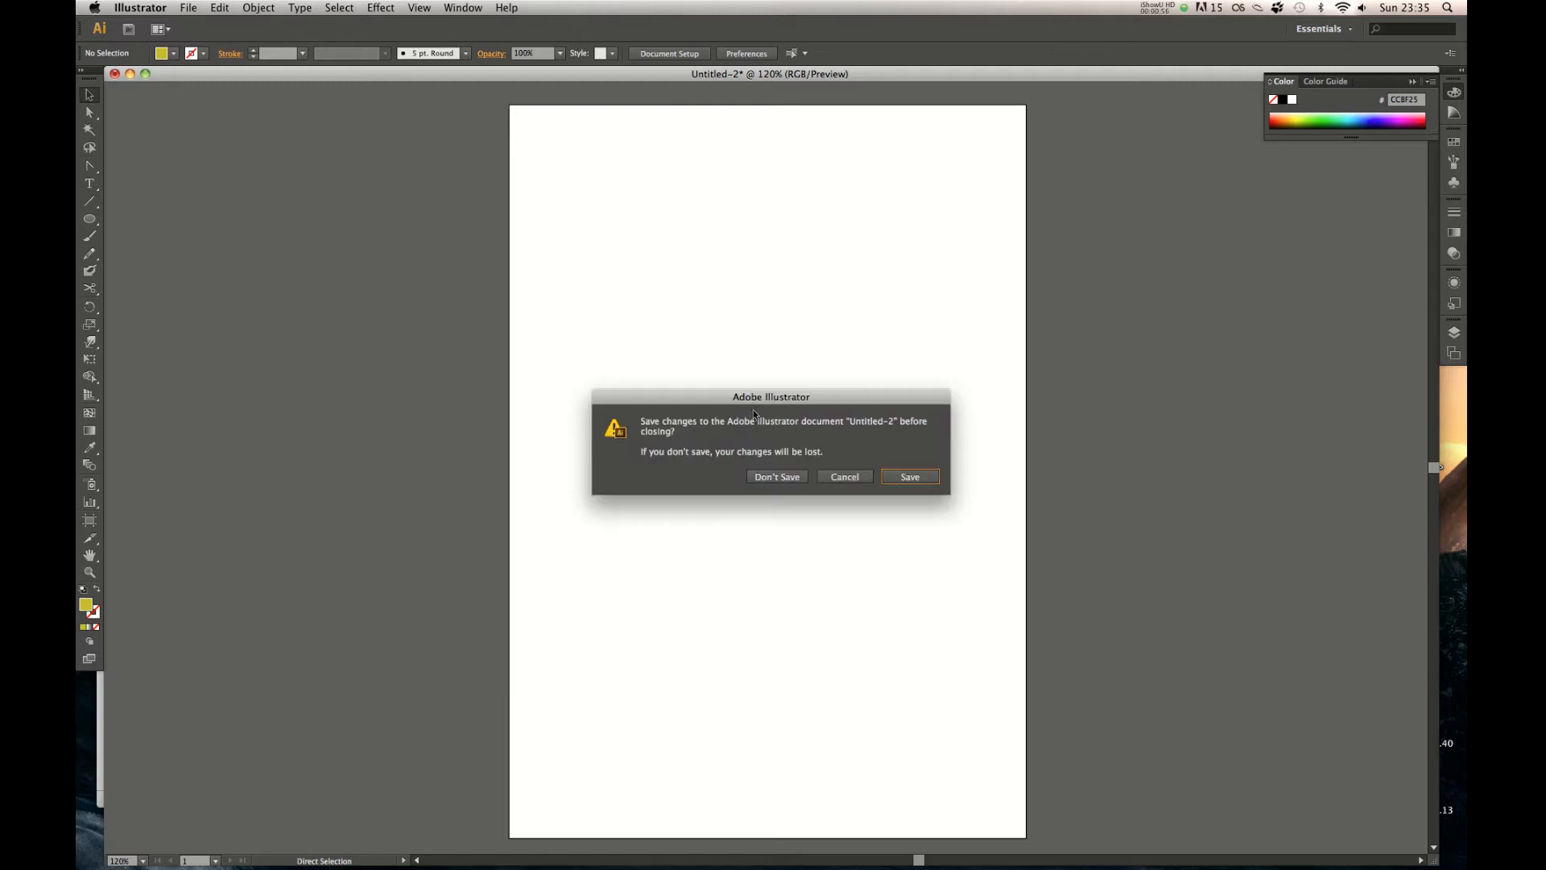
{"action": "left_click", "coordinate": [778, 477]}
{"action": "key", "text": "super+n"}
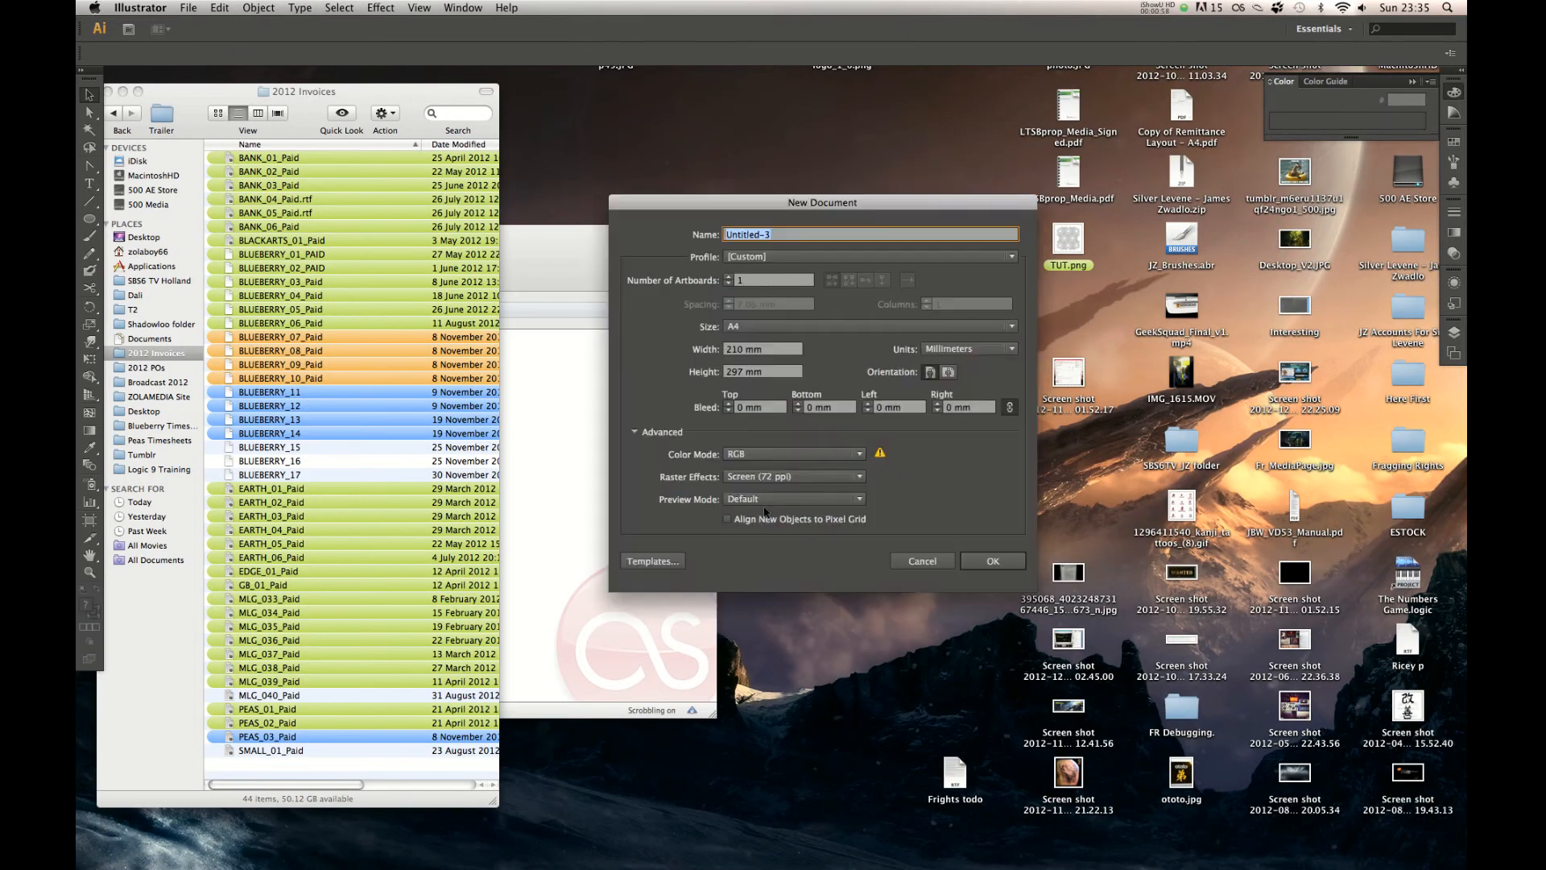
{"action": "mouse_move", "coordinate": [938, 202]}
{"action": "left_mouse_down"}
{"action": "mouse_move", "coordinate": [969, 214]}
{"action": "mouse_move", "coordinate": [956, 166]}
{"action": "mouse_move", "coordinate": [927, 215]}
{"action": "left_mouse_up"}
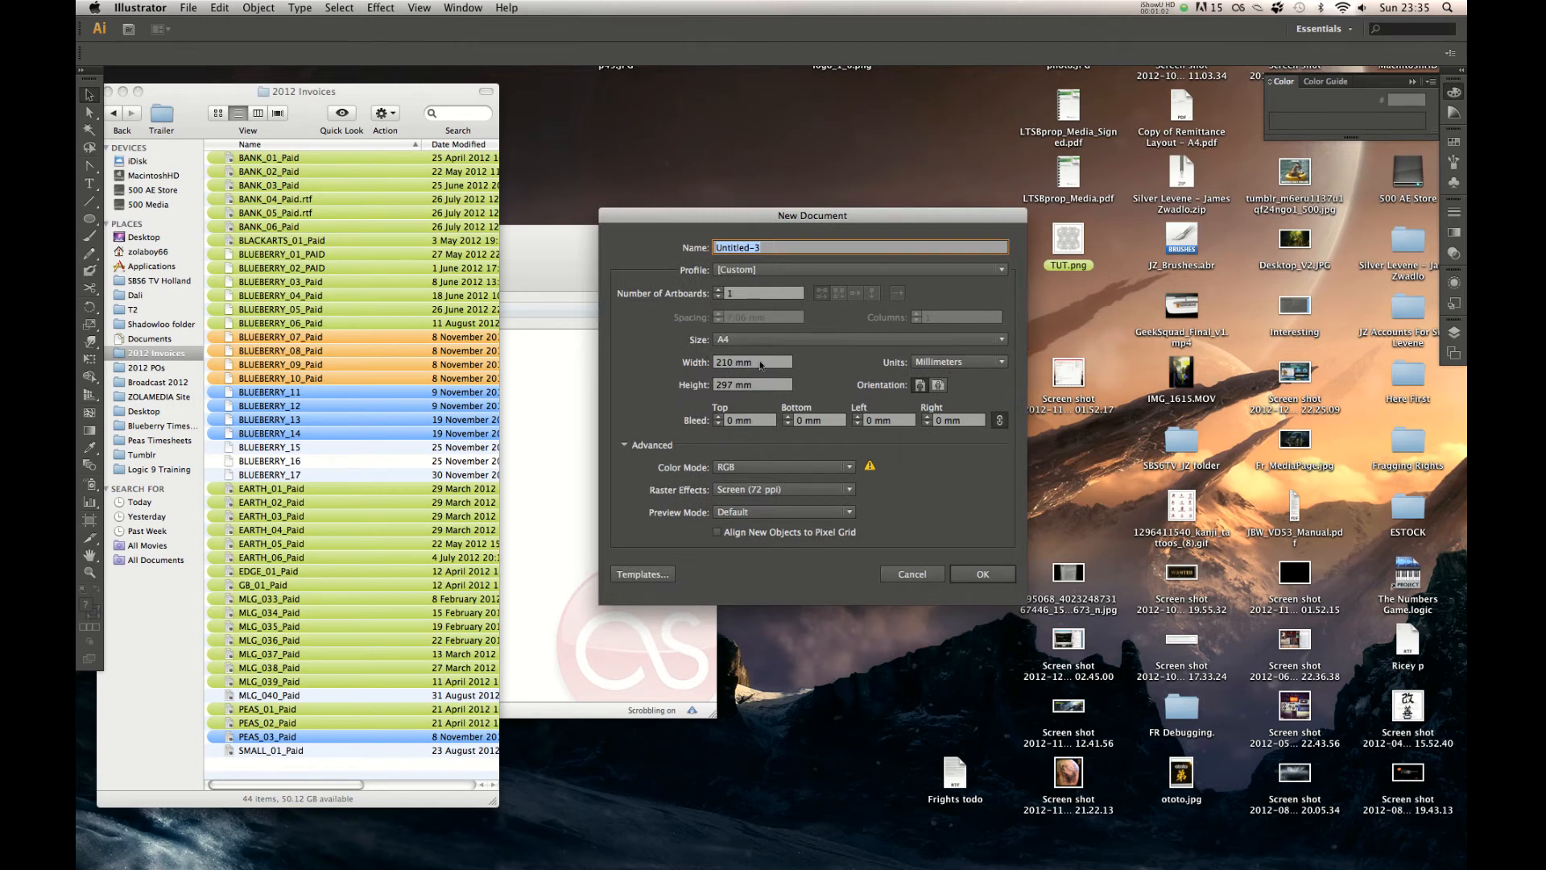
Set the new A4 document to portrait orientation with raster effects at High (300 ppi)
{"action": "left_click", "coordinate": [939, 386]}
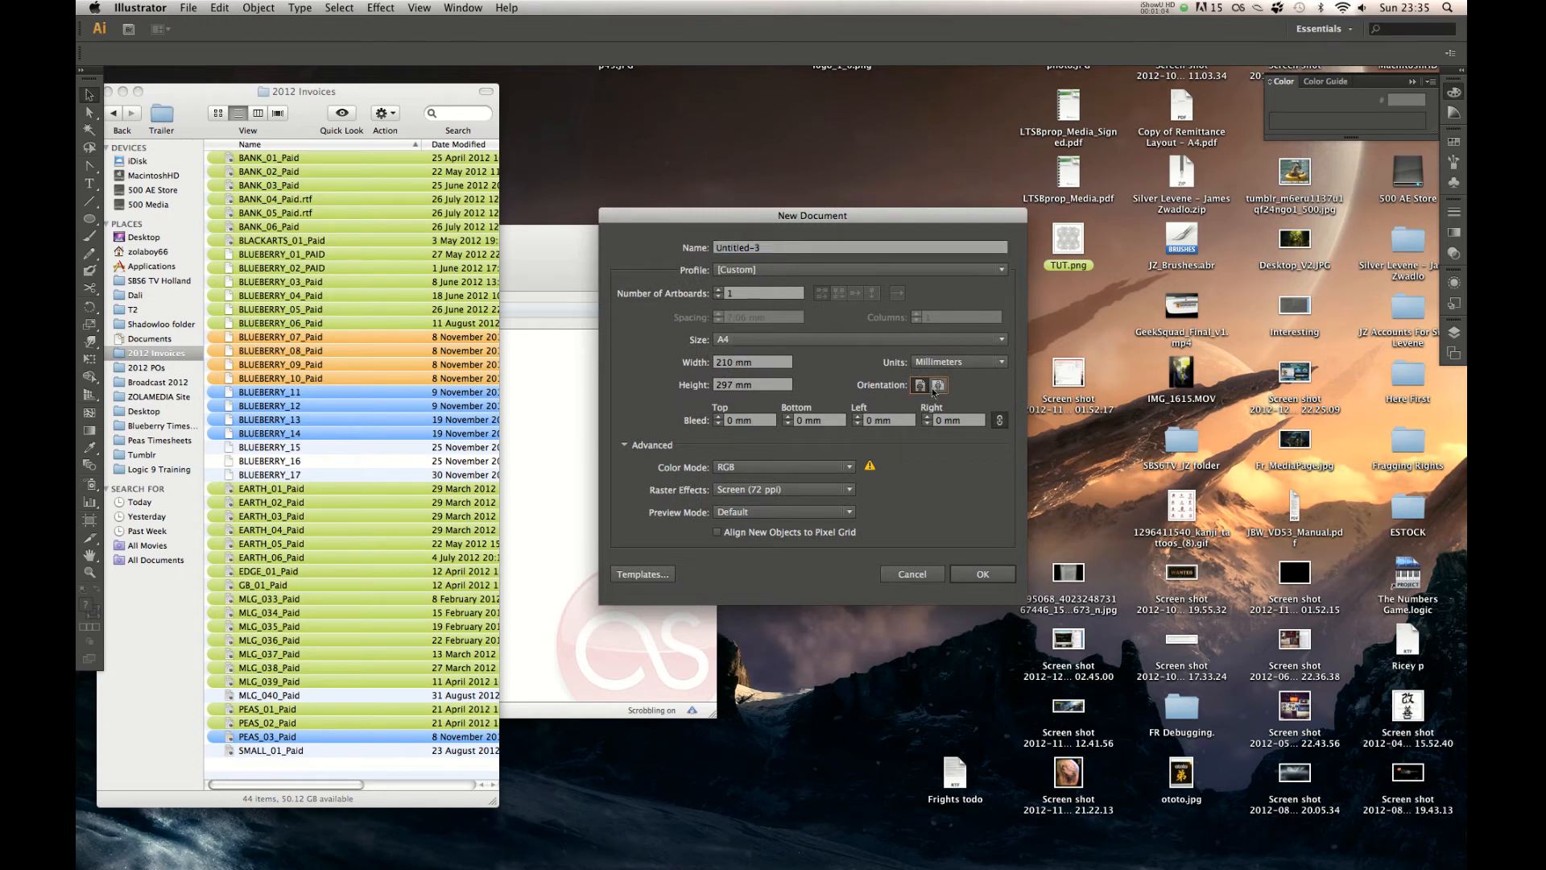
{"action": "left_click", "coordinate": [921, 386]}
{"action": "left_click", "coordinate": [801, 470]}
{"action": "left_click", "coordinate": [762, 497]}
{"action": "left_click", "coordinate": [806, 490]}
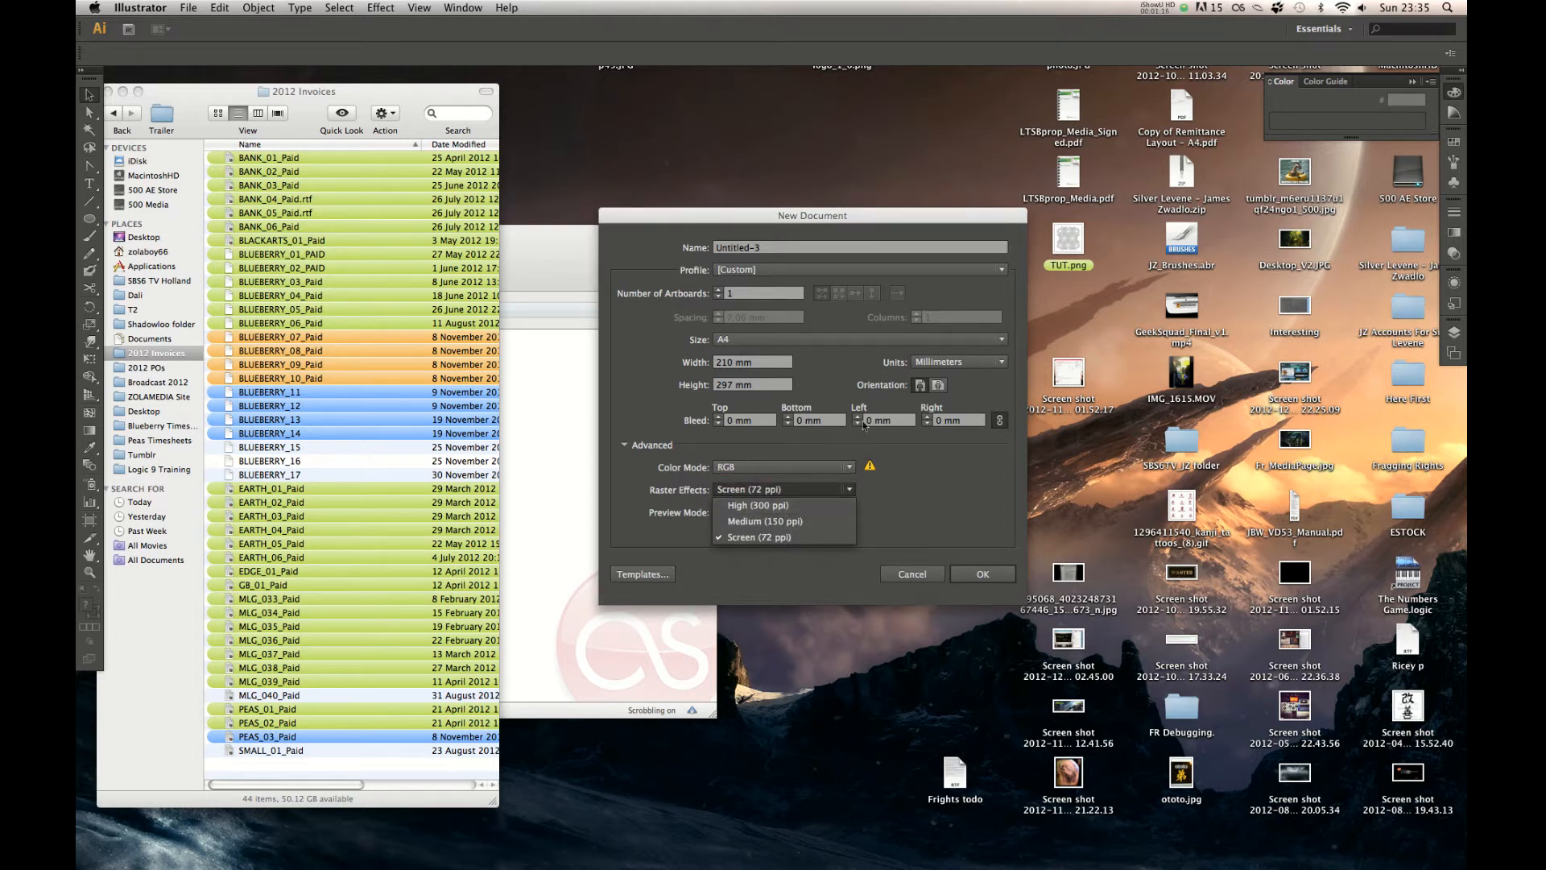
{"action": "left_click", "coordinate": [790, 453]}
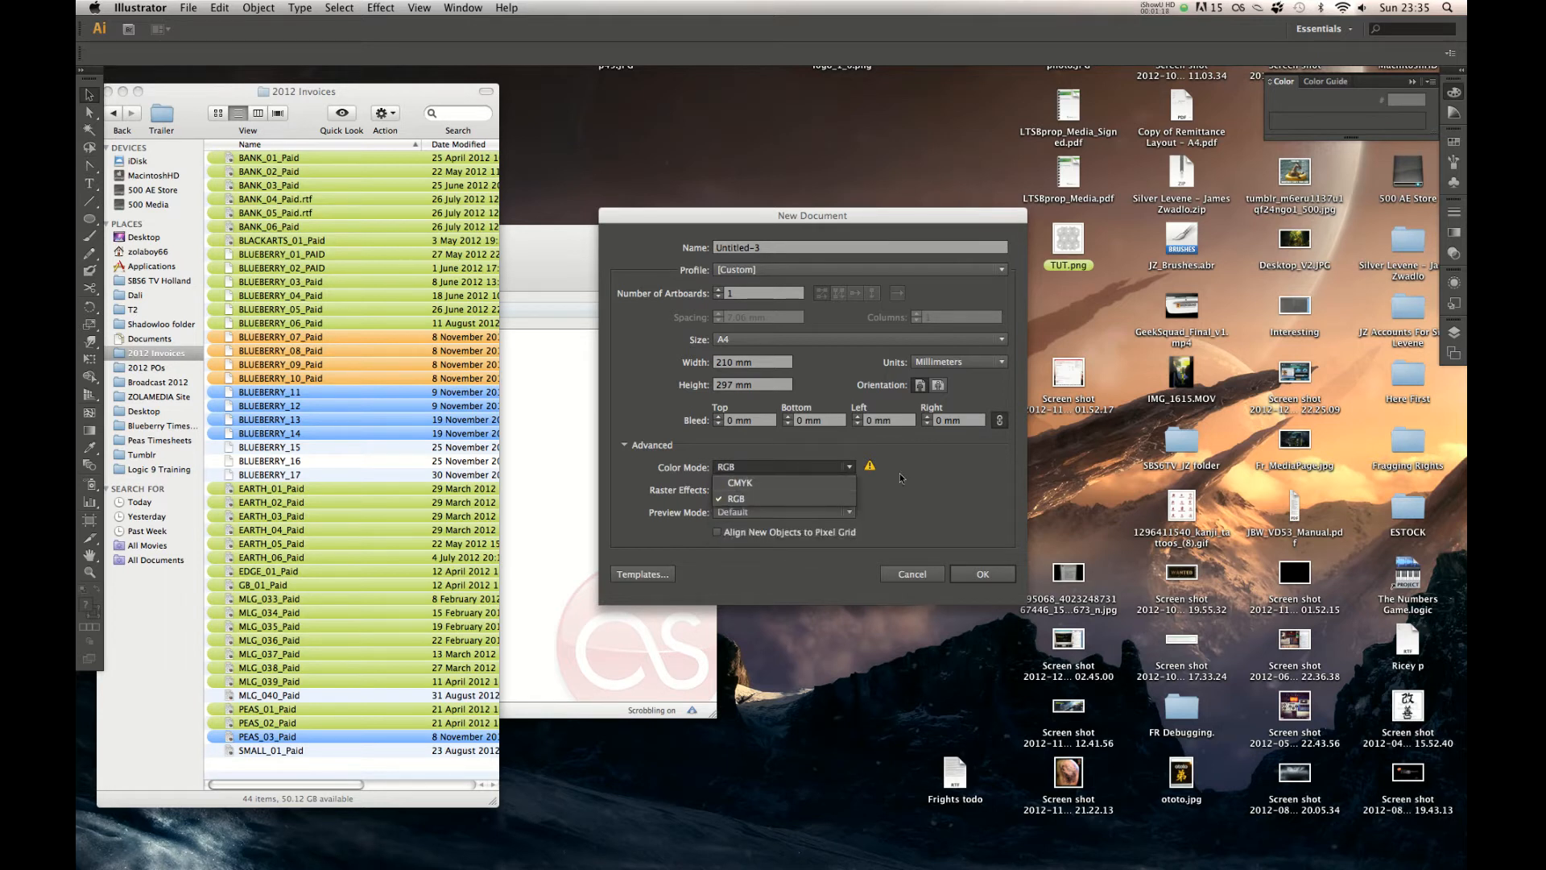
{"action": "left_click", "coordinate": [789, 490]}
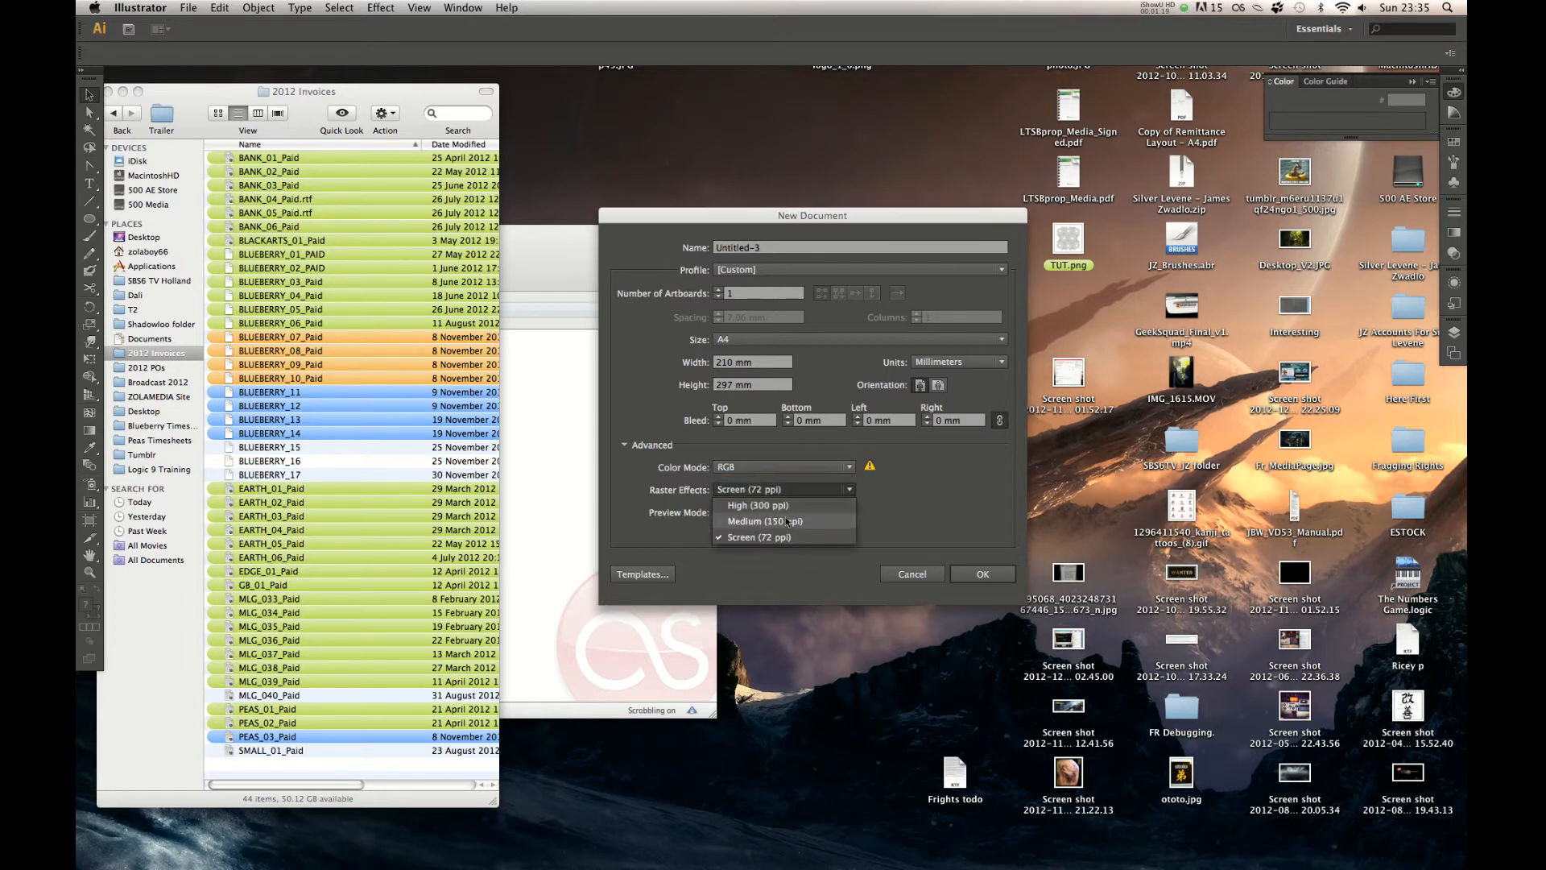
{"action": "left_click", "coordinate": [832, 496]}
{"action": "left_click", "coordinate": [778, 492]}
{"action": "left_click", "coordinate": [762, 505]}
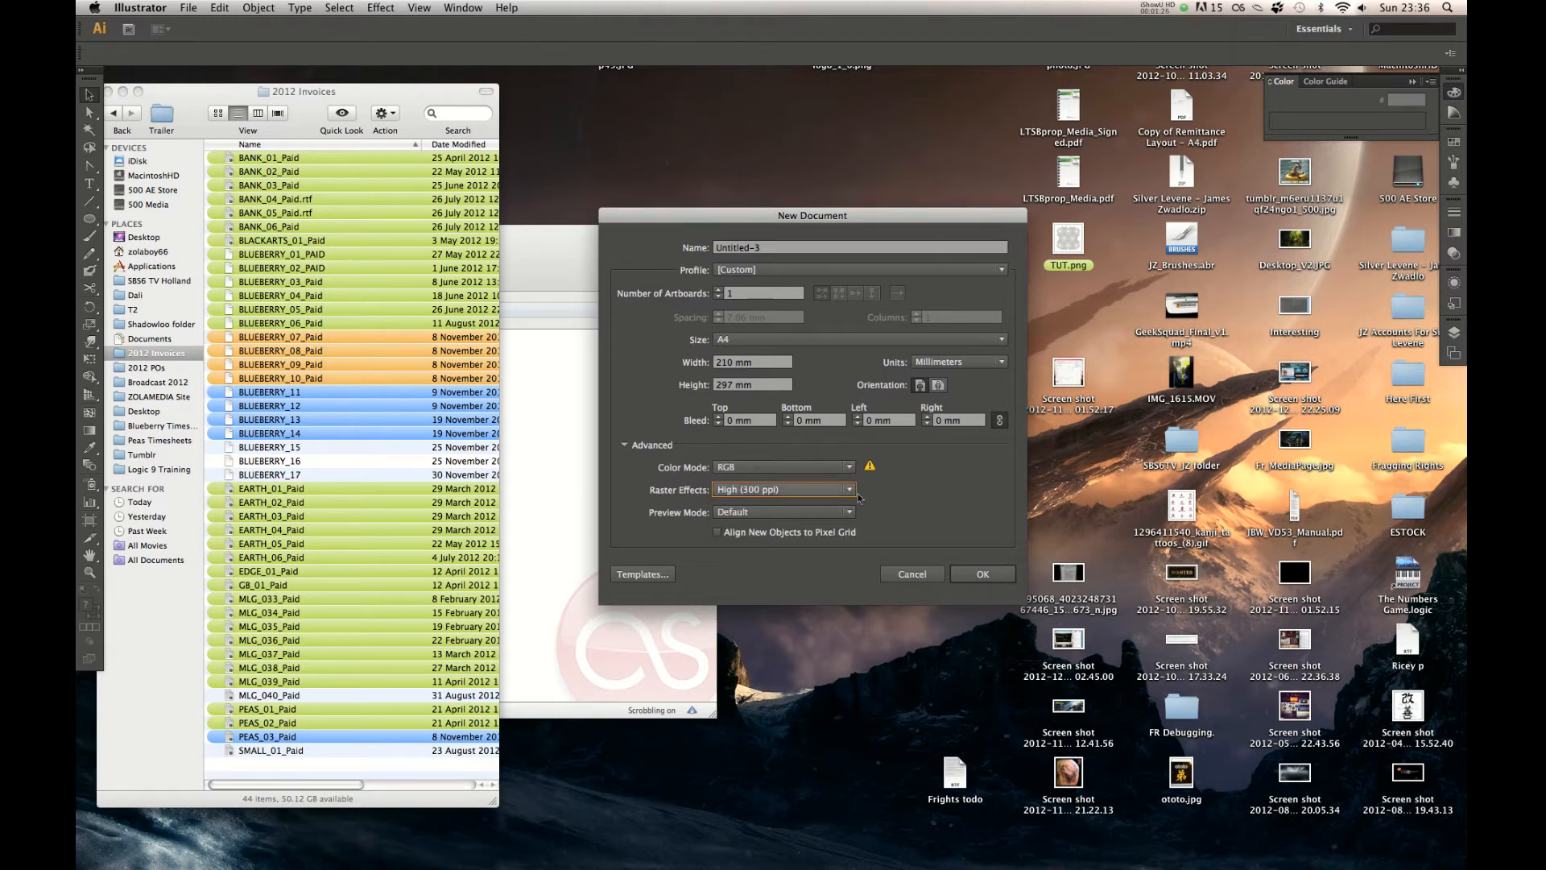
Set the new document's color mode to CMYK
{"action": "left_click", "coordinate": [813, 467]}
{"action": "left_click", "coordinate": [817, 480]}
{"action": "left_click", "coordinate": [821, 471]}
{"action": "left_click", "coordinate": [793, 479]}
{"action": "left_click", "coordinate": [793, 469]}
{"action": "left_click", "coordinate": [801, 480]}
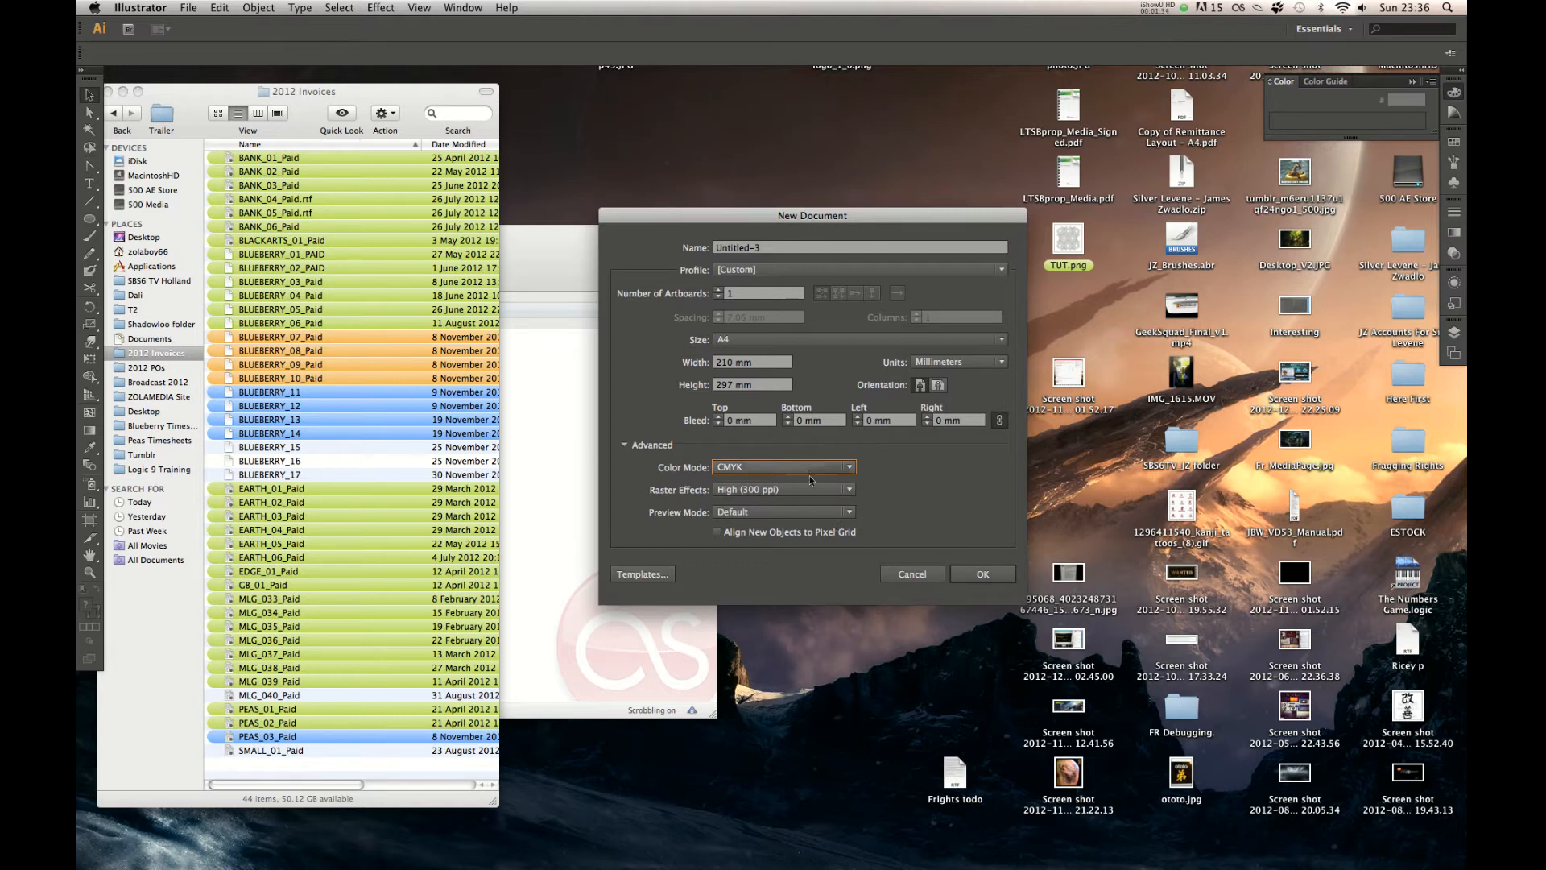
Set the color mode to RGB and create the new A4 document
{"action": "left_click", "coordinate": [840, 468]}
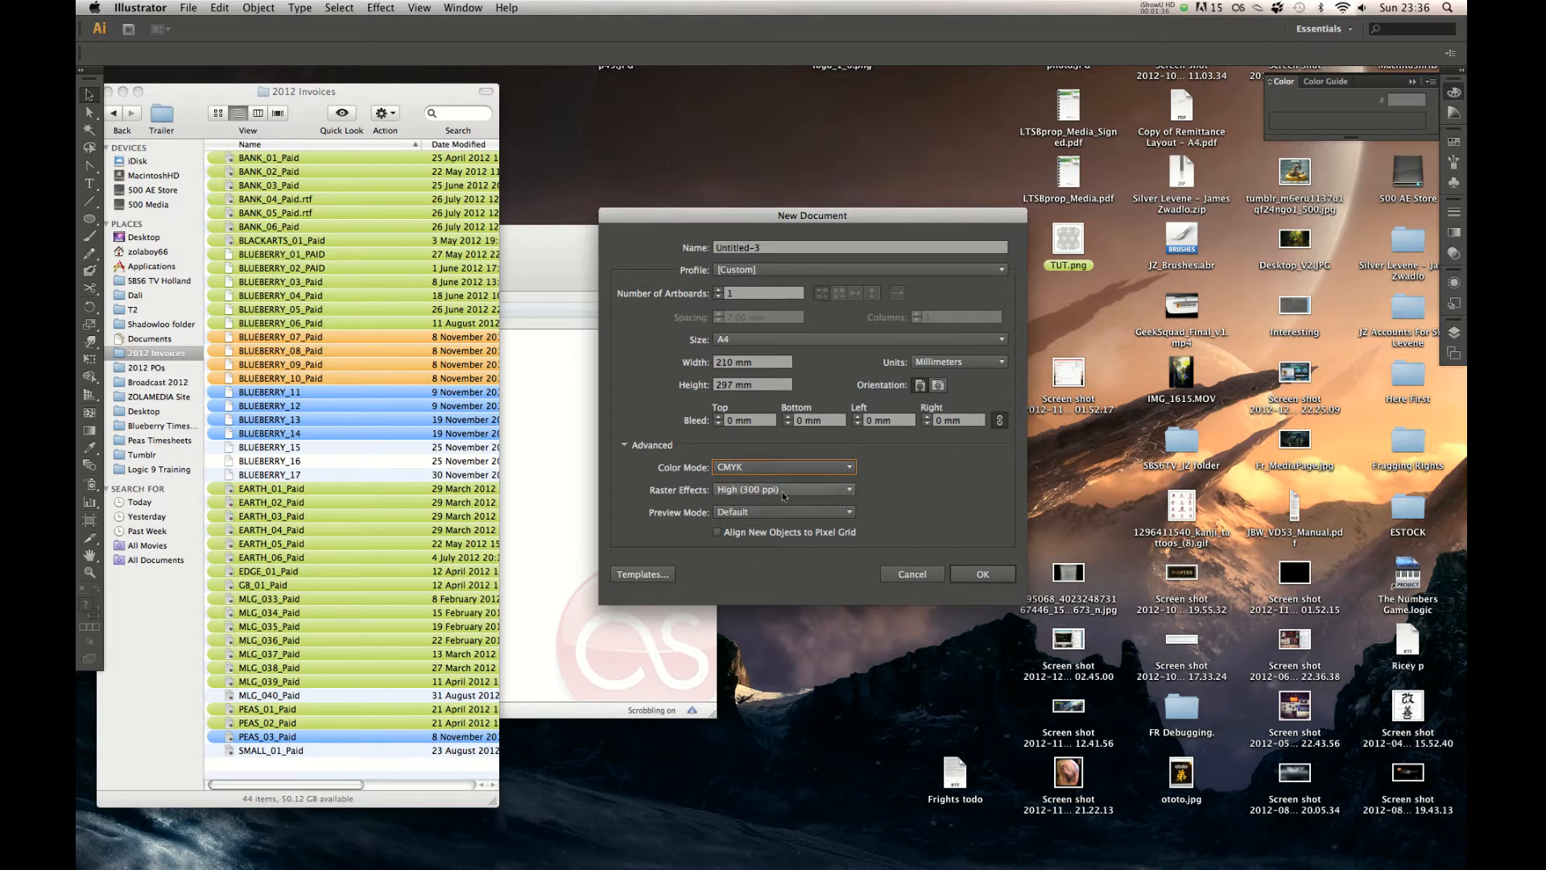
{"action": "left_click", "coordinate": [796, 497]}
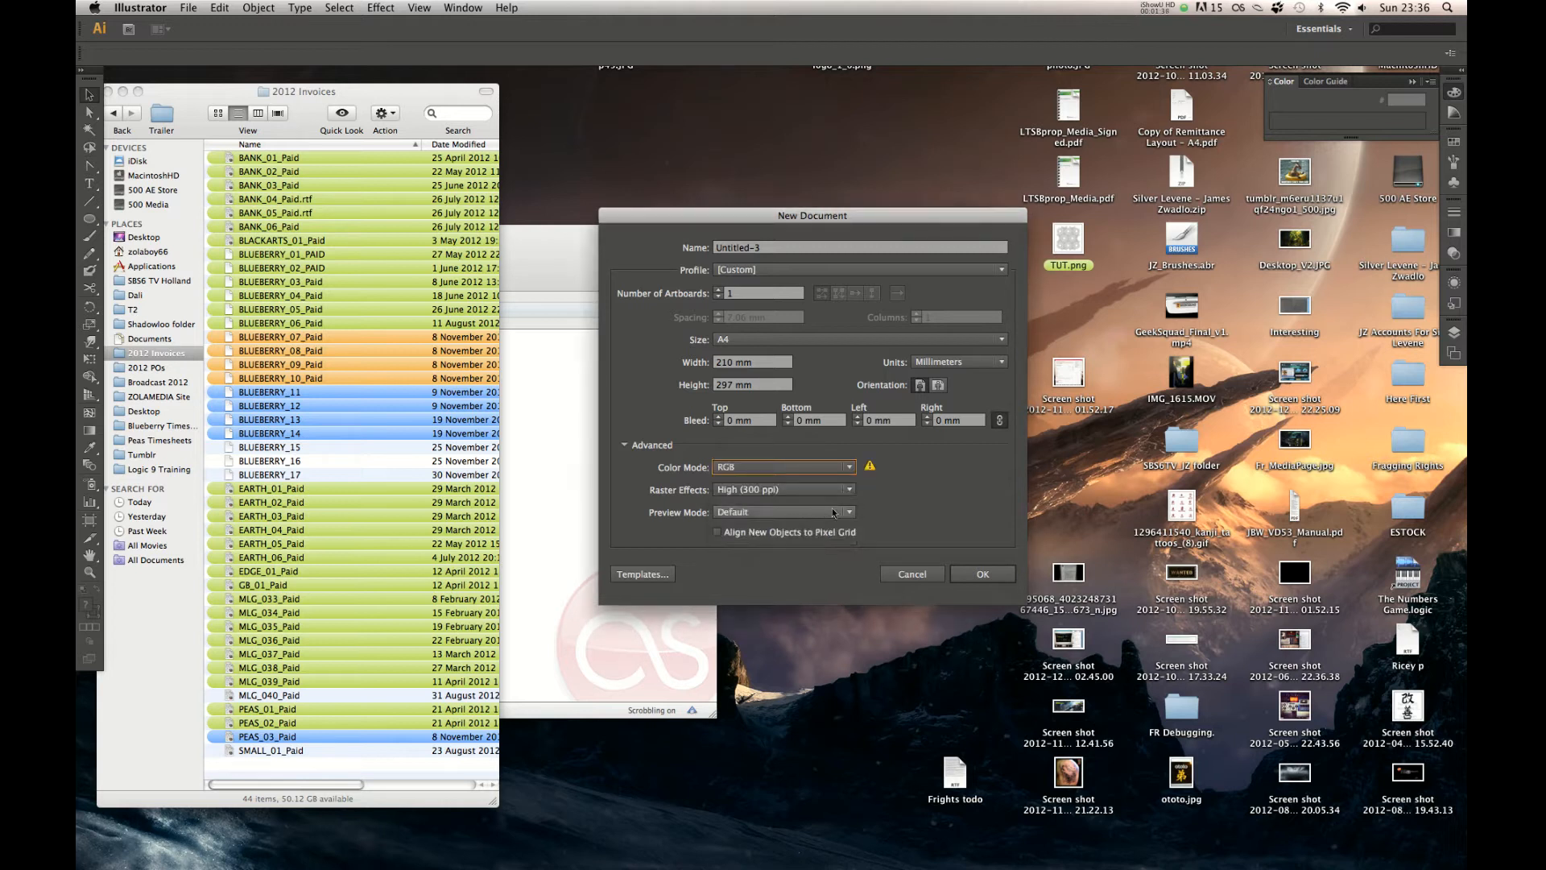
{"action": "left_click", "coordinate": [970, 580]}
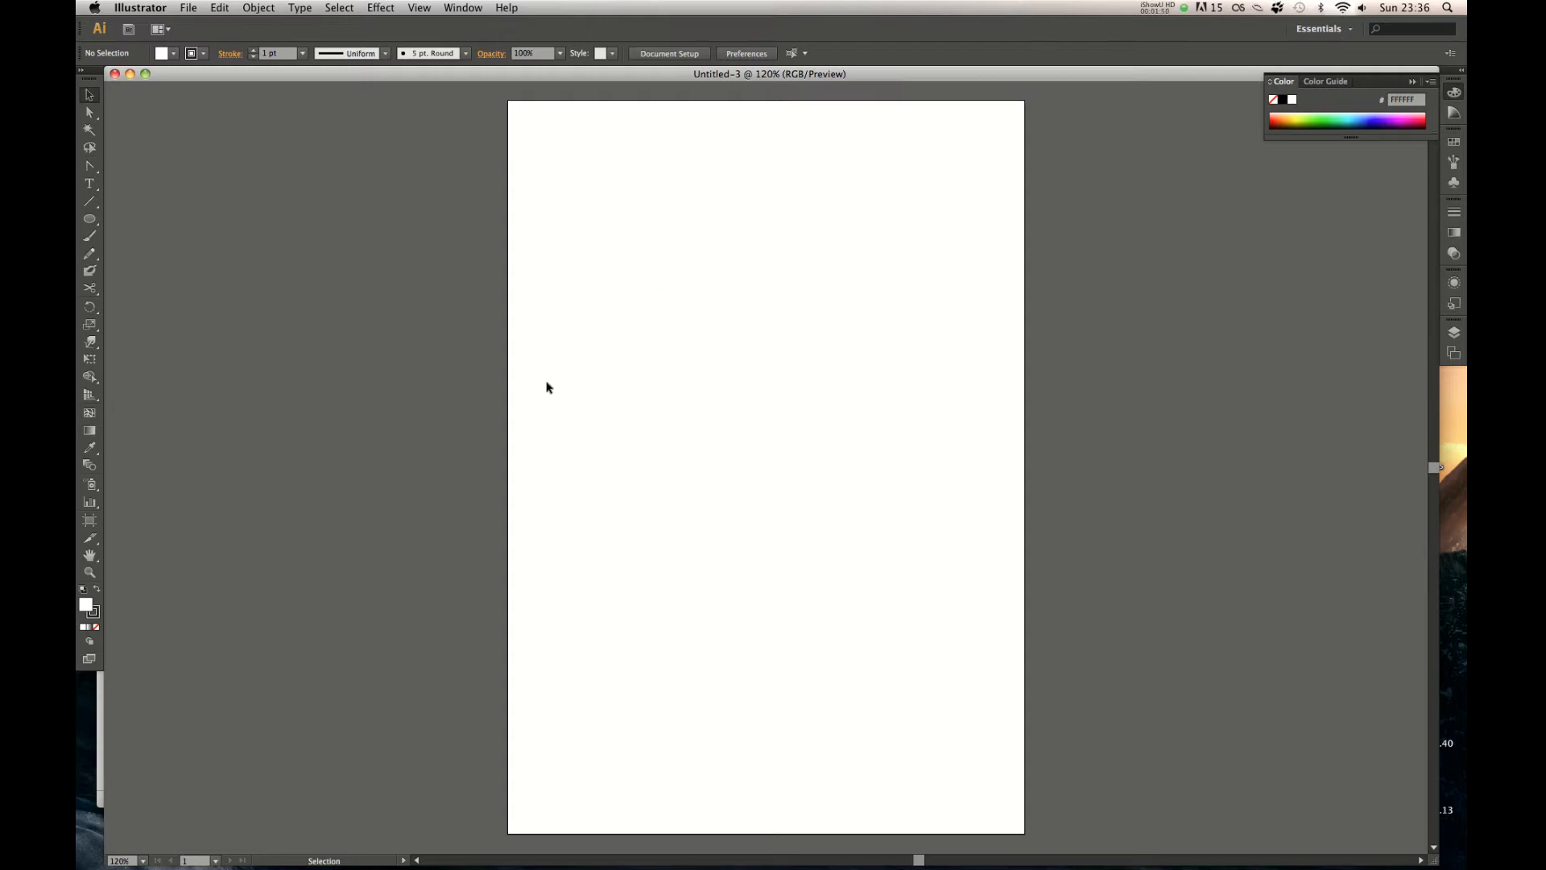
Draw a circle about 133 mm in diameter in the upper half of the artboard and swap its fill and stroke colors
{"action": "left_click_drag", "start_coordinate": [869, 110], "coordinate": [422, 564]}
{"action": "left_click_drag", "start_coordinate": [923, 166], "coordinate": [327, 808]}
{"action": "left_click", "coordinate": [89, 219]}
{"action": "left_click_drag", "start_coordinate": [701, 259], "coordinate": [663, 535]}
{"action": "key", "text": "v"}
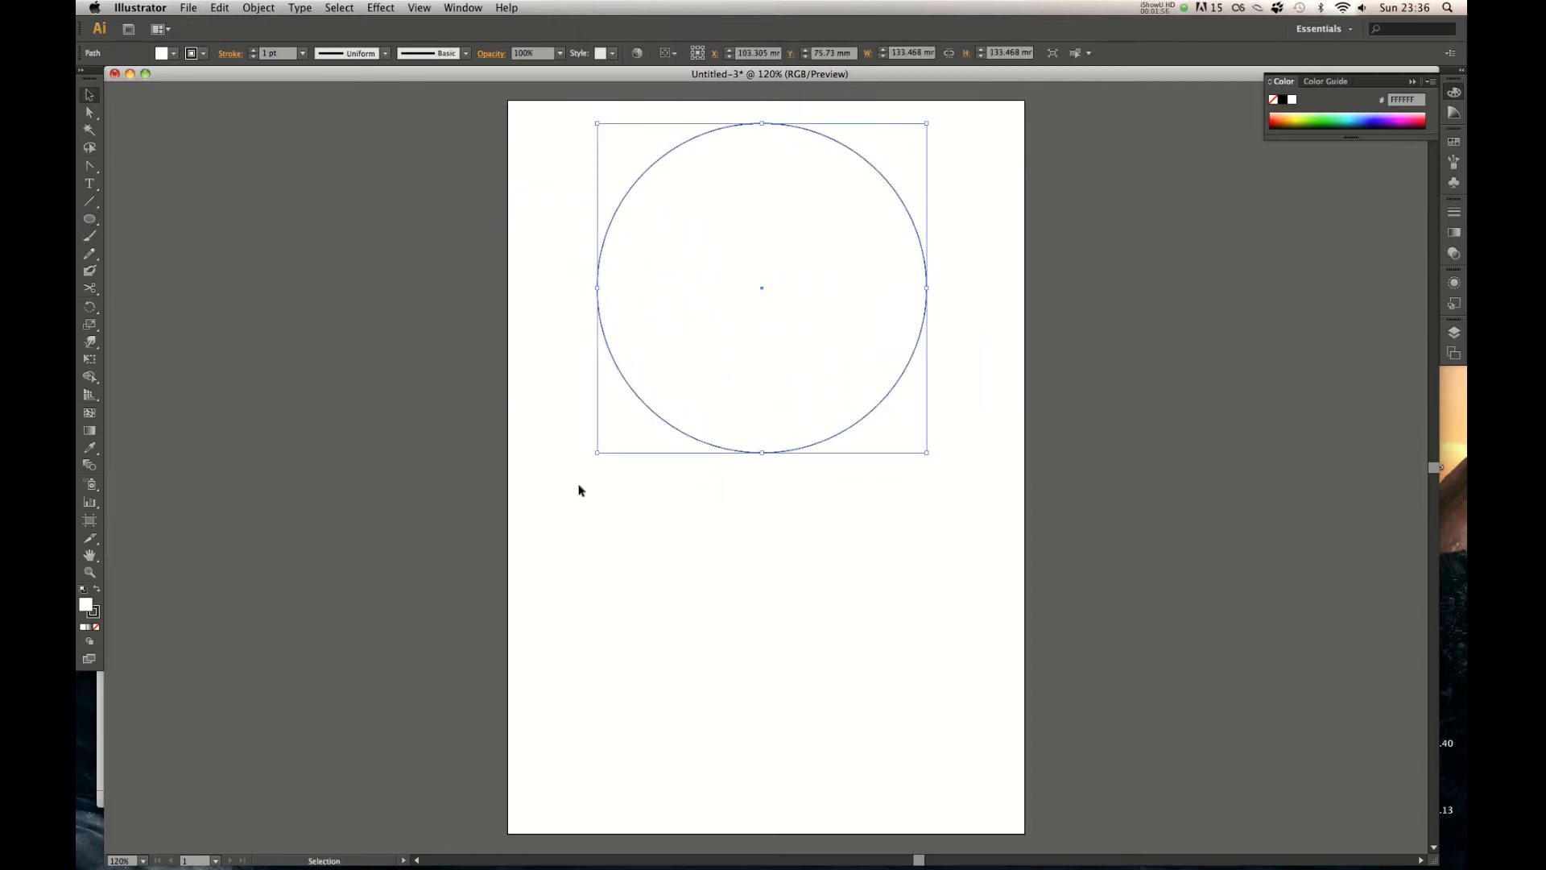
{"action": "key", "text": "shift+x"}
{"action": "left_click", "coordinate": [770, 607]}
Examine the circle's edge at 4800% magnification, both selected and deselected, and return to the whole artboard at 100%
{"action": "mouse_move", "coordinate": [874, 471]}
{"action": "left_mouse_down"}
{"action": "mouse_move", "coordinate": [813, 563]}
{"action": "mouse_move", "coordinate": [717, 650]}
{"action": "left_mouse_up"}
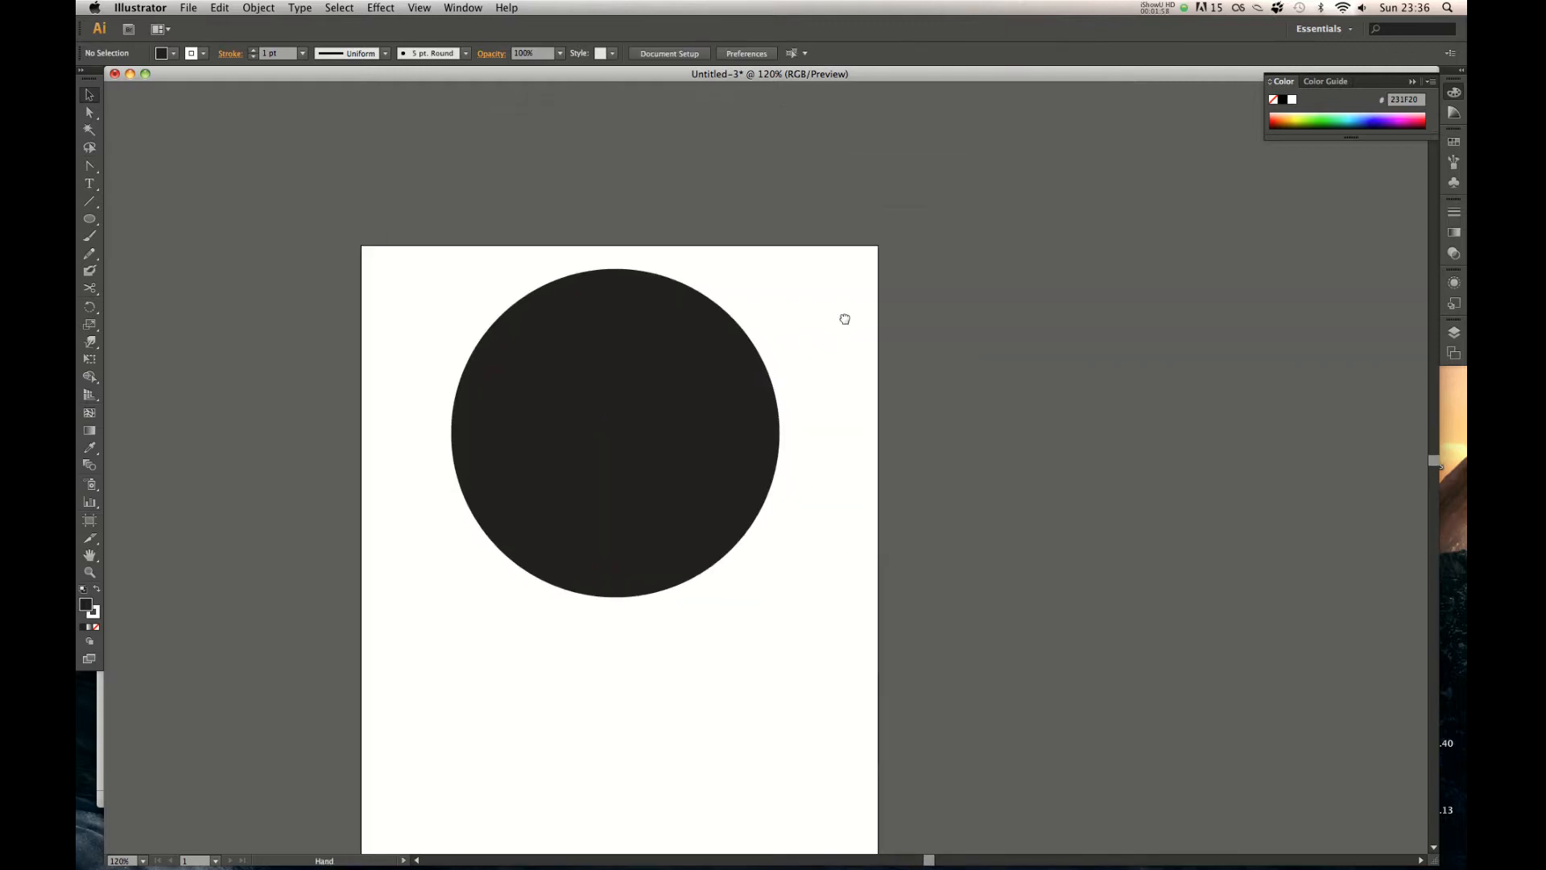
{"action": "left_click_drag", "start_coordinate": [817, 417], "coordinate": [665, 585]}
{"action": "left_click_drag", "start_coordinate": [649, 648], "coordinate": [878, 407]}
{"action": "key", "text": "super+a"}
{"action": "key", "text": "super+equal"}
{"action": "key", "text": "super+equal"}
{"action": "key", "text": "super+equal"}
{"action": "key", "text": "super+equal"}
{"action": "key", "text": "super+equal"}
{"action": "key", "text": "super+equal"}
{"action": "key", "text": "super+equal"}
{"action": "key", "text": "super+equal"}
{"action": "key", "text": "super+equal"}
{"action": "key", "text": "super+equal"}
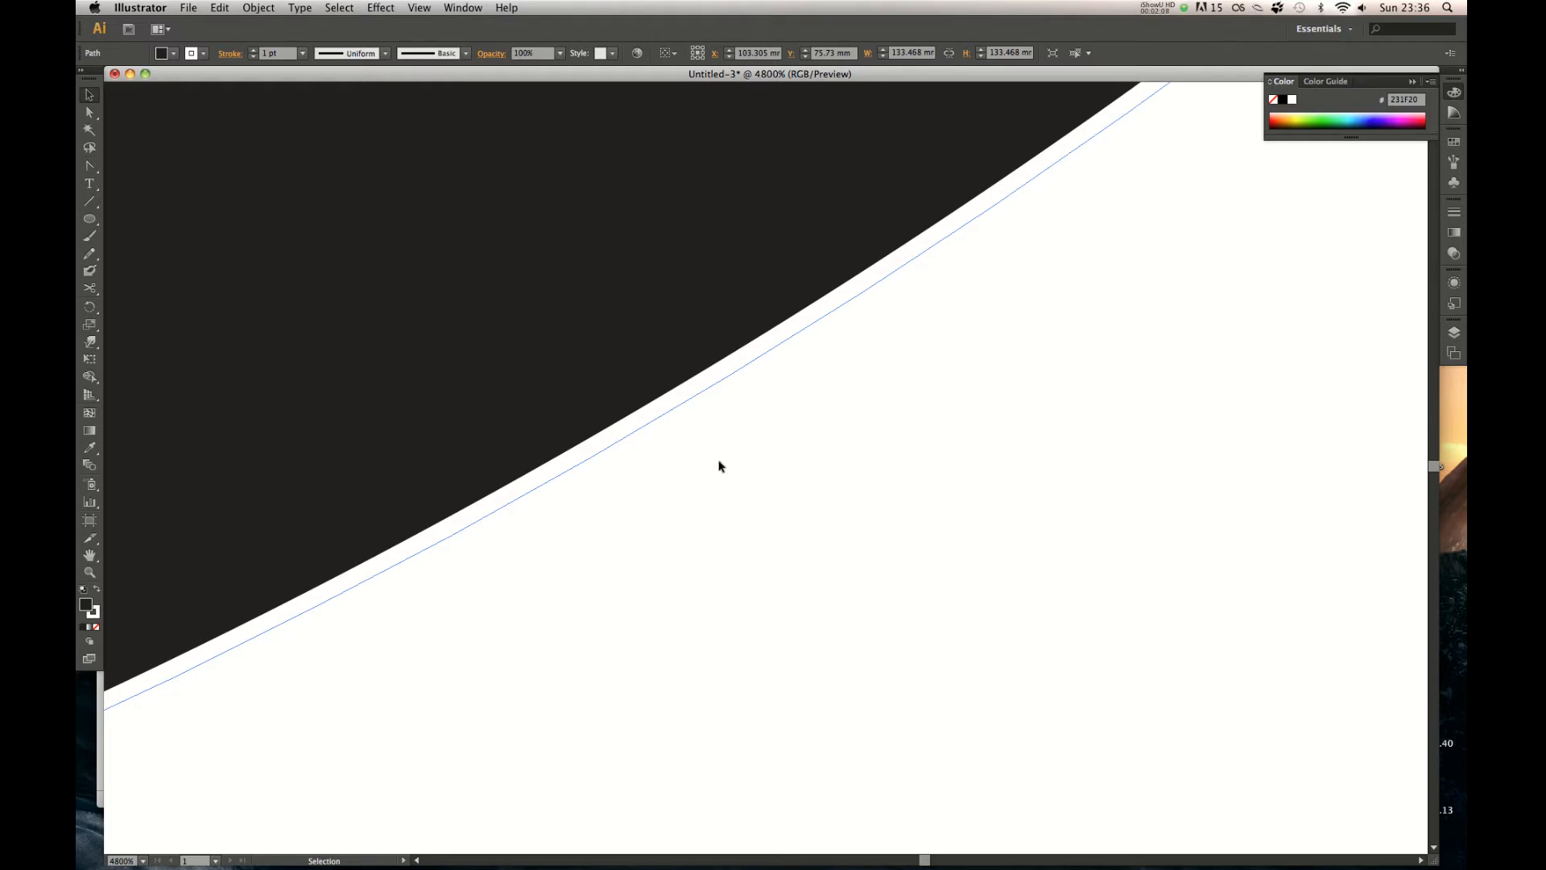
{"action": "left_click", "coordinate": [821, 391]}
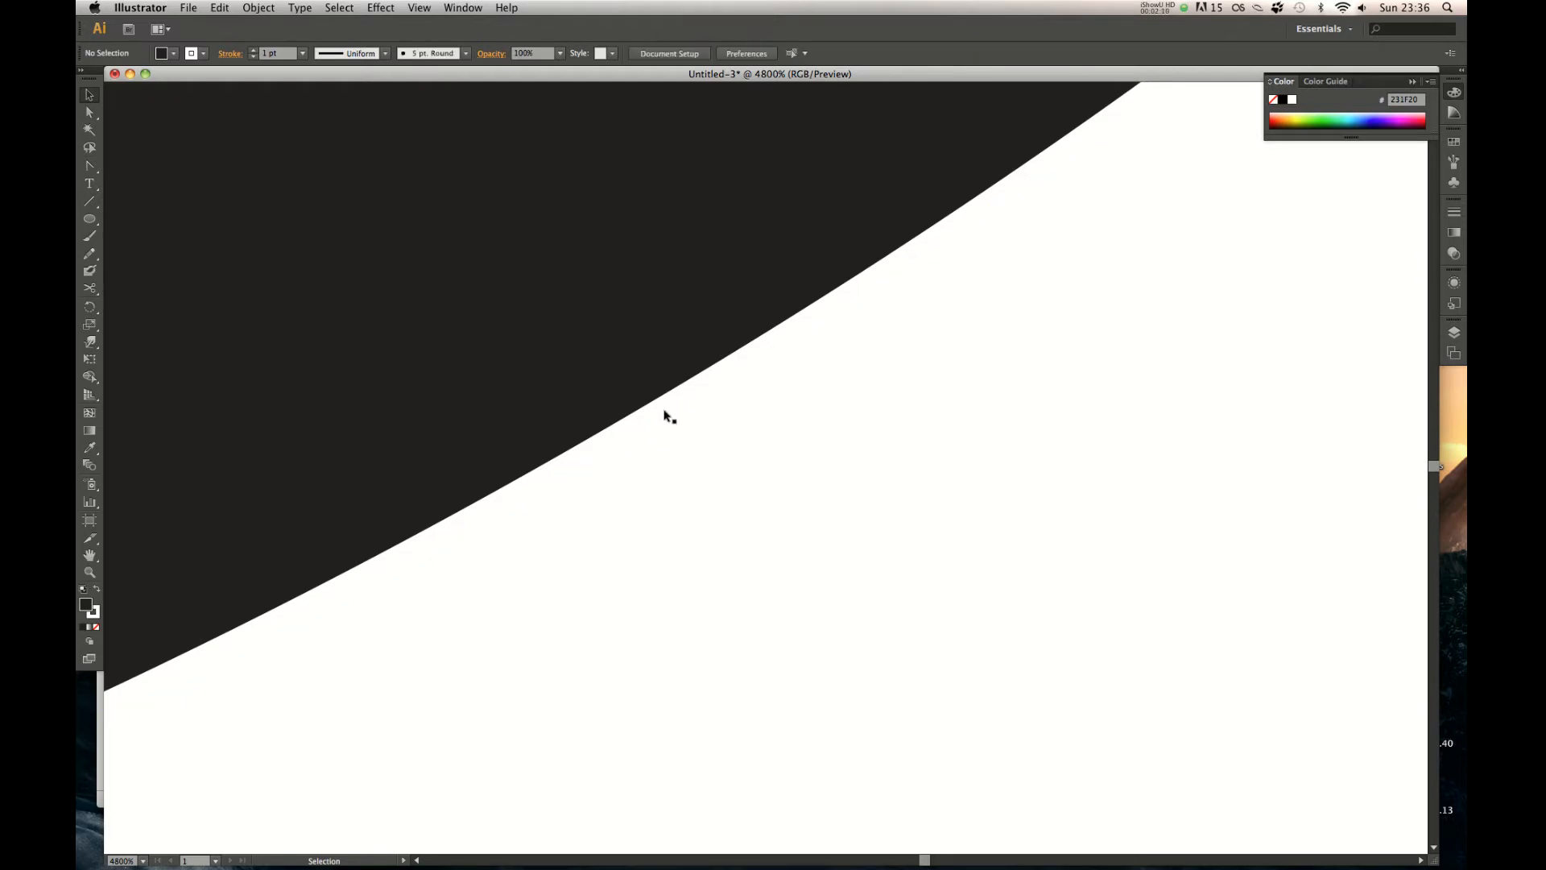
{"action": "key", "text": "super+0"}
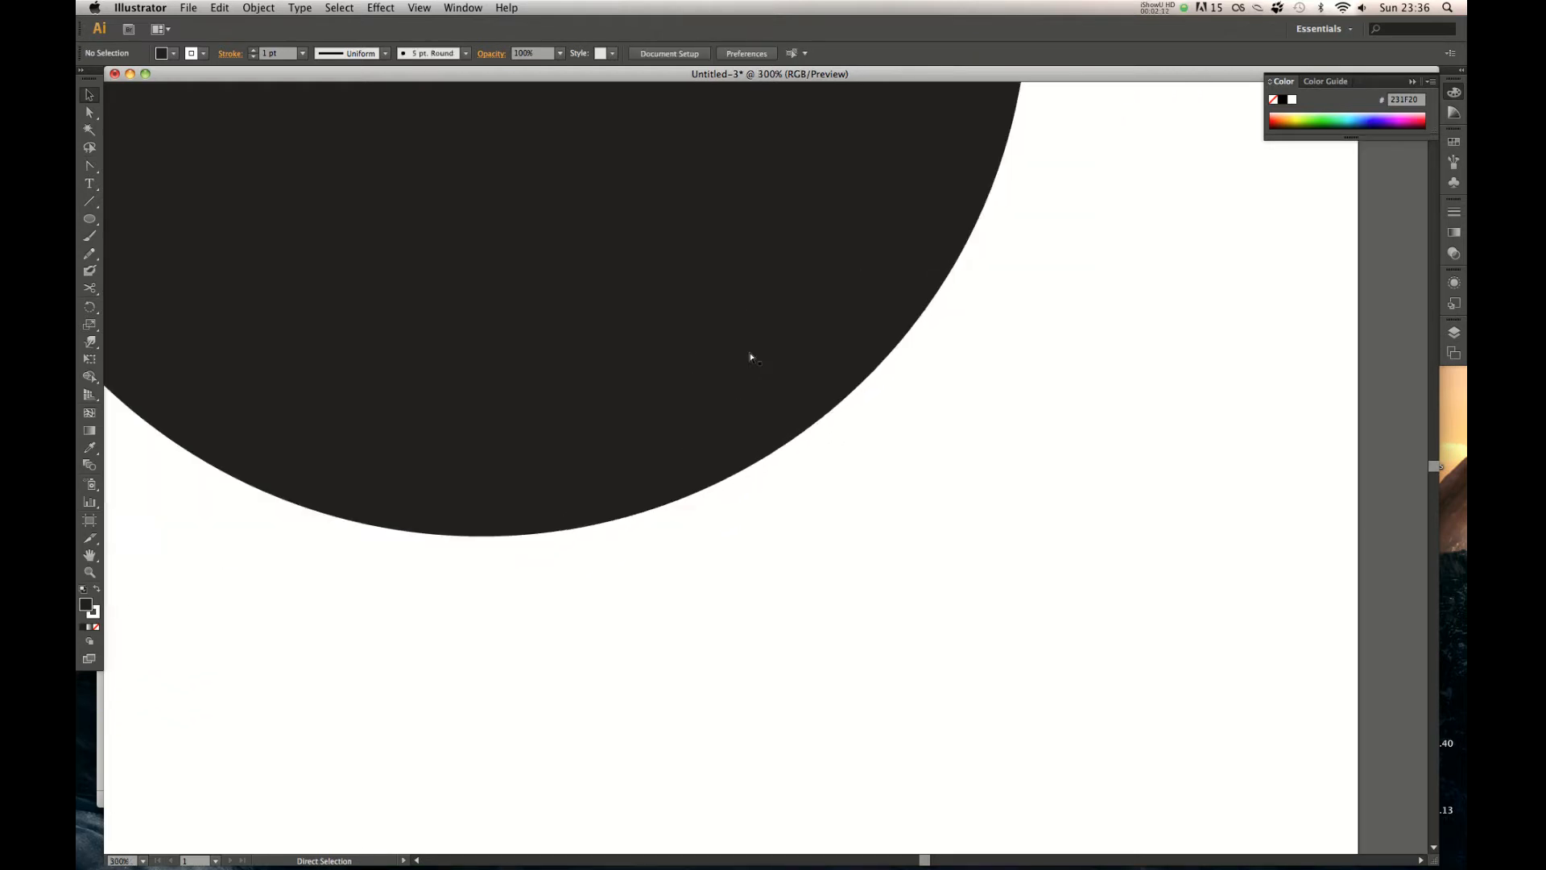
{"action": "key", "text": "super+minus"}
{"action": "key", "text": "super+minus"}
{"action": "key", "text": "super+minus"}
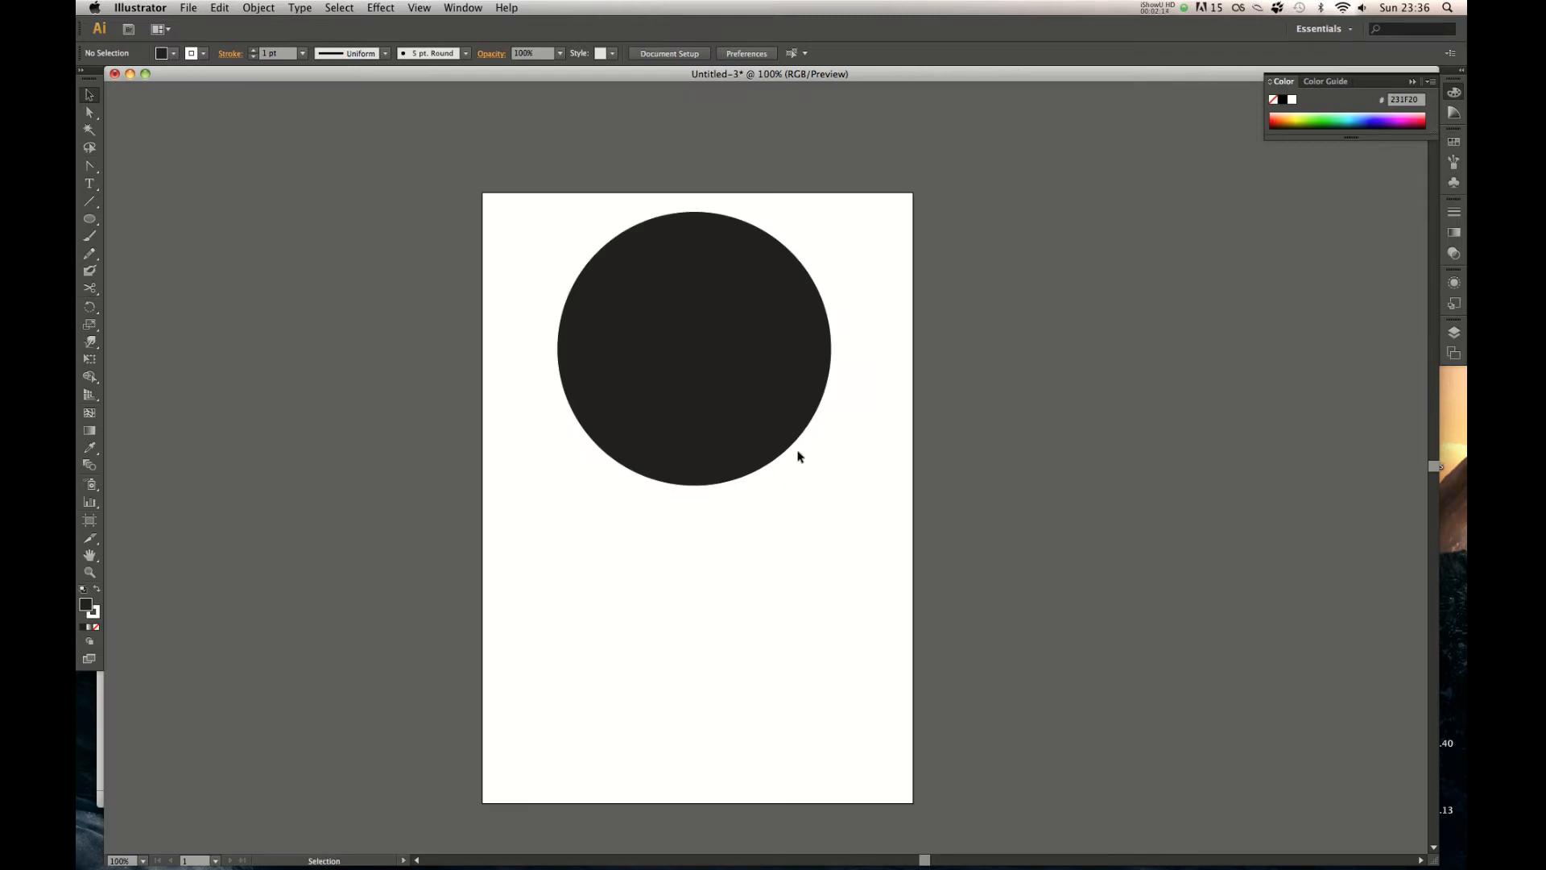
Select the circle and reposition it slightly on the artboard to about X 107 mm, Y 79 mm
{"action": "left_click_drag", "start_coordinate": [892, 518], "coordinate": [742, 364]}
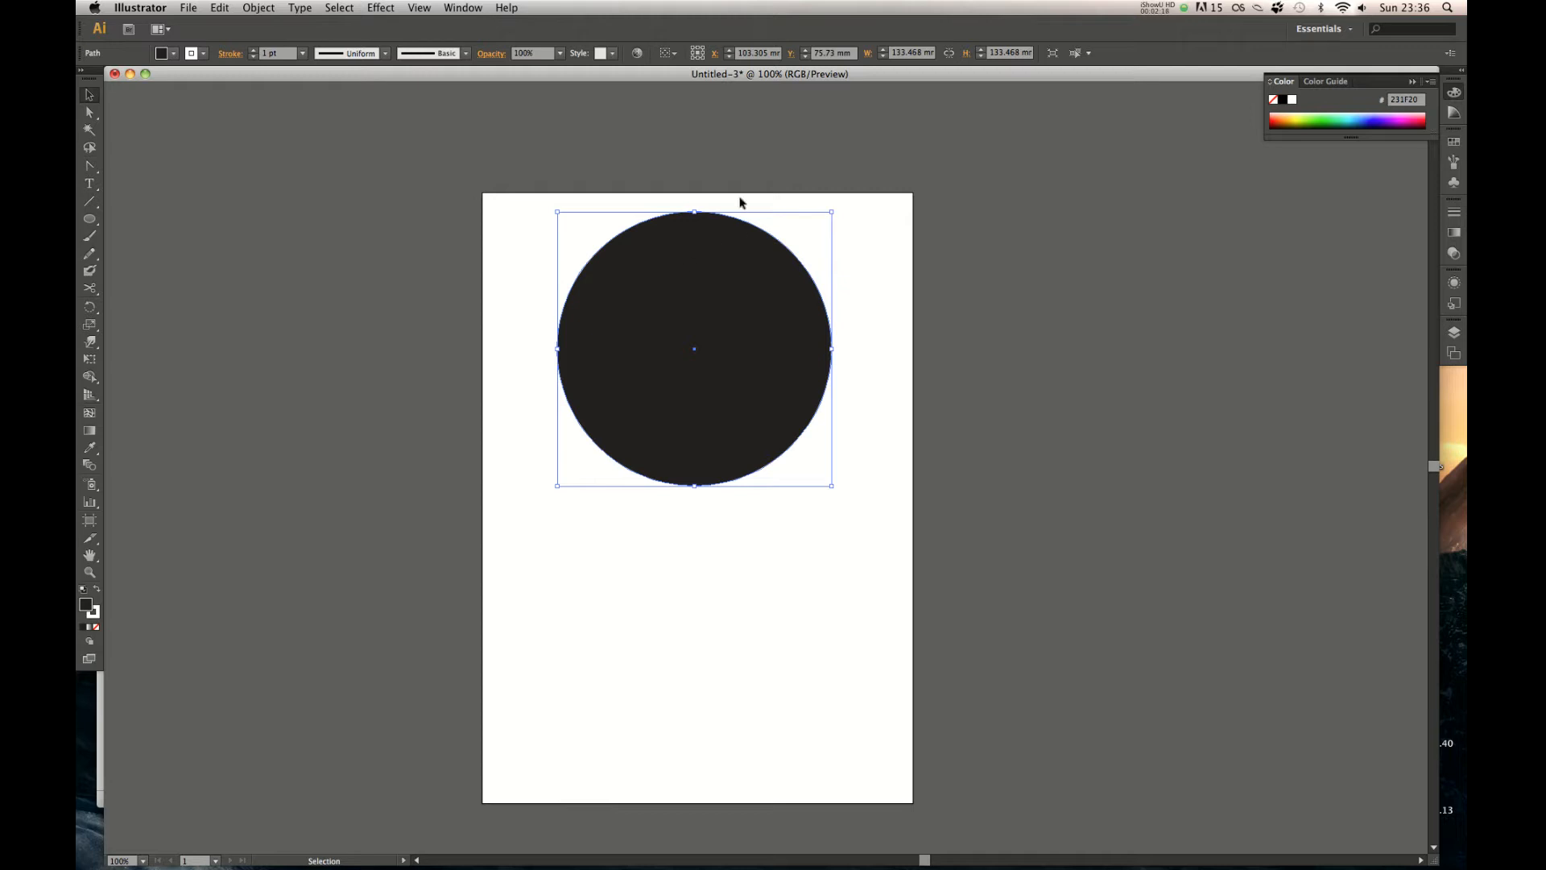
{"action": "left_click_drag", "start_coordinate": [748, 288], "coordinate": [757, 307]}
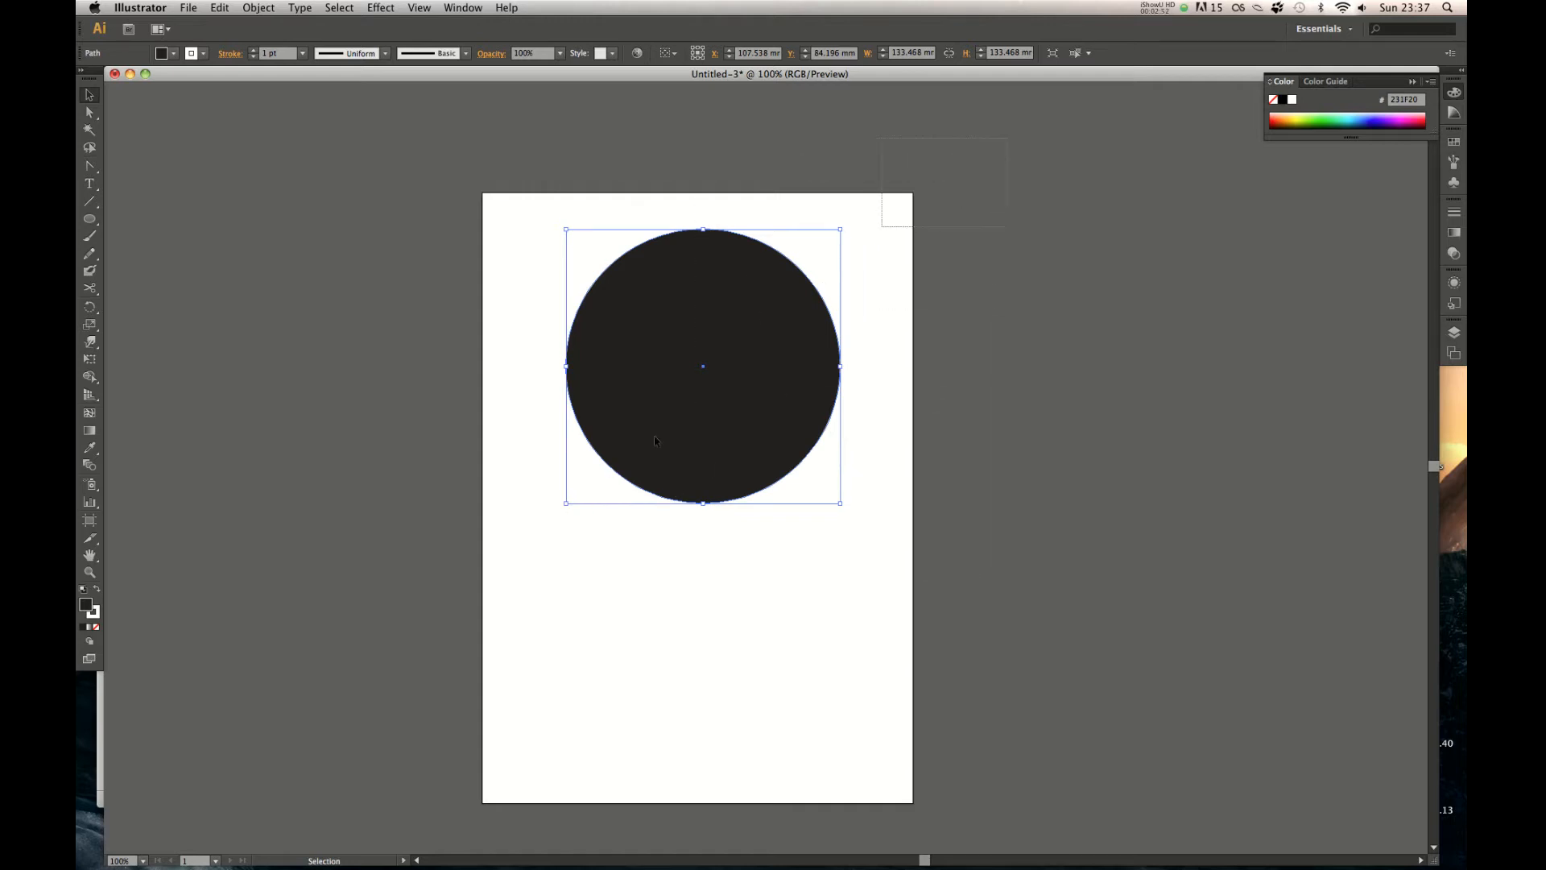
{"action": "key", "text": "space"}
{"action": "left_click_drag", "start_coordinate": [675, 583], "coordinate": [741, 569]}
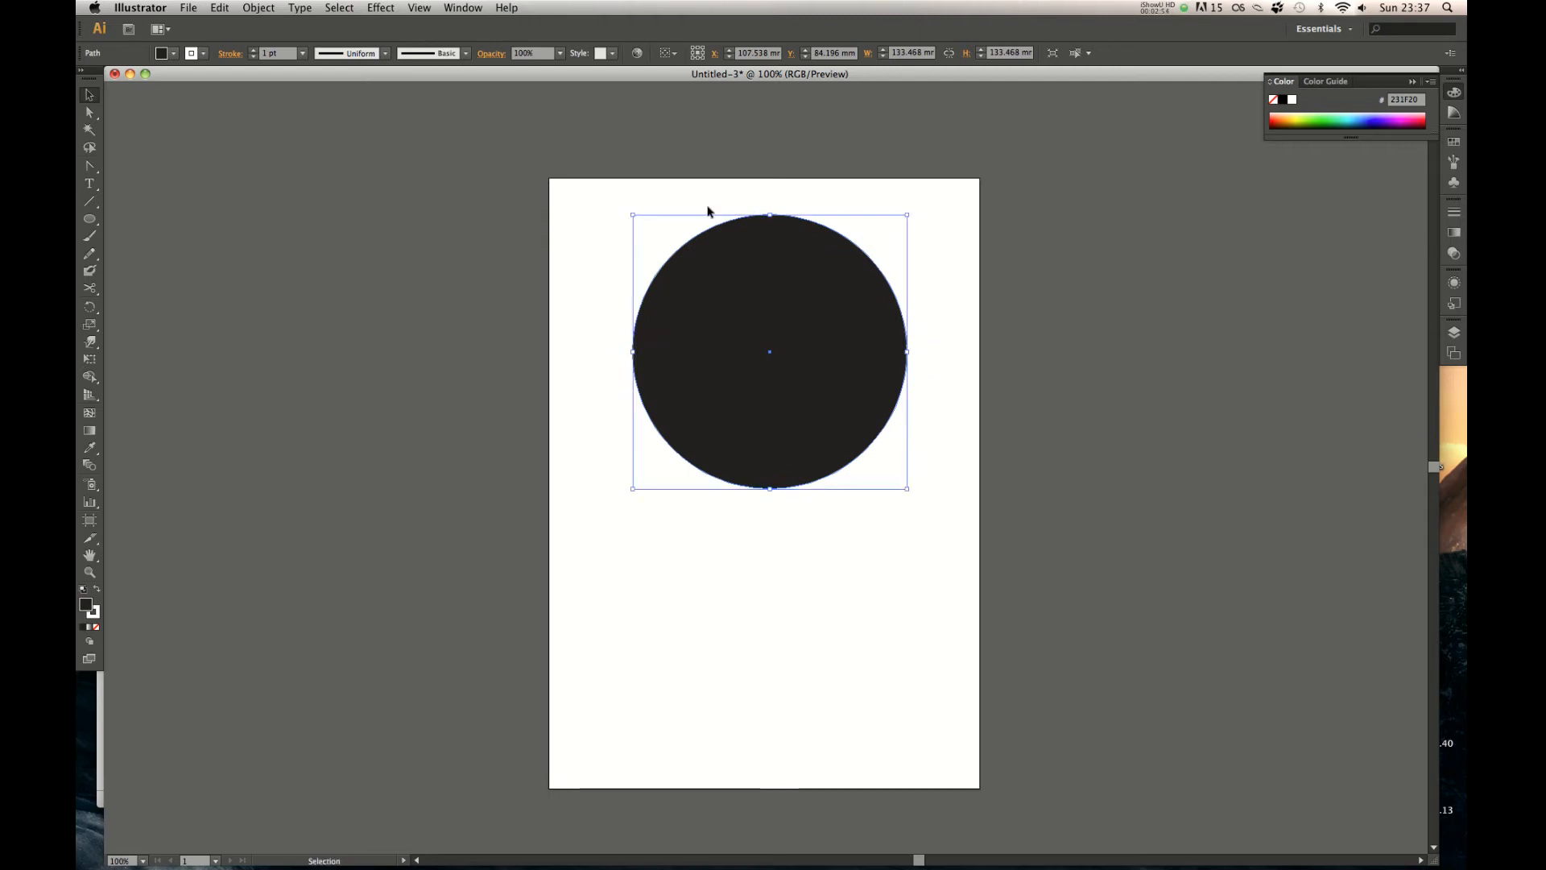
{"action": "mouse_move", "coordinate": [808, 272]}
{"action": "left_mouse_down"}
{"action": "mouse_move", "coordinate": [791, 264]}
{"action": "mouse_move", "coordinate": [807, 261]}
{"action": "left_mouse_up"}
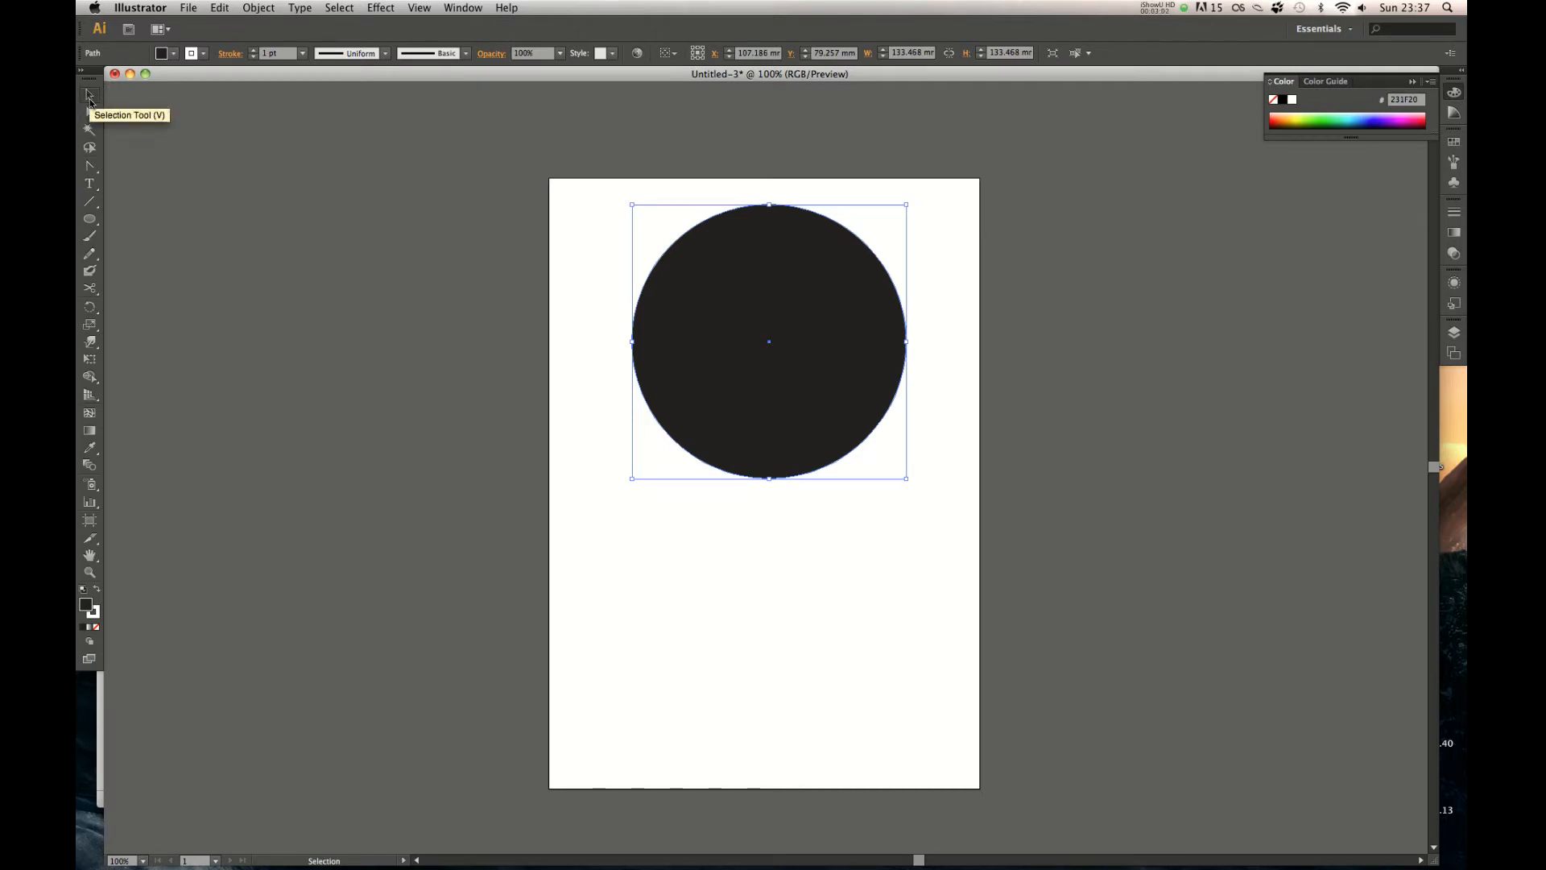
Try to pull the circle's left anchor point outward with the Direct Selection tool
{"action": "left_click", "coordinate": [89, 112]}
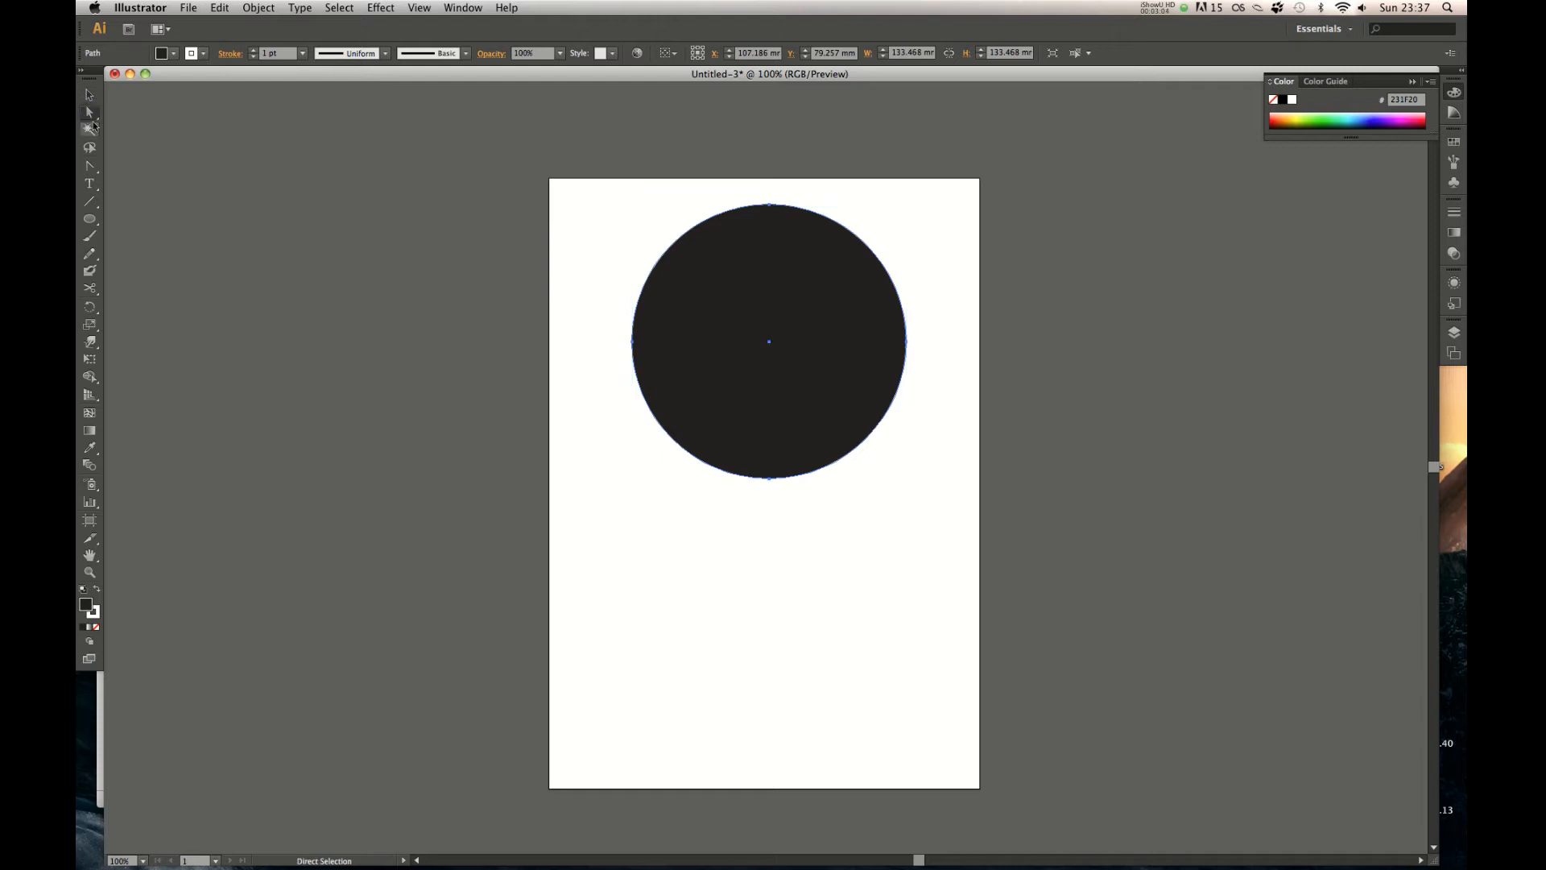
{"action": "left_click", "coordinate": [632, 341]}
{"action": "left_click_drag", "start_coordinate": [633, 342], "coordinate": [606, 344]}
{"action": "key", "text": "super+z"}
Reshape the circle by moving its top anchor point far to the left and its right anchor point lower
{"action": "left_click", "coordinate": [768, 206]}
{"action": "left_click_drag", "start_coordinate": [768, 206], "coordinate": [645, 209]}
{"action": "left_click", "coordinate": [907, 342]}
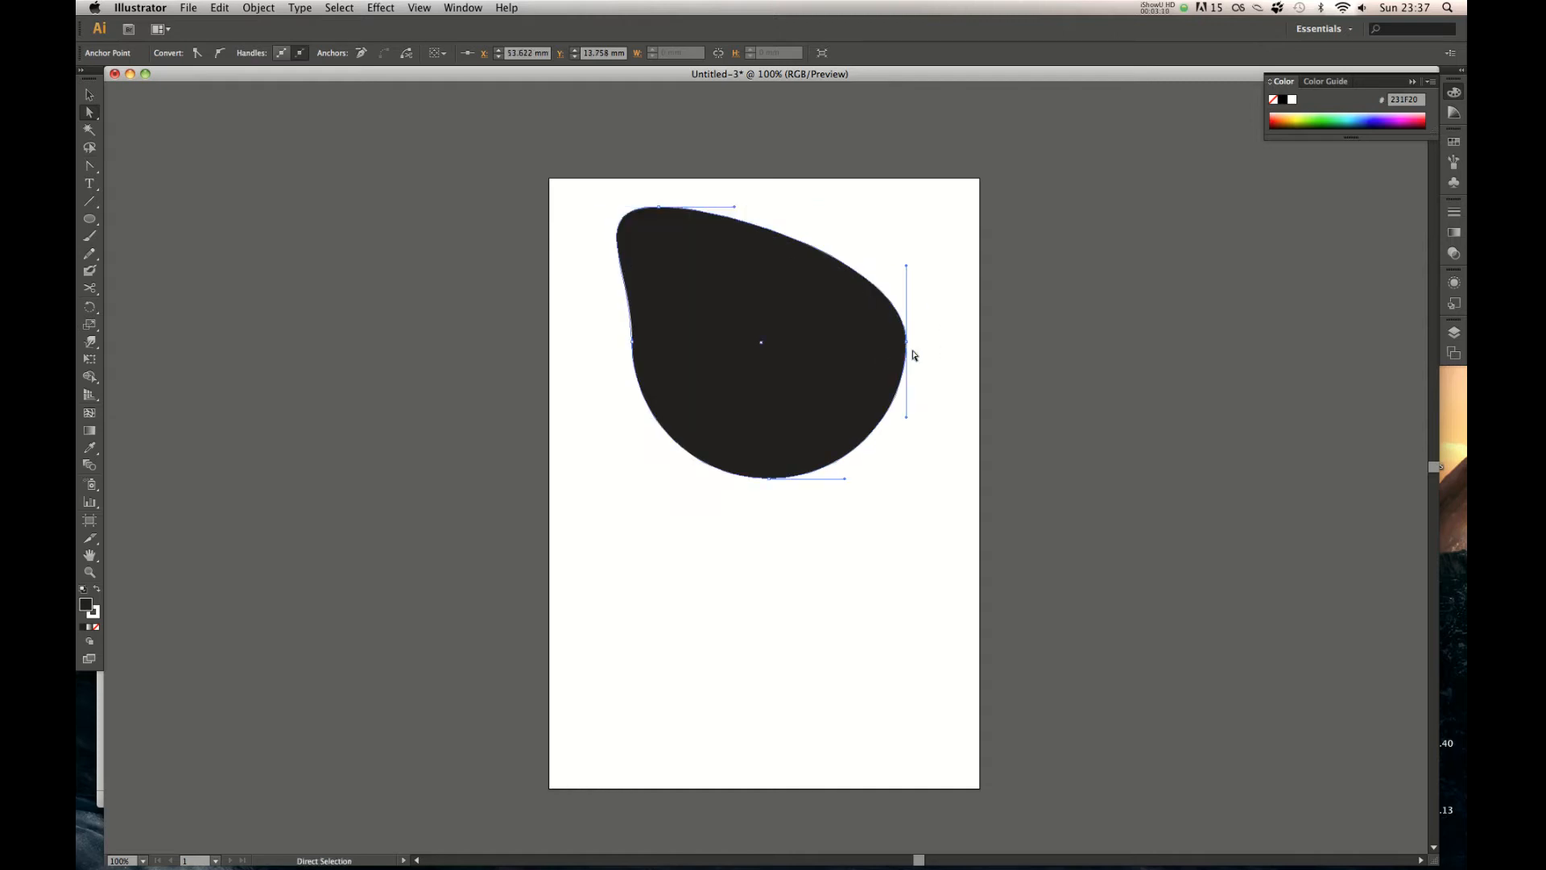
{"action": "left_click_drag", "start_coordinate": [884, 346], "coordinate": [914, 422]}
Adjust the direction handles of the right anchor point to bulge the upper-right curve outward, and select the whole shape
{"action": "left_click_drag", "start_coordinate": [916, 499], "coordinate": [966, 451]}
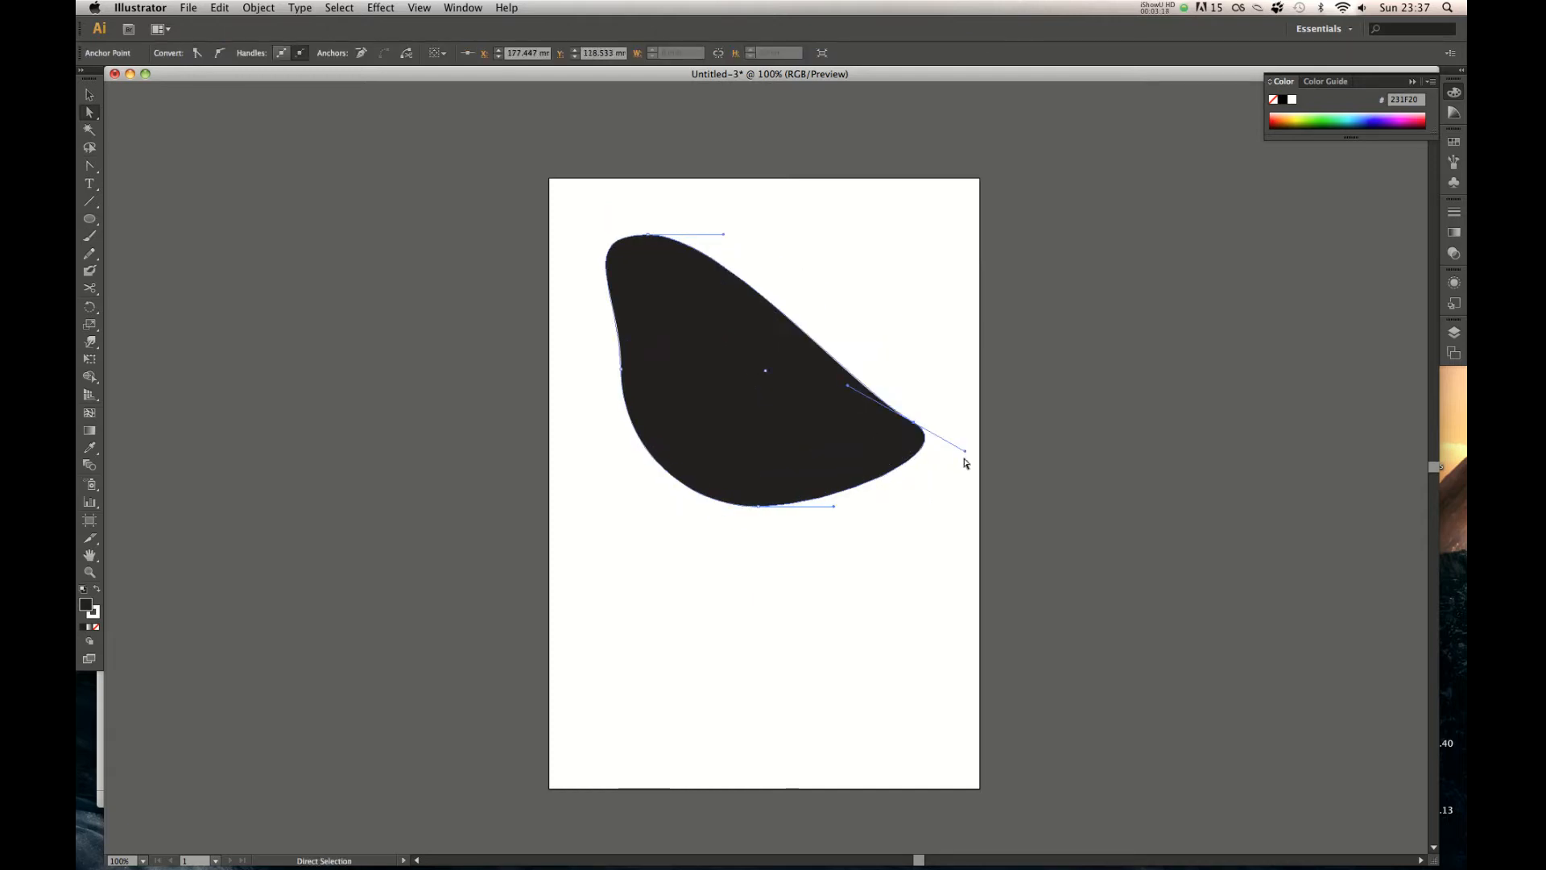
{"action": "left_click_drag", "start_coordinate": [849, 387], "coordinate": [893, 197]}
{"action": "key", "text": "v"}
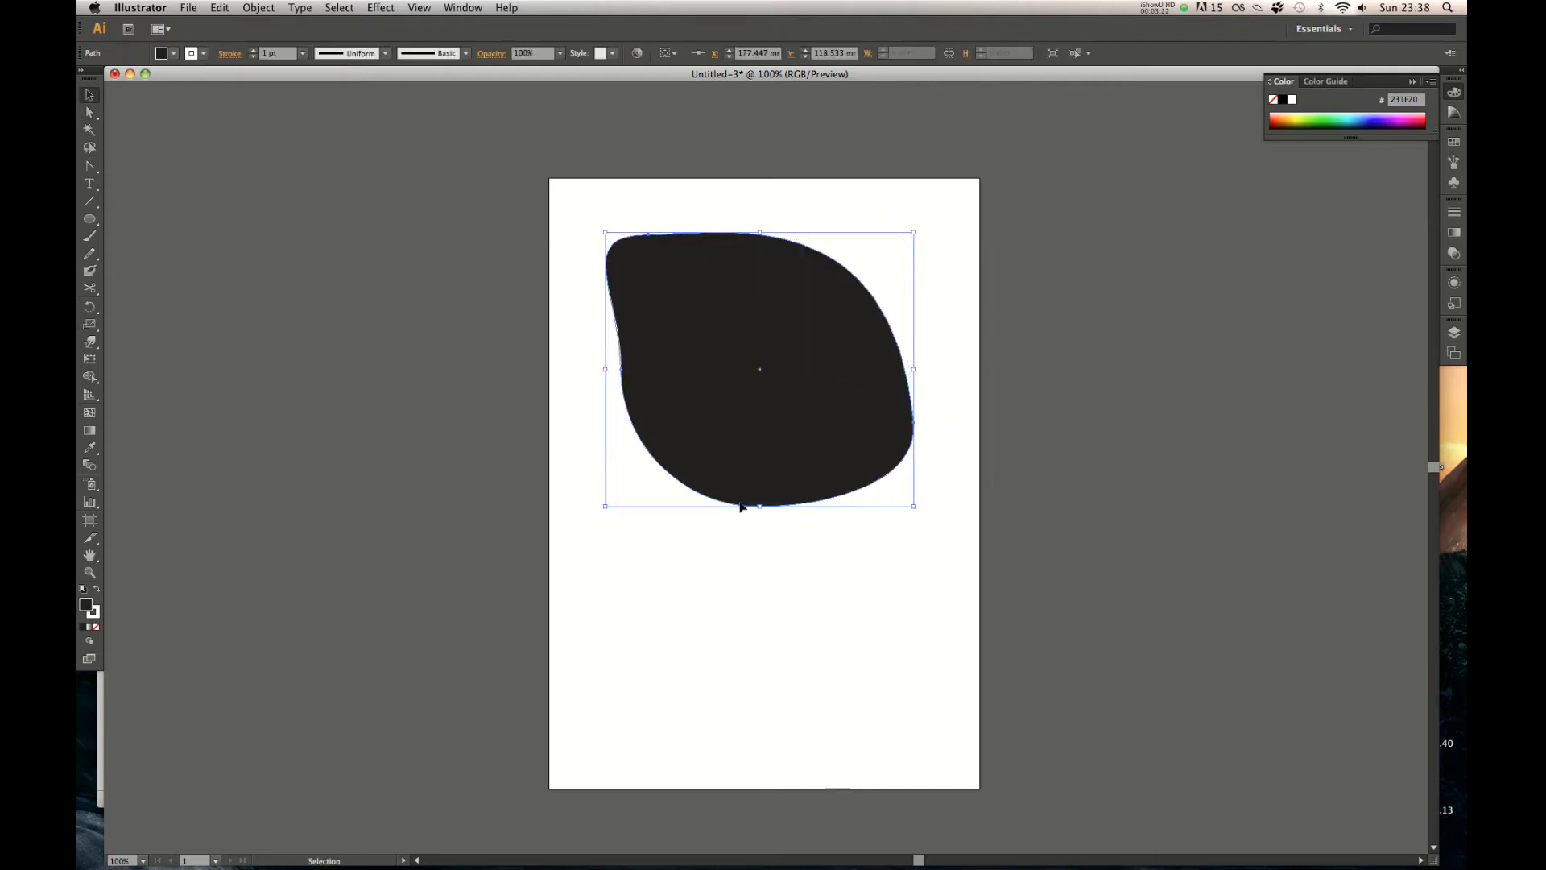
{"action": "left_click", "coordinate": [891, 258]}
{"action": "left_click_drag", "start_coordinate": [975, 234], "coordinate": [636, 532]}
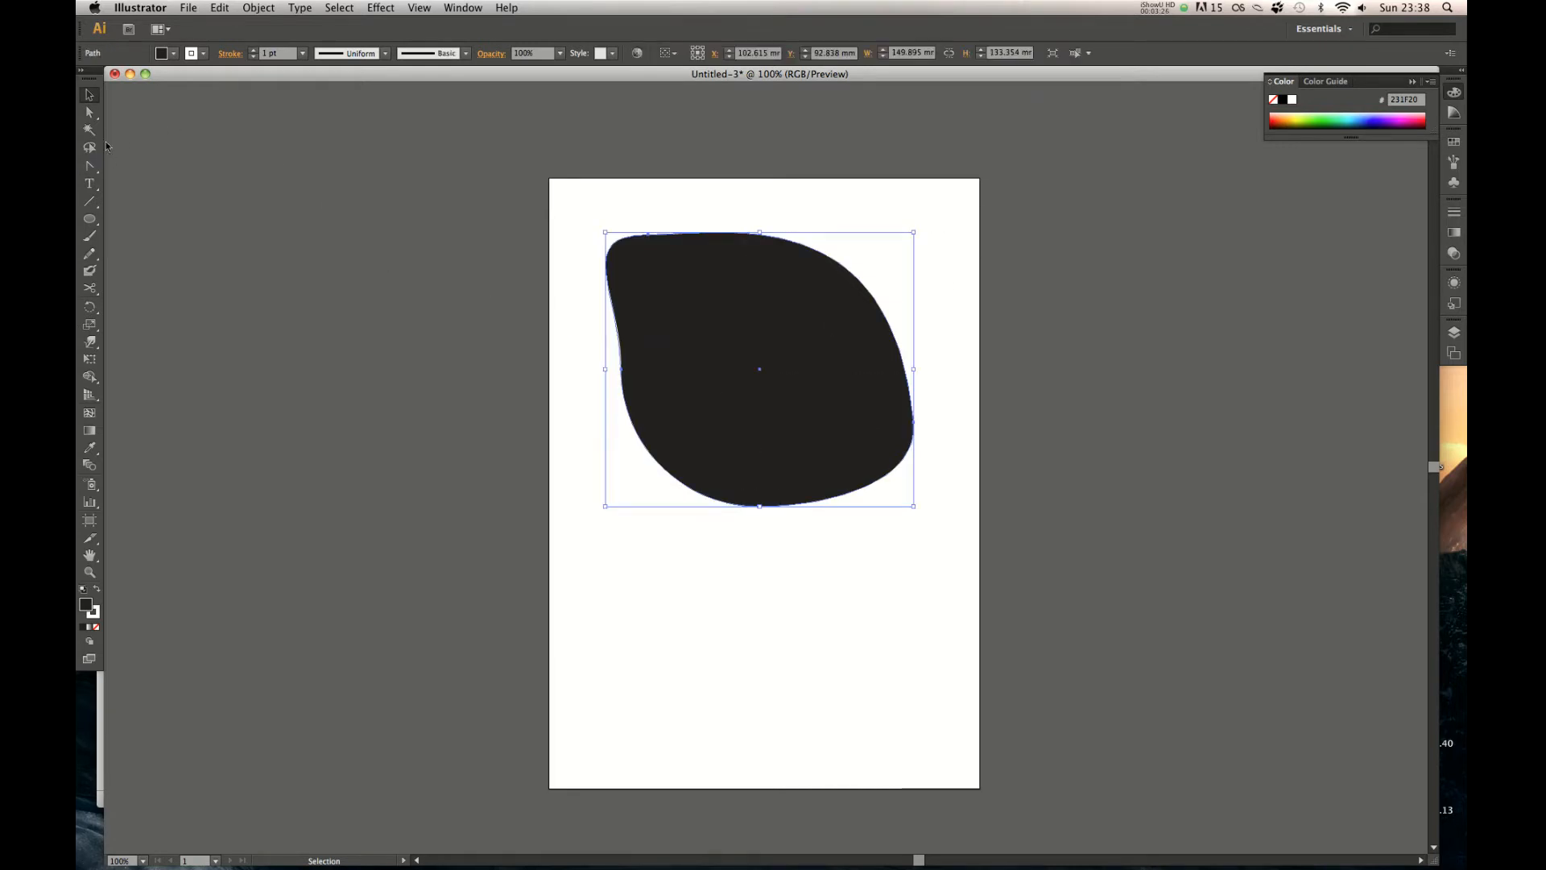
Draw a closed irregular curved shape below the first one with the Pen tool and deselect it
{"action": "left_click", "coordinate": [92, 168]}
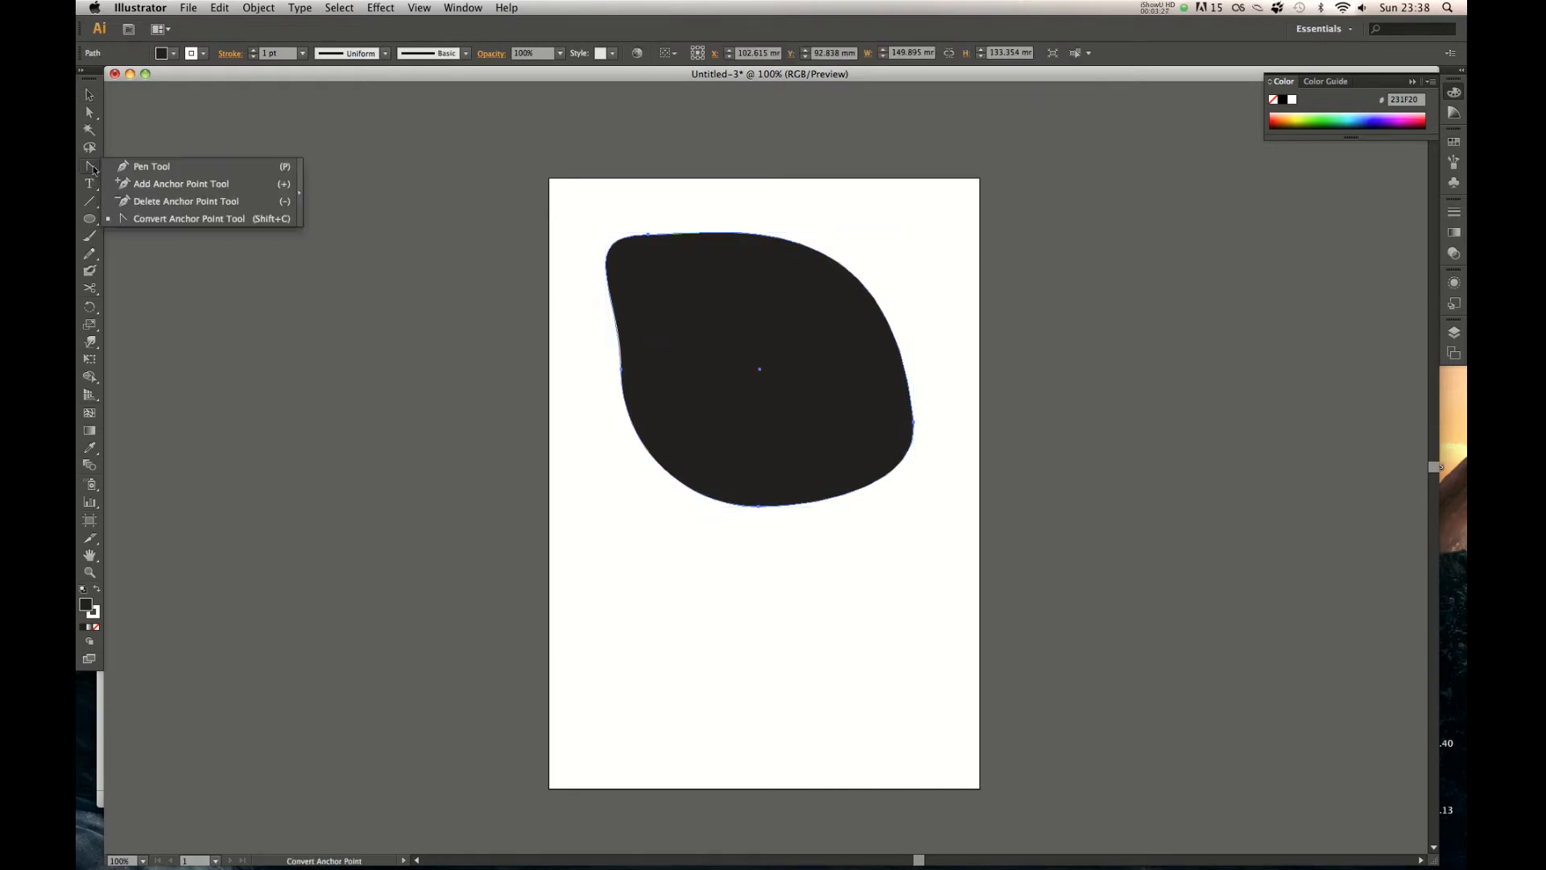
{"action": "left_click", "coordinate": [150, 166]}
{"action": "left_click_drag", "start_coordinate": [622, 552], "coordinate": [614, 569]}
{"action": "left_click_drag", "start_coordinate": [635, 645], "coordinate": [646, 654]}
{"action": "left_click_drag", "start_coordinate": [698, 663], "coordinate": [791, 612]}
{"action": "left_click_drag", "start_coordinate": [777, 574], "coordinate": [705, 558]}
{"action": "left_click_drag", "start_coordinate": [670, 560], "coordinate": [667, 563]}
{"action": "left_click", "coordinate": [628, 555]}
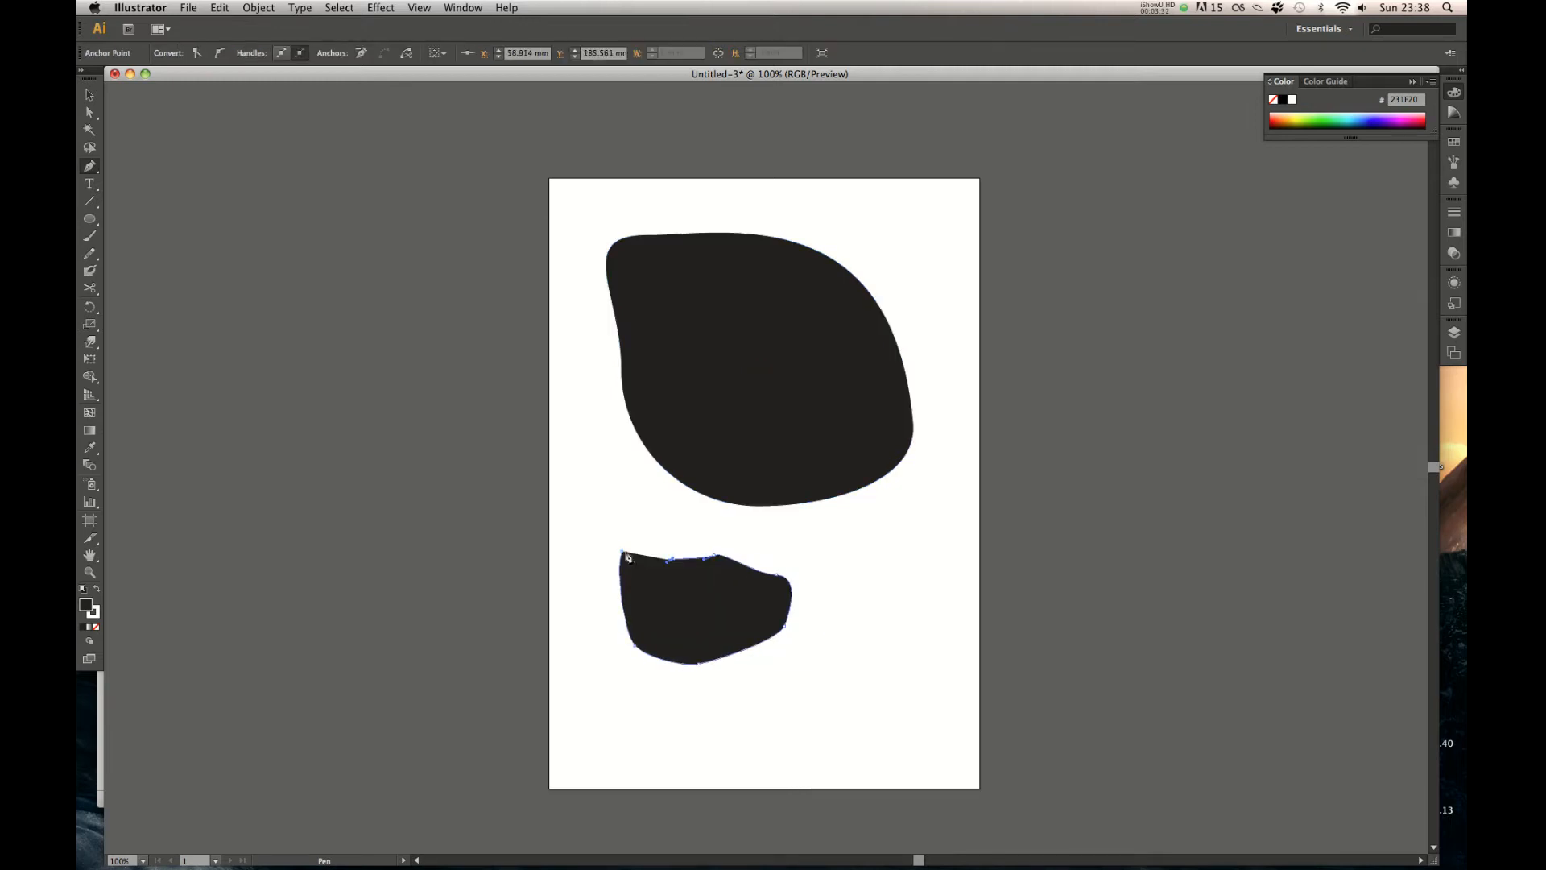
{"action": "key", "text": "v"}
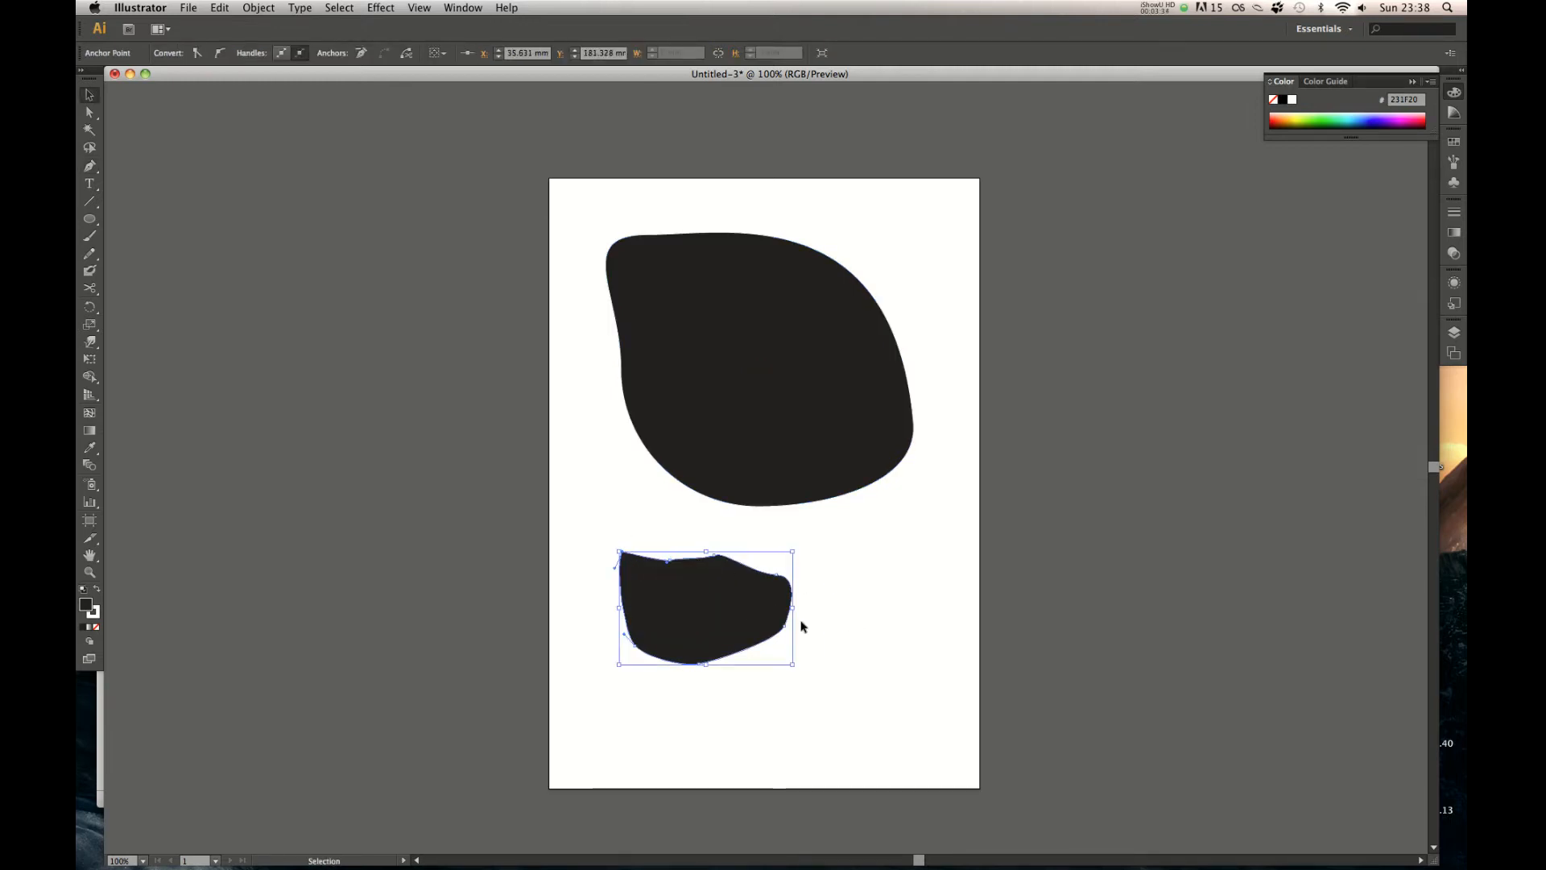
{"action": "left_click", "coordinate": [911, 616]}
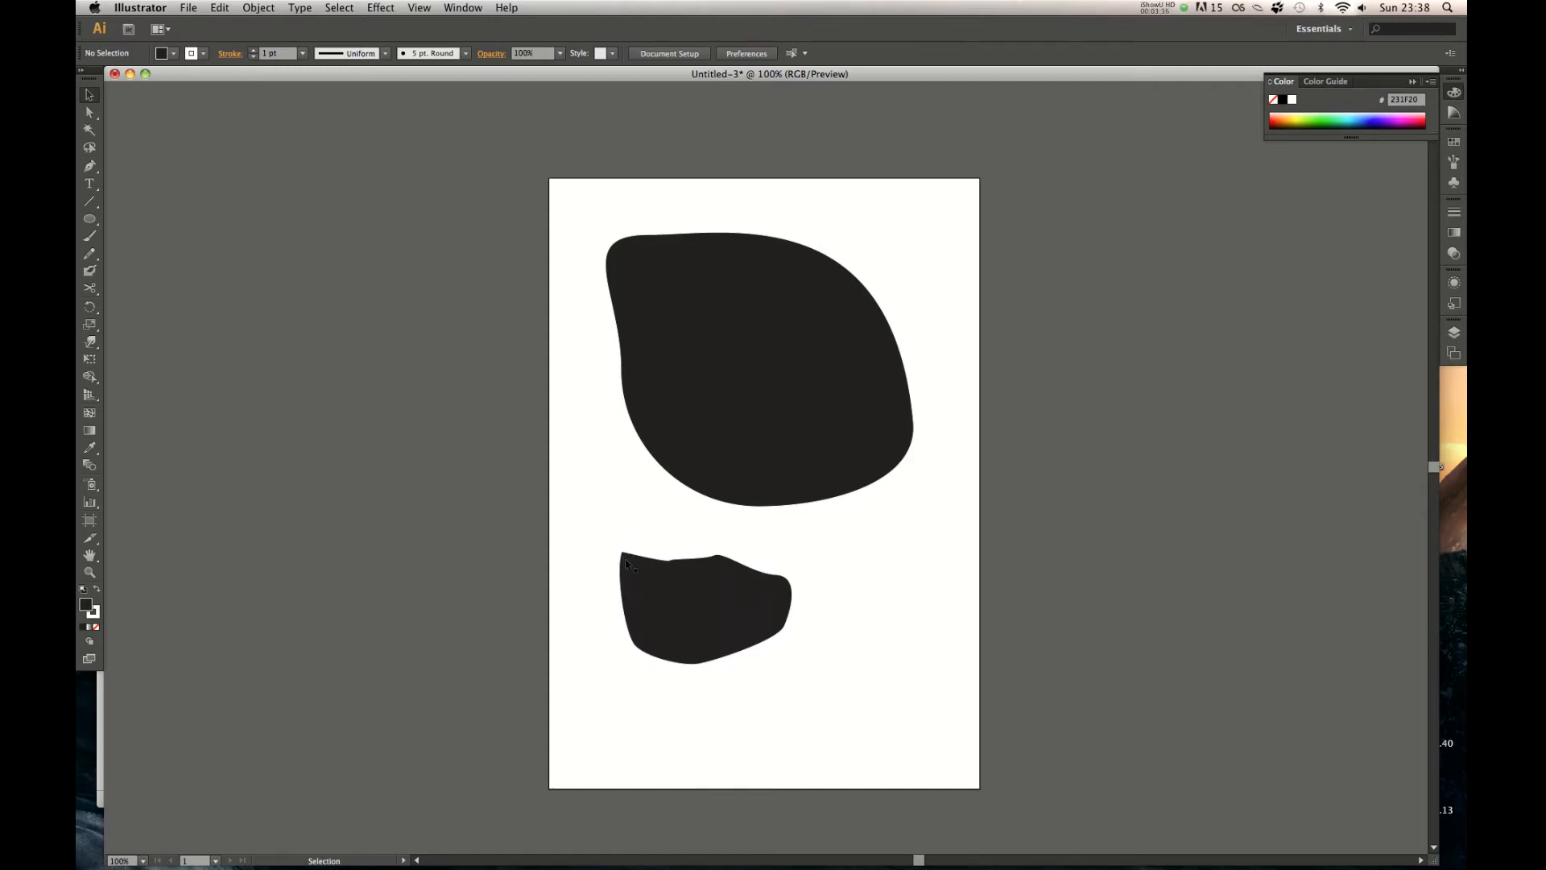
Delete the small irregular shape below the large one
{"action": "left_click", "coordinate": [699, 654]}
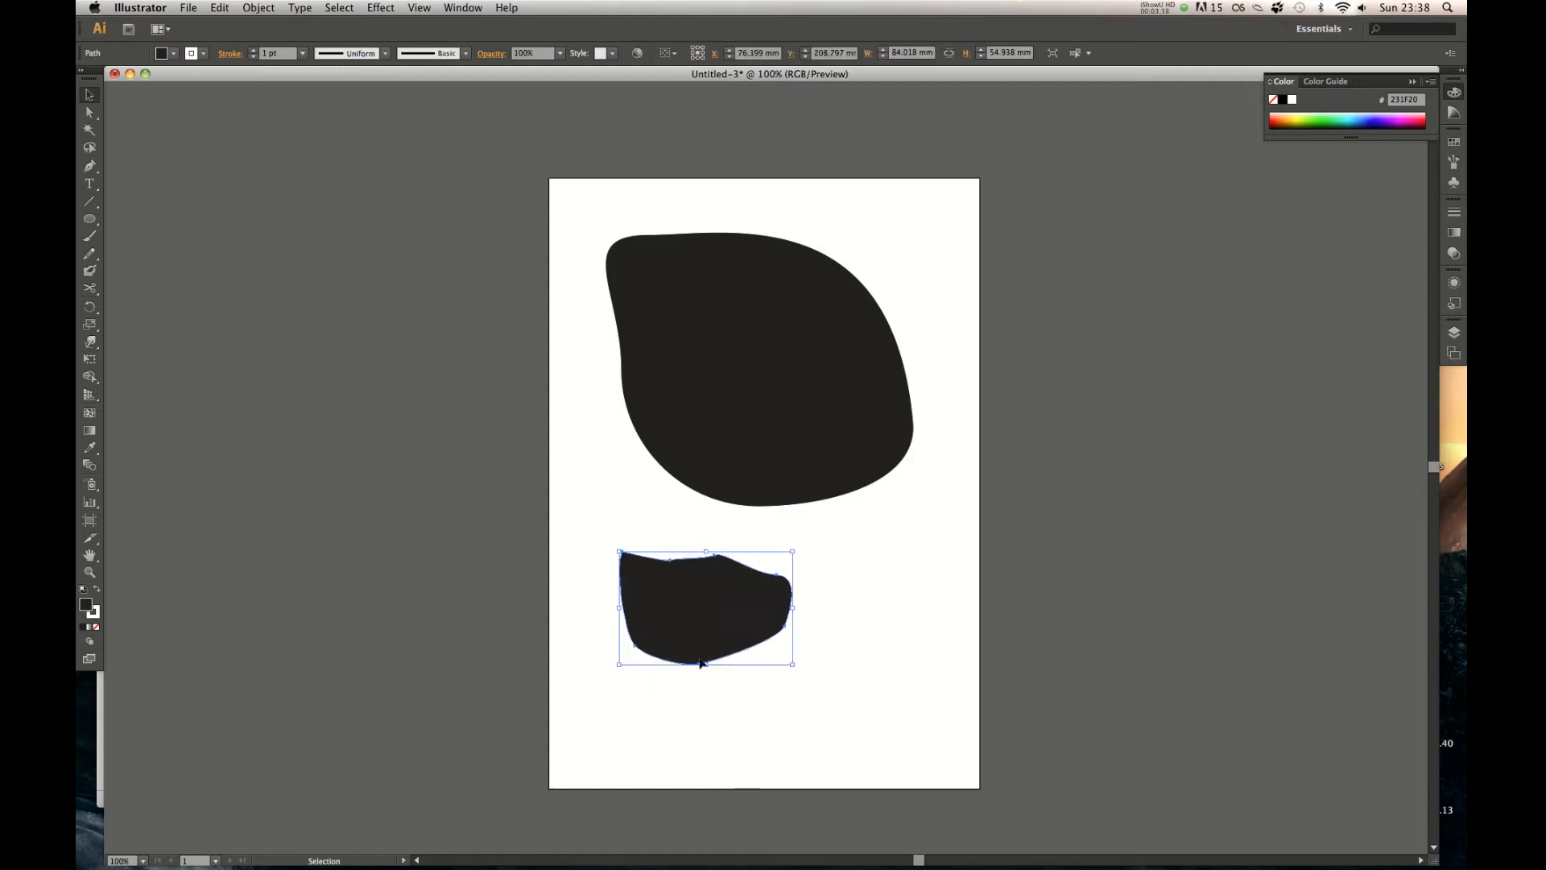
{"action": "key", "text": "Delete"}
{"action": "left_click_drag", "start_coordinate": [89, 166], "coordinate": [572, 349]}
{"action": "left_click", "coordinate": [493, 442]}
{"action": "key", "text": "ctrl+z"}
{"action": "key", "text": "ctrl+z"}
Select the large shape, add an anchor point on its top edge, and suppress the add anchor point warning
{"action": "key", "text": "v"}
{"action": "left_click_drag", "start_coordinate": [581, 448], "coordinate": [838, 234]}
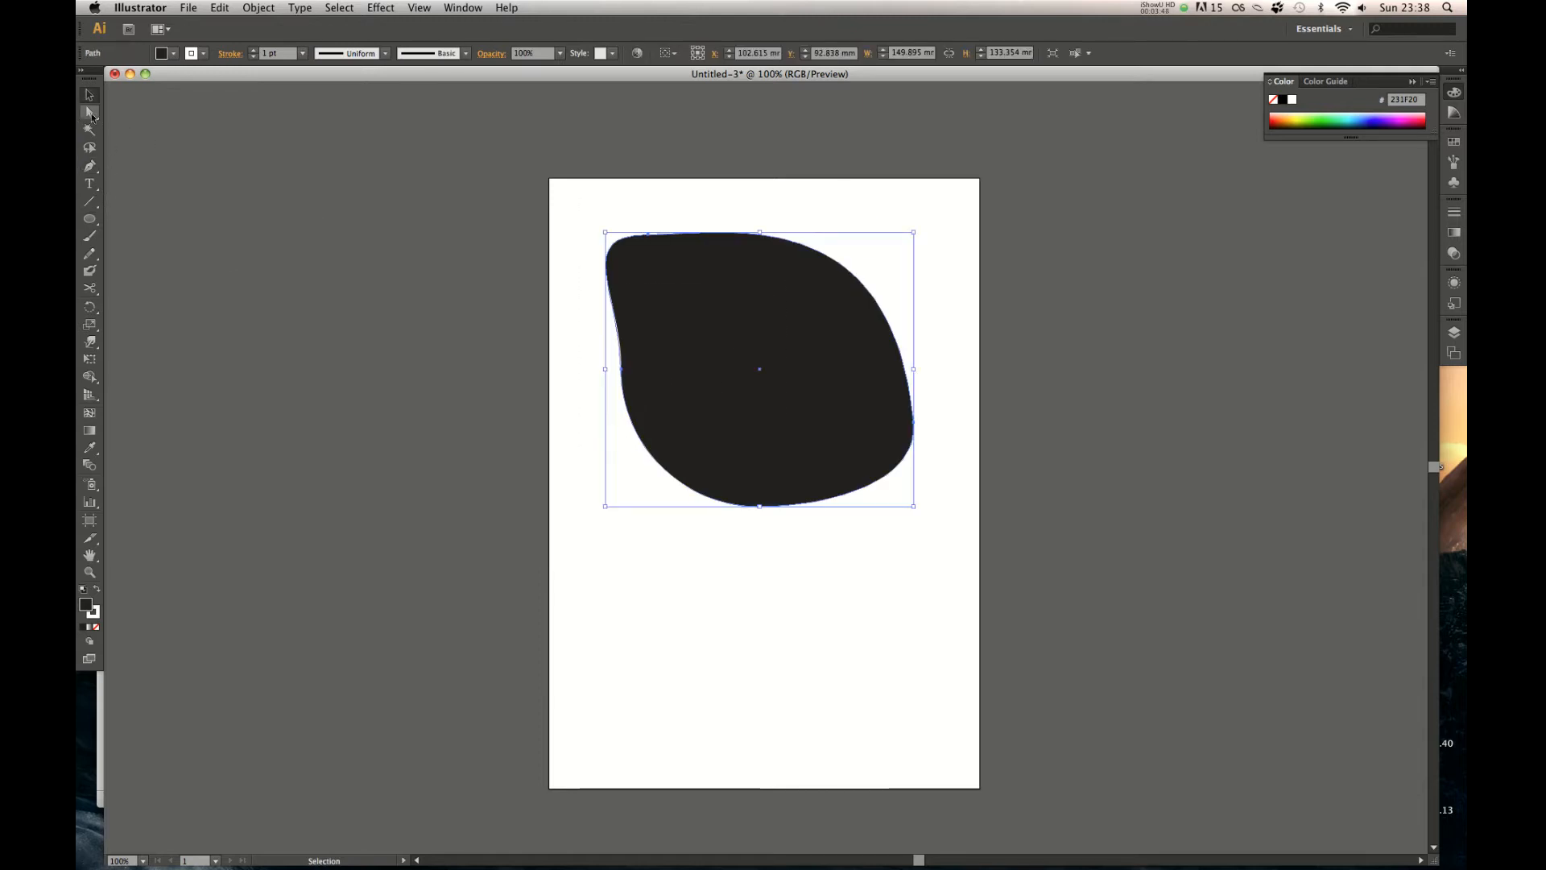
{"action": "left_click", "coordinate": [647, 580]}
{"action": "left_click_drag", "start_coordinate": [550, 598], "coordinate": [852, 196]}
{"action": "left_click", "coordinate": [91, 165]}
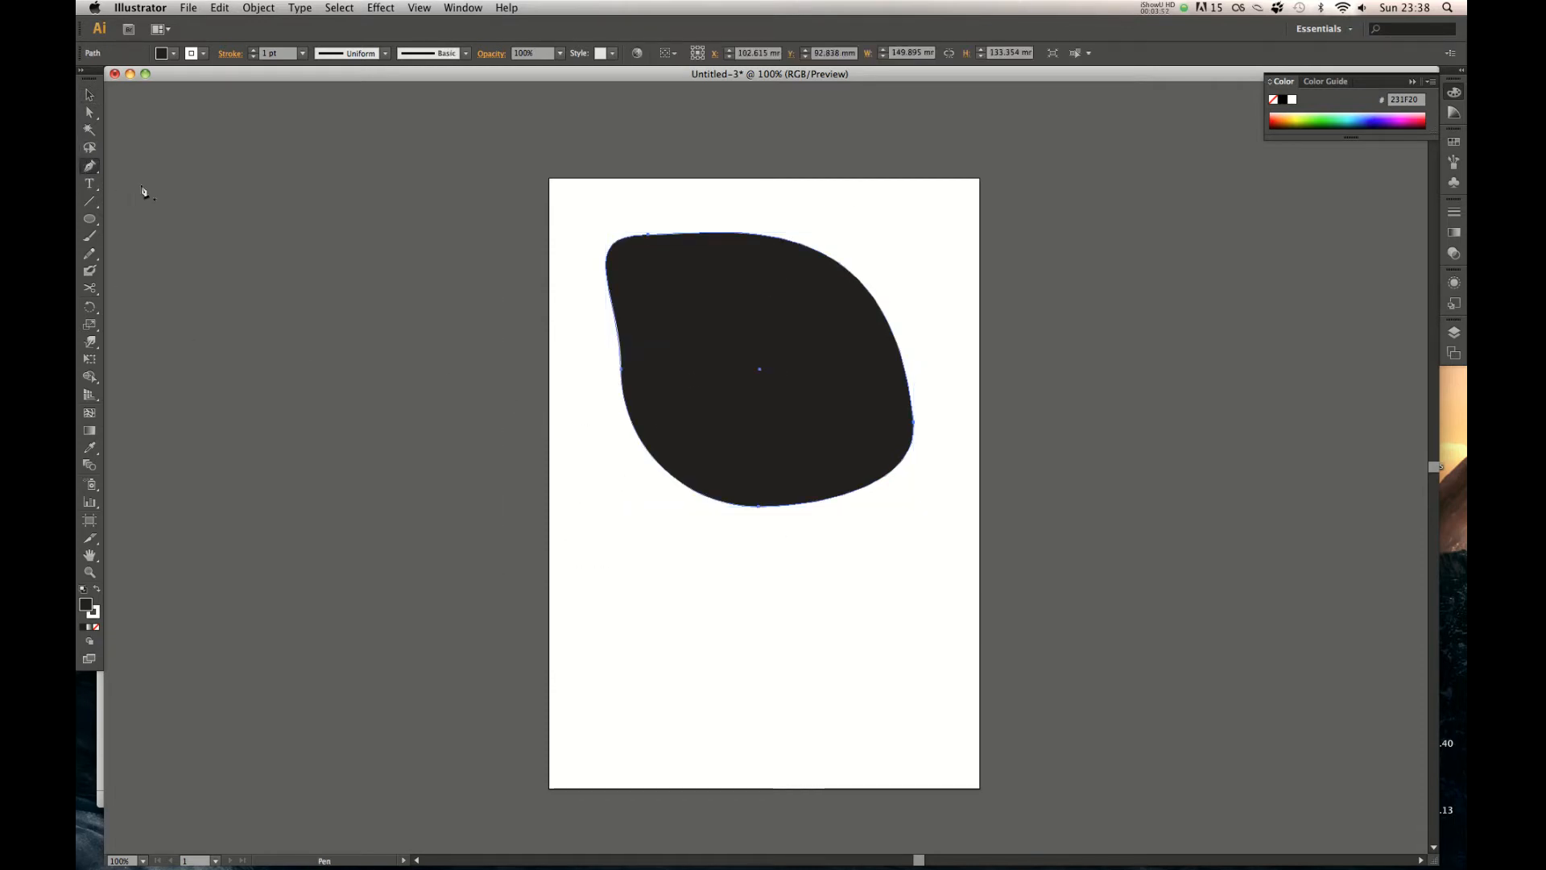
{"action": "left_click", "coordinate": [91, 168]}
{"action": "left_click", "coordinate": [142, 182]}
{"action": "left_click", "coordinate": [731, 236]}
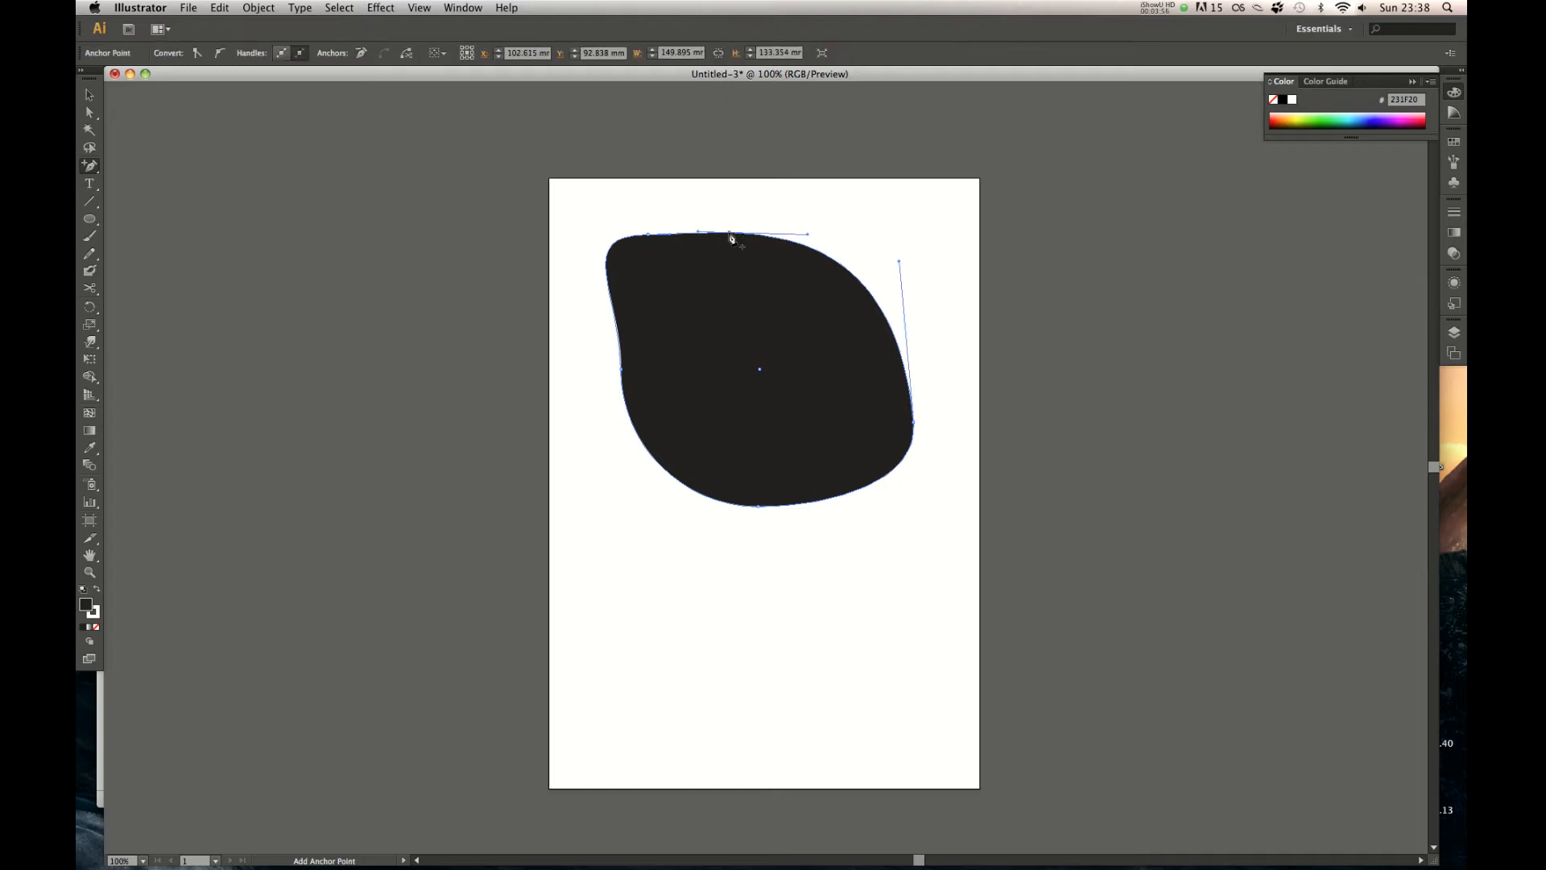
{"action": "left_click", "coordinate": [855, 275]}
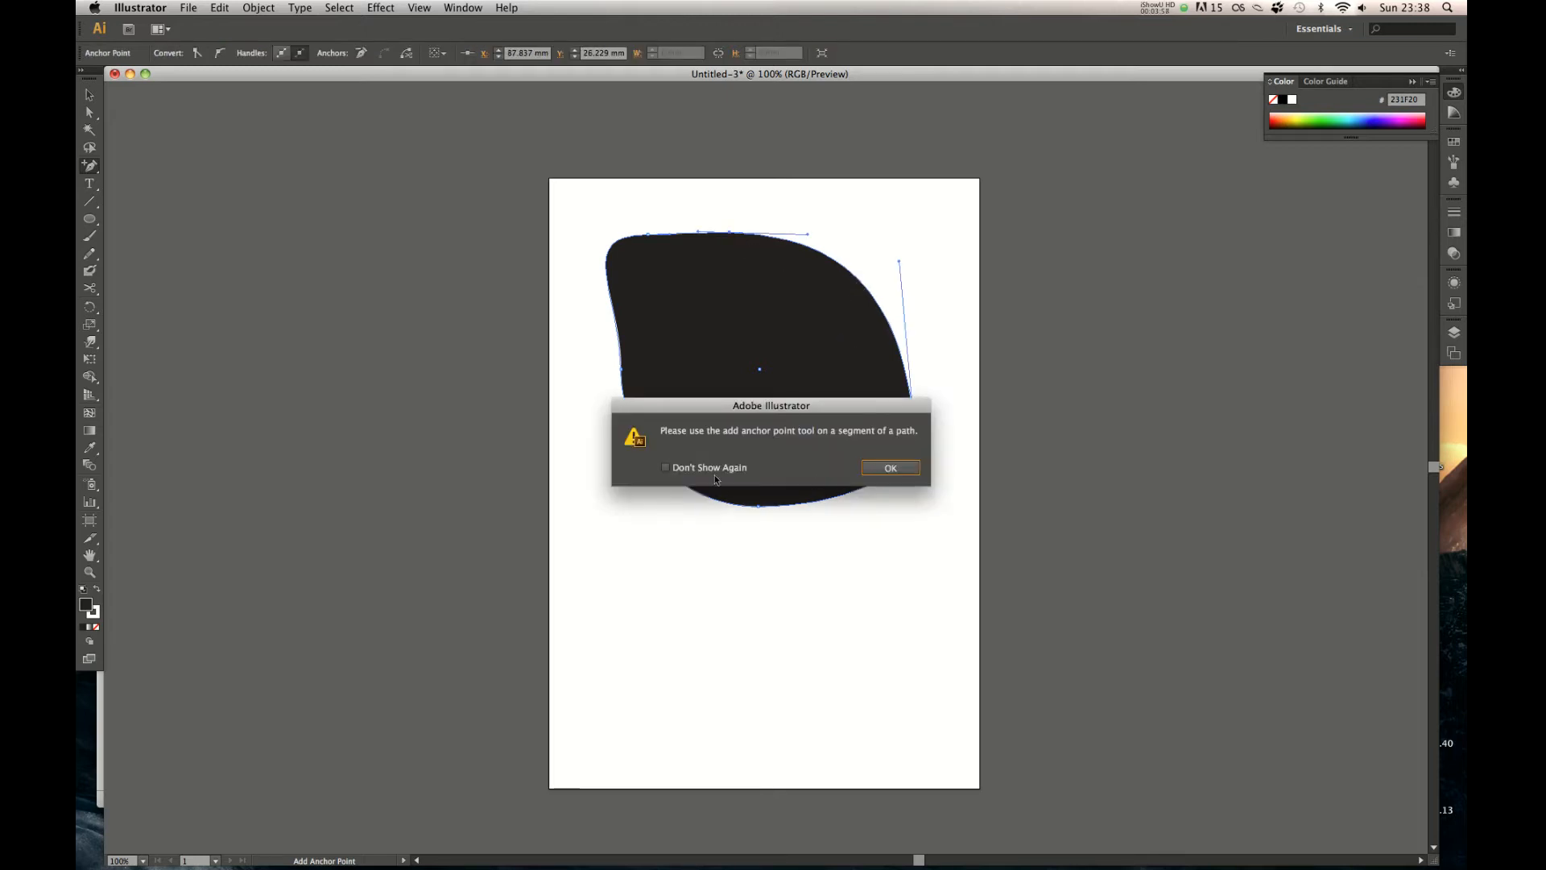
{"action": "left_click", "coordinate": [666, 467]}
{"action": "left_click", "coordinate": [889, 468]}
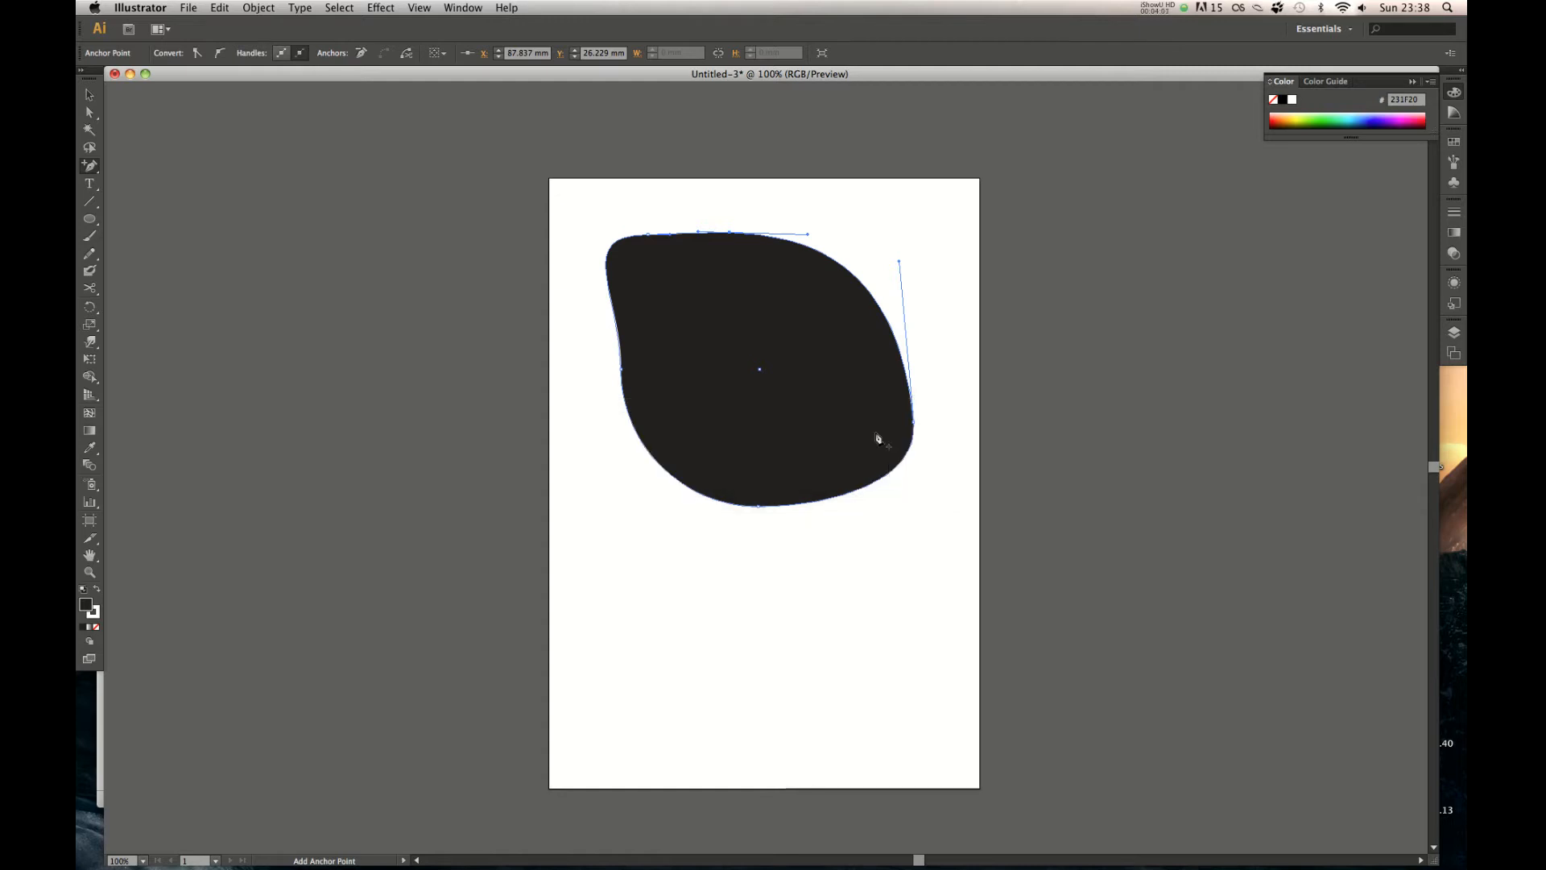
Add an anchor point on the shape's upper-right curve and pull it inward to about the shape's centre
{"action": "left_click", "coordinate": [857, 279]}
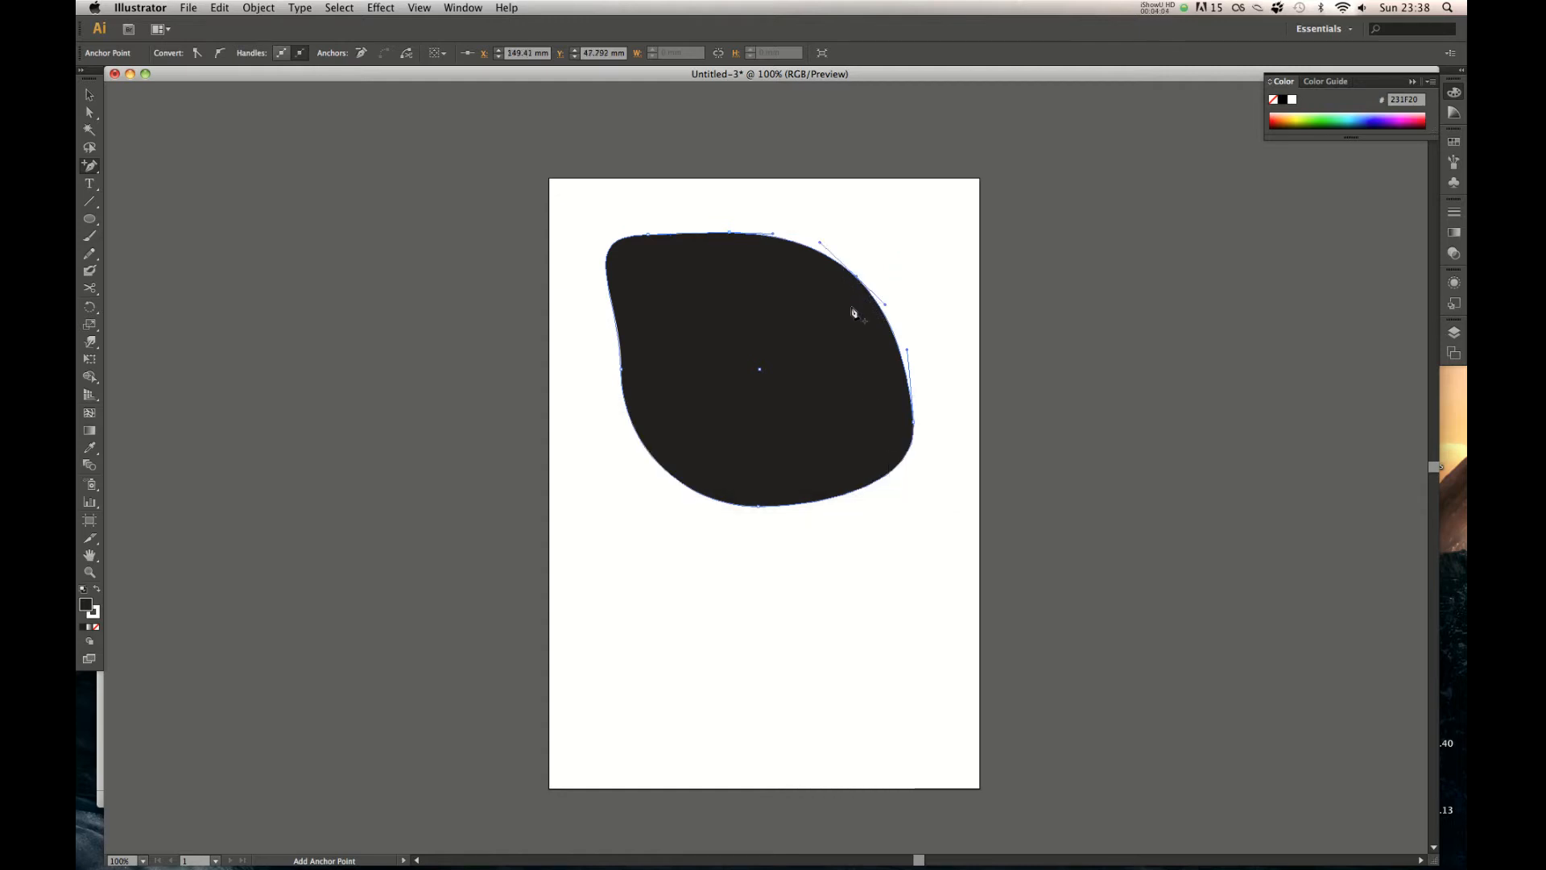
{"action": "key", "text": "a"}
{"action": "left_click_drag", "start_coordinate": [857, 278], "coordinate": [741, 369]}
{"action": "left_click", "coordinate": [856, 343]}
Select the whole reshaped object and delete it from the artboard
{"action": "key", "text": "v"}
{"action": "left_click", "coordinate": [799, 433]}
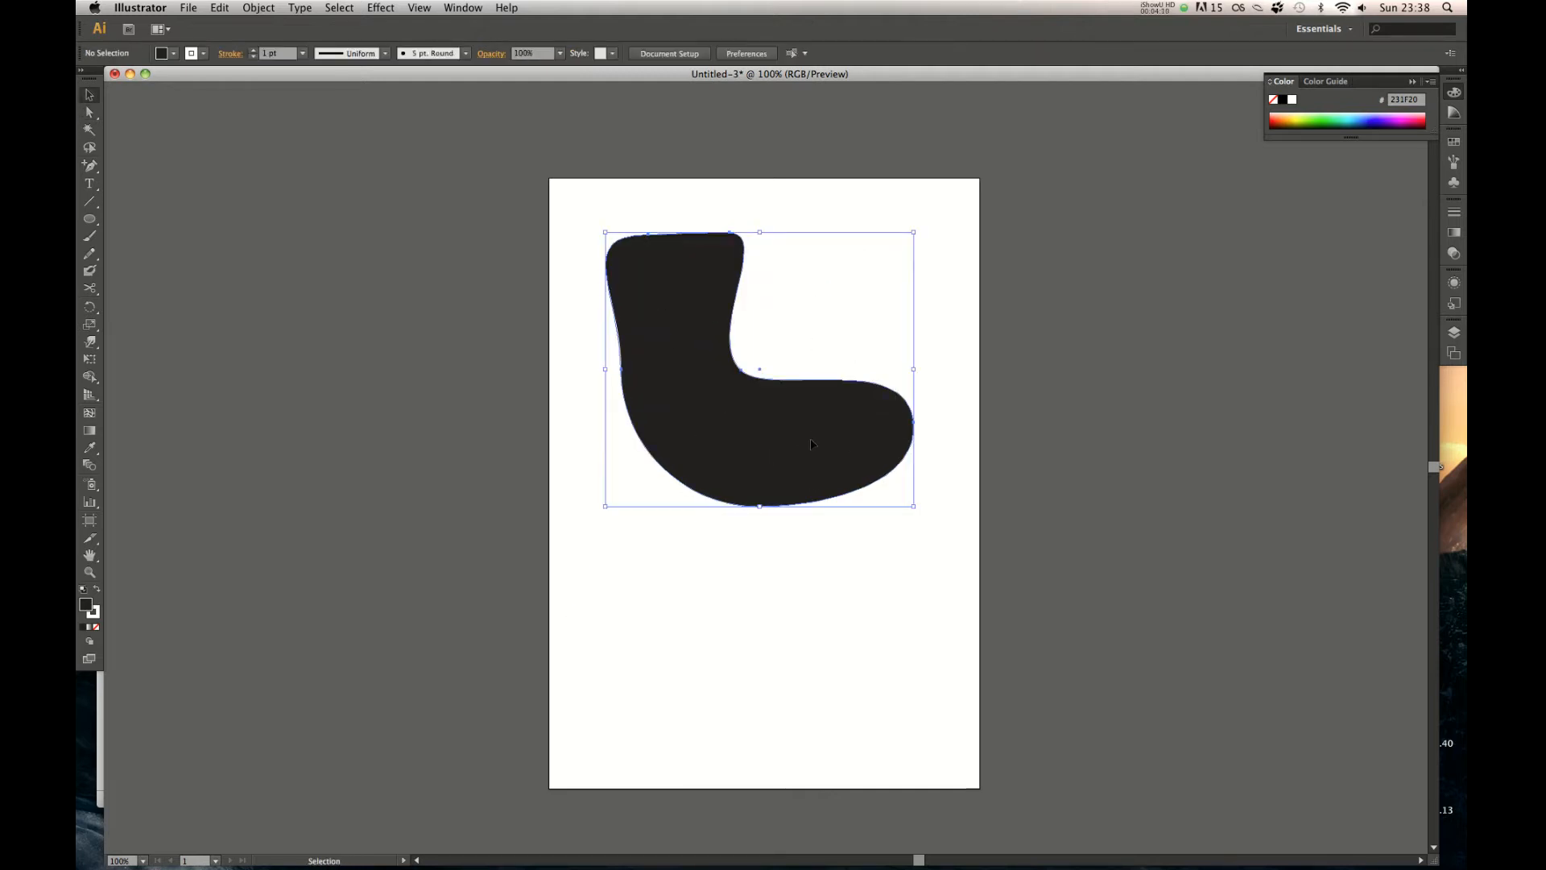
{"action": "key", "text": "Delete"}
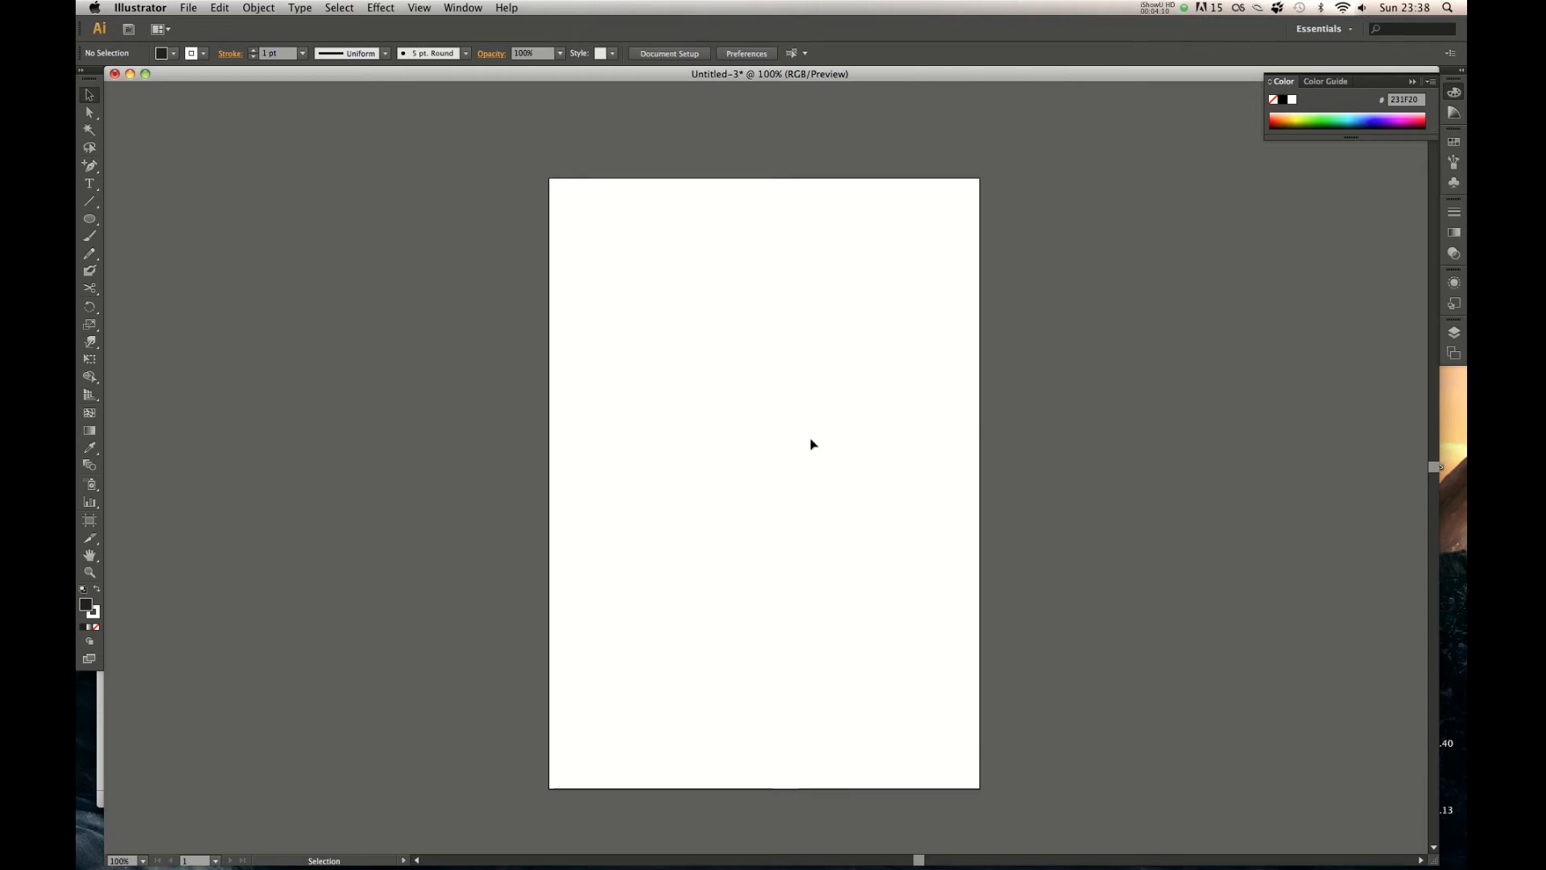
Add the text FONTS near the top of the page with the Type tool
{"action": "left_click", "coordinate": [90, 184]}
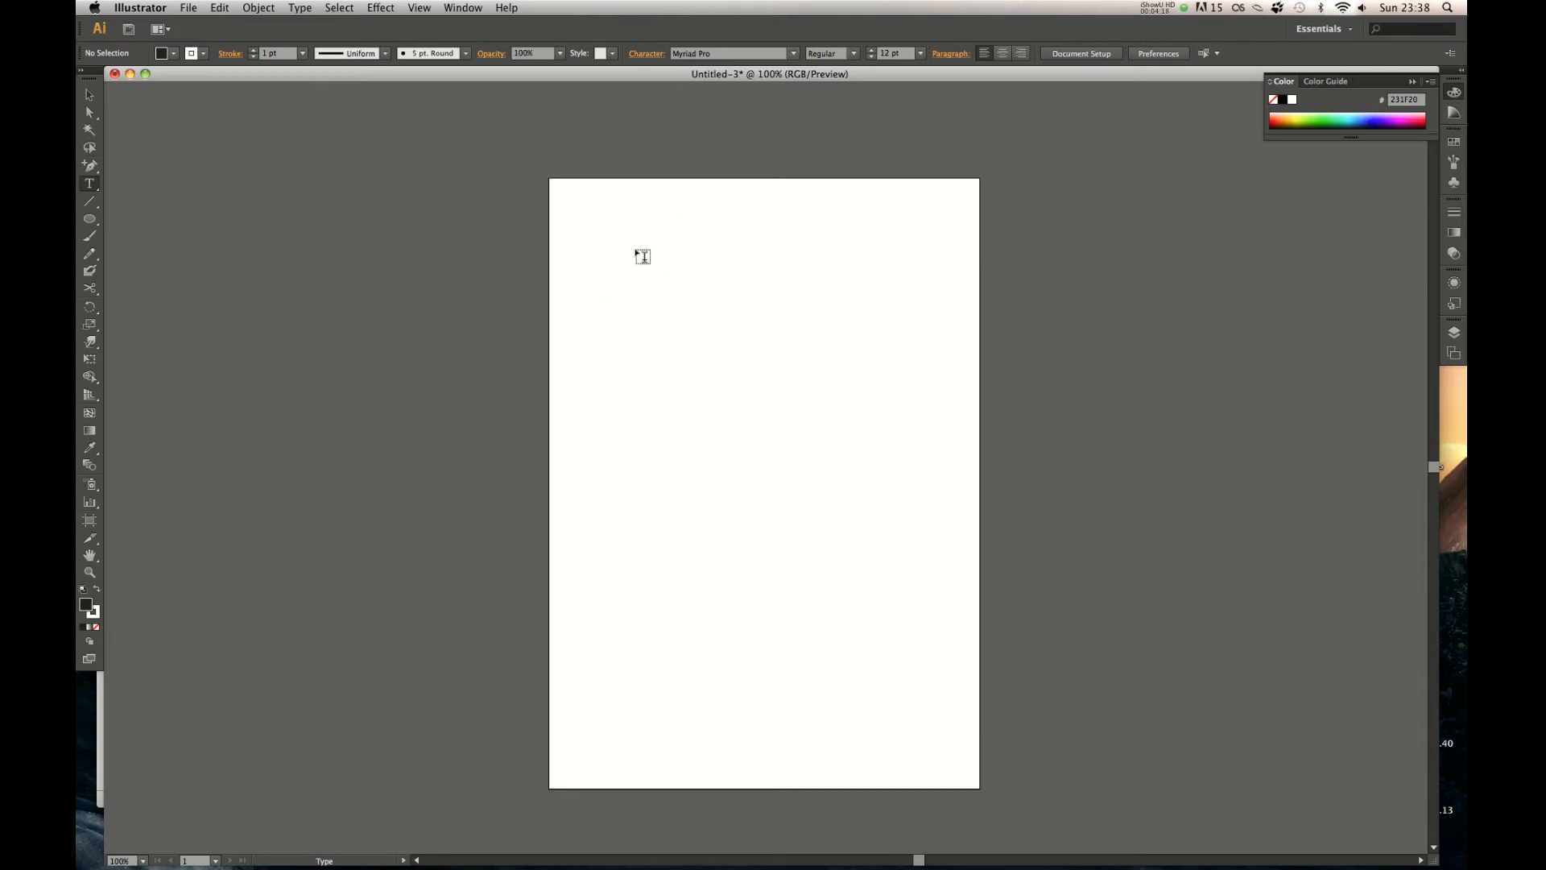
{"action": "left_click", "coordinate": [661, 234]}
{"action": "type", "text": "FONTS"}
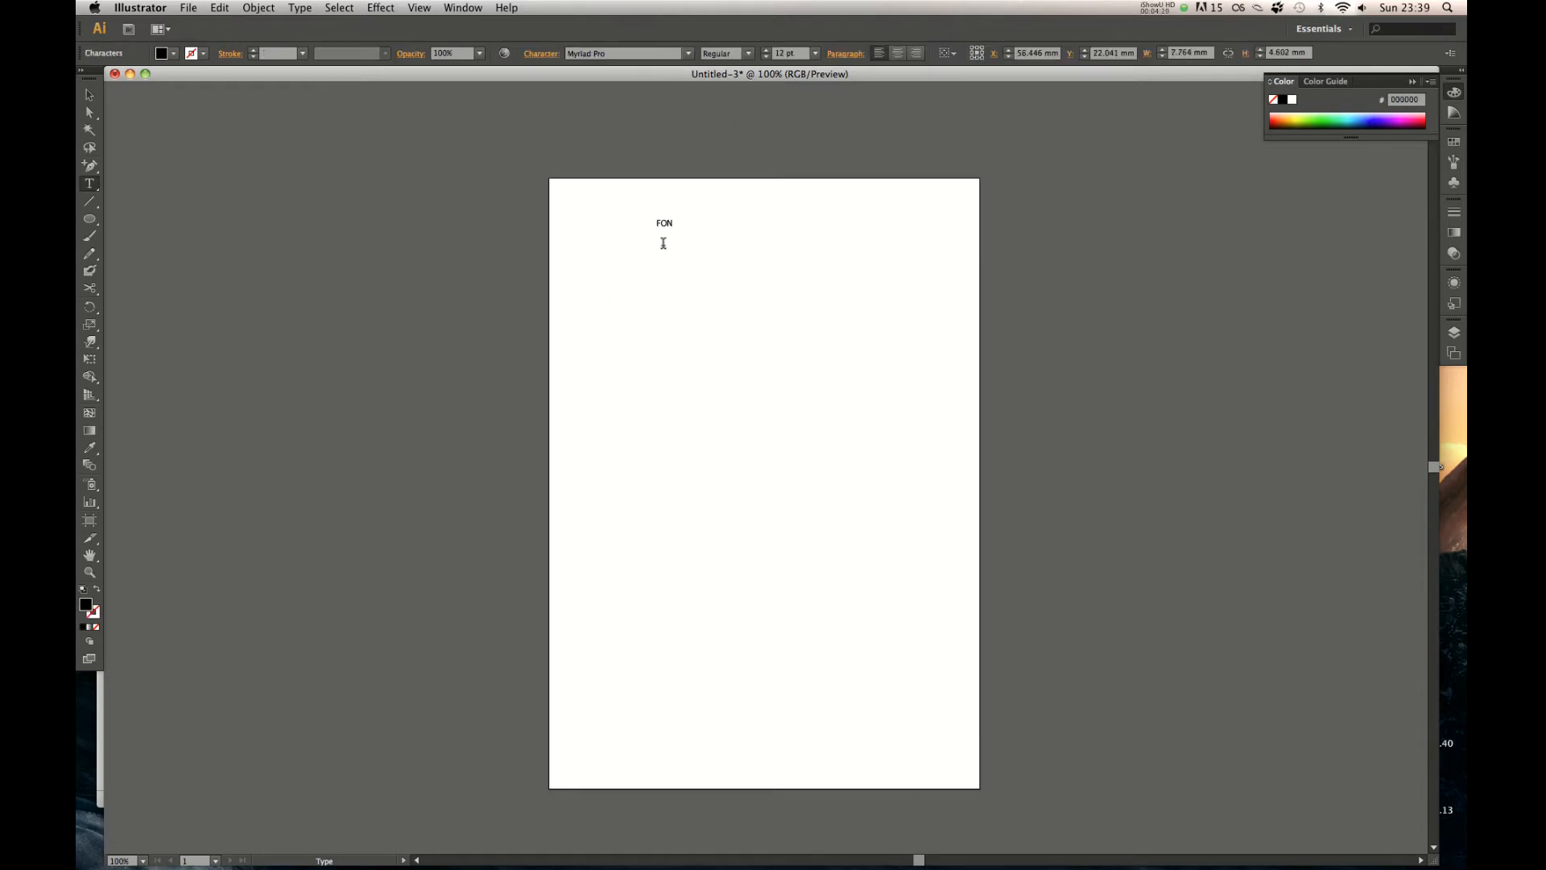
Scale the FONTS text up to about 106 pt and move it slightly down and to the left
{"action": "left_click", "coordinate": [90, 95]}
{"action": "left_click", "coordinate": [725, 235]}
{"action": "left_click", "coordinate": [679, 227]}
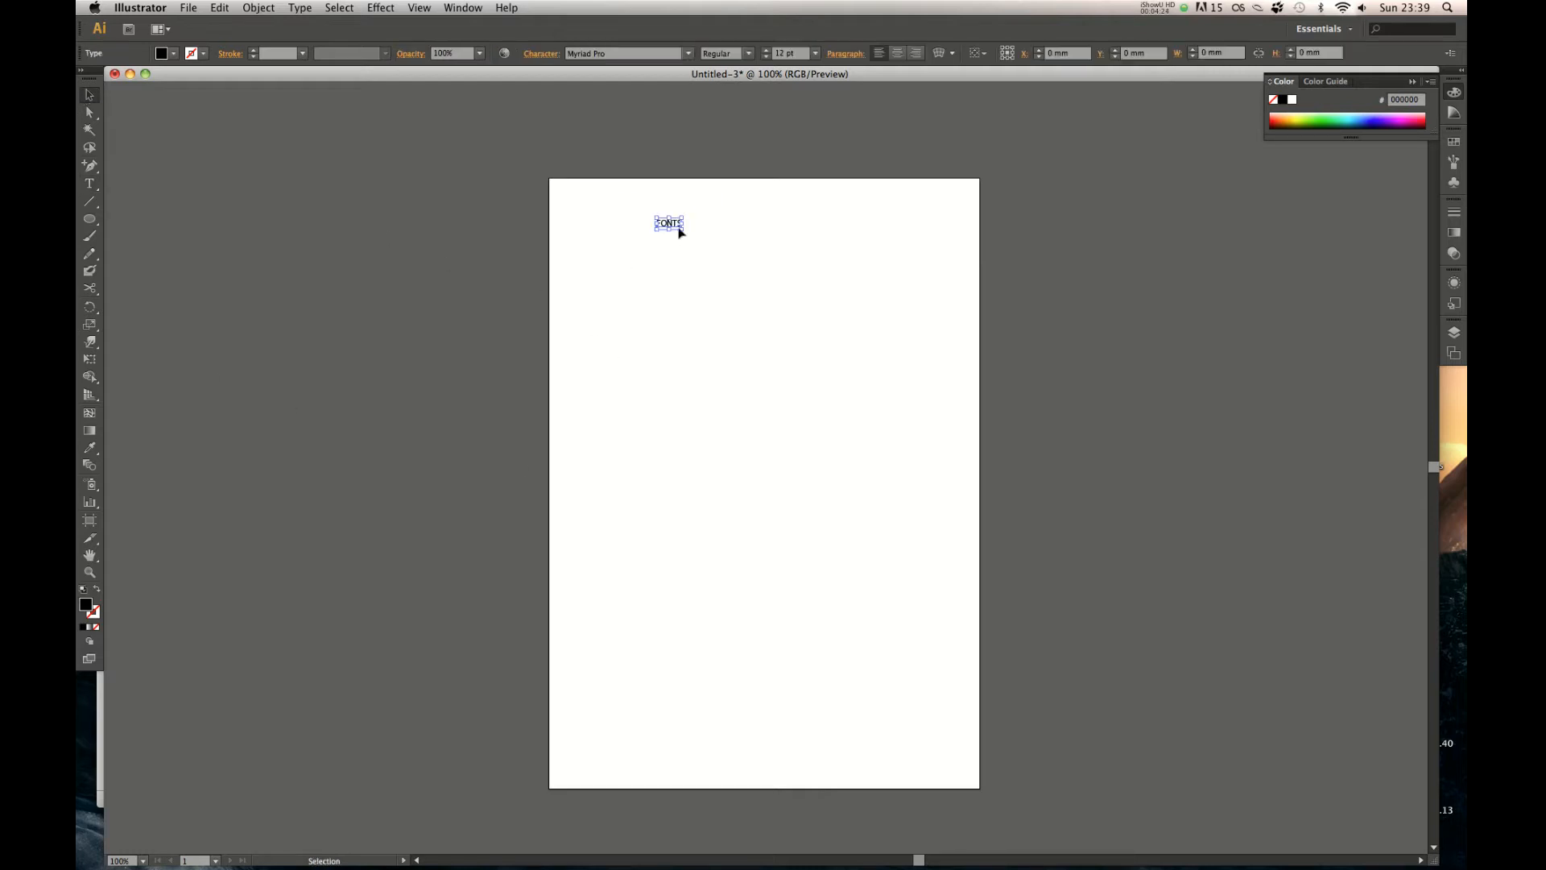
{"action": "left_click_drag", "start_coordinate": [680, 228], "coordinate": [870, 421]}
{"action": "left_click", "coordinate": [952, 226]}
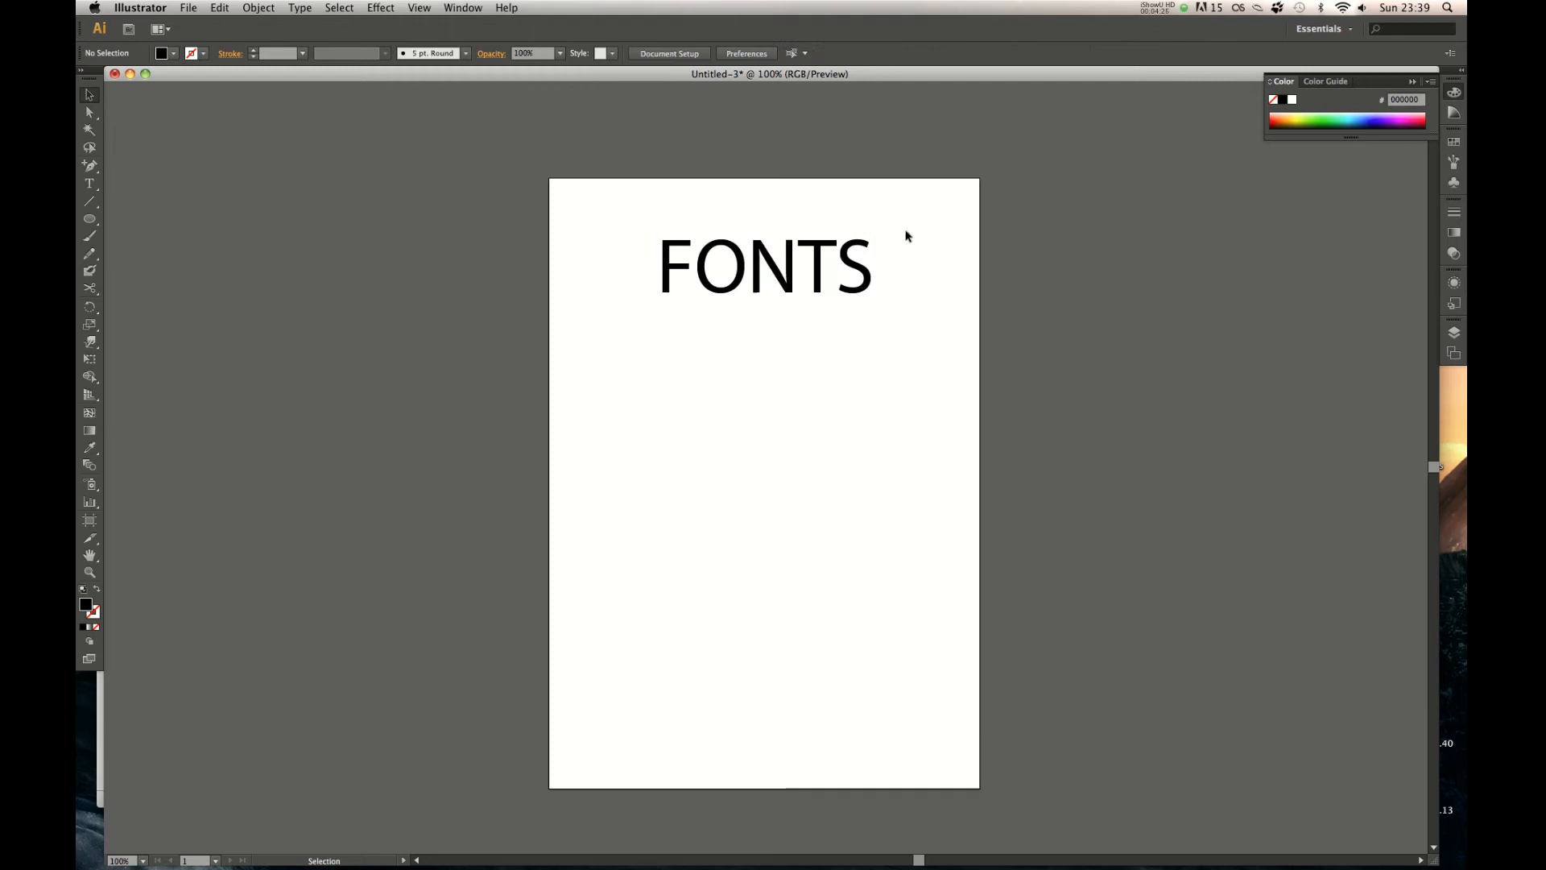
{"action": "left_click", "coordinate": [823, 282]}
{"action": "left_click_drag", "start_coordinate": [823, 282], "coordinate": [794, 319]}
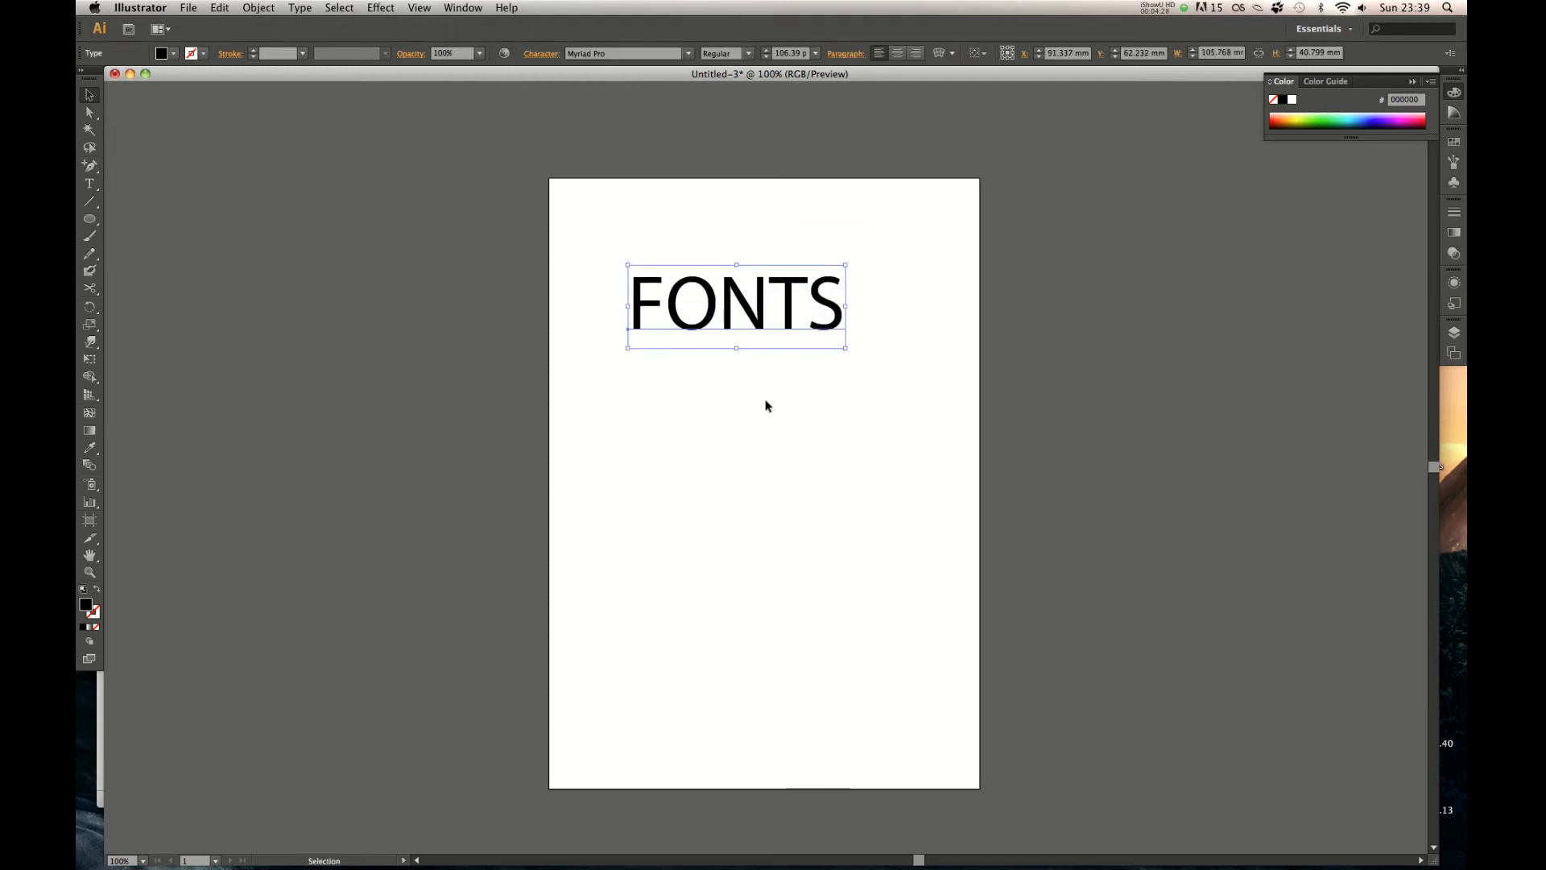
Change the font of the FONTS text to Papyrus
{"action": "left_click", "coordinate": [688, 53]}
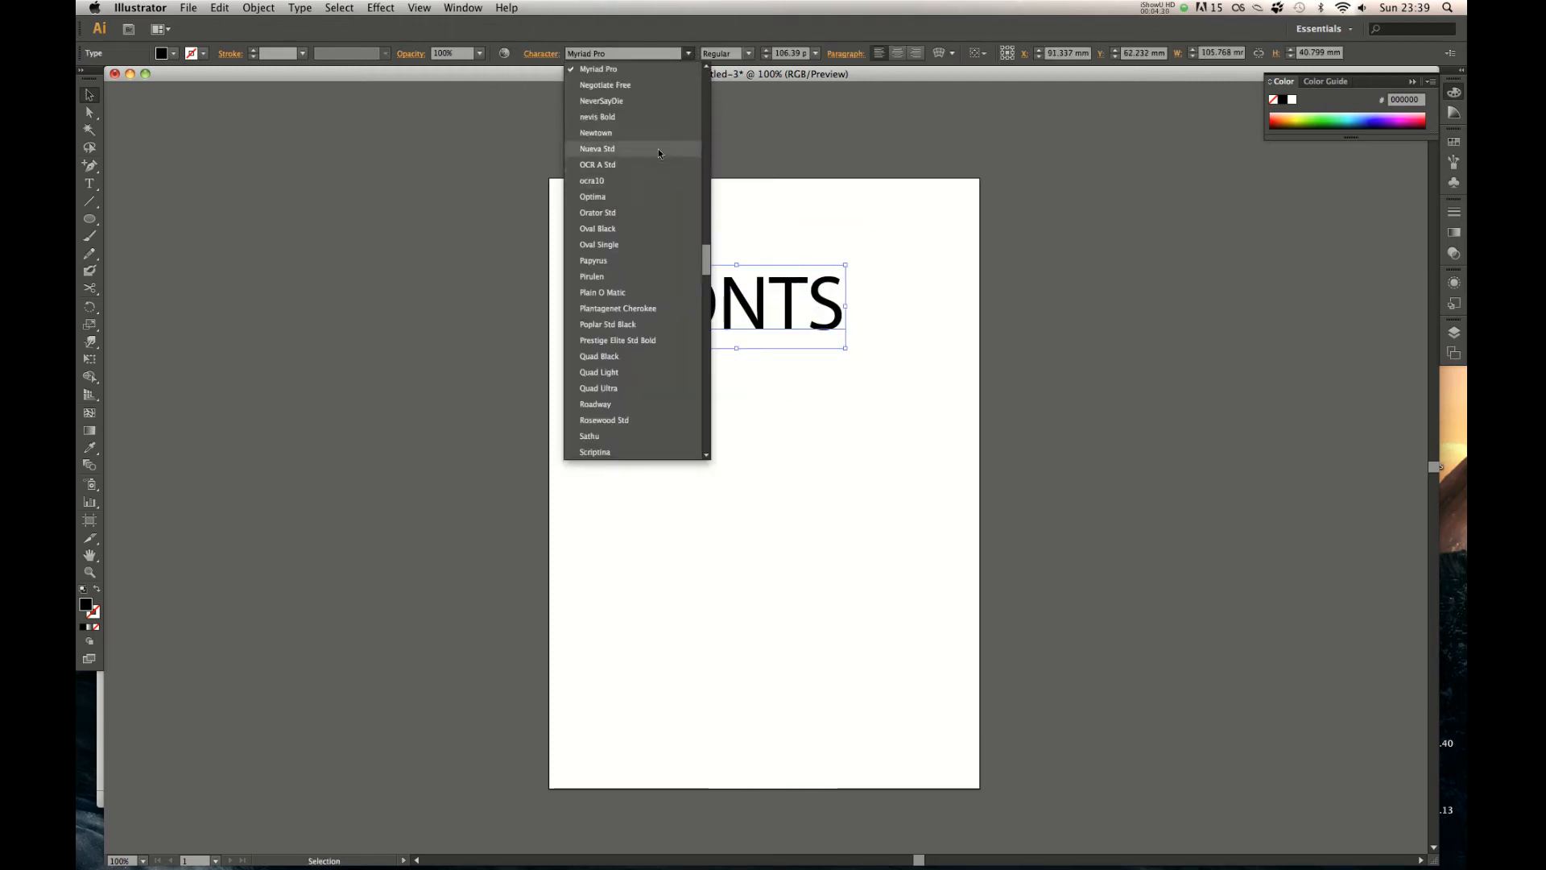
{"action": "left_click", "coordinate": [659, 148]}
{"action": "left_click", "coordinate": [689, 53]}
{"action": "left_click", "coordinate": [631, 197]}
{"action": "left_click", "coordinate": [959, 239]}
{"action": "left_click_drag", "start_coordinate": [543, 483], "coordinate": [540, 485]}
Change the font of the FONTS text to Bifurk, move the text slightly up and to the left, and reselect it
{"action": "left_click", "coordinate": [299, 8]}
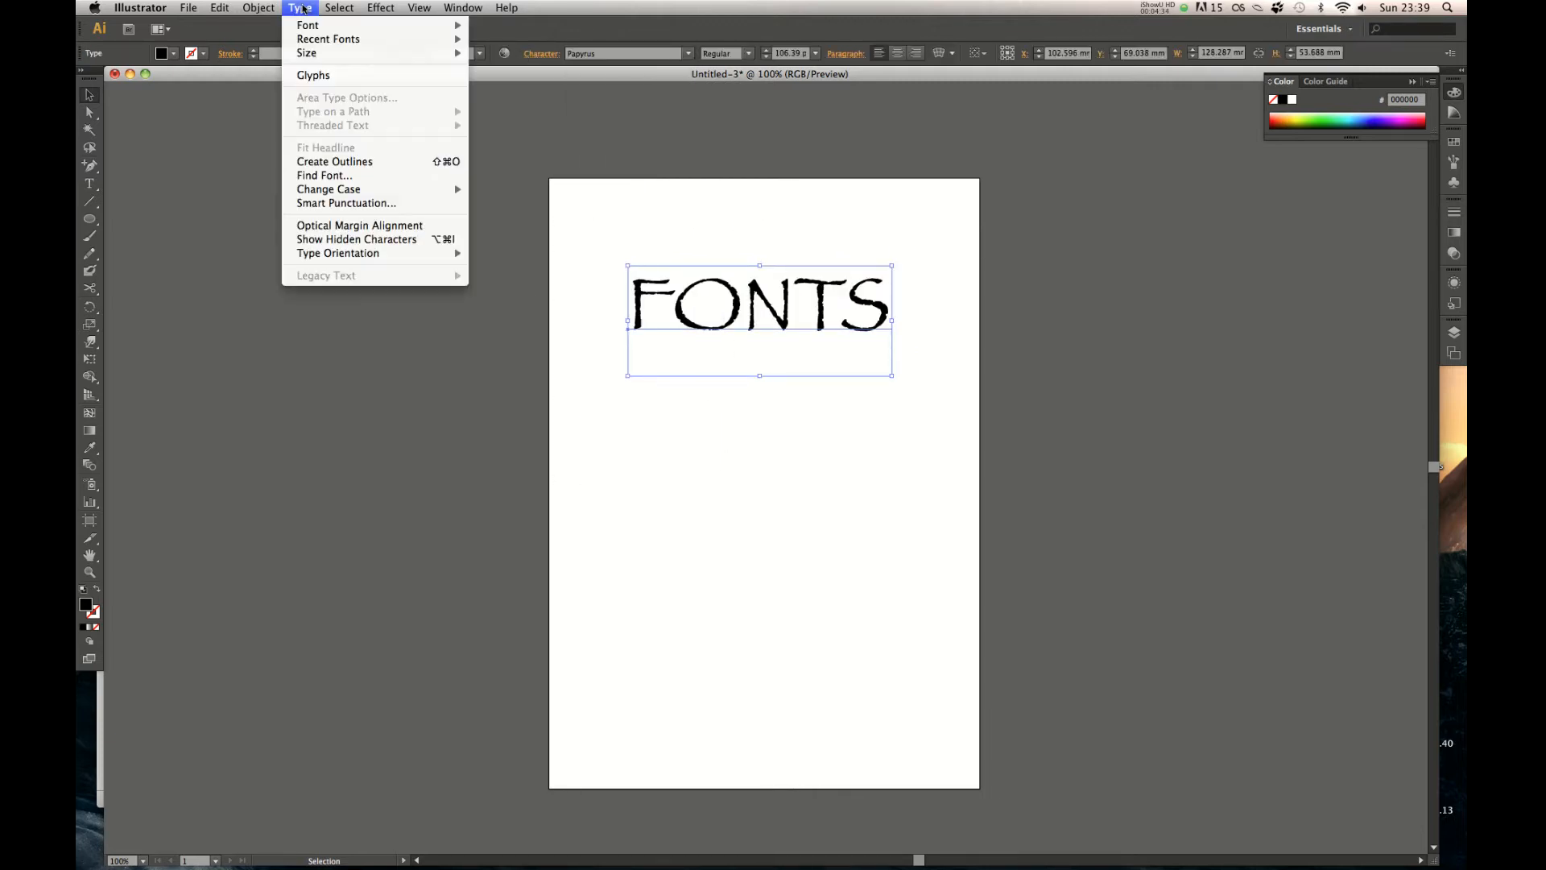
{"action": "mouse_move", "coordinate": [310, 28]}
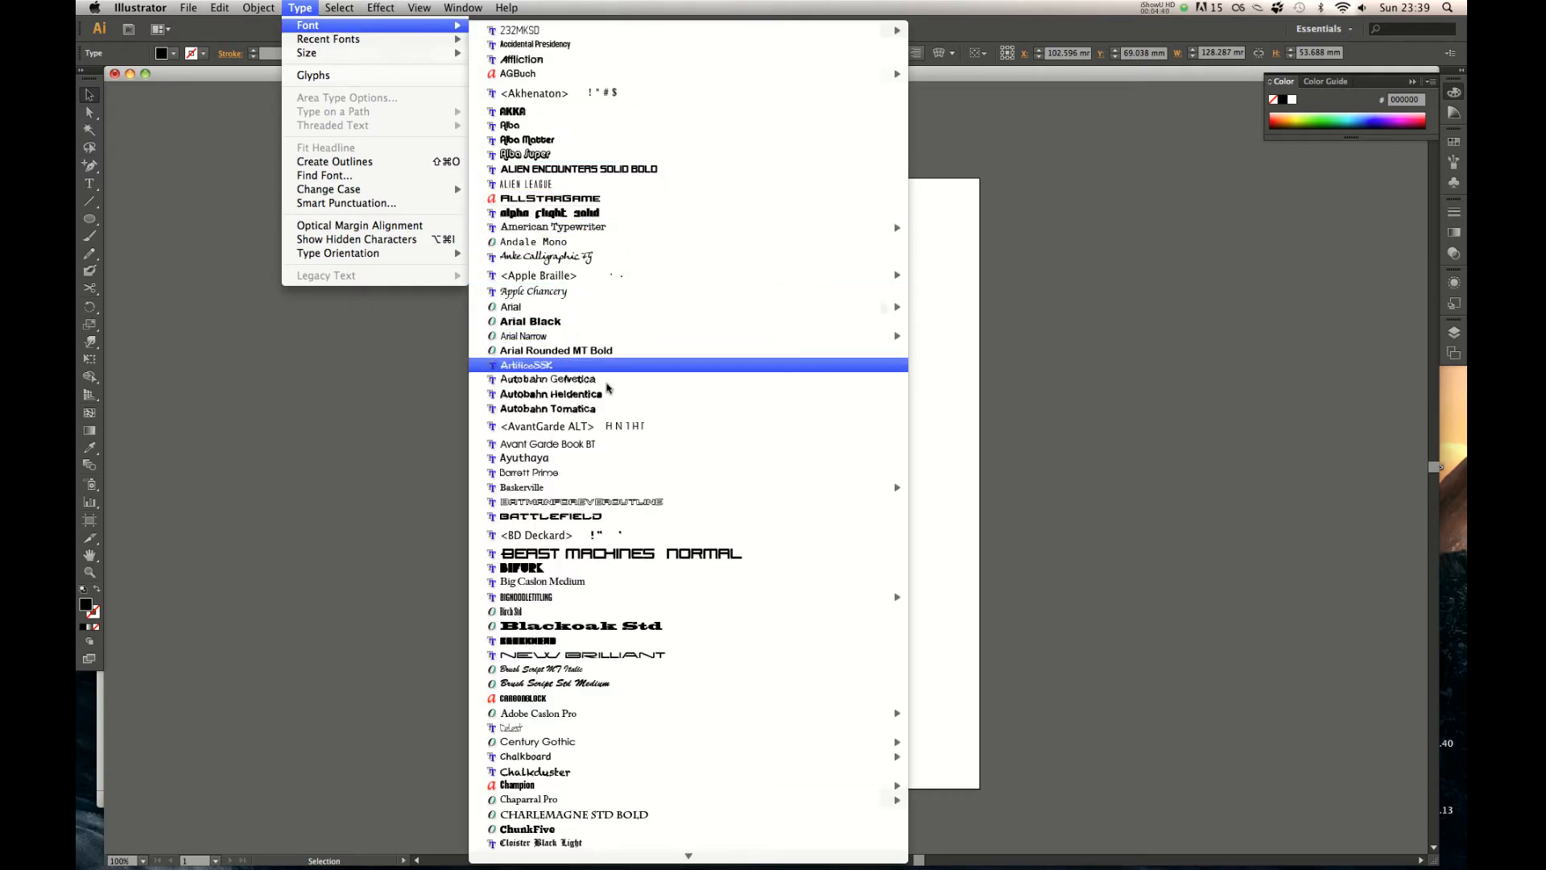
{"action": "left_click", "coordinate": [635, 574]}
{"action": "left_click", "coordinate": [849, 345]}
{"action": "mouse_move", "coordinate": [842, 290]}
{"action": "left_mouse_down"}
{"action": "mouse_move", "coordinate": [766, 324]}
{"action": "mouse_move", "coordinate": [818, 278]}
{"action": "left_mouse_up"}
{"action": "left_click", "coordinate": [953, 211]}
{"action": "left_click_drag", "start_coordinate": [939, 221], "coordinate": [600, 419]}
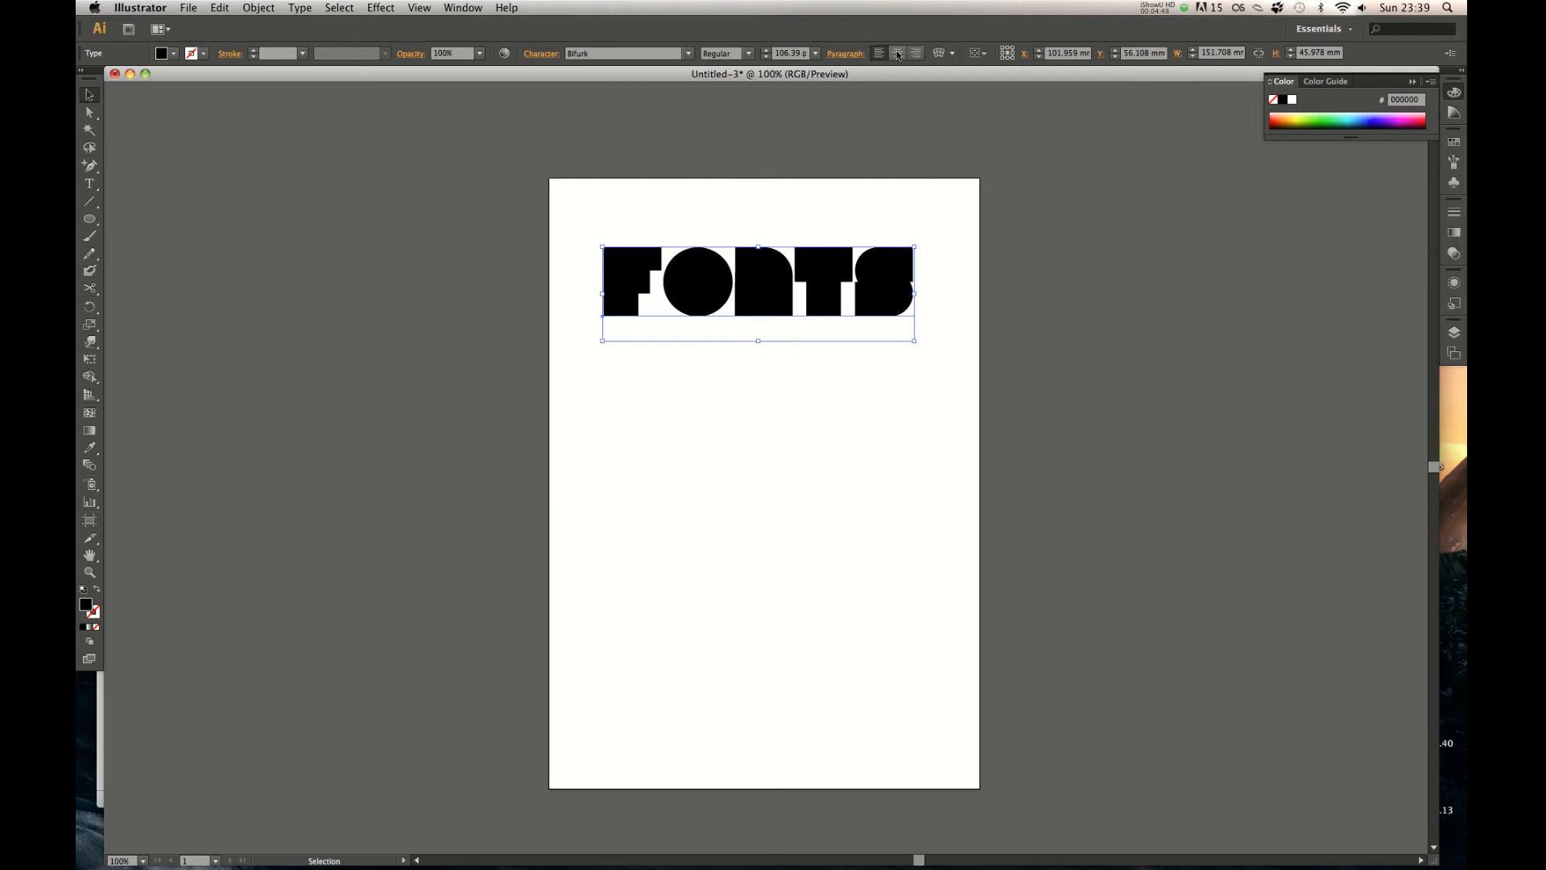
Warp the FONTS text with a horizontal Arc envelope at 50% bend and move it slightly down
{"action": "left_click", "coordinate": [953, 54]}
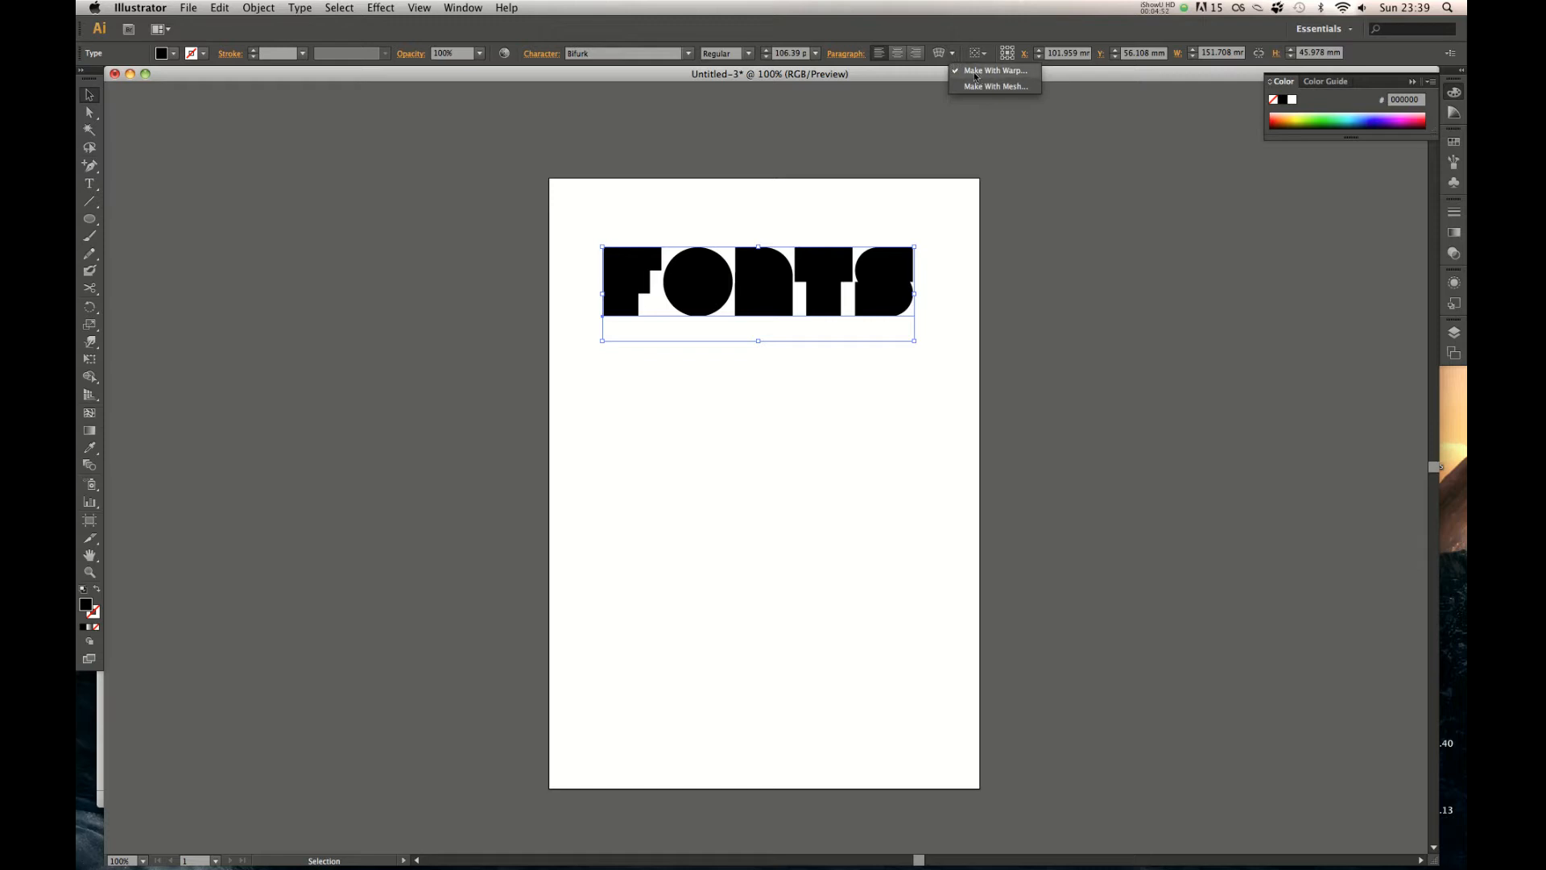
{"action": "left_click", "coordinate": [973, 71]}
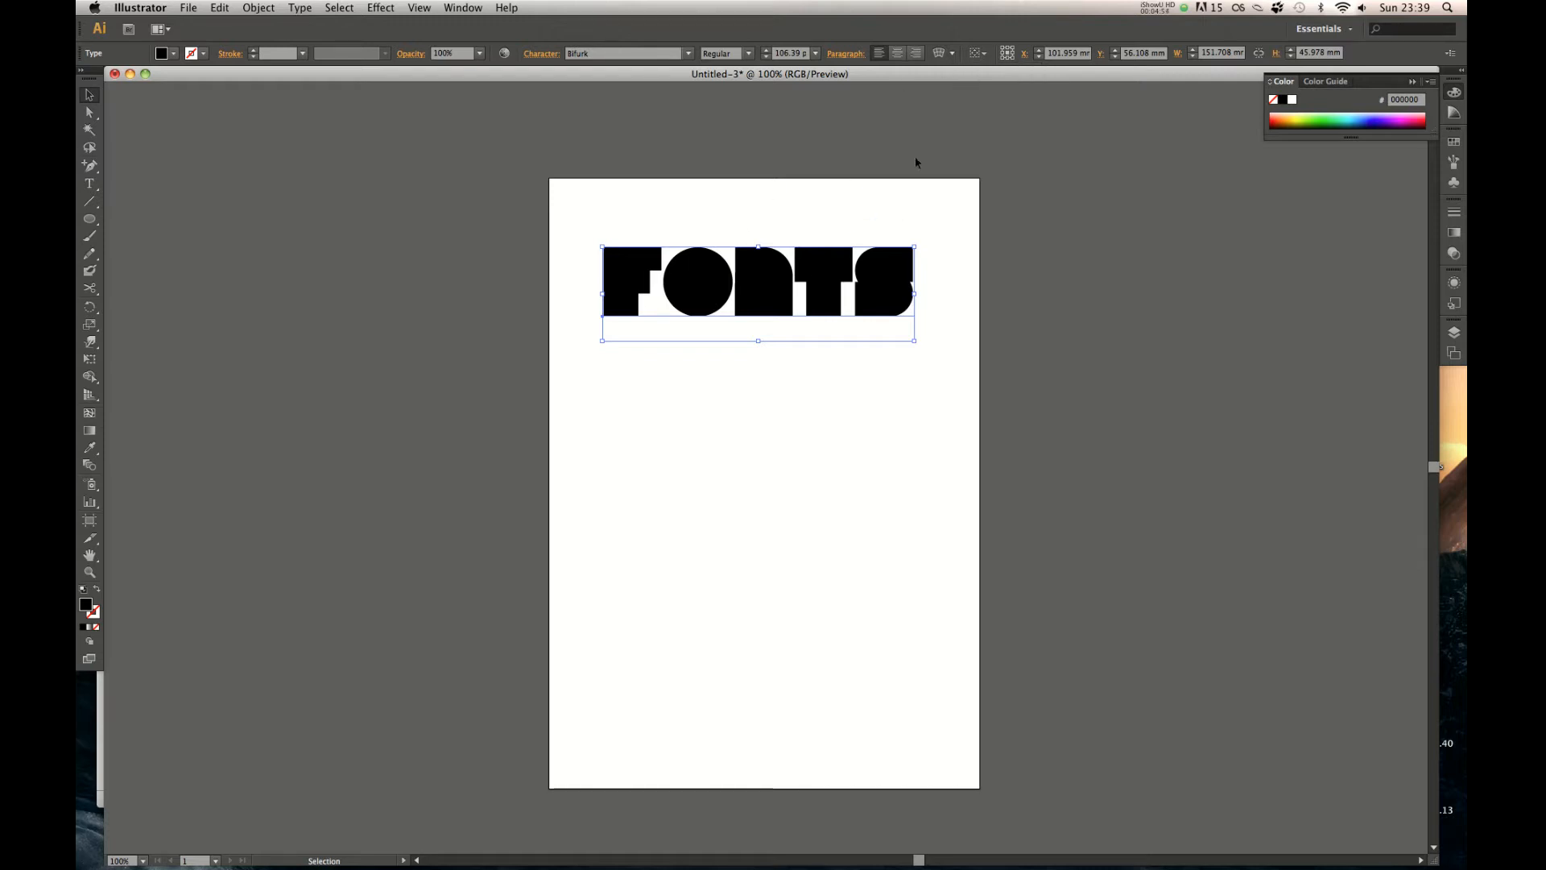
{"action": "left_click", "coordinate": [939, 52]}
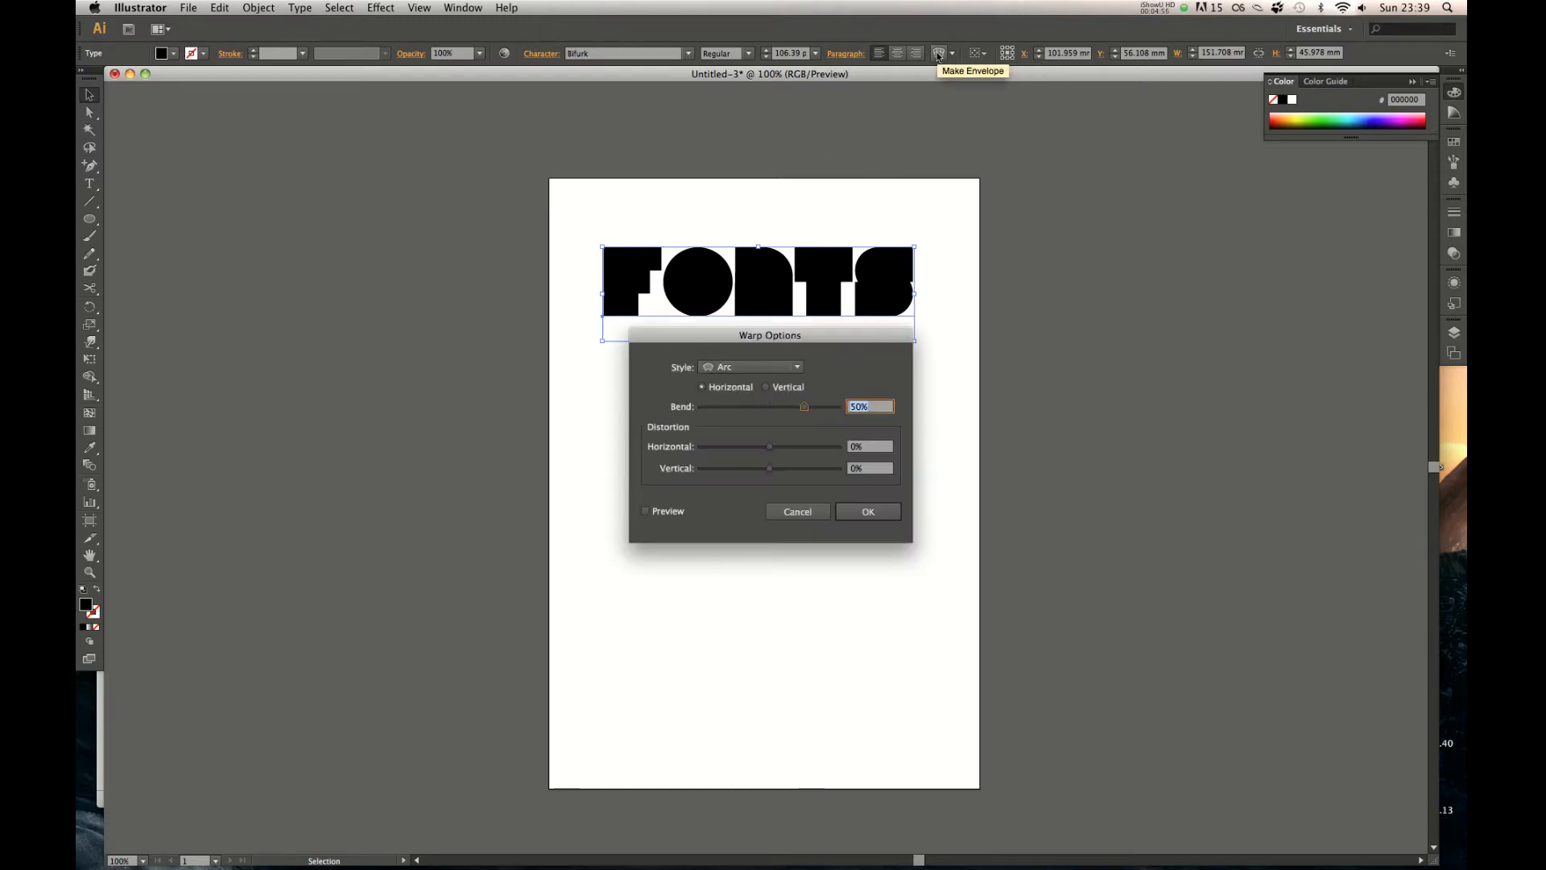
{"action": "left_click", "coordinate": [865, 512]}
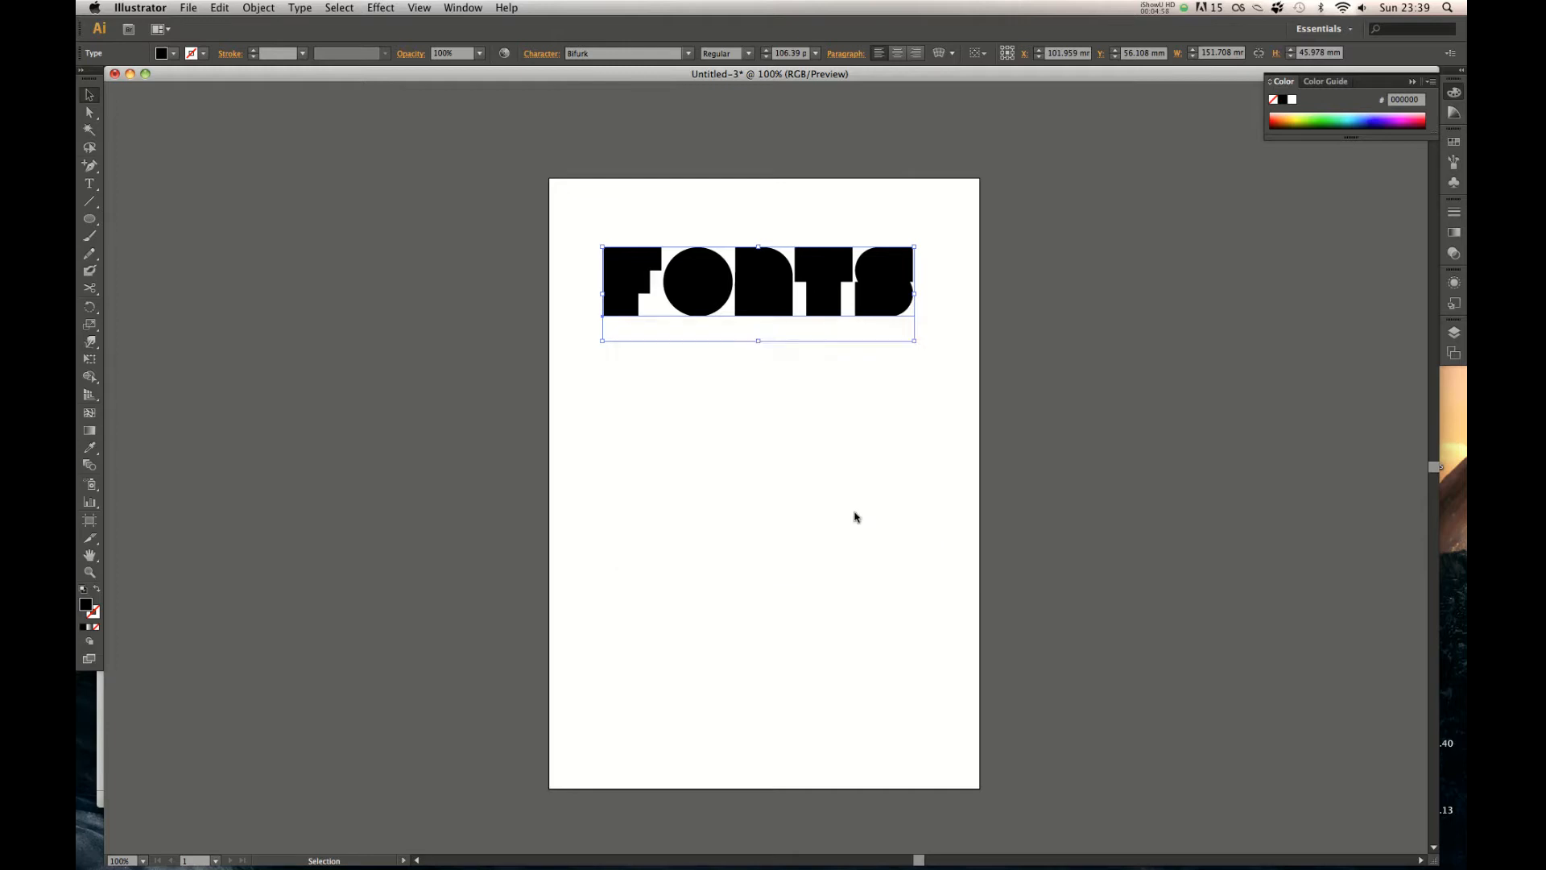
{"action": "left_click", "coordinate": [853, 515]}
{"action": "left_click_drag", "start_coordinate": [789, 293], "coordinate": [801, 364]}
{"action": "left_click", "coordinate": [792, 564]}
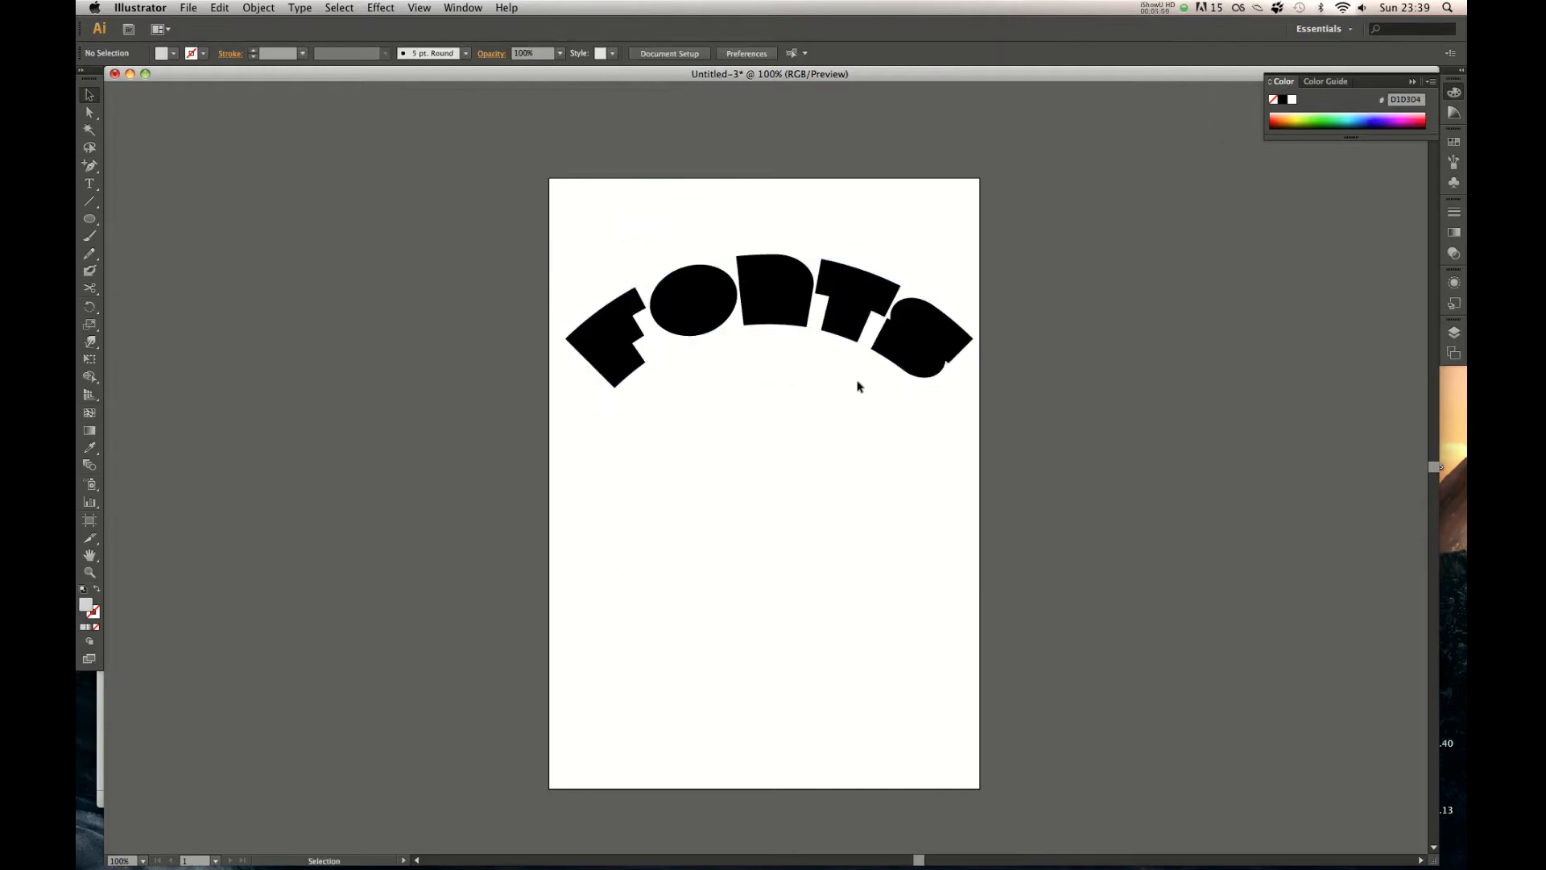
Select the warped FONTS text and delete it
{"action": "left_click_drag", "start_coordinate": [971, 231], "coordinate": [556, 504]}
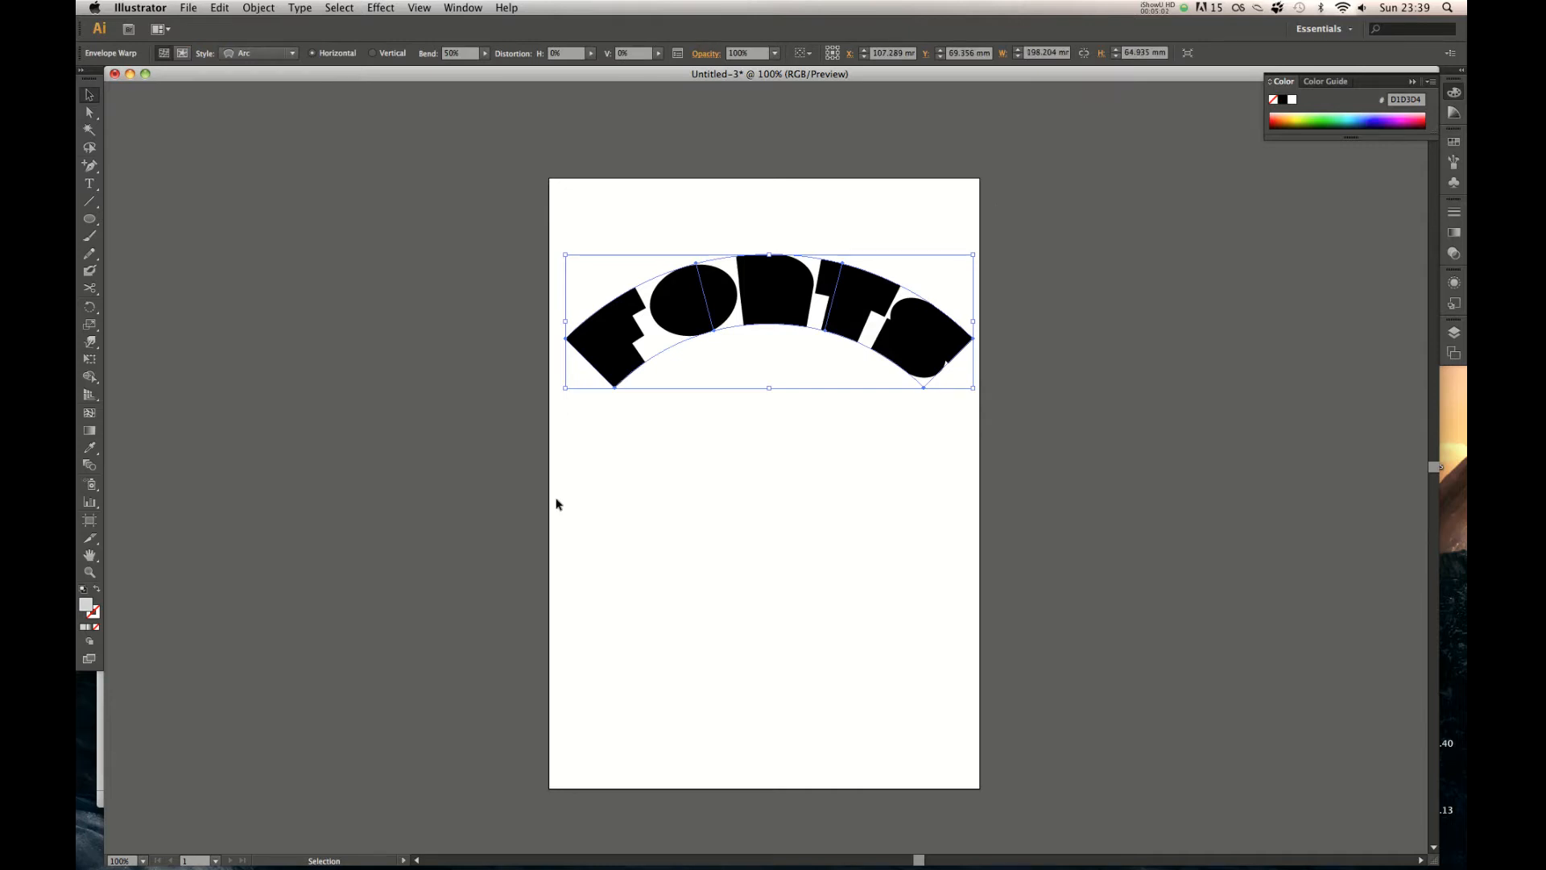
{"action": "key", "text": "Delete"}
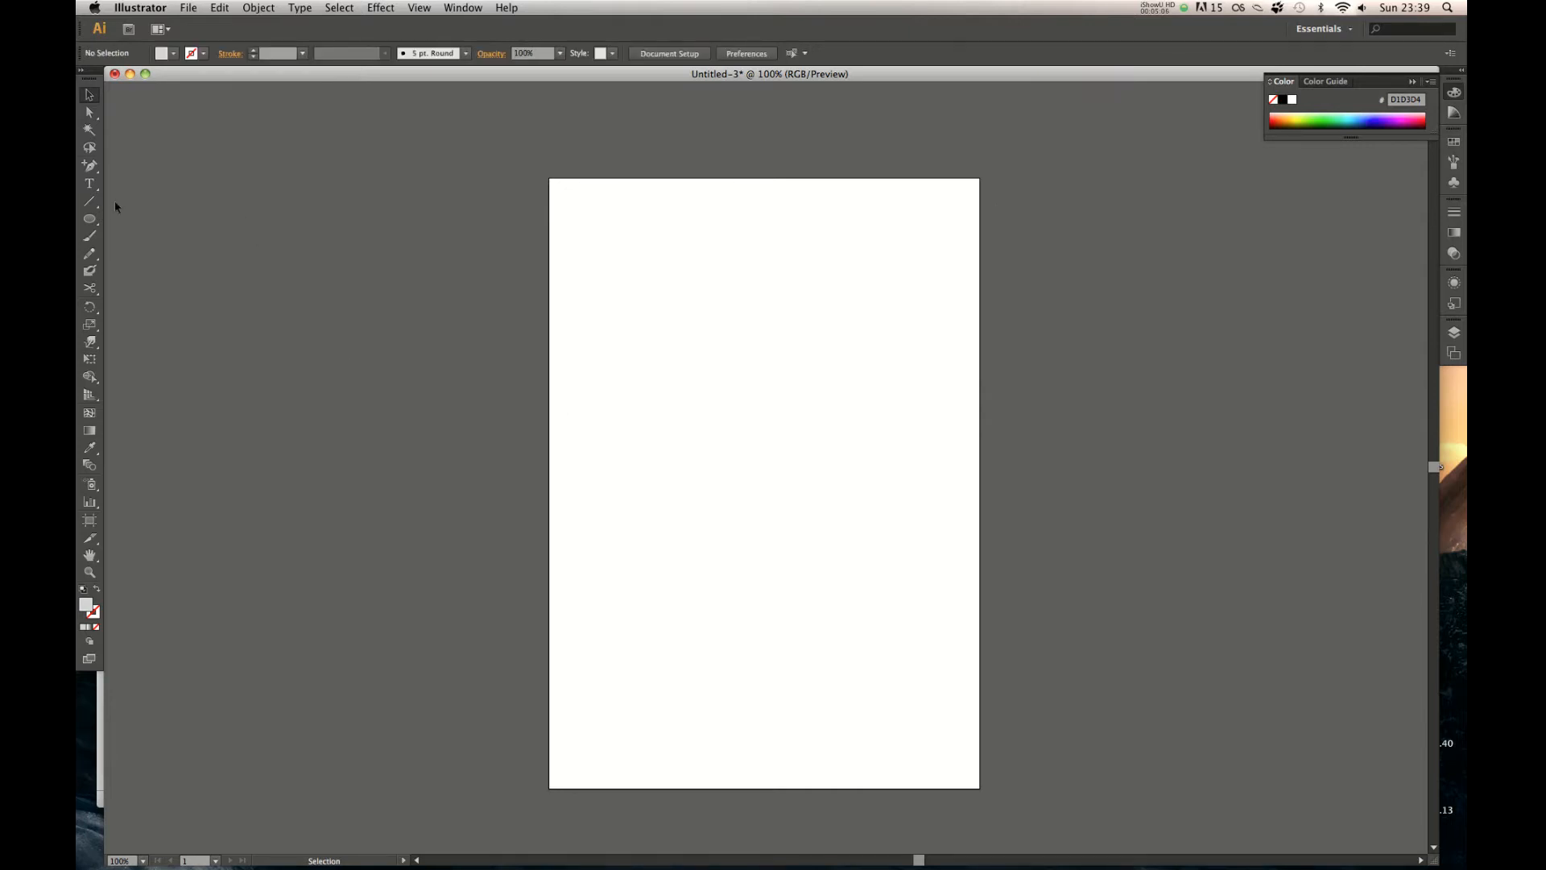
Draw a spiral about 152 mm wide and 134 mm high in the upper half of the page
{"action": "left_click", "coordinate": [89, 203]}
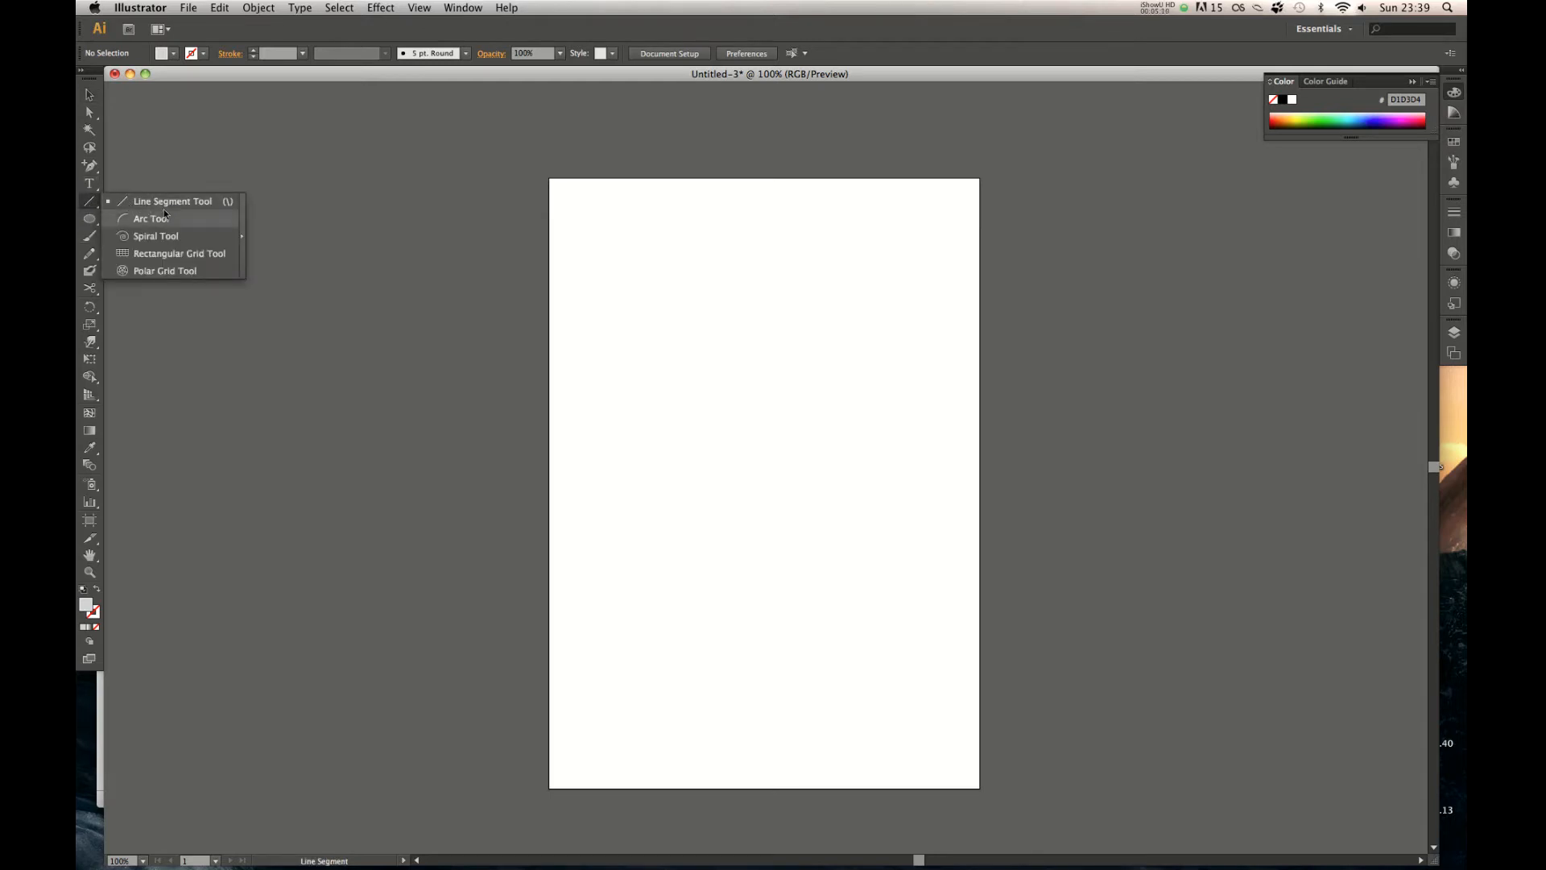
{"action": "left_click", "coordinate": [141, 236]}
{"action": "left_click_drag", "start_coordinate": [934, 278], "coordinate": [609, 304]}
Delete the spiral, leaving the artboard empty
{"action": "key", "text": "v"}
{"action": "key", "text": "Delete"}
{"action": "key", "text": "super+z"}
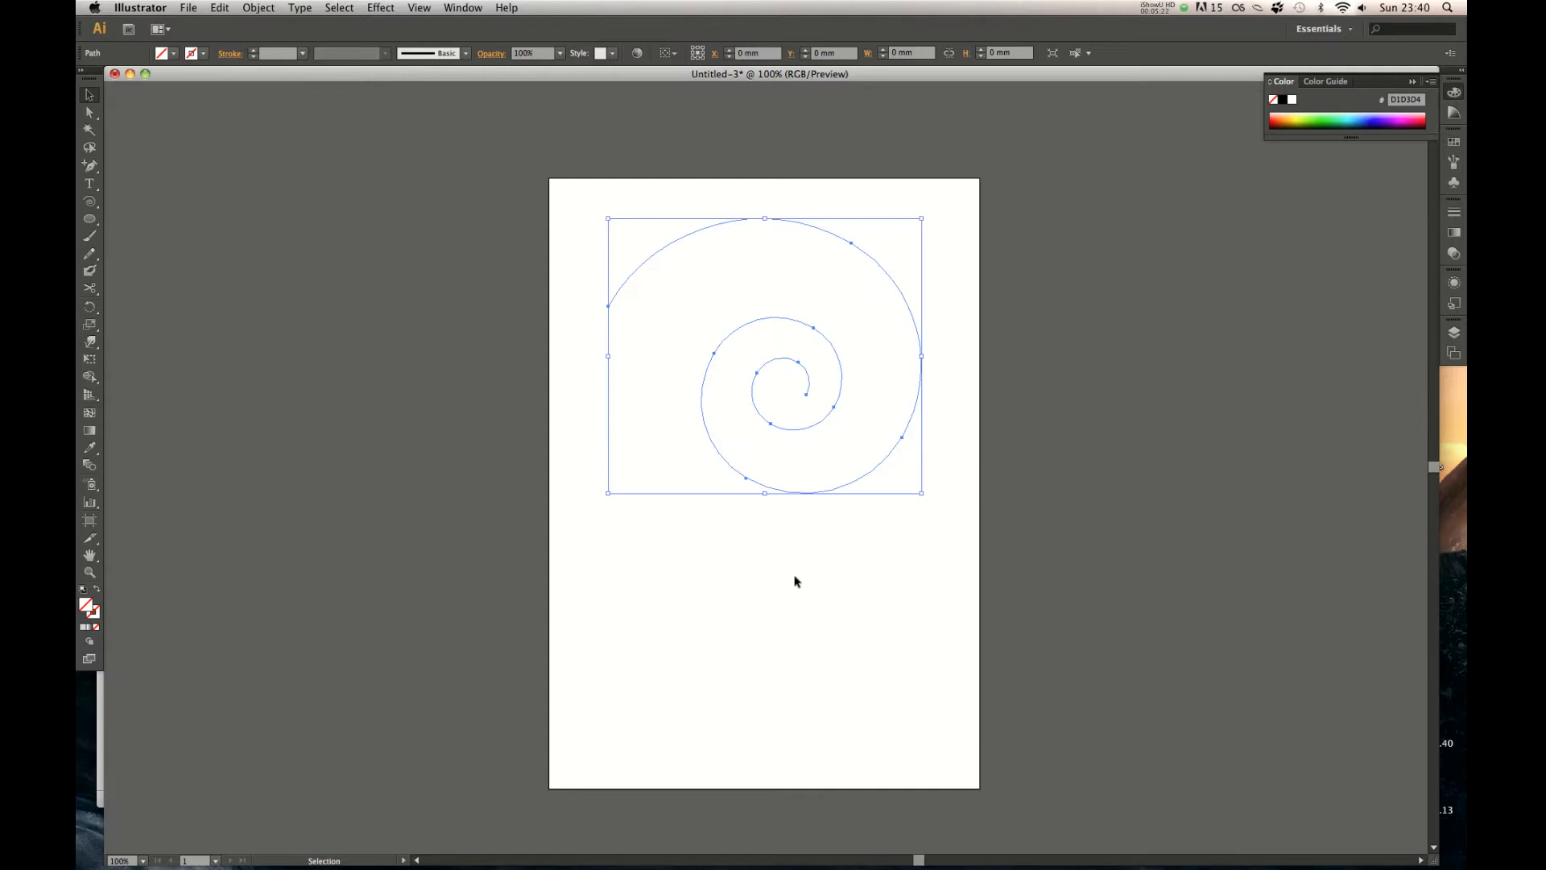
{"action": "key", "text": "Delete"}
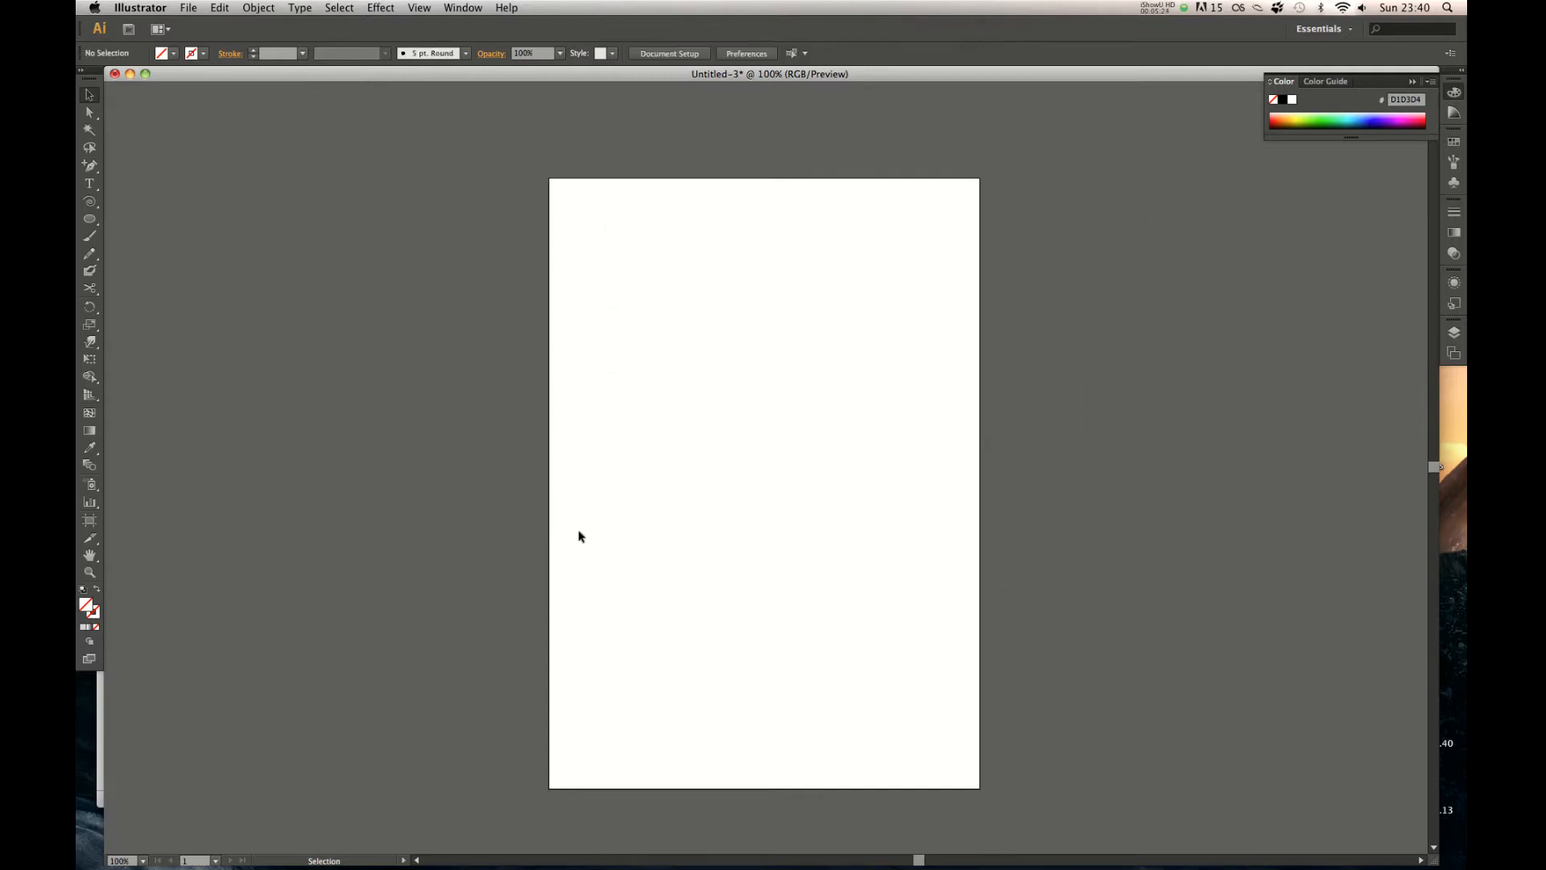
{"action": "scroll", "coordinate": [580, 330], "scroll_direction": "up", "scroll_amount": 1}
{"action": "key", "text": "super+z"}
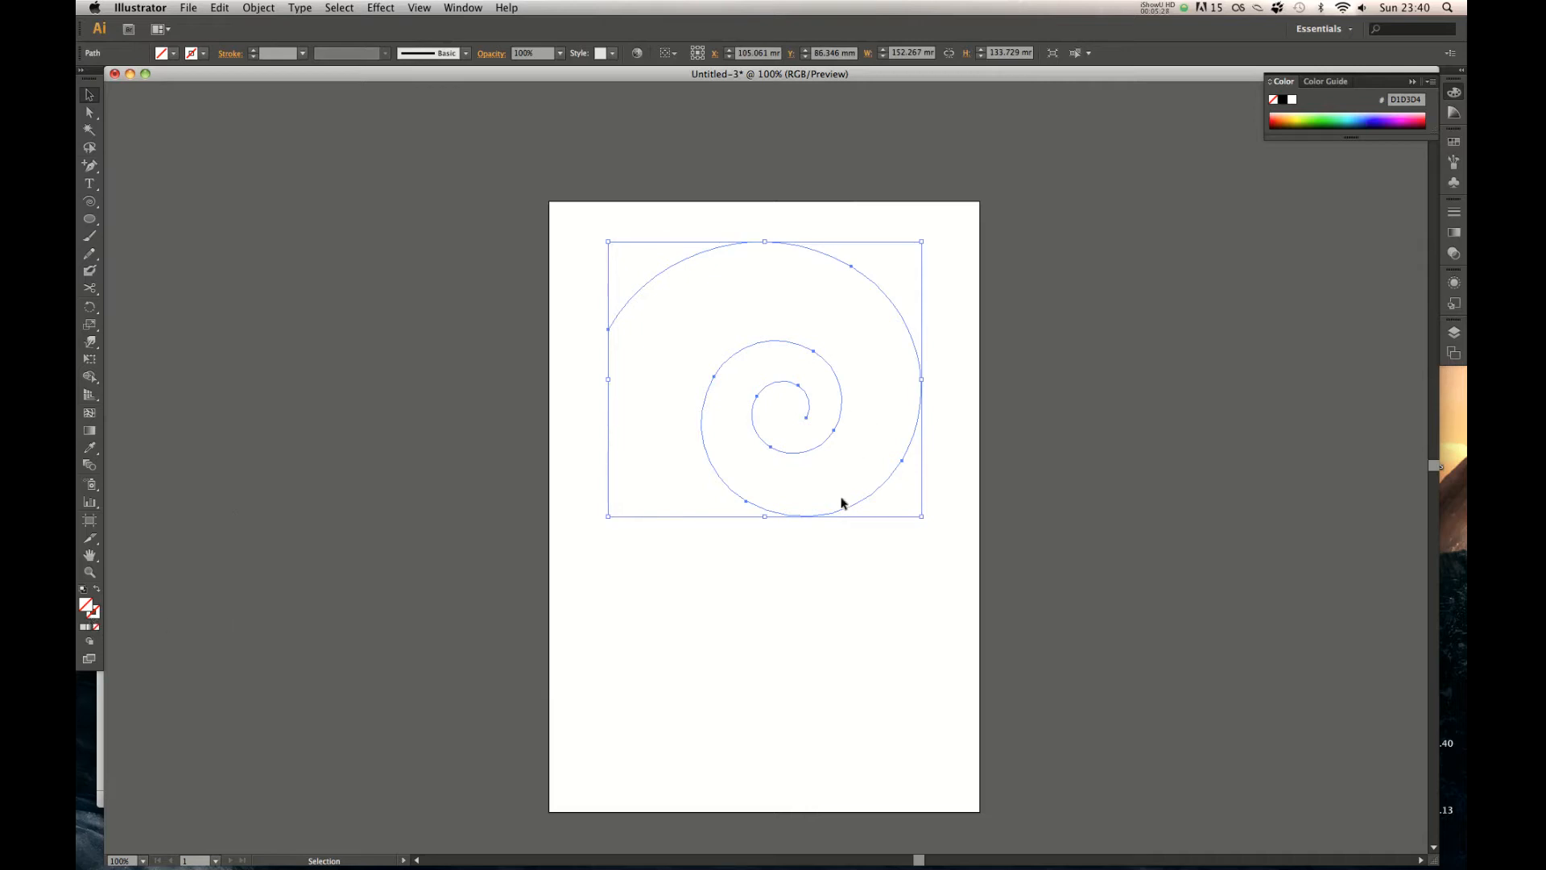
{"action": "key", "text": "Delete"}
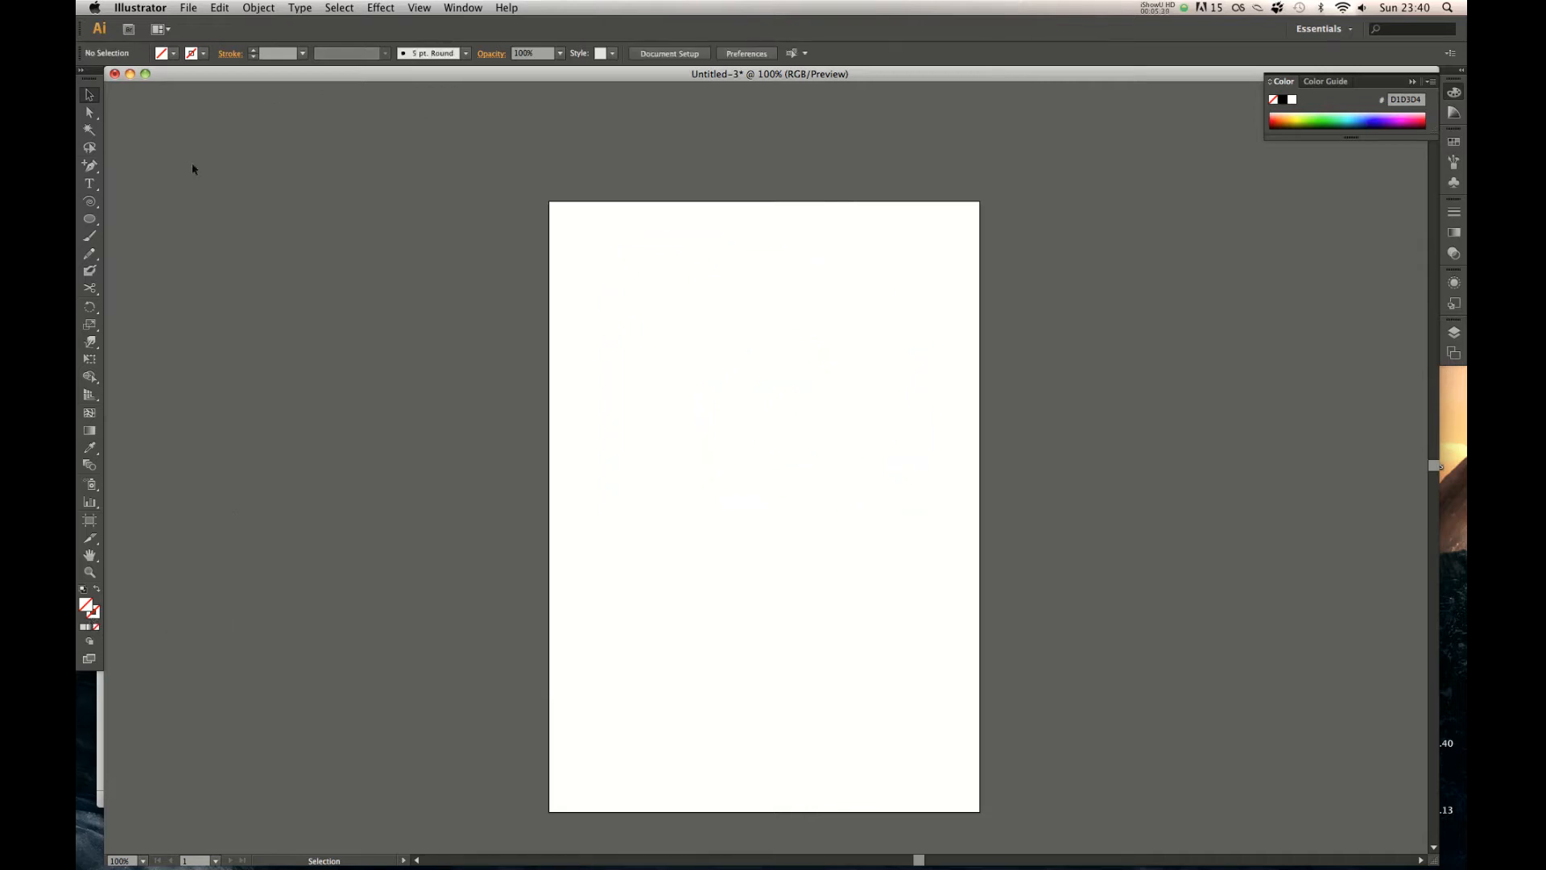
Draw an eight-sided polygon about 105 mm wide with the Polygon tool and move it to the middle of the page
{"action": "left_click", "coordinate": [89, 220]}
{"action": "left_click", "coordinate": [89, 220]}
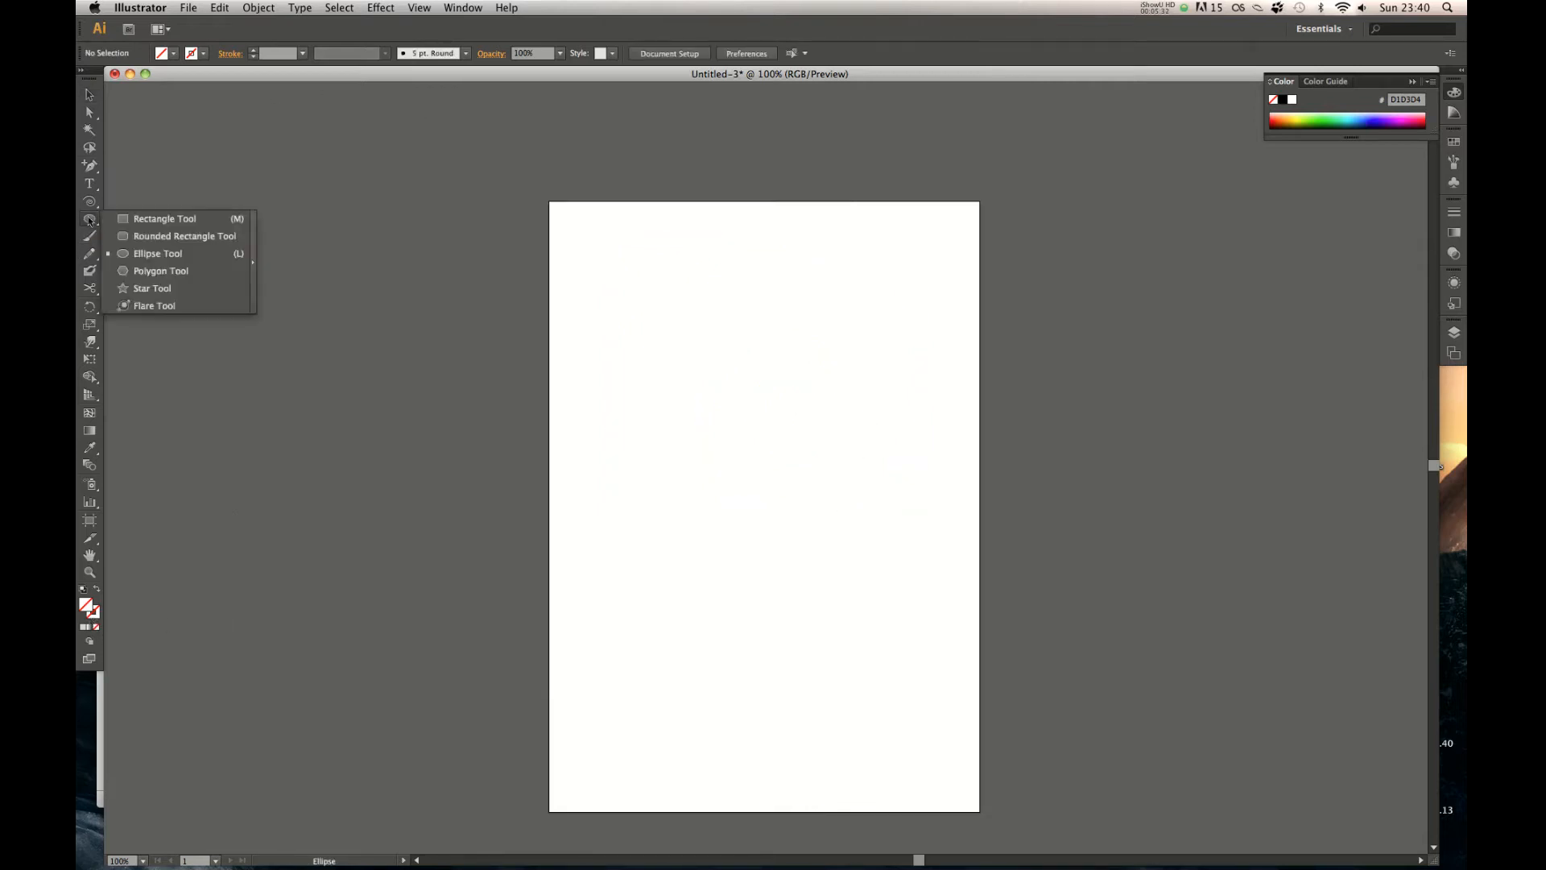
{"action": "left_click", "coordinate": [161, 272]}
{"action": "left_click_drag", "start_coordinate": [849, 309], "coordinate": [803, 415]}
{"action": "key", "text": "Down"}
{"action": "key", "text": "Down"}
{"action": "key", "text": "Down"}
{"action": "key", "text": "Up"}
{"action": "key", "text": "Up"}
{"action": "key", "text": "Up"}
{"action": "key", "text": "Up"}
{"action": "key", "text": "Up"}
{"action": "key", "text": "Up"}
{"action": "key", "text": "Up"}
{"action": "key", "text": "Down"}
{"action": "key", "text": "Down"}
{"action": "key", "text": "Down"}
{"action": "key", "text": "Down"}
{"action": "key", "text": "Down"}
{"action": "key", "text": "Down"}
{"action": "key", "text": "Down"}
{"action": "key", "text": "Up"}
{"action": "key", "text": "Up"}
{"action": "key", "text": "Up"}
{"action": "key", "text": "Up"}
{"action": "key", "text": "Up"}
{"action": "key", "text": "Up"}
{"action": "key", "text": "Up"}
{"action": "key", "text": "Up"}
{"action": "key", "text": "Down"}
{"action": "key", "text": "Down"}
{"action": "key", "text": "Down"}
{"action": "key", "text": "v"}
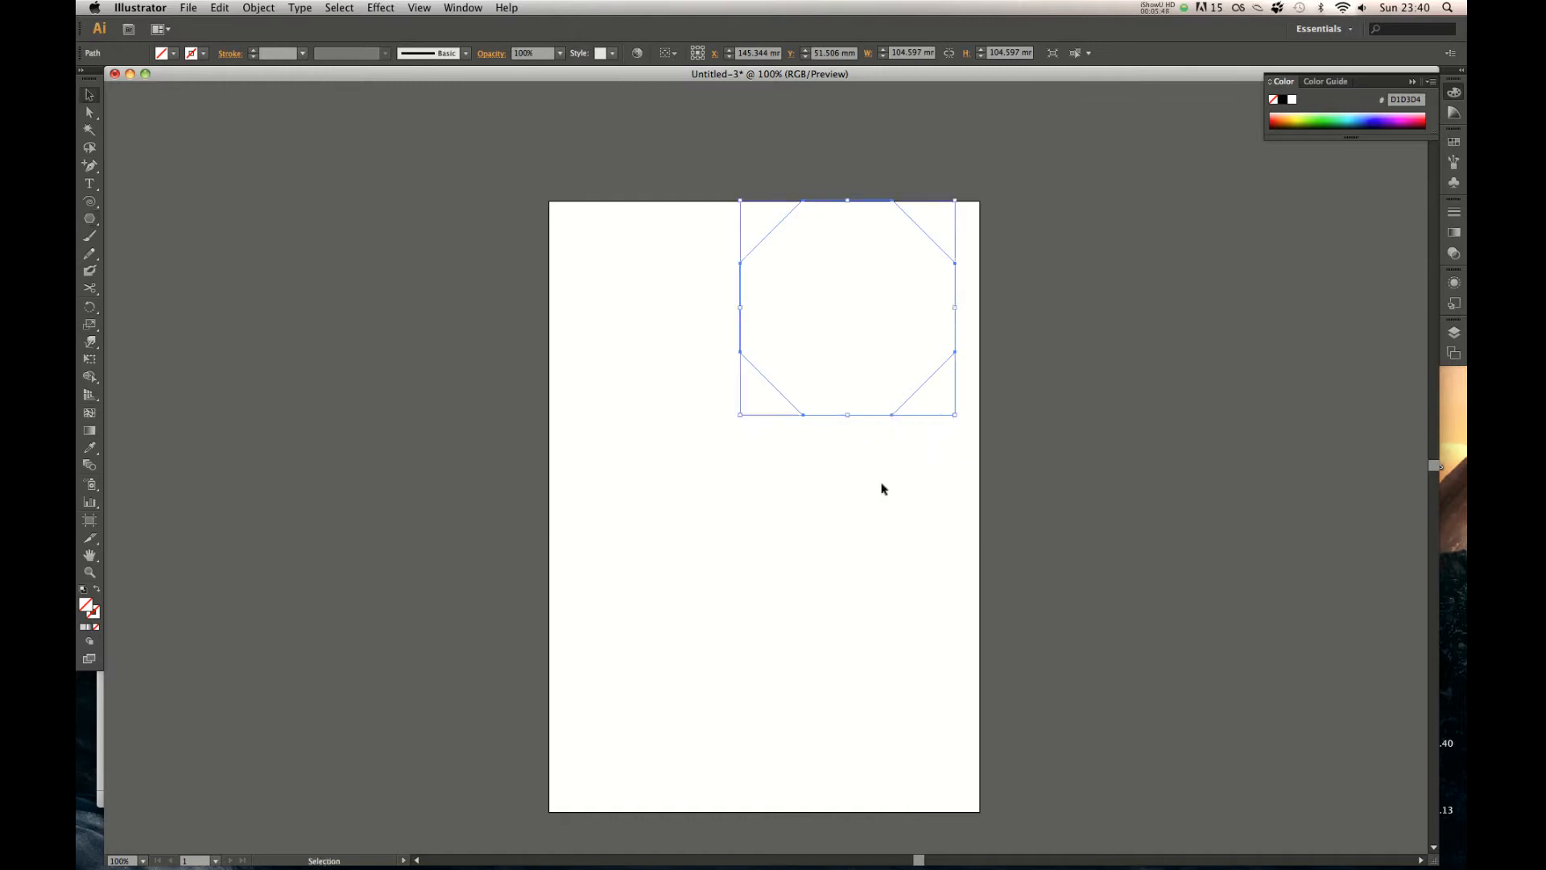
{"action": "left_click_drag", "start_coordinate": [948, 489], "coordinate": [790, 330]}
{"action": "left_click_drag", "start_coordinate": [840, 317], "coordinate": [736, 603]}
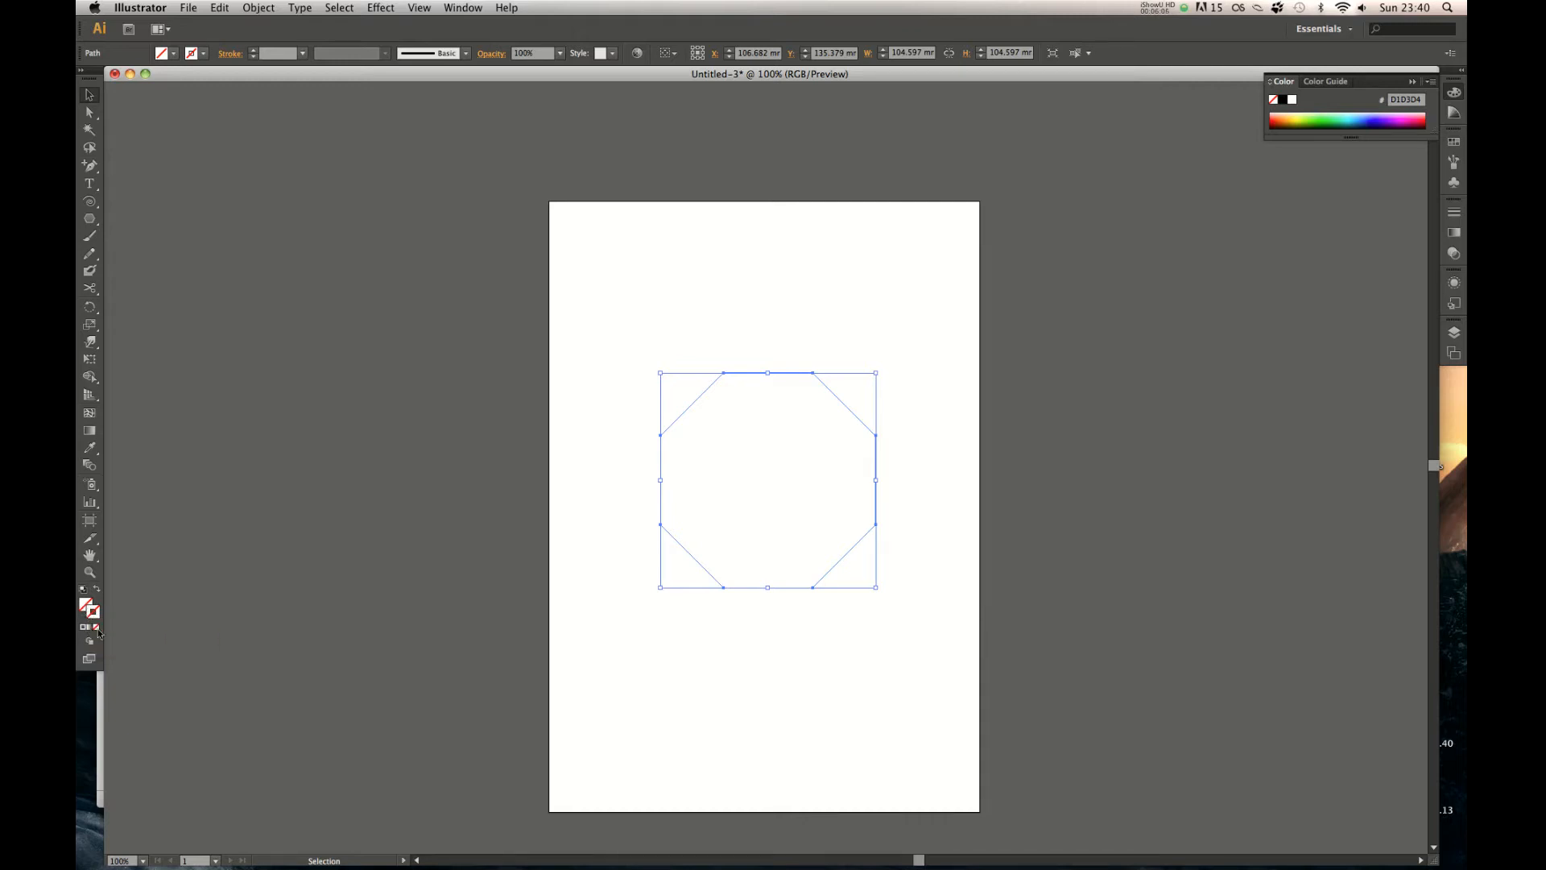
Fill the octagon with a linear white-to-black gradient
{"action": "left_click", "coordinate": [87, 606]}
{"action": "left_click", "coordinate": [84, 631]}
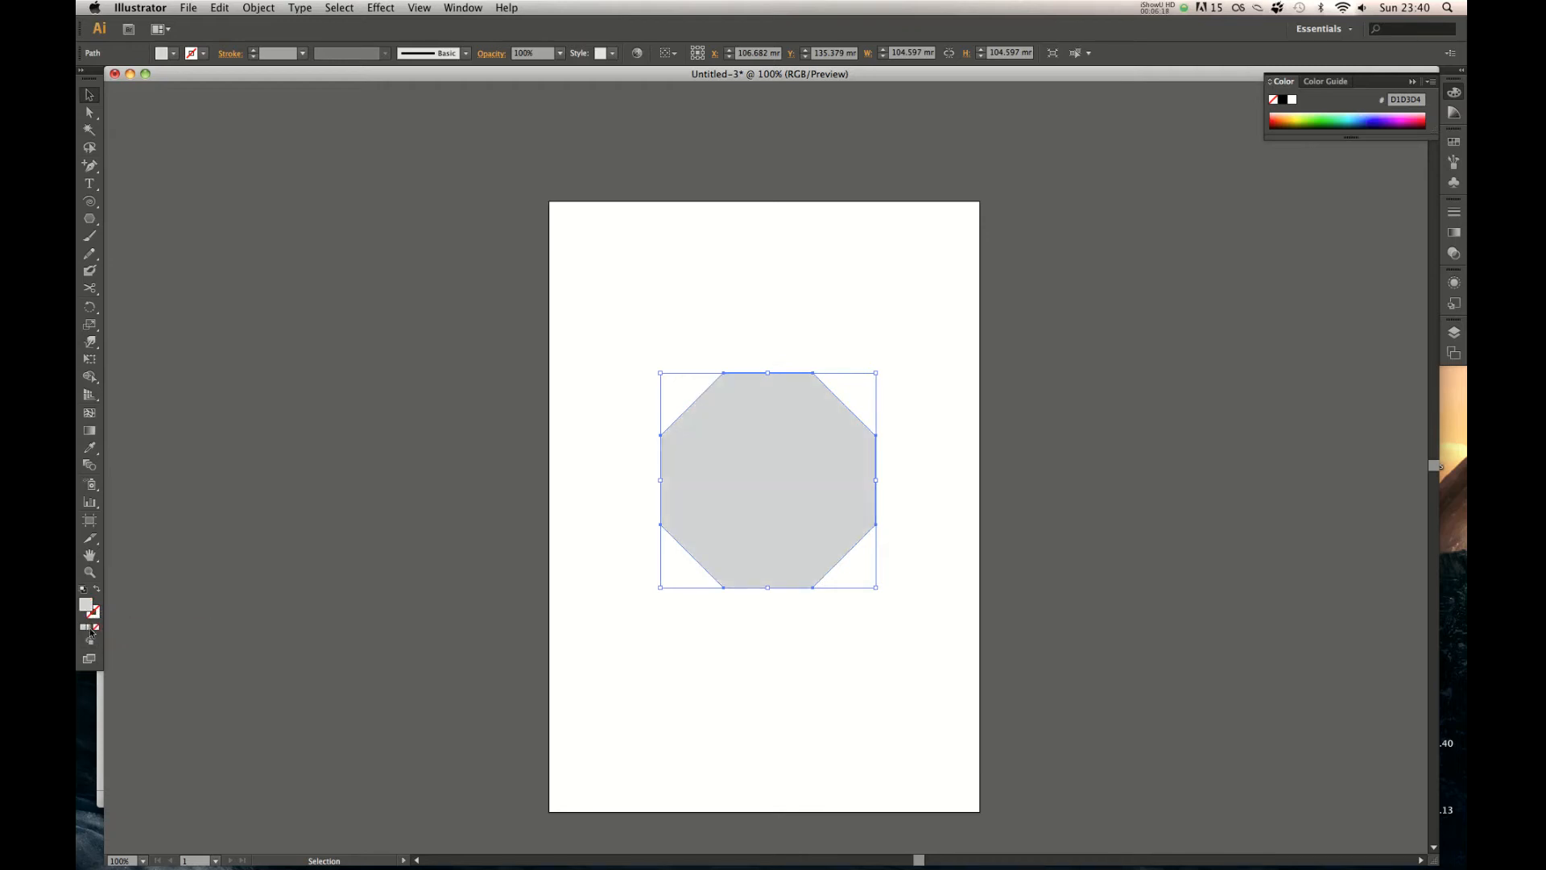
{"action": "left_click", "coordinate": [90, 630]}
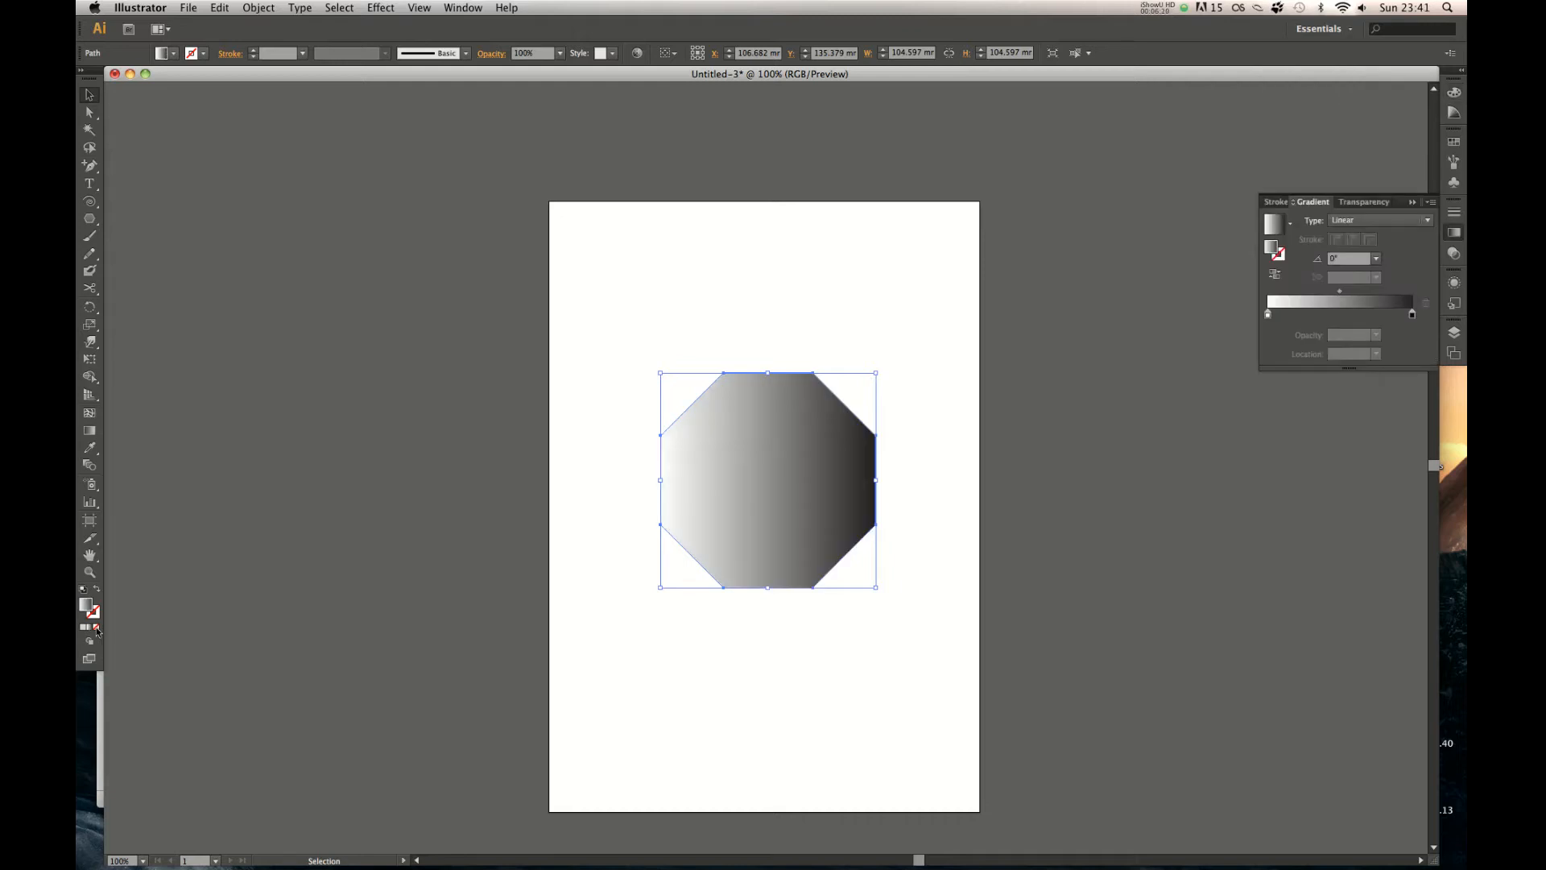
Replace the octagon's gradient fill with solid light grey D1D3D4 and apply the linear white-to-black gradient to its stroke
{"action": "left_click", "coordinate": [97, 633]}
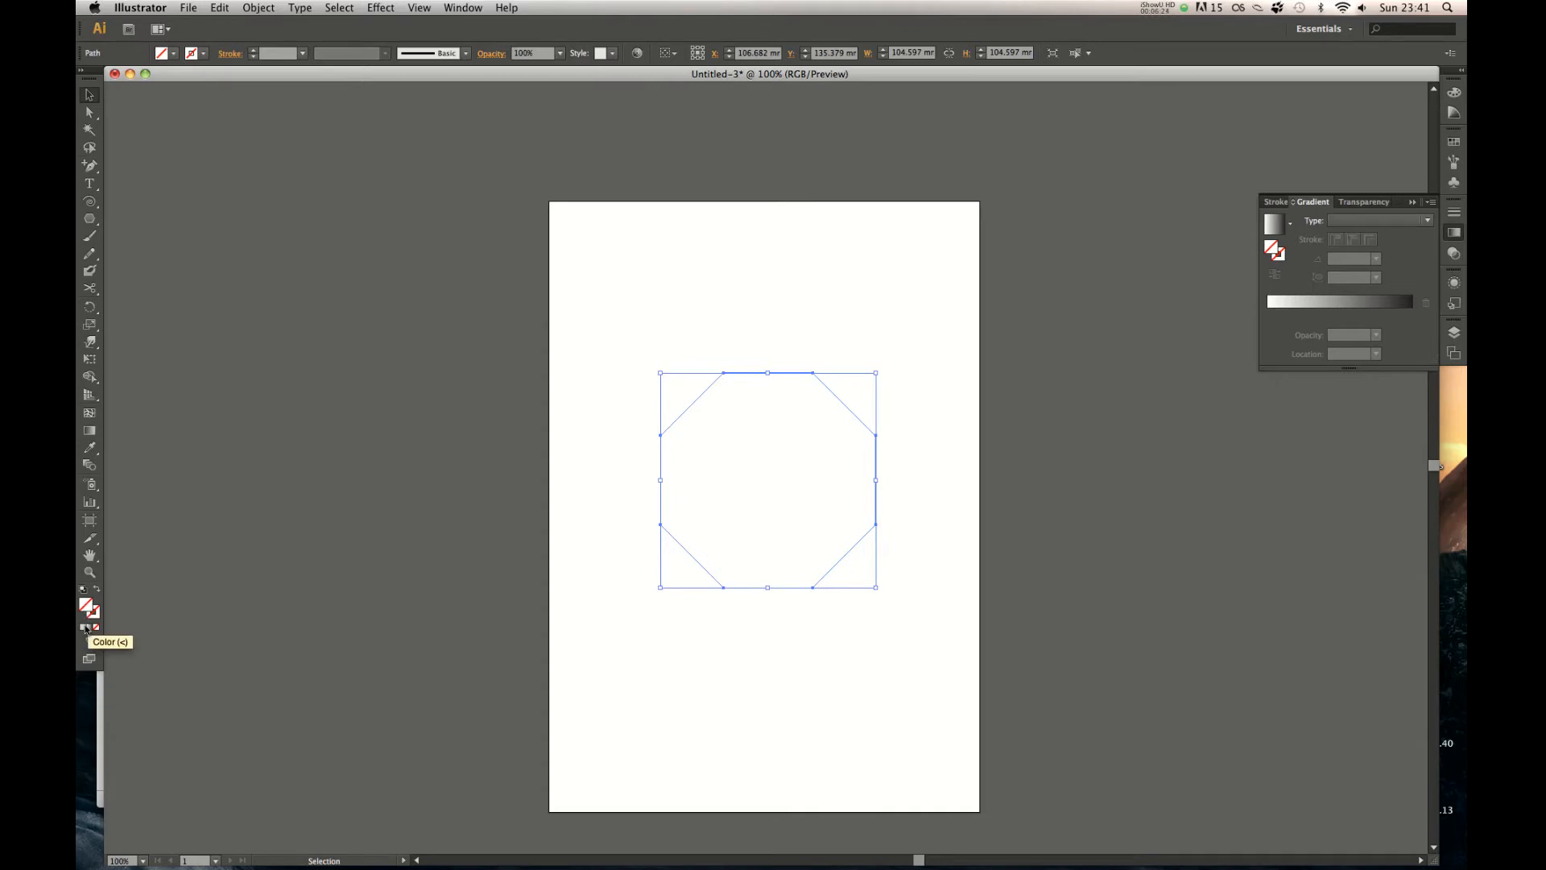
{"action": "left_click", "coordinate": [85, 629]}
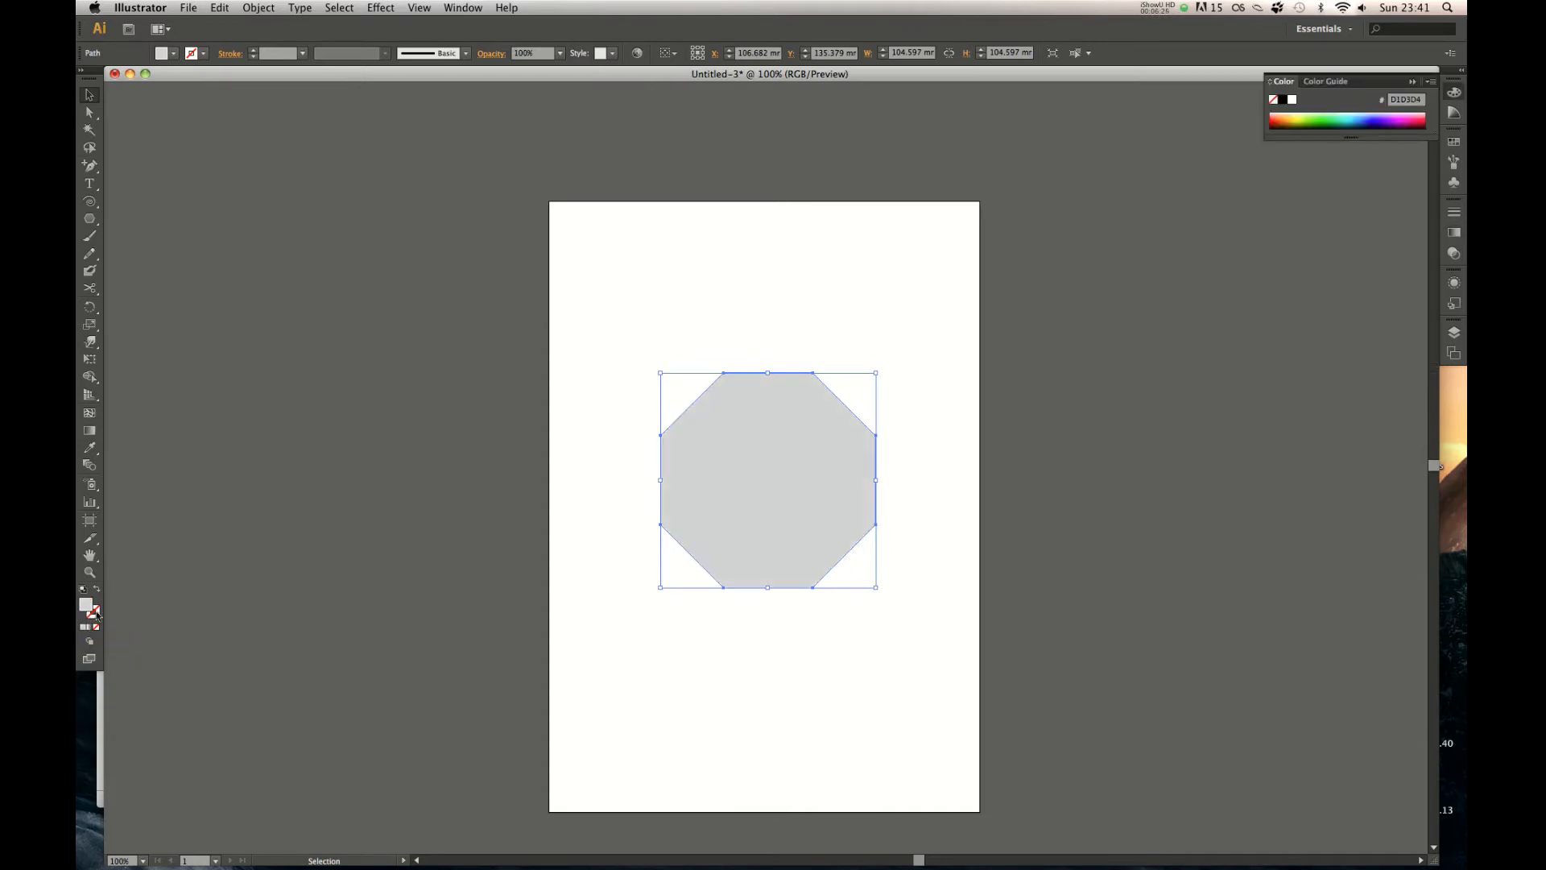
{"action": "left_click", "coordinate": [93, 612]}
{"action": "left_click", "coordinate": [85, 627]}
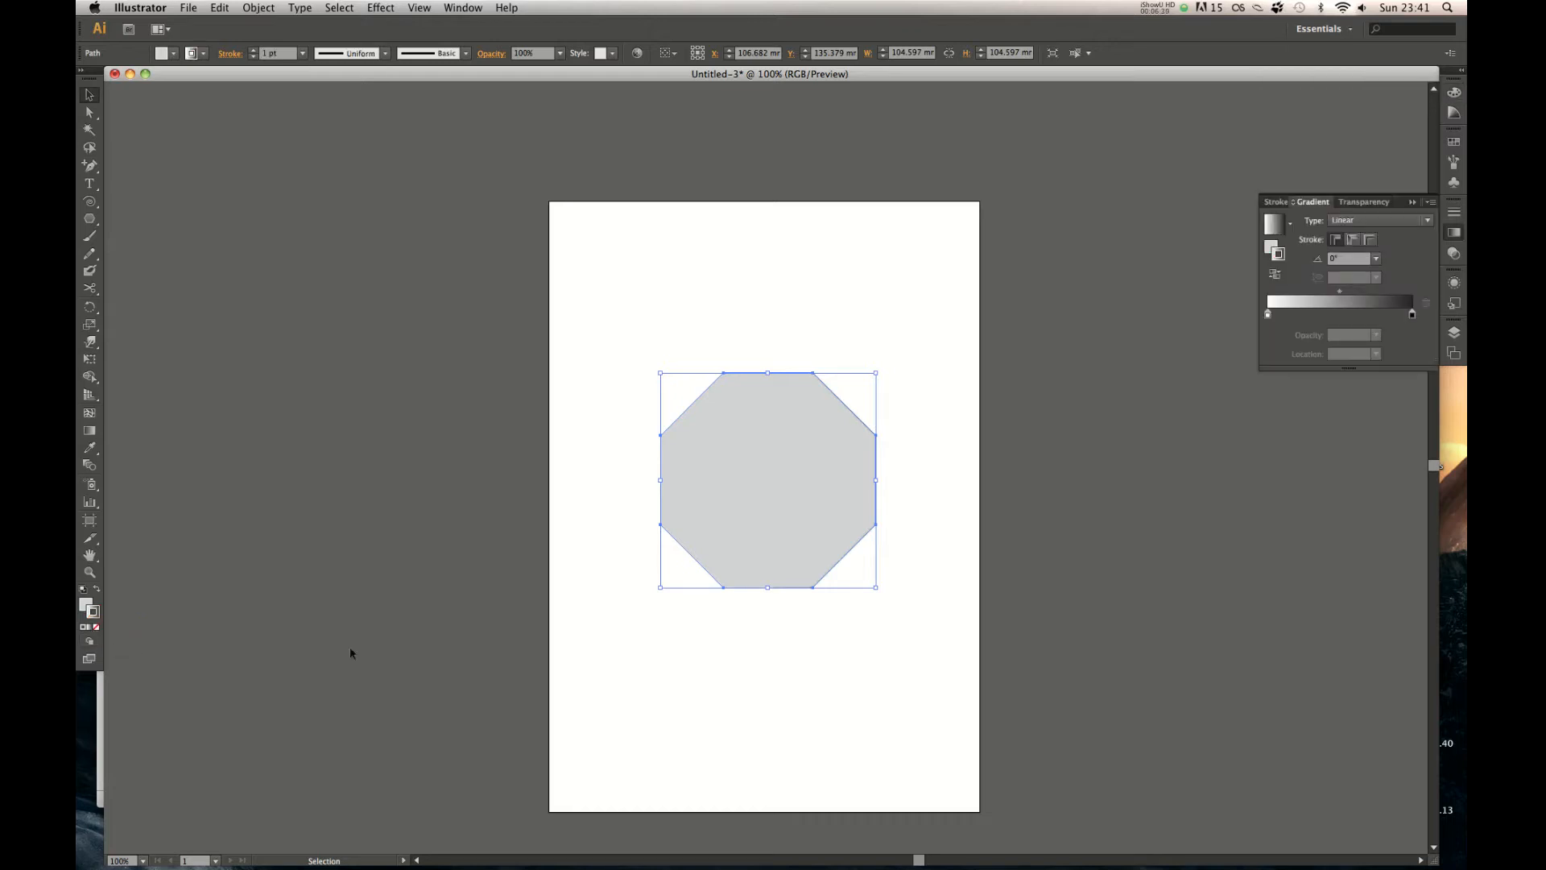
Set the octagon's stroke weight to 10 pt
{"action": "left_click_drag", "start_coordinate": [947, 614], "coordinate": [628, 321]}
{"action": "left_click", "coordinate": [303, 53]}
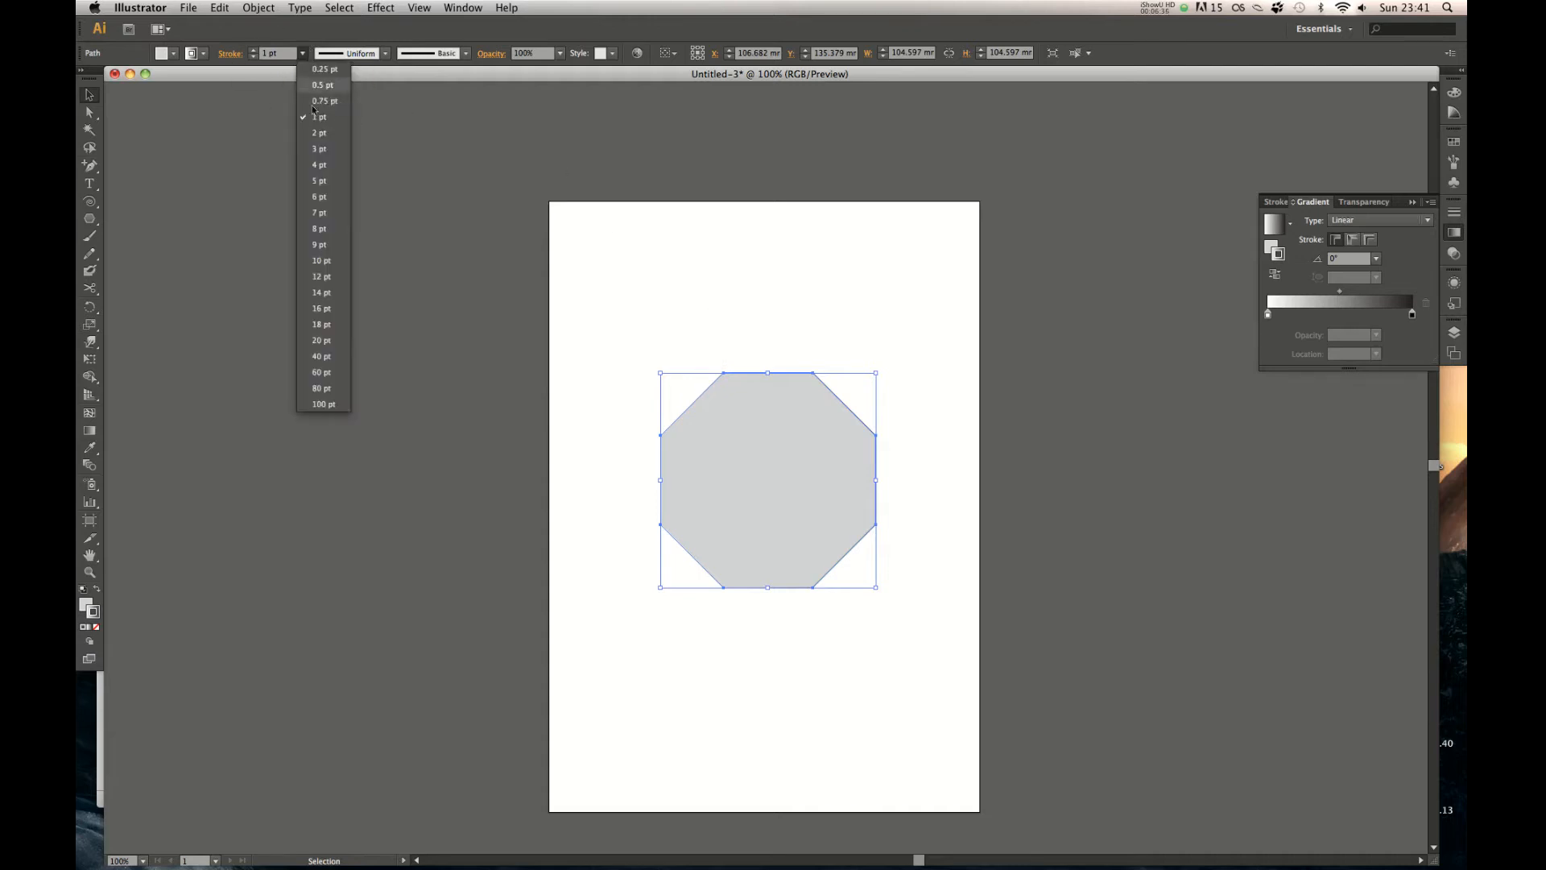
{"action": "left_click", "coordinate": [321, 260]}
{"action": "left_click", "coordinate": [889, 324]}
{"action": "left_click_drag", "start_coordinate": [942, 291], "coordinate": [557, 642]}
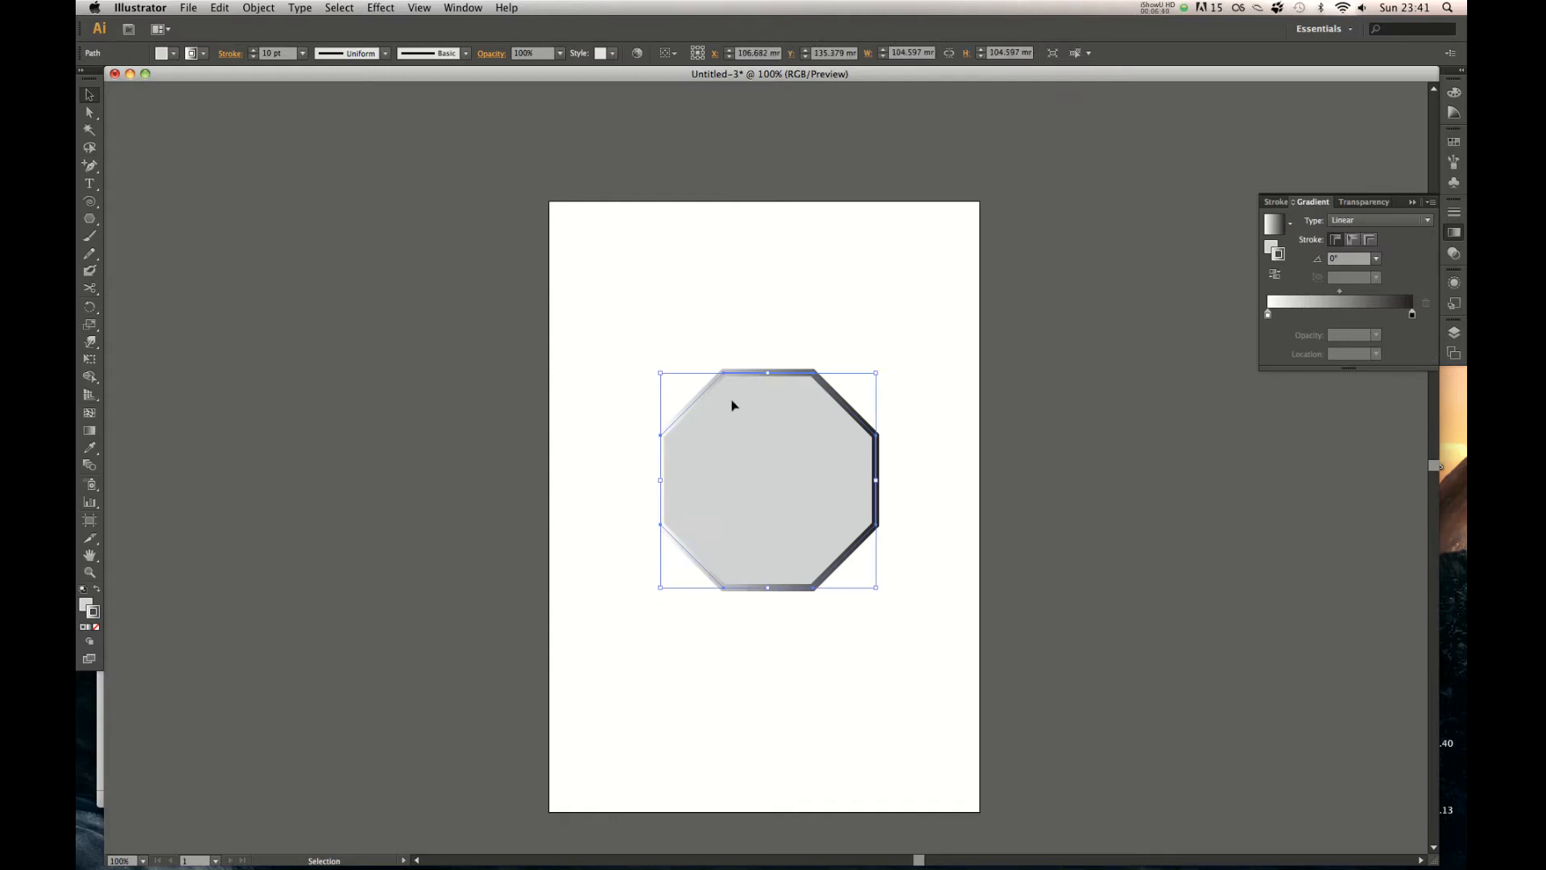
{"action": "left_click_drag", "start_coordinate": [981, 278], "coordinate": [681, 558]}
Enlarge the gradient settings and add a bright green colour stop near the middle of the stroke gradient
{"action": "left_click", "coordinate": [1433, 202]}
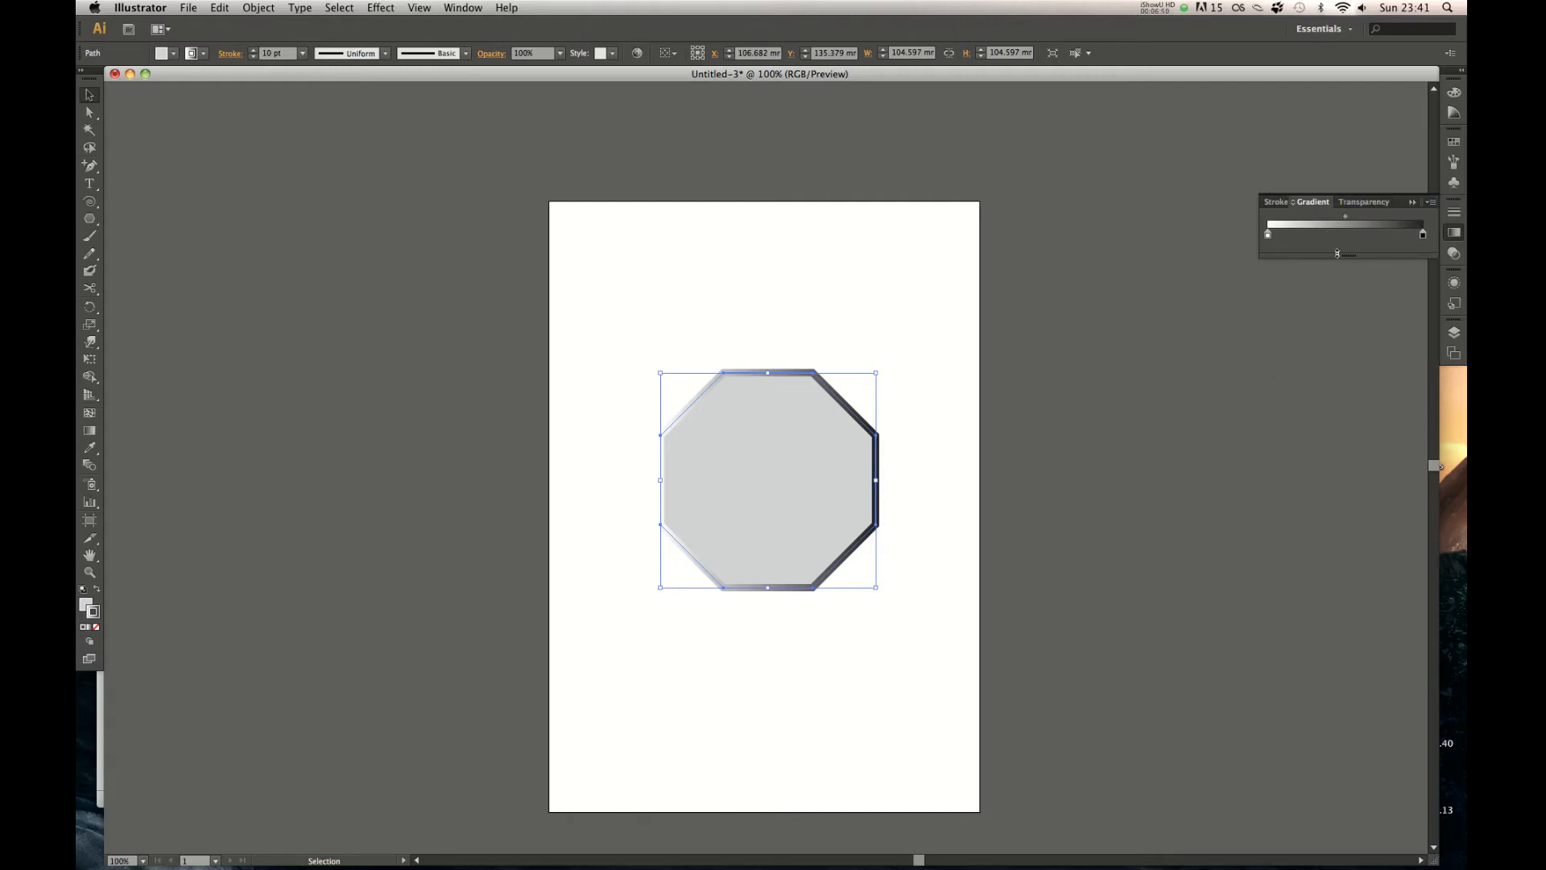
{"action": "left_click", "coordinate": [1293, 202]}
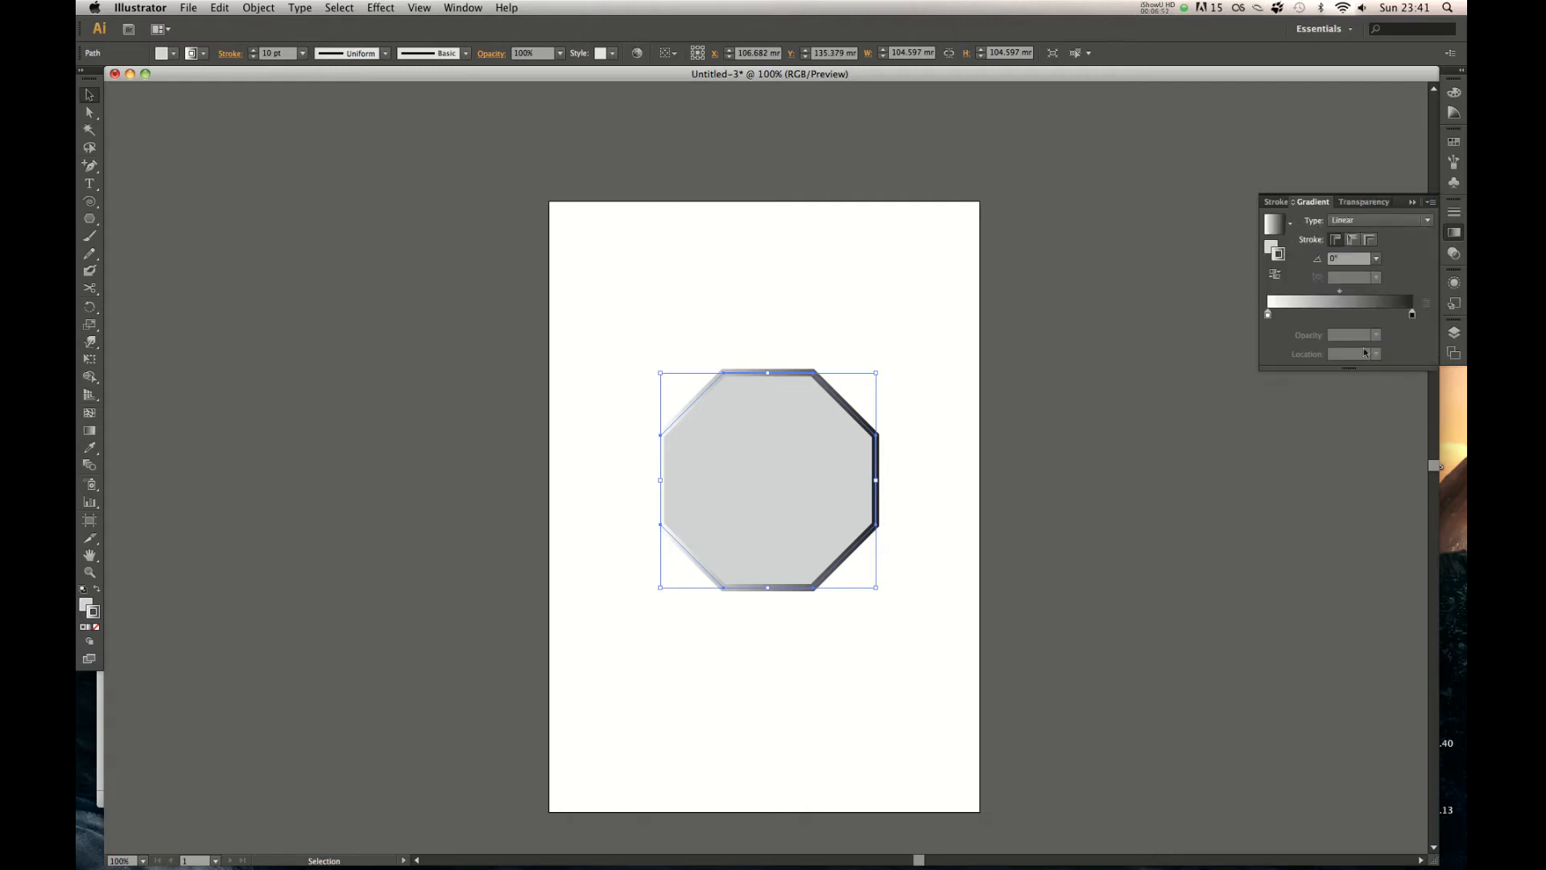
{"action": "left_click_drag", "start_coordinate": [1366, 369], "coordinate": [1367, 439]}
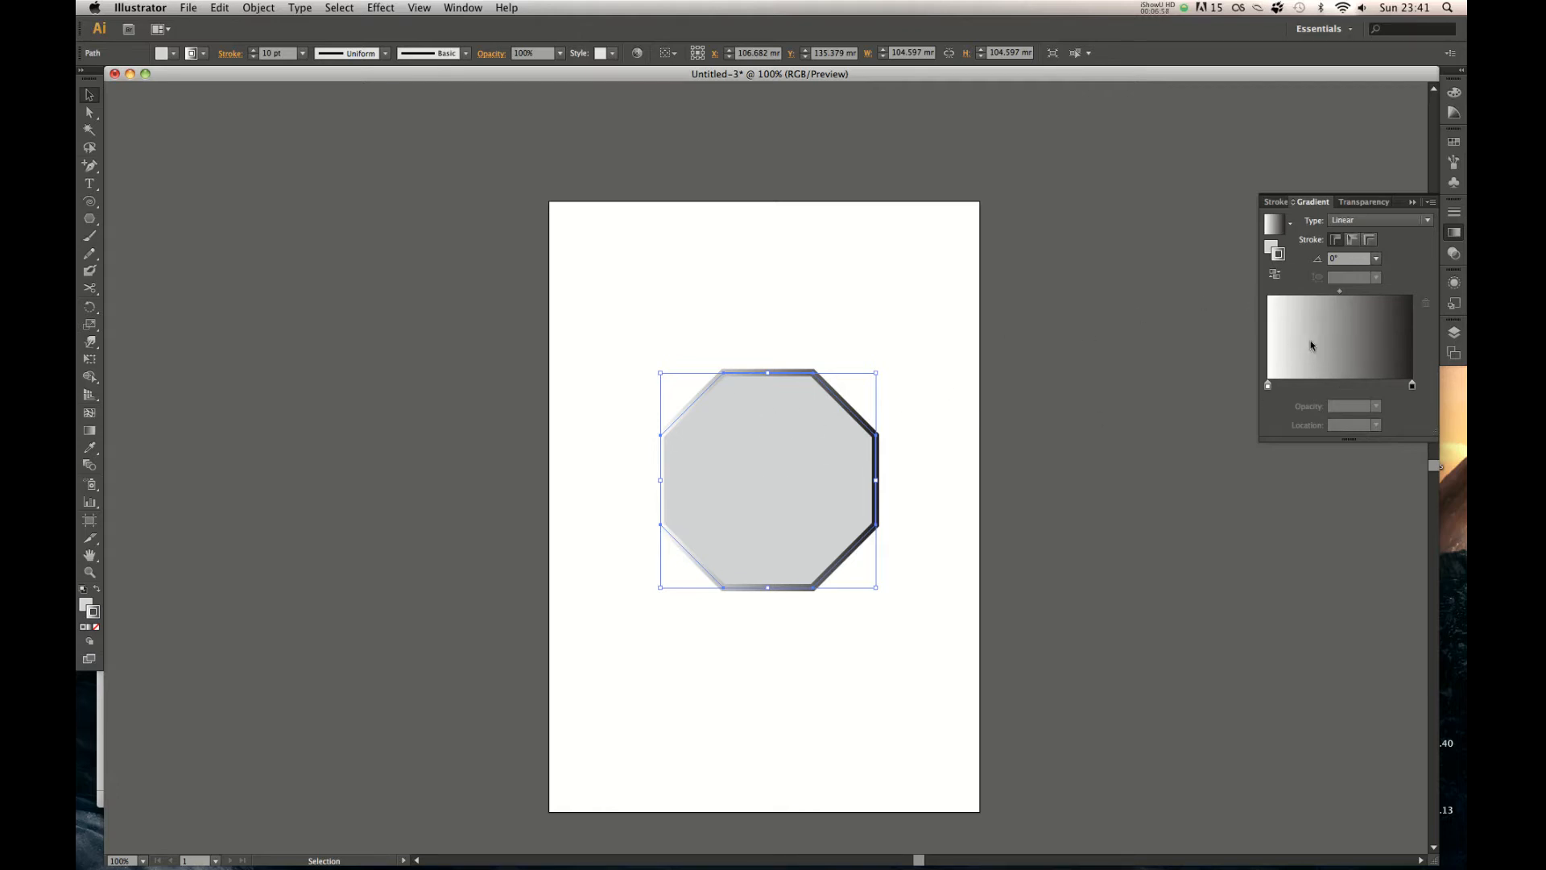
{"action": "left_click", "coordinate": [1331, 386]}
{"action": "left_click_drag", "start_coordinate": [1331, 387], "coordinate": [1341, 387]}
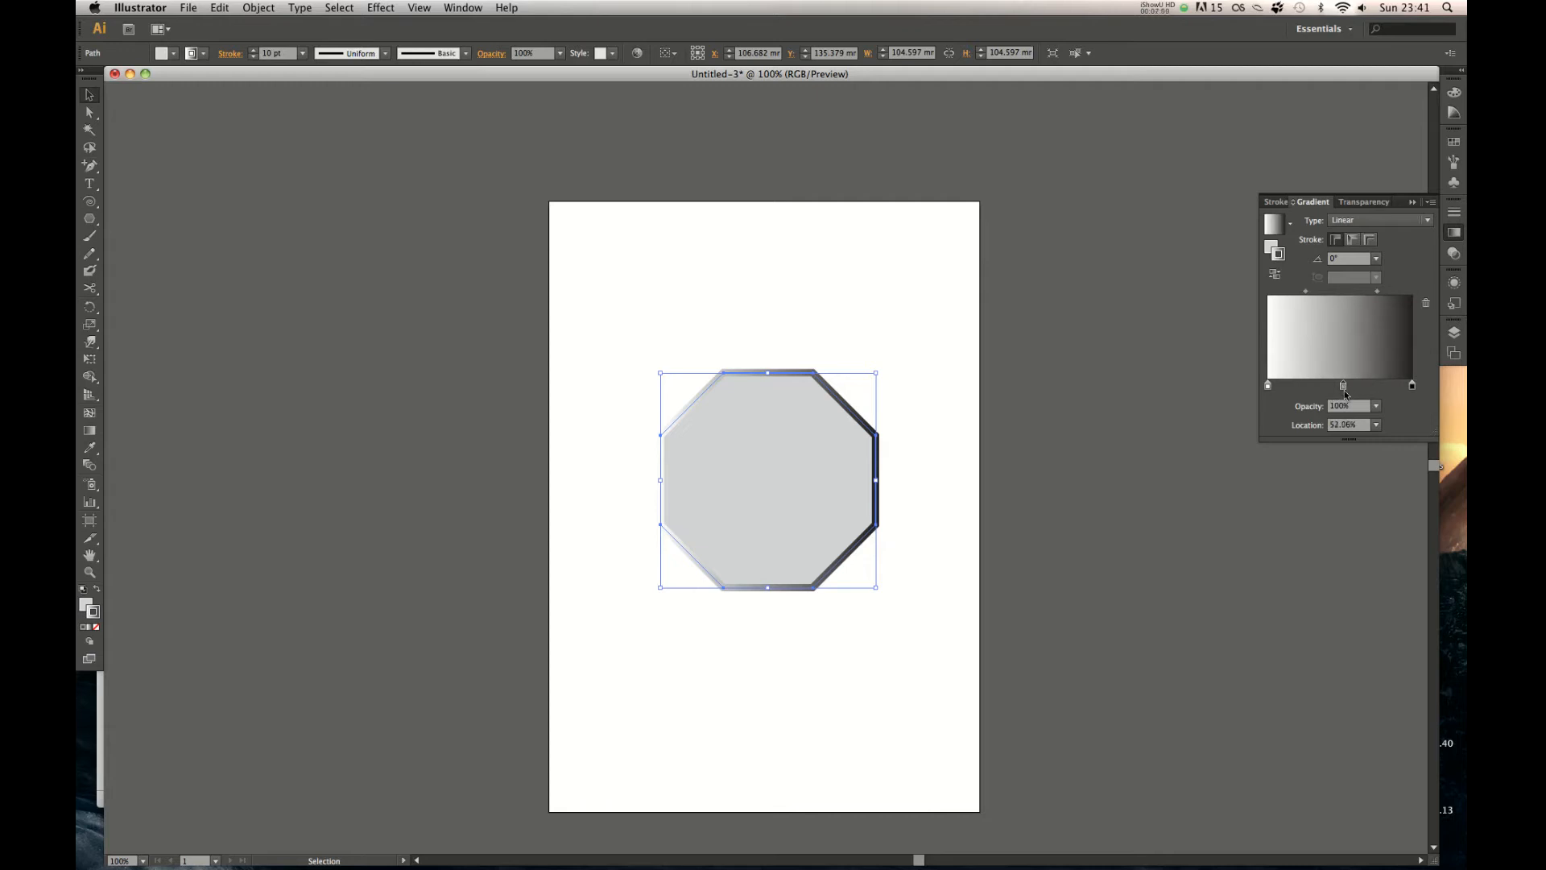
{"action": "double_click", "coordinate": [1341, 386]}
{"action": "left_click", "coordinate": [1300, 532]}
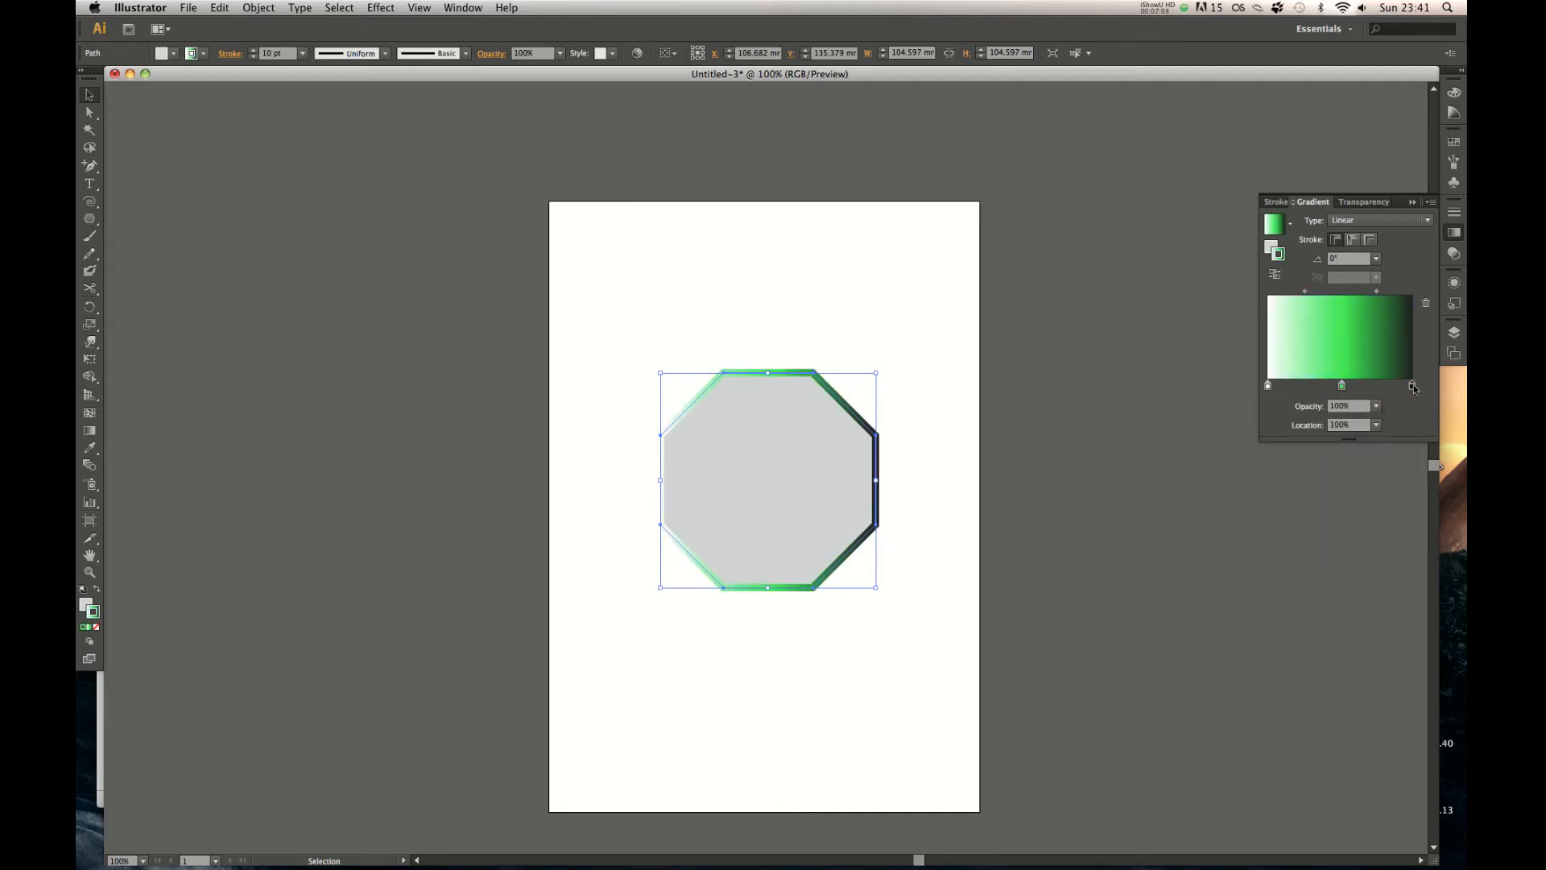
Change the black end stop of the stroke gradient to 60% black
{"action": "left_click", "coordinate": [1331, 522], "text": "shift"}
{"action": "left_click", "coordinate": [1326, 531]}
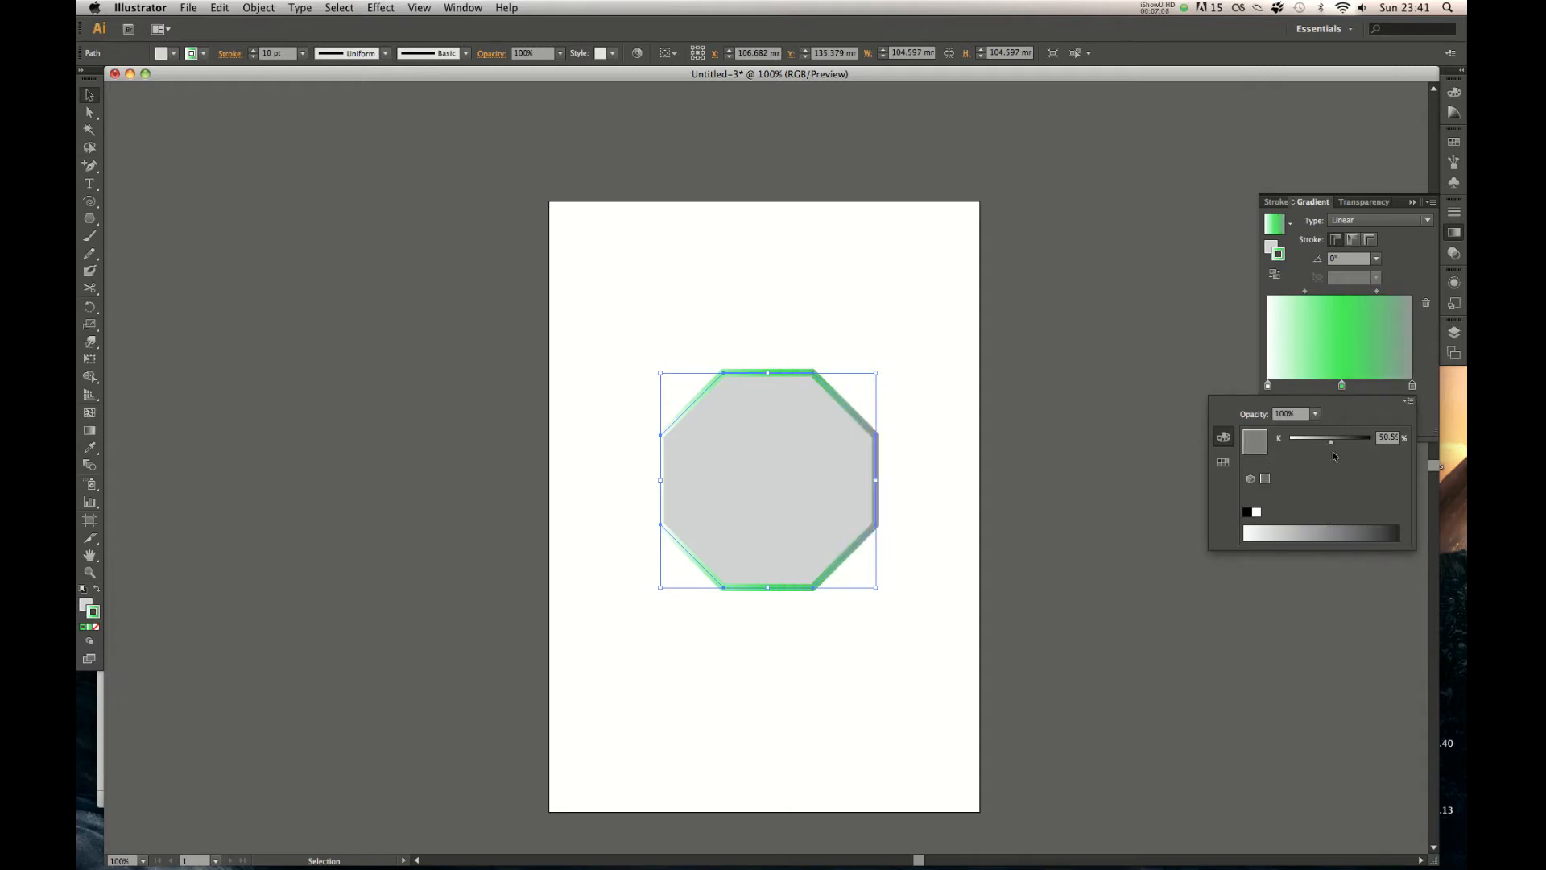
{"action": "type", "text": "60"}
{"action": "key", "text": "Return"}
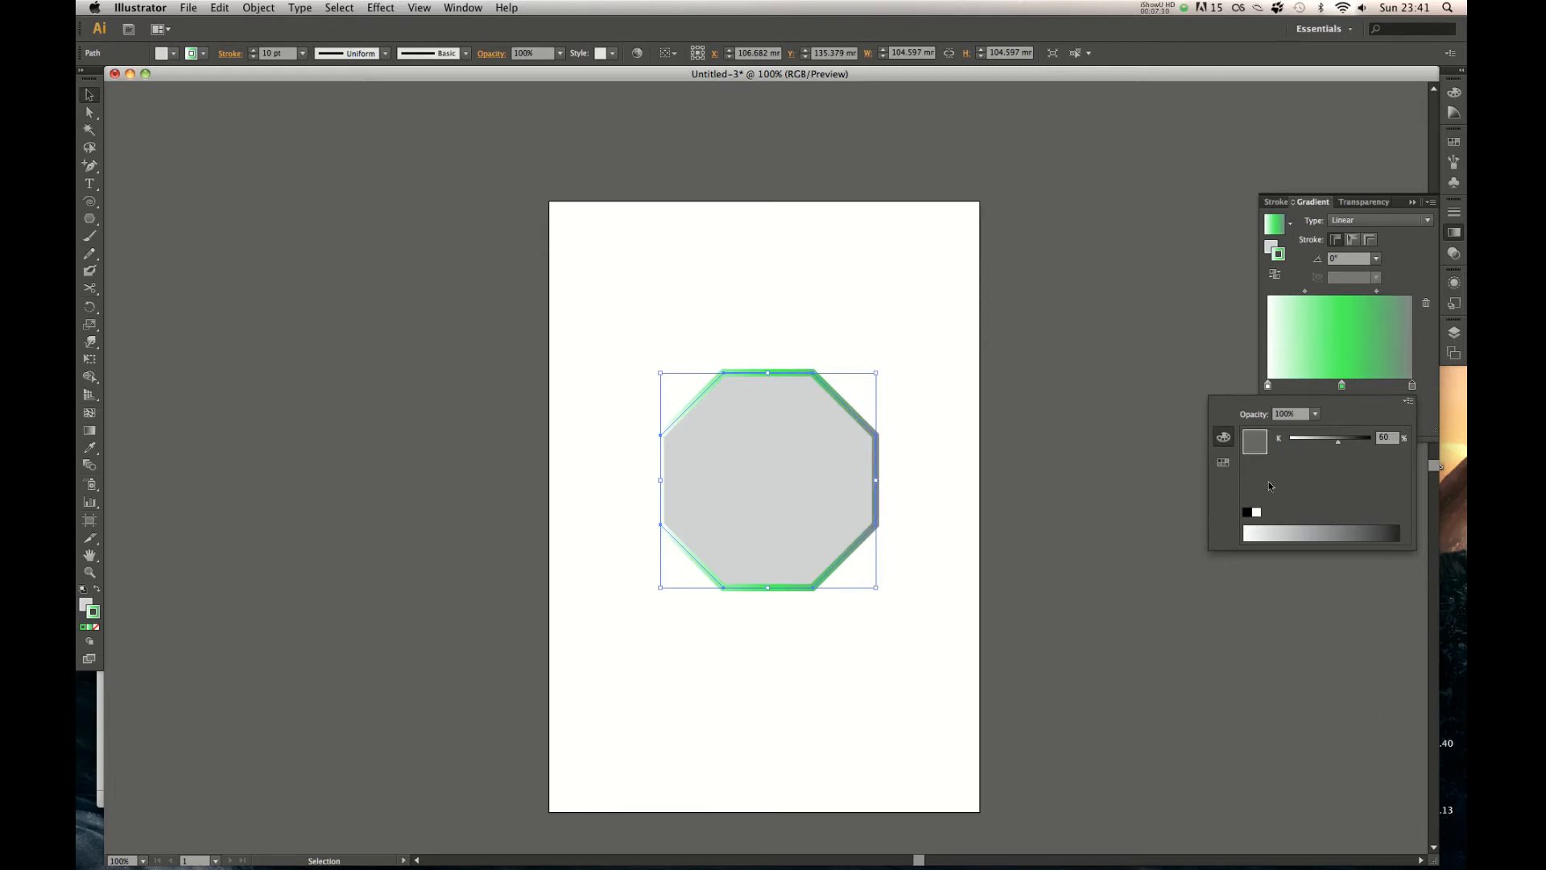
Add a blue-violet colour stop near the end of the stroke gradient and remove the grey end stop
{"action": "left_click", "coordinate": [1388, 390]}
{"action": "double_click", "coordinate": [1411, 386]}
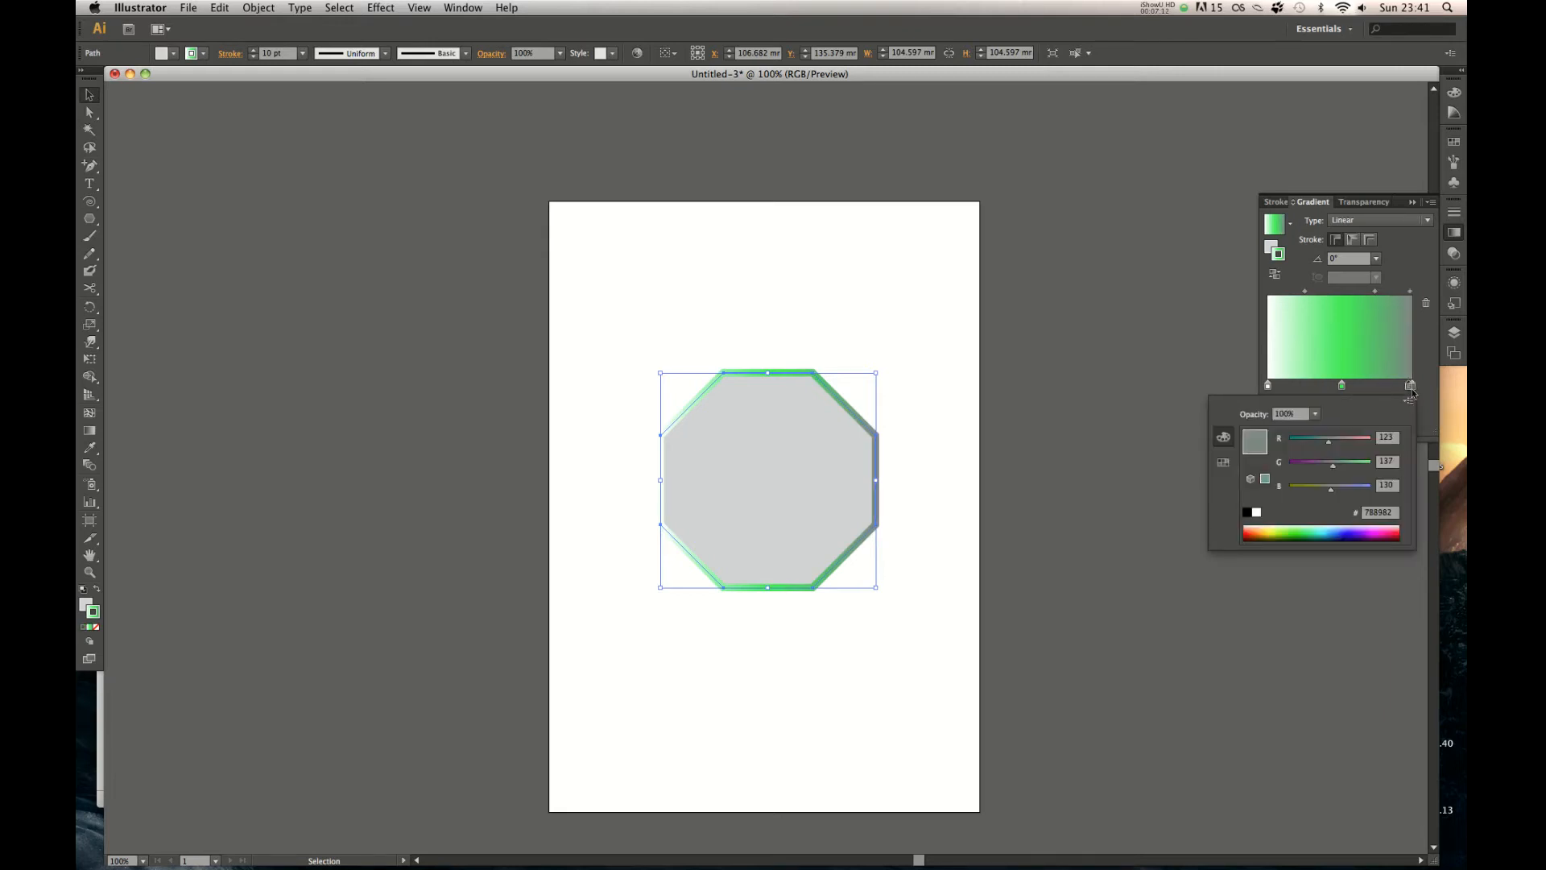
{"action": "left_click", "coordinate": [1346, 532]}
{"action": "left_click", "coordinate": [1422, 390]}
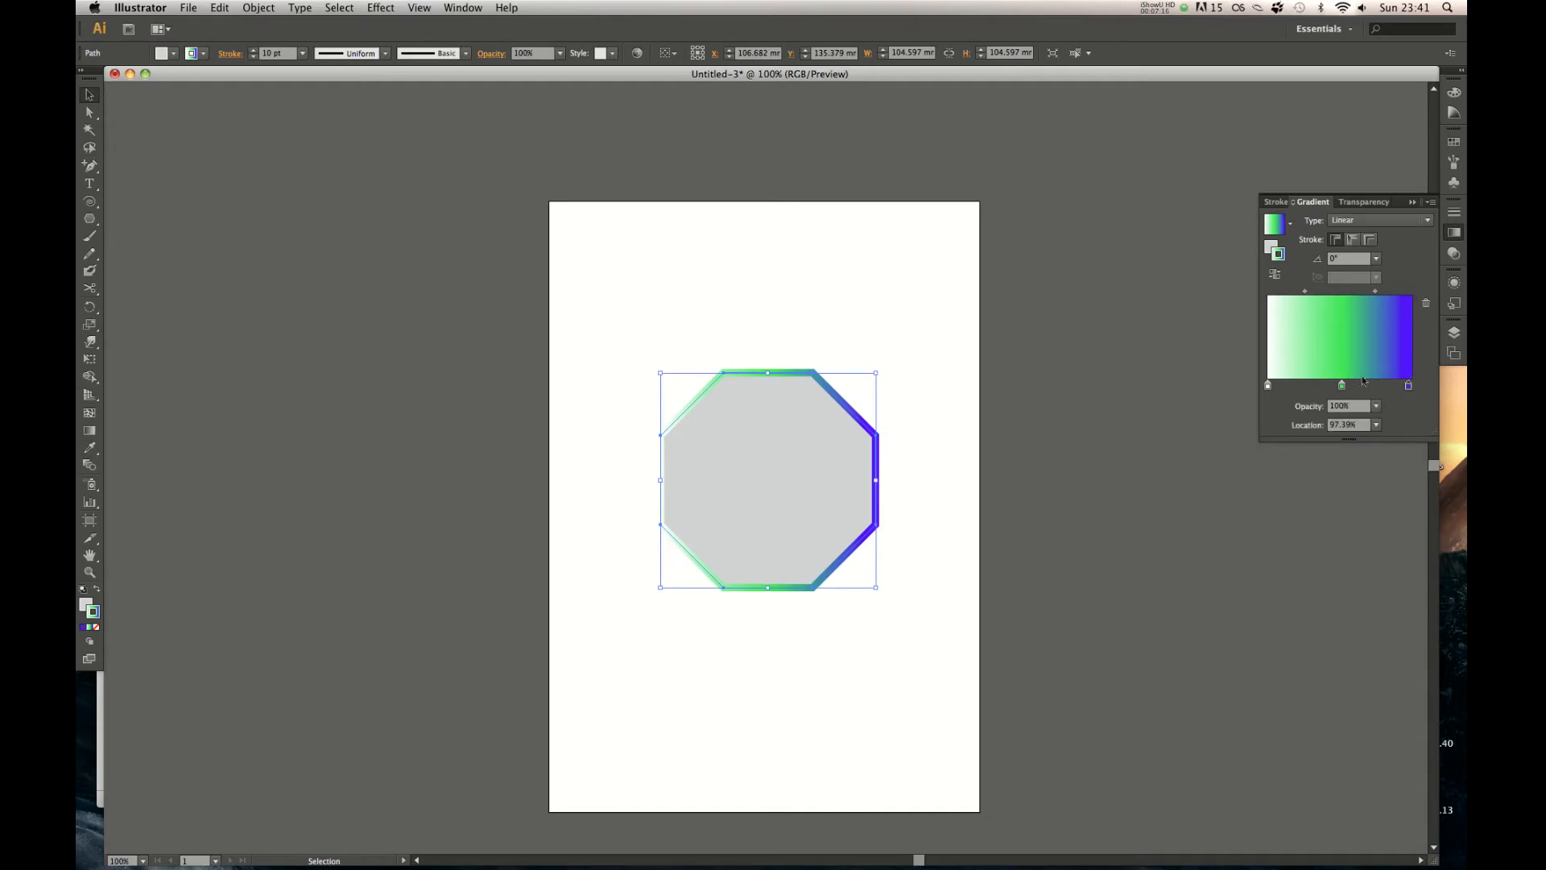
Reverse the stroke gradient so it runs from blue-violet through green to white
{"action": "left_click", "coordinate": [1268, 386]}
{"action": "left_click", "coordinate": [1275, 275]}
{"action": "left_click", "coordinate": [1275, 274]}
{"action": "left_click", "coordinate": [1275, 275]}
{"action": "left_click", "coordinate": [1275, 276]}
{"action": "left_click", "coordinate": [1274, 275]}
Try the radial gradient type on the octagon's stroke and return it to linear
{"action": "left_click", "coordinate": [1381, 220]}
{"action": "left_click", "coordinate": [1361, 238]}
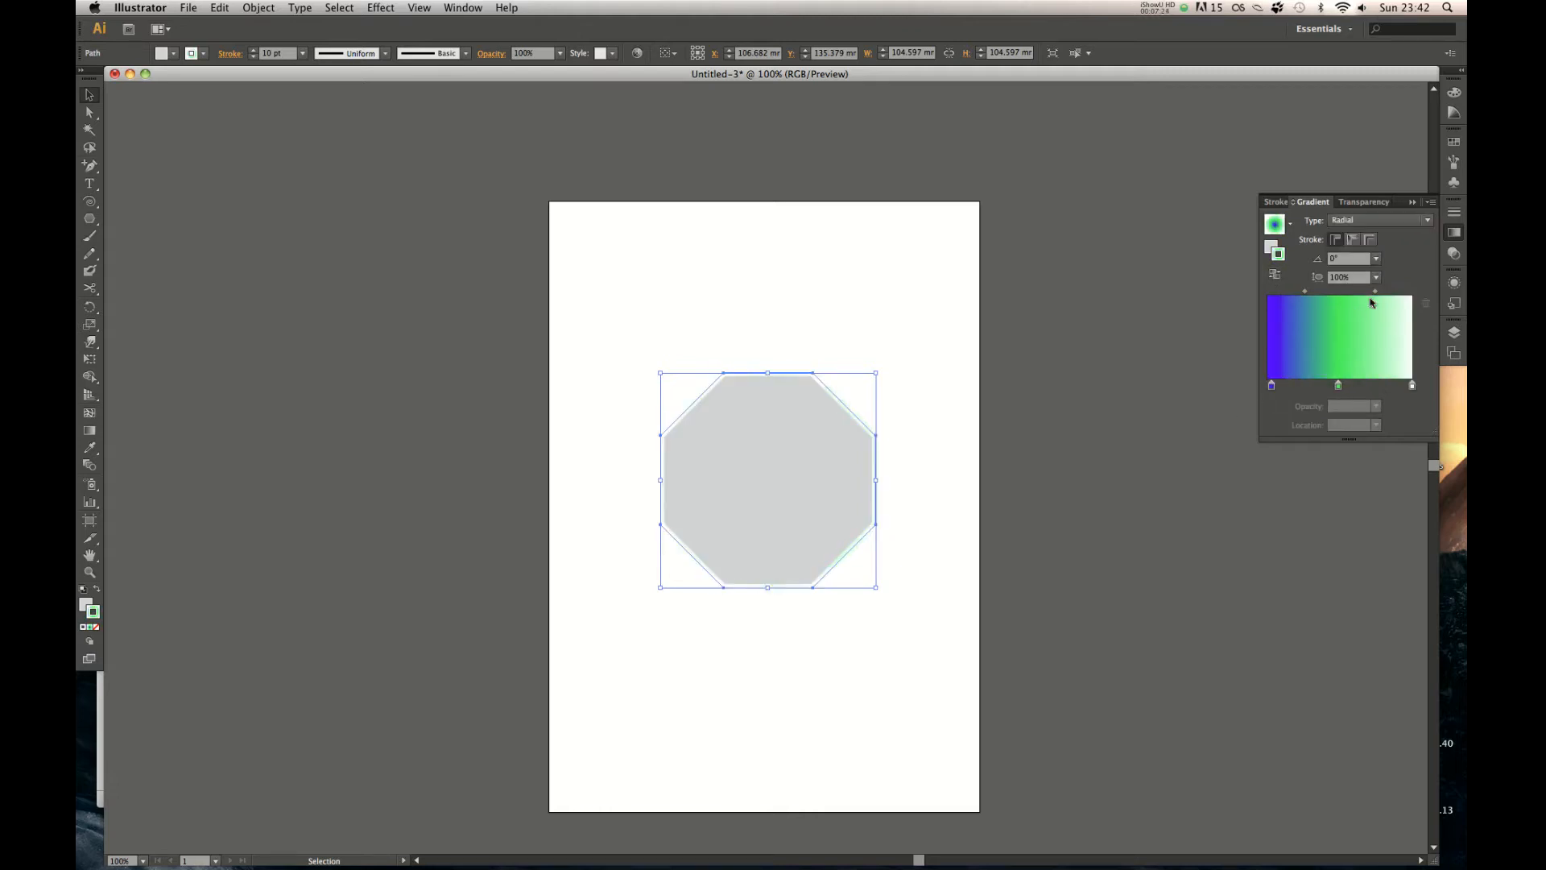
{"action": "left_click", "coordinate": [1380, 220]}
{"action": "left_click", "coordinate": [1361, 227]}
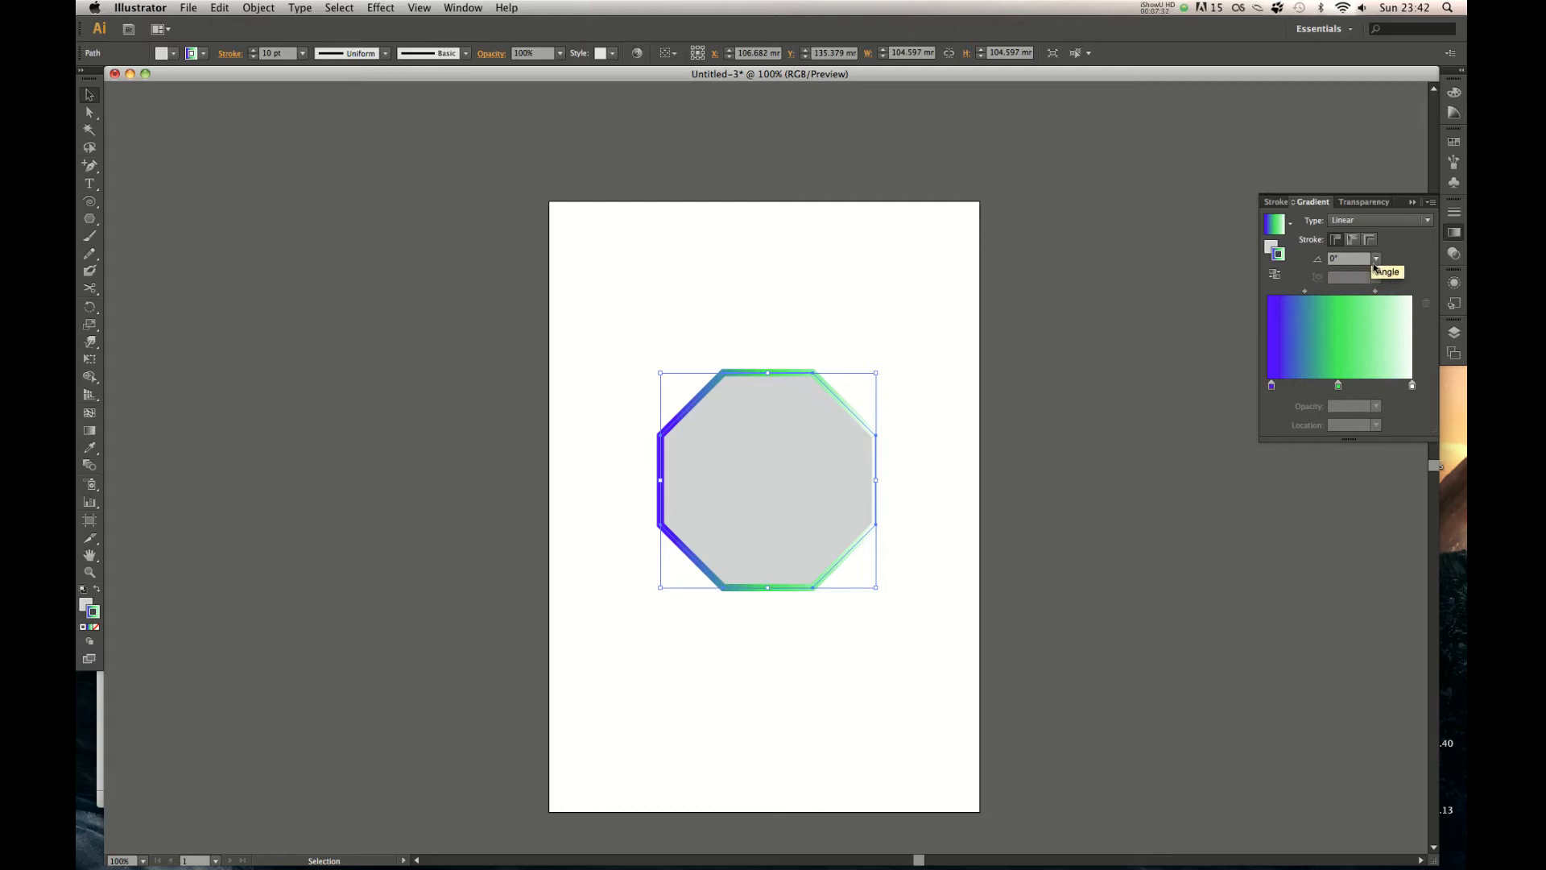
Try a 60° angle for the stroke gradient and set it back to 0°
{"action": "left_click", "coordinate": [1375, 265]}
{"action": "left_click", "coordinate": [1384, 308]}
{"action": "left_click", "coordinate": [1377, 259]}
{"action": "left_click", "coordinate": [1396, 355]}
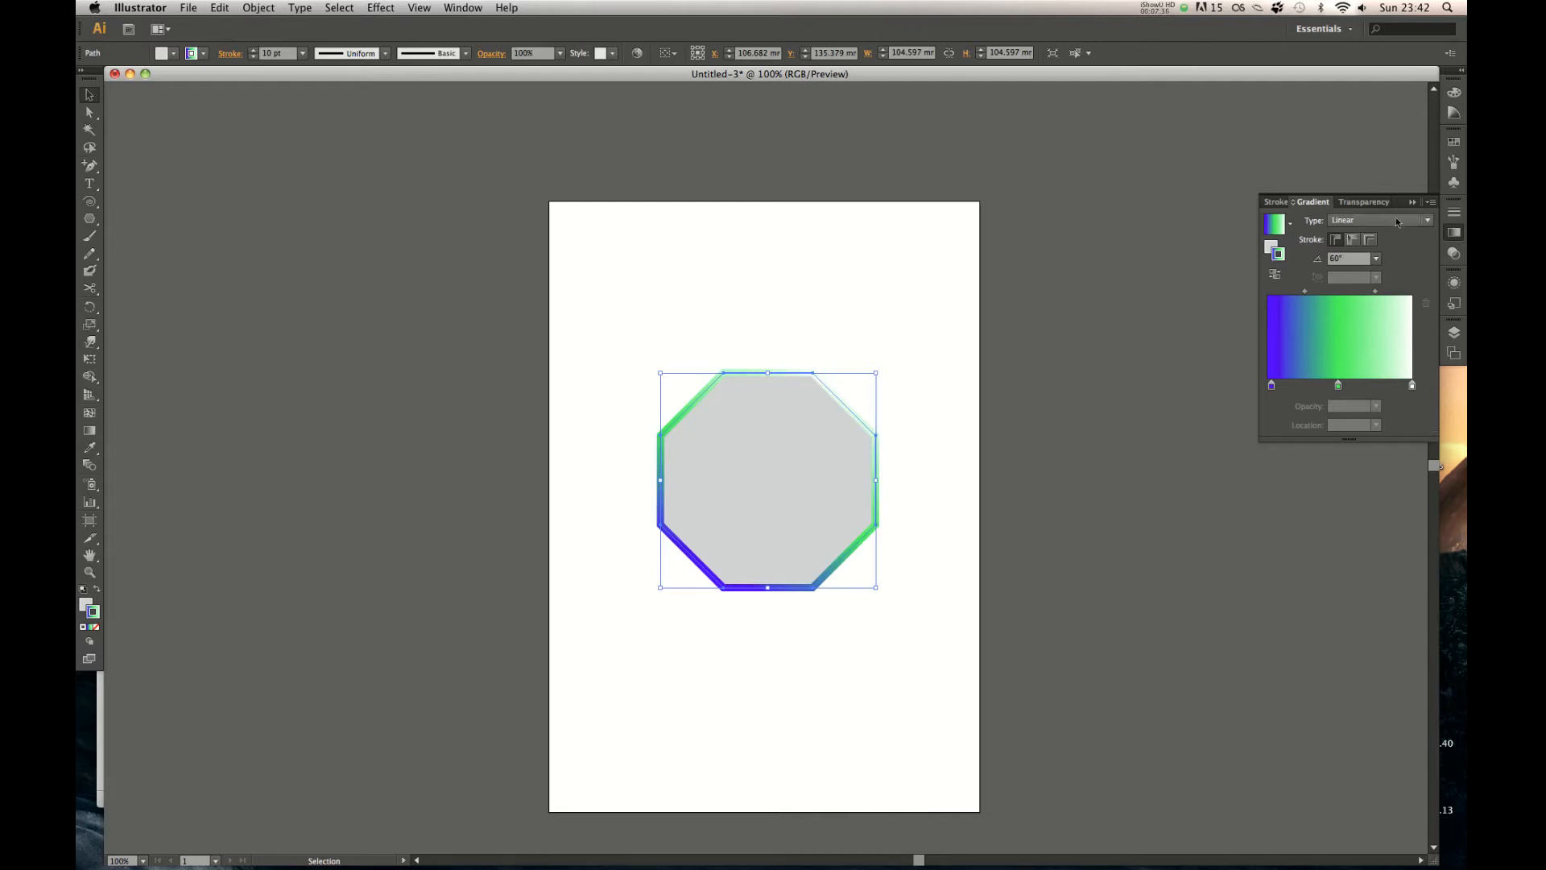
{"action": "left_click", "coordinate": [1376, 258]}
{"action": "left_click", "coordinate": [1400, 404]}
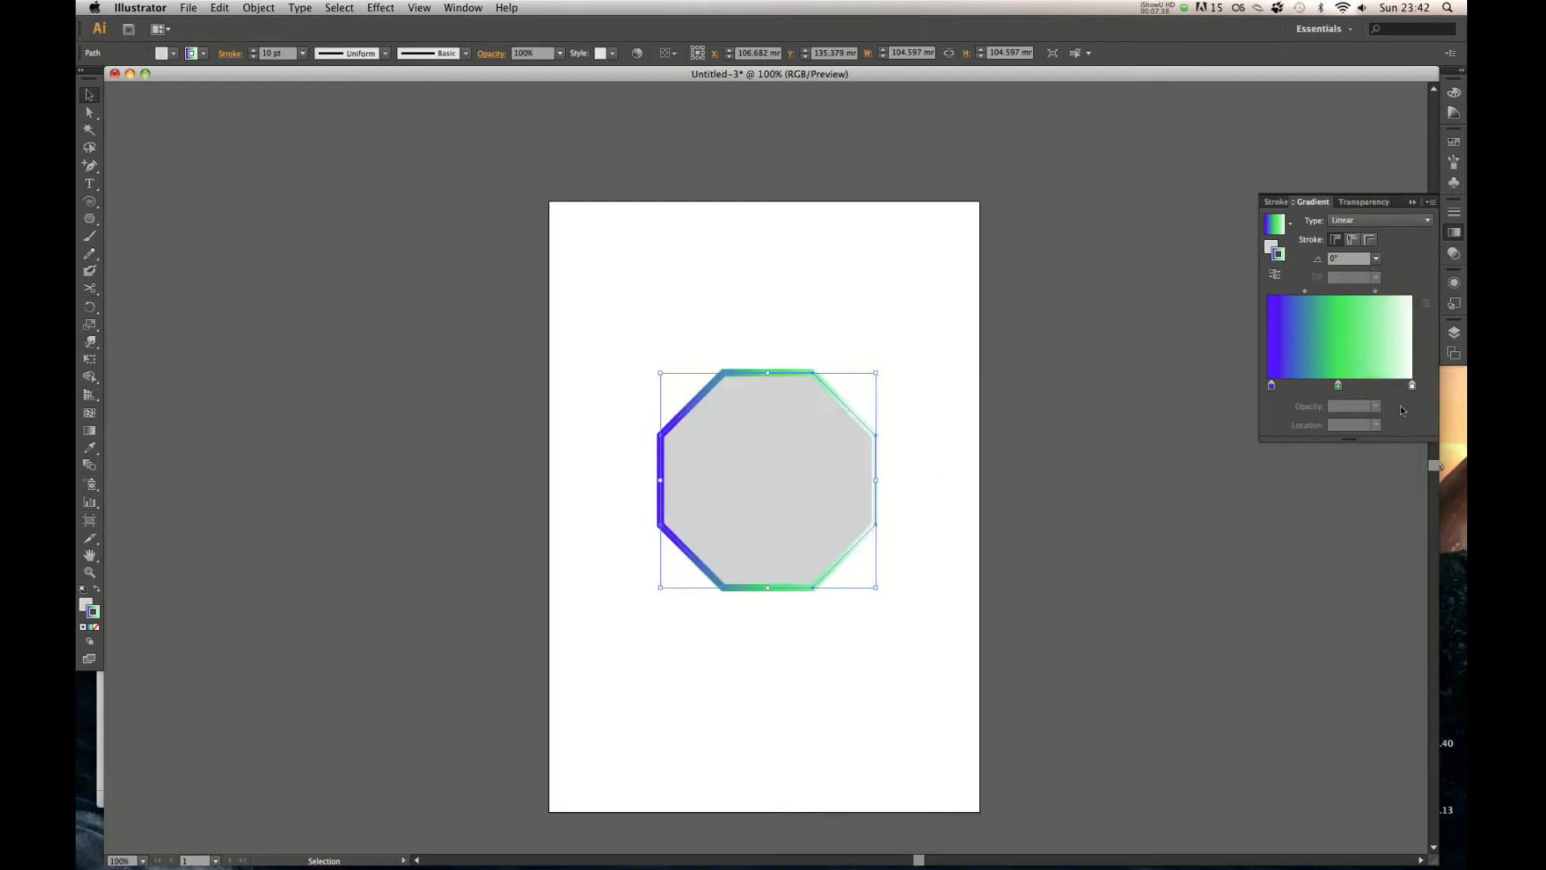
Apply the gradient along the octagon's stroke and reselect the octagon
{"action": "left_click", "coordinate": [1354, 240]}
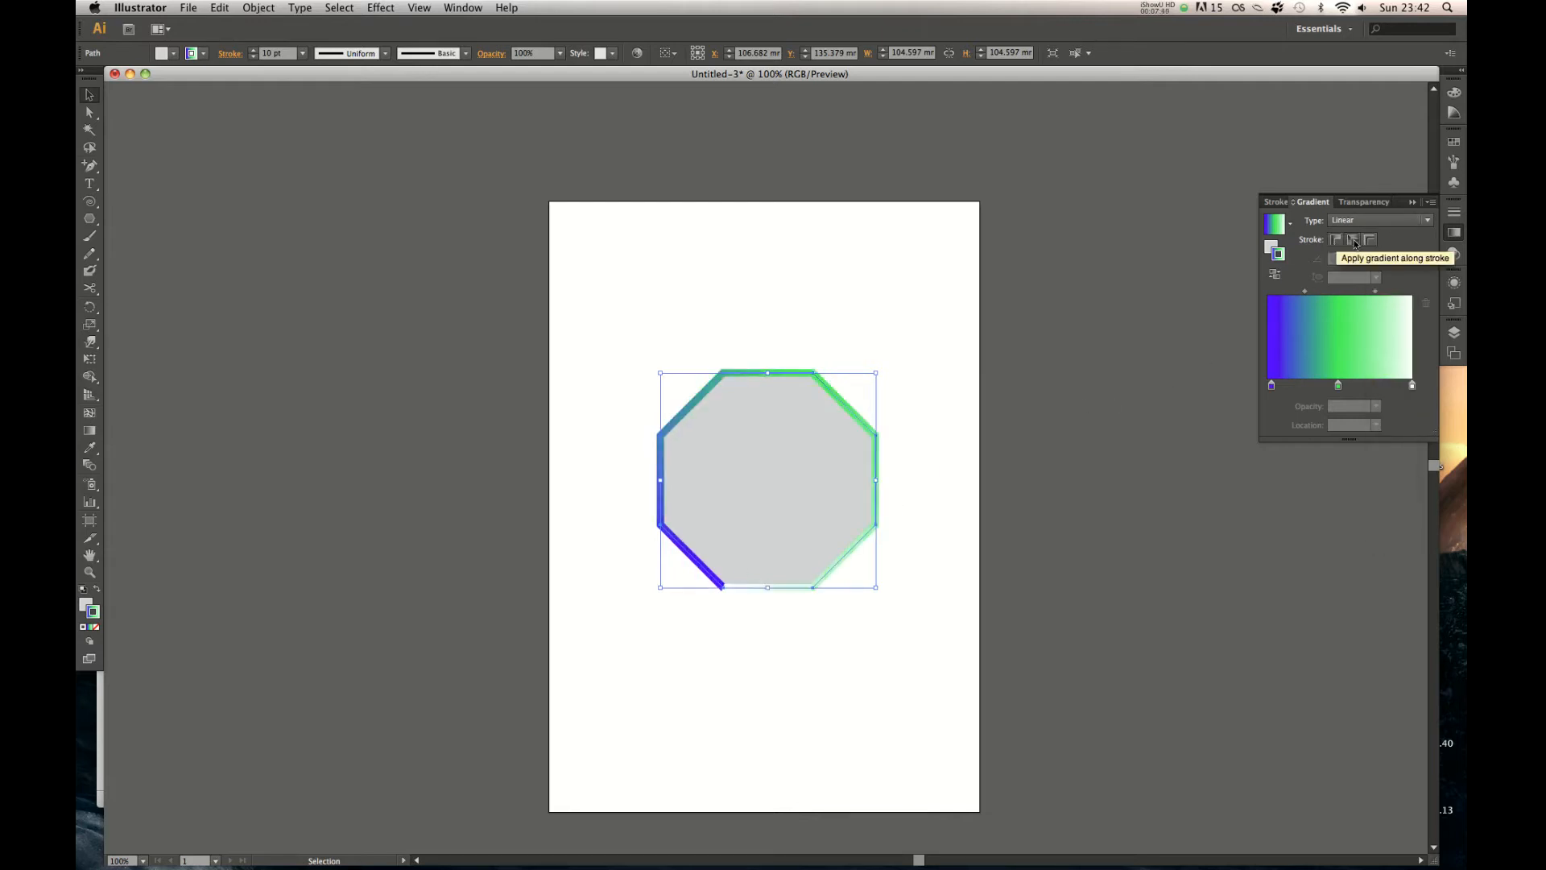
{"action": "left_click", "coordinate": [736, 601]}
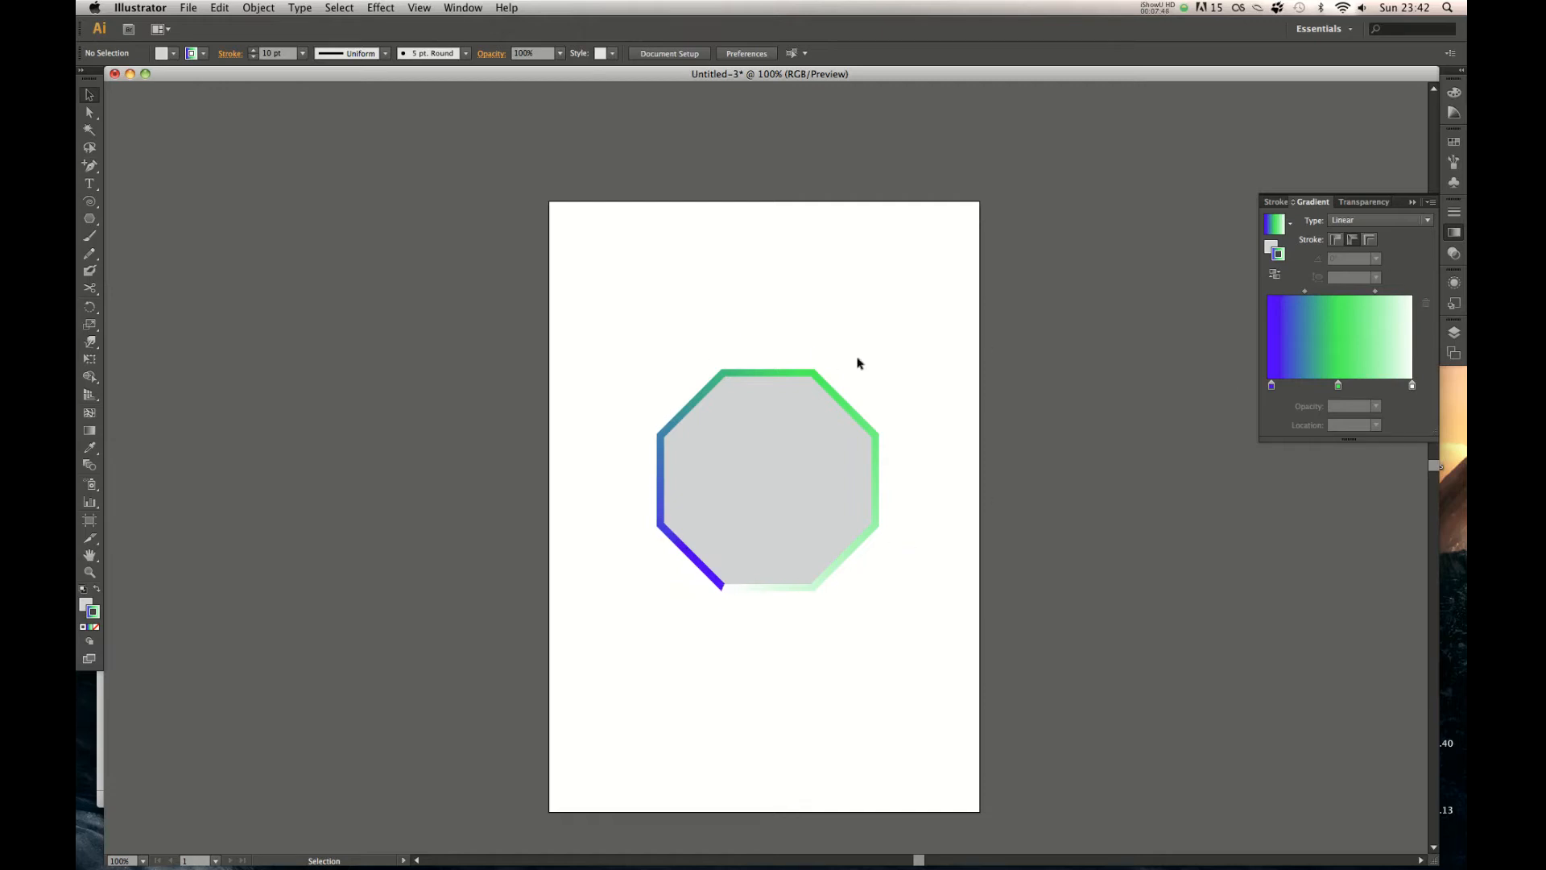
{"action": "left_click_drag", "start_coordinate": [1036, 270], "coordinate": [1089, 313]}
{"action": "left_click", "coordinate": [1337, 241]}
{"action": "left_click", "coordinate": [1354, 241]}
{"action": "left_click", "coordinate": [1371, 241]}
{"action": "left_click", "coordinate": [1337, 242]}
{"action": "left_click_drag", "start_coordinate": [978, 232], "coordinate": [609, 763]}
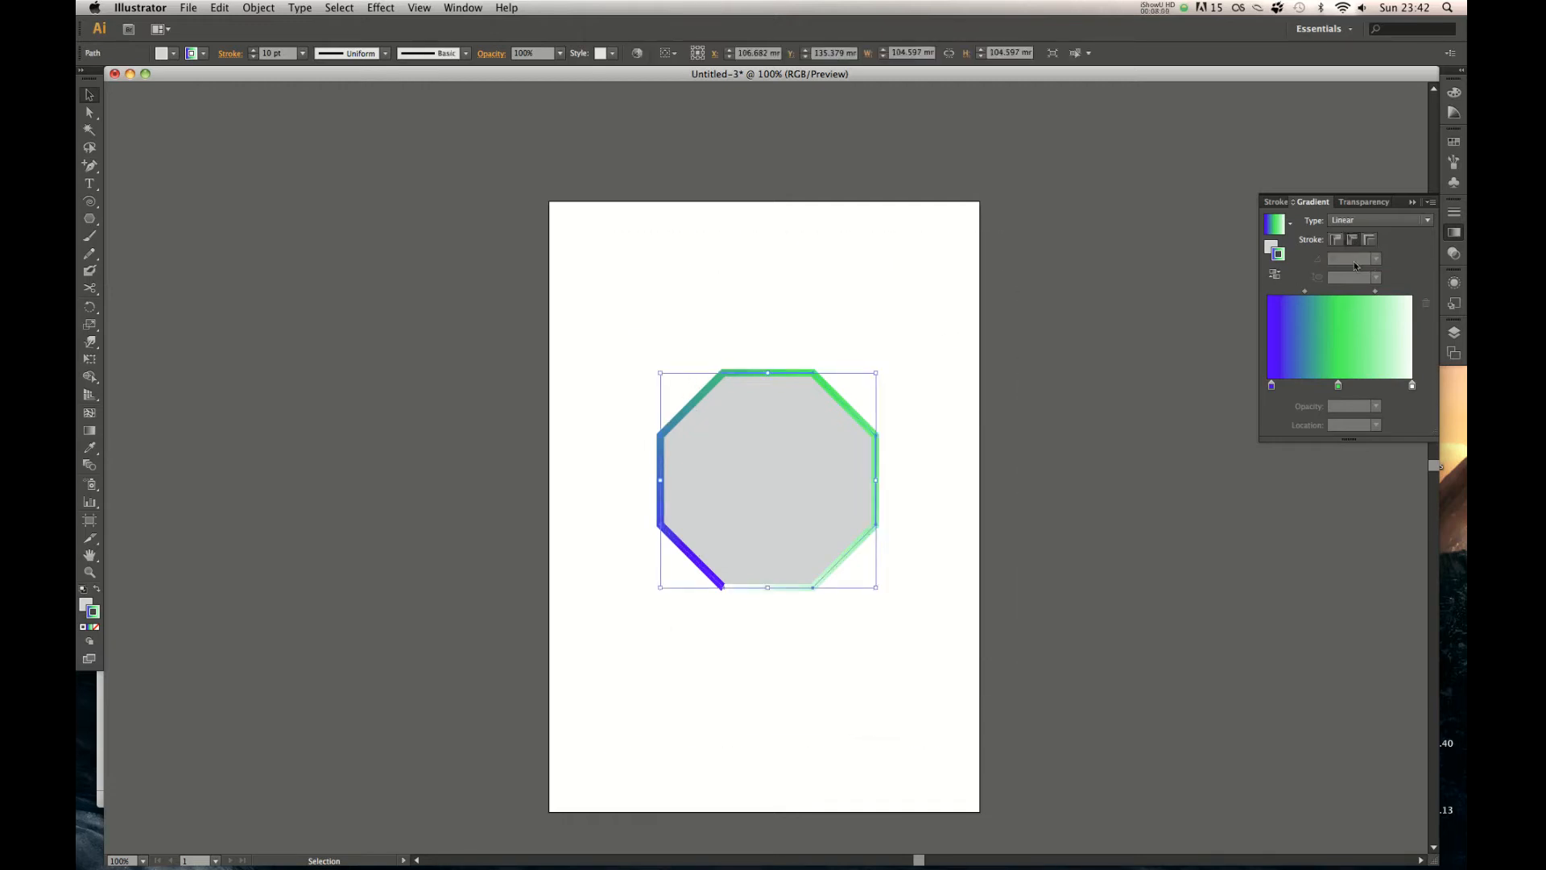
Apply the gradient across the octagon's stroke and keep the octagon selected
{"action": "left_click", "coordinate": [1371, 240]}
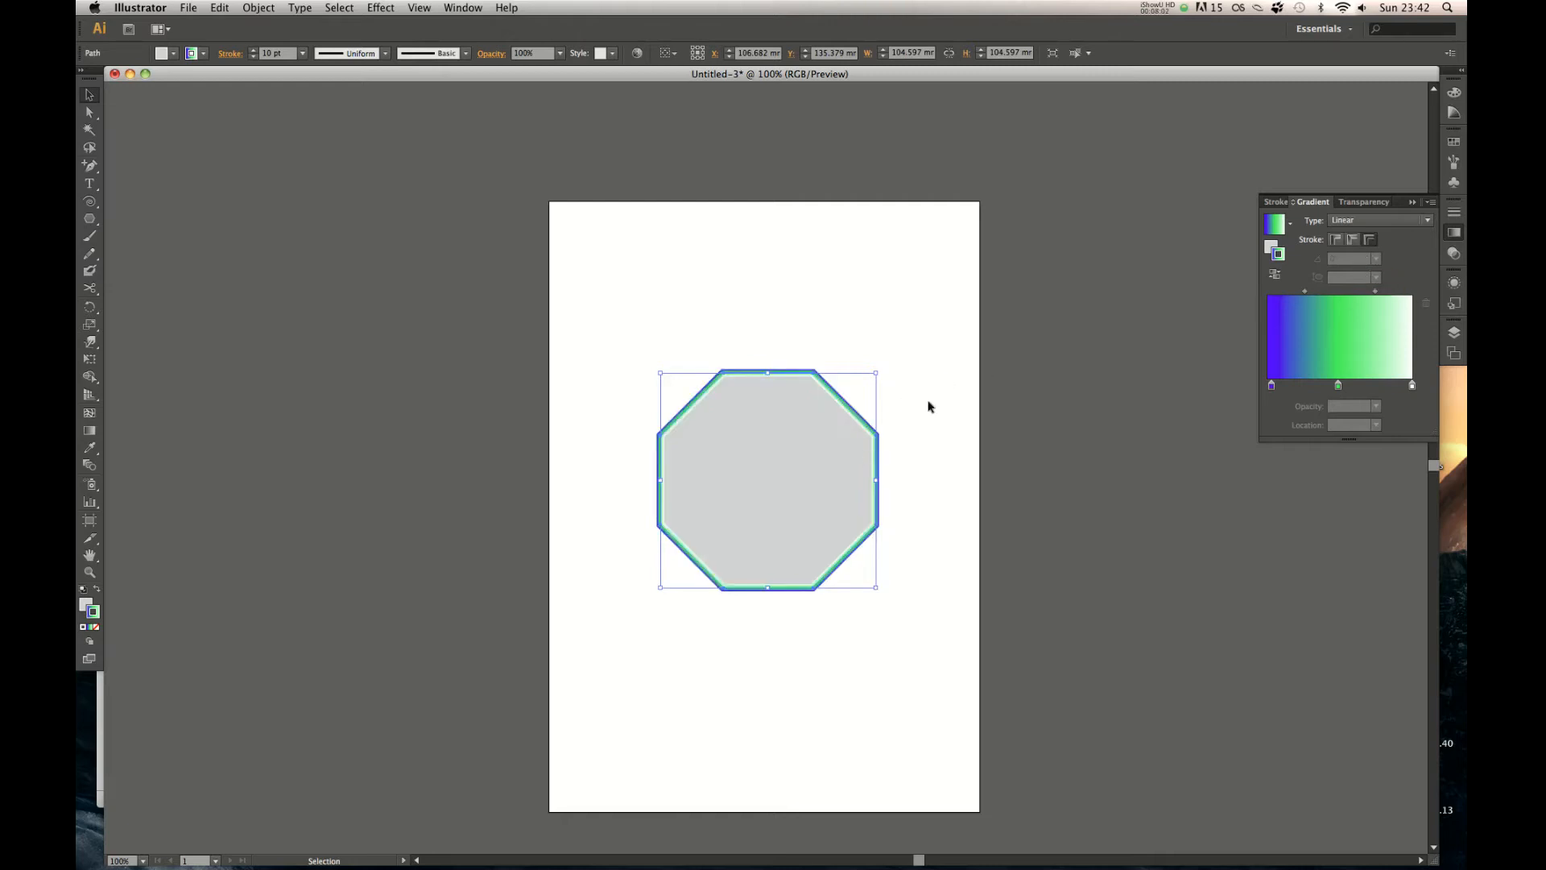
{"action": "left_click", "coordinate": [1056, 392]}
{"action": "left_click_drag", "start_coordinate": [1033, 261], "coordinate": [700, 611]}
{"action": "left_click", "coordinate": [961, 456]}
{"action": "left_click_drag", "start_coordinate": [979, 259], "coordinate": [622, 645]}
Fill the octagon with the blue-green-white linear gradient and redirect it diagonally from lower left to upper right with the Gradient tool
{"action": "left_click", "coordinate": [87, 608]}
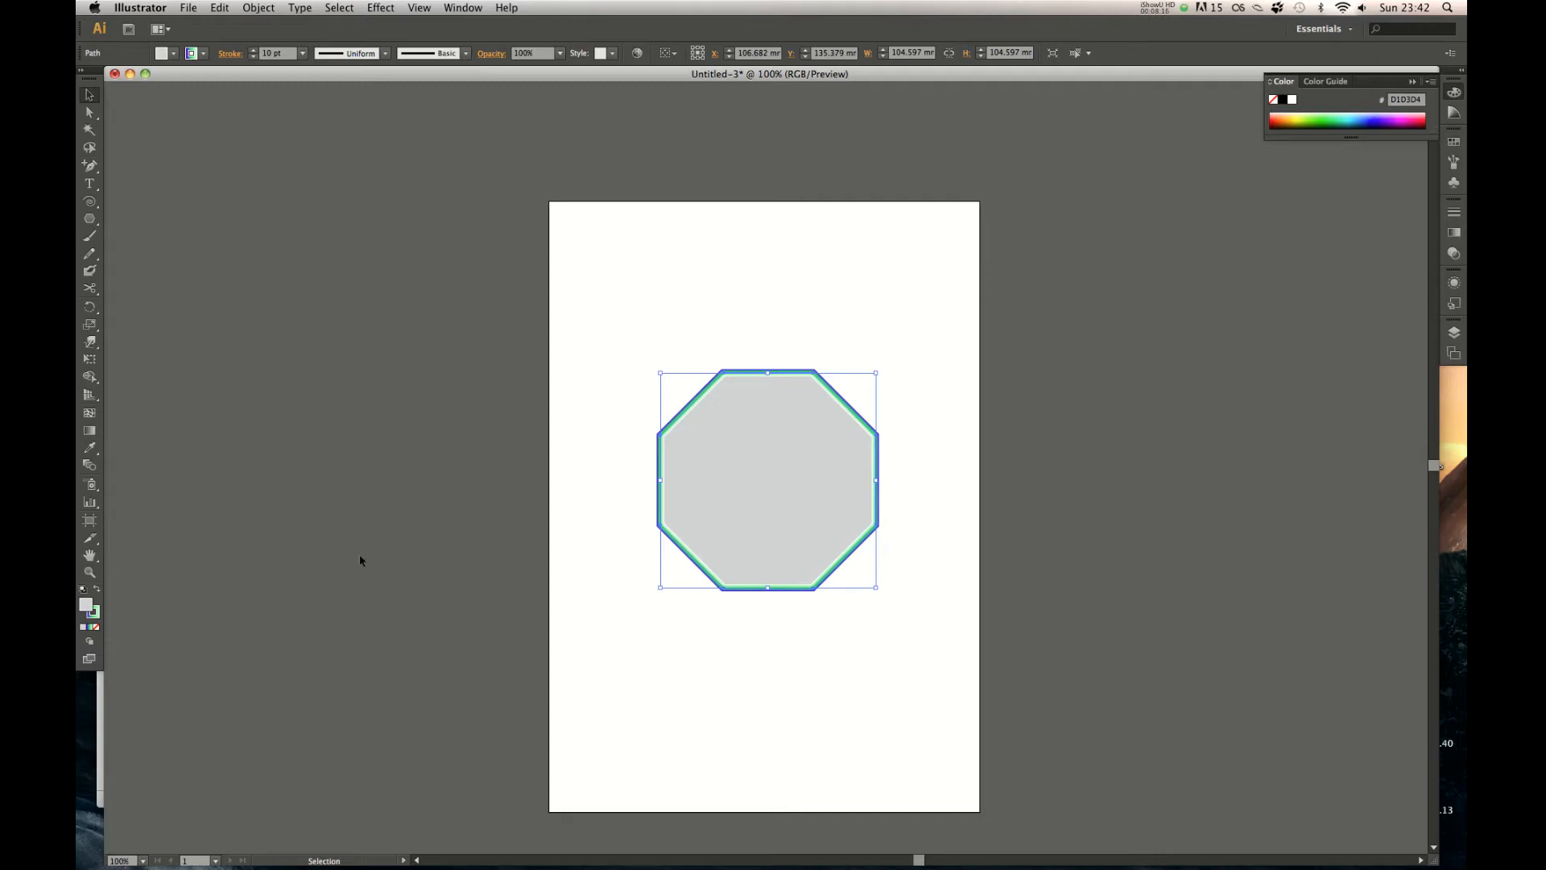
{"action": "left_click", "coordinate": [90, 628]}
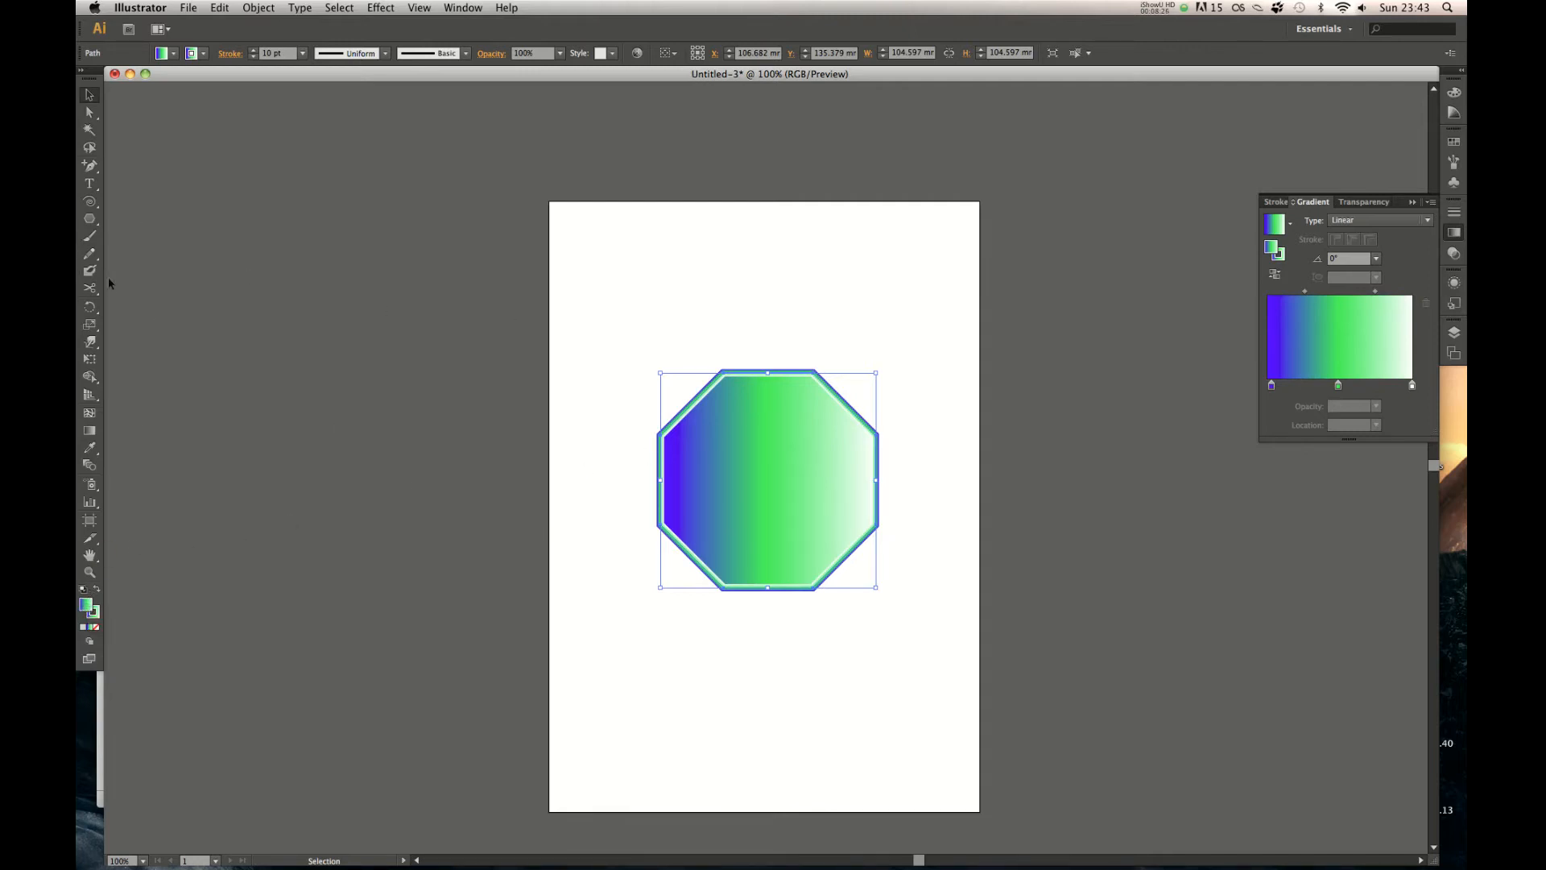
{"action": "left_click", "coordinate": [90, 431]}
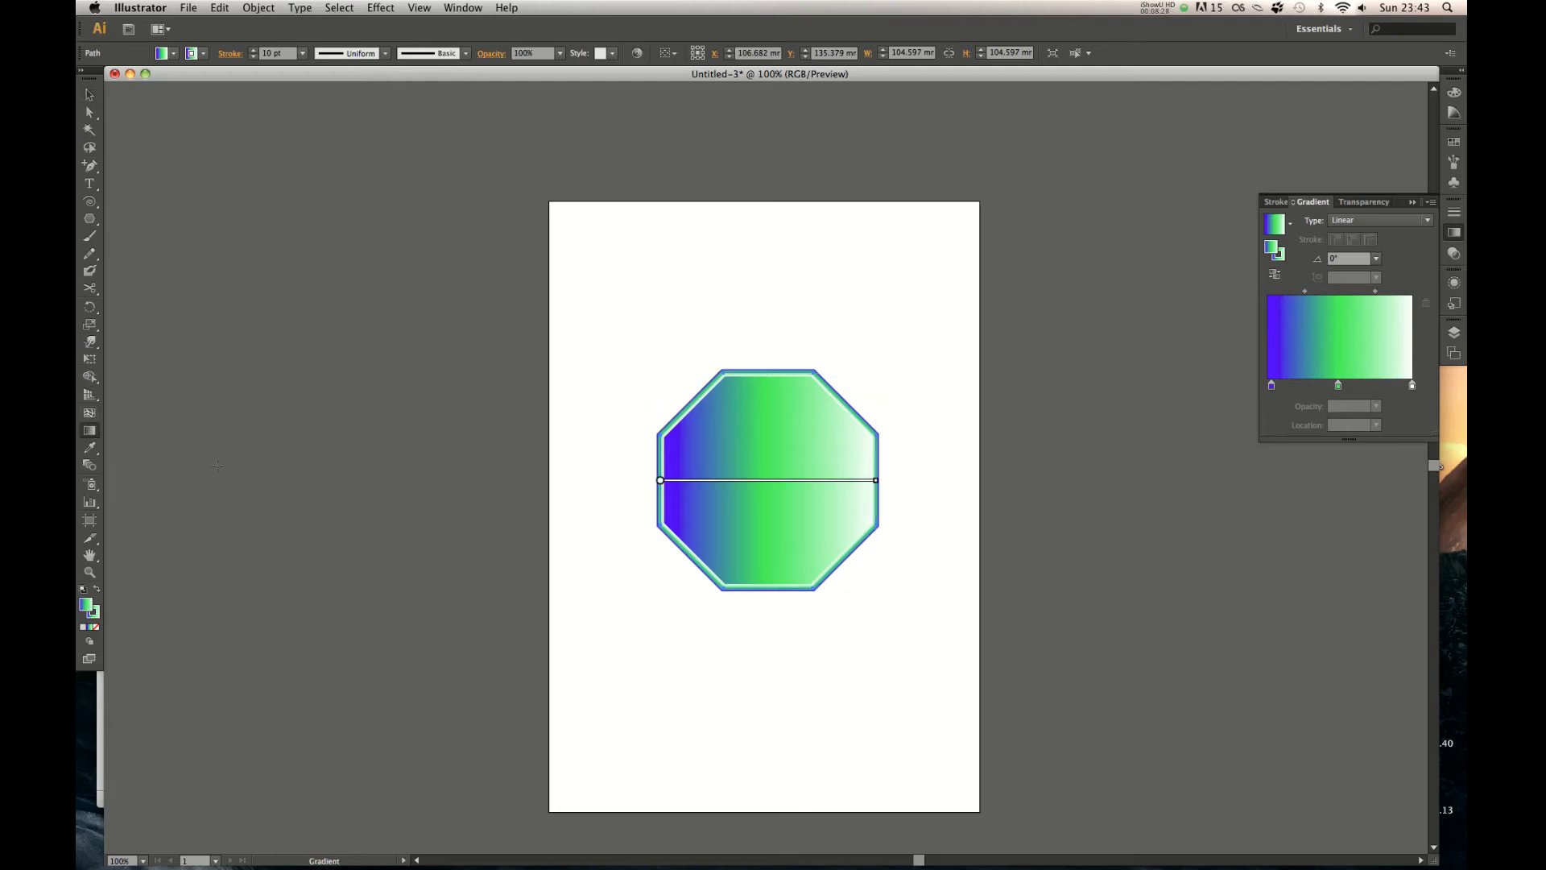
{"action": "left_click_drag", "start_coordinate": [695, 534], "coordinate": [897, 384]}
{"action": "left_click_drag", "start_coordinate": [718, 424], "coordinate": [851, 572]}
{"action": "left_click_drag", "start_coordinate": [866, 439], "coordinate": [727, 586]}
{"action": "left_click_drag", "start_coordinate": [715, 418], "coordinate": [791, 506]}
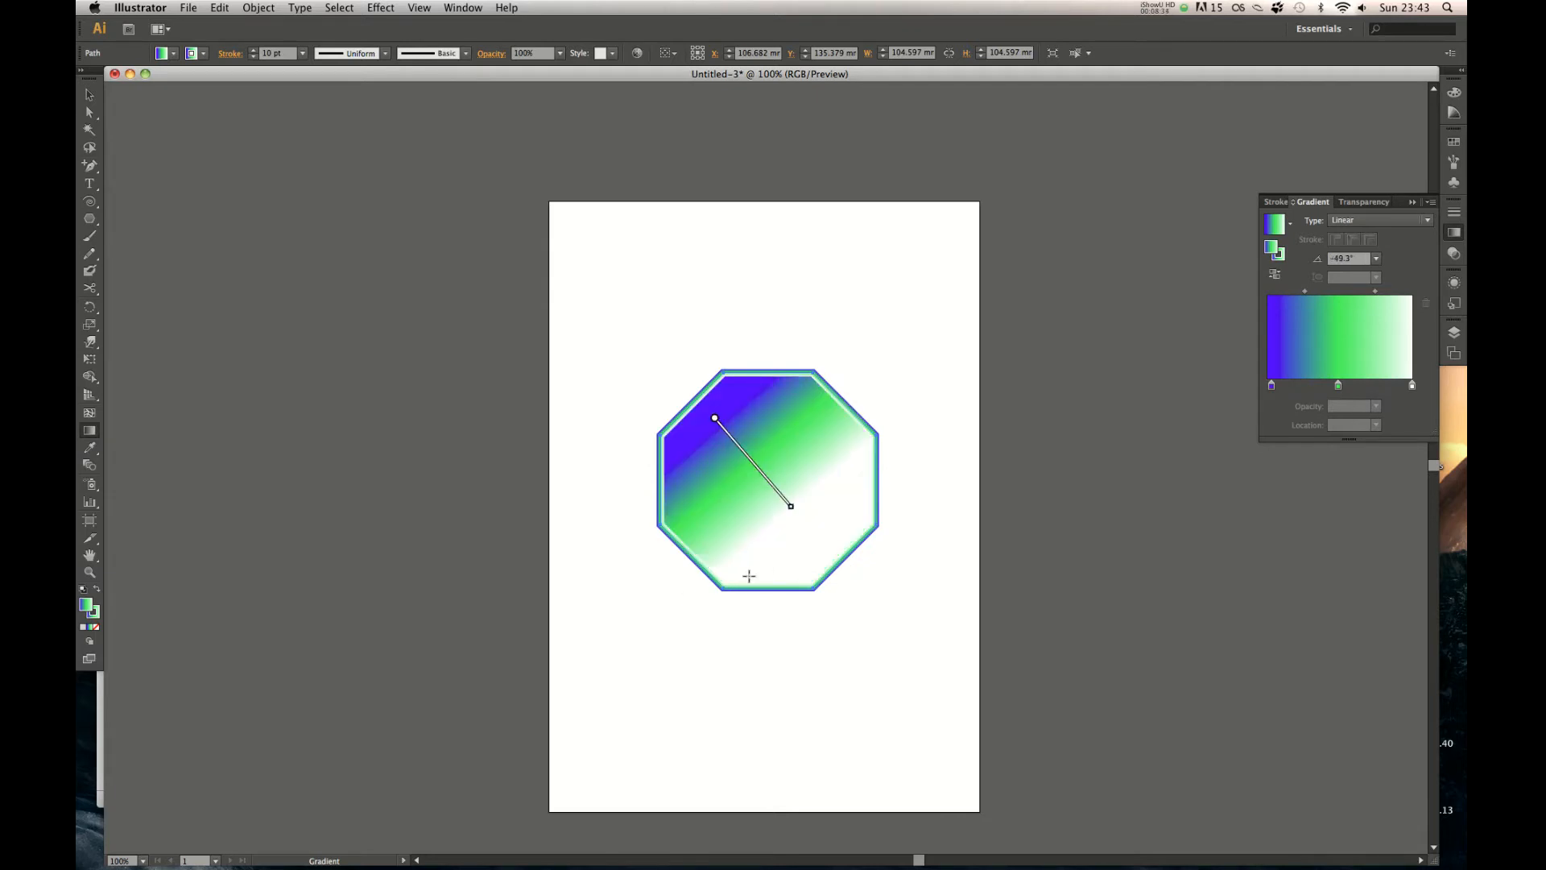
{"action": "left_click_drag", "start_coordinate": [687, 558], "coordinate": [862, 387]}
Make the fill gradient radial, enlarge and rotate it, shift its centre to the octagon's lower right and move the green stop outward
{"action": "left_click", "coordinate": [1378, 220]}
{"action": "left_click", "coordinate": [1369, 234]}
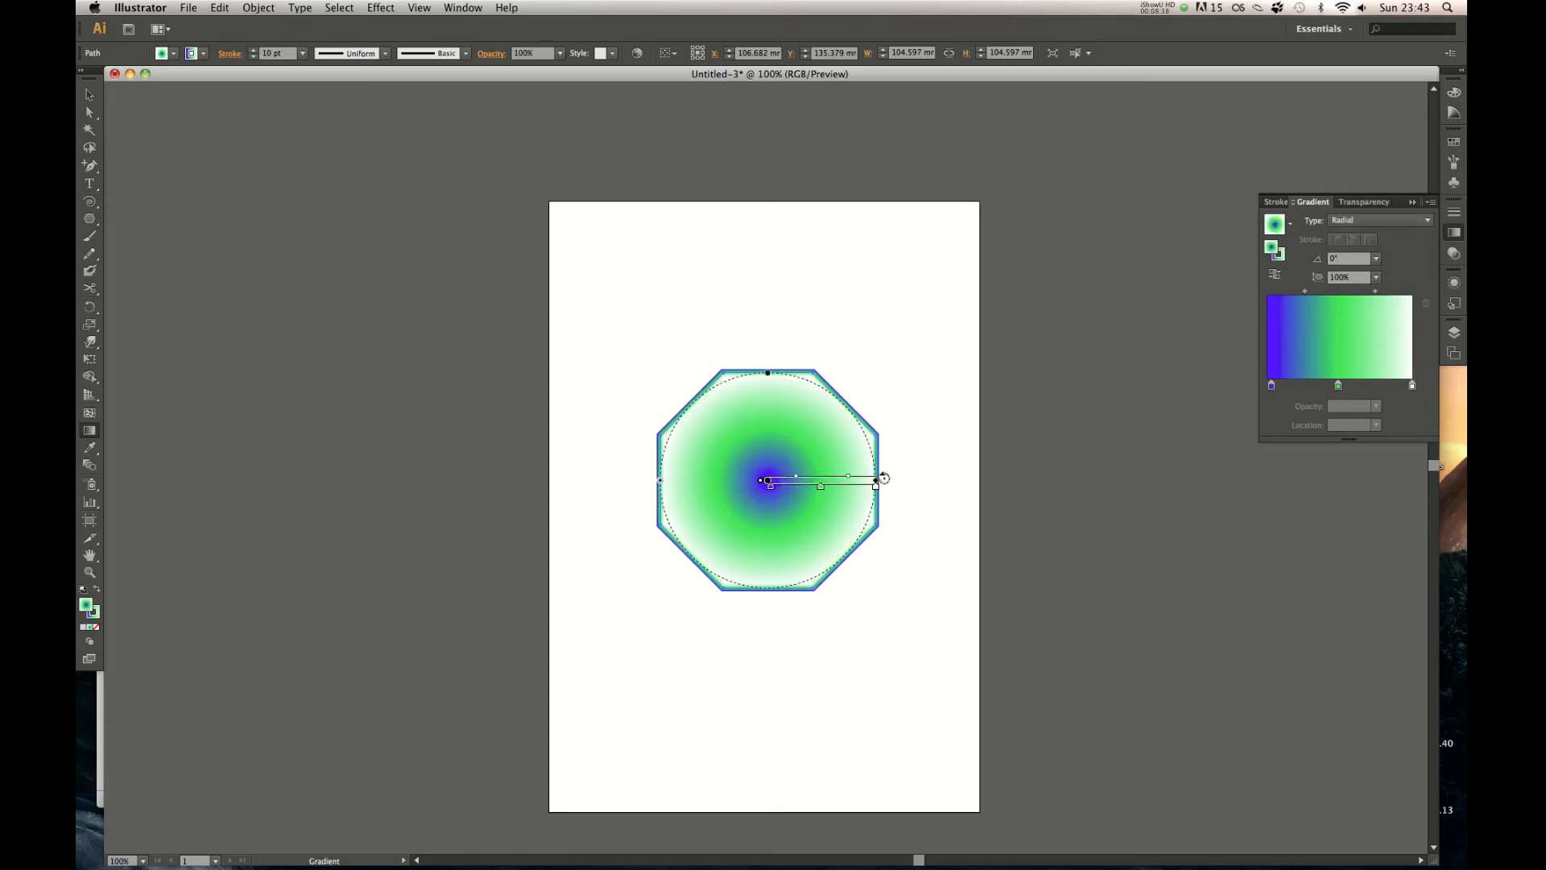
{"action": "mouse_move", "coordinate": [877, 487]}
{"action": "left_mouse_down"}
{"action": "mouse_move", "coordinate": [800, 494]}
{"action": "mouse_move", "coordinate": [938, 480]}
{"action": "mouse_move", "coordinate": [944, 523]}
{"action": "mouse_move", "coordinate": [902, 602]}
{"action": "left_mouse_up"}
{"action": "left_click_drag", "start_coordinate": [772, 480], "coordinate": [823, 531]}
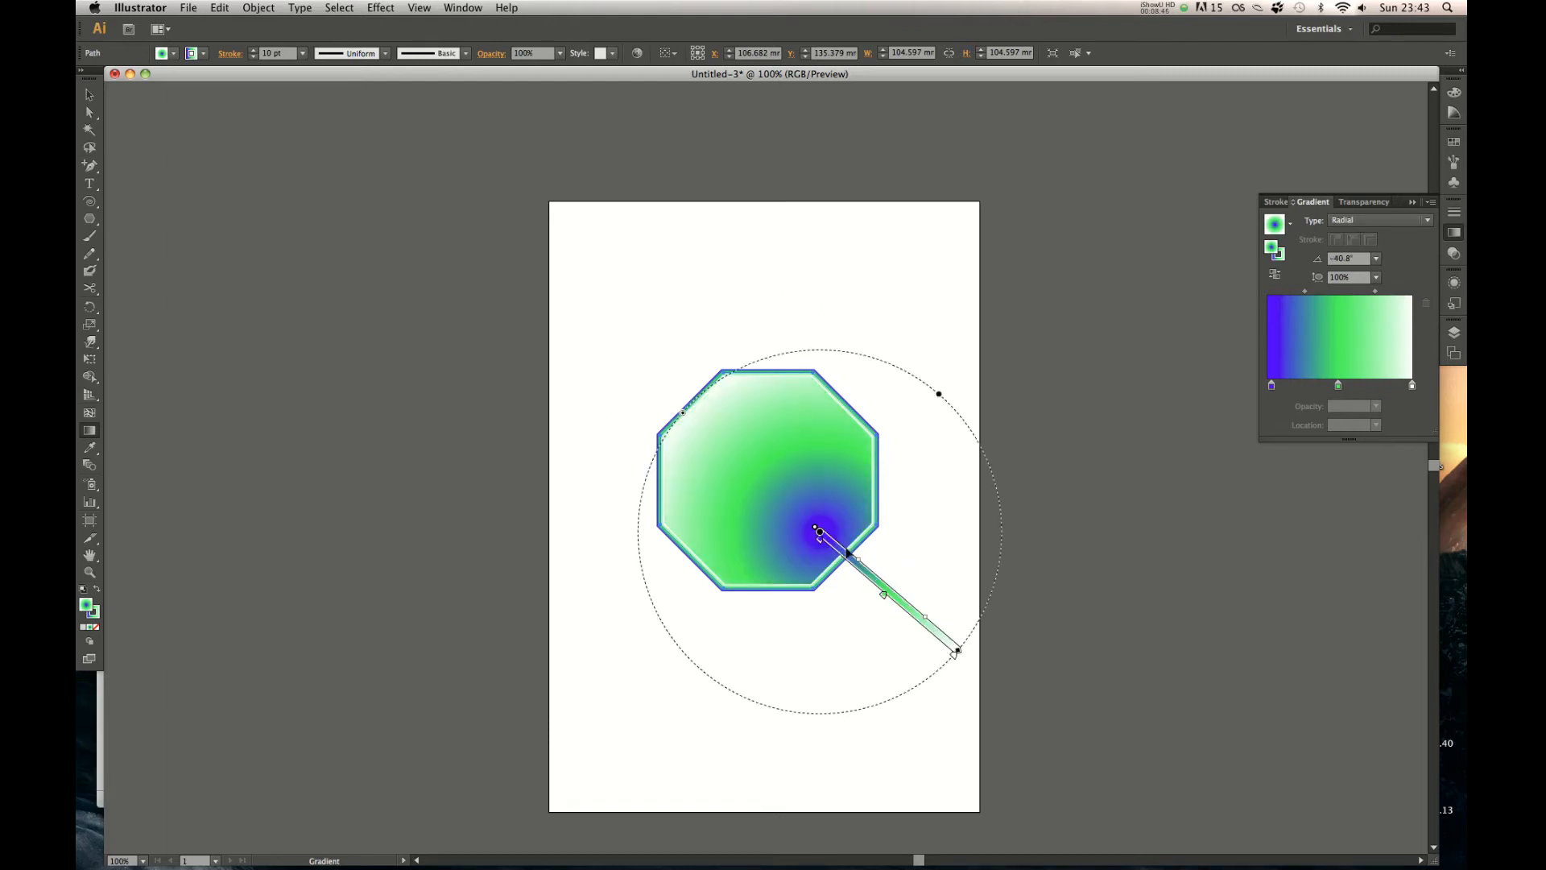
{"action": "mouse_move", "coordinate": [888, 598]}
{"action": "left_mouse_down"}
{"action": "mouse_move", "coordinate": [871, 587]}
{"action": "mouse_move", "coordinate": [941, 638]}
{"action": "left_mouse_up"}
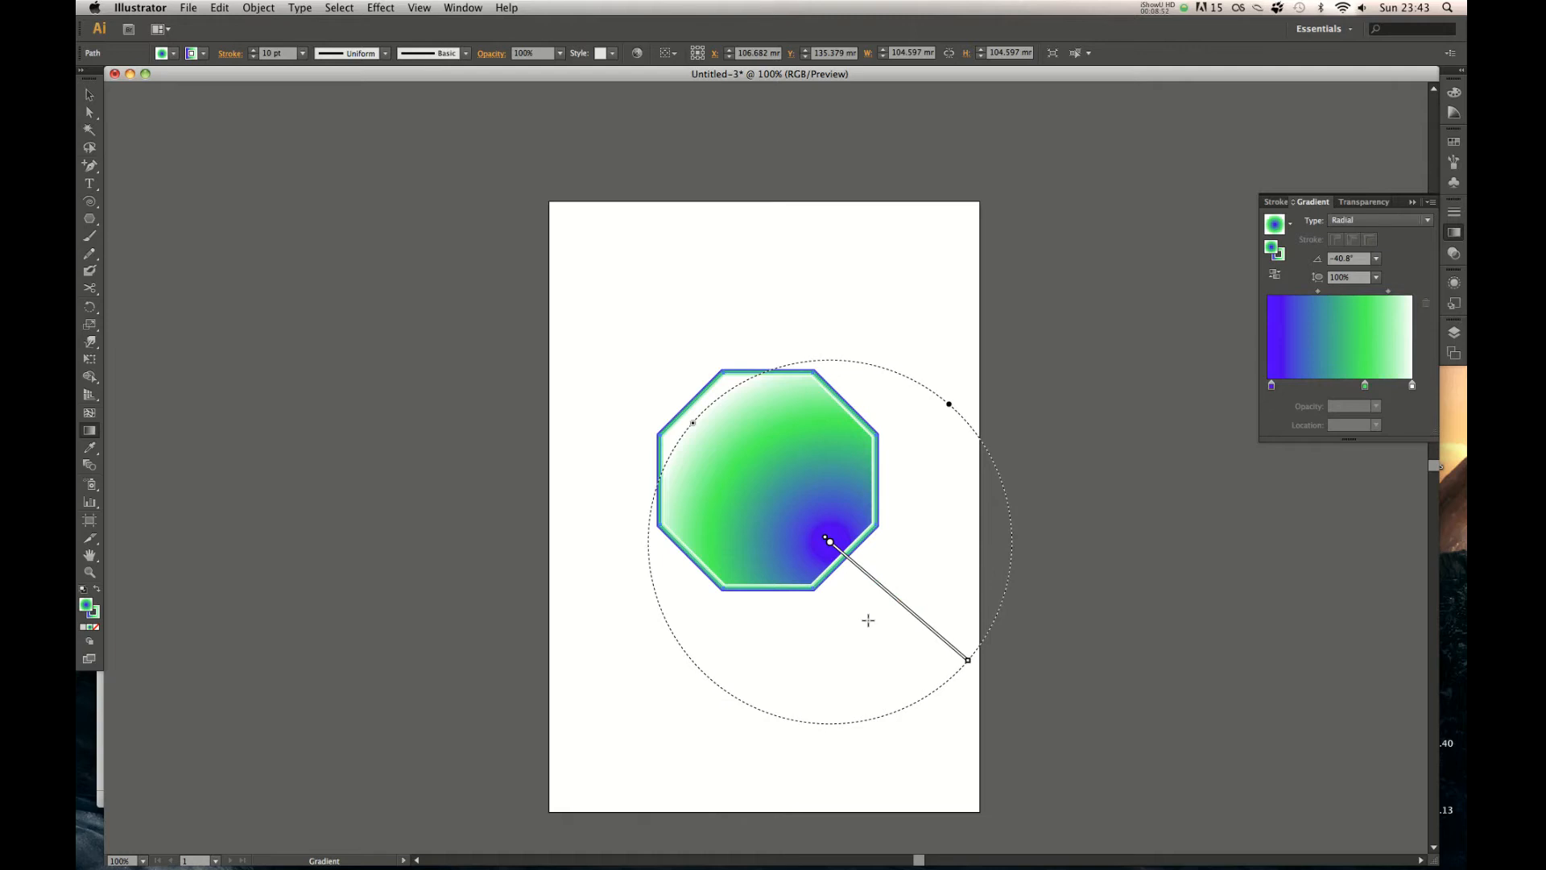
Reselect the octagon and cycle its fill through none and gradient to solid light grey D1D3D4
{"action": "key", "text": "v"}
{"action": "left_click", "coordinate": [843, 616]}
{"action": "left_click_drag", "start_coordinate": [941, 283], "coordinate": [702, 576]}
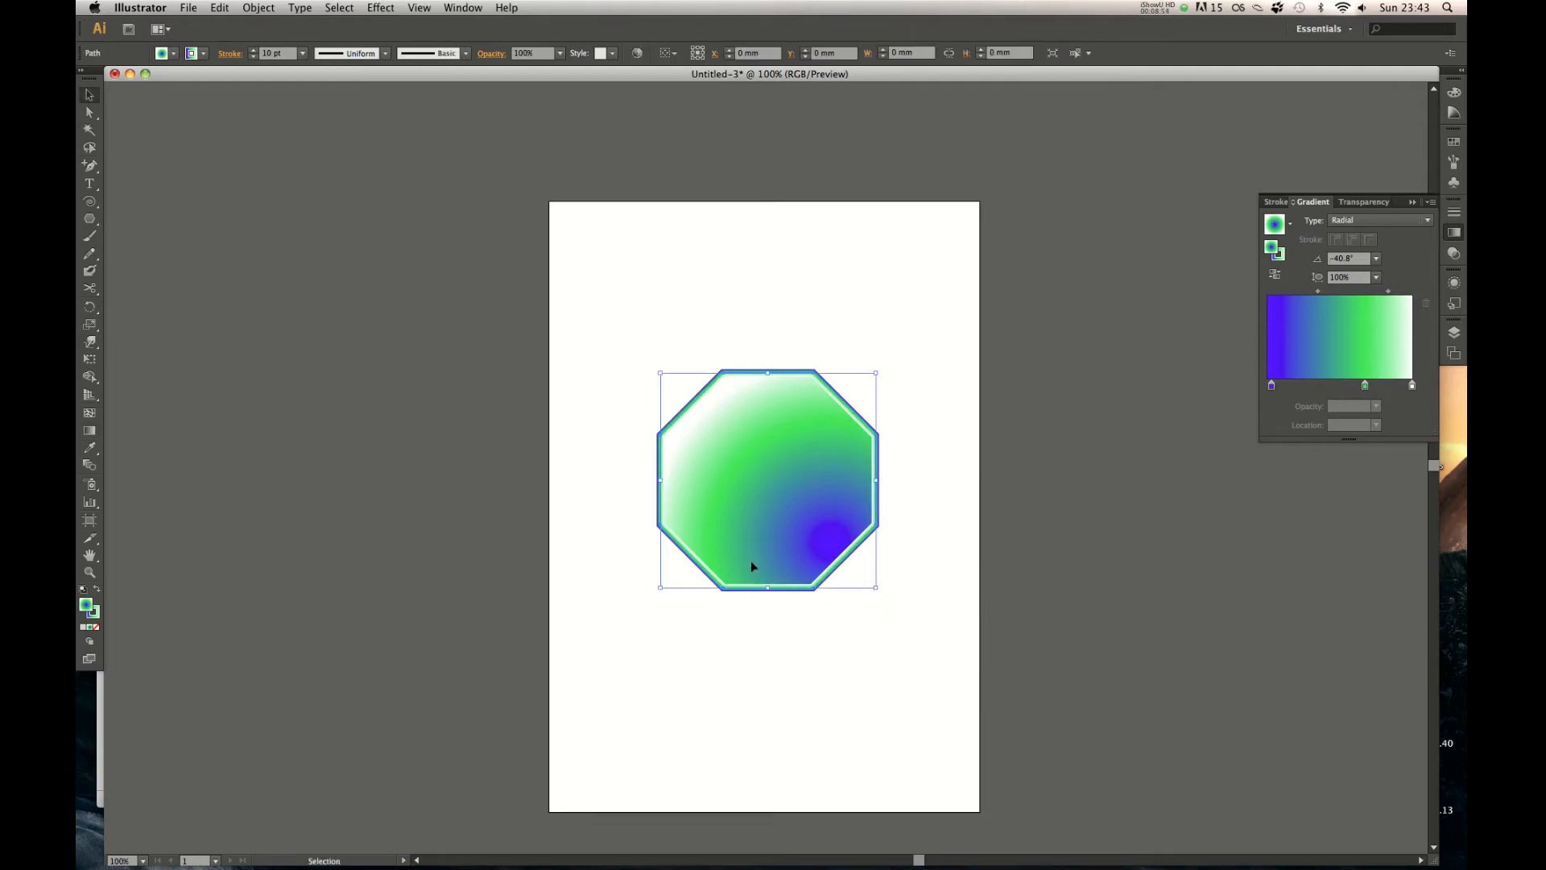
{"action": "left_click", "coordinate": [96, 628]}
{"action": "left_click", "coordinate": [89, 626]}
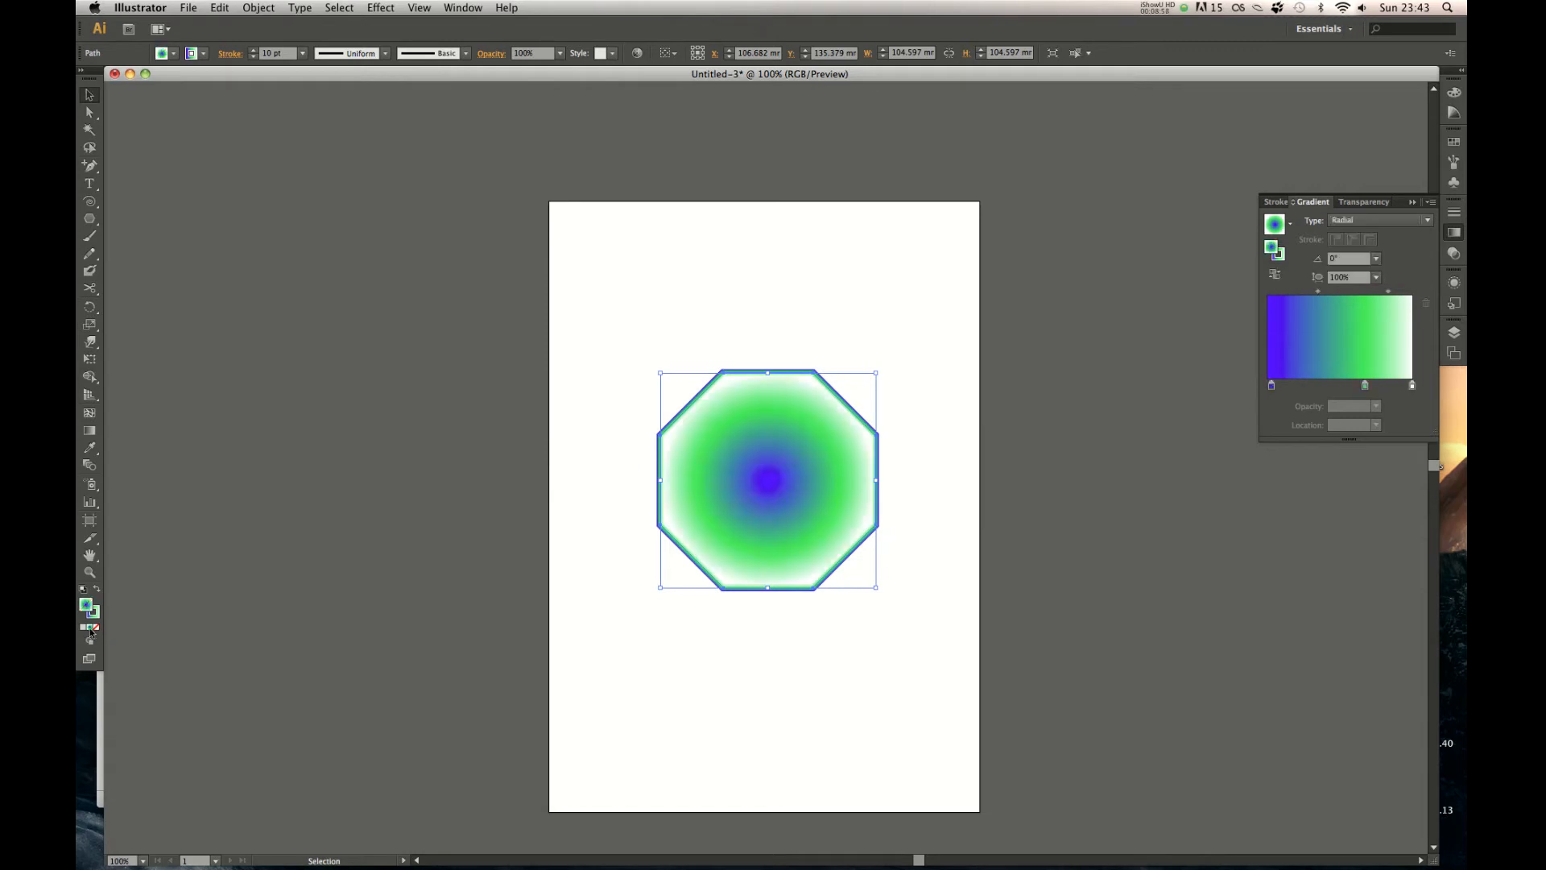
{"action": "left_click", "coordinate": [83, 626]}
{"action": "left_click", "coordinate": [349, 598]}
{"action": "left_click_drag", "start_coordinate": [948, 266], "coordinate": [708, 419]}
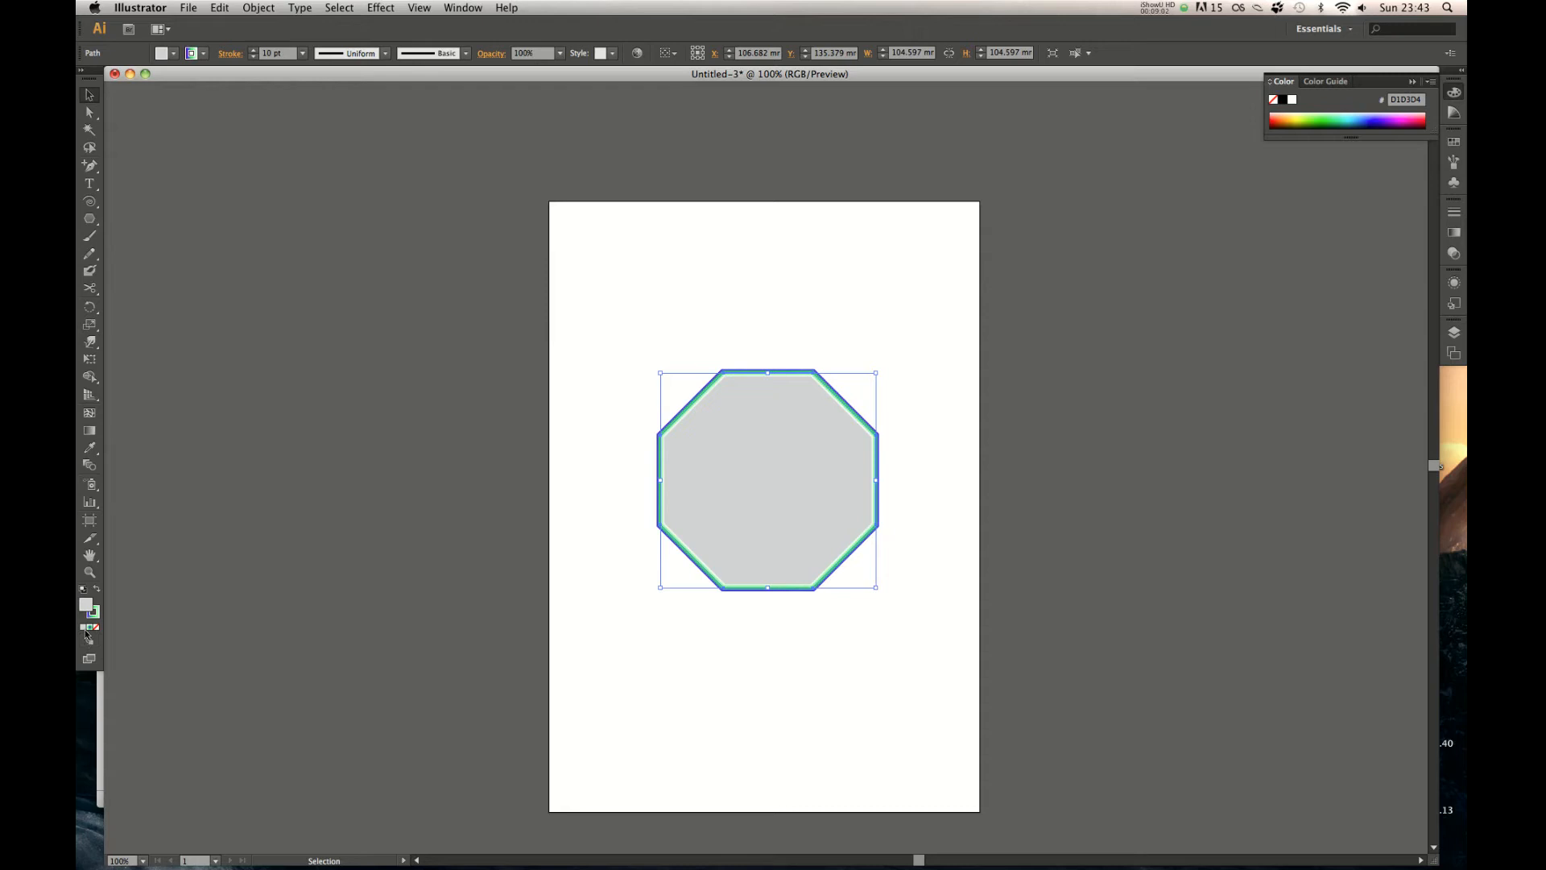
Delete the octagon from the artboard
{"action": "left_click", "coordinate": [411, 579]}
{"action": "left_click_drag", "start_coordinate": [884, 294], "coordinate": [683, 538]}
{"action": "key", "text": "Delete"}
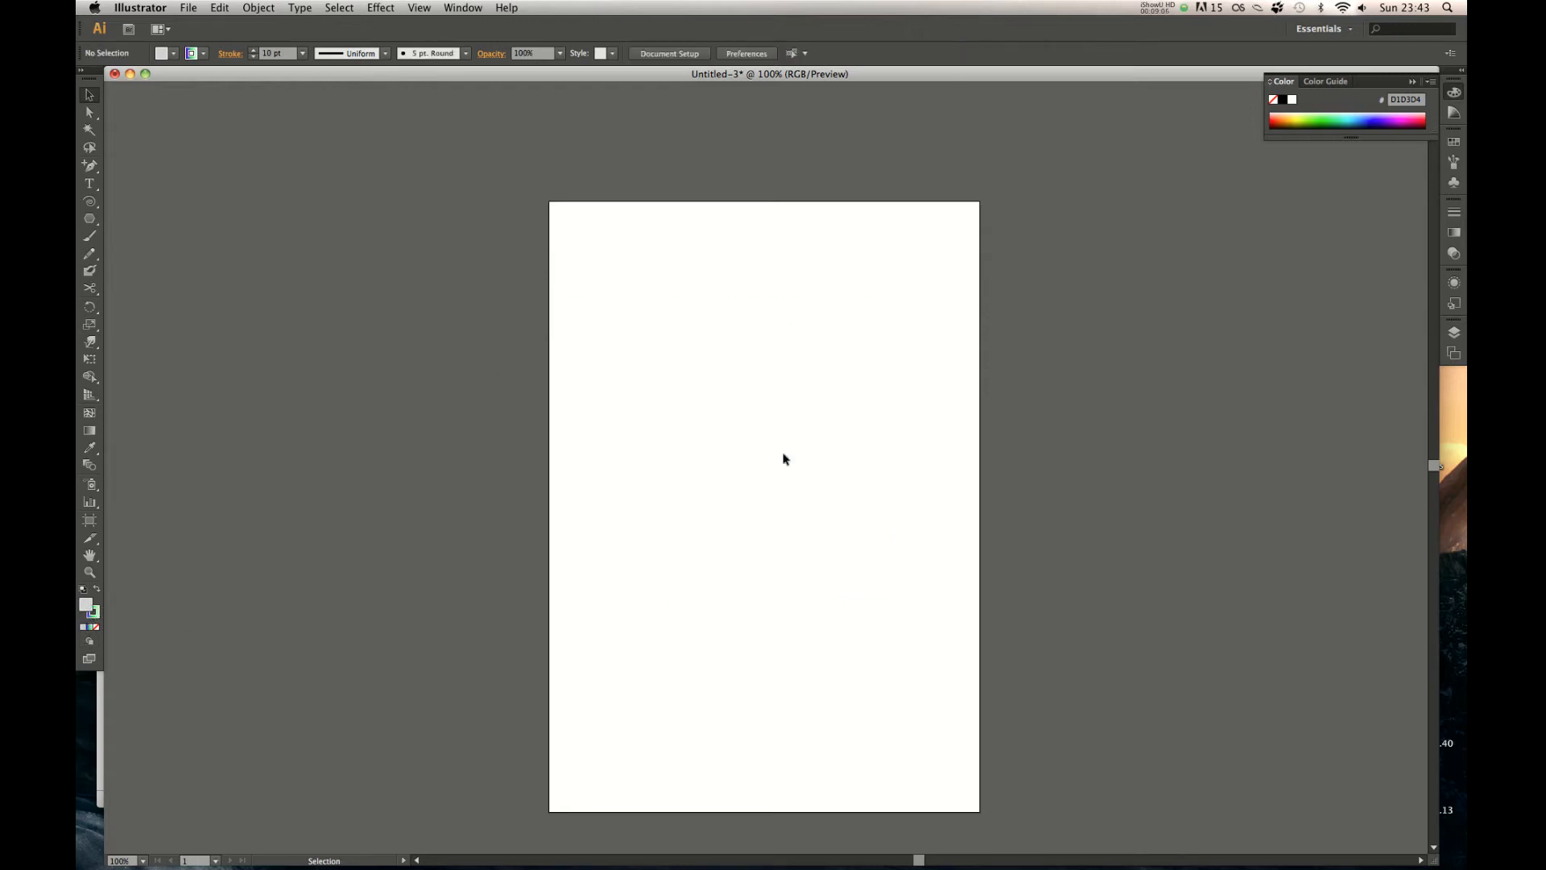
Paint a zigzag stroke about 135 mm wide and 166 mm high down the page with the Paintbrush and select it
{"action": "left_click", "coordinate": [90, 237]}
{"action": "mouse_move", "coordinate": [618, 377]}
{"action": "left_mouse_down"}
{"action": "mouse_move", "coordinate": [622, 508]}
{"action": "mouse_move", "coordinate": [699, 549]}
{"action": "mouse_move", "coordinate": [717, 630]}
{"action": "mouse_move", "coordinate": [893, 617]}
{"action": "left_mouse_up"}
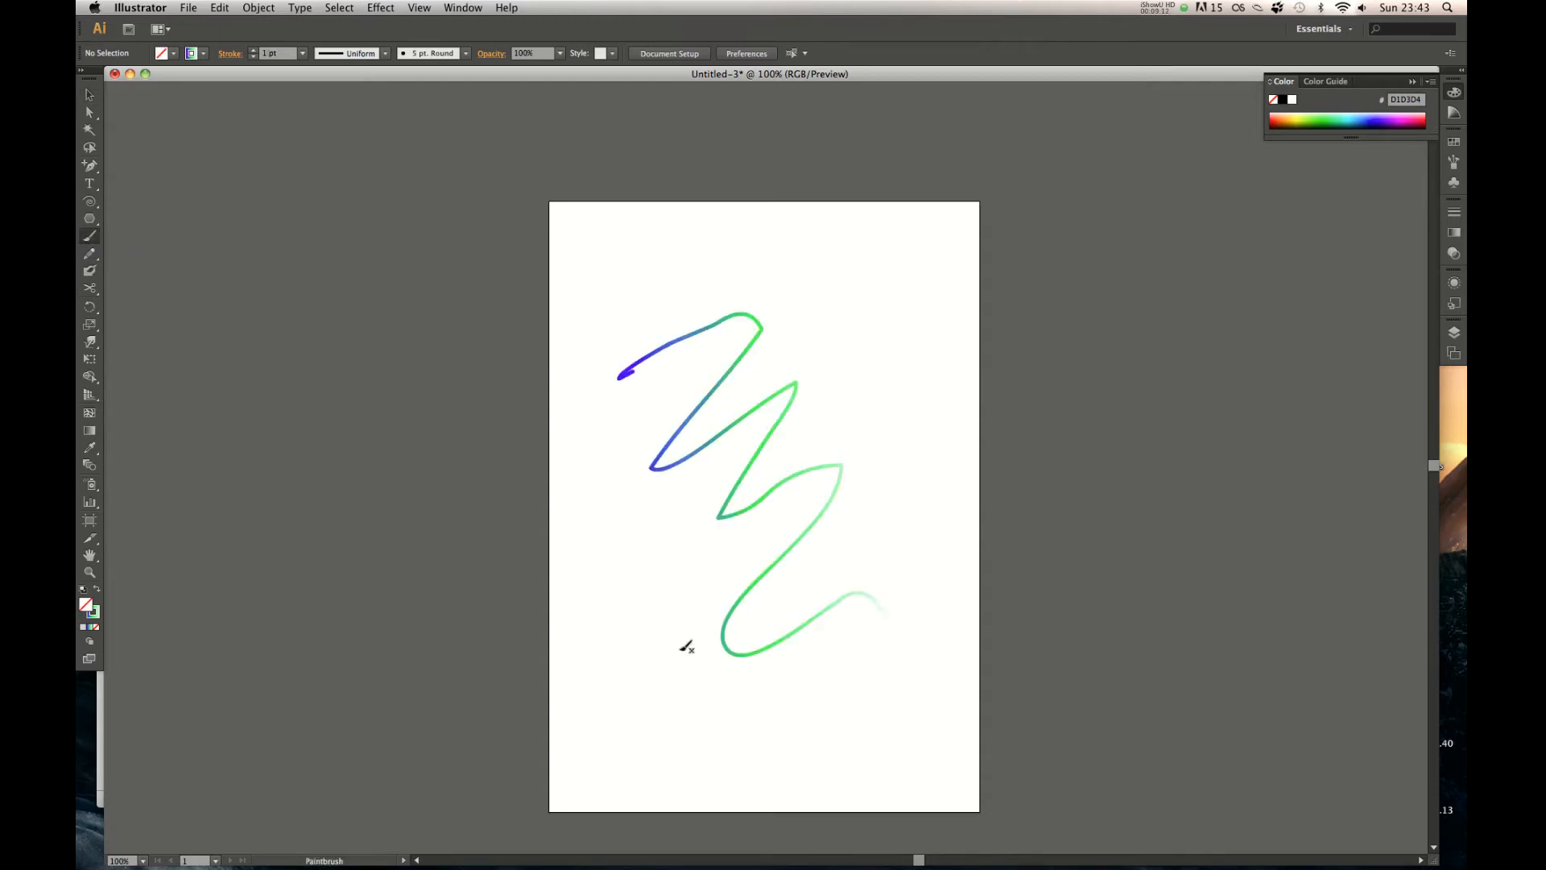
{"action": "key", "text": "v"}
{"action": "left_click_drag", "start_coordinate": [926, 254], "coordinate": [592, 622]}
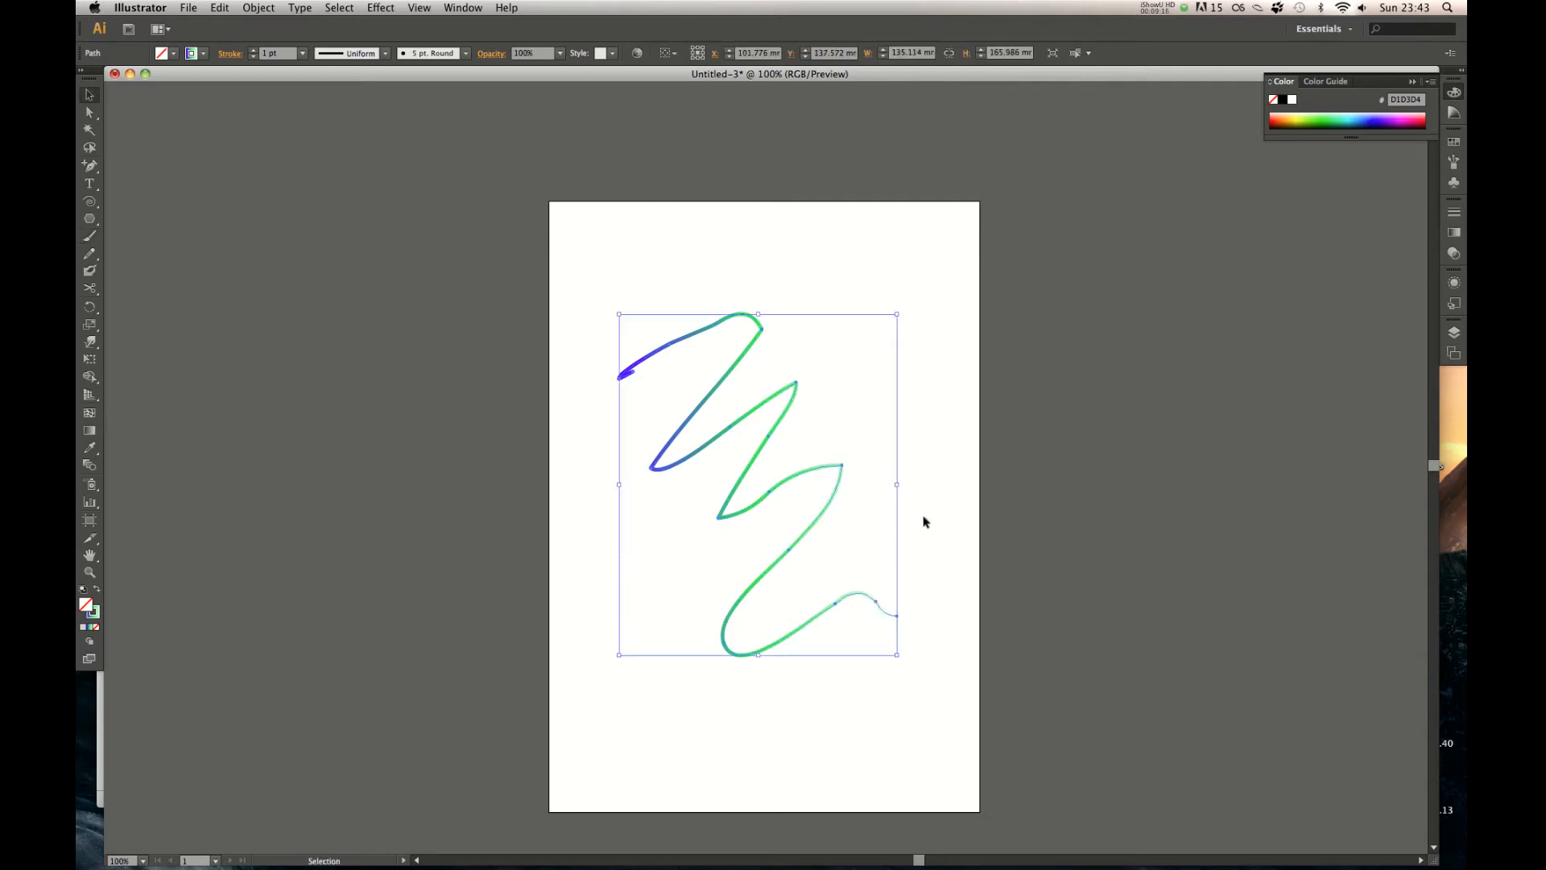
Apply the elongated-hexagon width profile to the zigzag stroke and replace it with Width Profile 5
{"action": "left_click", "coordinate": [385, 53]}
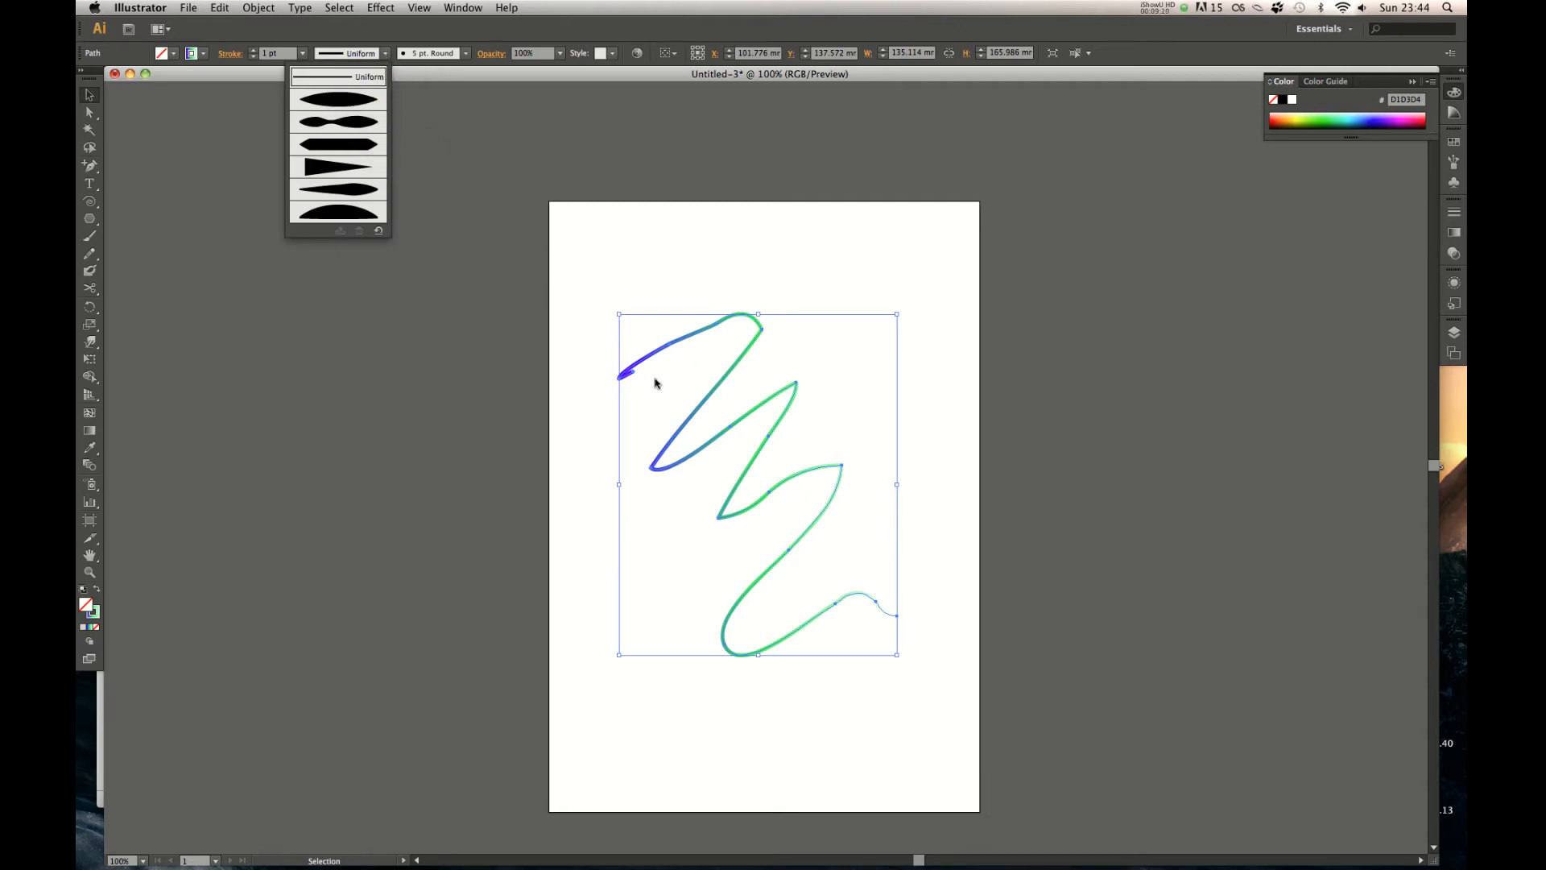
{"action": "left_click", "coordinate": [338, 153]}
{"action": "left_click", "coordinate": [369, 276]}
{"action": "left_click_drag", "start_coordinate": [924, 228], "coordinate": [537, 738]}
{"action": "left_click", "coordinate": [392, 55]}
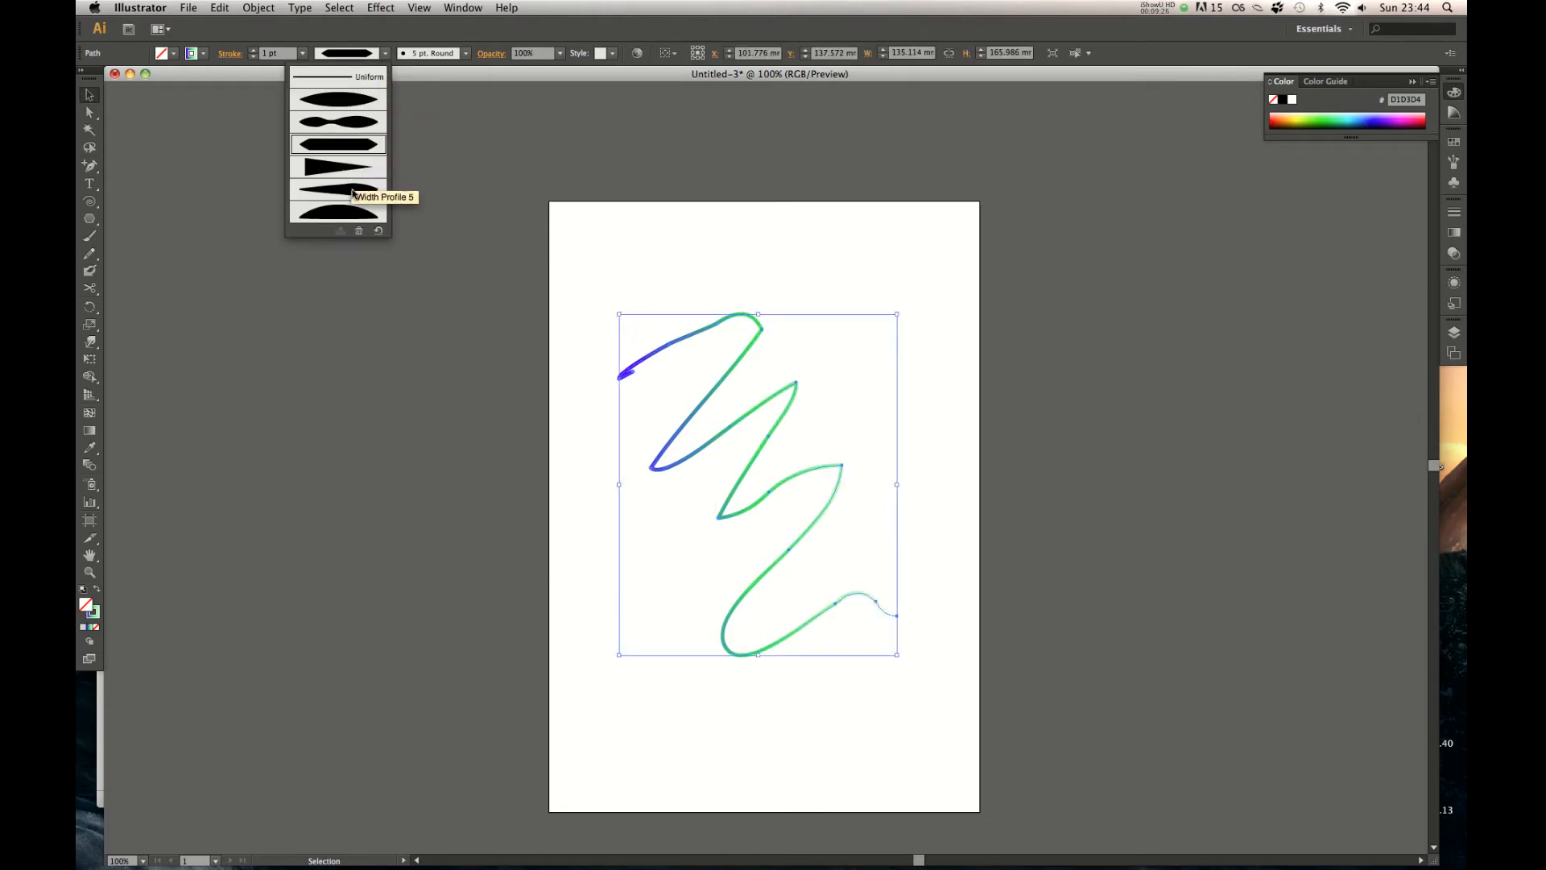
{"action": "left_click", "coordinate": [354, 198]}
{"action": "mouse_move", "coordinate": [528, 218]}
{"action": "left_mouse_down"}
{"action": "mouse_move", "coordinate": [822, 615]}
{"action": "mouse_move", "coordinate": [927, 714]}
{"action": "left_mouse_up"}
Set the zigzag's stroke weight to 16 pt and reselect it
{"action": "left_click", "coordinate": [303, 54]}
{"action": "left_click", "coordinate": [323, 312]}
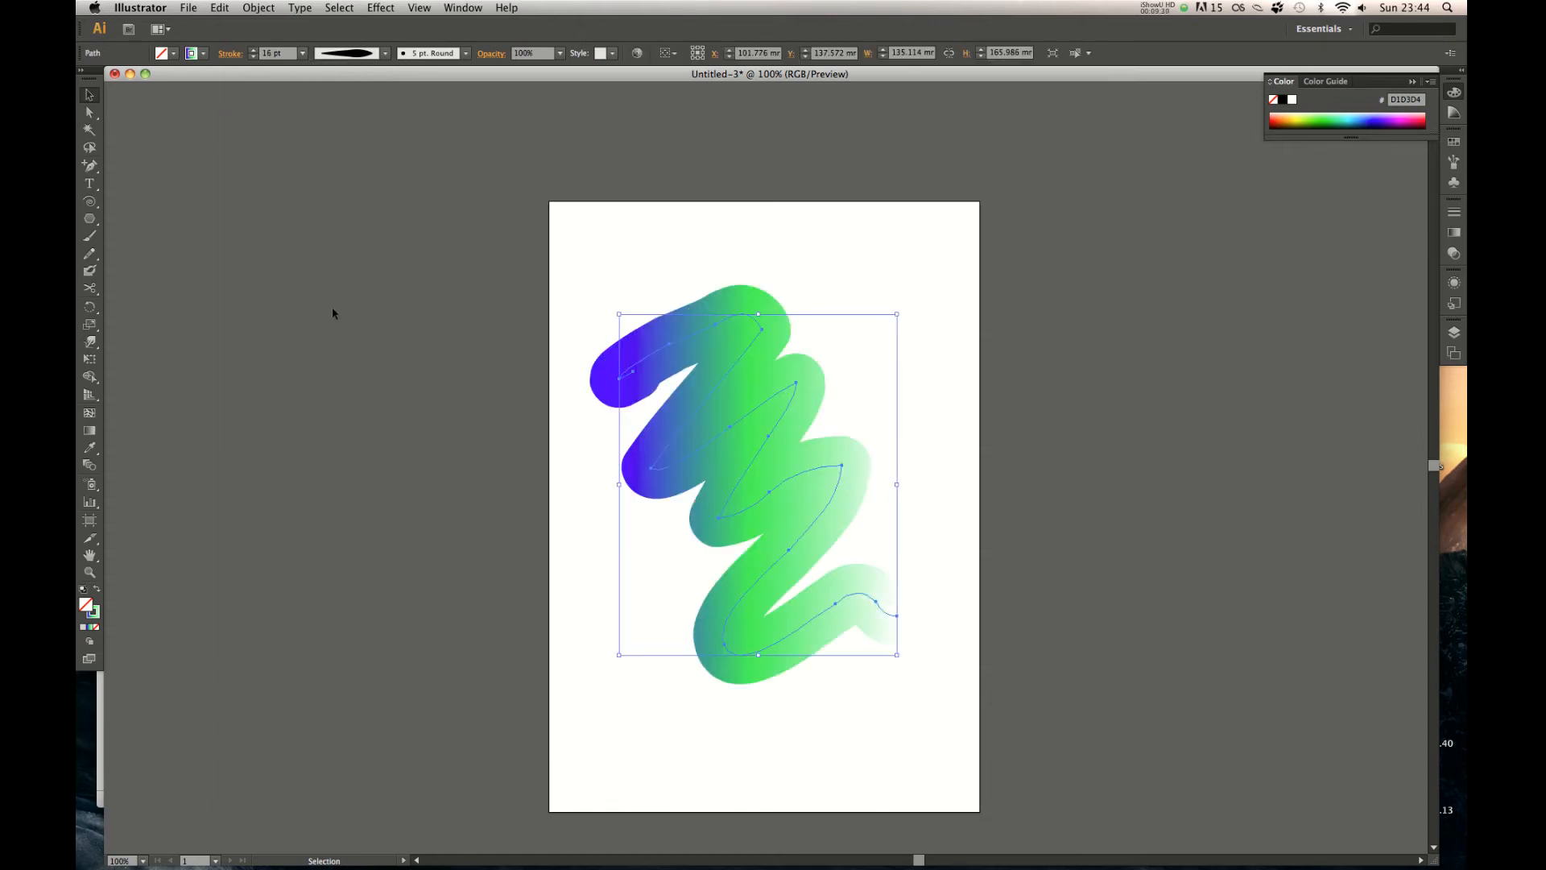
{"action": "left_click", "coordinate": [886, 518]}
{"action": "left_click_drag", "start_coordinate": [965, 251], "coordinate": [540, 710]}
Apply the rough charcoal-style brush definition to the zigzag path
{"action": "left_click", "coordinate": [466, 54]}
{"action": "left_click", "coordinate": [465, 131]}
{"action": "left_click_drag", "start_coordinate": [464, 129], "coordinate": [455, 89]}
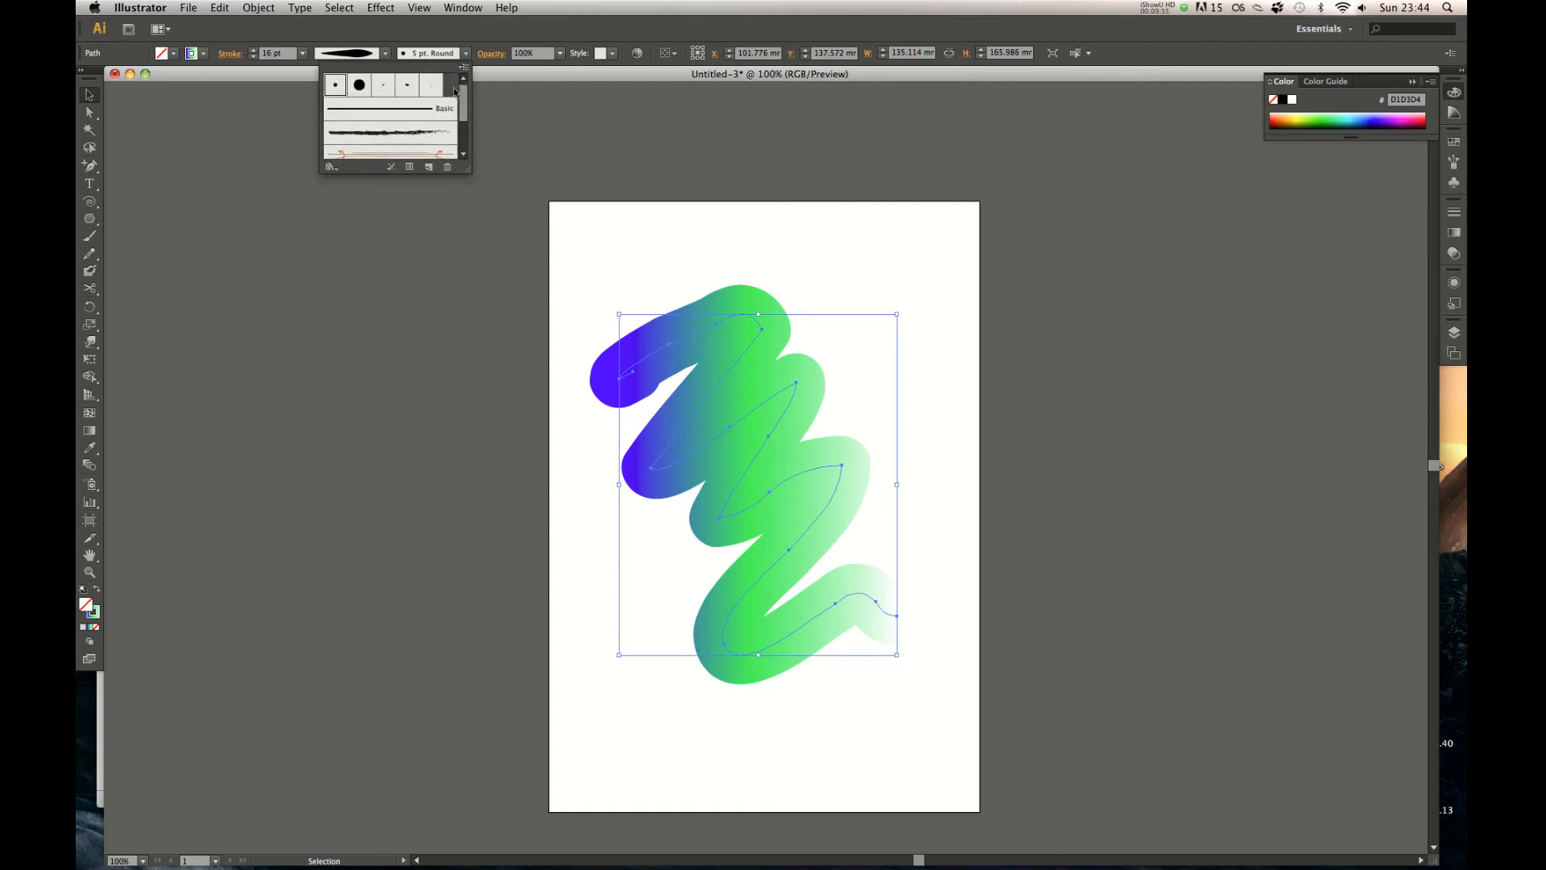
{"action": "left_click", "coordinate": [417, 140]}
{"action": "left_click", "coordinate": [991, 258]}
Select the zigzag path and delete it from the artboard
{"action": "left_click_drag", "start_coordinate": [991, 261], "coordinate": [487, 763]}
{"action": "left_click_drag", "start_coordinate": [1012, 211], "coordinate": [556, 694]}
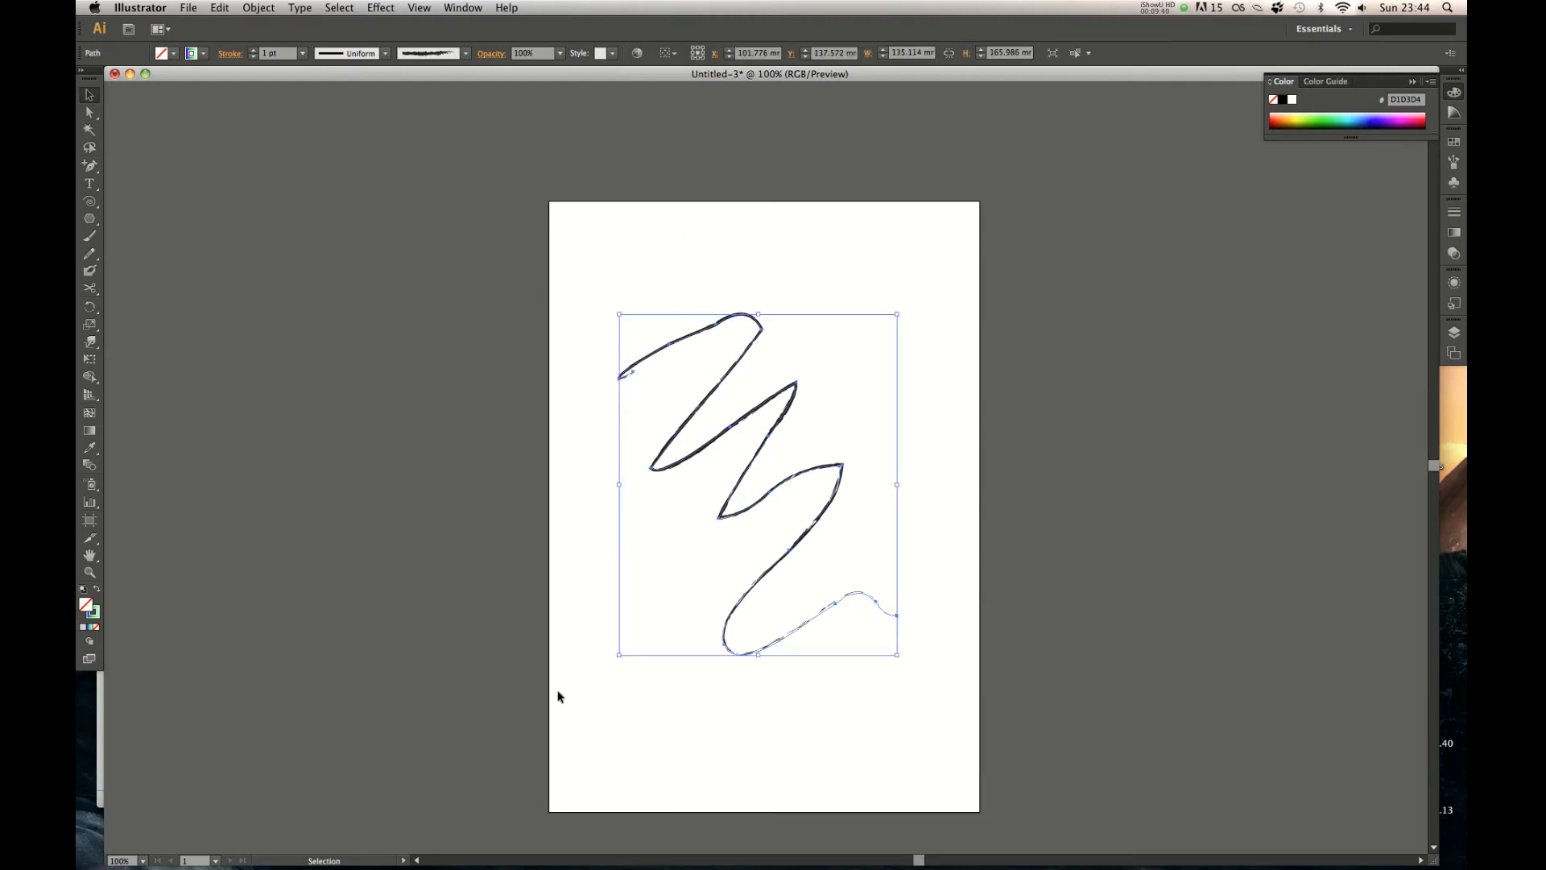
{"action": "key", "text": "Delete"}
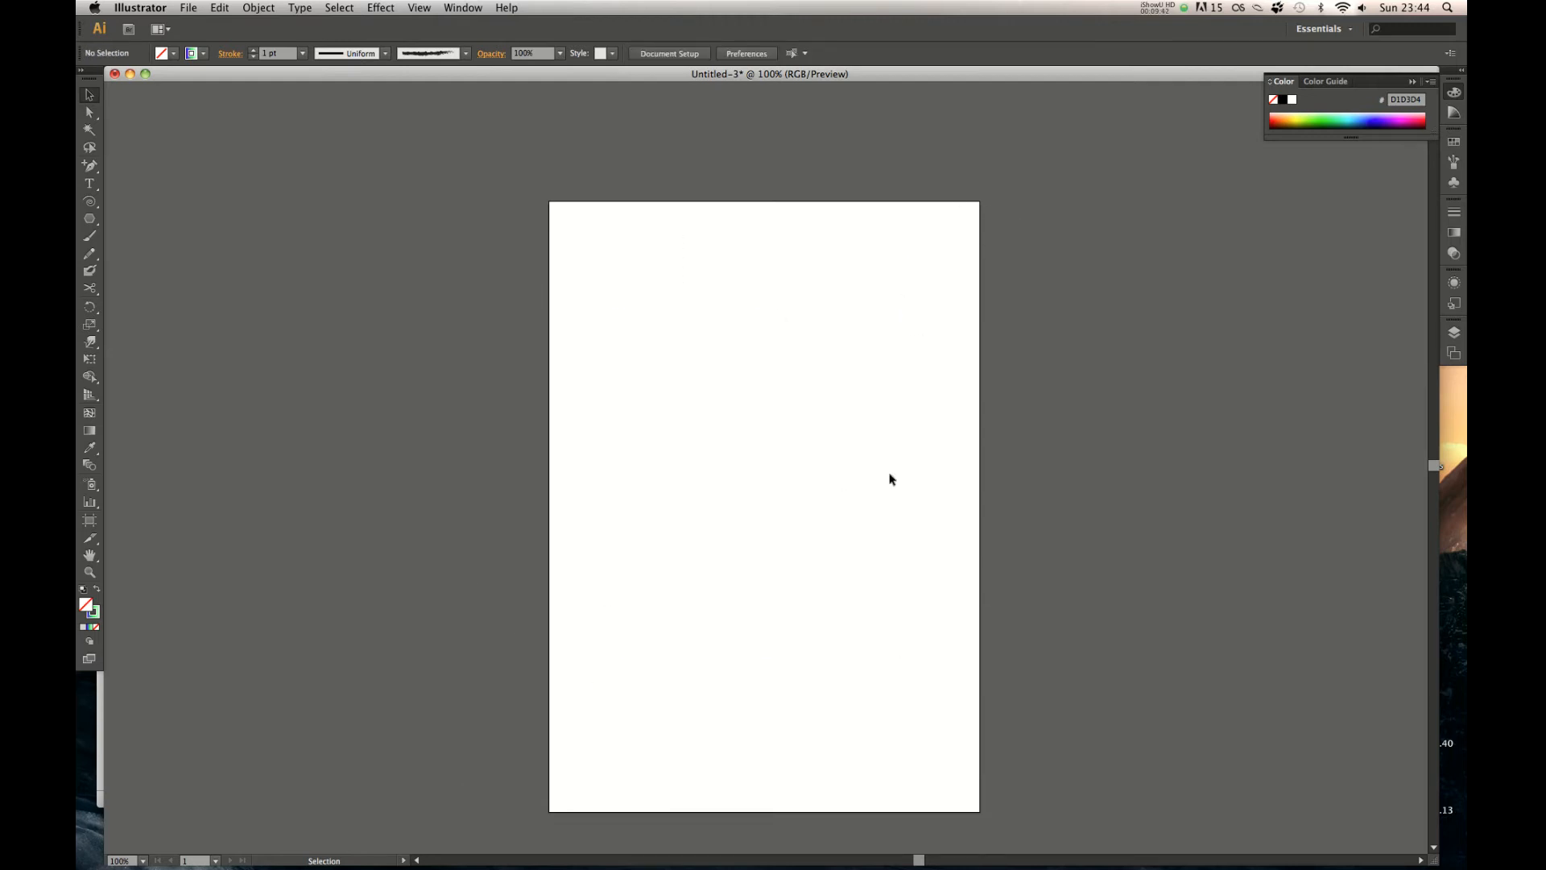
Draw an octagon about 133 mm wide and high in the upper middle of the artboard and deselect it
{"action": "left_click", "coordinate": [90, 218], "text": "alt"}
{"action": "left_click_drag", "start_coordinate": [849, 322], "coordinate": [628, 524]}
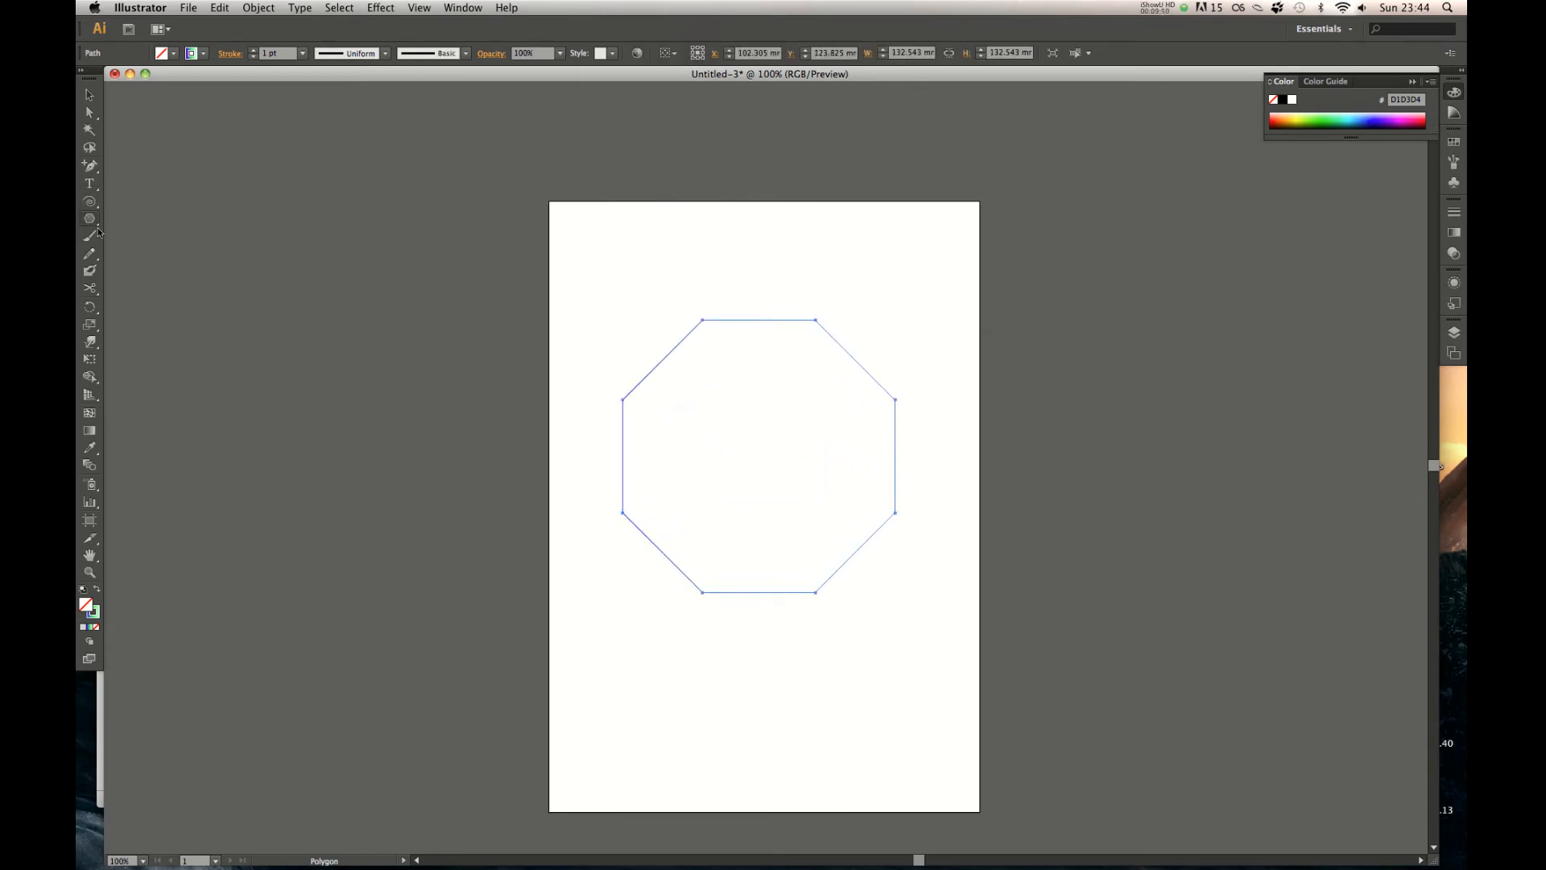
{"action": "key", "text": "v"}
{"action": "left_click", "coordinate": [332, 613]}
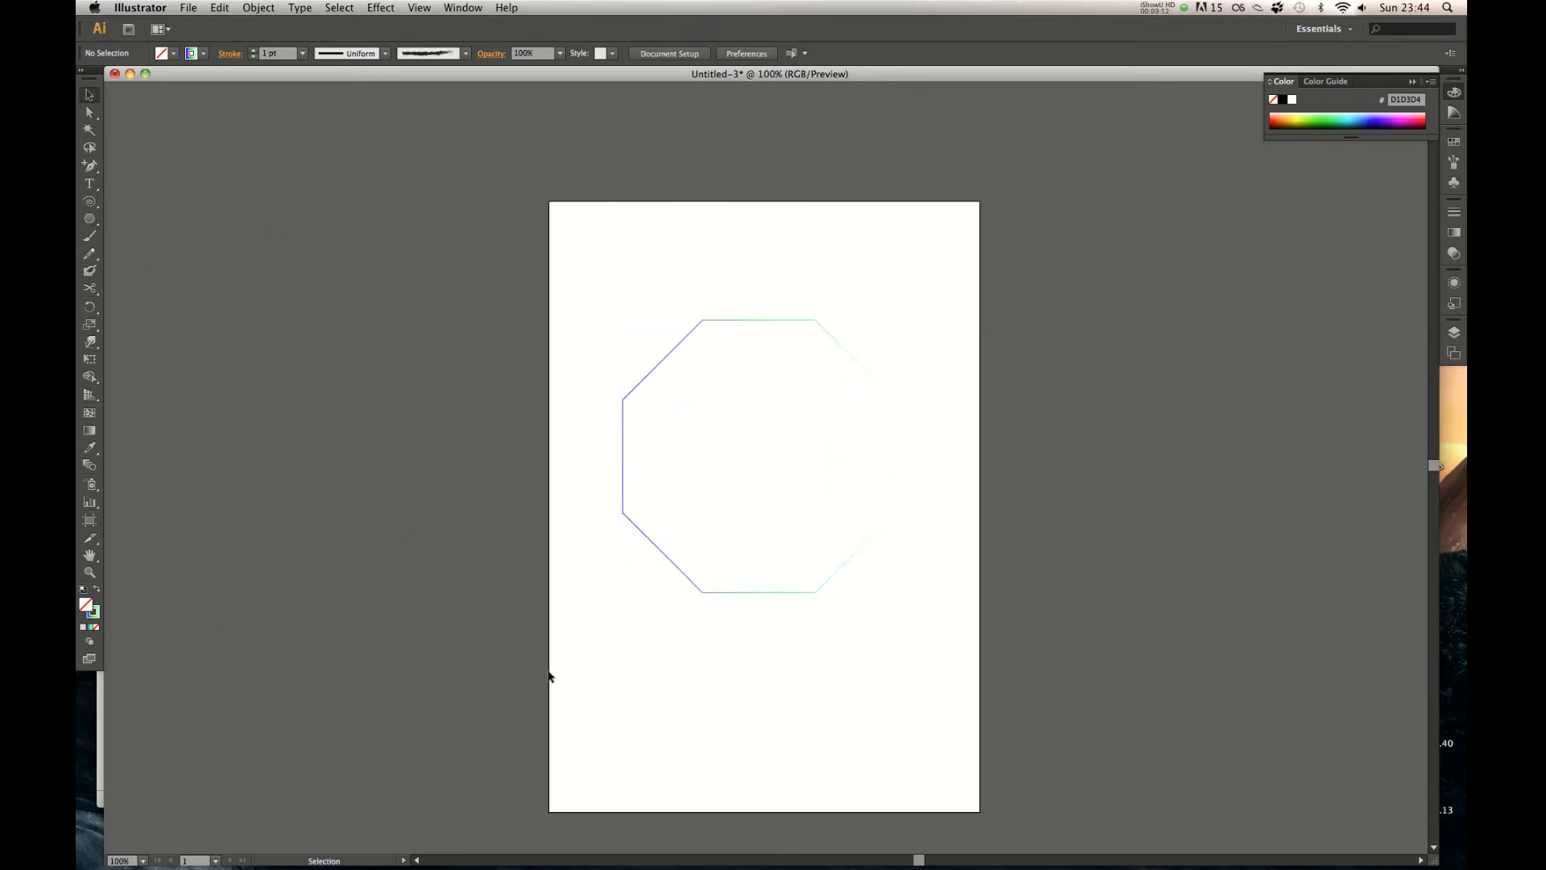
Fill the octagon with solid yellow EFDF1B
{"action": "key", "text": "super+a"}
{"action": "double_click", "coordinate": [93, 611]}
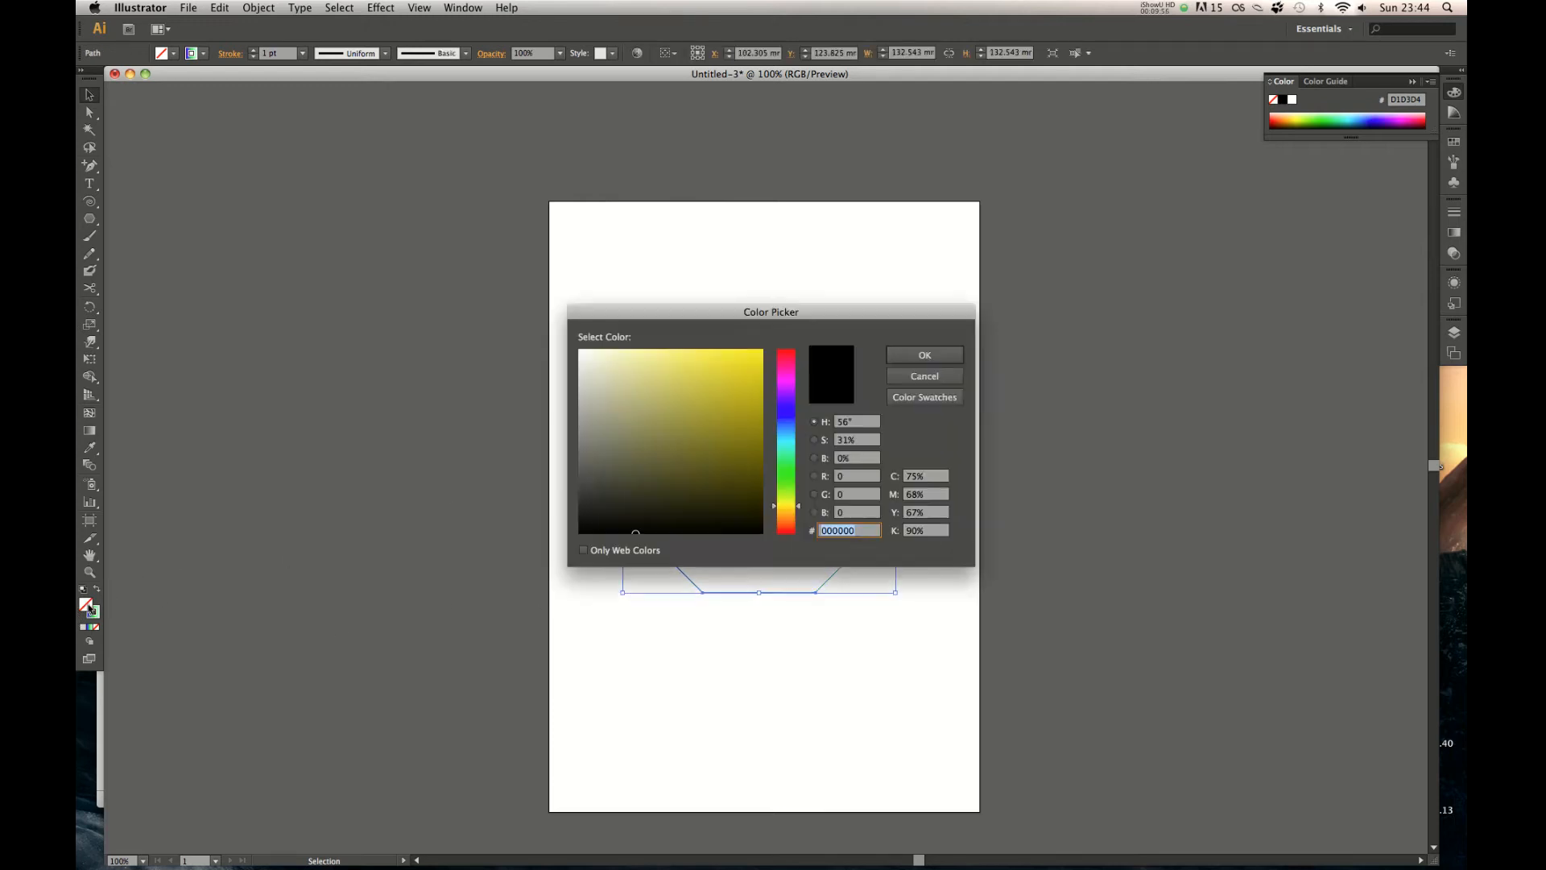
{"action": "left_click", "coordinate": [747, 379]}
{"action": "left_click", "coordinate": [924, 355]}
{"action": "left_click", "coordinate": [1022, 367]}
Set the octagon's stroke to solid pink FF1D68 with a weight of 10 pt and keep it selected
{"action": "key", "text": "super+a"}
{"action": "double_click", "coordinate": [93, 613]}
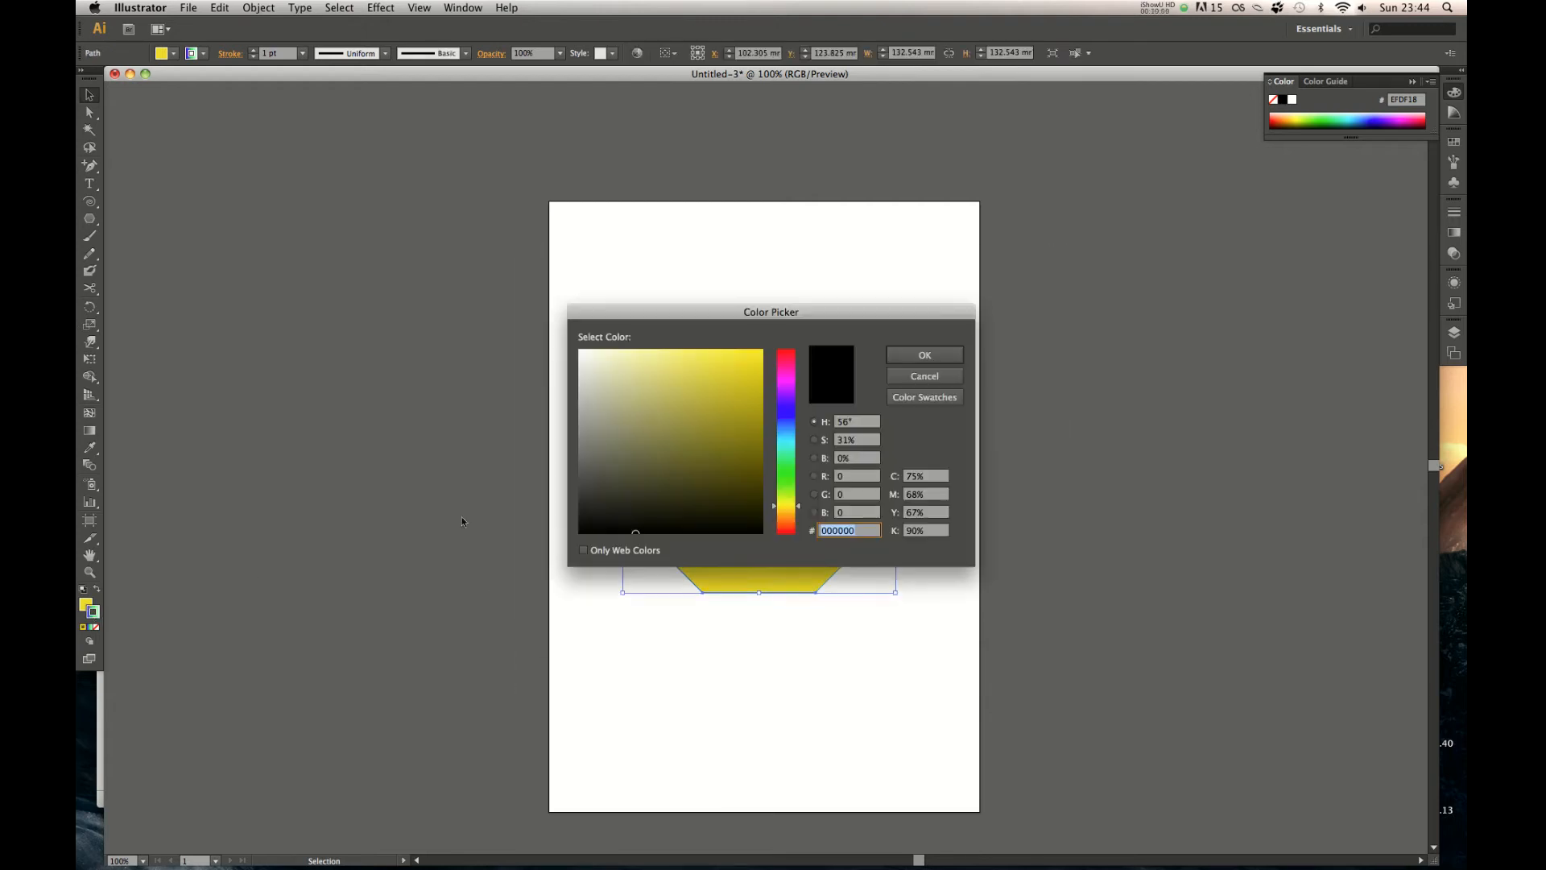
{"action": "left_click", "coordinate": [782, 361]}
{"action": "left_click", "coordinate": [743, 352]}
{"action": "left_click", "coordinate": [924, 355]}
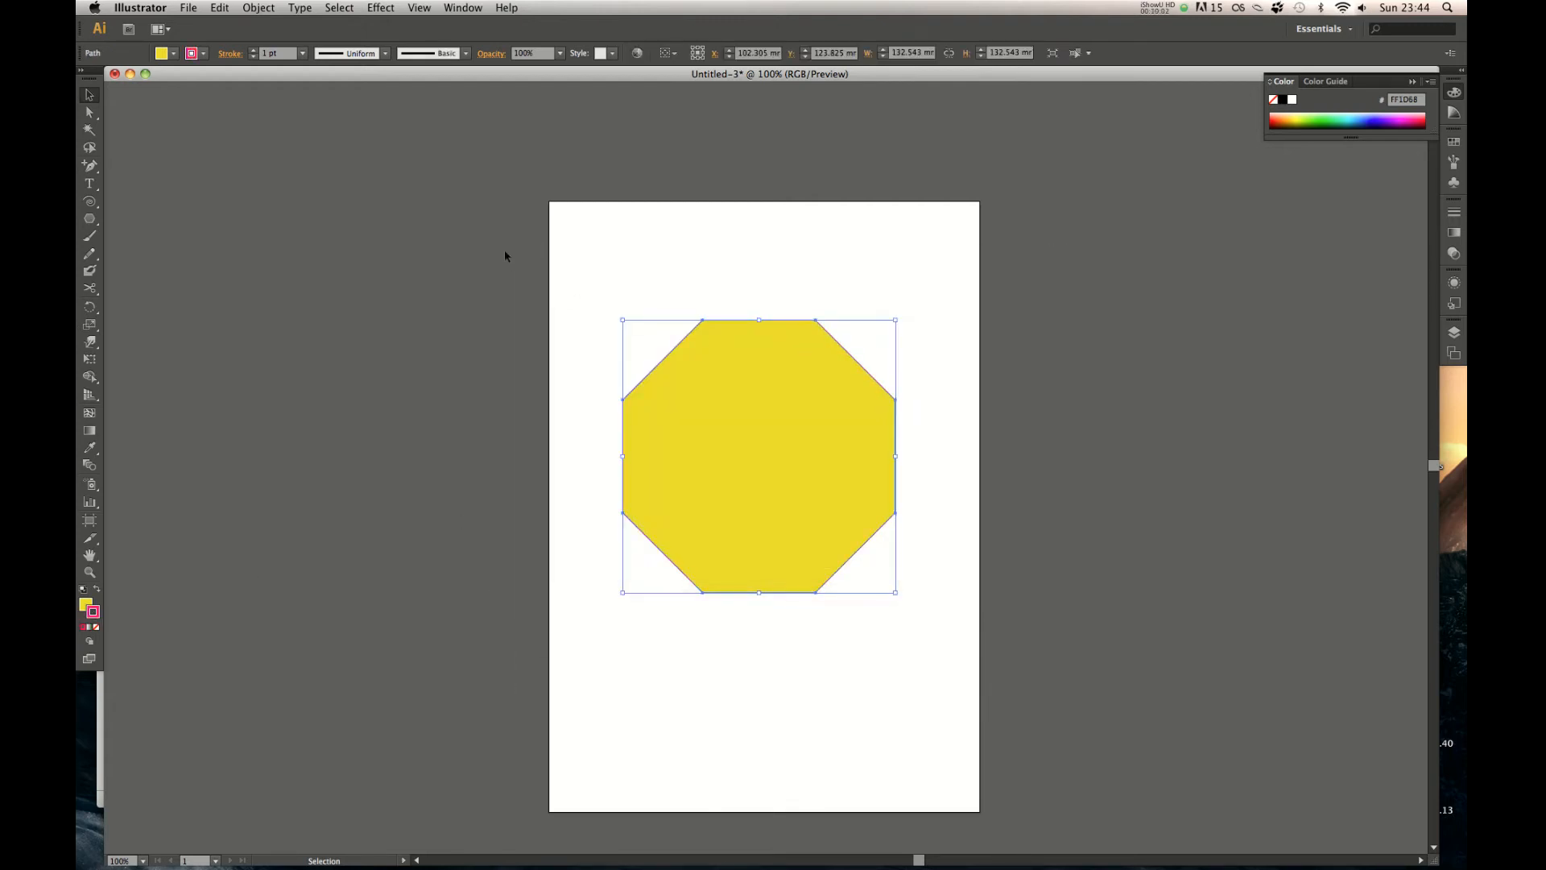
{"action": "left_click", "coordinate": [302, 53]}
{"action": "left_click", "coordinate": [340, 253]}
{"action": "left_click", "coordinate": [983, 283]}
{"action": "left_click_drag", "start_coordinate": [933, 232], "coordinate": [619, 692]}
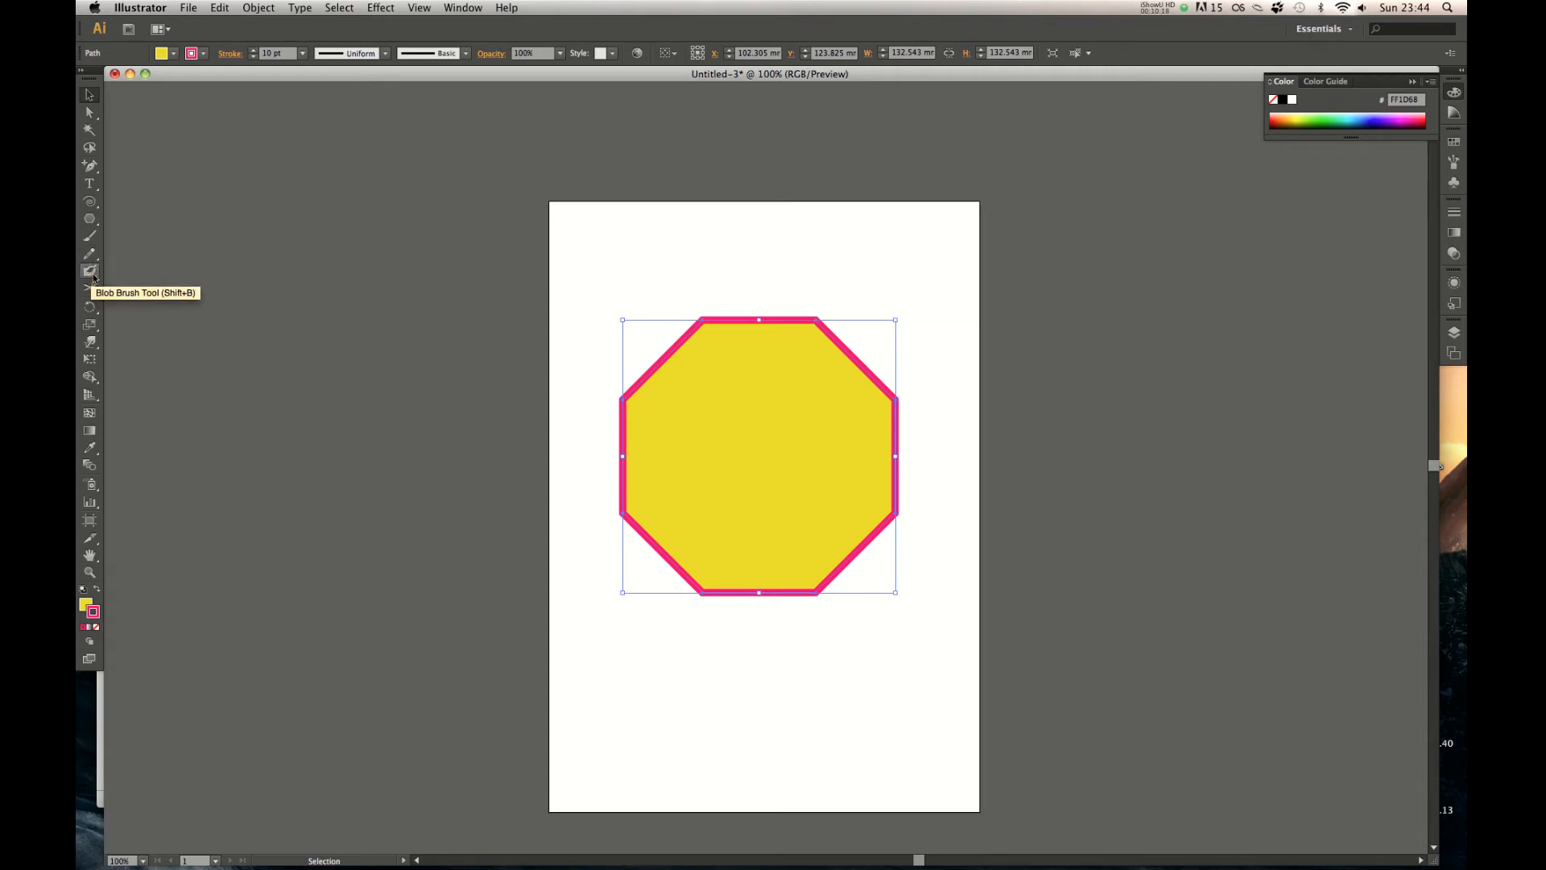
Try short Blob Brush strokes across the octagon's upper edge and undo them
{"action": "left_click", "coordinate": [89, 273]}
{"action": "mouse_move", "coordinate": [713, 346]}
{"action": "left_mouse_down"}
{"action": "mouse_move", "coordinate": [732, 274]}
{"action": "mouse_move", "coordinate": [819, 281]}
{"action": "left_mouse_up"}
{"action": "mouse_move", "coordinate": [773, 338]}
{"action": "left_mouse_down"}
{"action": "mouse_move", "coordinate": [870, 284]}
{"action": "mouse_move", "coordinate": [829, 328]}
{"action": "mouse_move", "coordinate": [863, 314]}
{"action": "left_mouse_up"}
{"action": "key", "text": "super+z"}
{"action": "key", "text": "super+z"}
{"action": "key", "text": "super+z"}
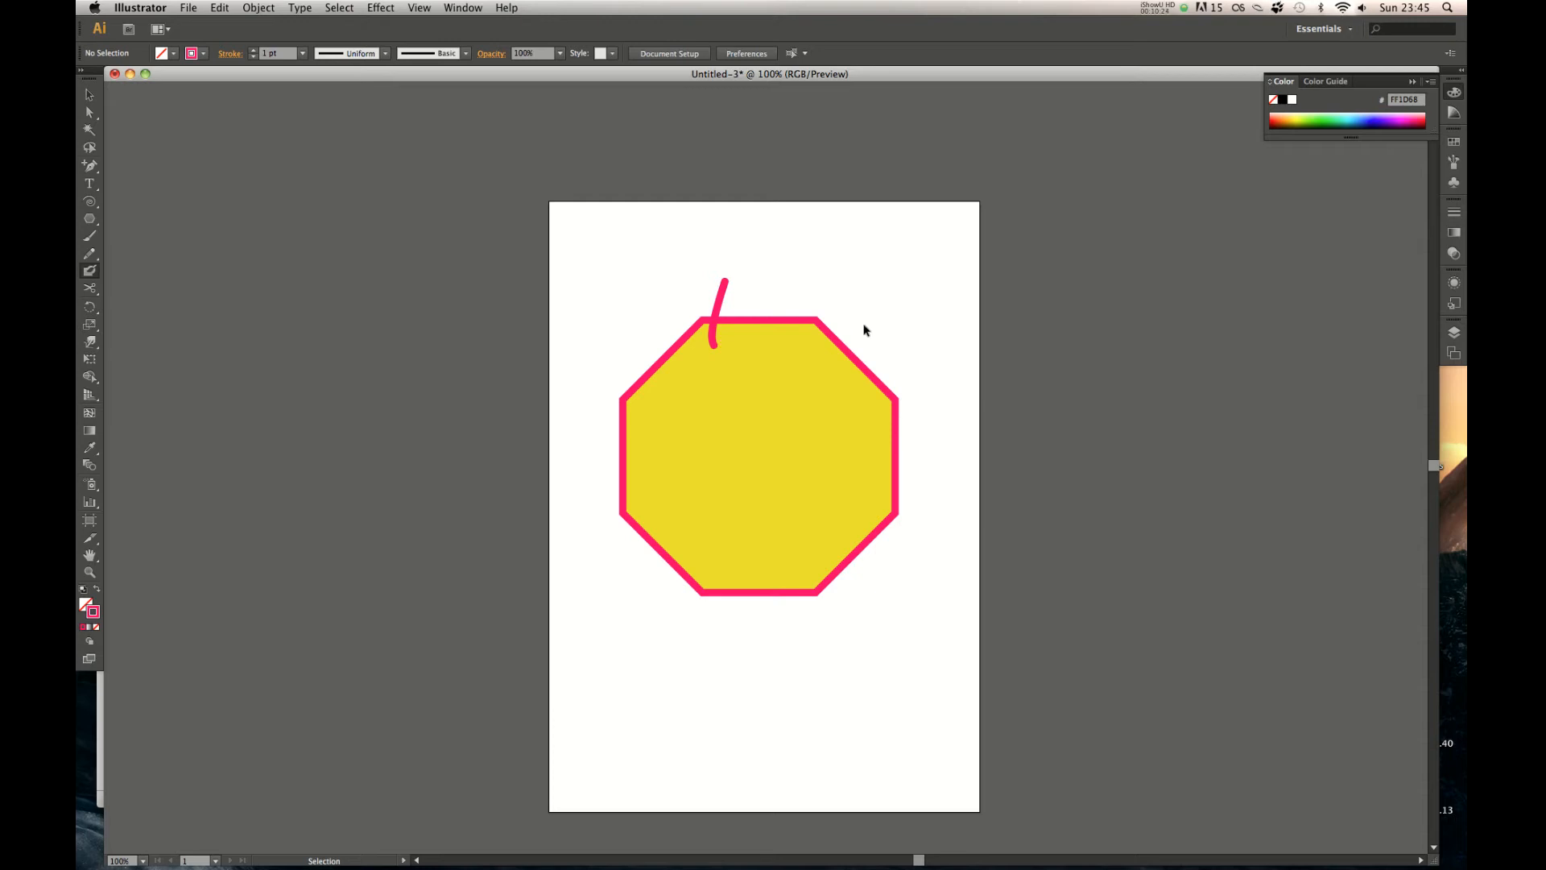
{"action": "key", "text": "super+z"}
Reselect the octagon and stretch it freehand into a tall, narrow shape with the Scale tool
{"action": "key", "text": "v"}
{"action": "left_click", "coordinate": [759, 211]}
{"action": "left_click_drag", "start_coordinate": [921, 203], "coordinate": [548, 520]}
{"action": "left_click", "coordinate": [90, 324]}
{"action": "left_click_drag", "start_coordinate": [751, 460], "coordinate": [727, 428]}
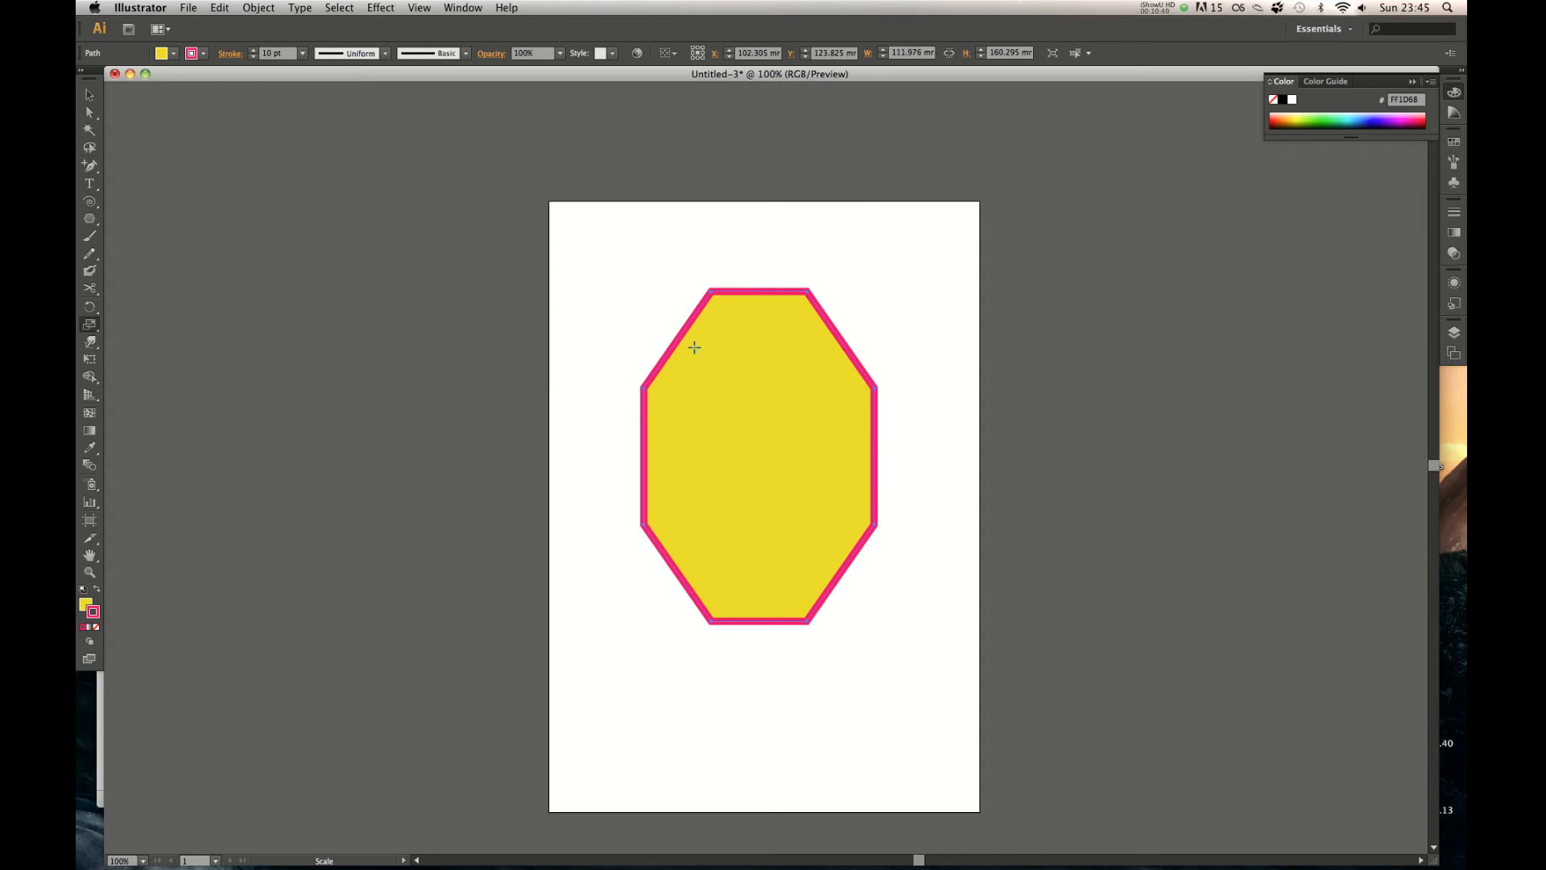
{"action": "left_click_drag", "start_coordinate": [756, 431], "coordinate": [783, 432]}
{"action": "left_click_drag", "start_coordinate": [833, 559], "coordinate": [790, 564]}
Rotate the stretched octagon until its long axis slopes down to the right, spanning about 155 by 124 mm
{"action": "key", "text": "r"}
{"action": "left_click_drag", "start_coordinate": [755, 483], "coordinate": [711, 365]}
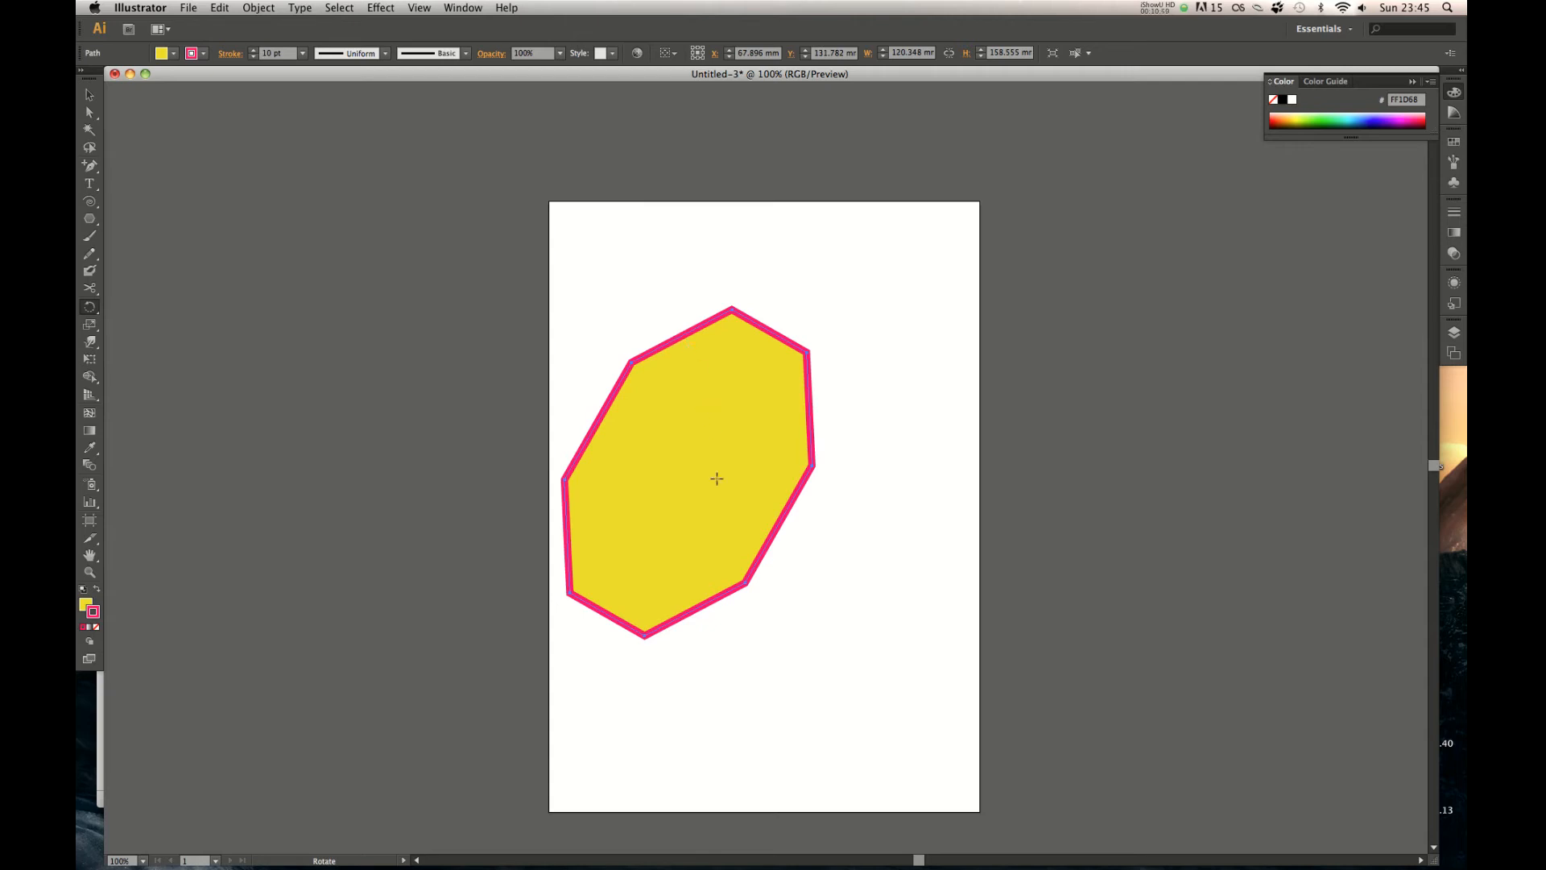
{"action": "left_click_drag", "start_coordinate": [691, 556], "coordinate": [720, 453]}
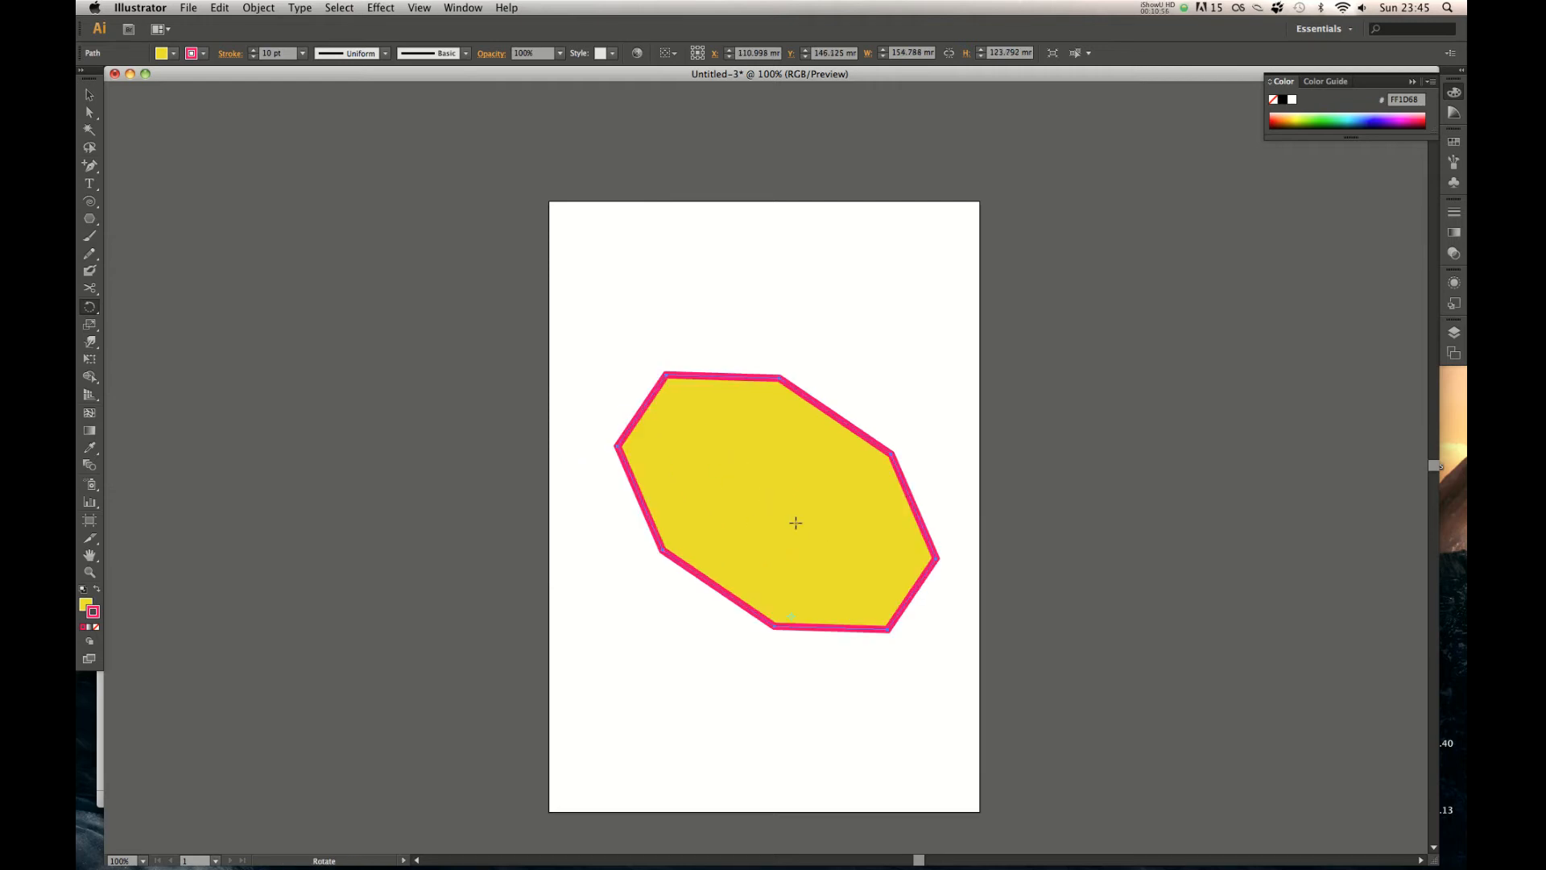
{"action": "key", "text": "v"}
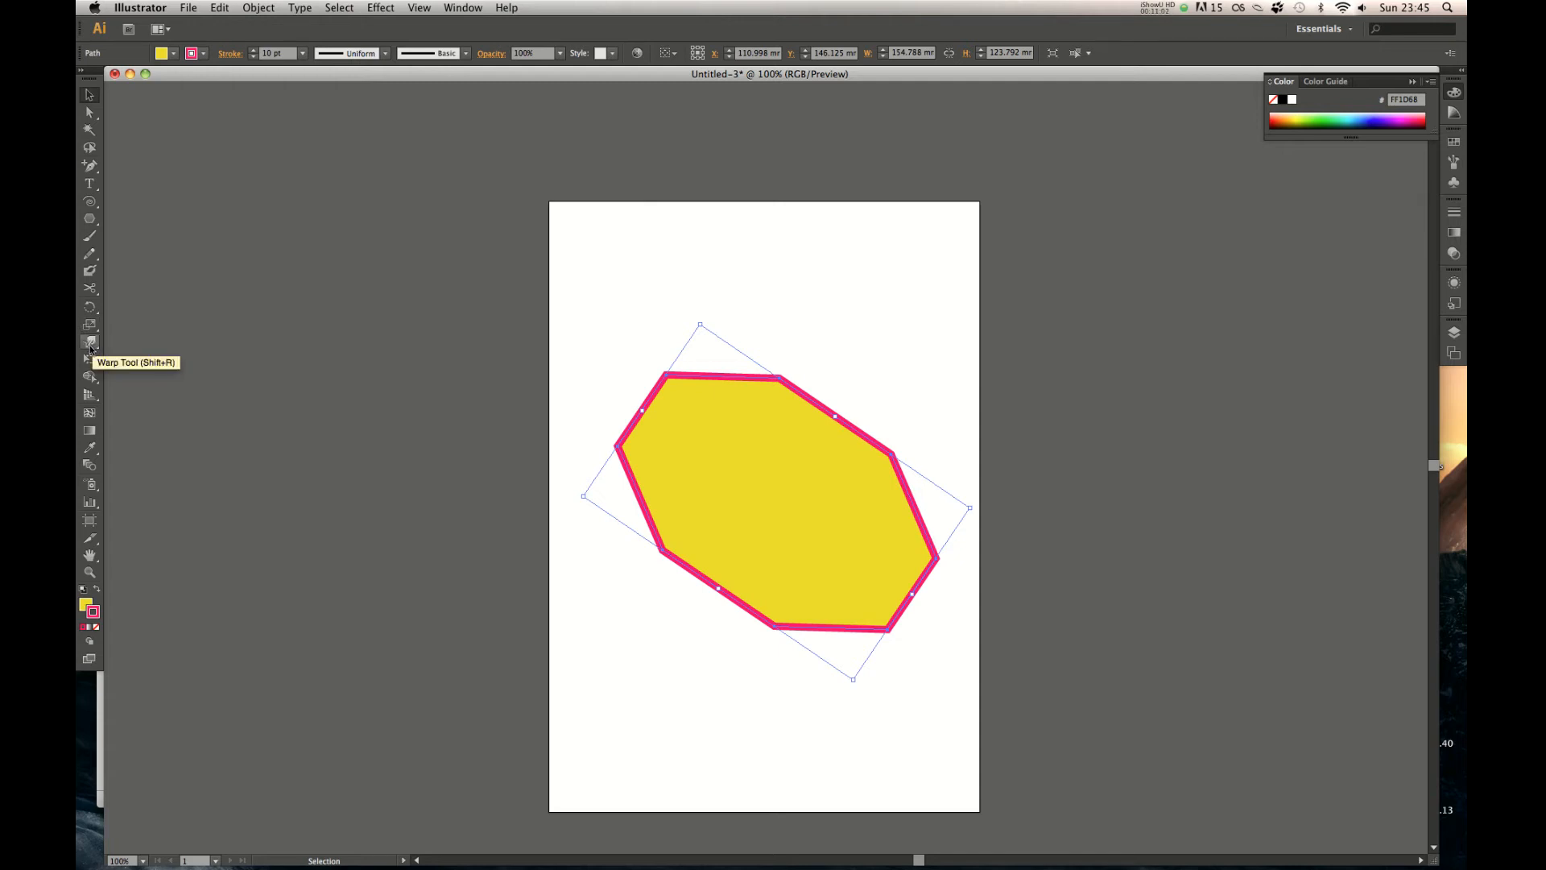
Widen the pink stroke into a broad wedge at the octagon's upper-right corner with the Width tool
{"action": "left_click_drag", "start_coordinate": [92, 346], "coordinate": [134, 384]}
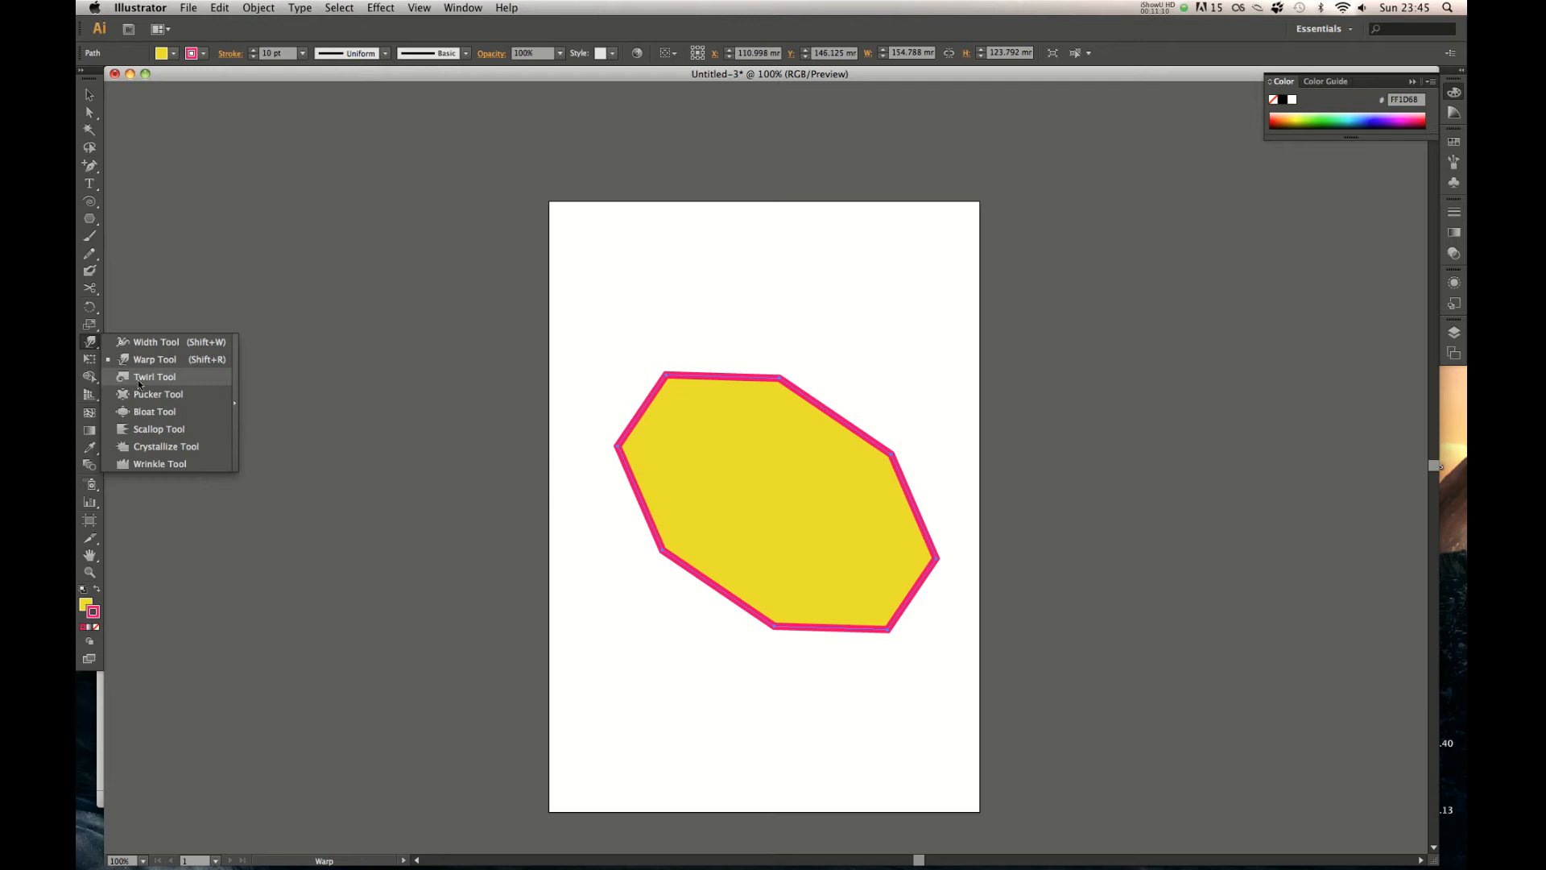
{"action": "left_click_drag", "start_coordinate": [146, 379], "coordinate": [145, 343]}
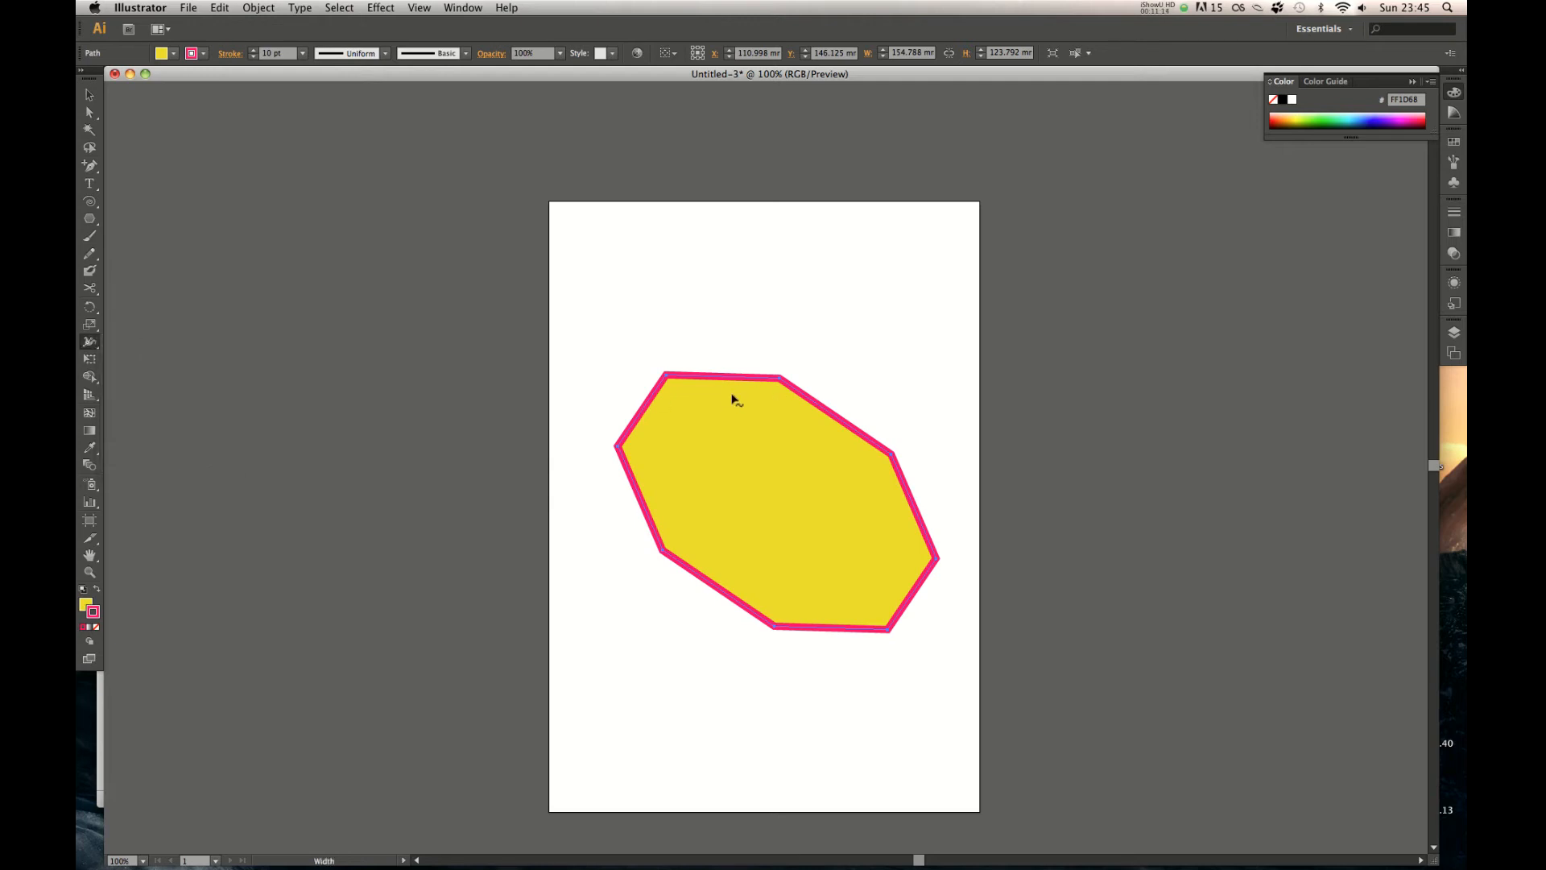
{"action": "left_click_drag", "start_coordinate": [781, 379], "coordinate": [776, 397]}
{"action": "left_click_drag", "start_coordinate": [781, 378], "coordinate": [793, 339]}
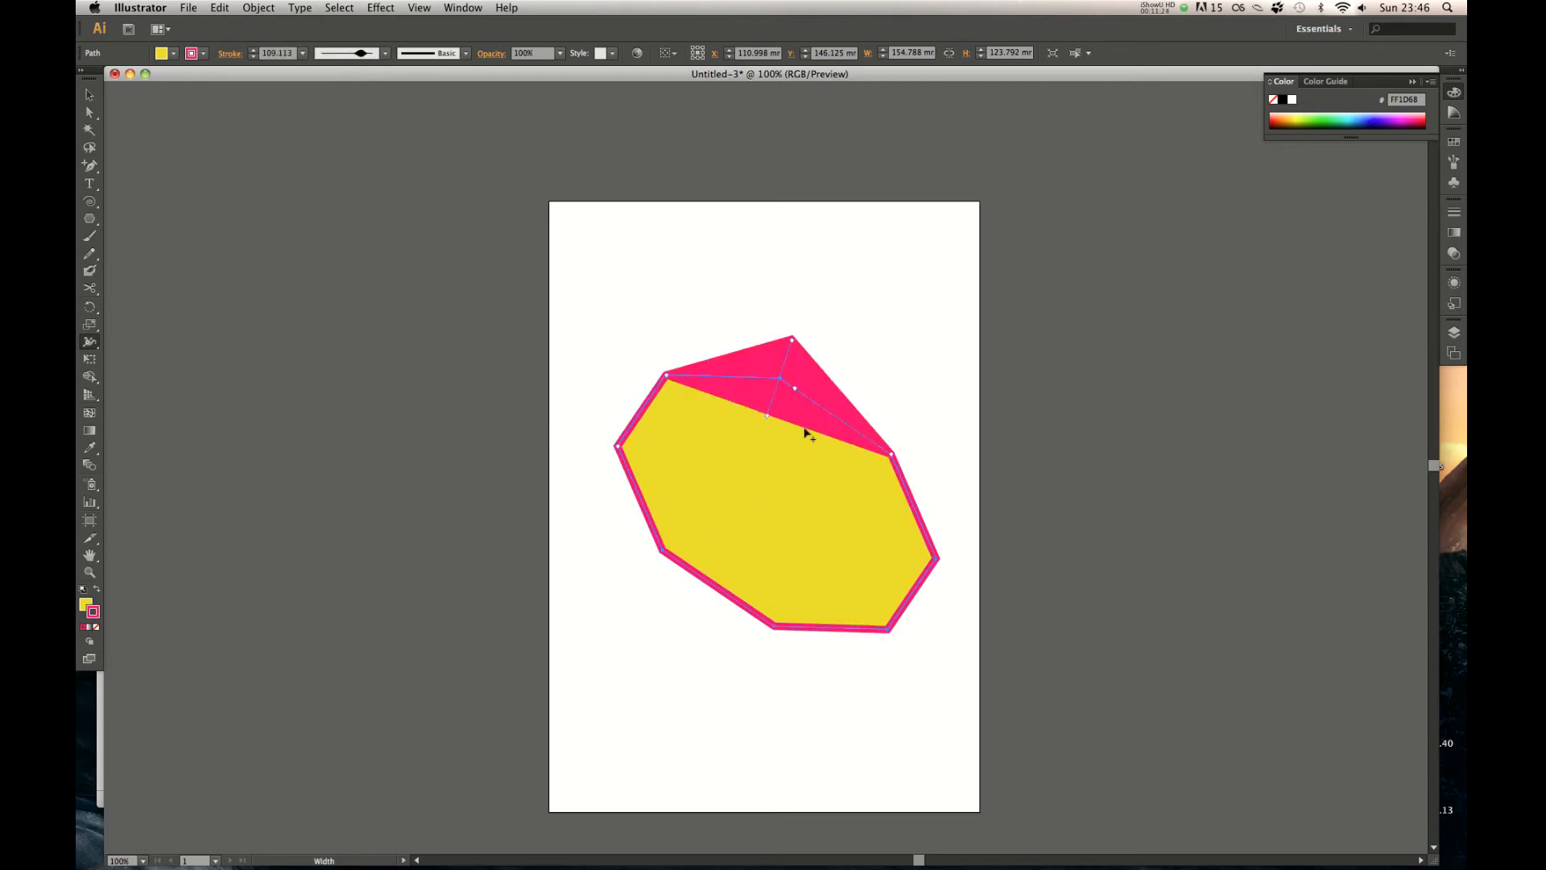
Vary the stroke width at the octagon's lower-left and right corners, bottom edge and right edge, undoing the last adjustment
{"action": "left_click_drag", "start_coordinate": [662, 550], "coordinate": [608, 595]}
{"action": "left_click_drag", "start_coordinate": [928, 567], "coordinate": [944, 567]}
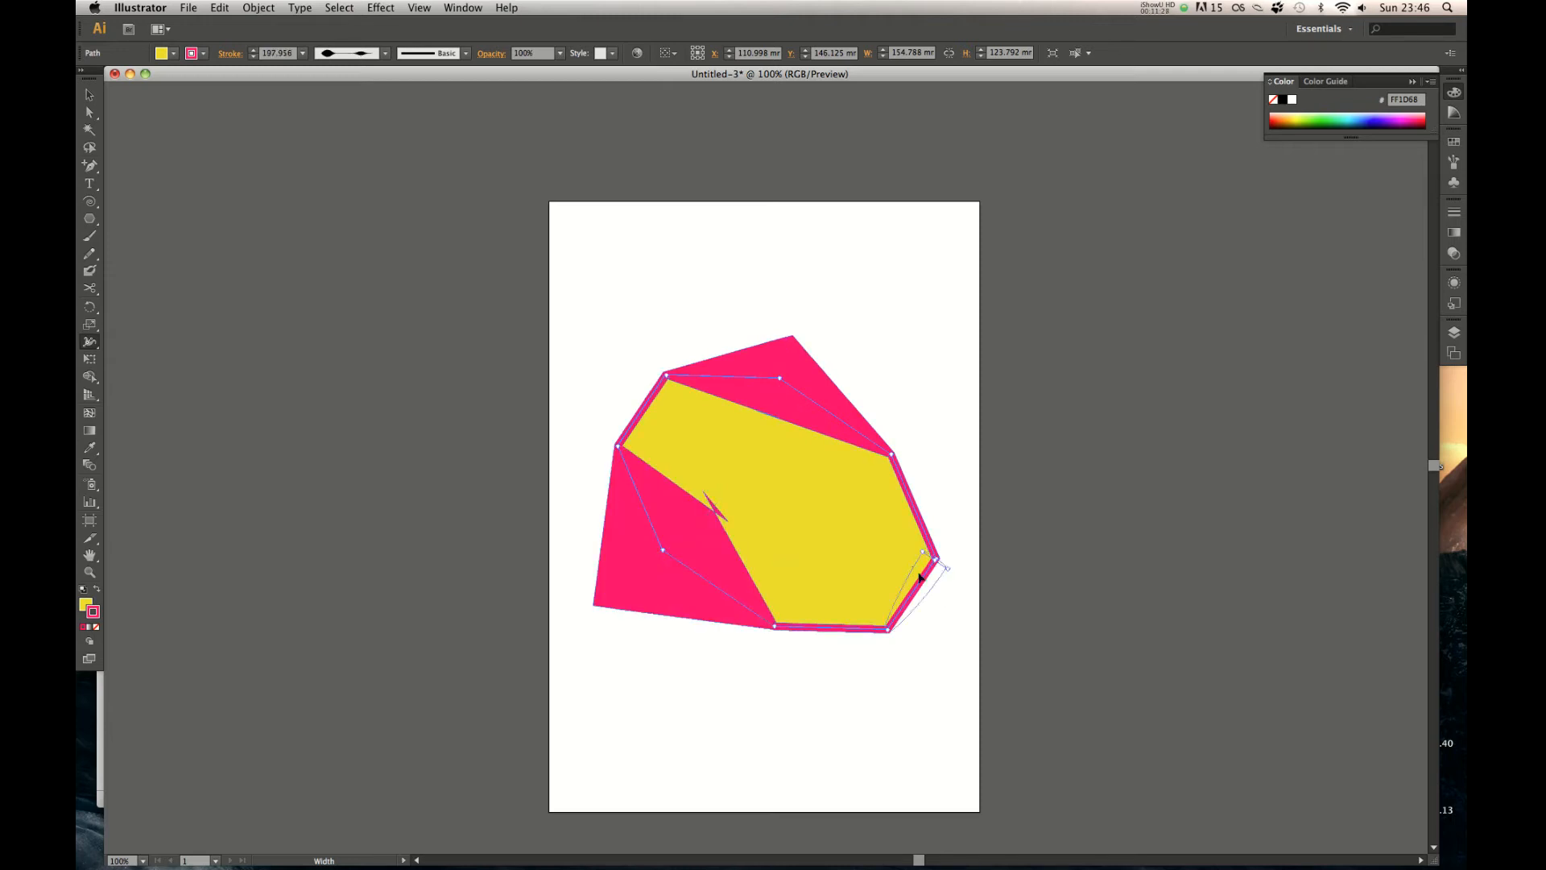
{"action": "left_click_drag", "start_coordinate": [839, 629], "coordinate": [843, 666]}
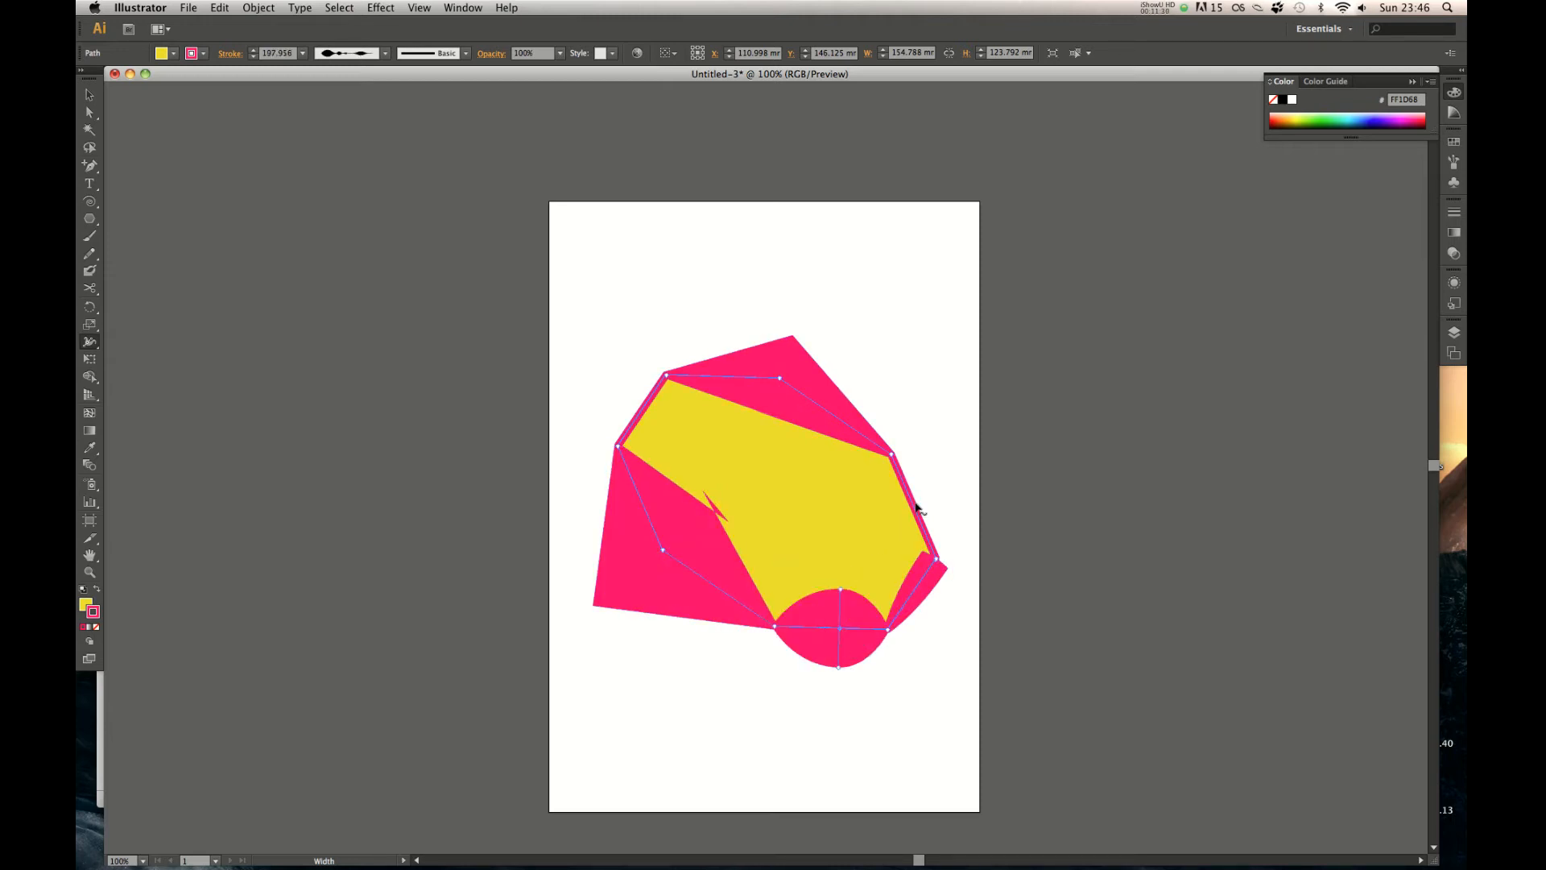
{"action": "left_click_drag", "start_coordinate": [913, 509], "coordinate": [928, 513]}
{"action": "key", "text": "super+z"}
Reselect the octagon, narrow its stroke at the lower-left corner and widen it at the left corner with the Width tool
{"action": "key", "text": "v"}
{"action": "left_click", "coordinate": [1069, 258]}
{"action": "left_click_drag", "start_coordinate": [1064, 257], "coordinate": [612, 685]}
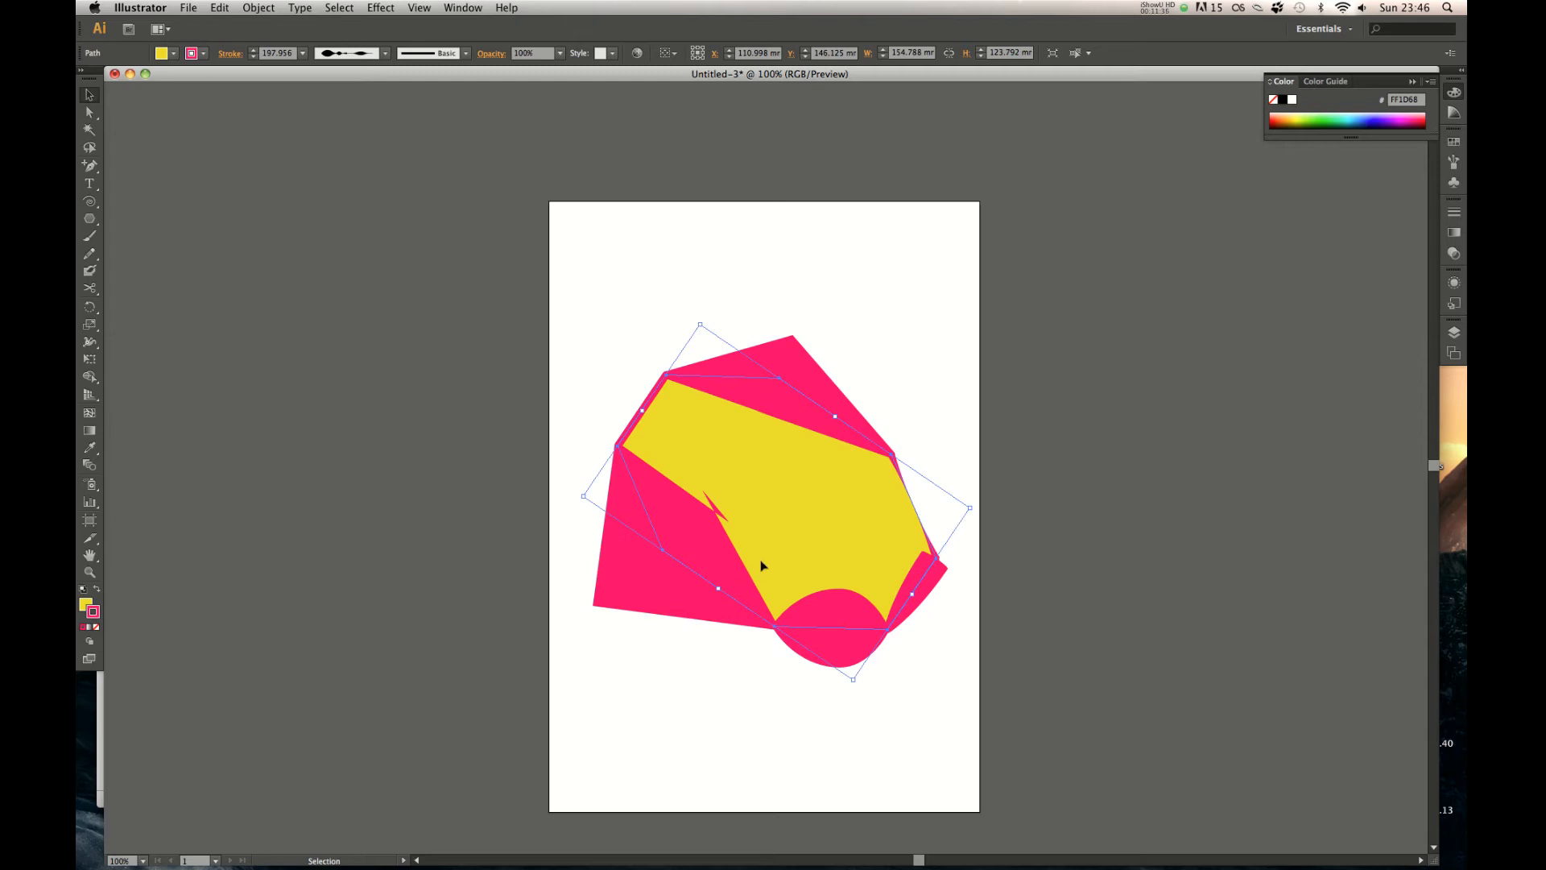
{"action": "key", "text": "shift+w"}
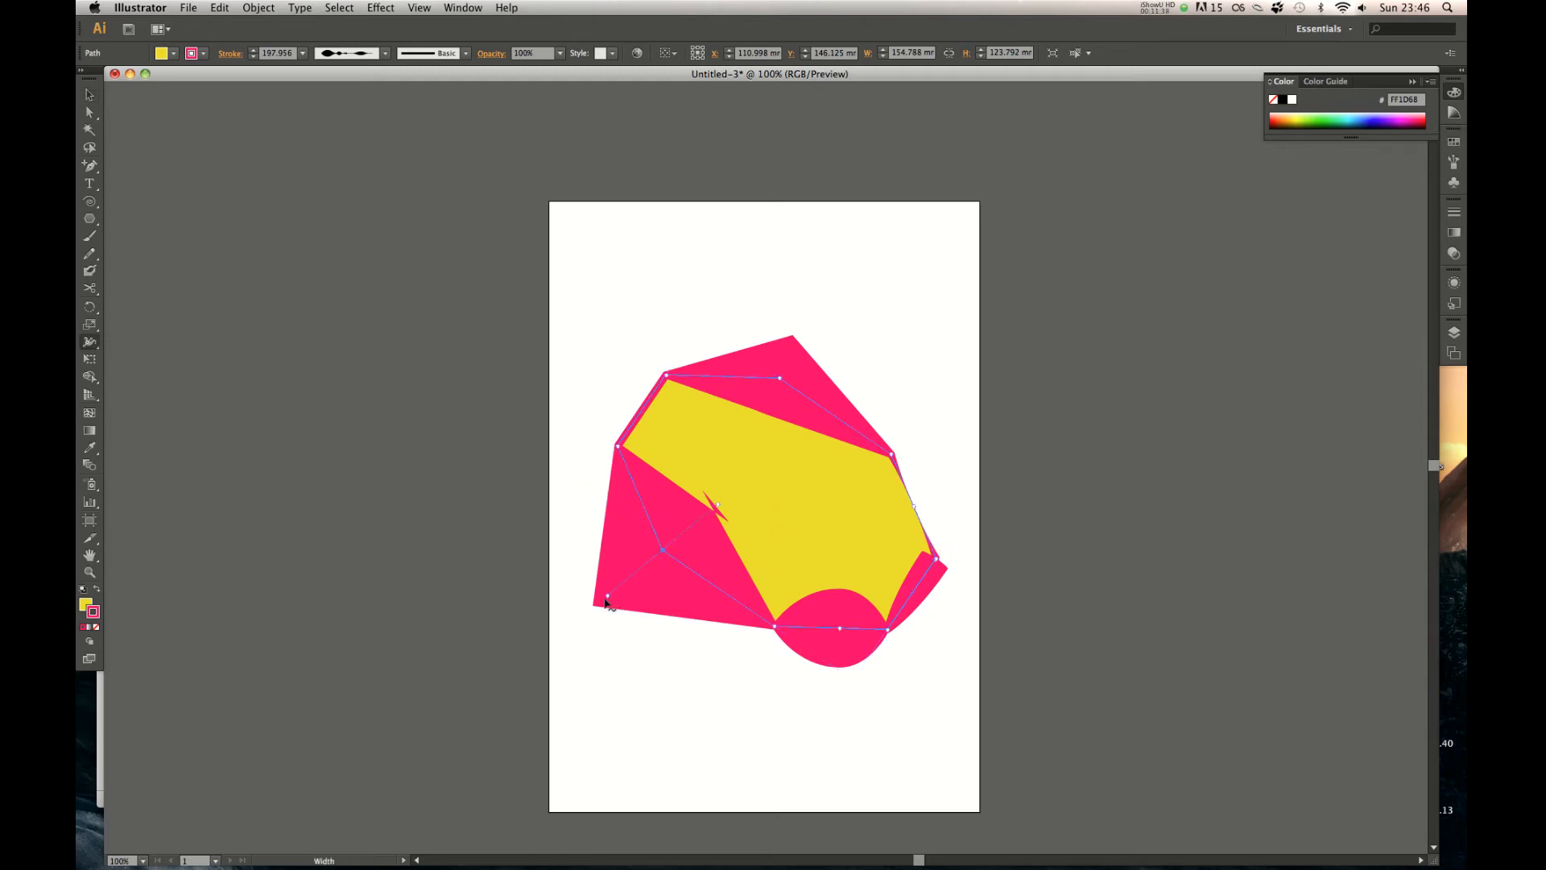
{"action": "left_click_drag", "start_coordinate": [607, 600], "coordinate": [689, 564]}
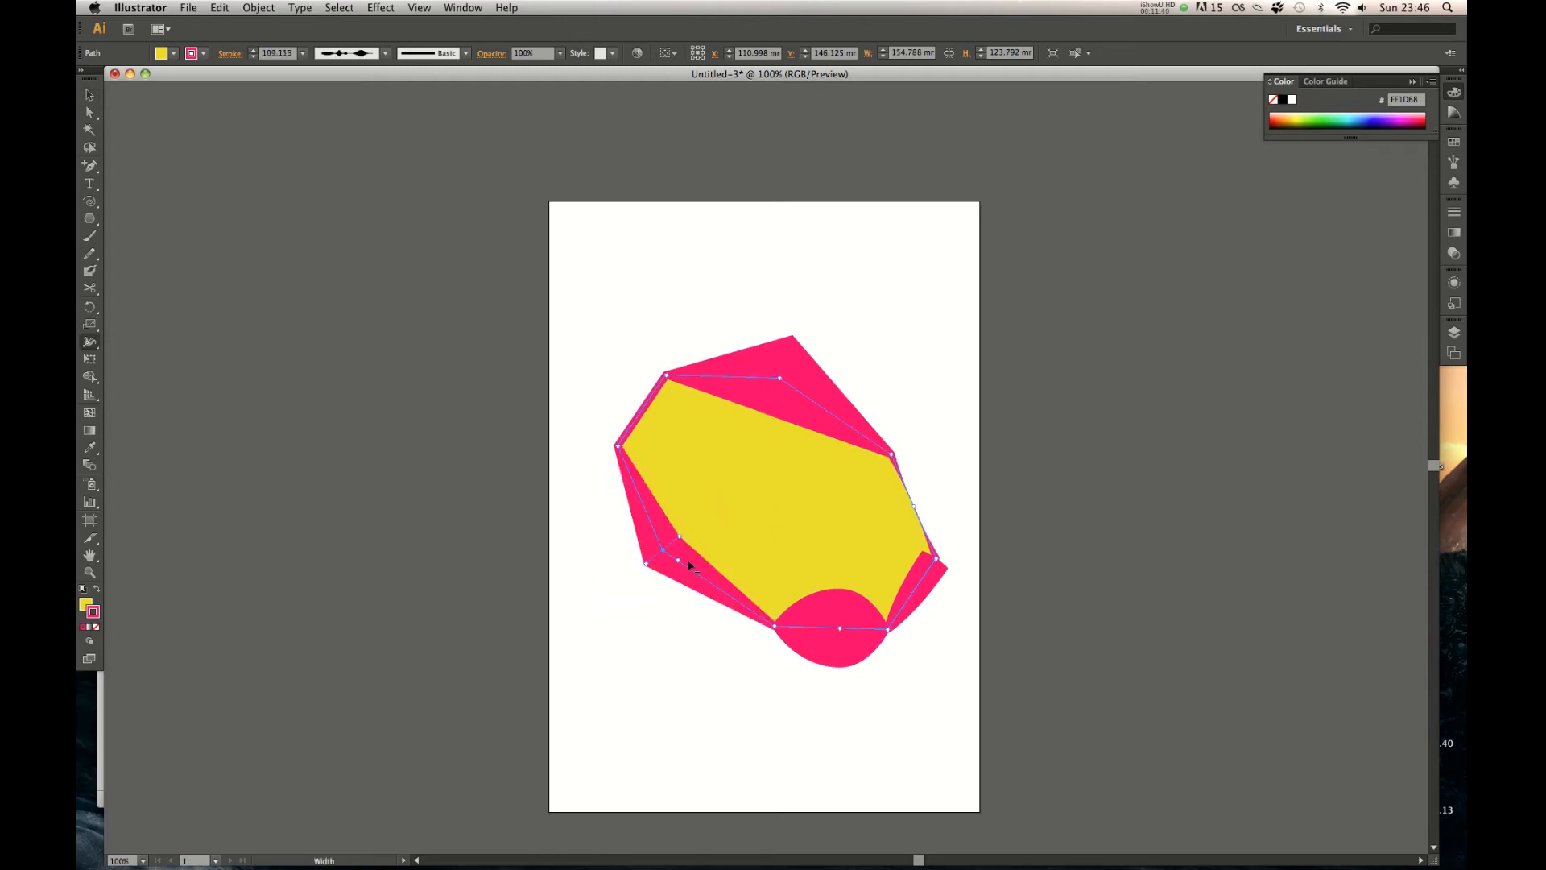
{"action": "left_click_drag", "start_coordinate": [628, 449], "coordinate": [627, 448]}
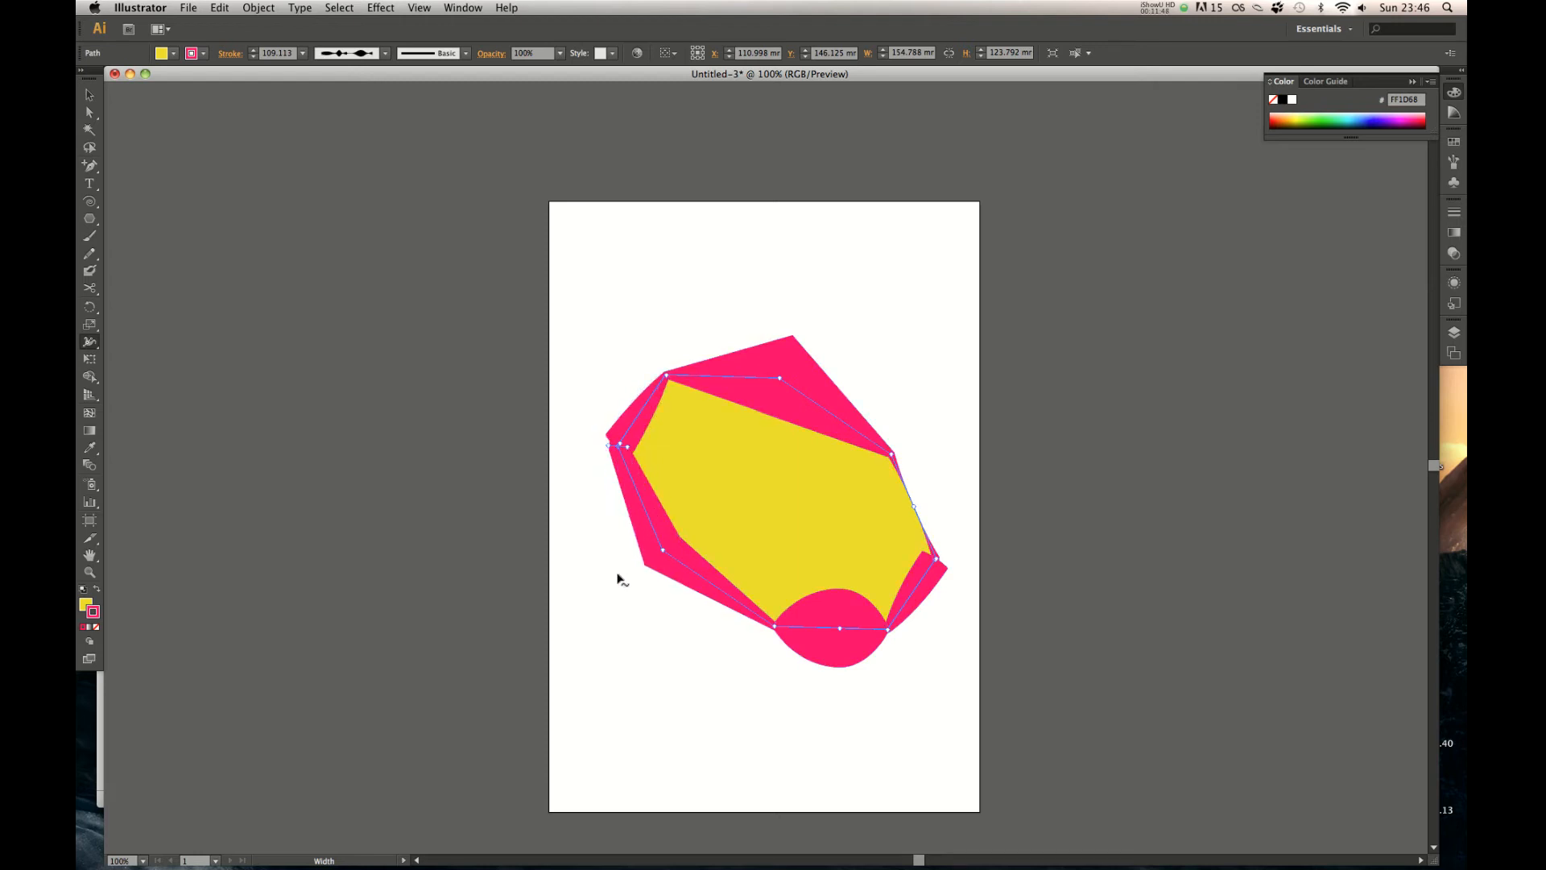
Move the reshaped octagon slightly up and left to about X 106 mm, Y 132 mm
{"action": "key", "text": "v"}
{"action": "left_click", "coordinate": [639, 601]}
{"action": "left_click_drag", "start_coordinate": [654, 706], "coordinate": [829, 440]}
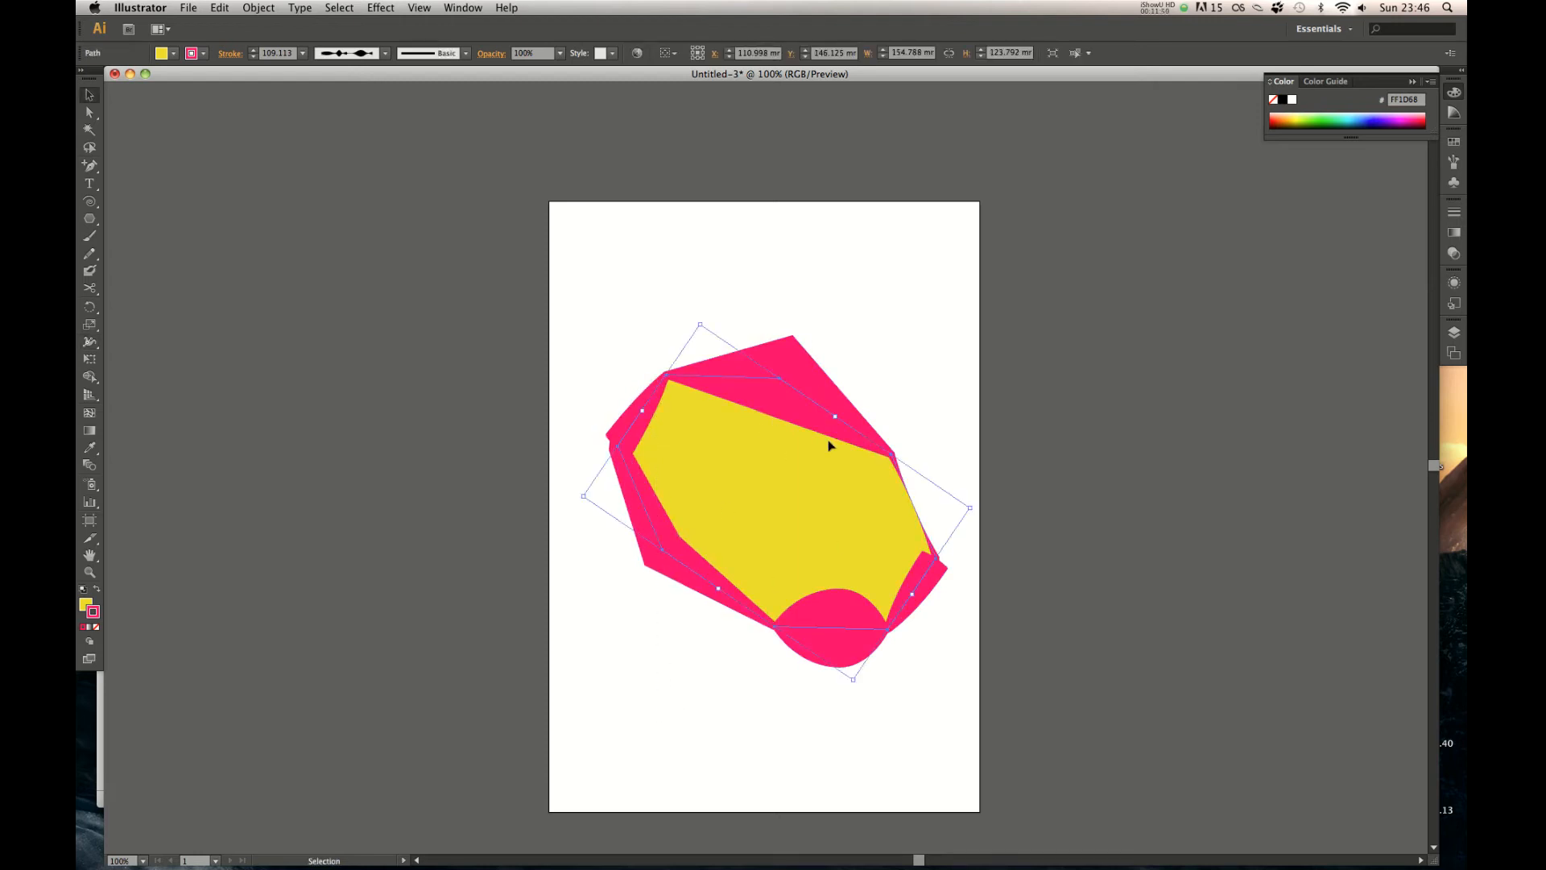
{"action": "left_click", "coordinate": [737, 663]}
{"action": "left_click_drag", "start_coordinate": [828, 516], "coordinate": [819, 489]}
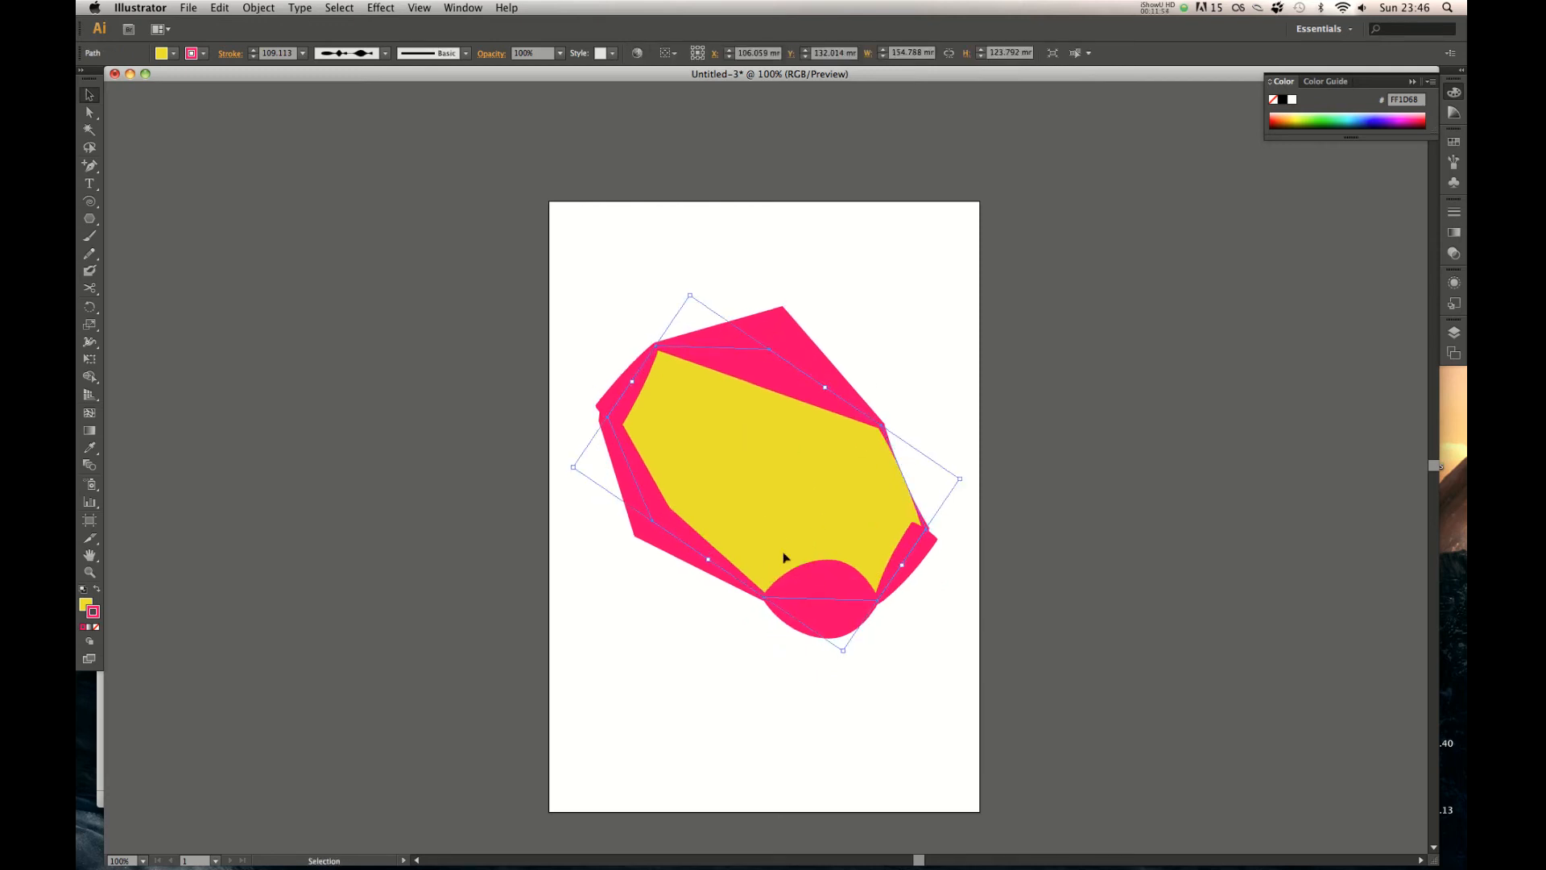
Paint two closed eyes and a smile about 36 mm wide on the yellow octagon with the Paintbrush and deselect everything
{"action": "key", "text": "b"}
{"action": "mouse_move", "coordinate": [705, 428]}
{"action": "left_mouse_down"}
{"action": "mouse_move", "coordinate": [750, 431]}
{"action": "mouse_move", "coordinate": [830, 490]}
{"action": "mouse_move", "coordinate": [840, 459]}
{"action": "left_mouse_up"}
{"action": "left_click_drag", "start_coordinate": [760, 509], "coordinate": [833, 512]}
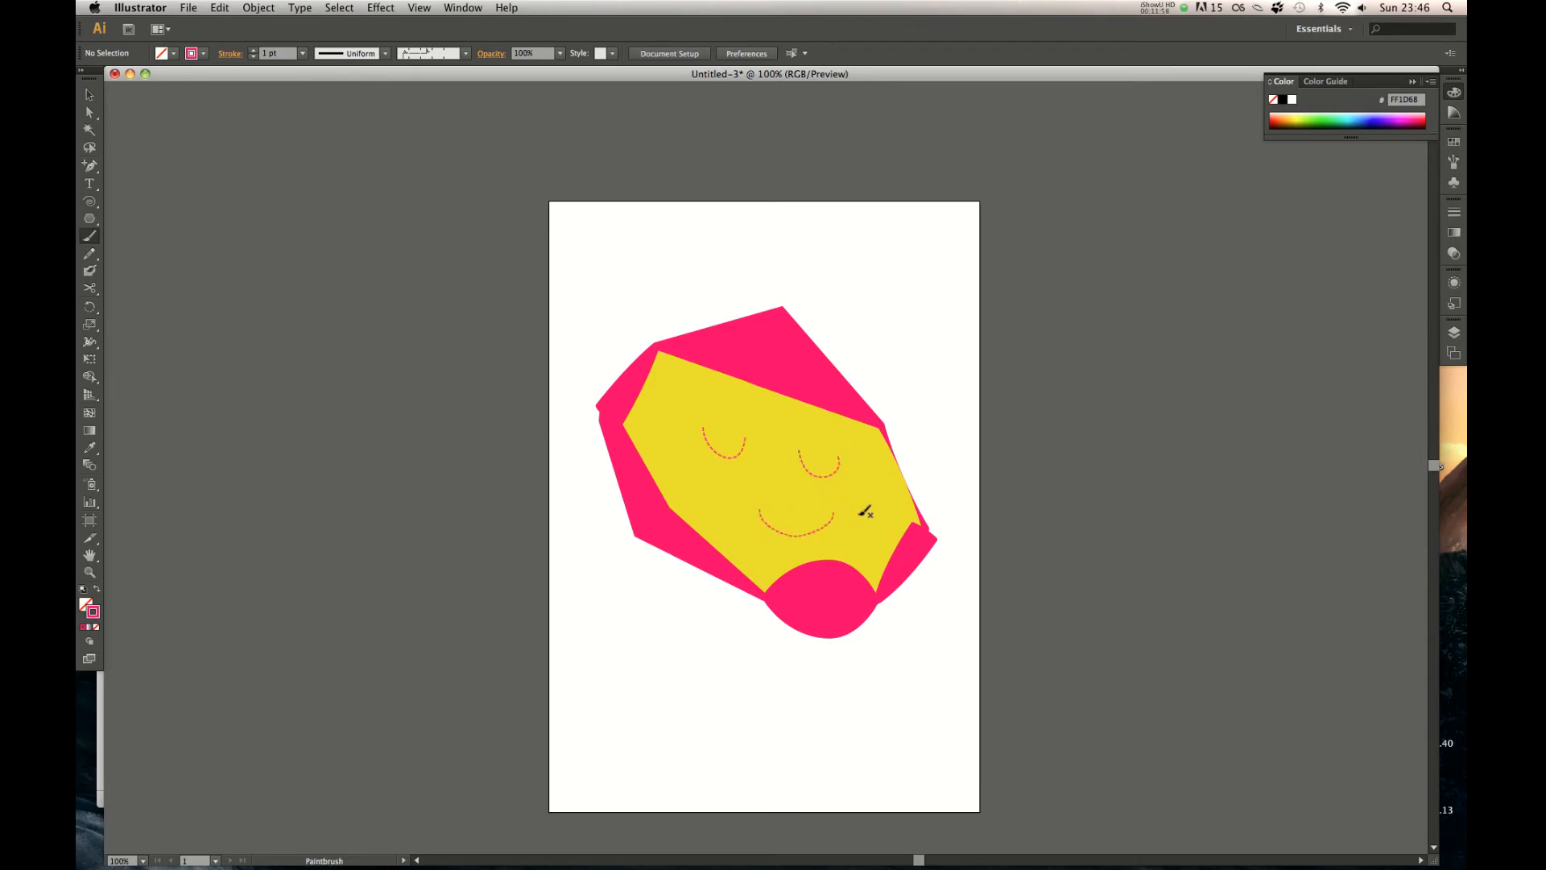
{"action": "key", "text": "v"}
{"action": "left_click_drag", "start_coordinate": [1035, 291], "coordinate": [737, 567]}
{"action": "left_click", "coordinate": [974, 419]}
{"action": "mouse_move", "coordinate": [981, 267]}
{"action": "left_mouse_down"}
{"action": "mouse_move", "coordinate": [568, 651]}
{"action": "mouse_move", "coordinate": [516, 464]}
{"action": "left_mouse_up"}
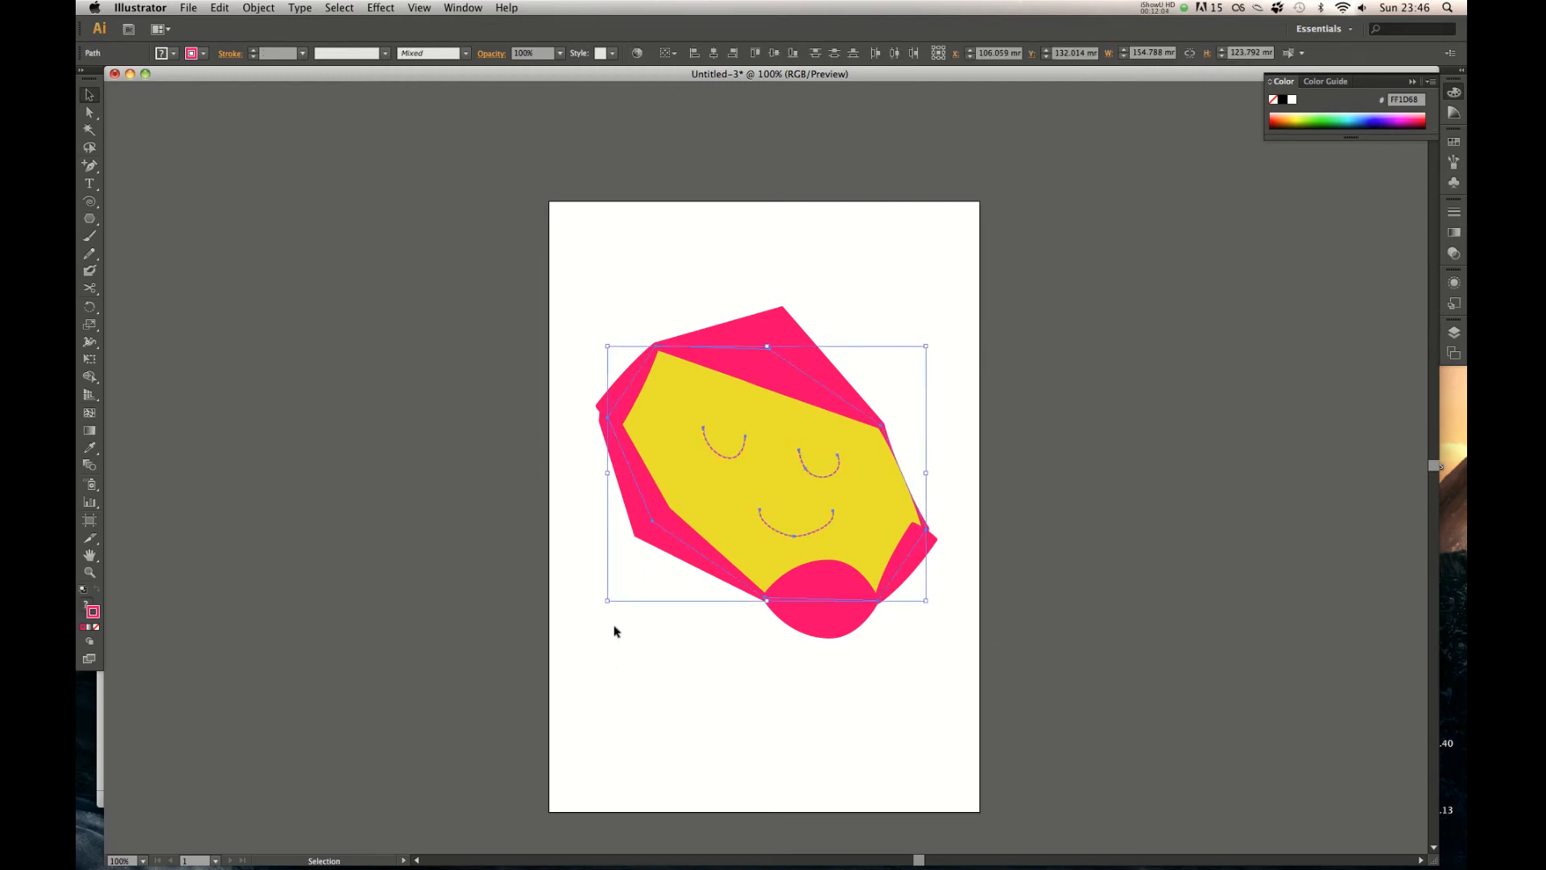
{"action": "left_click", "coordinate": [822, 283]}
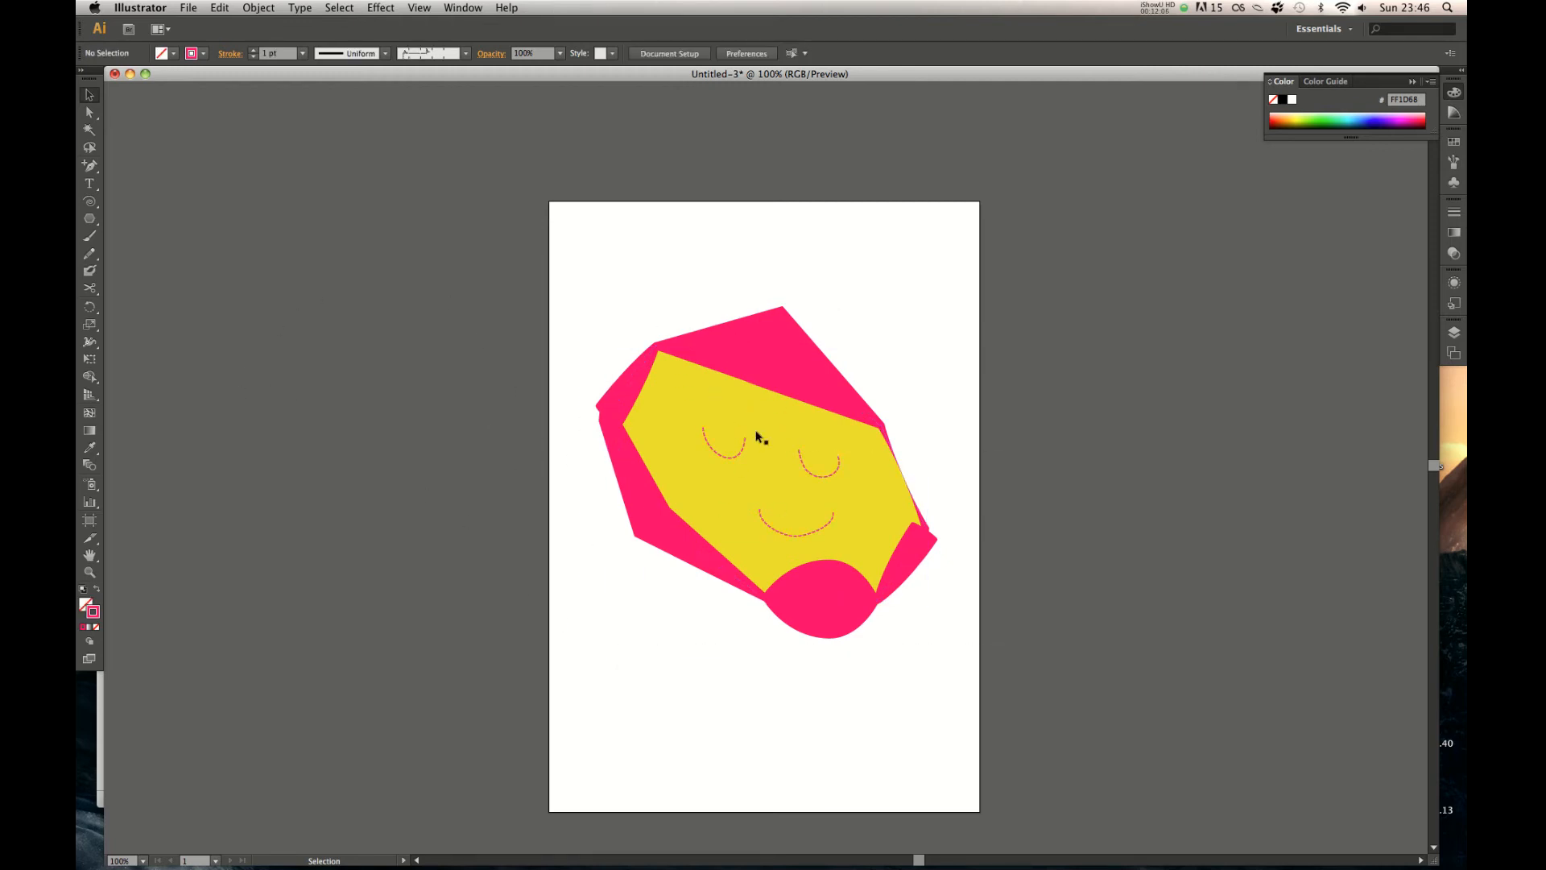
Delete the painted smile and both eyes from the octagon
{"action": "left_click", "coordinate": [801, 537]}
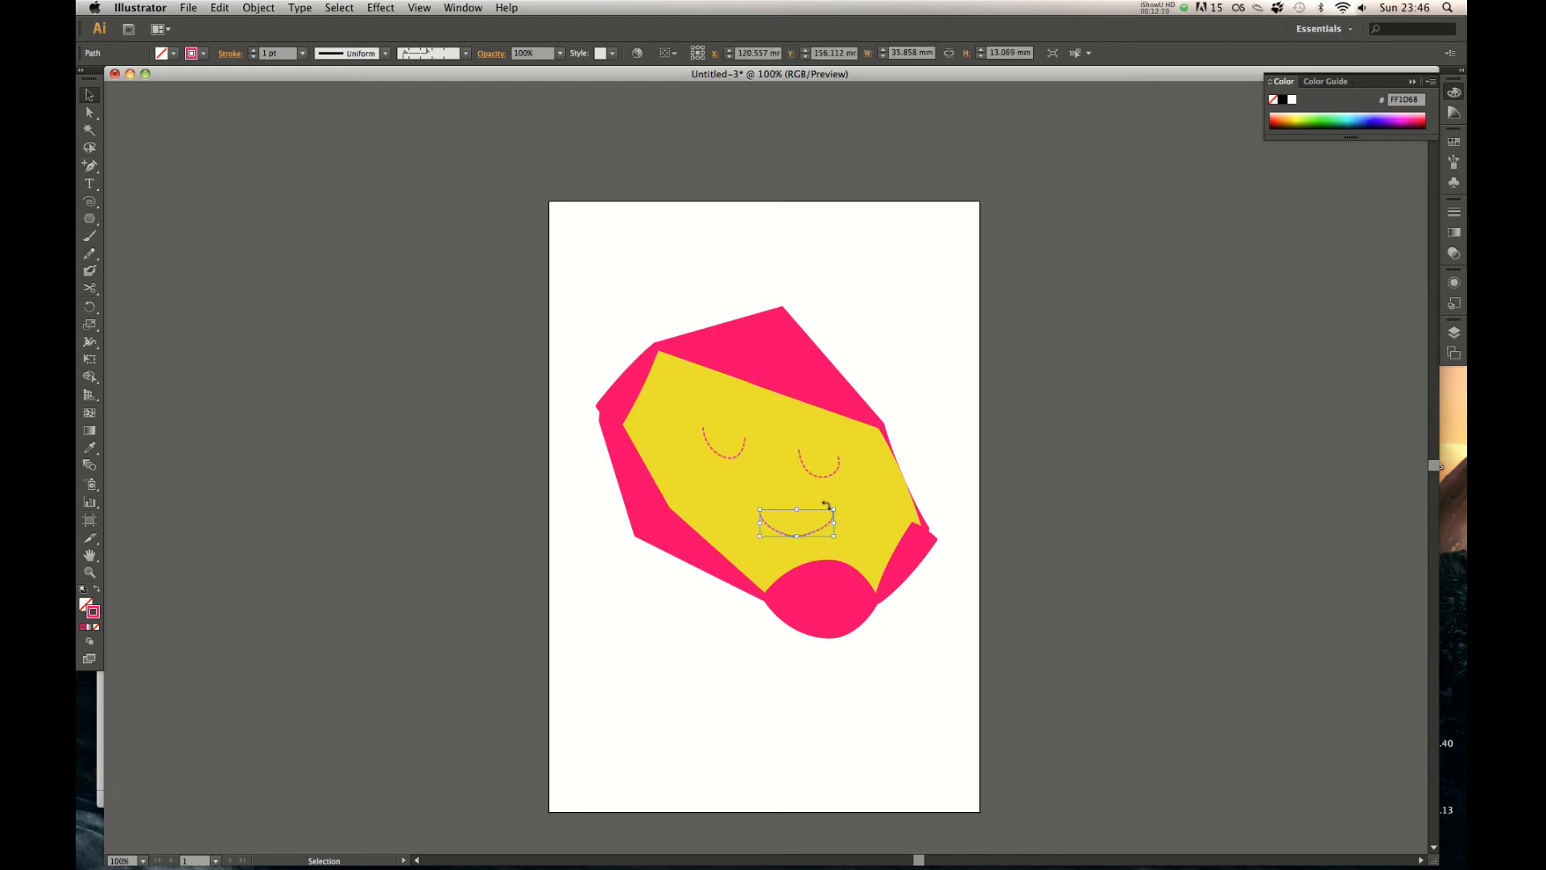
{"action": "key", "text": "Delete"}
{"action": "left_click", "coordinate": [736, 458]}
{"action": "key", "text": "Delete"}
{"action": "left_click", "coordinate": [805, 471]}
{"action": "key", "text": "Delete"}
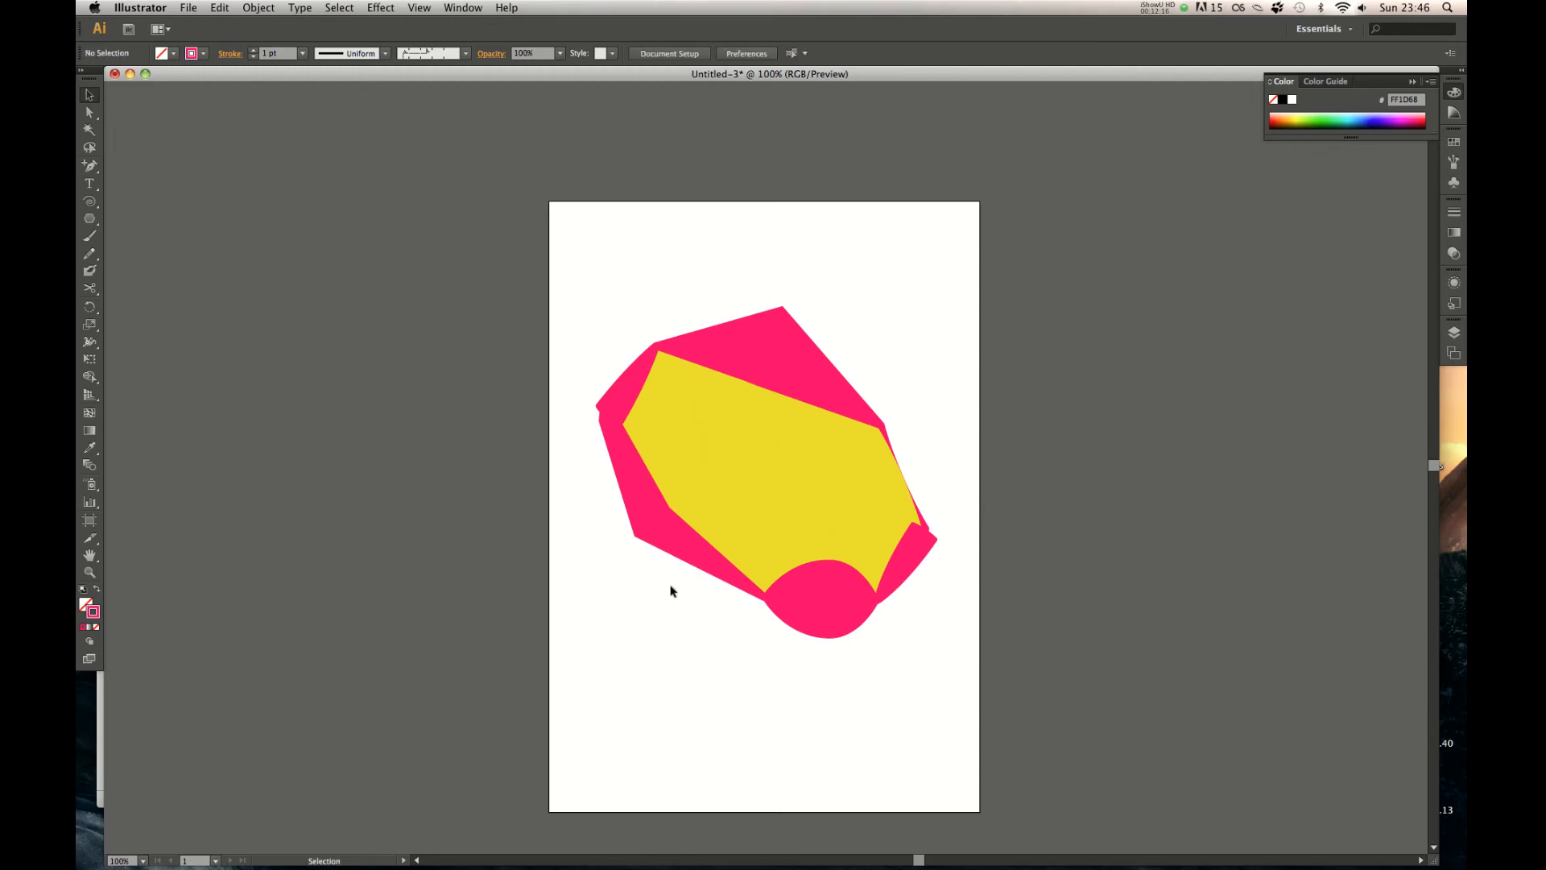
Select the yellow octagon, push its upper, lower and side edges into wavy outlines with the Warp tool, and deselect it
{"action": "left_click", "coordinate": [630, 544]}
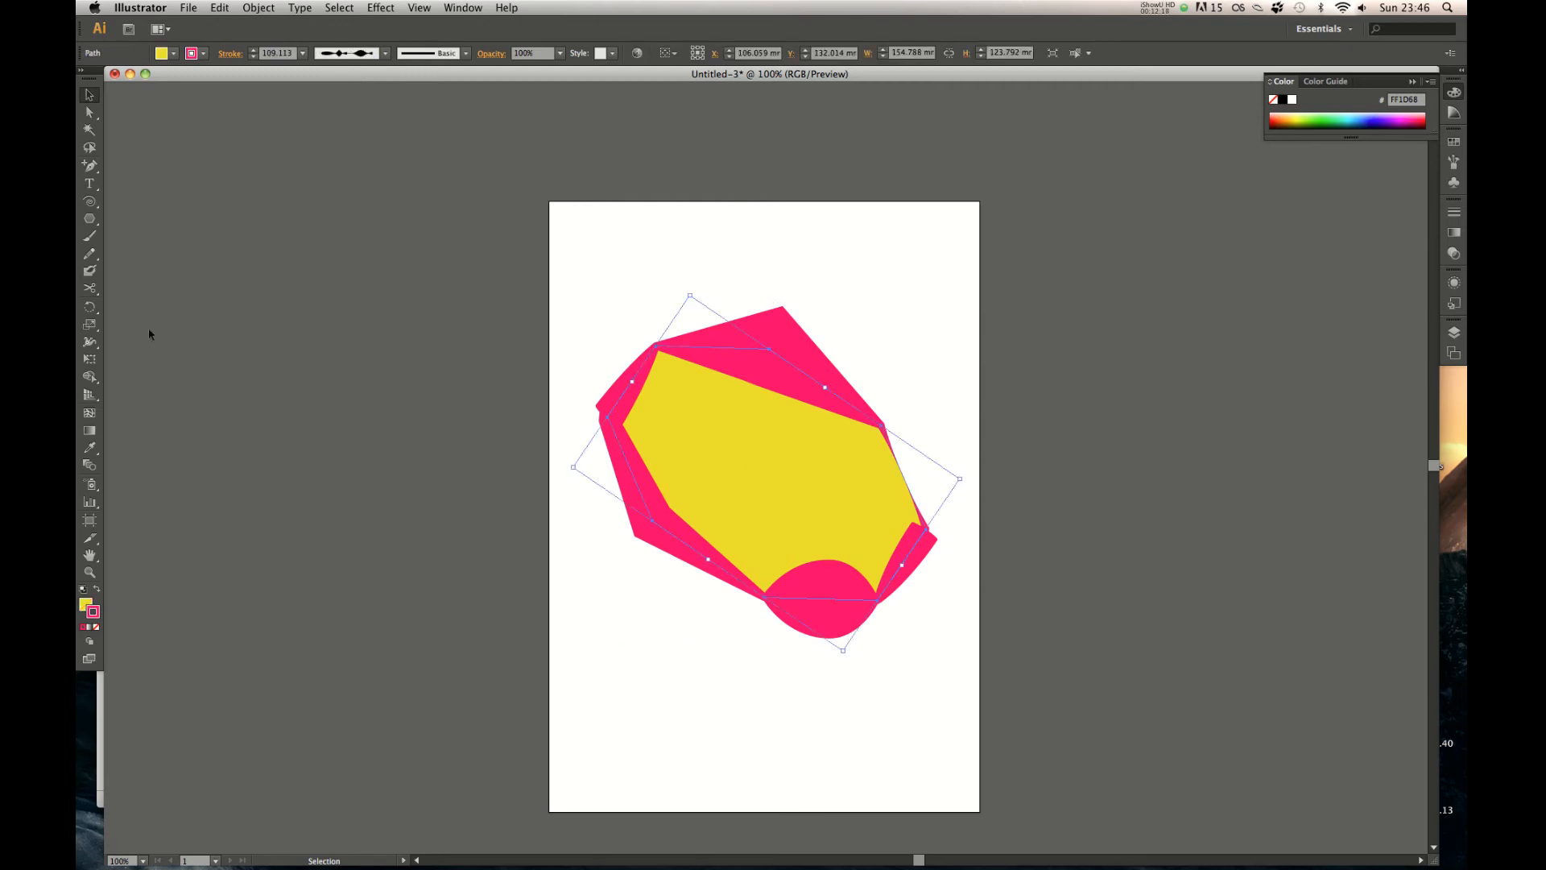
{"action": "left_click", "coordinate": [92, 342]}
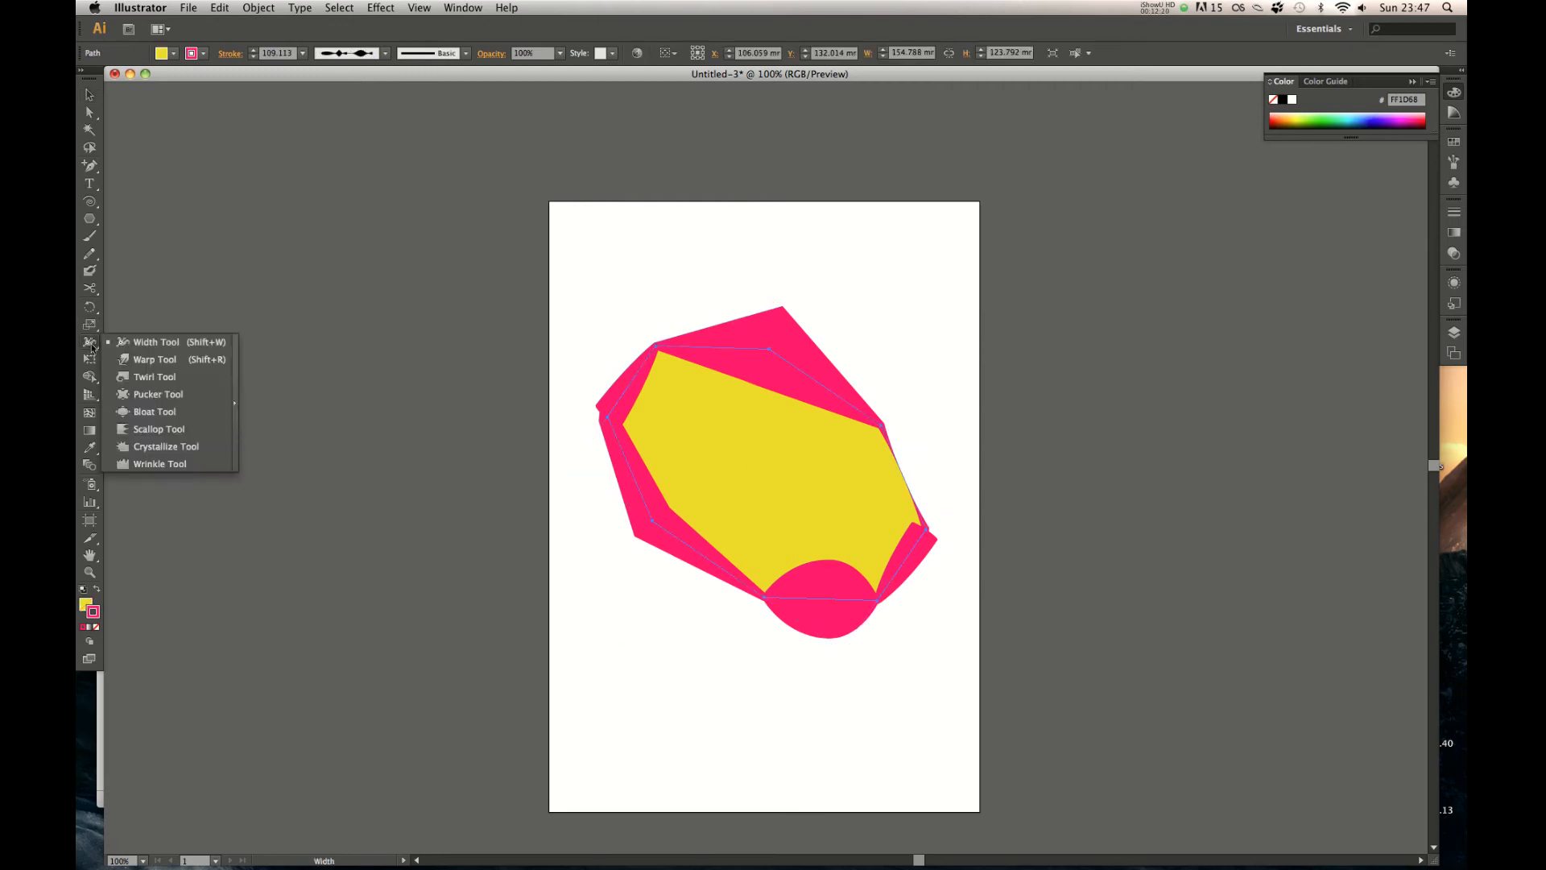
{"action": "left_click", "coordinate": [147, 361]}
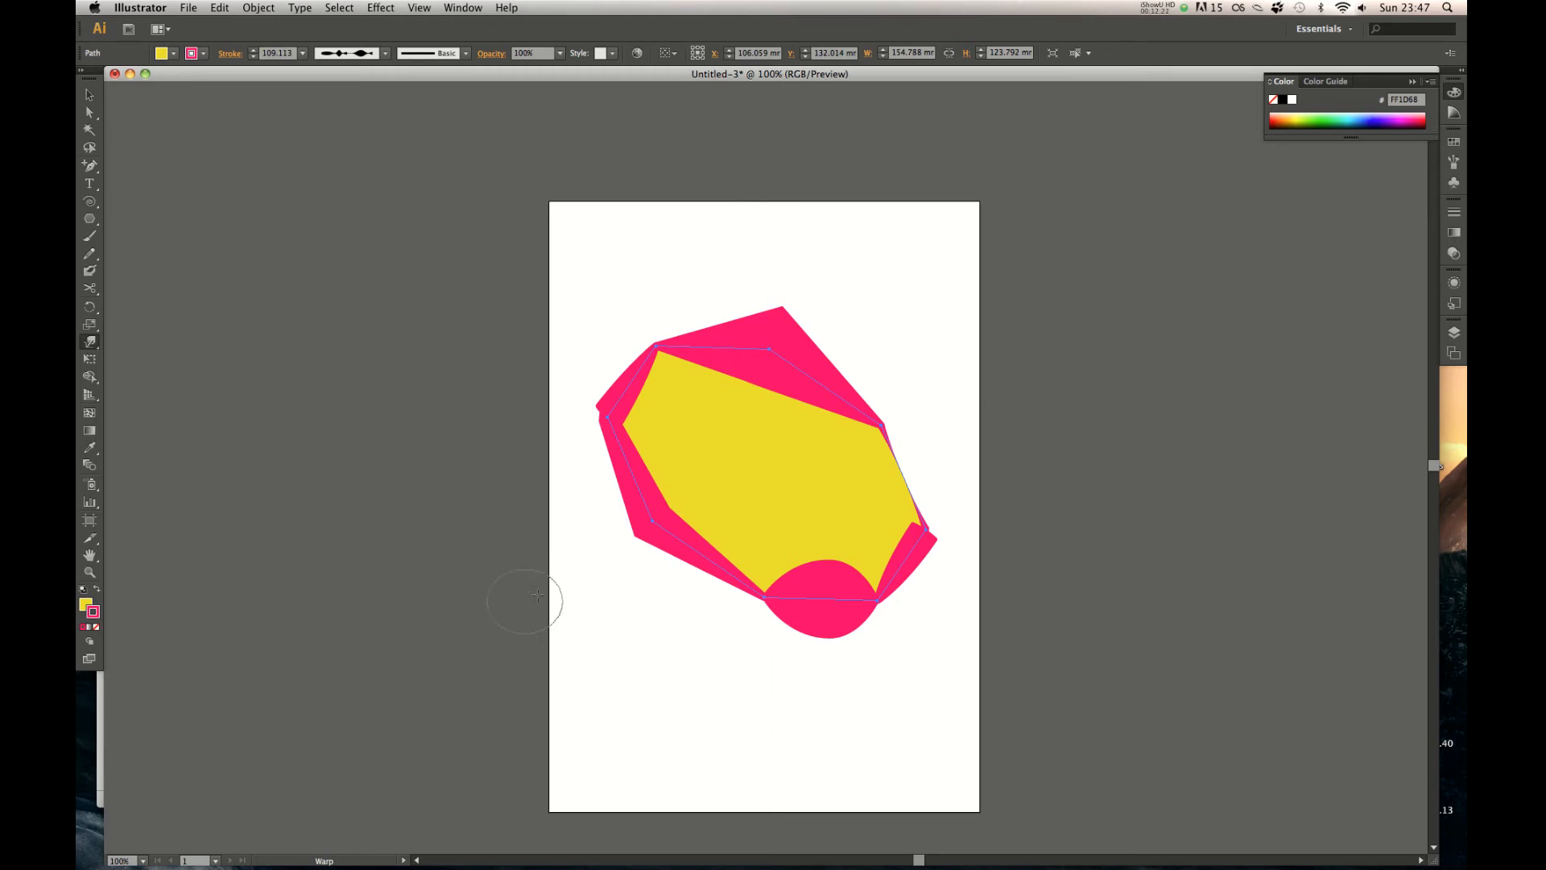
{"action": "mouse_move", "coordinate": [638, 335]}
{"action": "left_mouse_down"}
{"action": "mouse_move", "coordinate": [713, 377]}
{"action": "mouse_move", "coordinate": [789, 326]}
{"action": "mouse_move", "coordinate": [838, 348]}
{"action": "mouse_move", "coordinate": [834, 400]}
{"action": "mouse_move", "coordinate": [870, 403]}
{"action": "mouse_move", "coordinate": [905, 452]}
{"action": "mouse_move", "coordinate": [867, 670]}
{"action": "left_mouse_up"}
{"action": "mouse_move", "coordinate": [770, 597]}
{"action": "left_mouse_down"}
{"action": "mouse_move", "coordinate": [871, 620]}
{"action": "mouse_move", "coordinate": [871, 583]}
{"action": "mouse_move", "coordinate": [885, 601]}
{"action": "mouse_move", "coordinate": [916, 547]}
{"action": "mouse_move", "coordinate": [908, 515]}
{"action": "mouse_move", "coordinate": [918, 553]}
{"action": "left_mouse_up"}
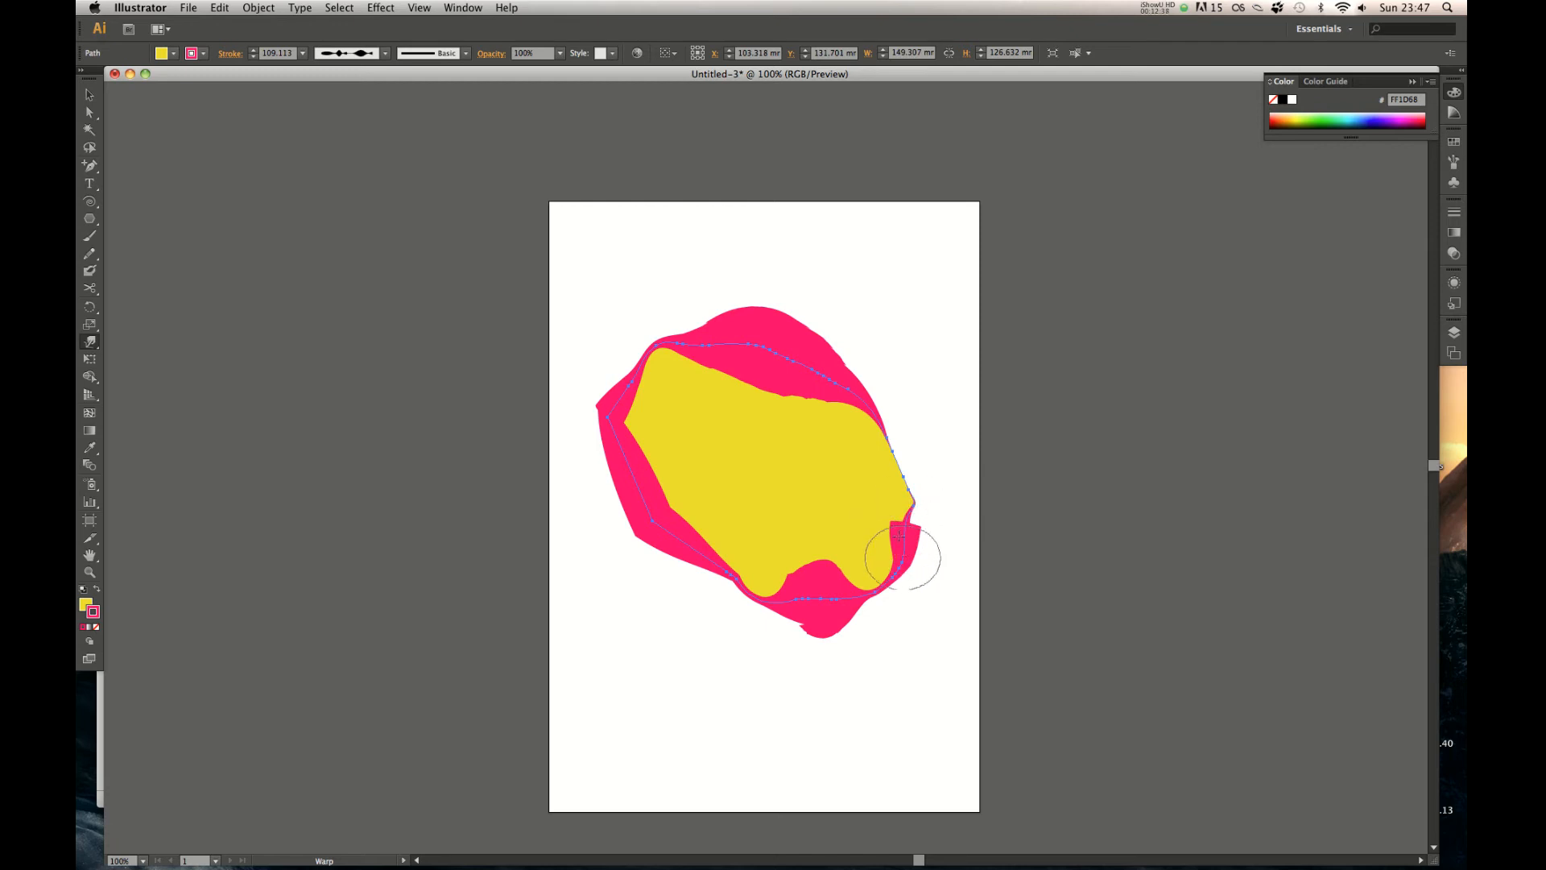
{"action": "mouse_move", "coordinate": [646, 488]}
{"action": "left_mouse_down"}
{"action": "mouse_move", "coordinate": [621, 535]}
{"action": "mouse_move", "coordinate": [650, 524]}
{"action": "mouse_move", "coordinate": [620, 510]}
{"action": "mouse_move", "coordinate": [637, 463]}
{"action": "mouse_move", "coordinate": [652, 467]}
{"action": "left_mouse_up"}
{"action": "key", "text": "v"}
{"action": "left_click", "coordinate": [757, 674]}
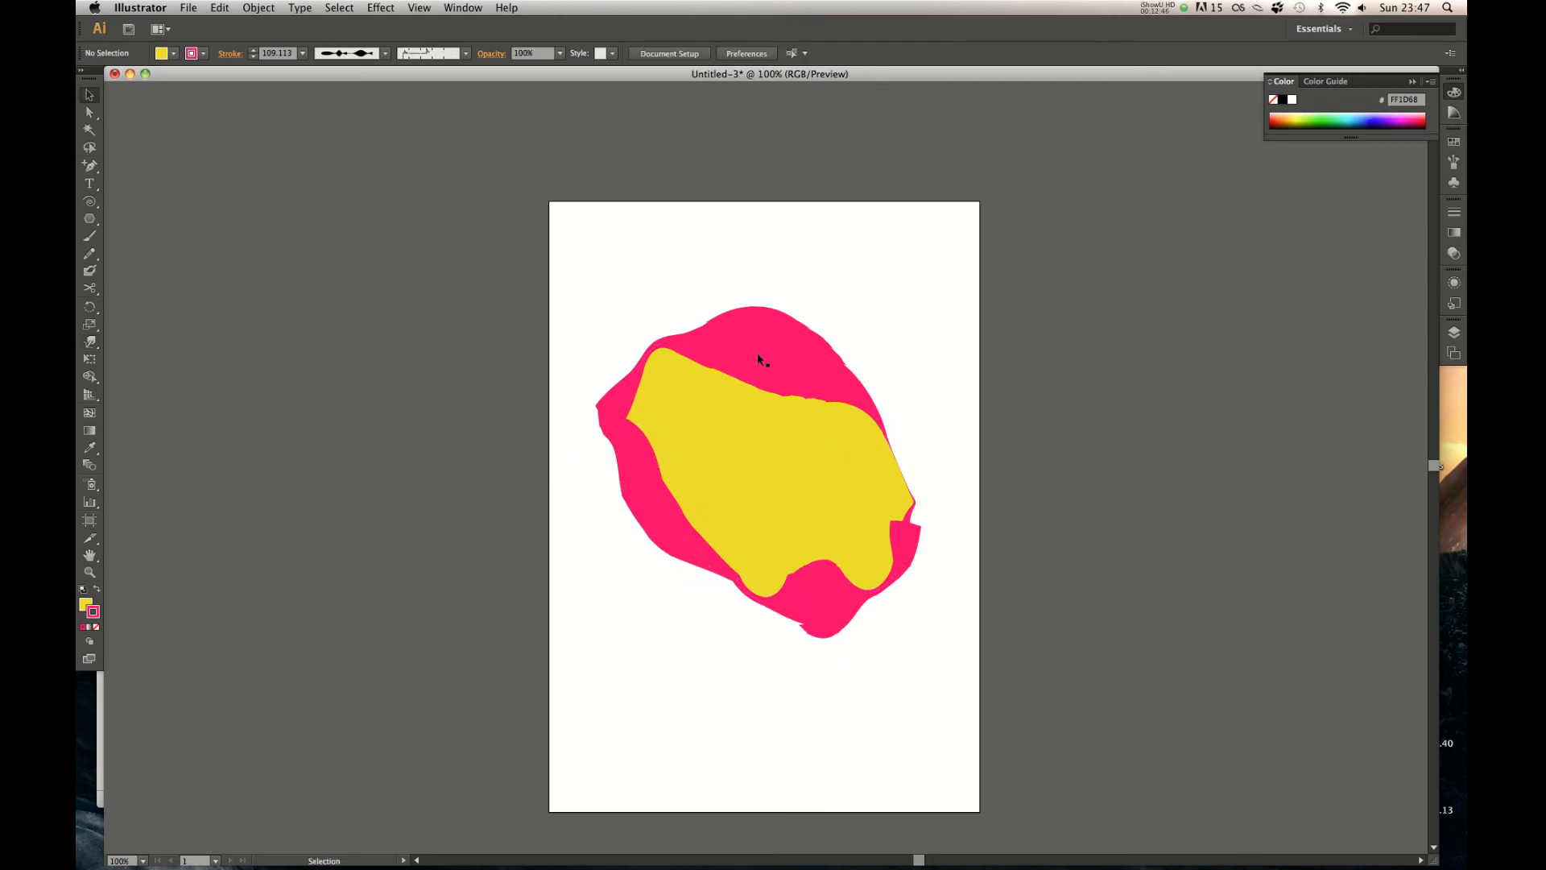
Duplicate the warped shape so one copy sits above the other on the artboard, and deselect
{"action": "left_click_drag", "start_coordinate": [752, 474], "coordinate": [757, 437]}
{"action": "left_click_drag", "start_coordinate": [758, 437], "coordinate": [769, 368]}
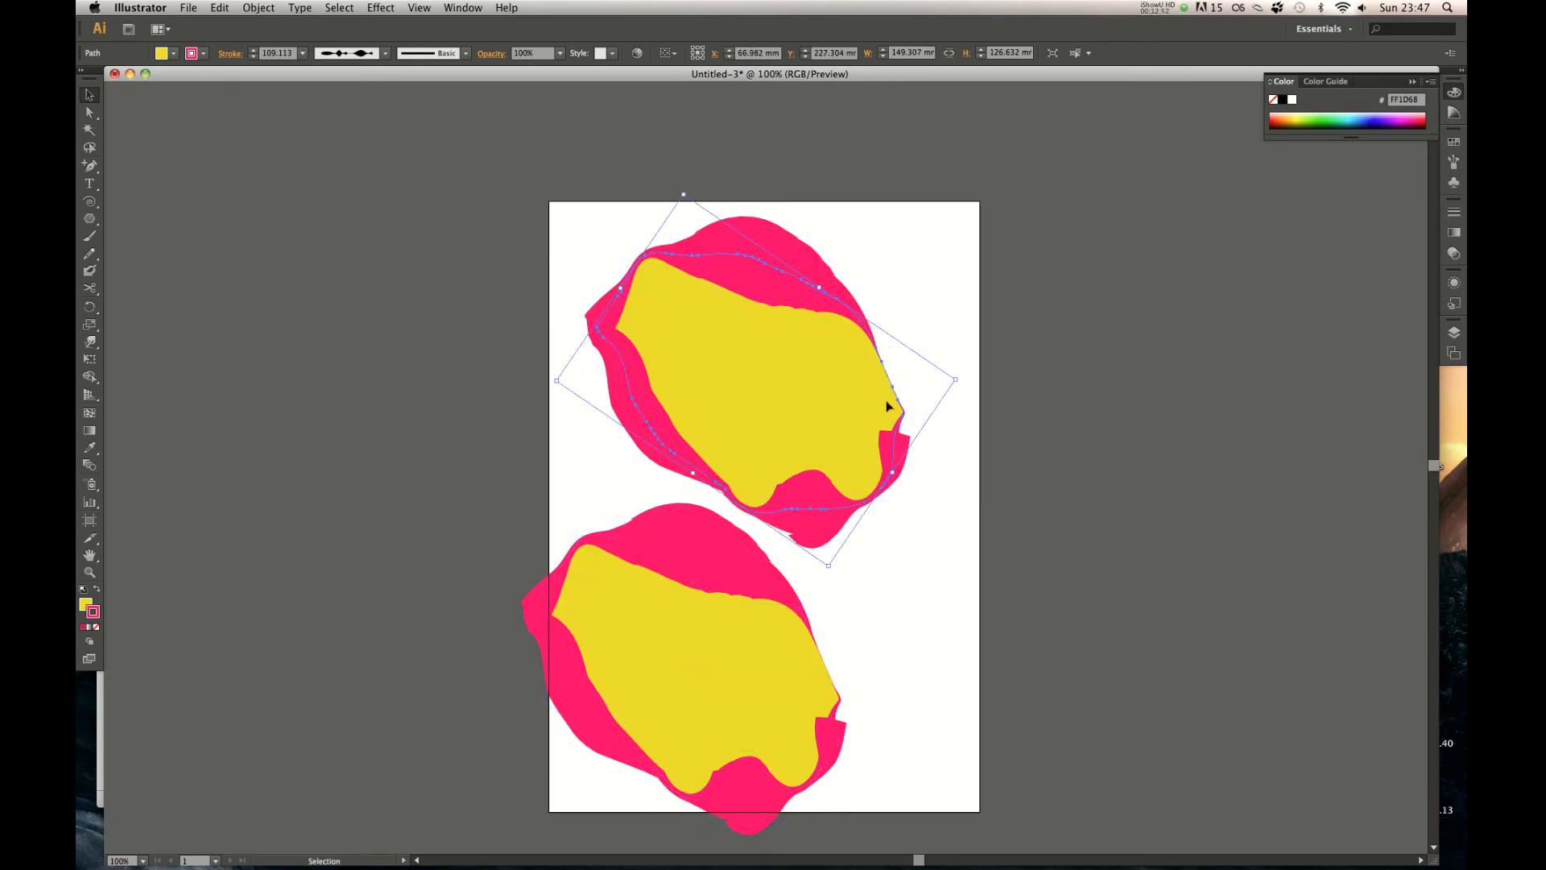
{"action": "left_click", "coordinate": [975, 369]}
Warp both unselected shapes with the Warp tool, pulling the upper shape's top edge inward and its lower-left edge down
{"action": "key", "text": "shift+r"}
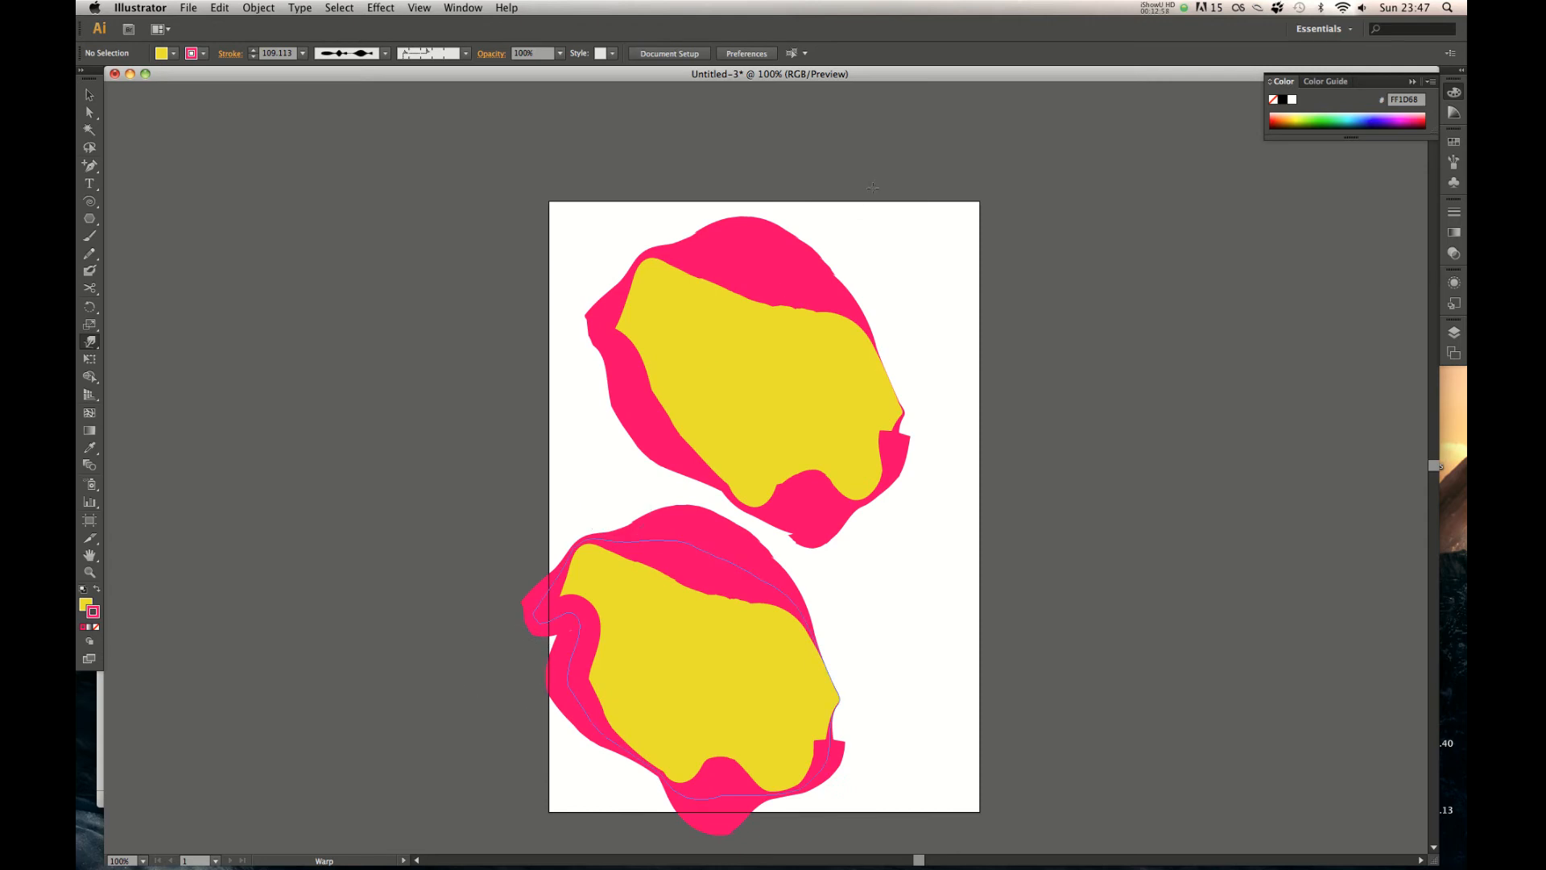
{"action": "mouse_move", "coordinate": [834, 230]}
{"action": "left_mouse_down"}
{"action": "mouse_move", "coordinate": [707, 397]}
{"action": "mouse_move", "coordinate": [670, 538]}
{"action": "left_mouse_up"}
{"action": "key", "text": "v"}
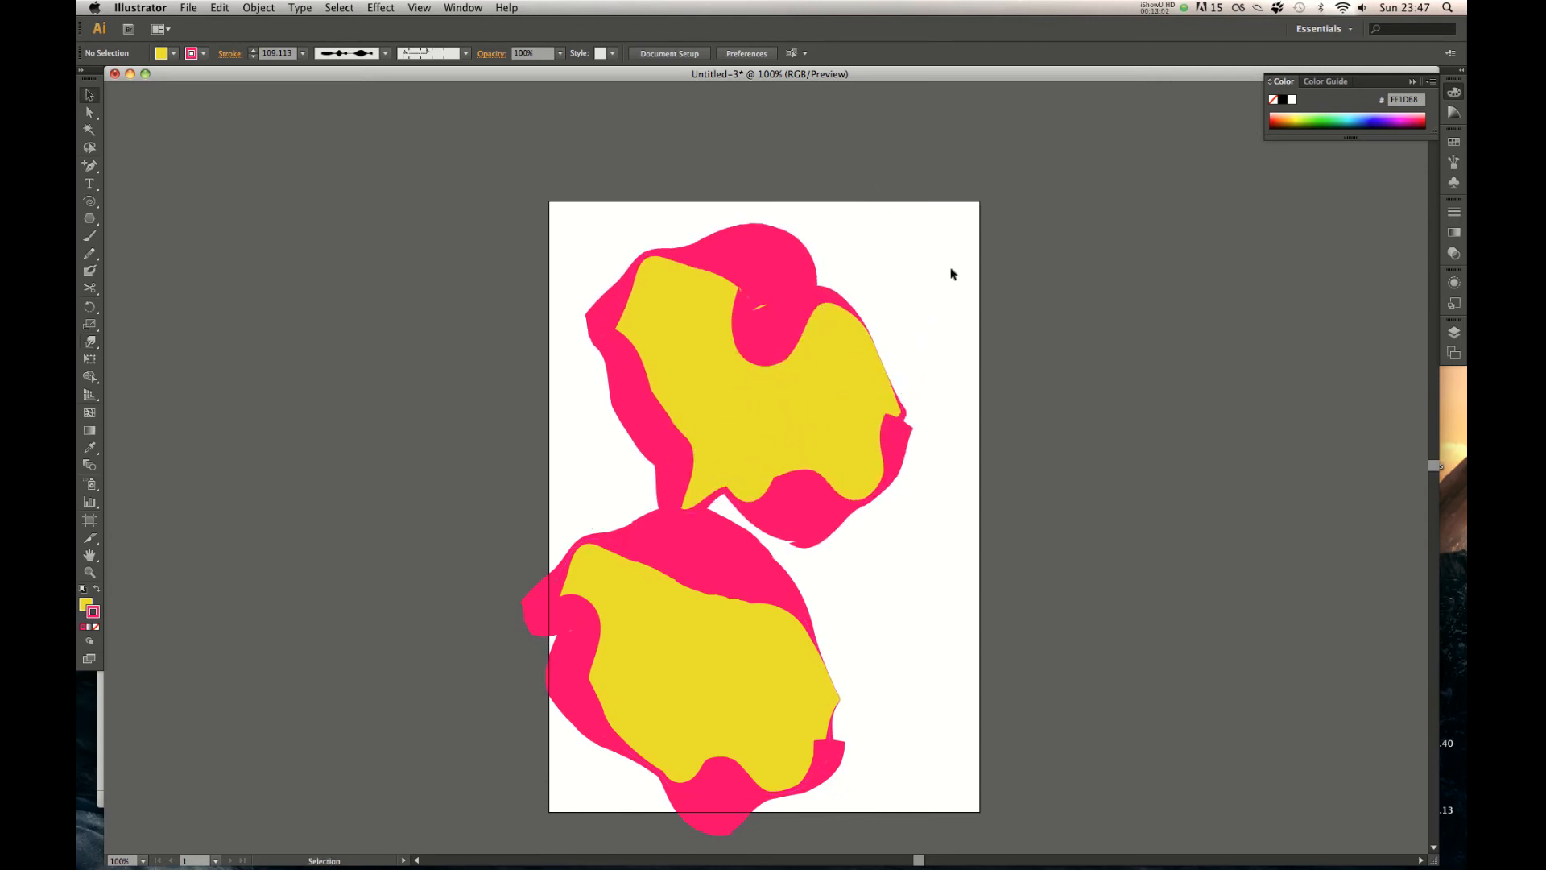
Move the upper shape over the lower one to about X 80 mm, Y 143 mm, and warp only this selected shape further downward
{"action": "left_click_drag", "start_coordinate": [788, 487], "coordinate": [788, 523]}
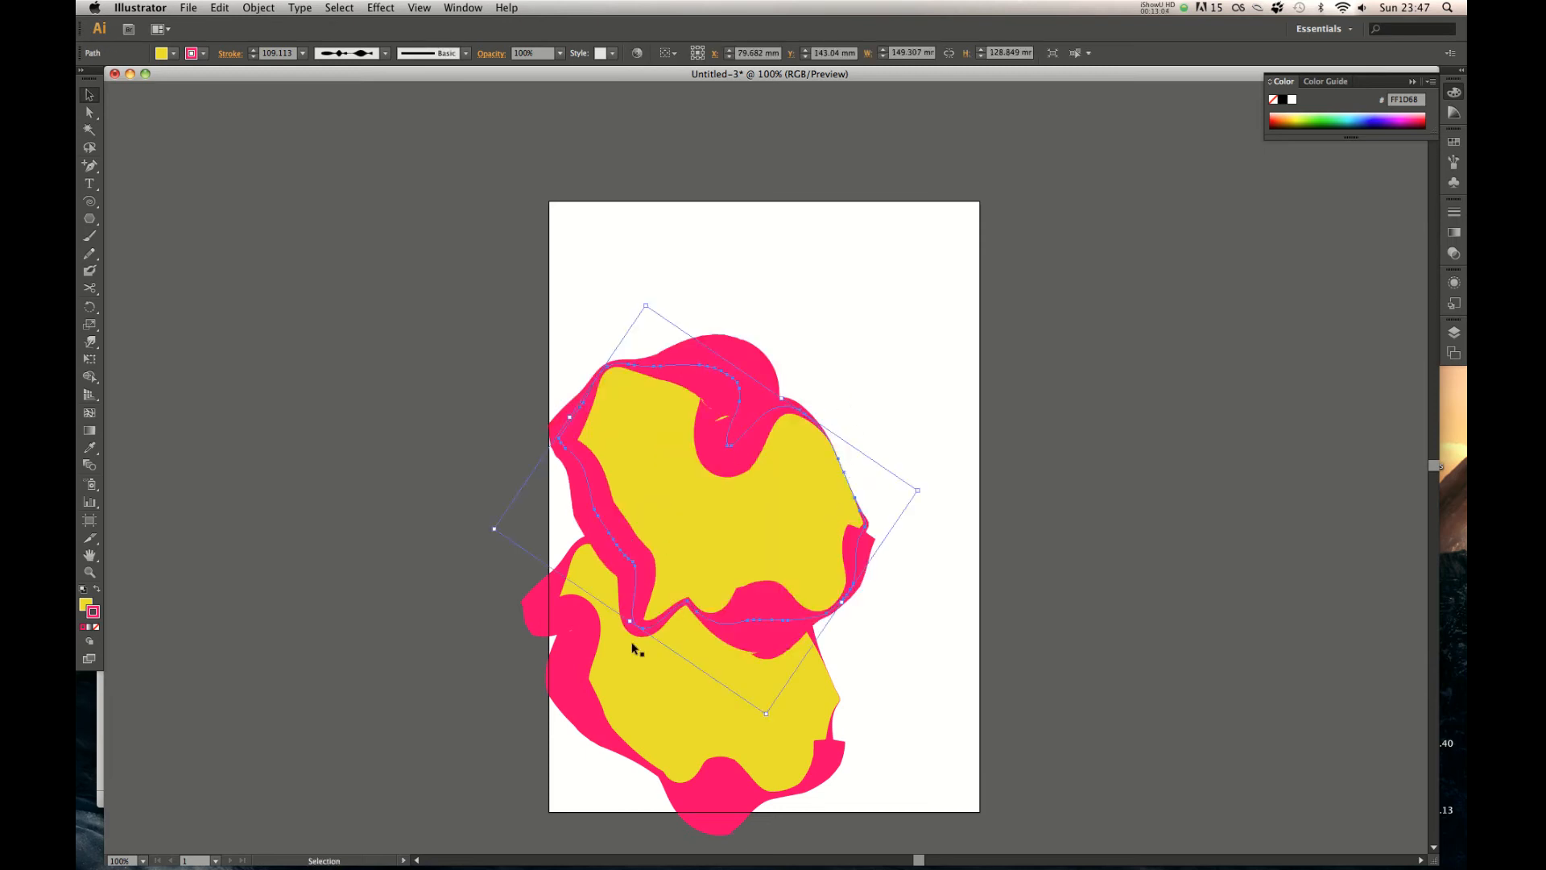
{"action": "key", "text": "shift+r"}
{"action": "mouse_move", "coordinate": [806, 306]}
{"action": "left_mouse_down"}
{"action": "mouse_move", "coordinate": [695, 662]}
{"action": "mouse_move", "coordinate": [623, 818]}
{"action": "mouse_move", "coordinate": [625, 782]}
{"action": "left_mouse_up"}
{"action": "mouse_move", "coordinate": [732, 463]}
{"action": "left_mouse_down"}
{"action": "mouse_move", "coordinate": [673, 618]}
{"action": "mouse_move", "coordinate": [617, 709]}
{"action": "left_mouse_up"}
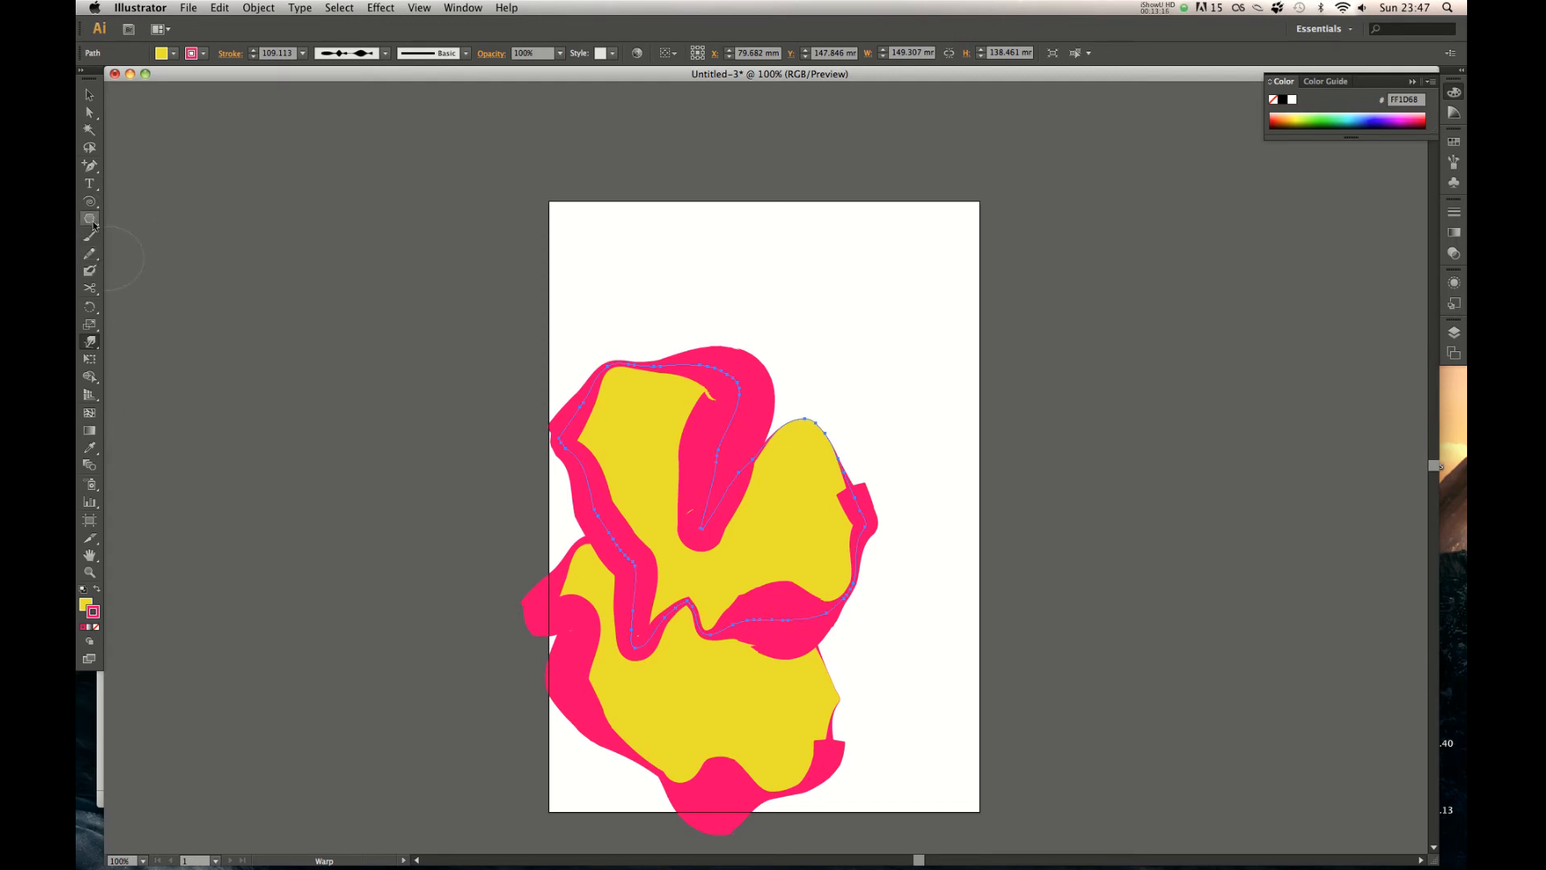
Try to erase a diagonal band through only the selected upper shape with the Eraser, and undo it
{"action": "left_click", "coordinate": [94, 258]}
{"action": "mouse_move", "coordinate": [93, 258]}
{"action": "left_mouse_down"}
{"action": "mouse_move", "coordinate": [91, 286]}
{"action": "mouse_move", "coordinate": [141, 288]}
{"action": "left_mouse_up"}
{"action": "mouse_move", "coordinate": [828, 276]}
{"action": "left_mouse_down"}
{"action": "mouse_move", "coordinate": [638, 690]}
{"action": "mouse_move", "coordinate": [518, 828]}
{"action": "mouse_move", "coordinate": [592, 844]}
{"action": "left_mouse_up"}
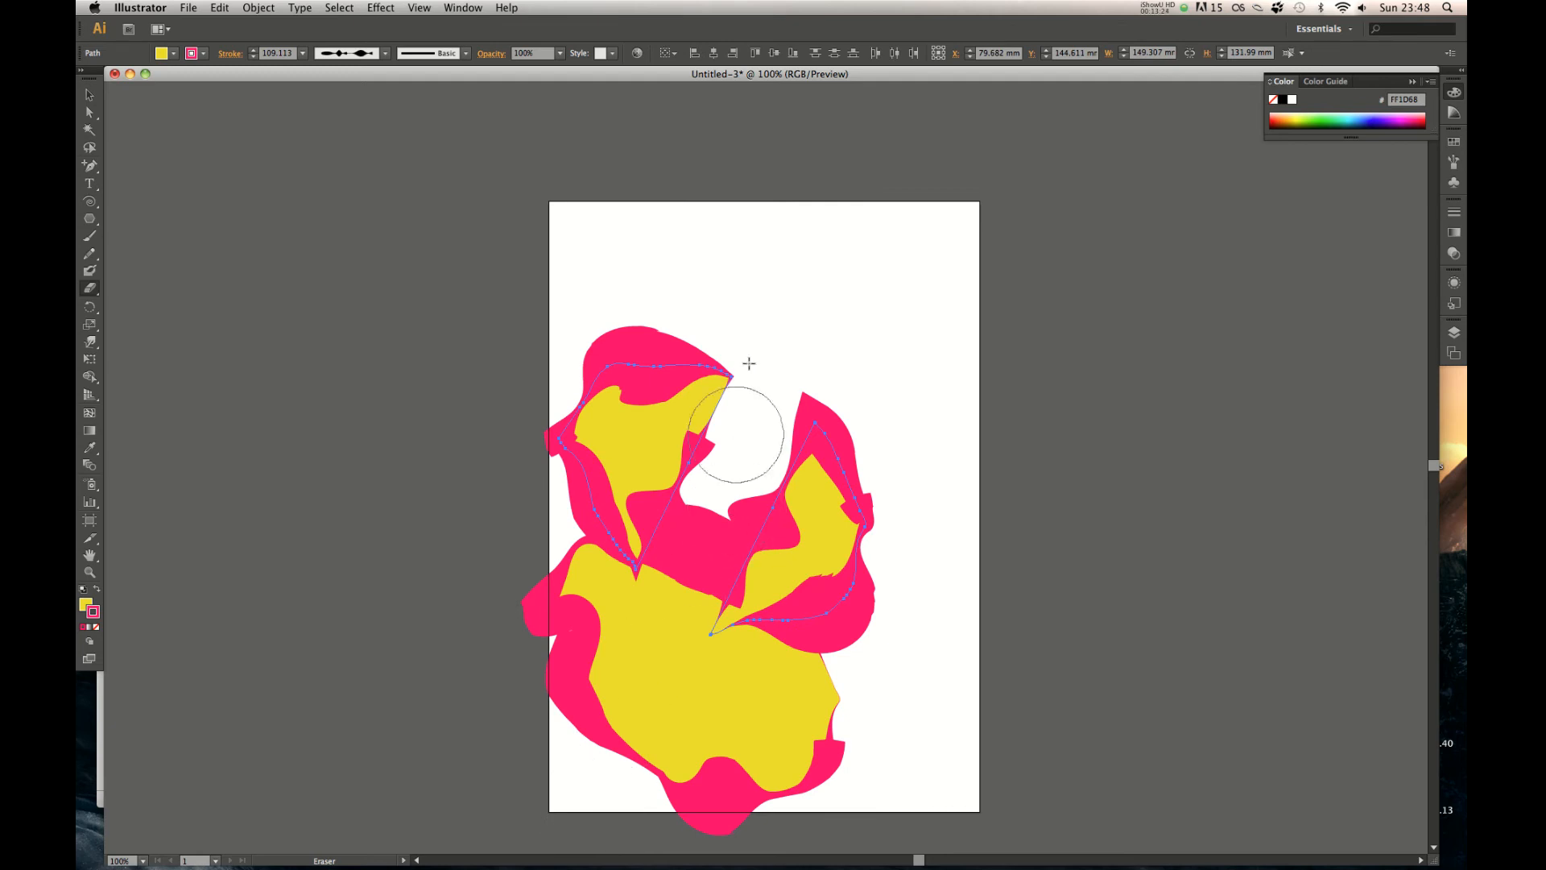
{"action": "key", "text": "v"}
{"action": "key", "text": "ctrl+z"}
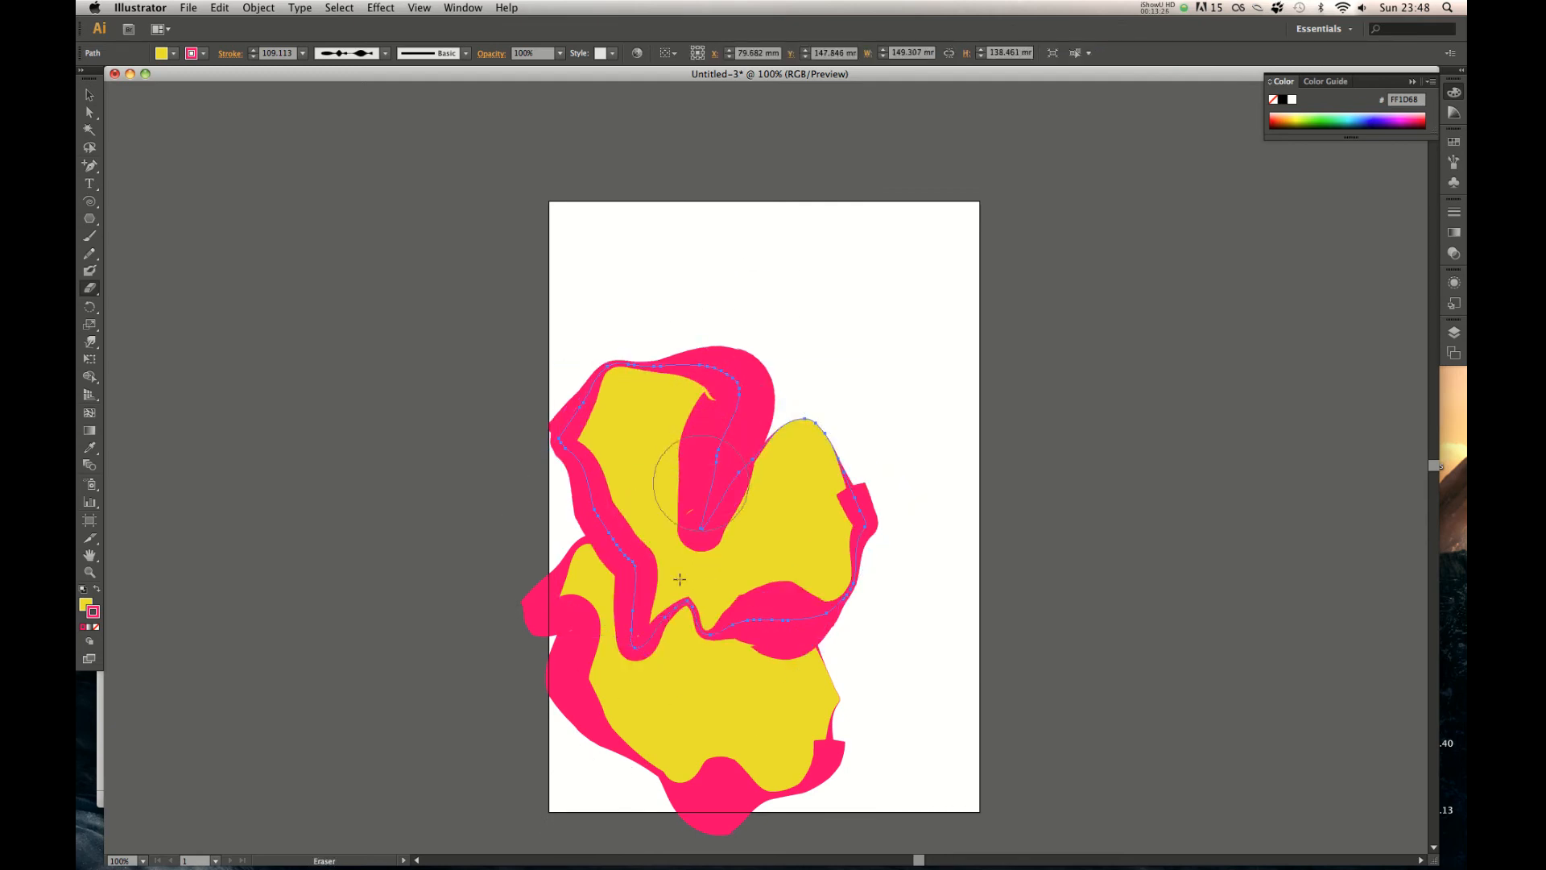
Deselect everything and erase a diagonal band through both overlapping shapes with the Eraser
{"action": "left_click", "coordinate": [894, 239]}
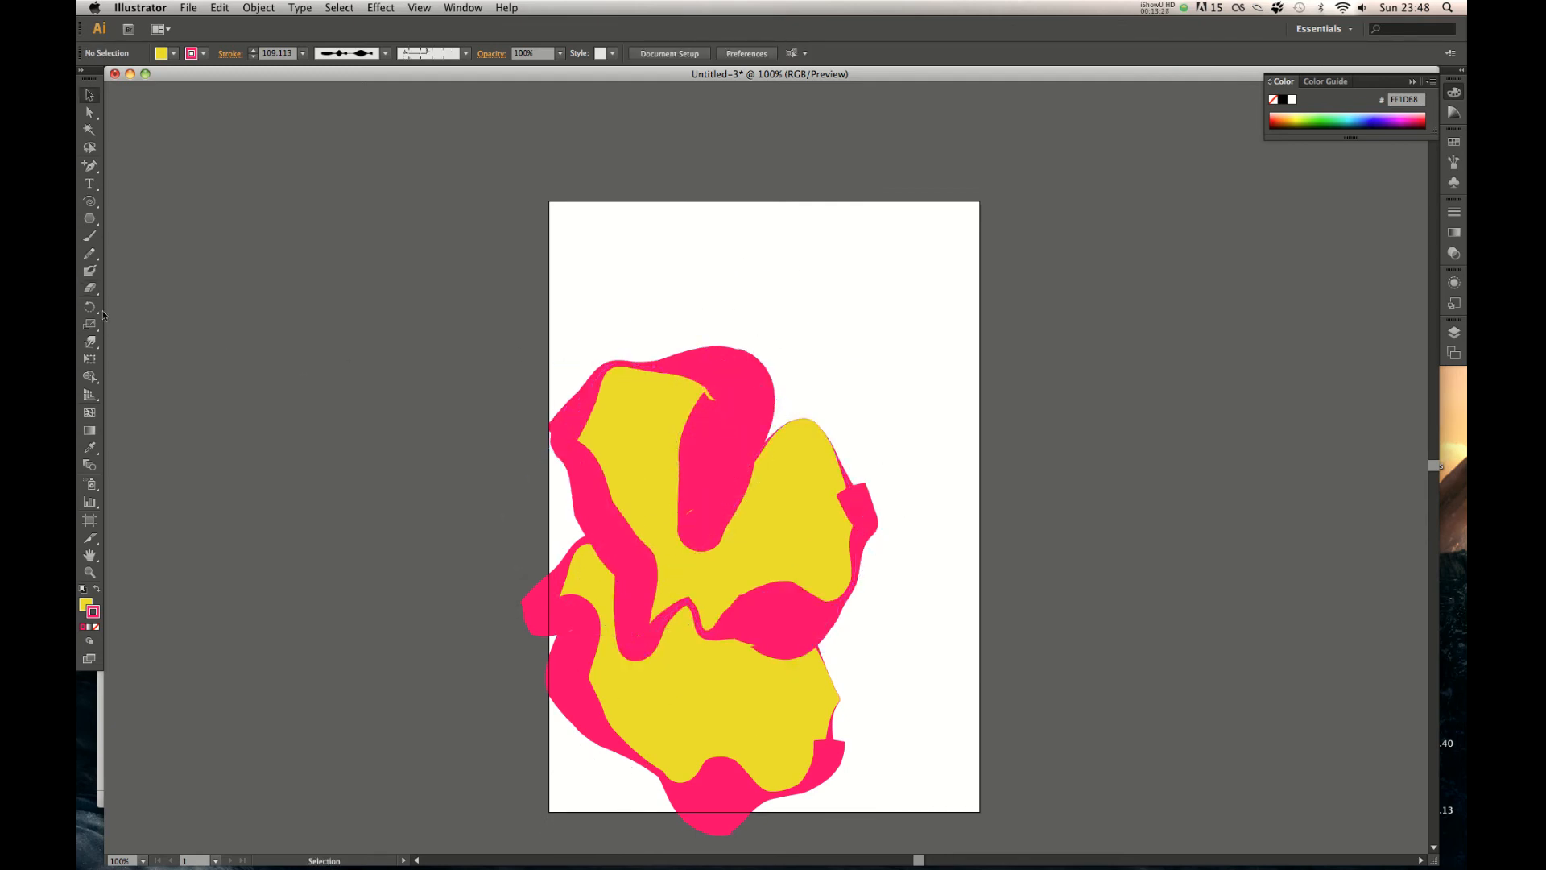
{"action": "left_click", "coordinate": [89, 288]}
{"action": "left_click_drag", "start_coordinate": [465, 869], "coordinate": [461, 869]}
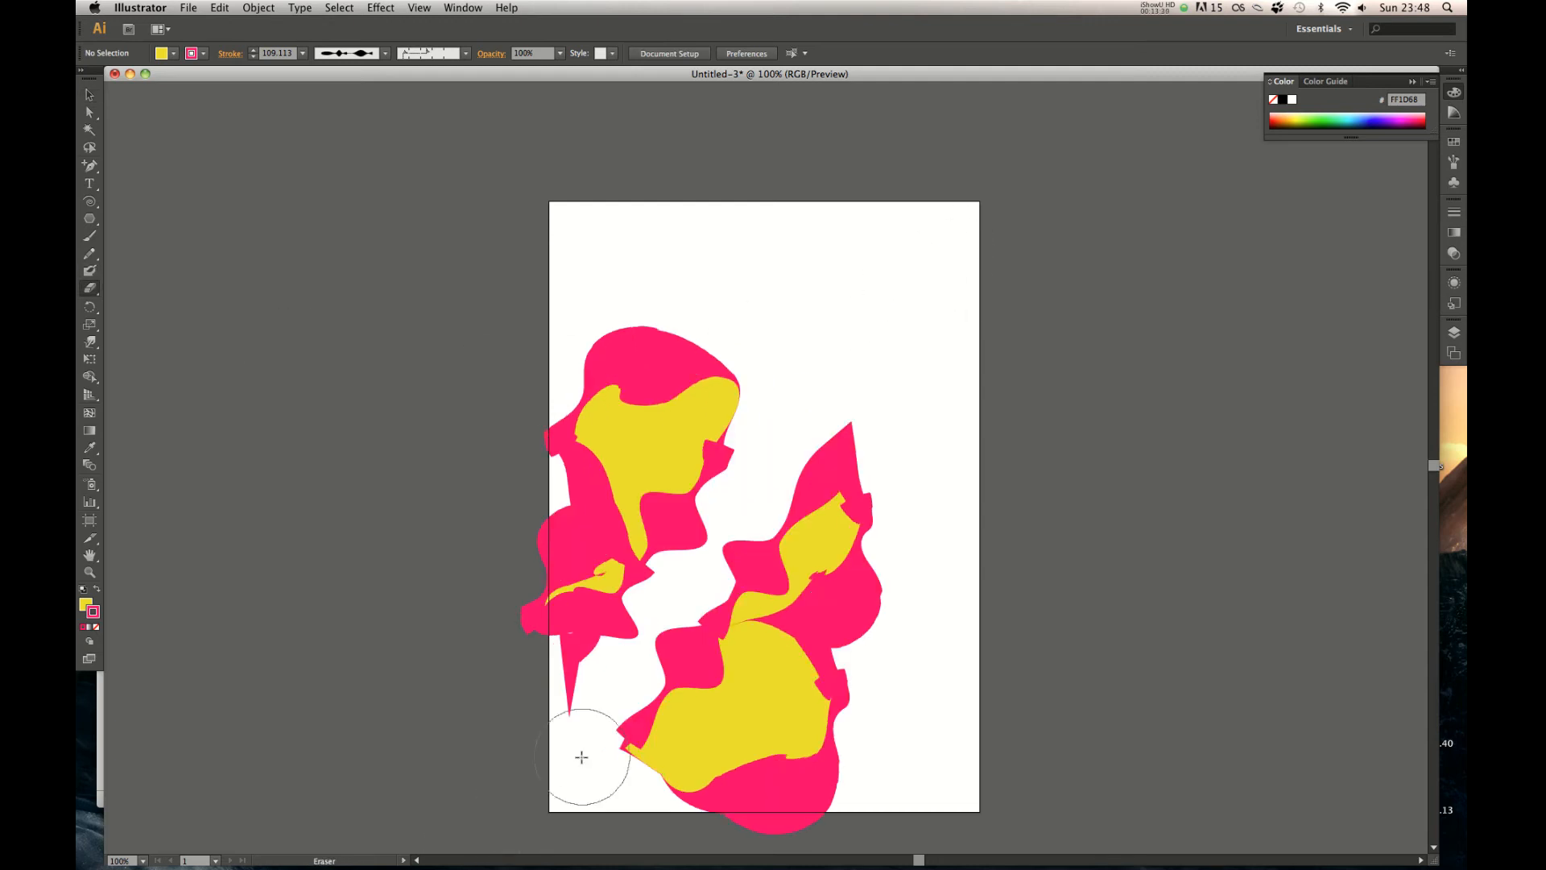
{"action": "key", "text": "v"}
Select all the erased pieces, move them up to about X 91 mm, Y 126 mm, and delete them
{"action": "left_click_drag", "start_coordinate": [949, 258], "coordinate": [699, 600]}
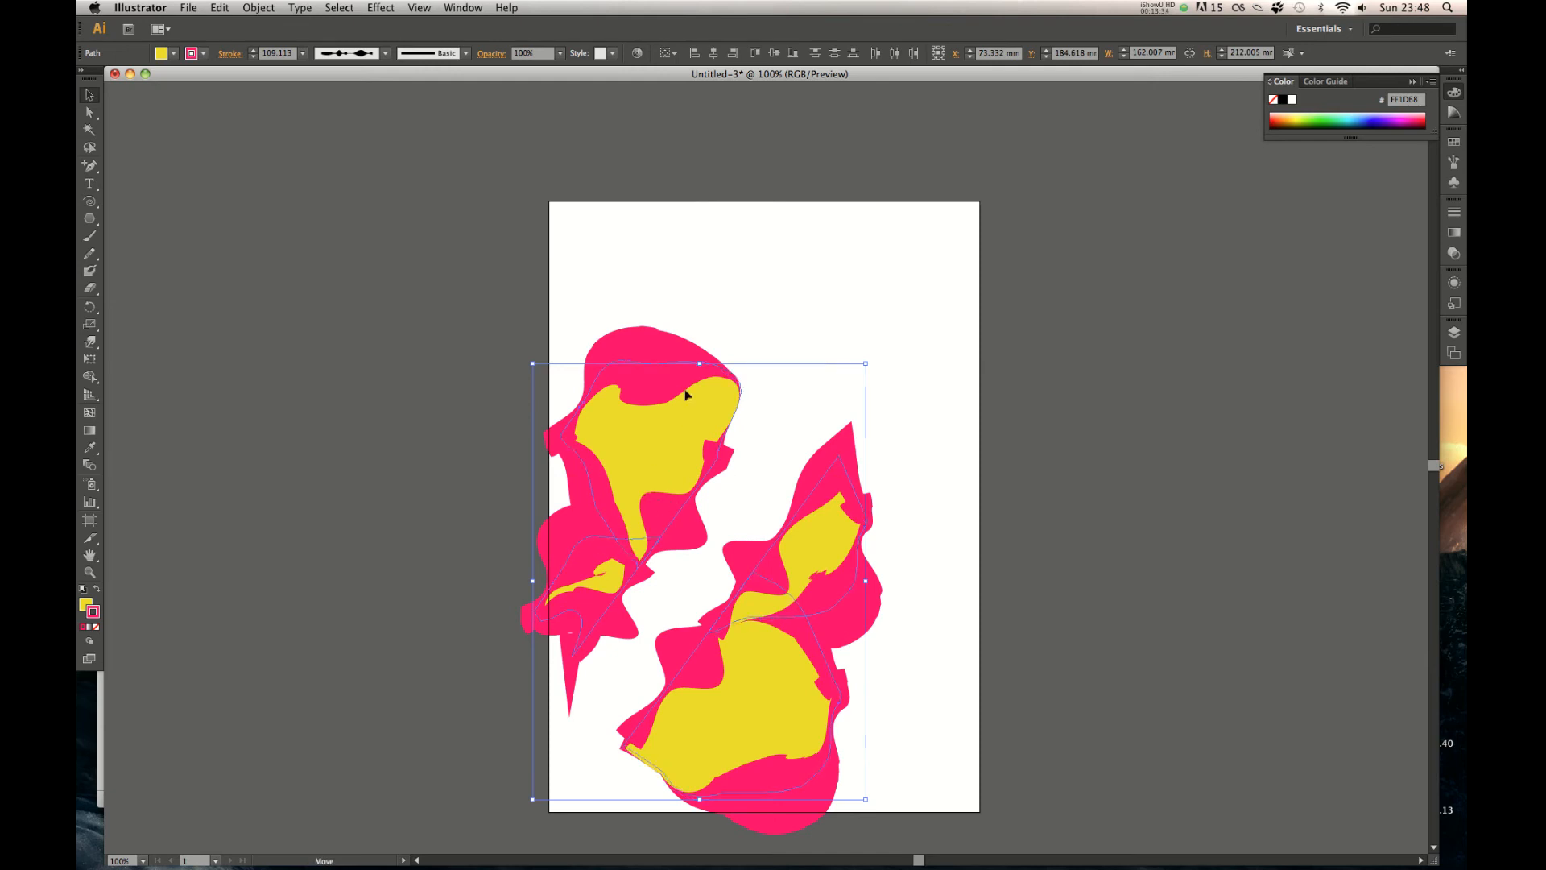
{"action": "left_click_drag", "start_coordinate": [753, 549], "coordinate": [789, 429]}
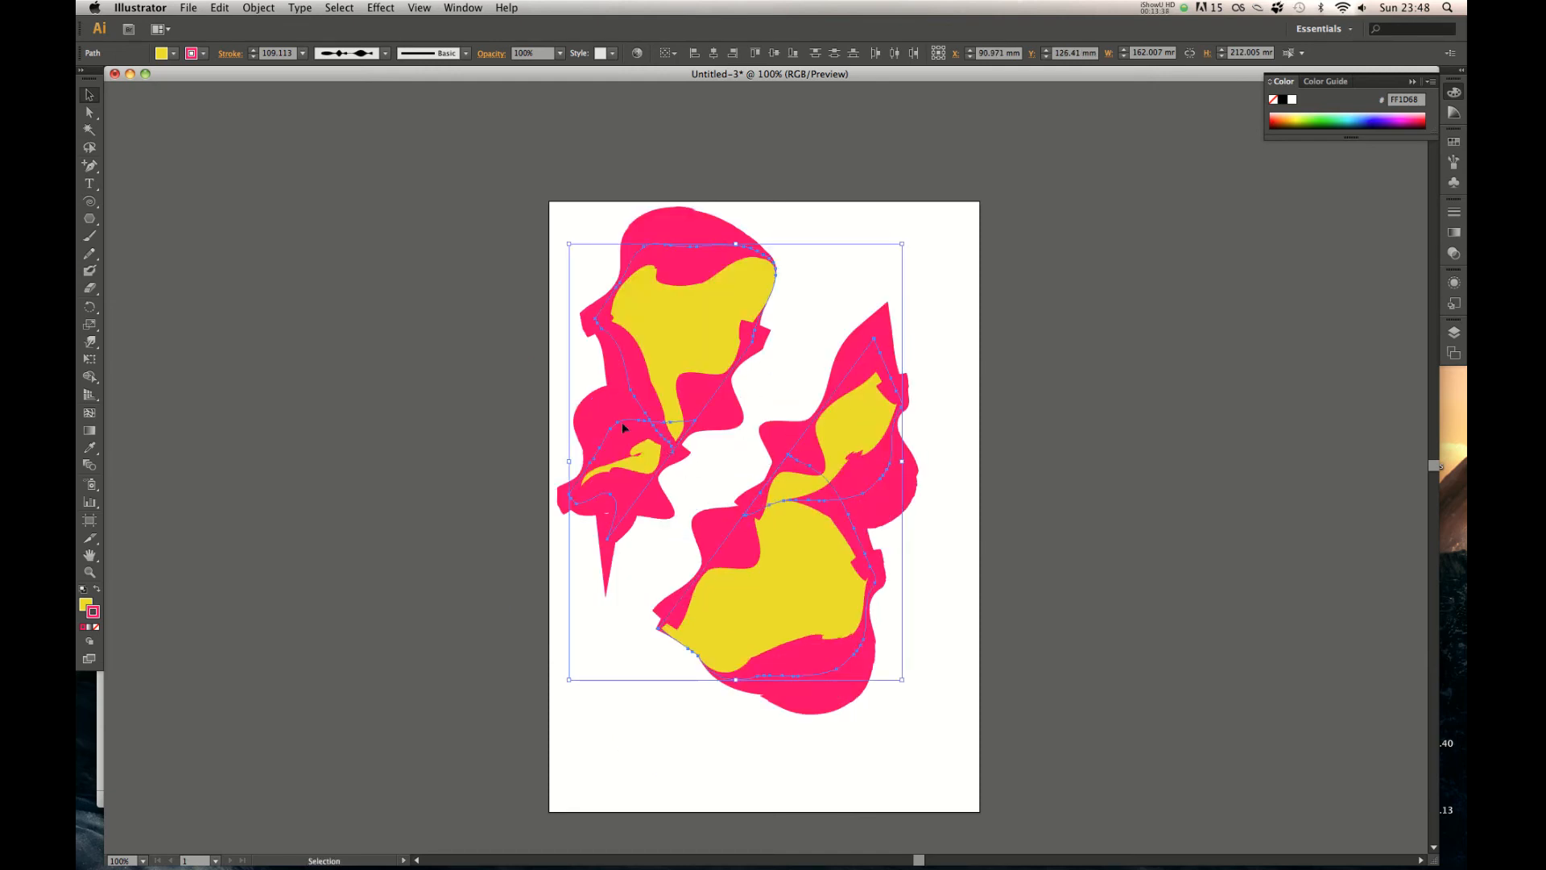
{"action": "key", "text": "Delete"}
Draw two yellow octagons of similar size, one above the other, with the Polygon tool and deselect them
{"action": "left_click", "coordinate": [91, 221]}
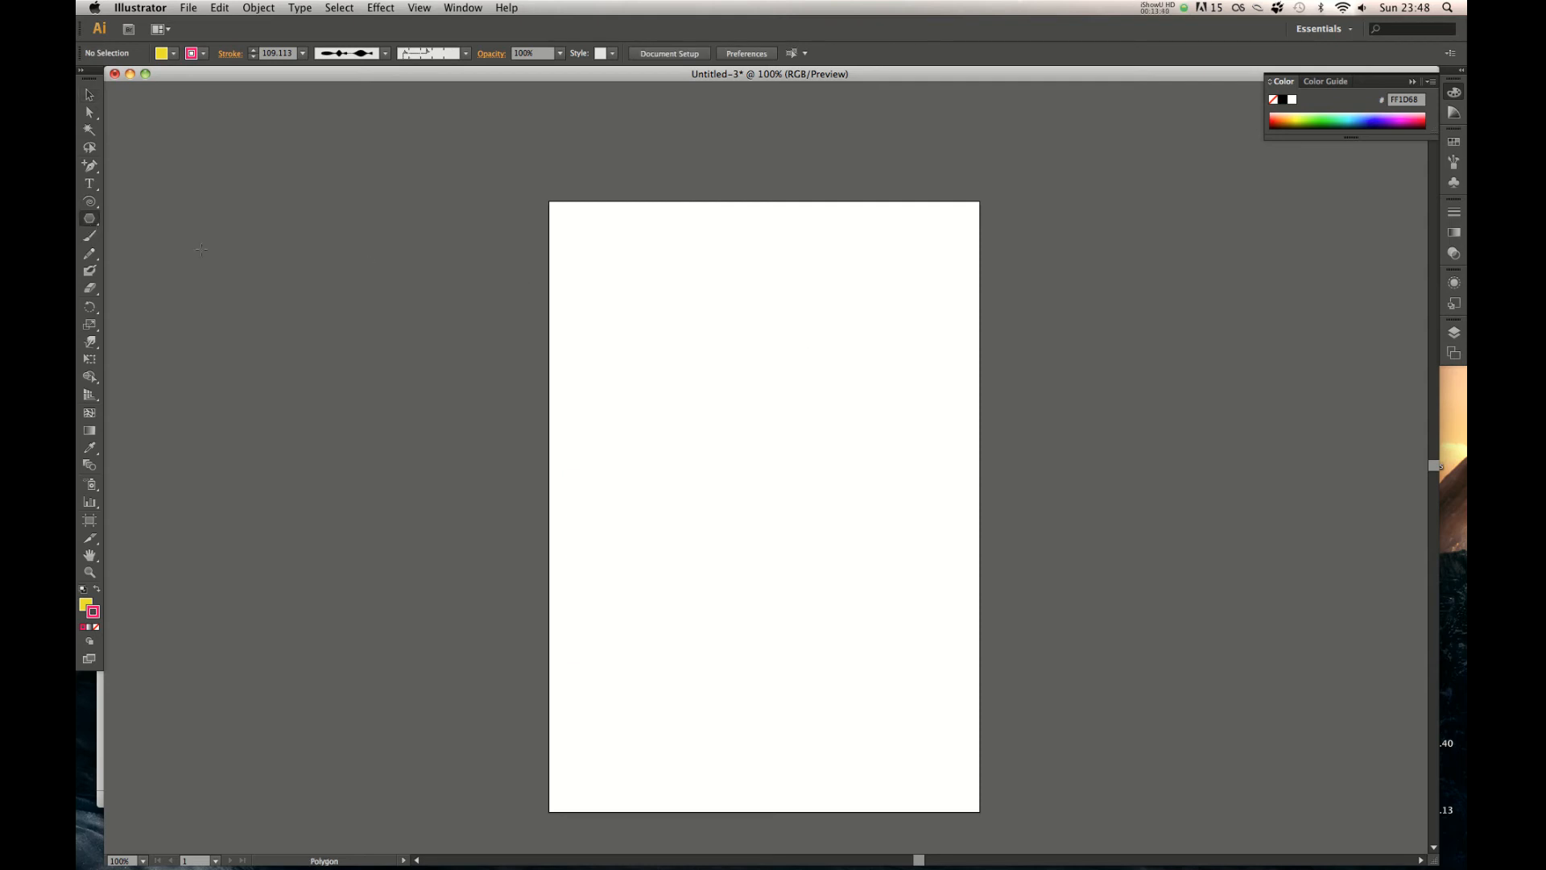
{"action": "left_click_drag", "start_coordinate": [791, 298], "coordinate": [678, 440]}
{"action": "left_click_drag", "start_coordinate": [832, 566], "coordinate": [684, 705]}
{"action": "key", "text": "v"}
{"action": "left_click", "coordinate": [910, 476]}
Erase a diagonal band through the lower octagon and move its small cut-off piece up against the larger piece
{"action": "key", "text": "shift+e"}
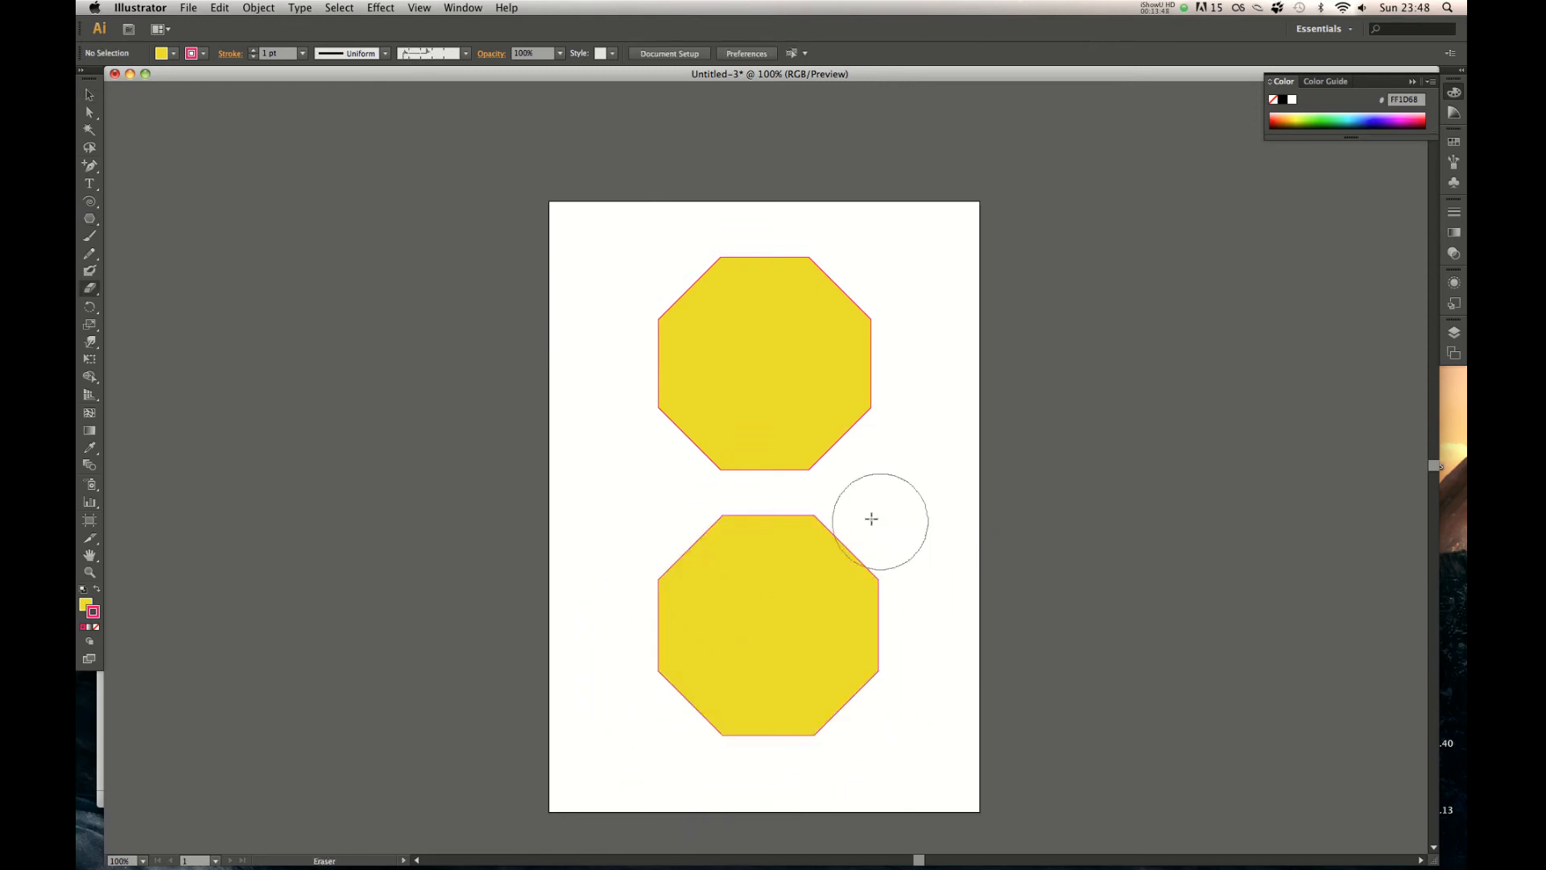
{"action": "left_click_drag", "start_coordinate": [856, 563], "coordinate": [684, 818]}
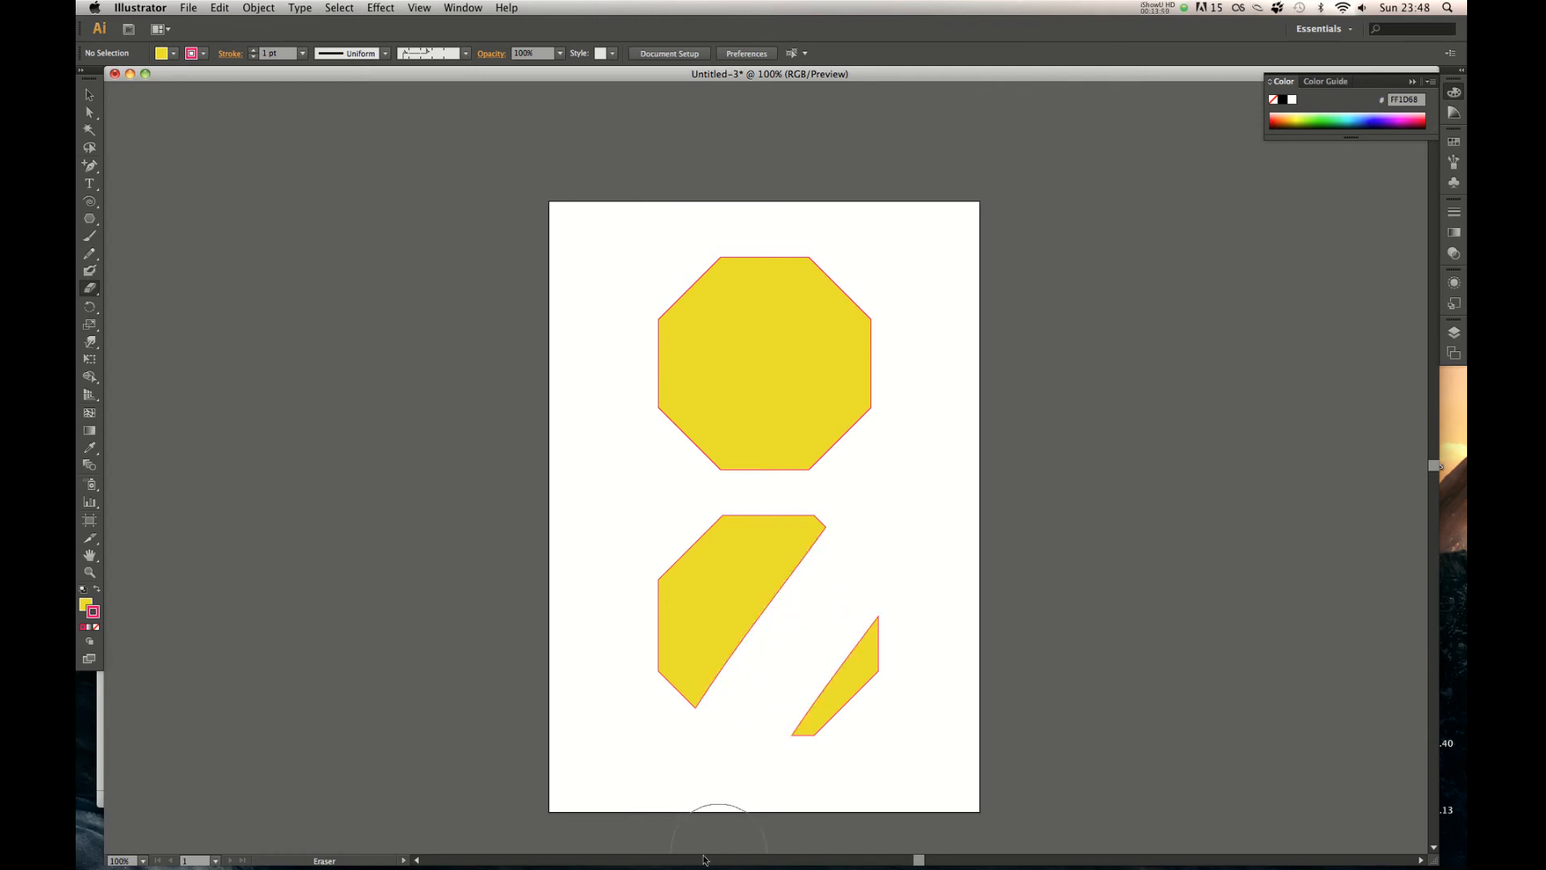
{"action": "key", "text": "v"}
{"action": "mouse_move", "coordinate": [849, 687]}
{"action": "left_mouse_down"}
{"action": "mouse_move", "coordinate": [818, 587]}
{"action": "mouse_move", "coordinate": [854, 563]}
{"action": "mouse_move", "coordinate": [840, 530]}
{"action": "mouse_move", "coordinate": [868, 527]}
{"action": "mouse_move", "coordinate": [850, 529]}
{"action": "left_mouse_up"}
Set the small piece's stroke to 8 pt, place a rotated copy to its right, and deselect
{"action": "left_click", "coordinate": [302, 53]}
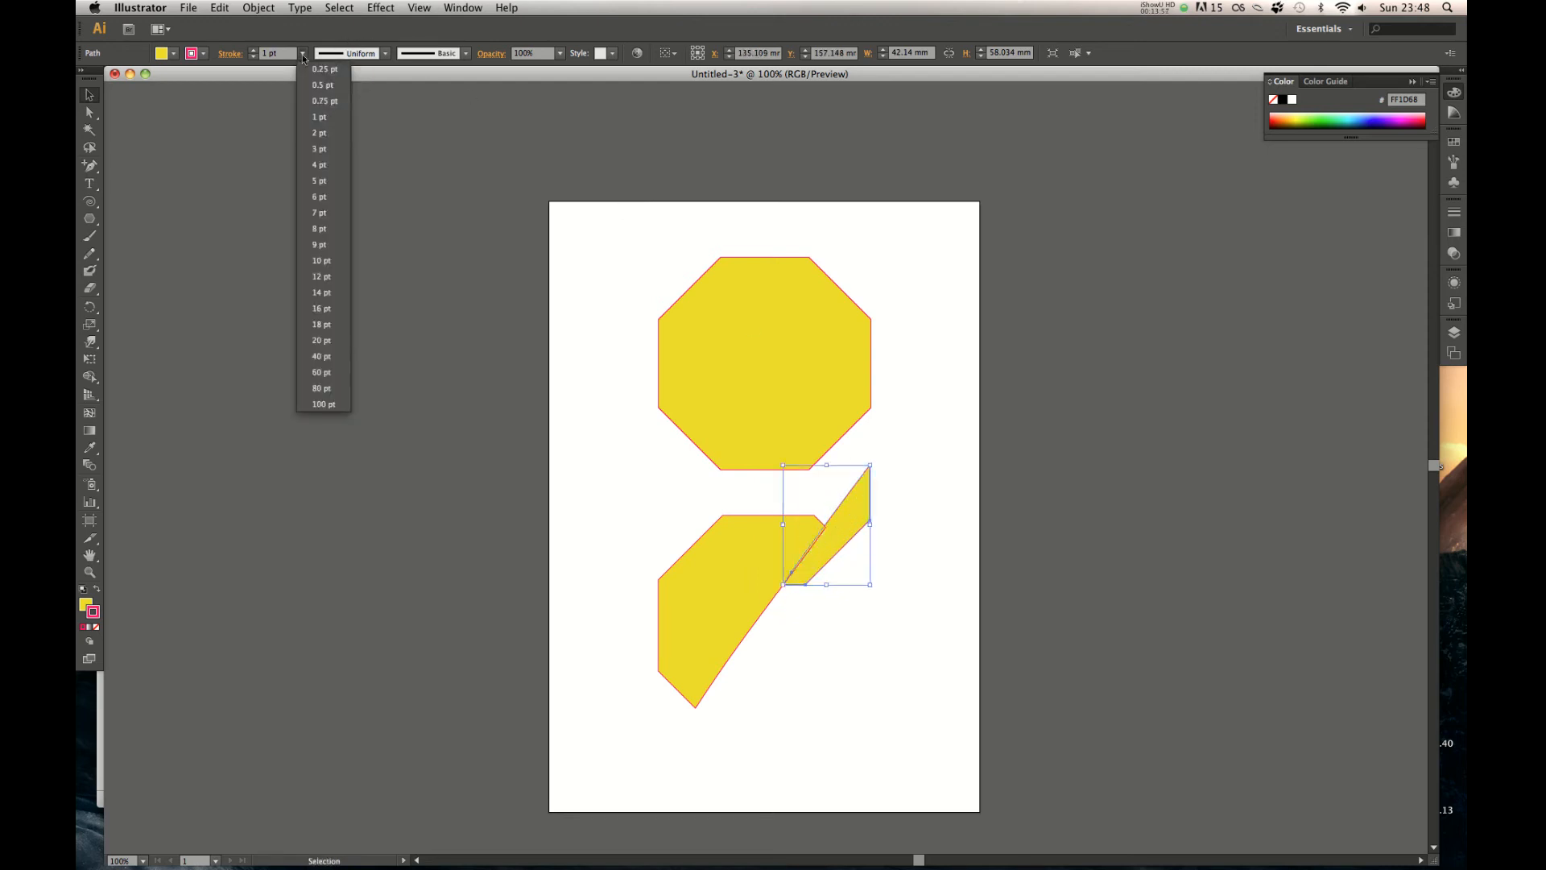
{"action": "left_click", "coordinate": [323, 230]}
{"action": "left_click", "coordinate": [504, 568]}
{"action": "left_click_drag", "start_coordinate": [854, 528], "coordinate": [1014, 538]}
{"action": "left_click", "coordinate": [1013, 538]}
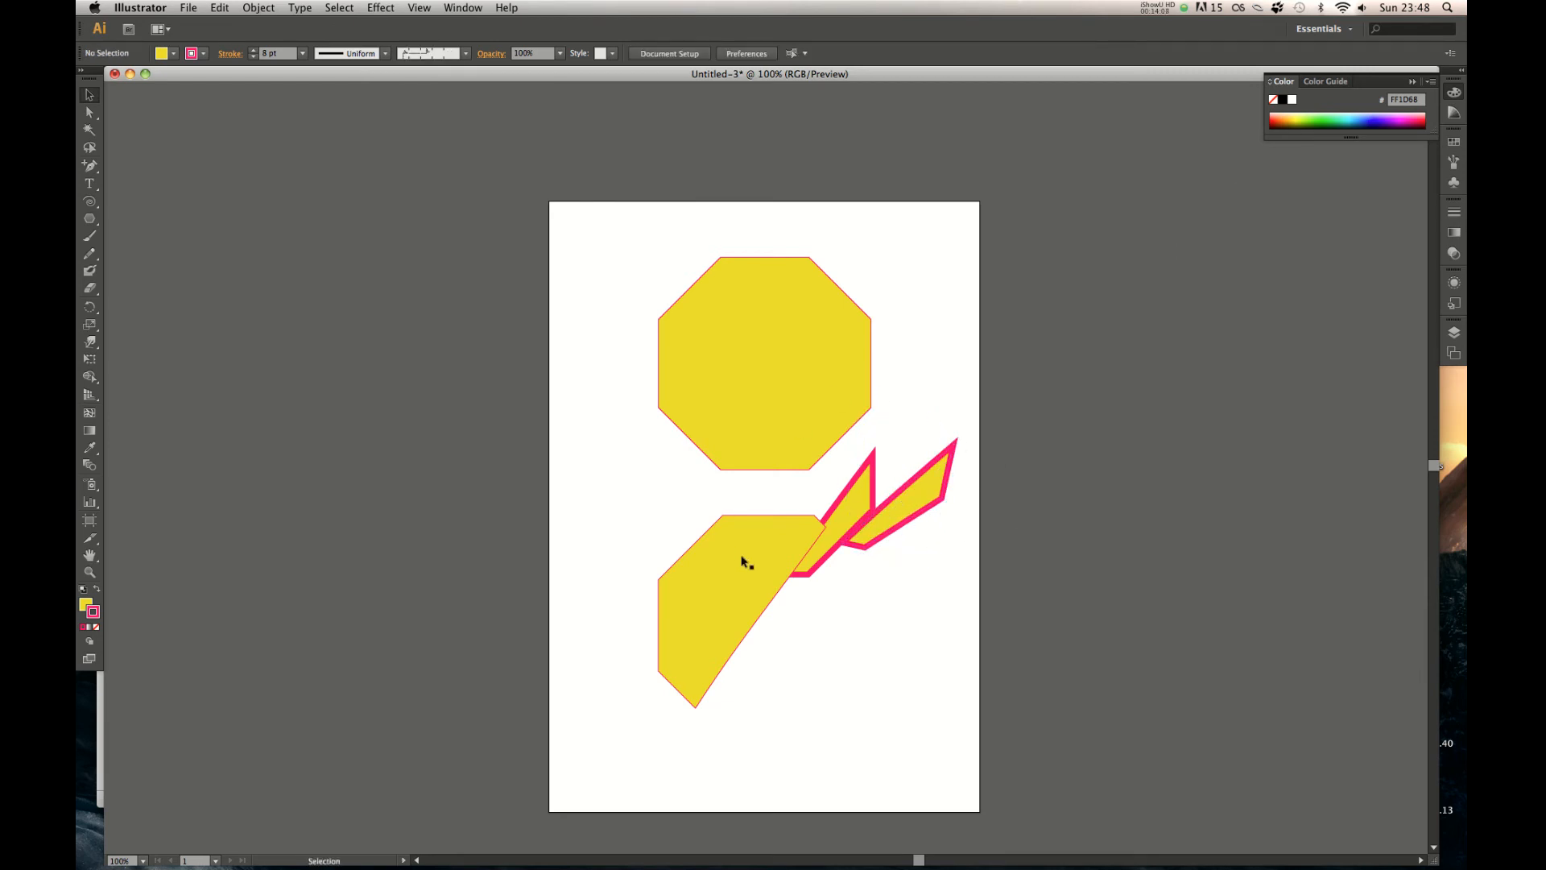
Try to erase parts of the upper octagon and the left thick-stroked piece with the Eraser, and undo the erasures
{"action": "left_click_drag", "start_coordinate": [971, 203], "coordinate": [878, 584]}
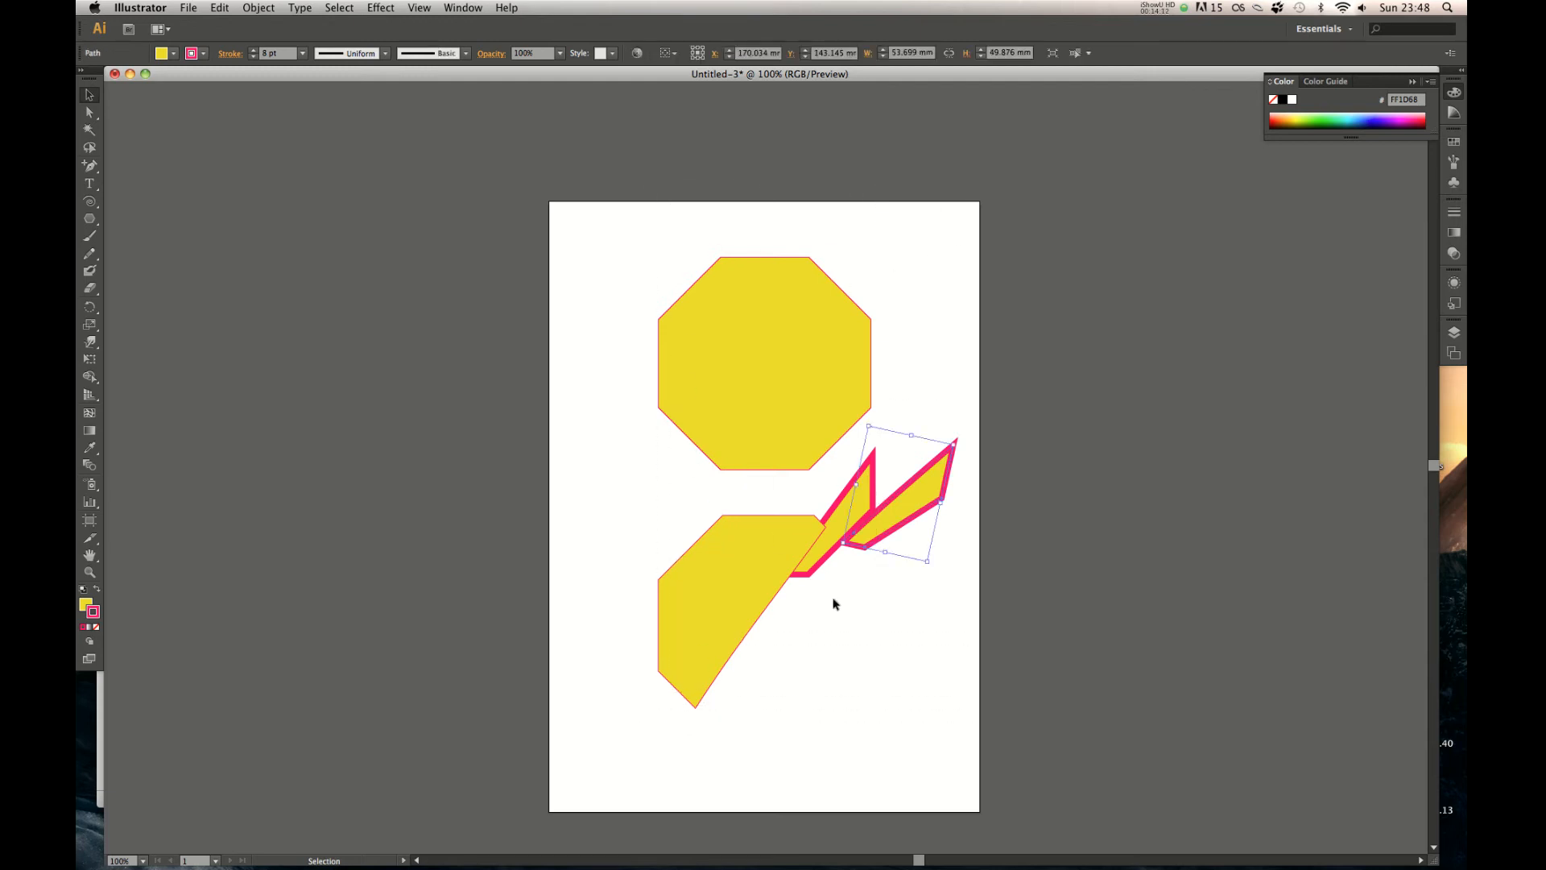
{"action": "left_click", "coordinate": [822, 561]}
{"action": "key", "text": "shift+e"}
{"action": "left_click_drag", "start_coordinate": [1170, 401], "coordinate": [749, 628]}
{"action": "left_click_drag", "start_coordinate": [773, 405], "coordinate": [933, 591]}
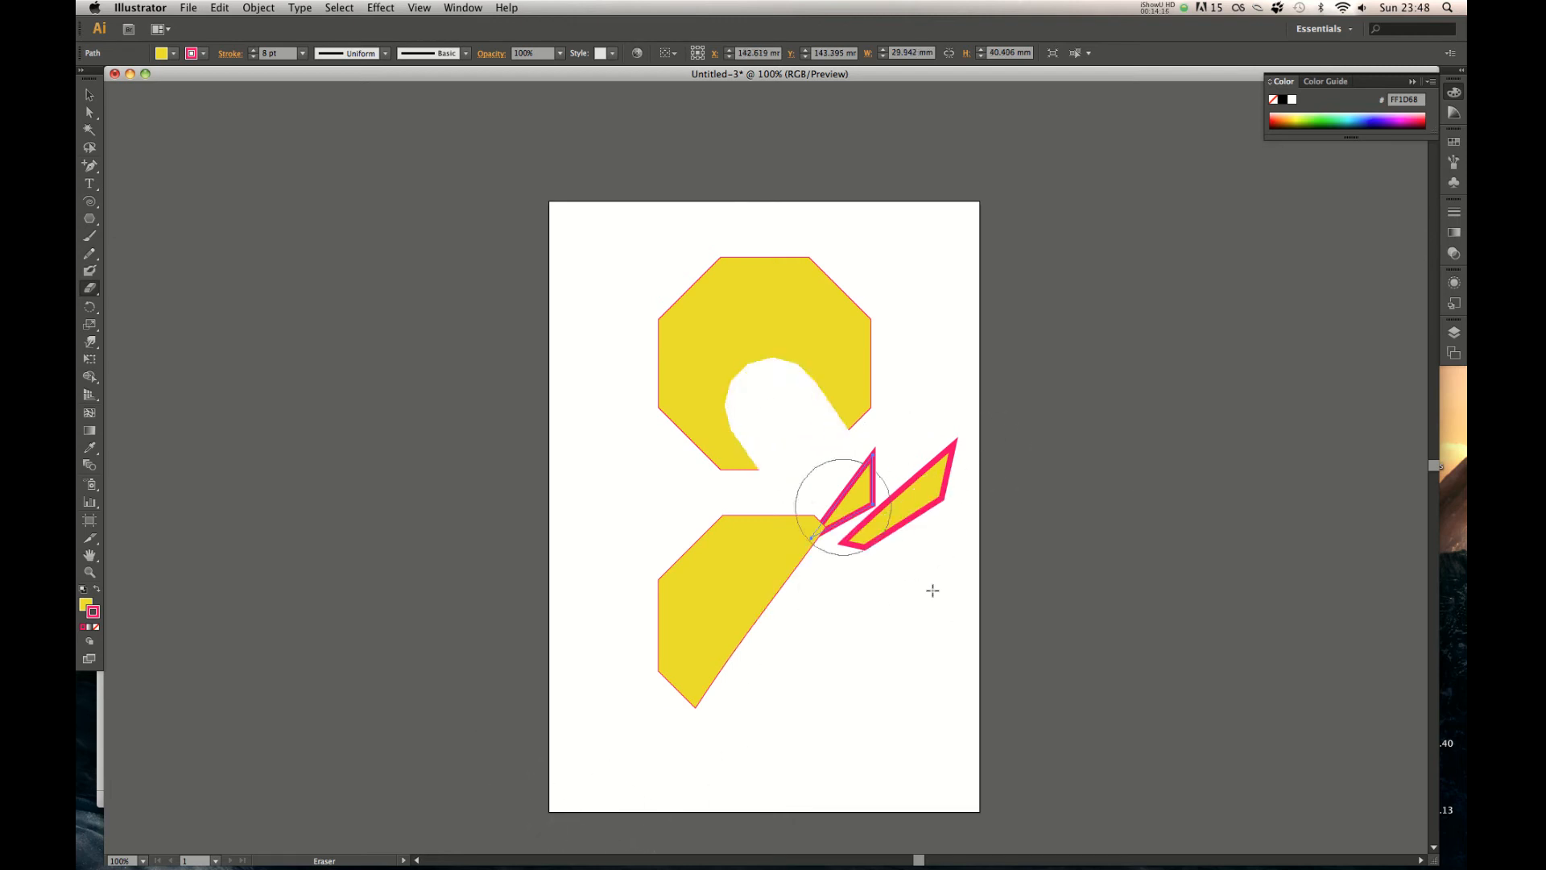
{"action": "key", "text": "v"}
{"action": "key", "text": "ctrl+z"}
{"action": "key", "text": "ctrl+z"}
Try to erase across the lower pieces with nothing selected, and undo it
{"action": "key", "text": "shift+e"}
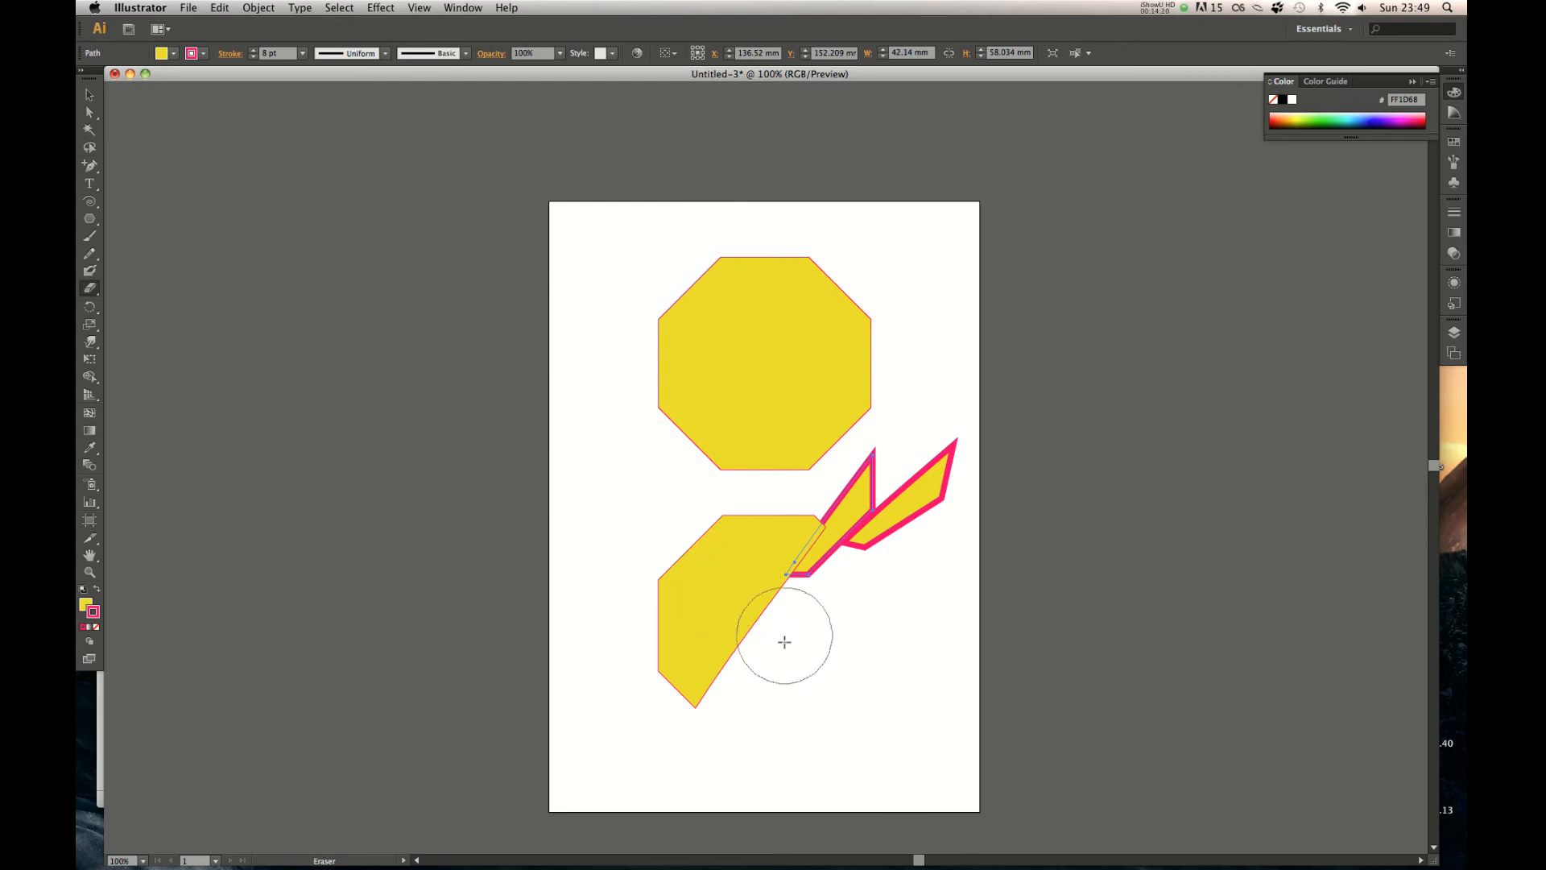
{"action": "left_click", "coordinate": [863, 690], "text": "ctrl"}
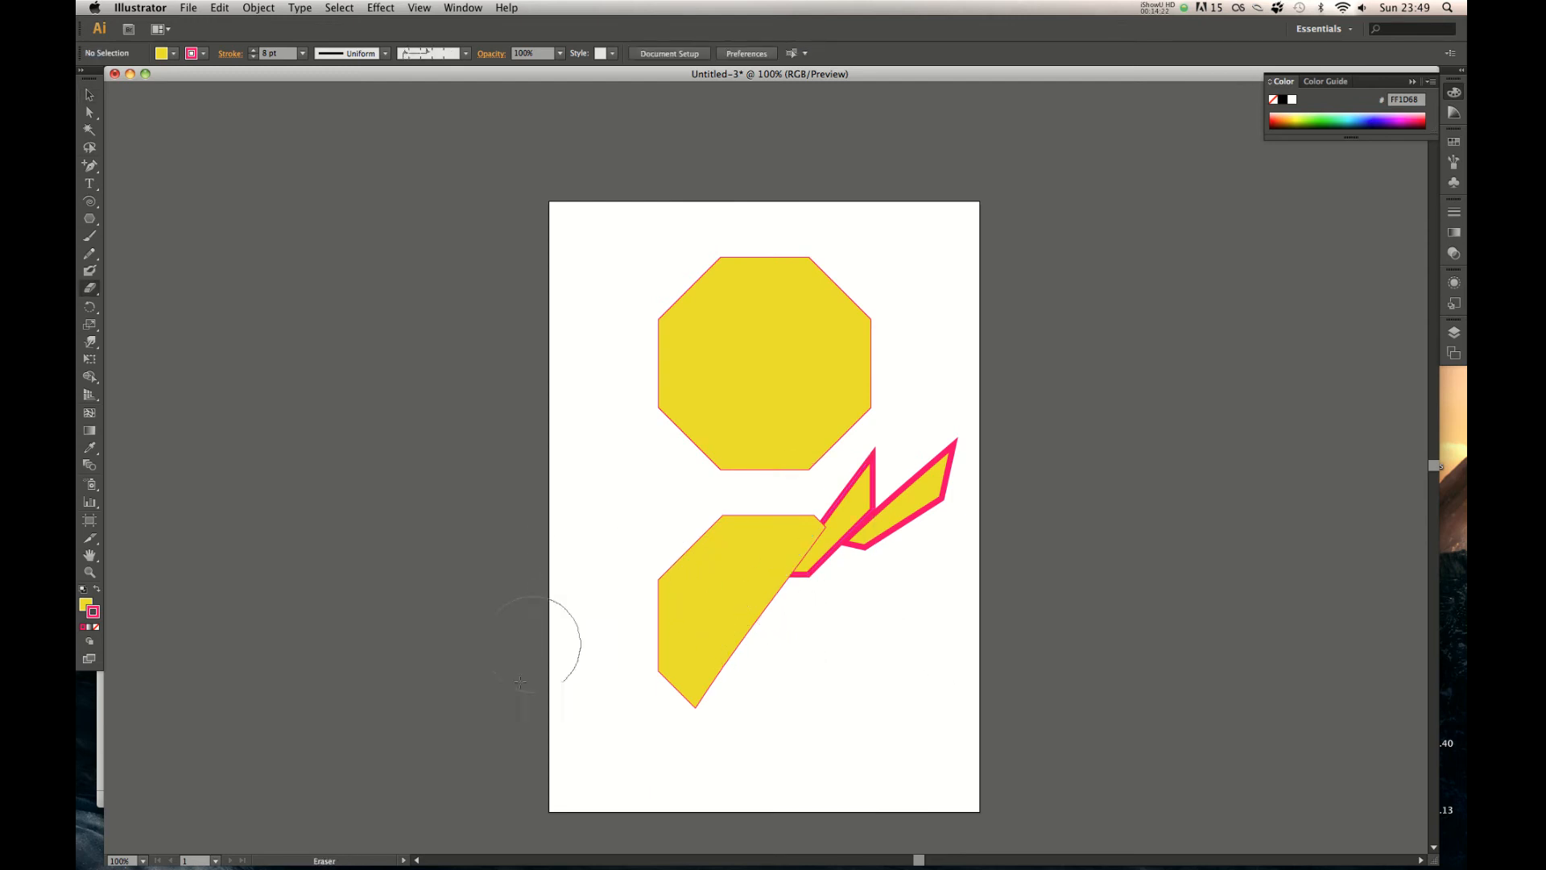
{"action": "left_click_drag", "start_coordinate": [682, 603], "coordinate": [806, 556]}
{"action": "key", "text": "ctrl+z"}
Select all remaining octagon pieces and delete them to clear the artboard
{"action": "key", "text": "v"}
{"action": "mouse_move", "coordinate": [1036, 252]}
{"action": "left_mouse_down"}
{"action": "mouse_move", "coordinate": [577, 725]}
{"action": "mouse_move", "coordinate": [603, 685]}
{"action": "left_mouse_up"}
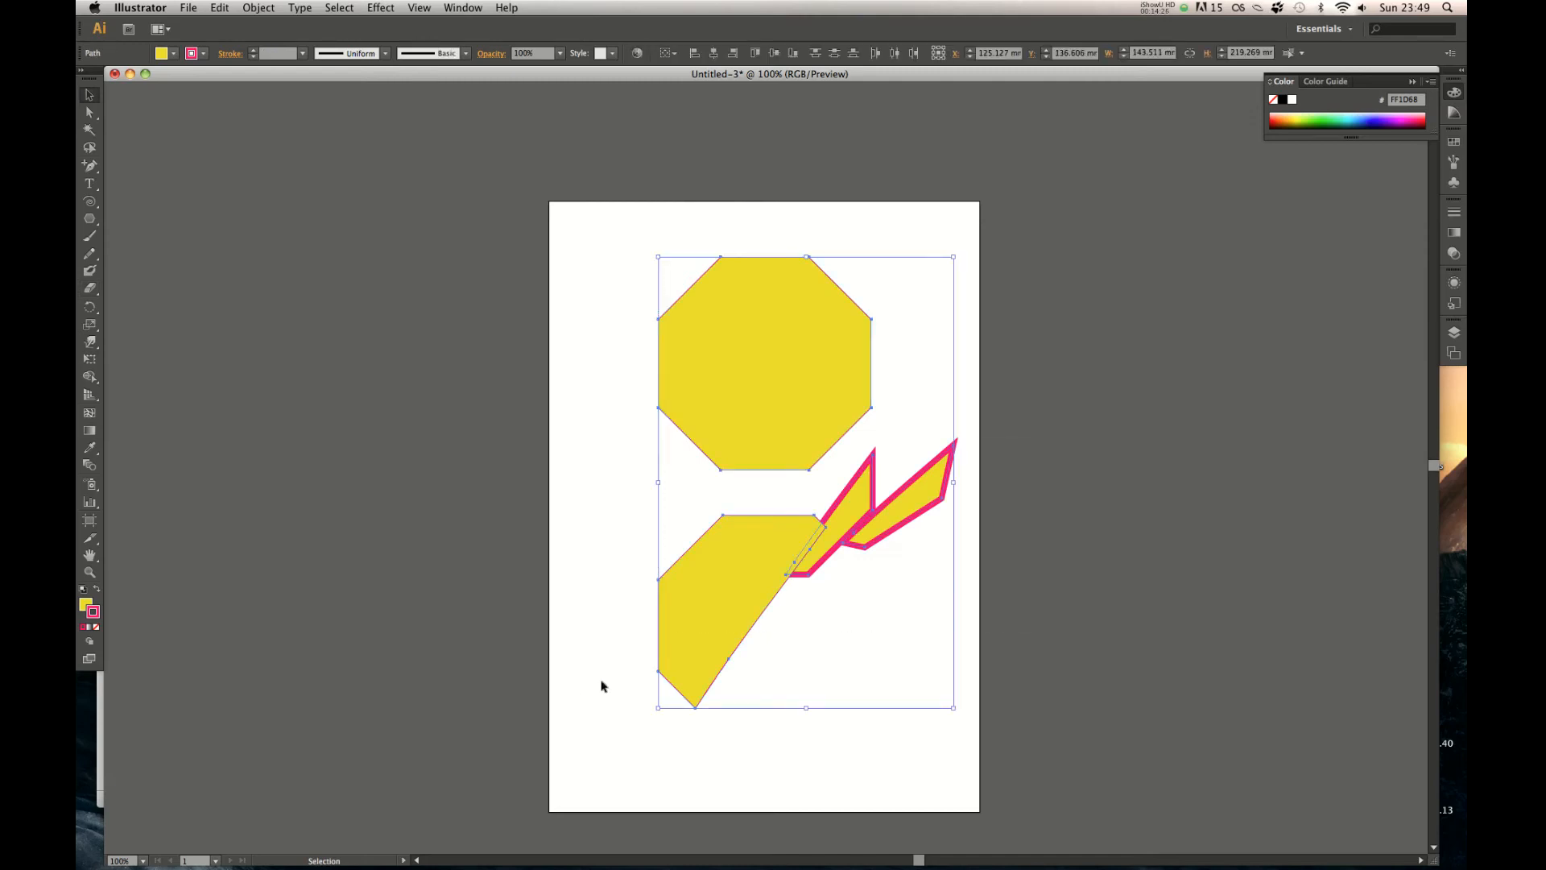
{"action": "key", "text": "Delete"}
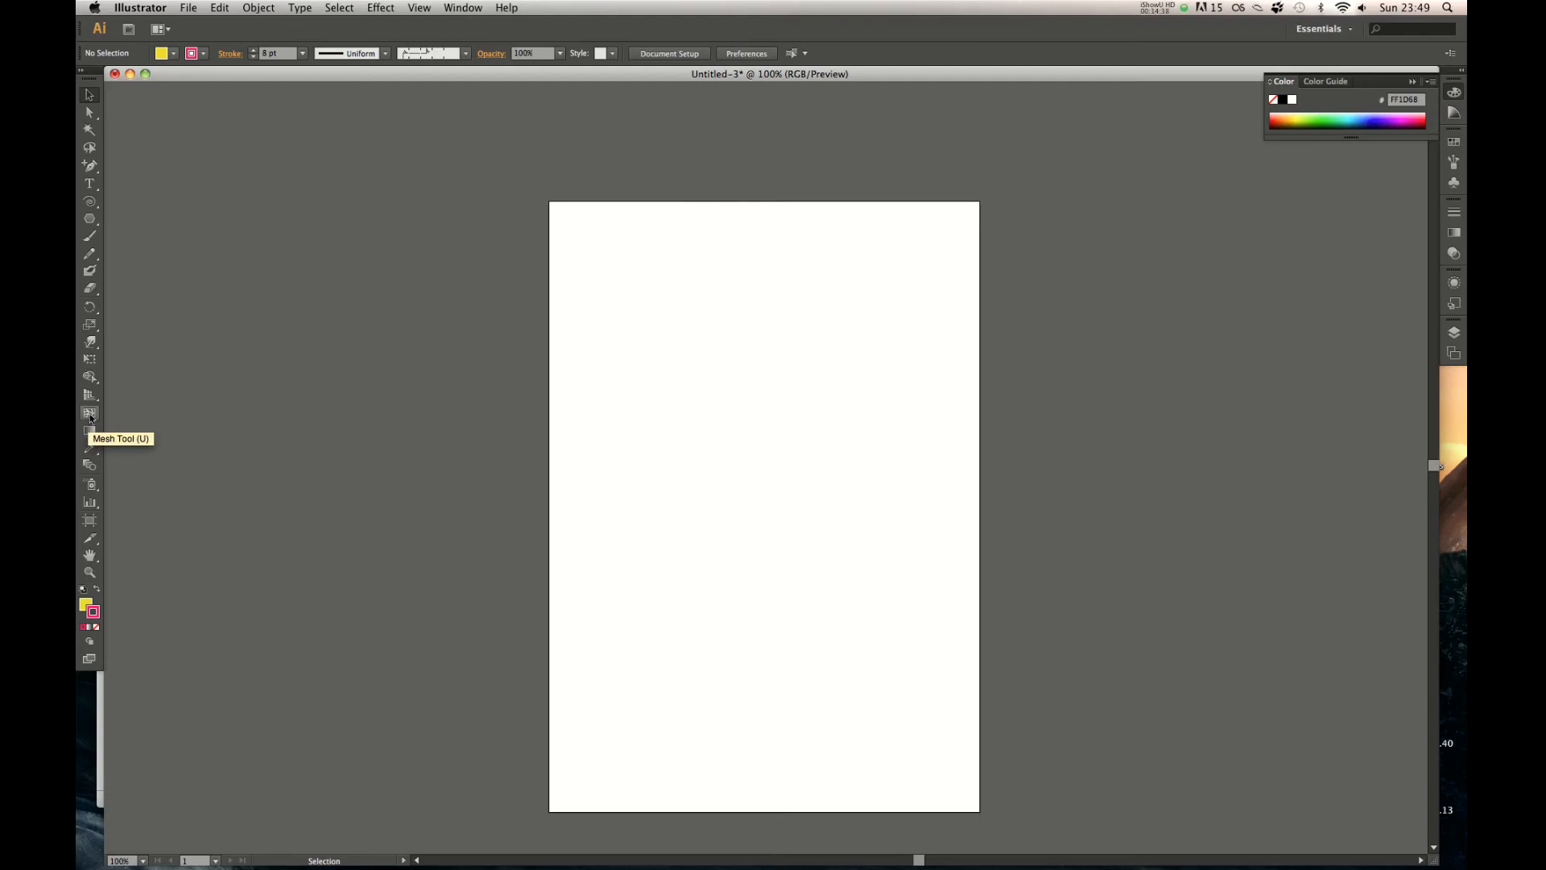
Draw a yellow circle about 134 mm in diameter in the middle of the artboard, remove its stroke and deselect it
{"action": "left_click_drag", "start_coordinate": [90, 220], "coordinate": [153, 255]}
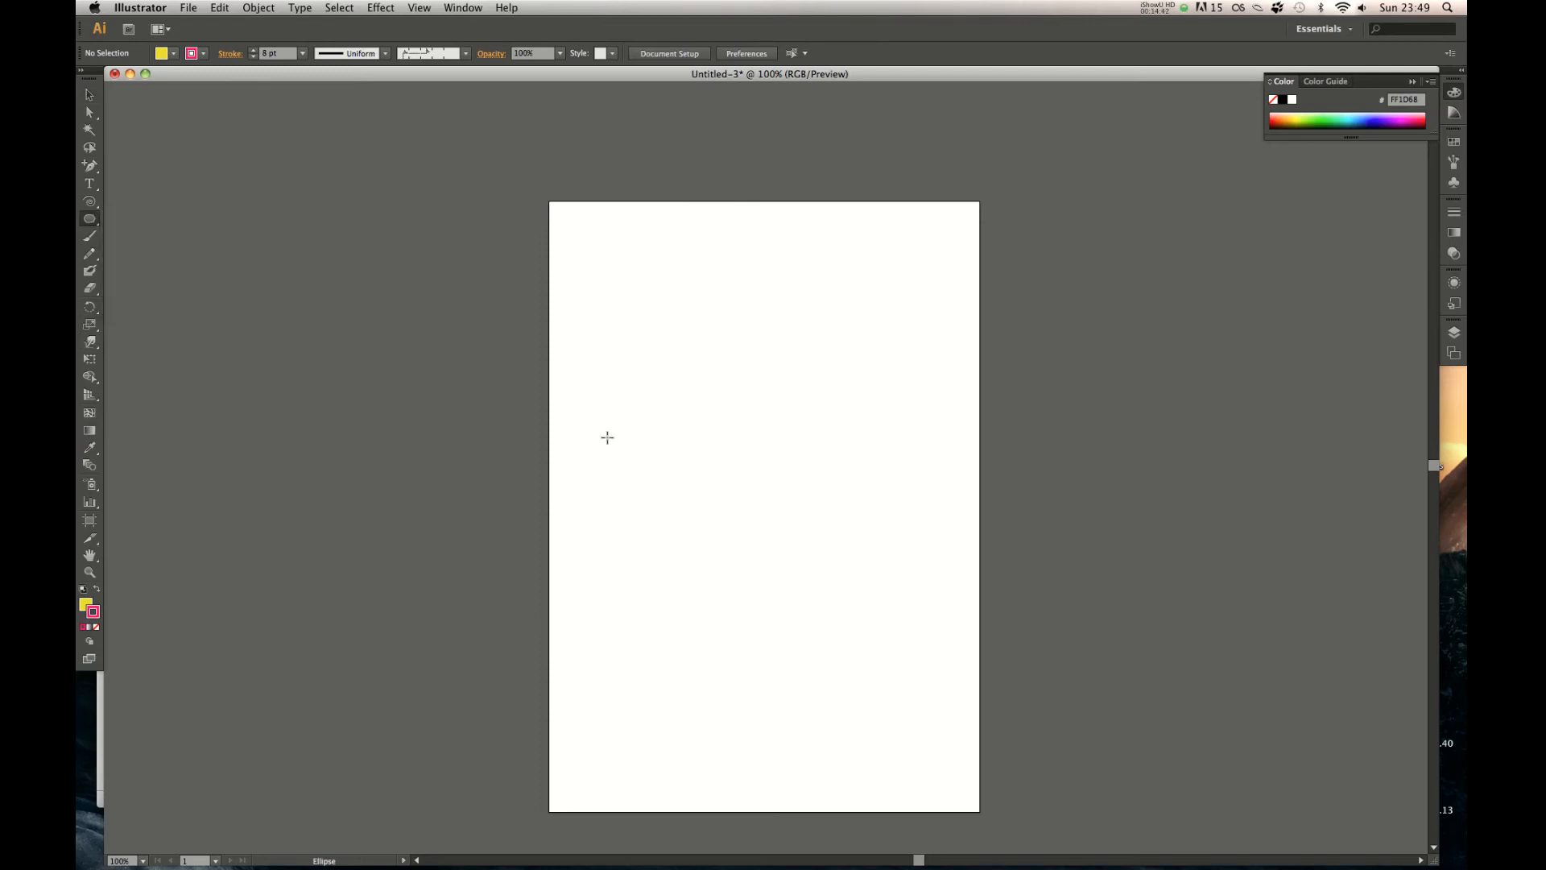
{"action": "mouse_move", "coordinate": [847, 331]}
{"action": "left_mouse_down"}
{"action": "mouse_move", "coordinate": [604, 611]}
{"action": "mouse_move", "coordinate": [663, 587]}
{"action": "mouse_move", "coordinate": [655, 608]}
{"action": "left_mouse_up"}
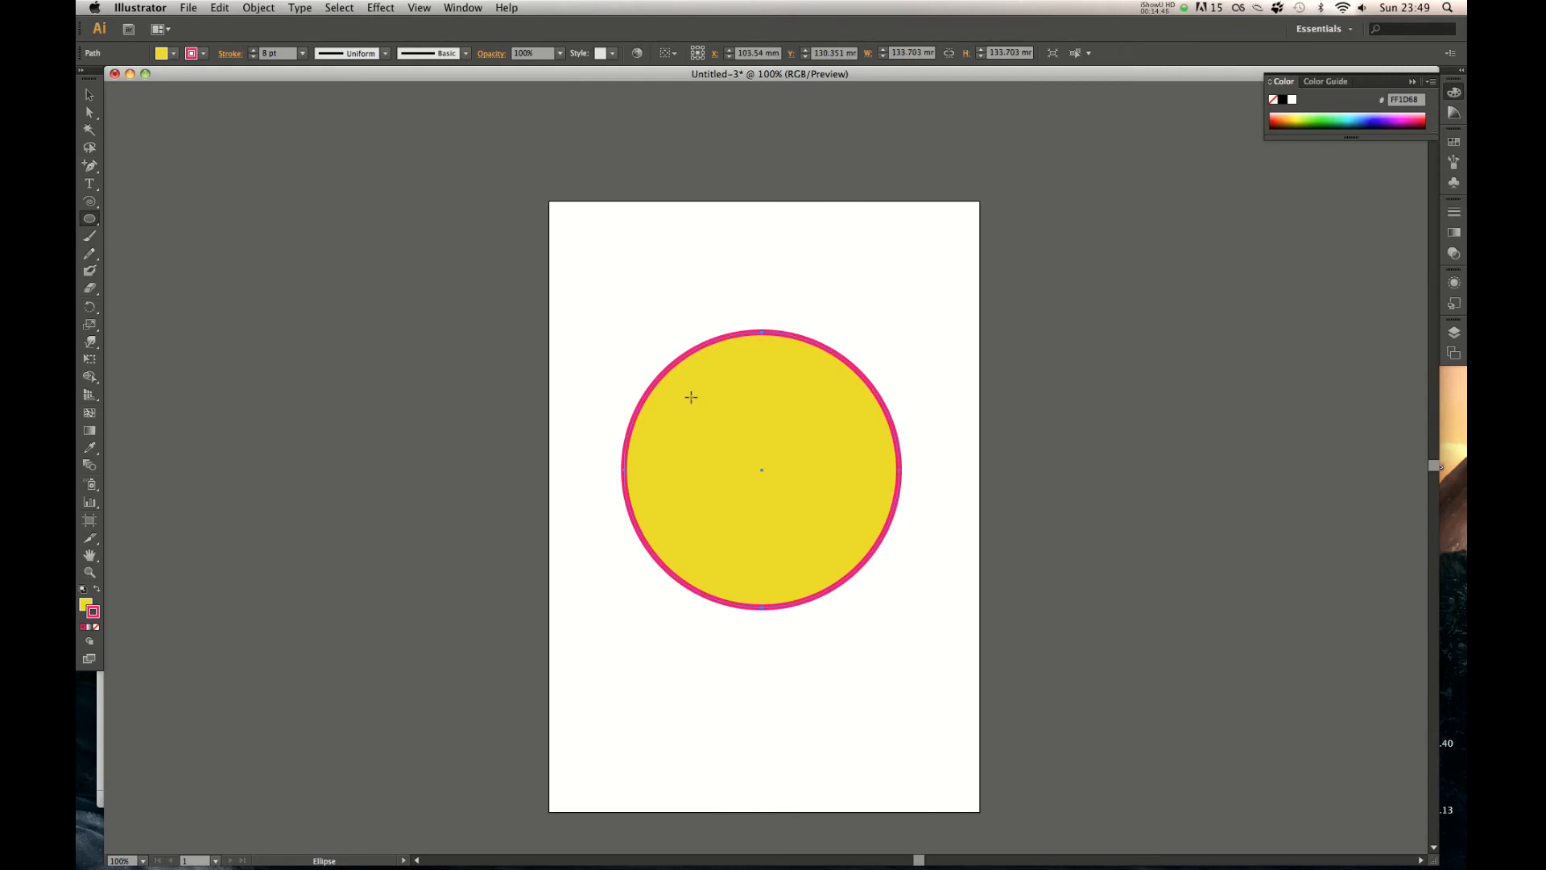
{"action": "left_click", "coordinate": [97, 628]}
{"action": "key", "text": "v"}
{"action": "left_click", "coordinate": [545, 690]}
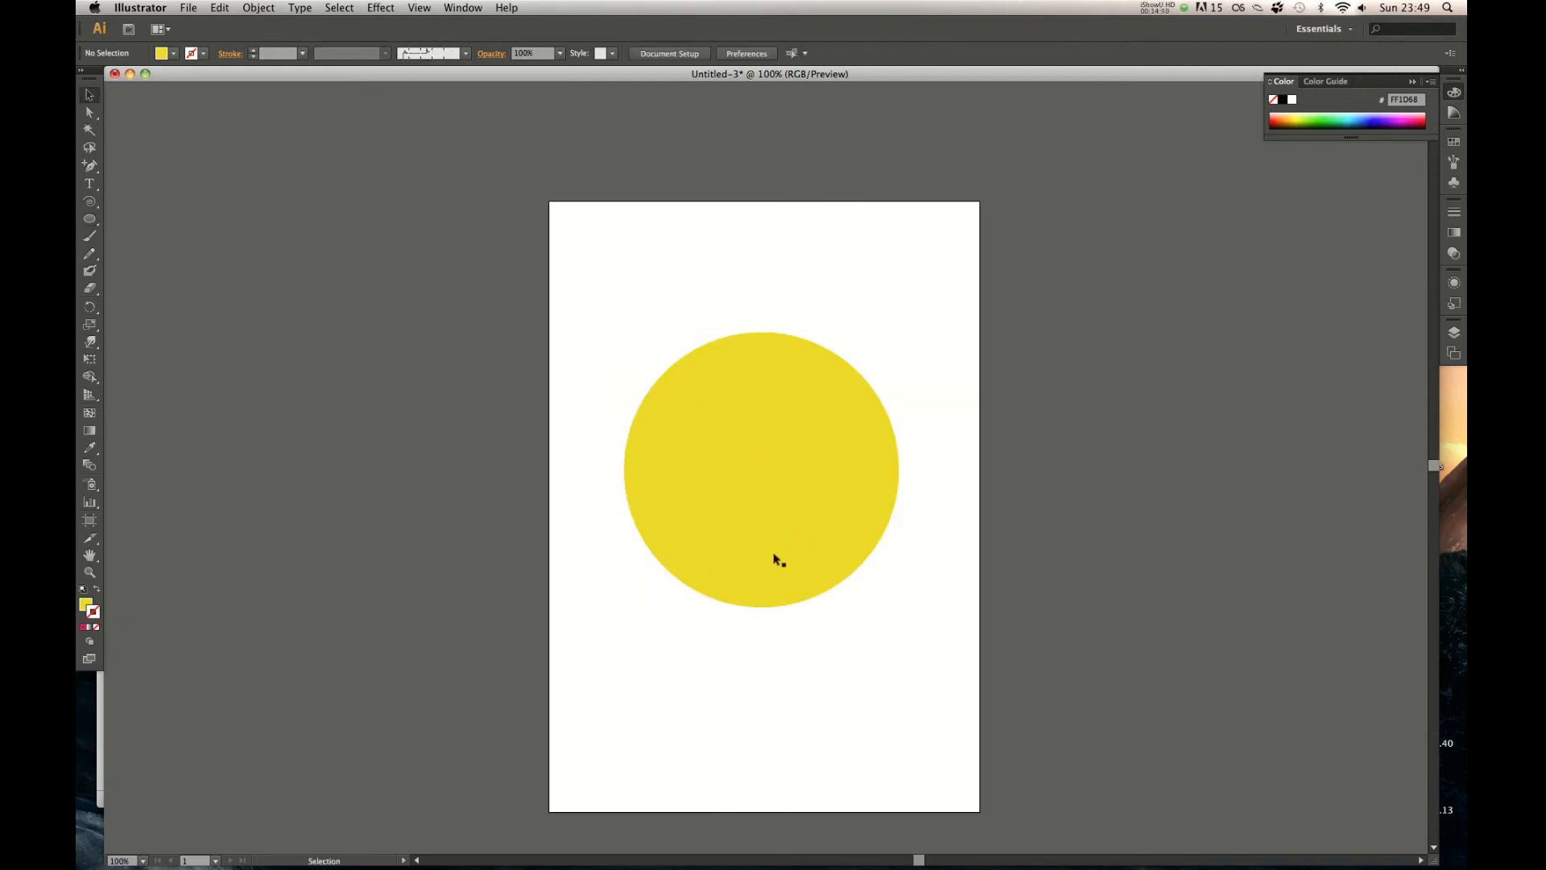
Warp the circle's lower-left and upper-right edges outward into a lemon shape and move it to about X 103 mm, Y 135 mm
{"action": "left_click_drag", "start_coordinate": [936, 275], "coordinate": [643, 585]}
{"action": "left_click_drag", "start_coordinate": [91, 343], "coordinate": [156, 364]}
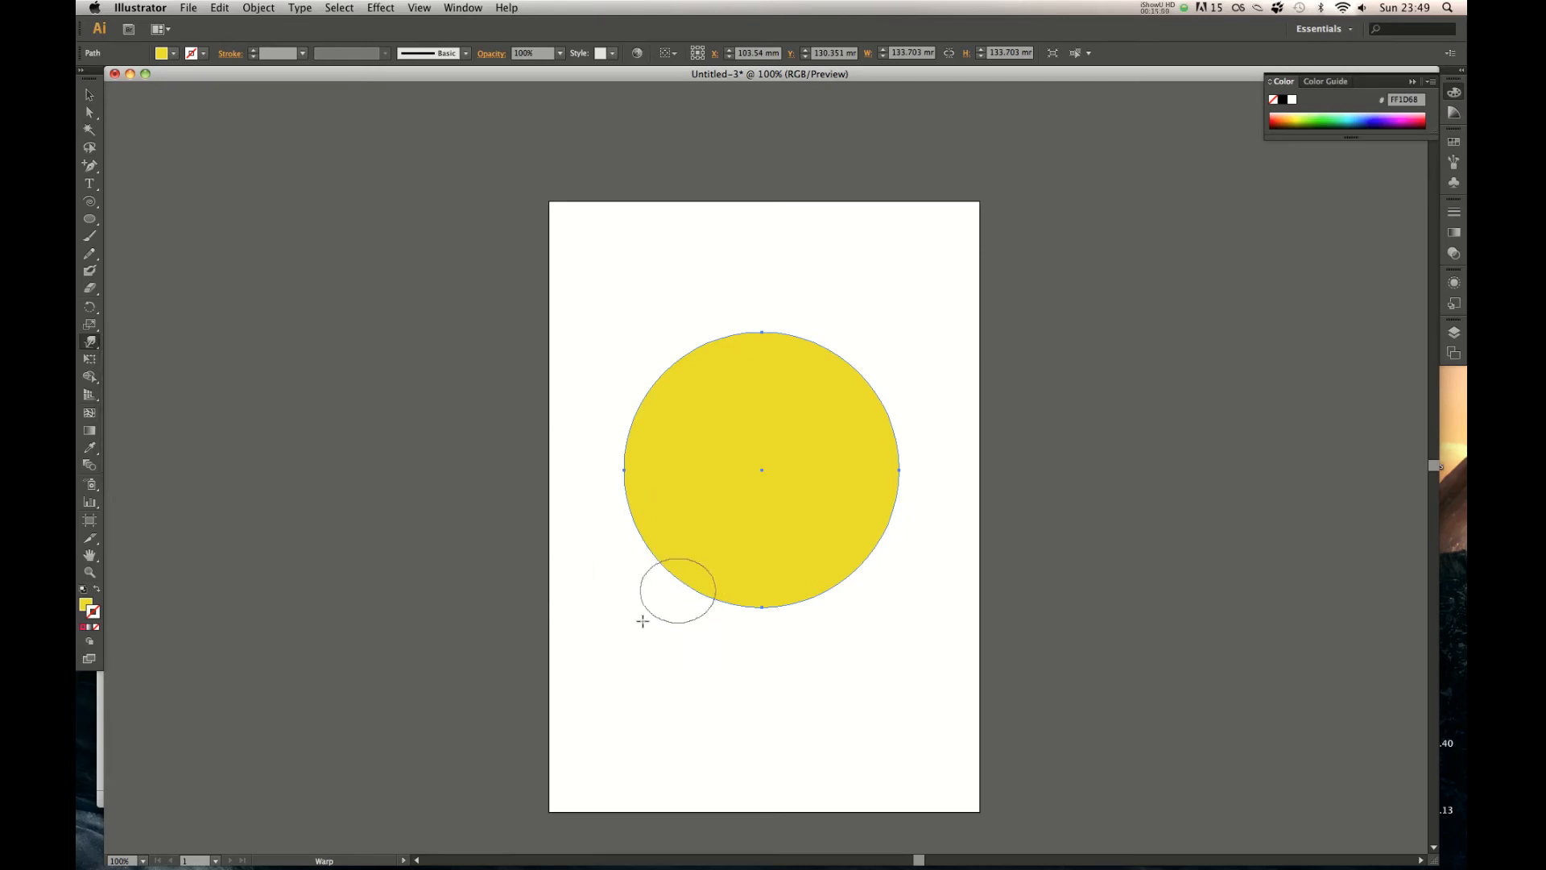
{"action": "left_click_drag", "start_coordinate": [612, 642], "coordinate": [636, 612]}
{"action": "mouse_move", "coordinate": [709, 537]}
{"action": "left_mouse_down"}
{"action": "mouse_move", "coordinate": [691, 583]}
{"action": "mouse_move", "coordinate": [722, 556]}
{"action": "mouse_move", "coordinate": [690, 600]}
{"action": "mouse_move", "coordinate": [670, 556]}
{"action": "mouse_move", "coordinate": [658, 561]}
{"action": "mouse_move", "coordinate": [666, 544]}
{"action": "left_mouse_up"}
{"action": "mouse_move", "coordinate": [775, 354]}
{"action": "left_mouse_down"}
{"action": "mouse_move", "coordinate": [820, 322]}
{"action": "mouse_move", "coordinate": [844, 378]}
{"action": "mouse_move", "coordinate": [838, 349]}
{"action": "mouse_move", "coordinate": [800, 335]}
{"action": "mouse_move", "coordinate": [829, 321]}
{"action": "left_mouse_up"}
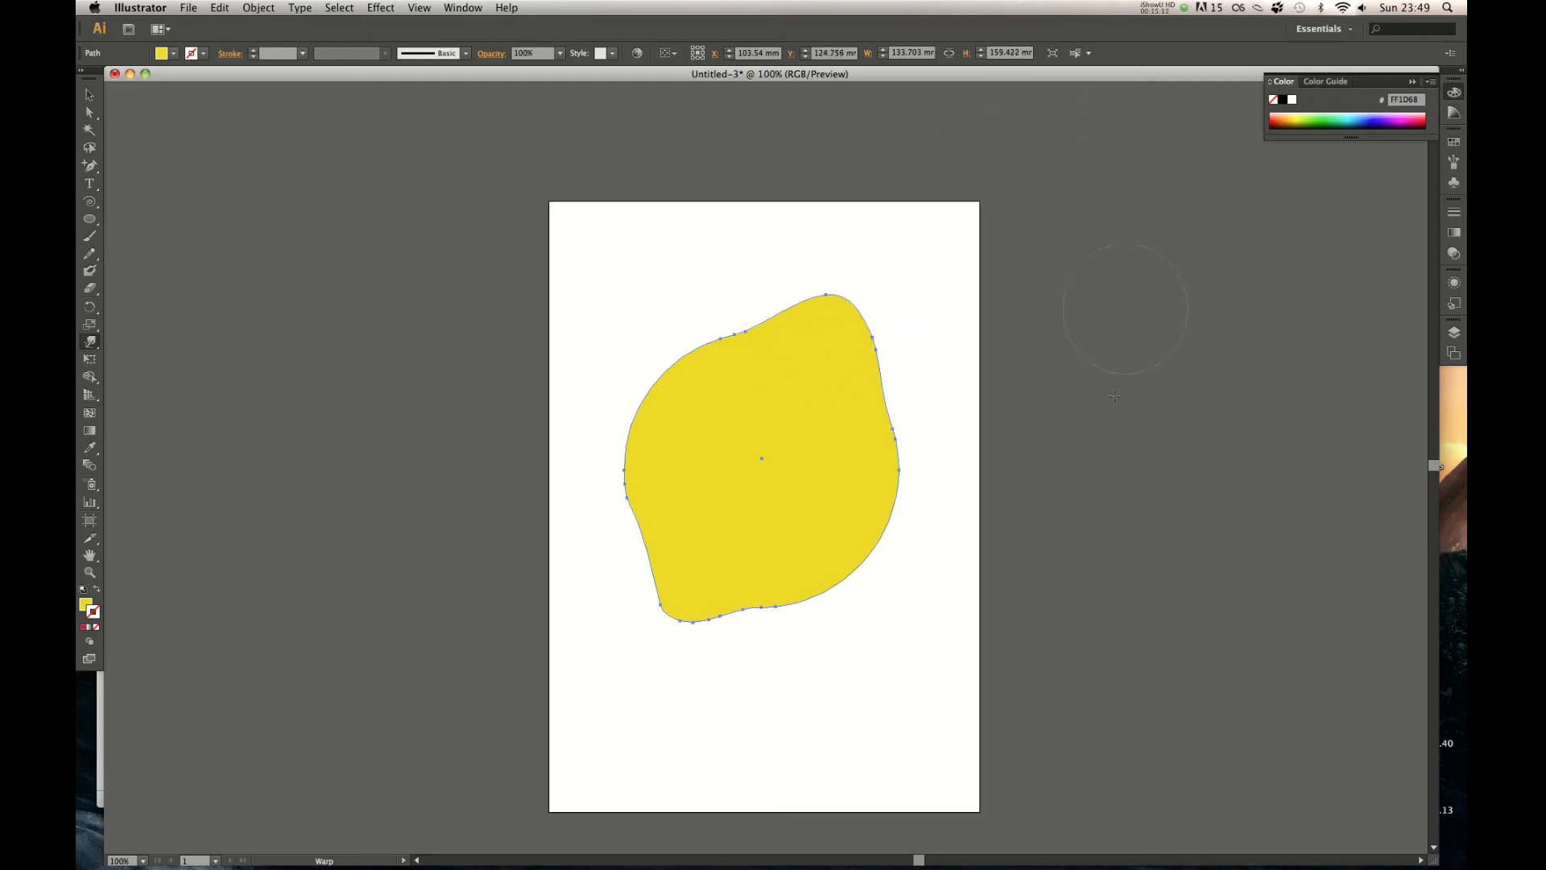
{"action": "key", "text": "v"}
{"action": "mouse_move", "coordinate": [774, 521]}
{"action": "left_mouse_down"}
{"action": "mouse_move", "coordinate": [759, 556]}
{"action": "mouse_move", "coordinate": [771, 543]}
{"action": "left_mouse_up"}
Add a gradient mesh to the lemon shape with mesh points at its left centre, upper left and lower right
{"action": "left_click", "coordinate": [89, 413]}
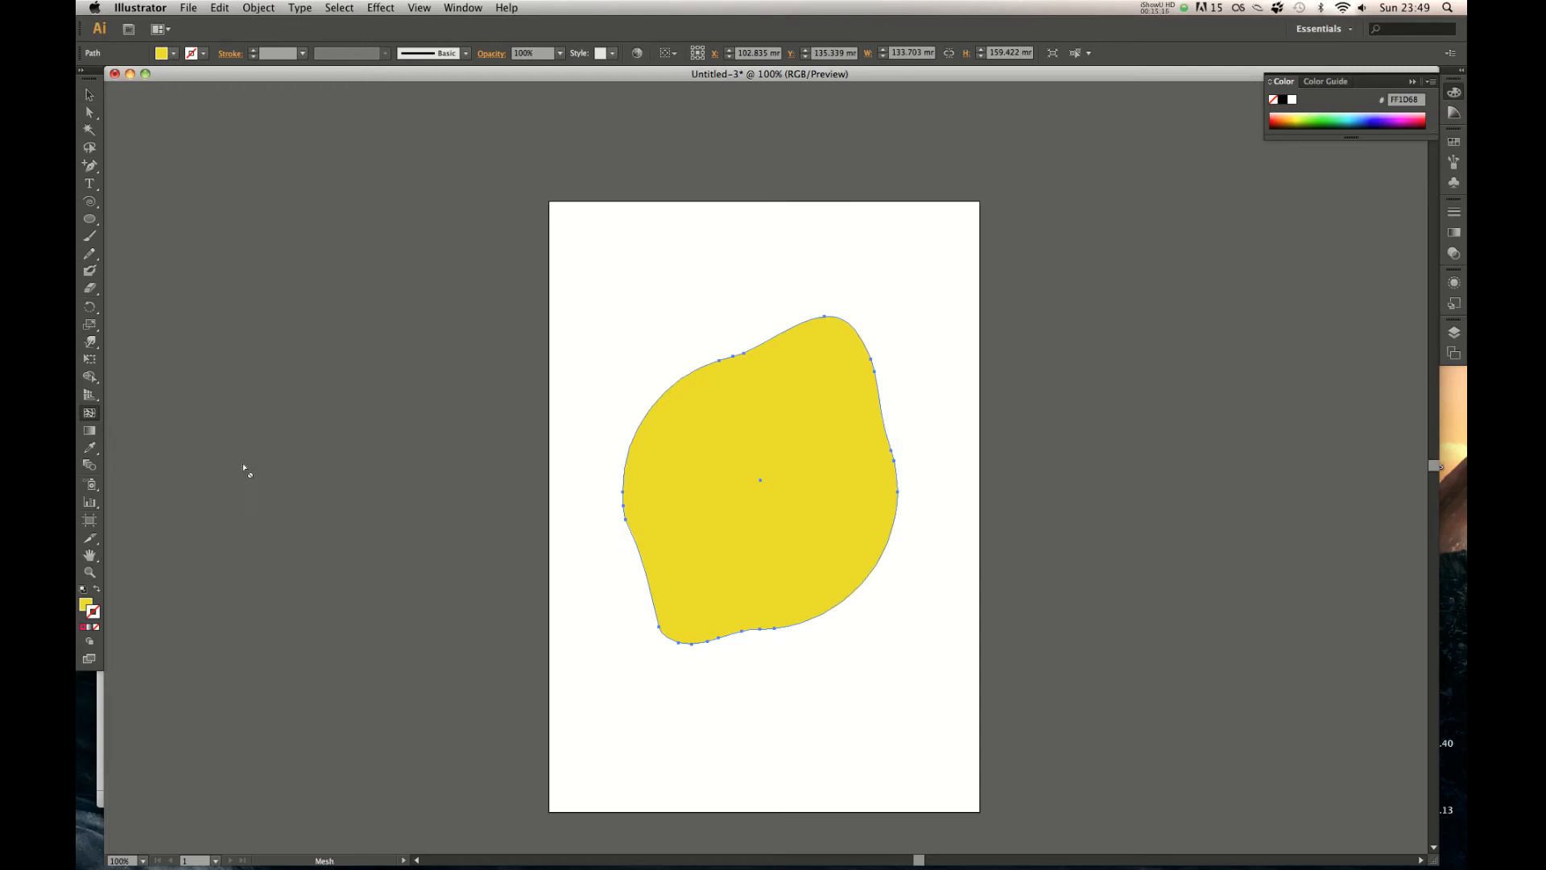
{"action": "left_click", "coordinate": [709, 471]}
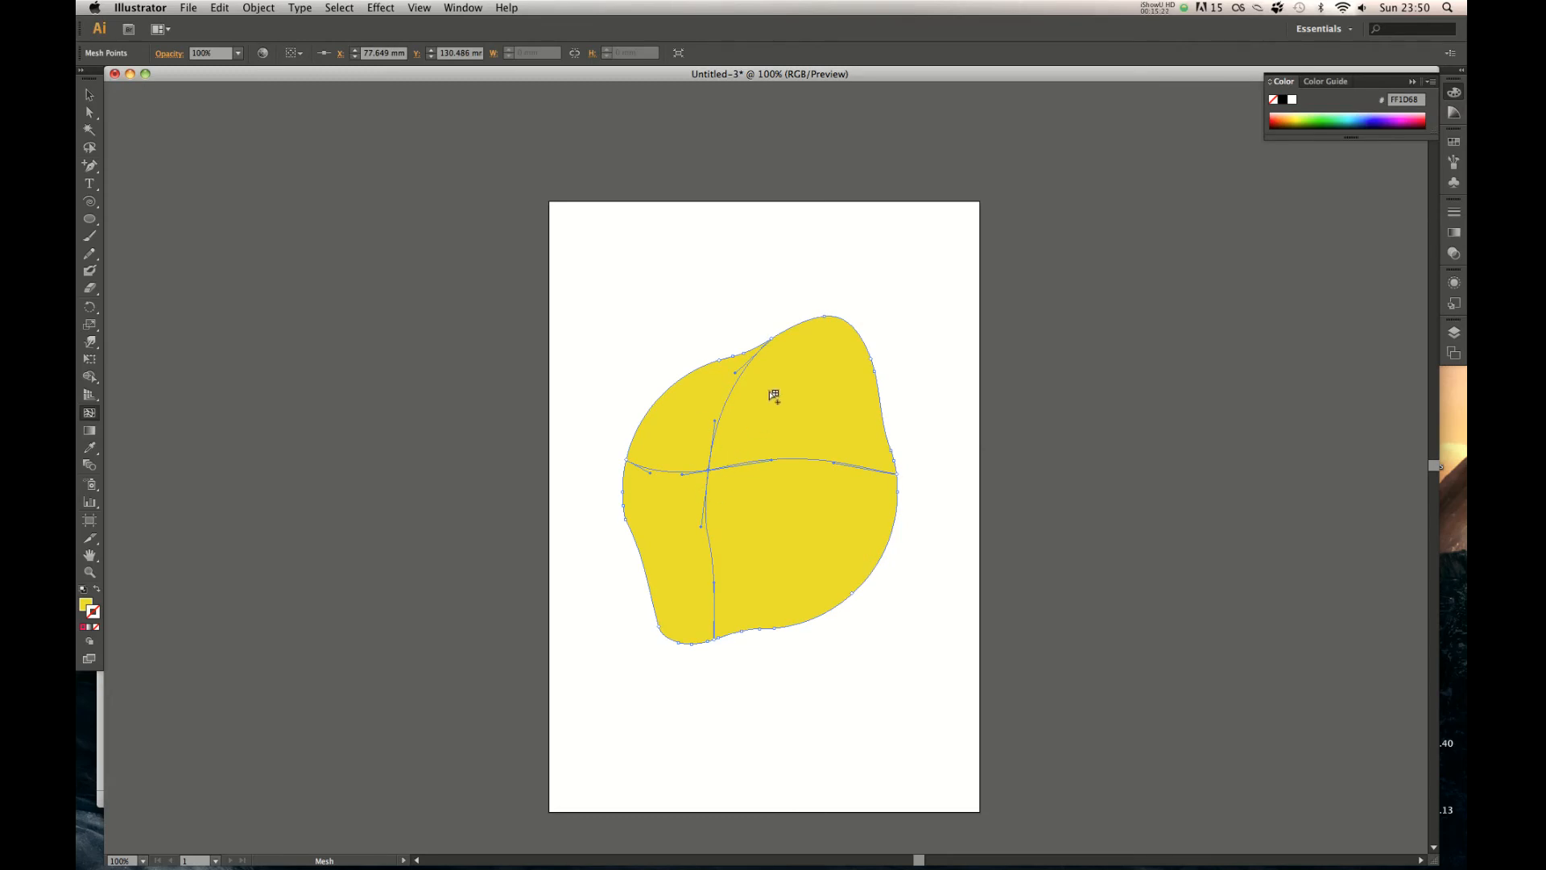
{"action": "left_click", "coordinate": [735, 388]}
{"action": "left_click", "coordinate": [812, 514]}
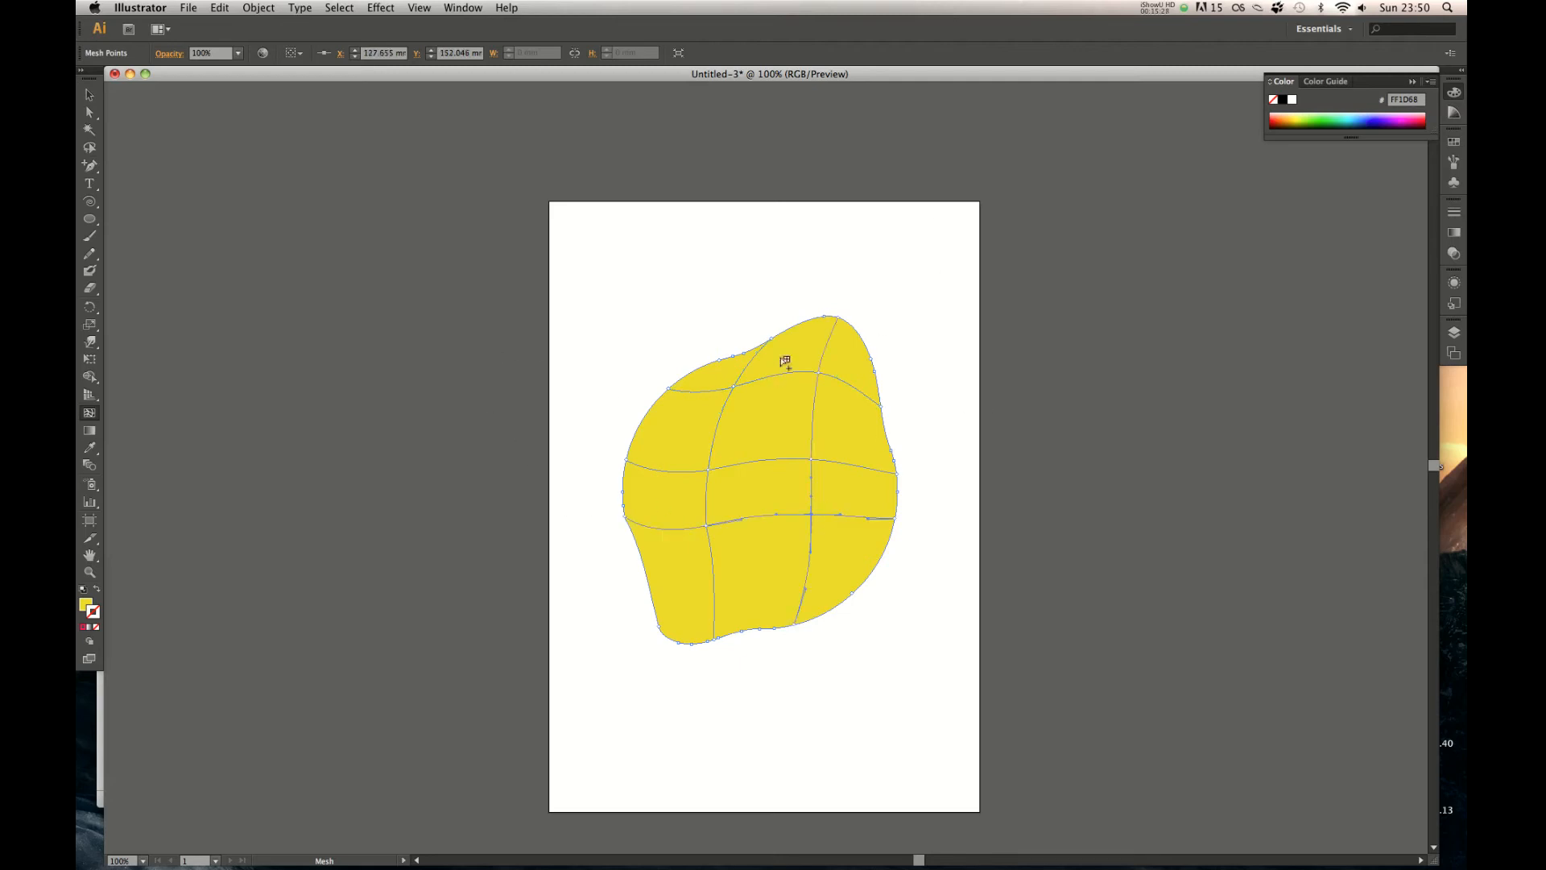
Colour the lemon's left-centre mesh point pale yellow
{"action": "left_click", "coordinate": [709, 470]}
{"action": "double_click", "coordinate": [86, 606]}
{"action": "left_click_drag", "start_coordinate": [696, 358], "coordinate": [661, 357]}
{"action": "left_click", "coordinate": [926, 355]}
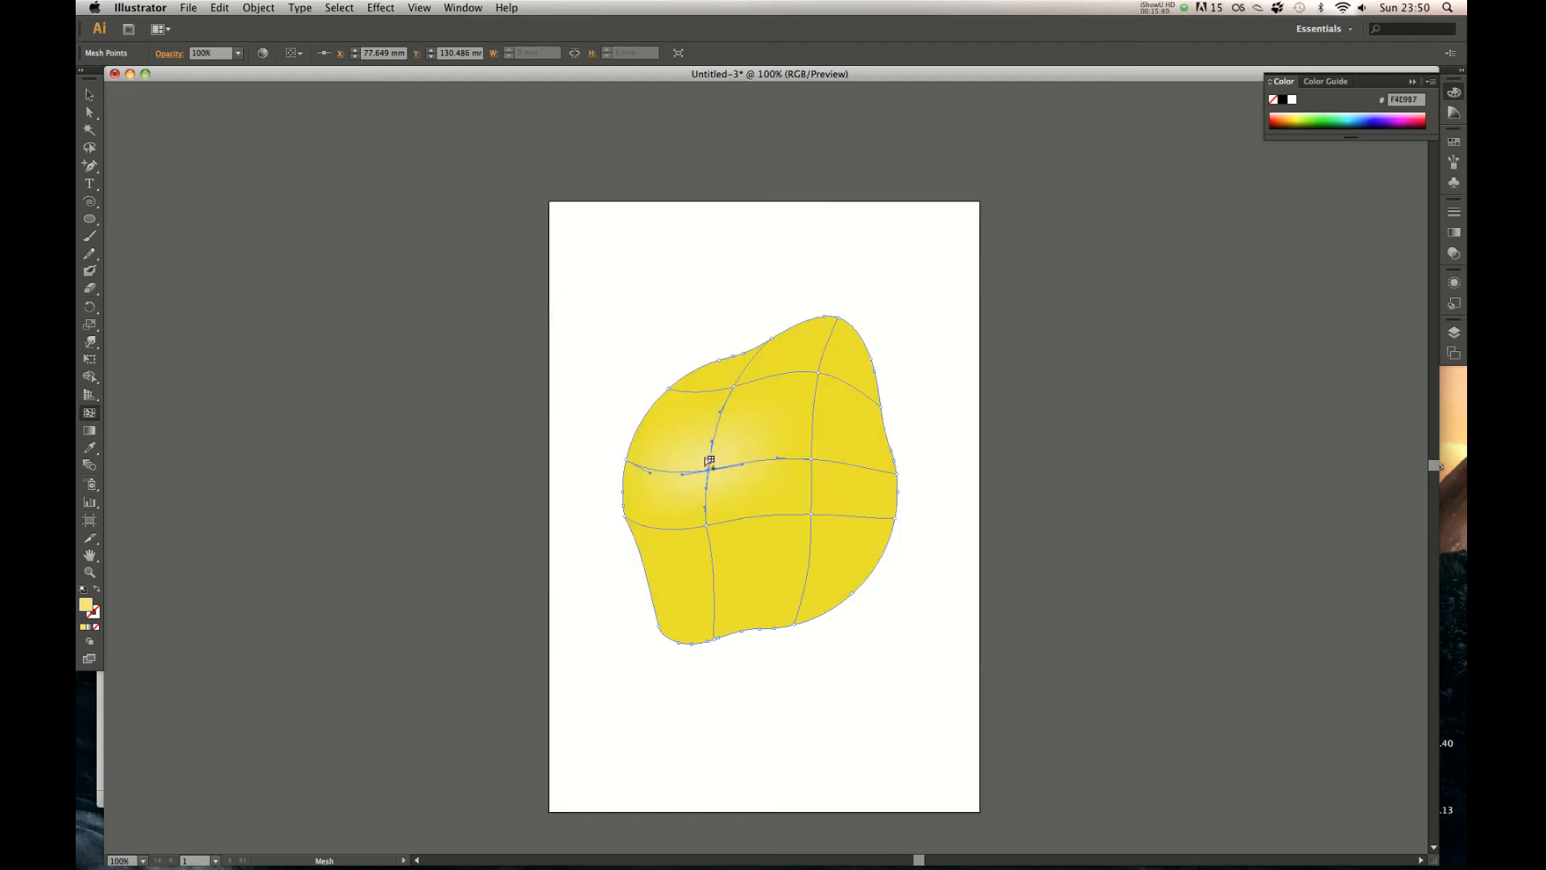
Colour the lemon's upper-left mesh point pale yellow (EADE73) and nudge it slightly down and right
{"action": "left_click", "coordinate": [735, 389]}
{"action": "double_click", "coordinate": [86, 604]}
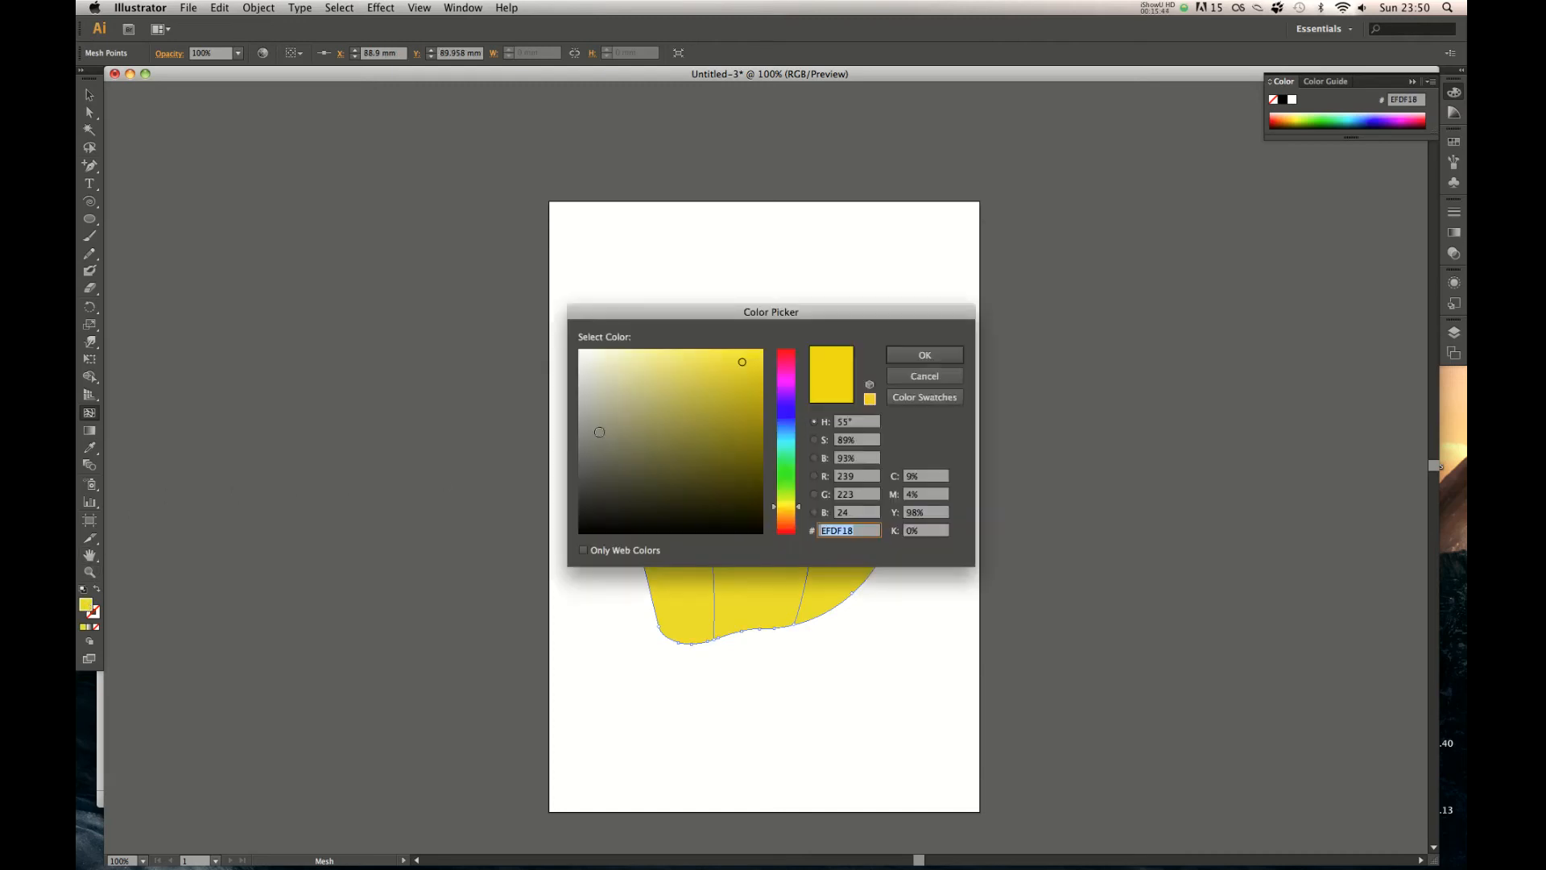
{"action": "left_click", "coordinate": [673, 360]}
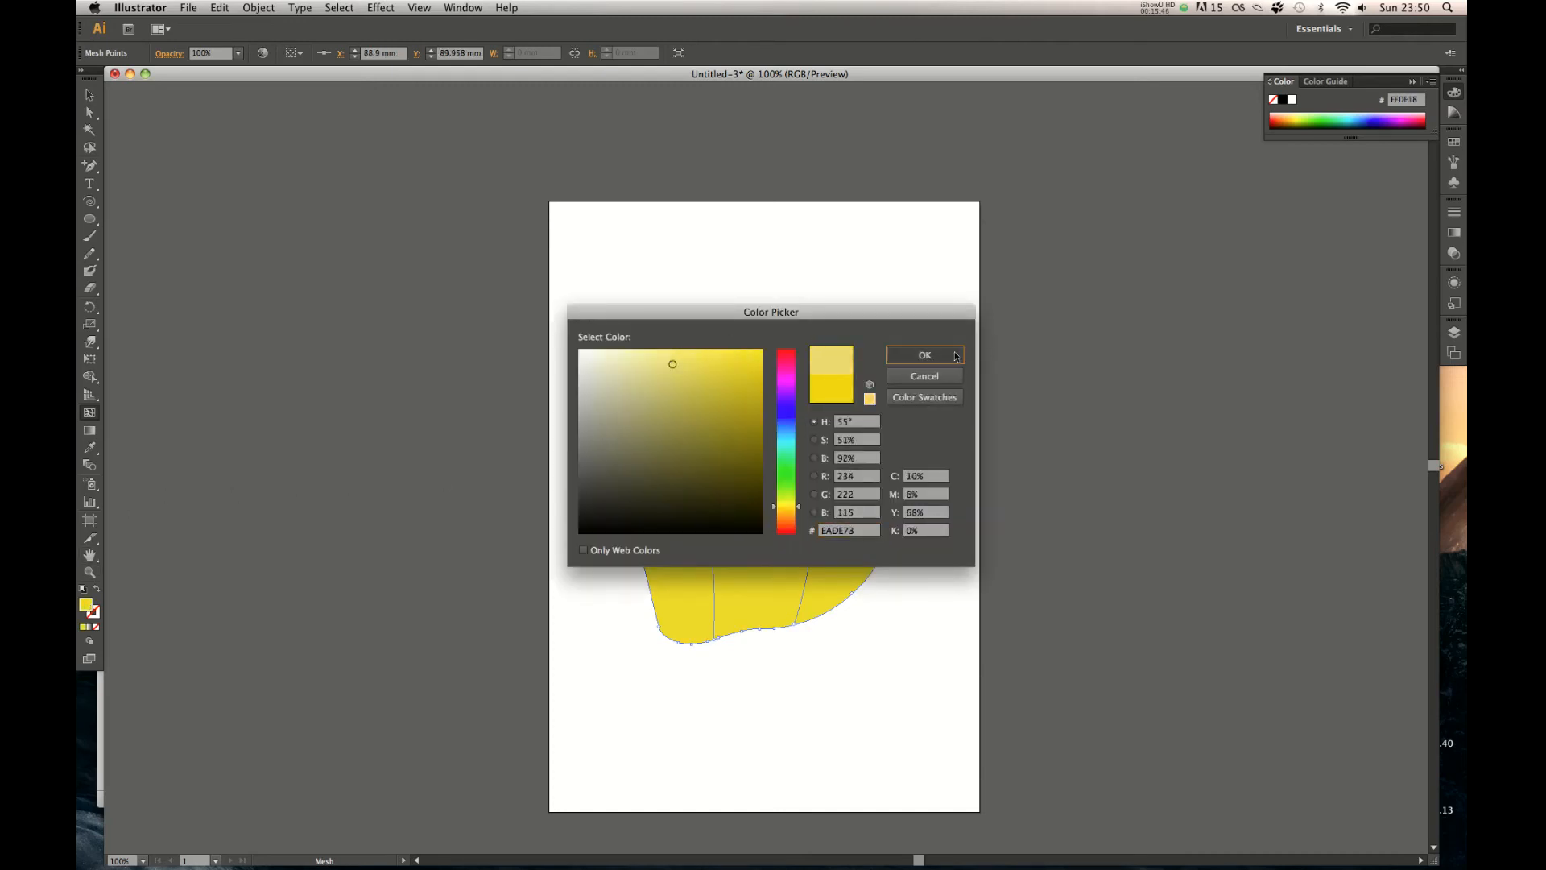
{"action": "left_click", "coordinate": [925, 356]}
{"action": "left_click_drag", "start_coordinate": [733, 388], "coordinate": [738, 396]}
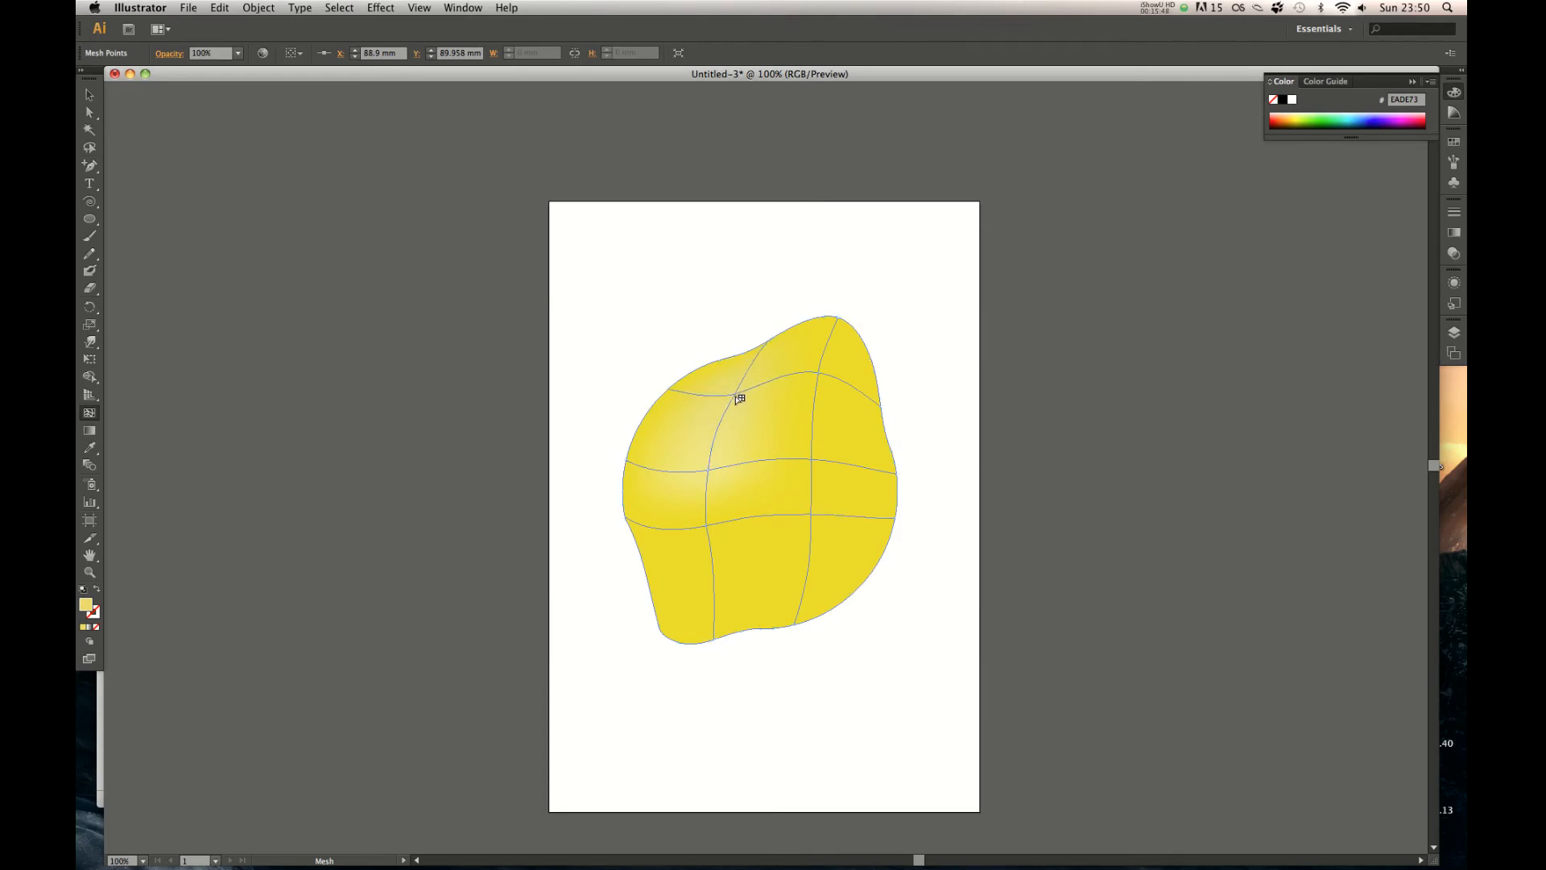
Colour the lower-right interior mesh point orange (ED9718)
{"action": "left_click", "coordinate": [814, 516]}
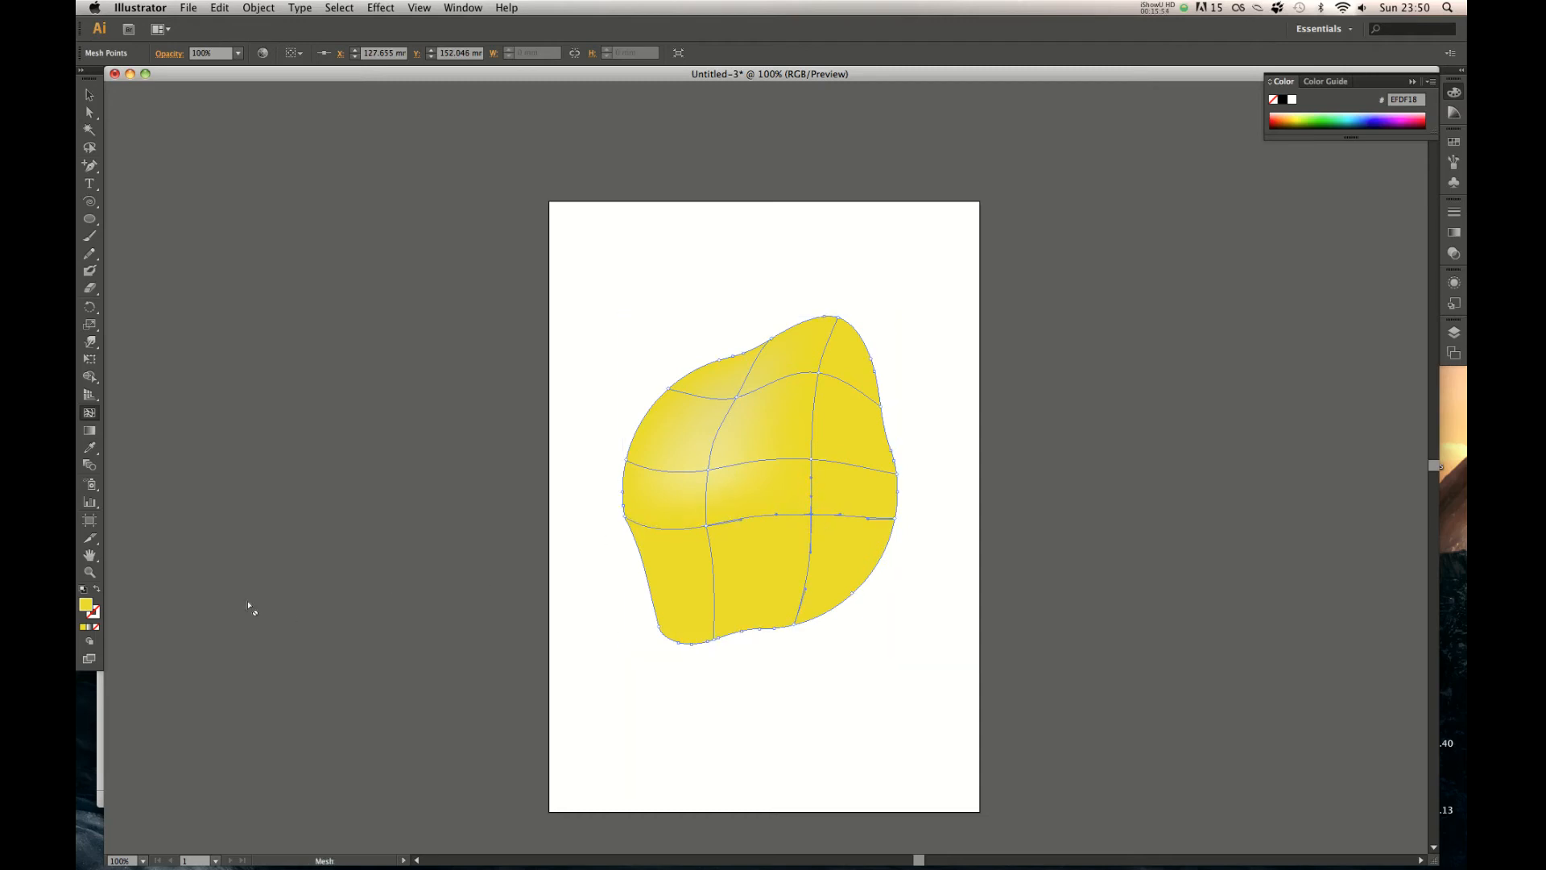
{"action": "double_click", "coordinate": [91, 611]}
{"action": "left_click_drag", "start_coordinate": [793, 522], "coordinate": [793, 516]}
{"action": "left_click", "coordinate": [925, 355]}
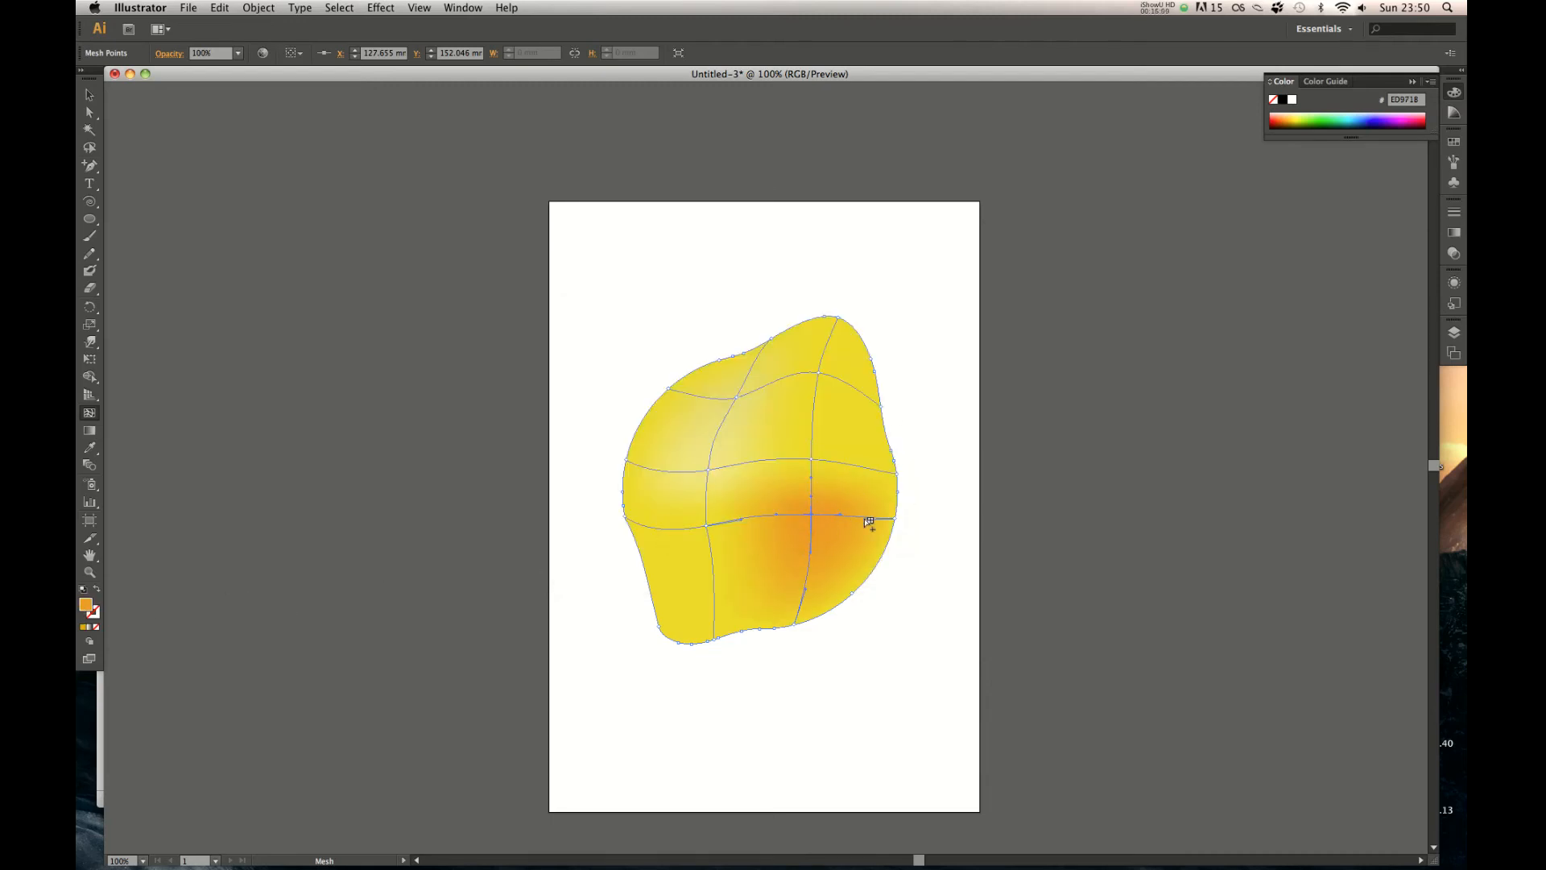
Colour the mesh point on the lemon's lower-right edge brown (844512)
{"action": "left_click", "coordinate": [853, 596]}
{"action": "double_click", "coordinate": [86, 606]}
{"action": "left_click", "coordinate": [735, 434]}
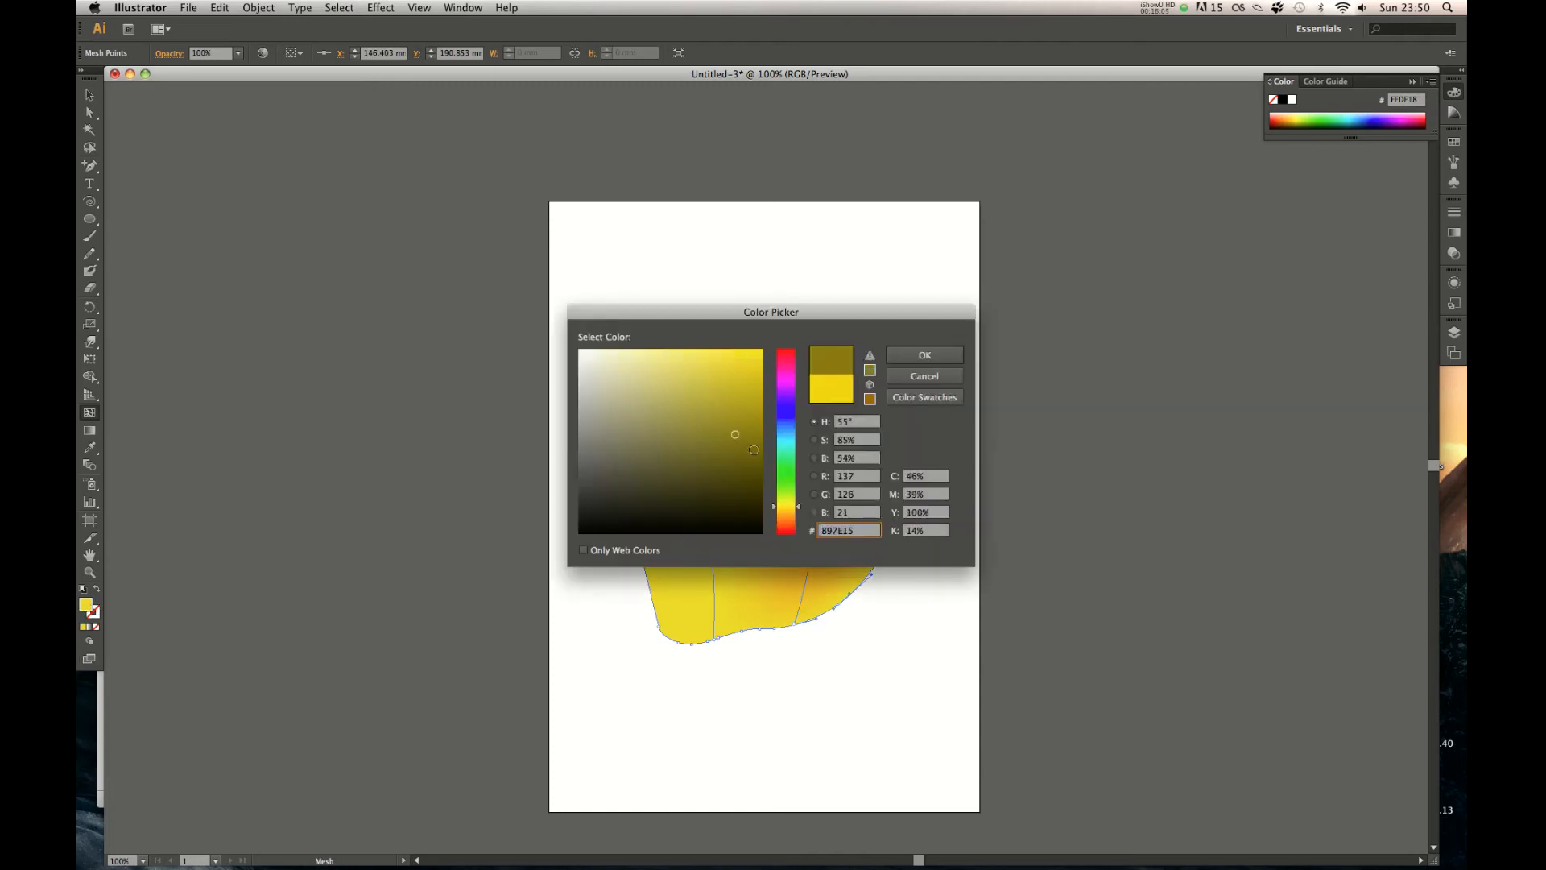
{"action": "left_click", "coordinate": [787, 521]}
{"action": "left_click", "coordinate": [925, 355]}
Deselect the lemon, move it slightly to about X 101 mm, Y 135 mm, and select it again
{"action": "key", "text": "v"}
{"action": "left_click", "coordinate": [965, 513]}
{"action": "left_click_drag", "start_coordinate": [833, 514], "coordinate": [836, 468]}
{"action": "left_click", "coordinate": [972, 423]}
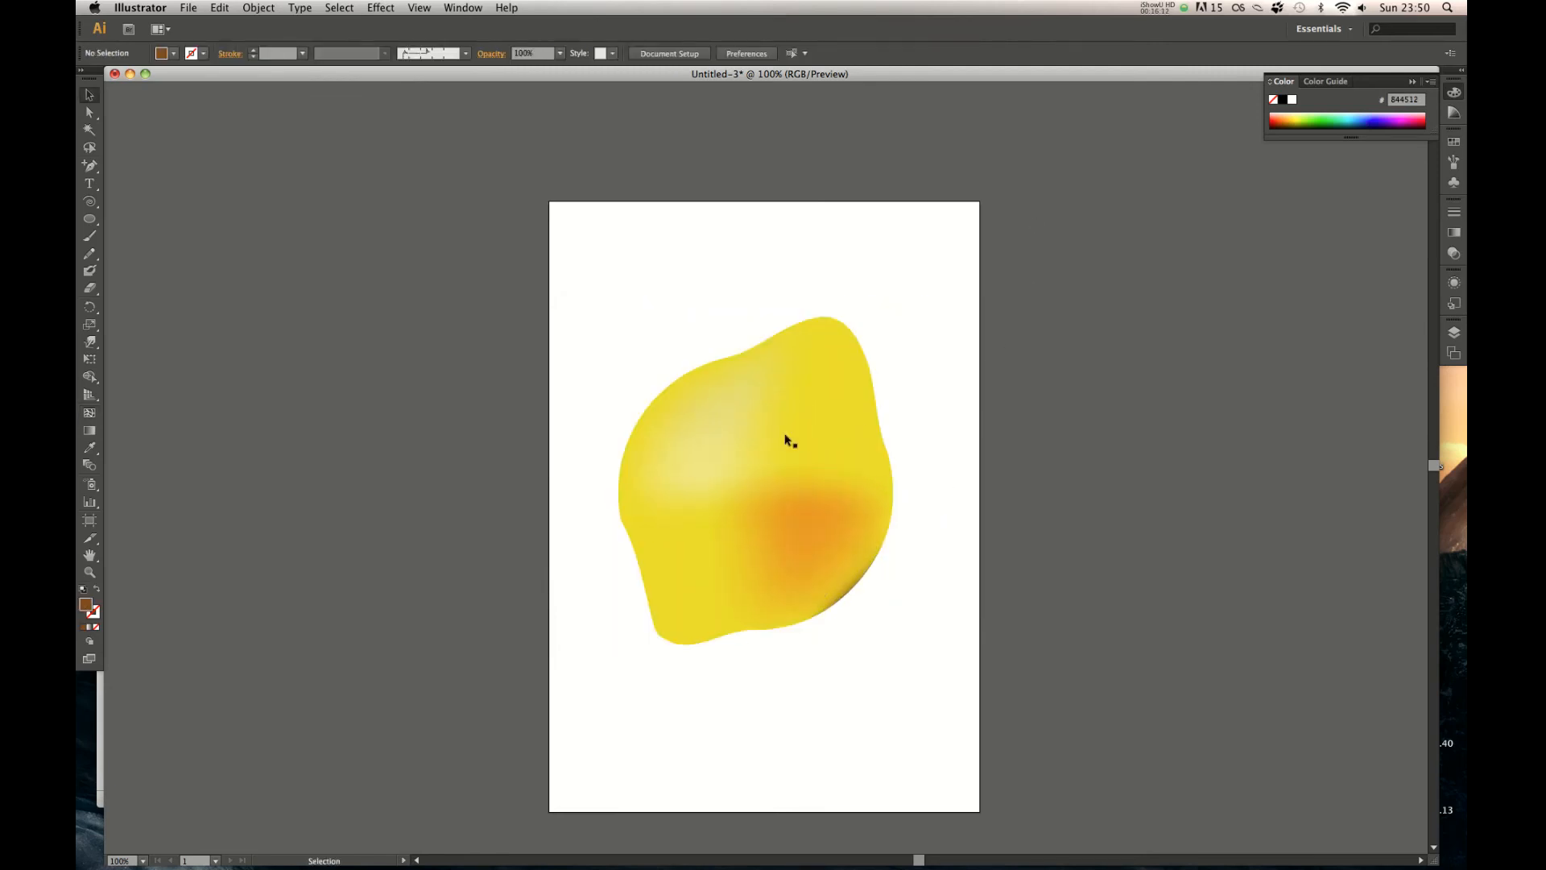
{"action": "left_click", "coordinate": [825, 534]}
{"action": "left_click", "coordinate": [979, 446]}
{"action": "left_click", "coordinate": [794, 516]}
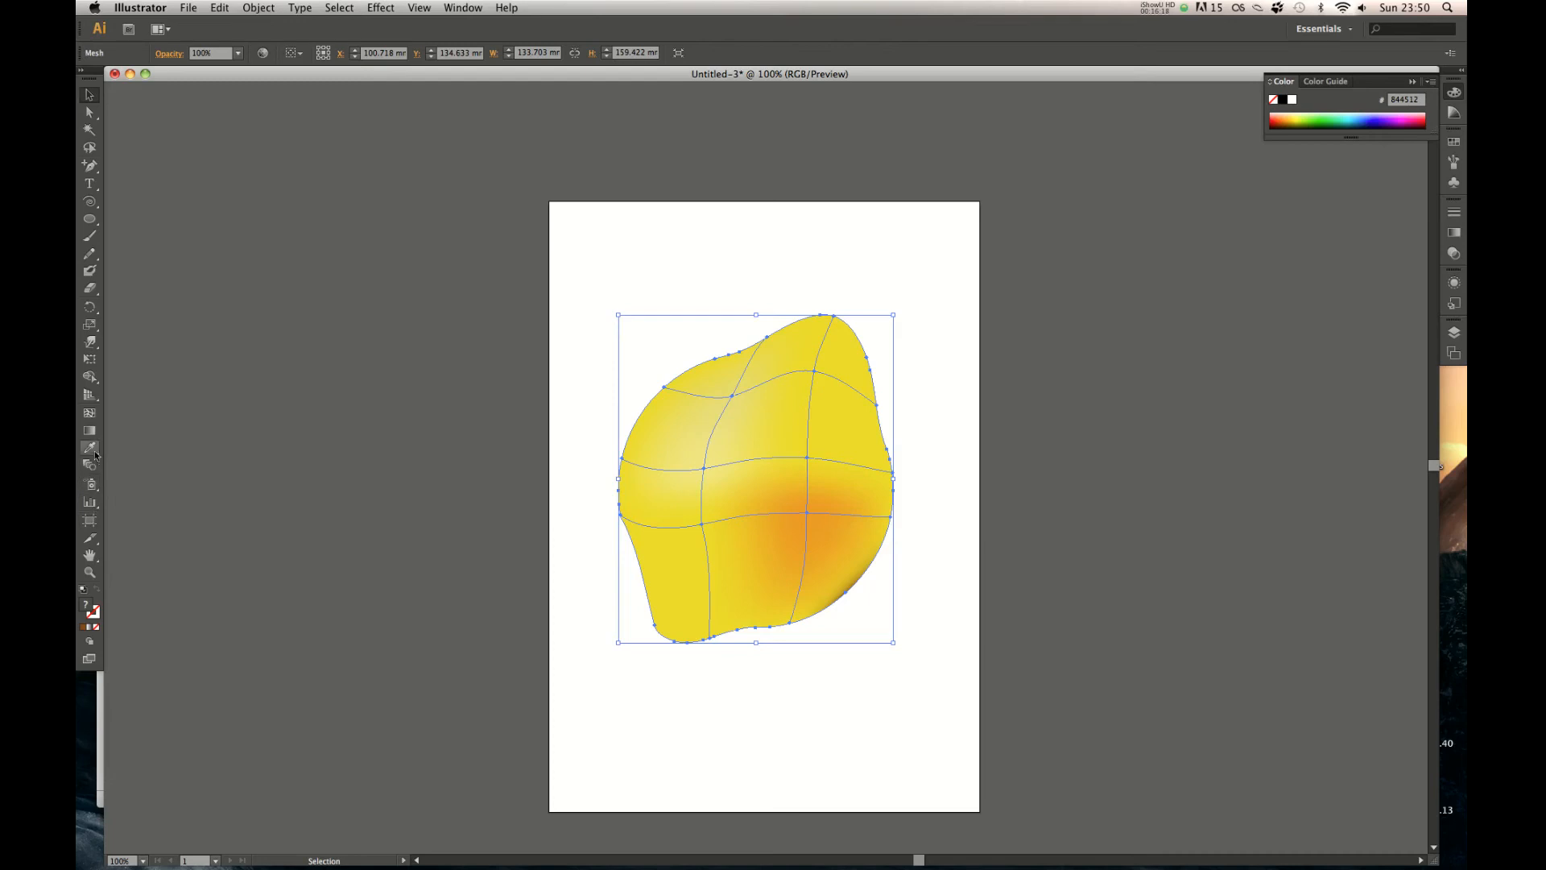
Colour the lemon's upper-right interior mesh point pale yellow (EADD6A) and deselect the shape
{"action": "left_click", "coordinate": [90, 412]}
{"action": "left_click", "coordinate": [816, 372]}
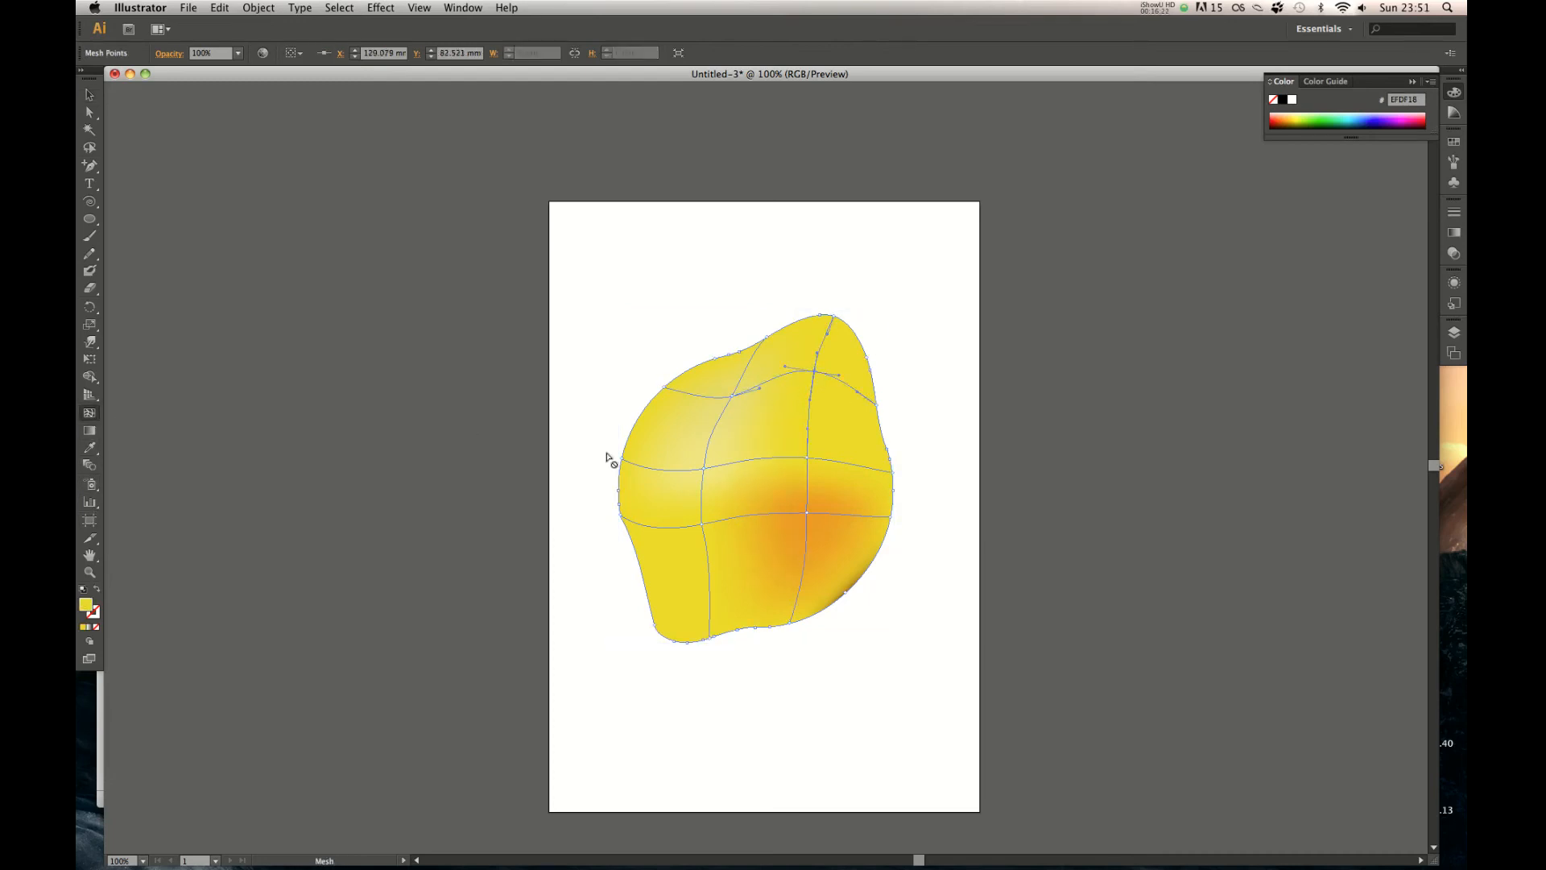
{"action": "double_click", "coordinate": [85, 605]}
{"action": "left_click_drag", "start_coordinate": [636, 374], "coordinate": [681, 363]}
{"action": "left_click", "coordinate": [925, 355]}
{"action": "key", "text": "v"}
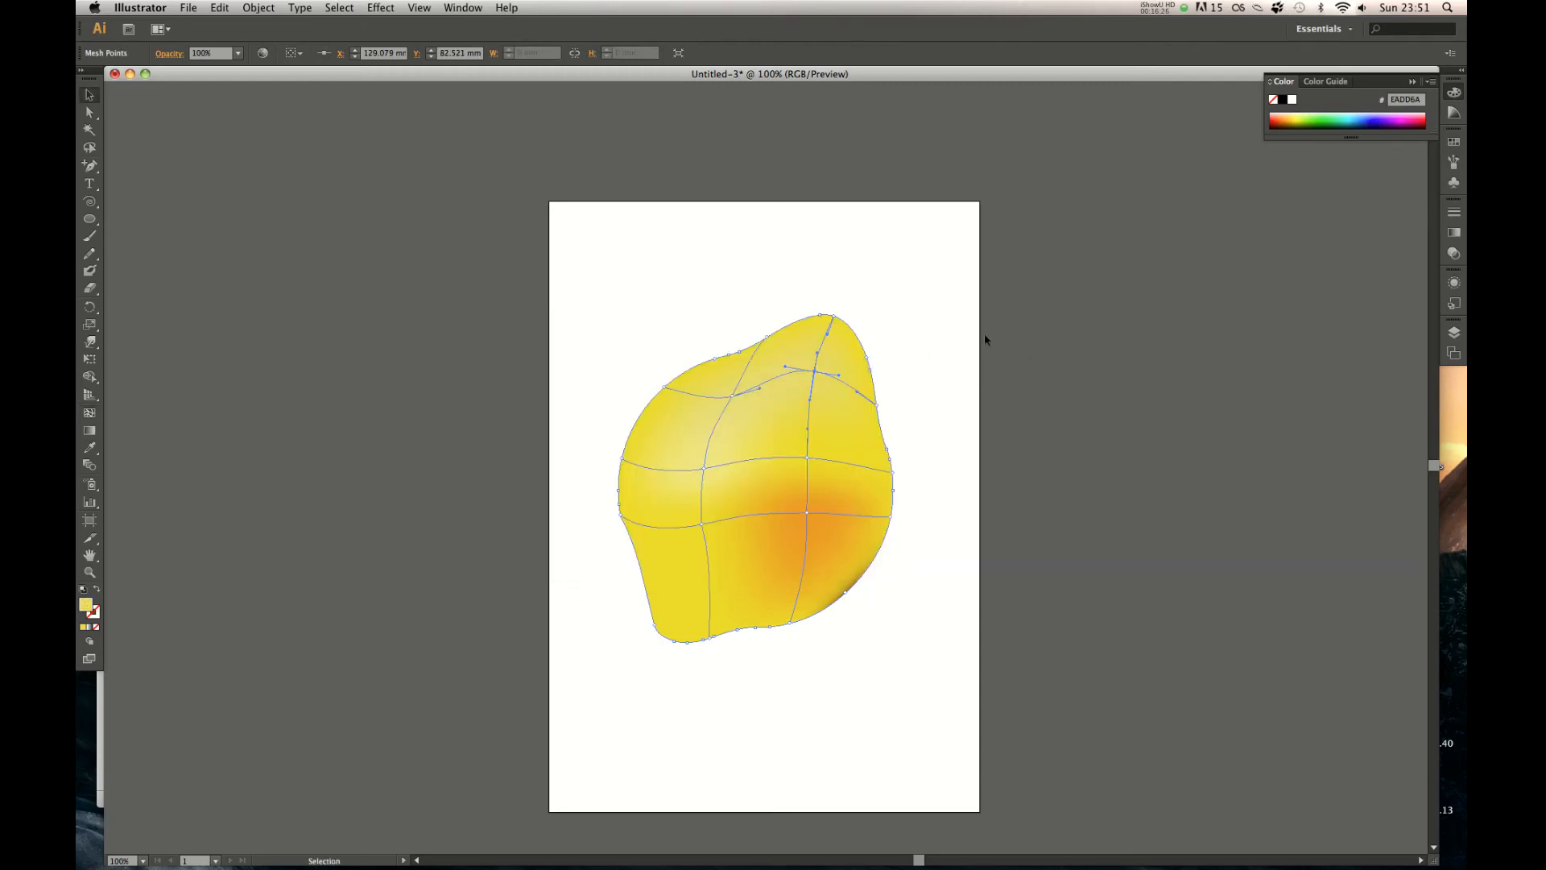
{"action": "left_click", "coordinate": [988, 215]}
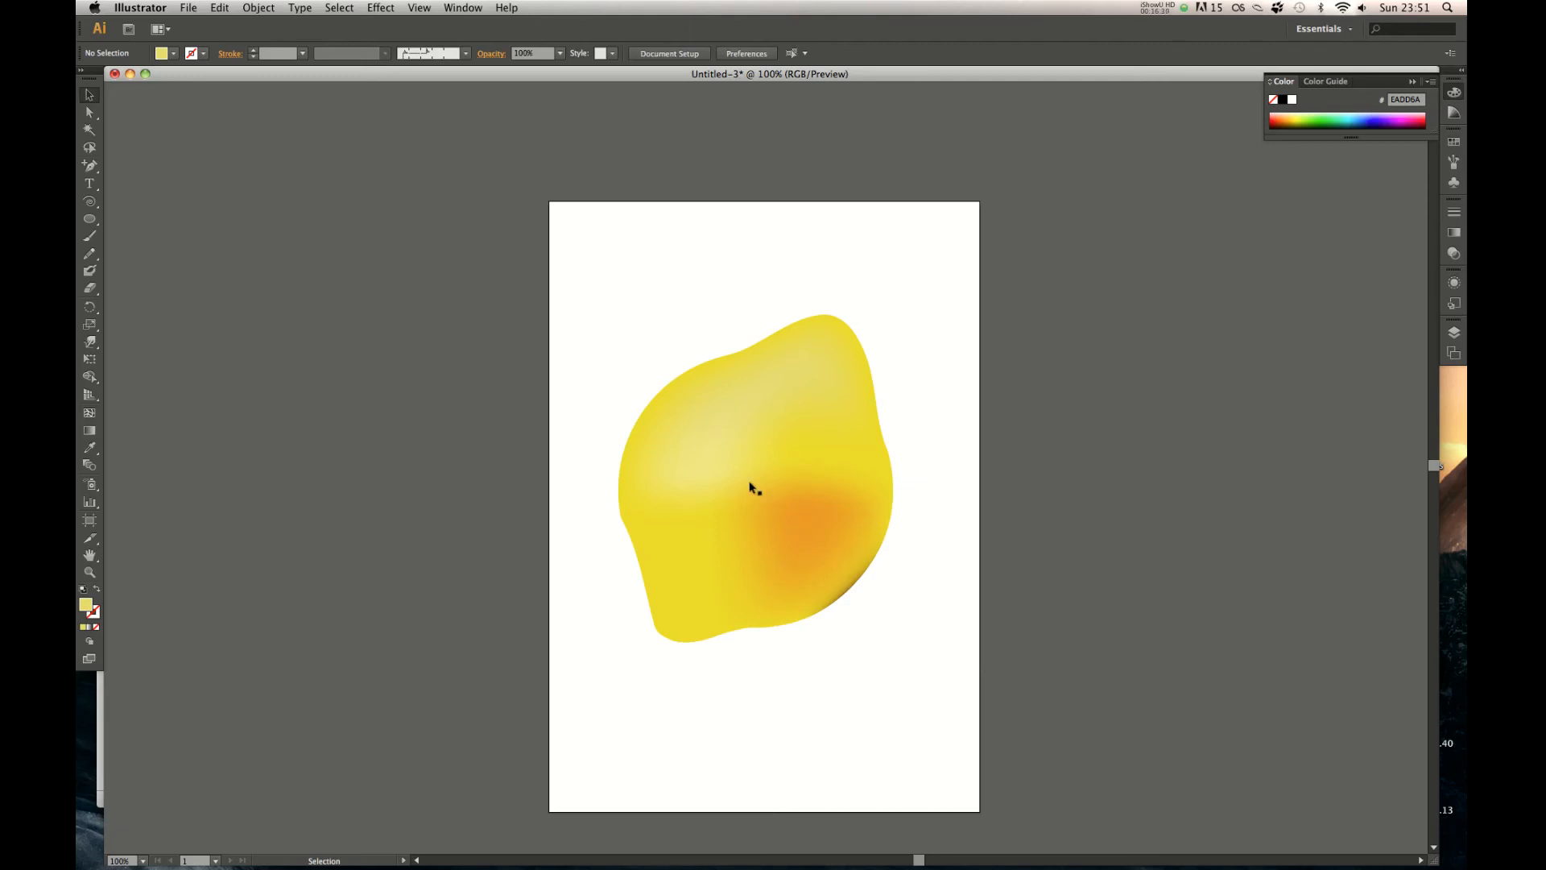
Move the lemon up and right to about X 107 mm, Y 122 mm
{"action": "left_click_drag", "start_coordinate": [886, 471], "coordinate": [879, 425]}
{"action": "left_click", "coordinate": [941, 514]}
{"action": "left_click_drag", "start_coordinate": [806, 478], "coordinate": [826, 499]}
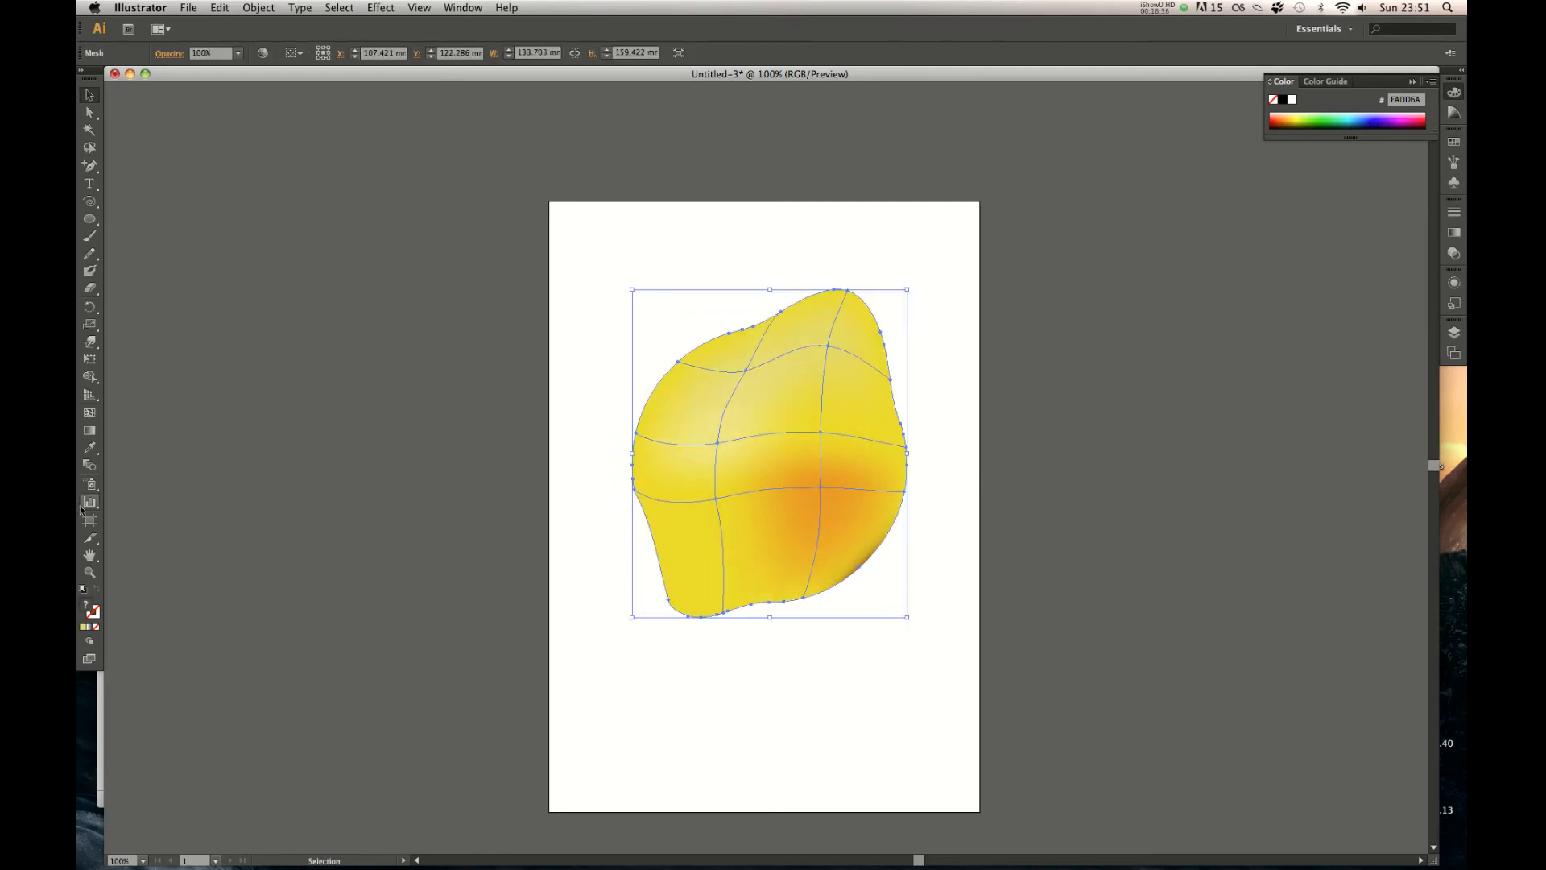
Shift the two upper interior mesh points and add a mesh line across the lemon just below them
{"action": "left_click", "coordinate": [91, 418]}
{"action": "left_click_drag", "start_coordinate": [749, 372], "coordinate": [757, 355]}
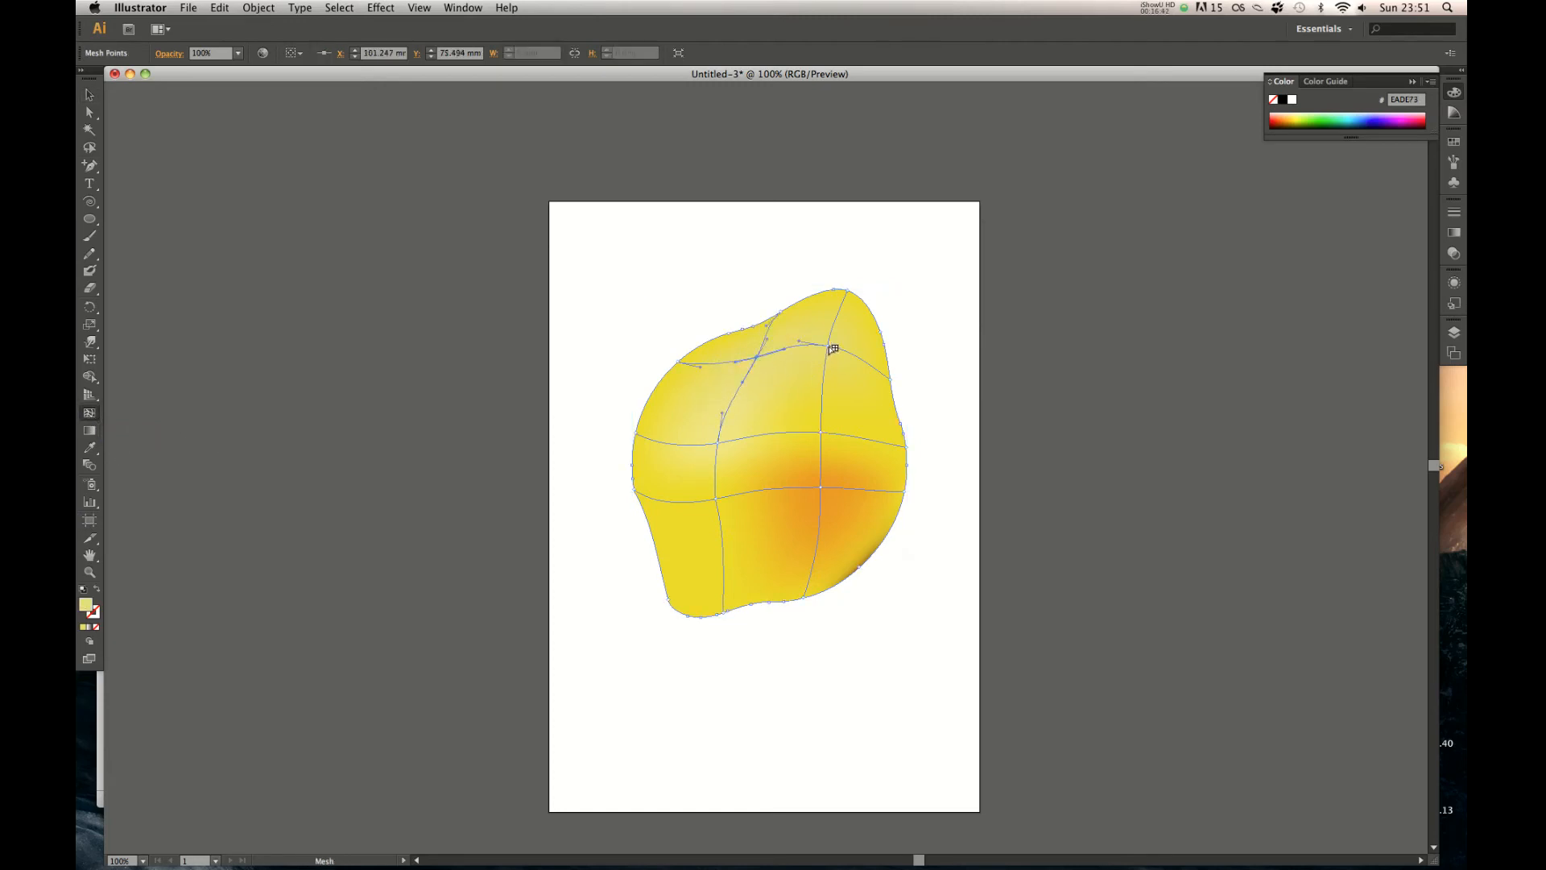
{"action": "left_click_drag", "start_coordinate": [832, 350], "coordinate": [845, 366]}
{"action": "left_click", "coordinate": [837, 397]}
{"action": "left_click", "coordinate": [732, 401]}
{"action": "left_click", "coordinate": [731, 400]}
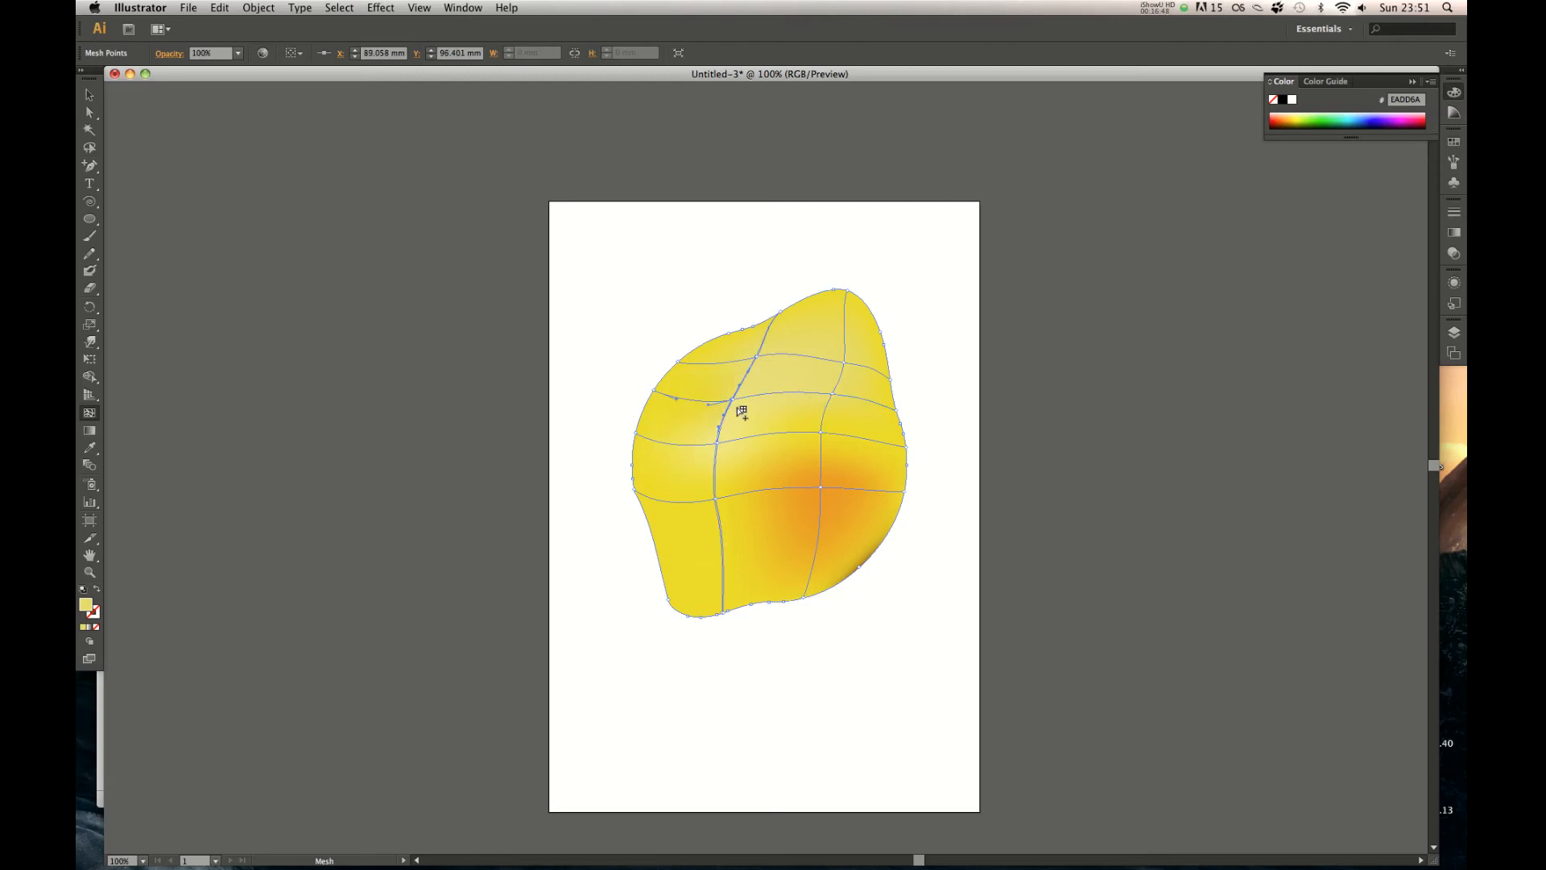
Move the left-centre pale and lower-right orange mesh points together near the lemon's centre and deselect the shape
{"action": "left_click", "coordinate": [719, 443]}
{"action": "mouse_move", "coordinate": [718, 444]}
{"action": "left_mouse_down"}
{"action": "mouse_move", "coordinate": [760, 486]}
{"action": "mouse_move", "coordinate": [812, 492]}
{"action": "mouse_move", "coordinate": [770, 487]}
{"action": "left_mouse_up"}
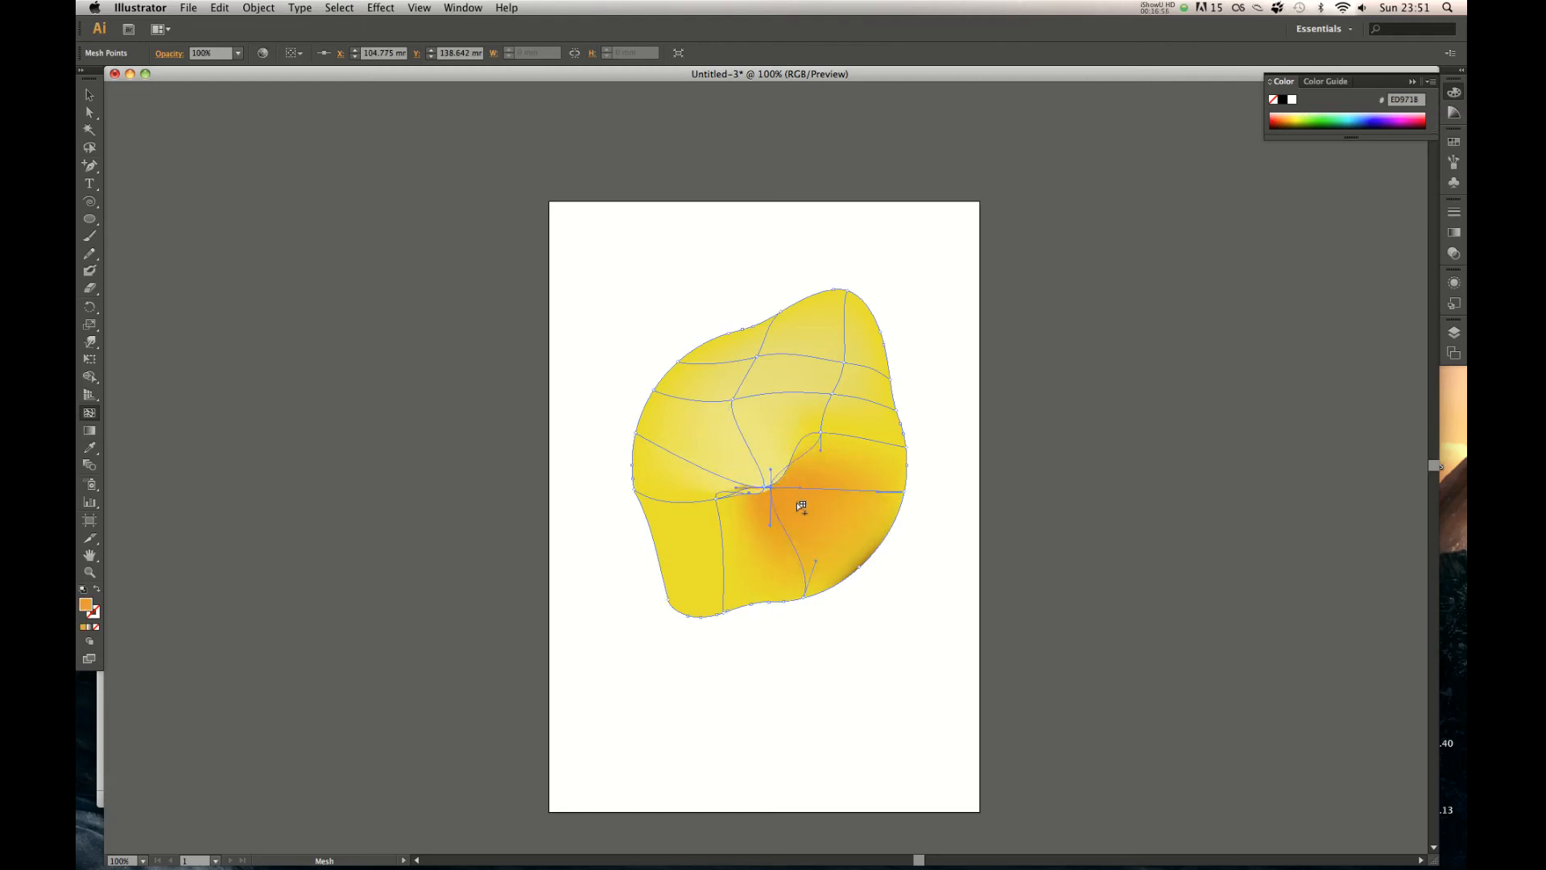
{"action": "key", "text": "v"}
{"action": "left_click", "coordinate": [953, 421]}
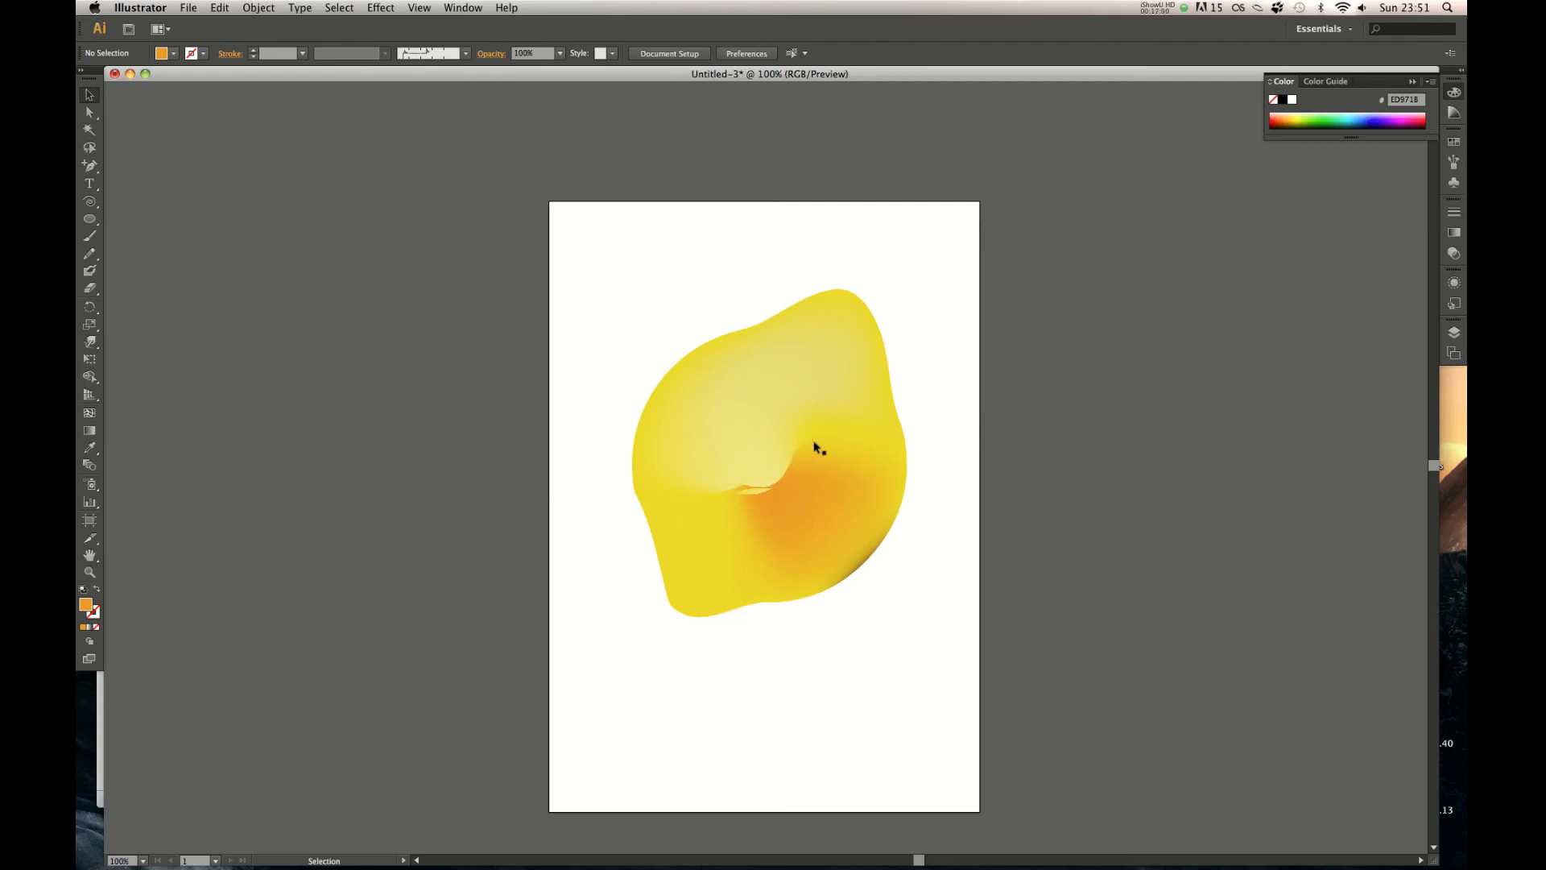
Delete the lemon and draw two orange circles about 108 mm in diameter, one above the other
{"action": "left_click_drag", "start_coordinate": [977, 224], "coordinate": [625, 645]}
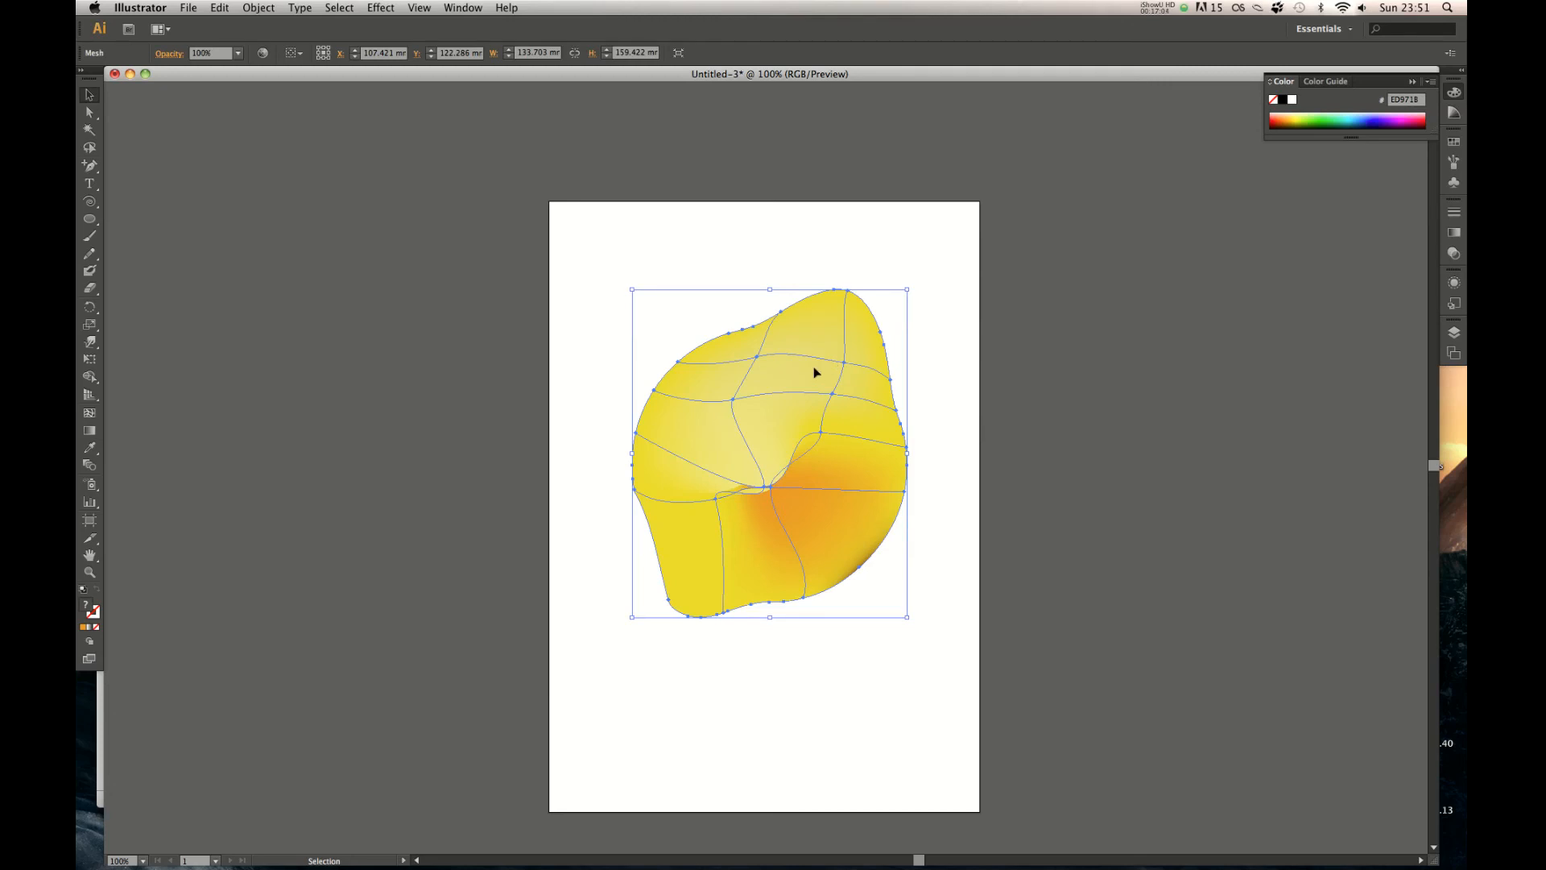
{"action": "key", "text": "Delete"}
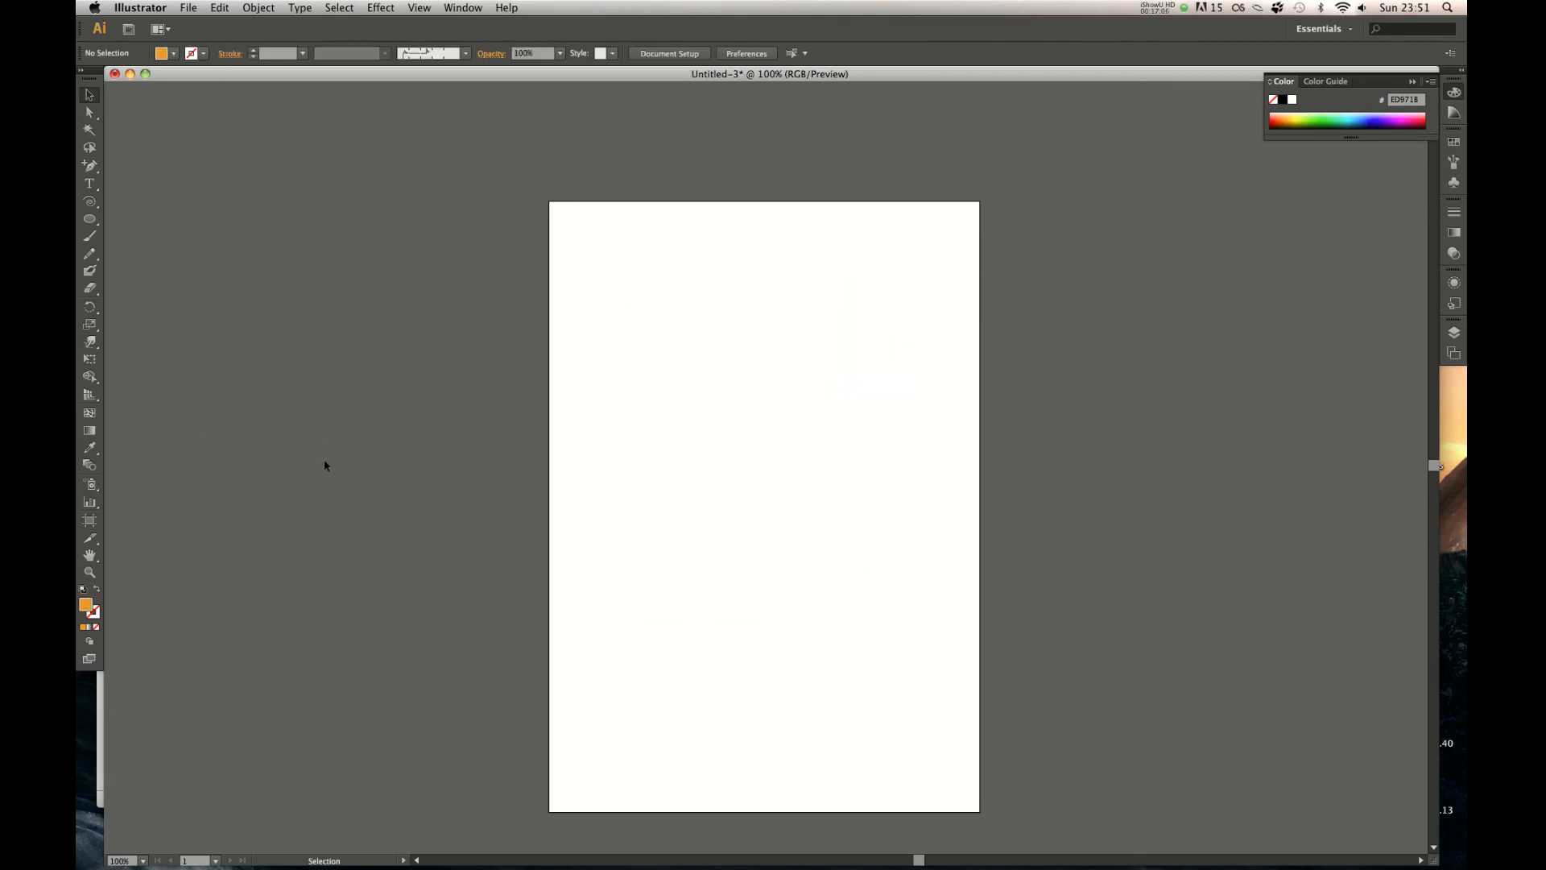
{"action": "left_click", "coordinate": [89, 218]}
{"action": "mouse_move", "coordinate": [843, 294]}
{"action": "left_mouse_down"}
{"action": "mouse_move", "coordinate": [642, 452]}
{"action": "mouse_move", "coordinate": [675, 427]}
{"action": "left_mouse_up"}
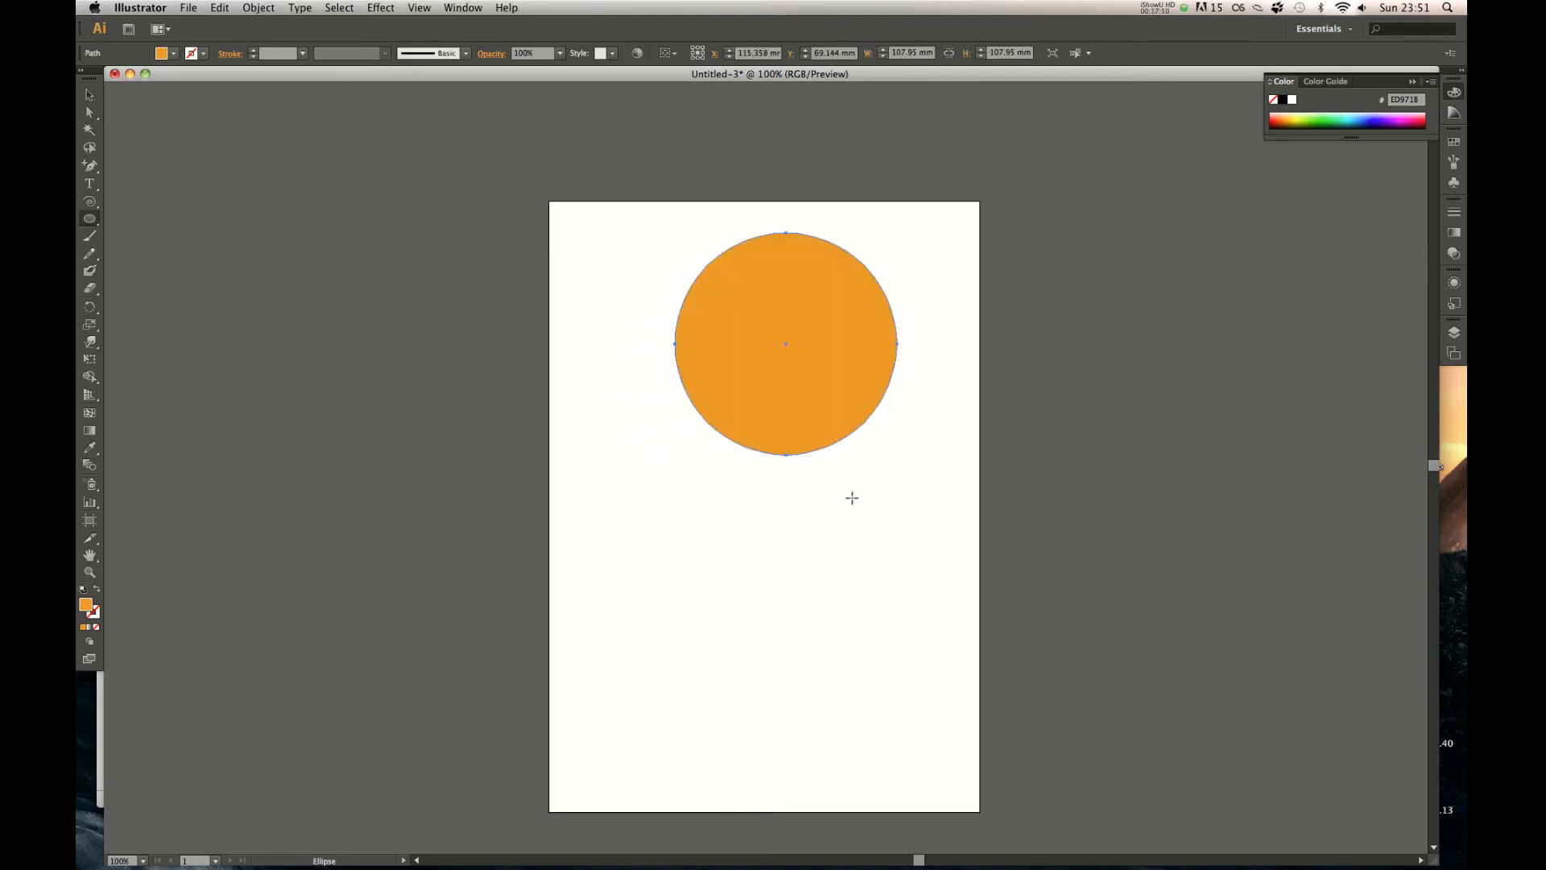
{"action": "left_click_drag", "start_coordinate": [852, 497], "coordinate": [671, 714]}
Fill the lower circle with red (EA1C1C)
{"action": "key", "text": "v"}
{"action": "left_click", "coordinate": [941, 531]}
{"action": "left_click_drag", "start_coordinate": [763, 623], "coordinate": [798, 621]}
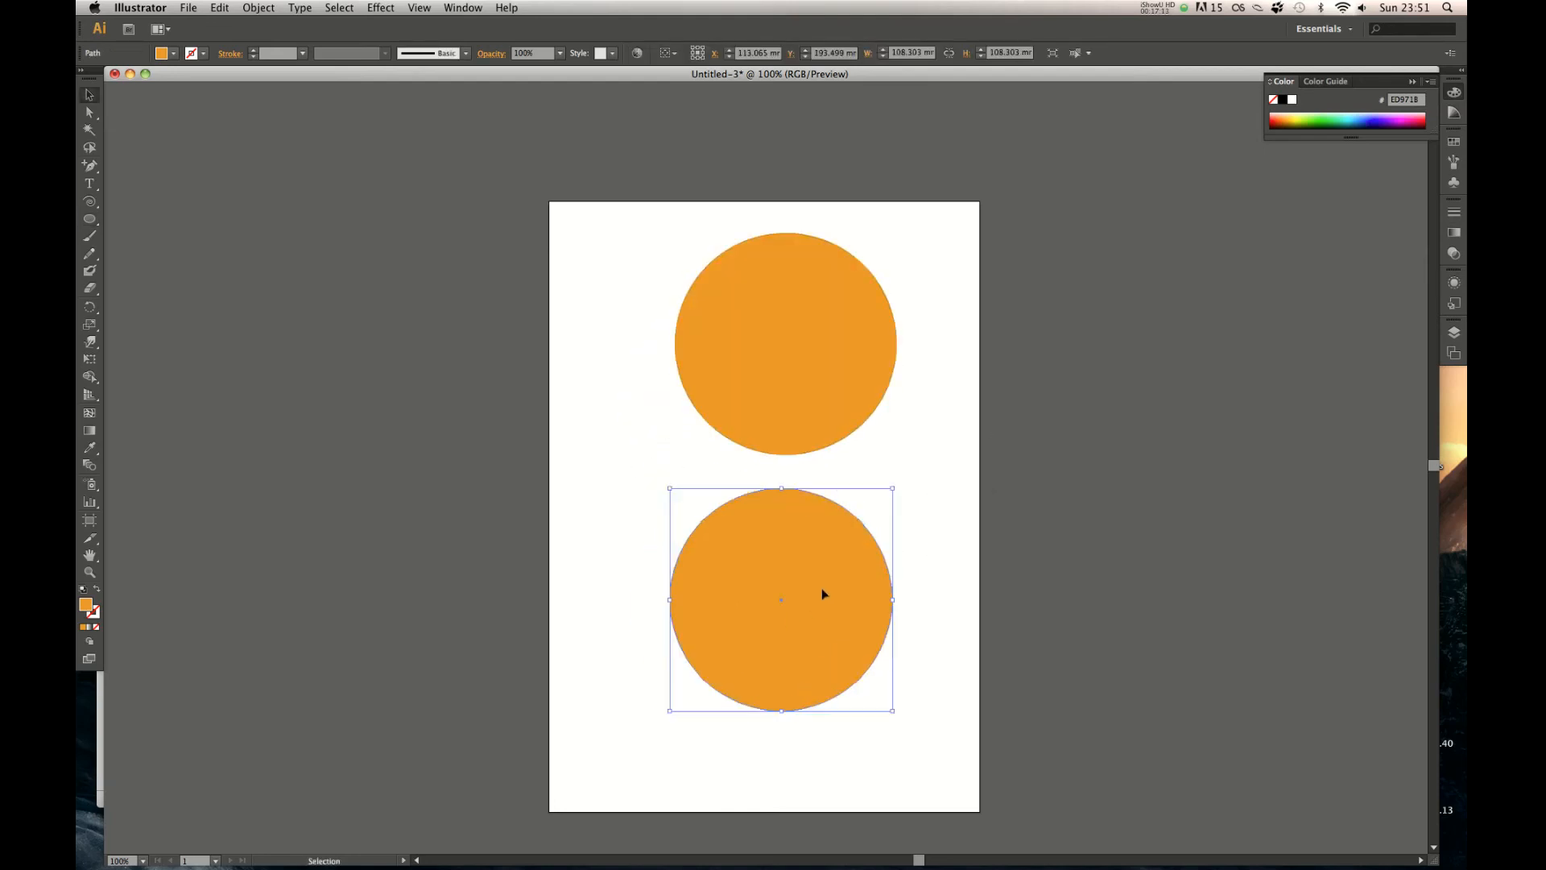
{"action": "double_click", "coordinate": [85, 605]}
{"action": "left_click_drag", "start_coordinate": [788, 380], "coordinate": [788, 351]}
{"action": "left_click", "coordinate": [925, 356]}
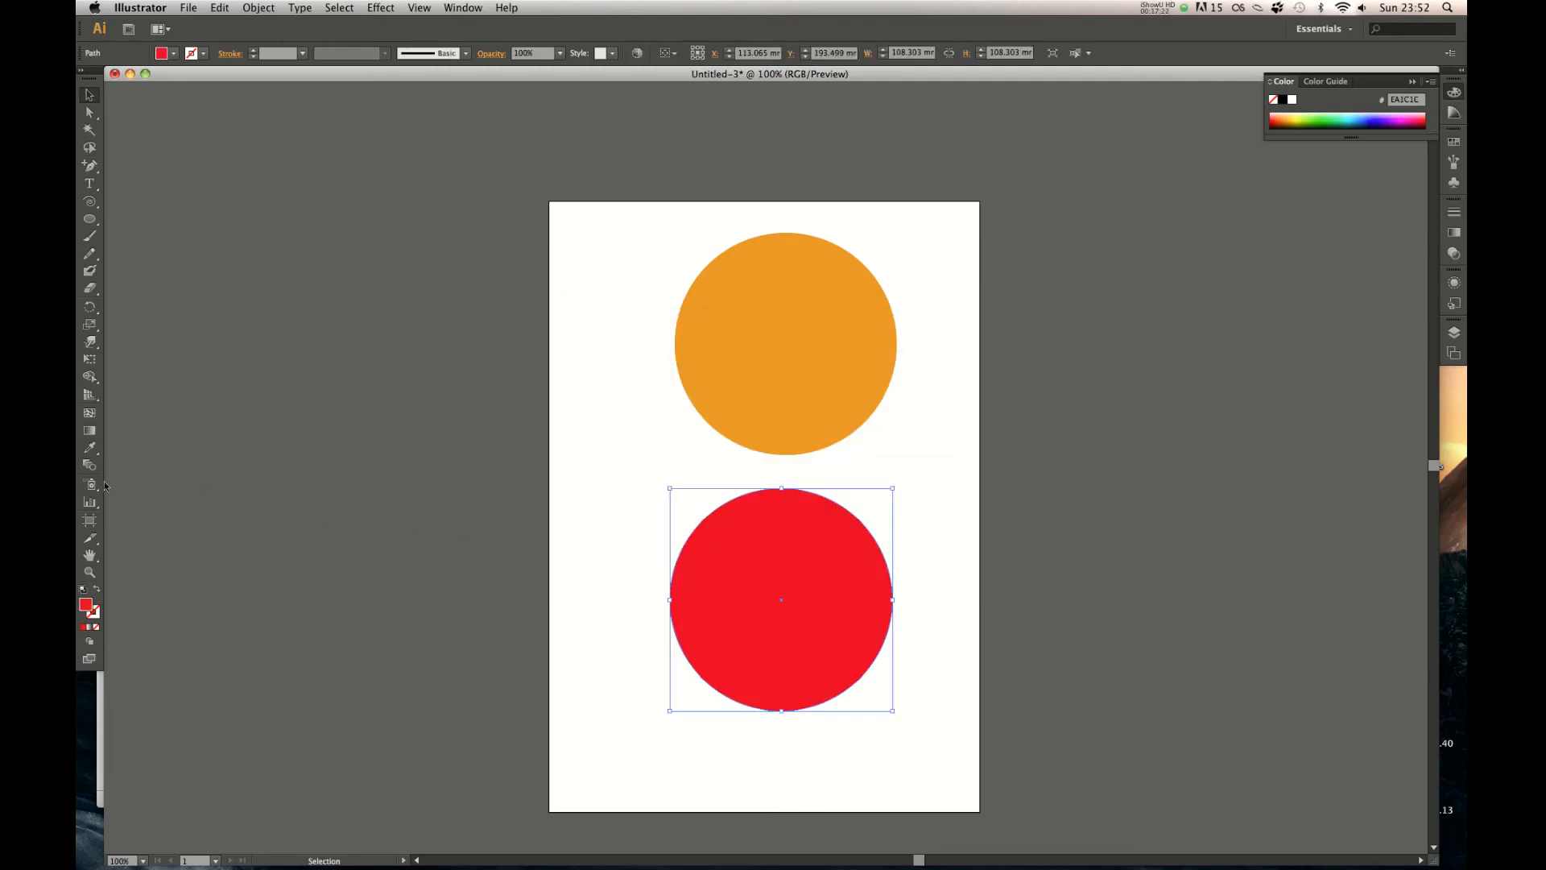
Give the upper circle an 8 pt magenta stroke (F414CA) and deselect it
{"action": "mouse_move", "coordinate": [950, 240]}
{"action": "left_mouse_down"}
{"action": "mouse_move", "coordinate": [756, 350]}
{"action": "mouse_move", "coordinate": [787, 388]}
{"action": "mouse_move", "coordinate": [749, 356]}
{"action": "left_mouse_up"}
{"action": "double_click", "coordinate": [96, 614]}
{"action": "left_click", "coordinate": [740, 391]}
{"action": "left_click", "coordinate": [919, 356]}
{"action": "left_click", "coordinate": [303, 54]}
{"action": "left_click", "coordinate": [334, 256]}
{"action": "left_click", "coordinate": [625, 531]}
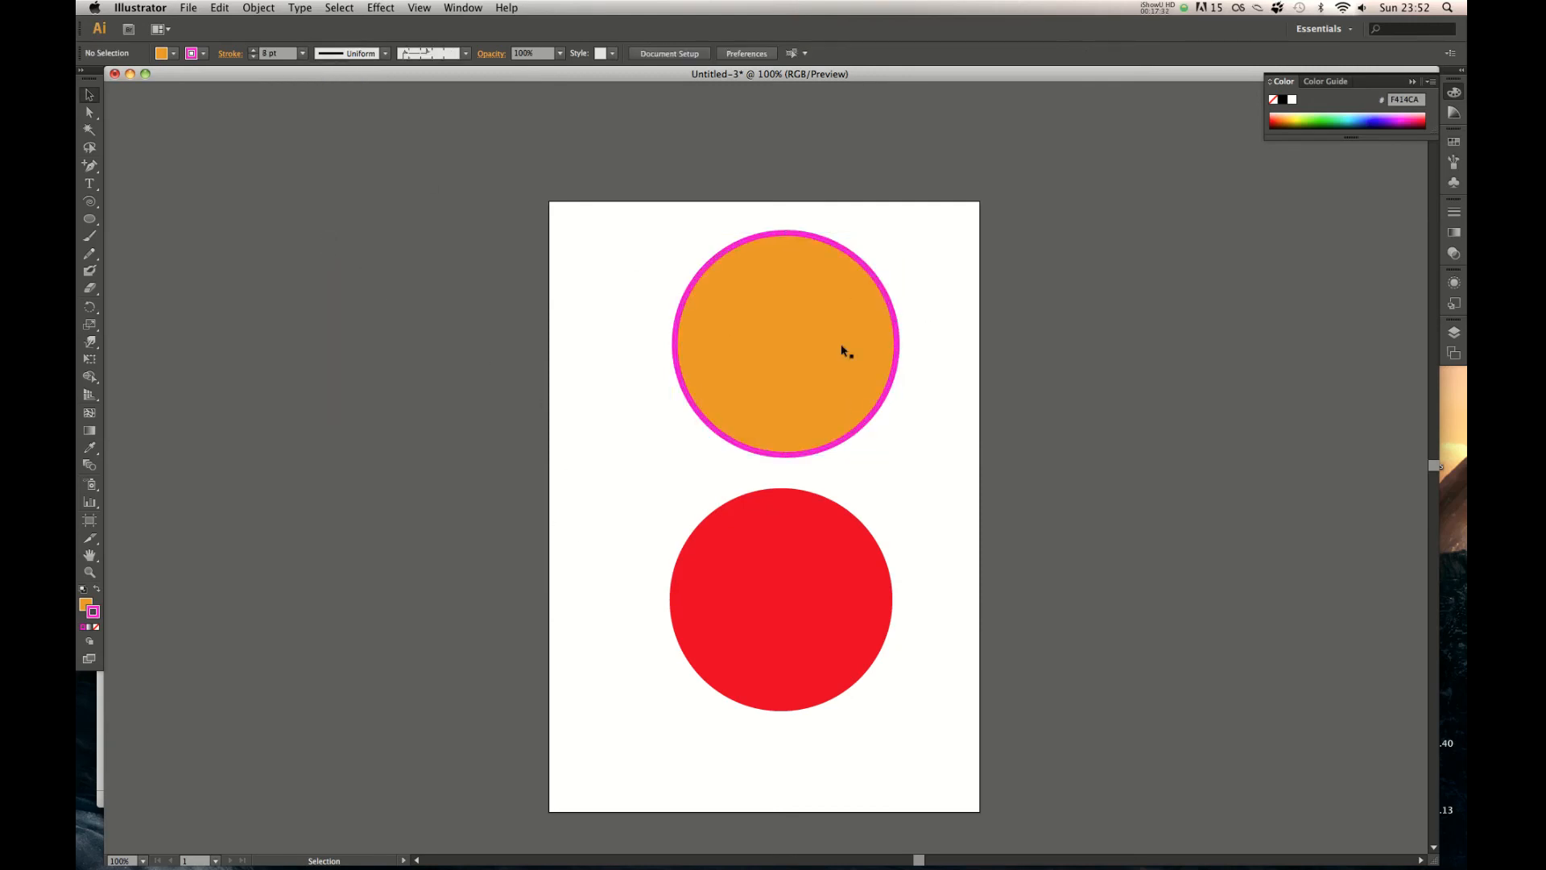
Move the red circle slightly to about X 111 mm, Y 198 mm
{"action": "left_click", "coordinate": [770, 346]}
{"action": "left_click", "coordinate": [928, 406]}
{"action": "left_click", "coordinate": [828, 572]}
{"action": "mouse_move", "coordinate": [783, 593]}
{"action": "left_mouse_down"}
{"action": "mouse_move", "coordinate": [804, 559]}
{"action": "mouse_move", "coordinate": [779, 602]}
{"action": "left_mouse_up"}
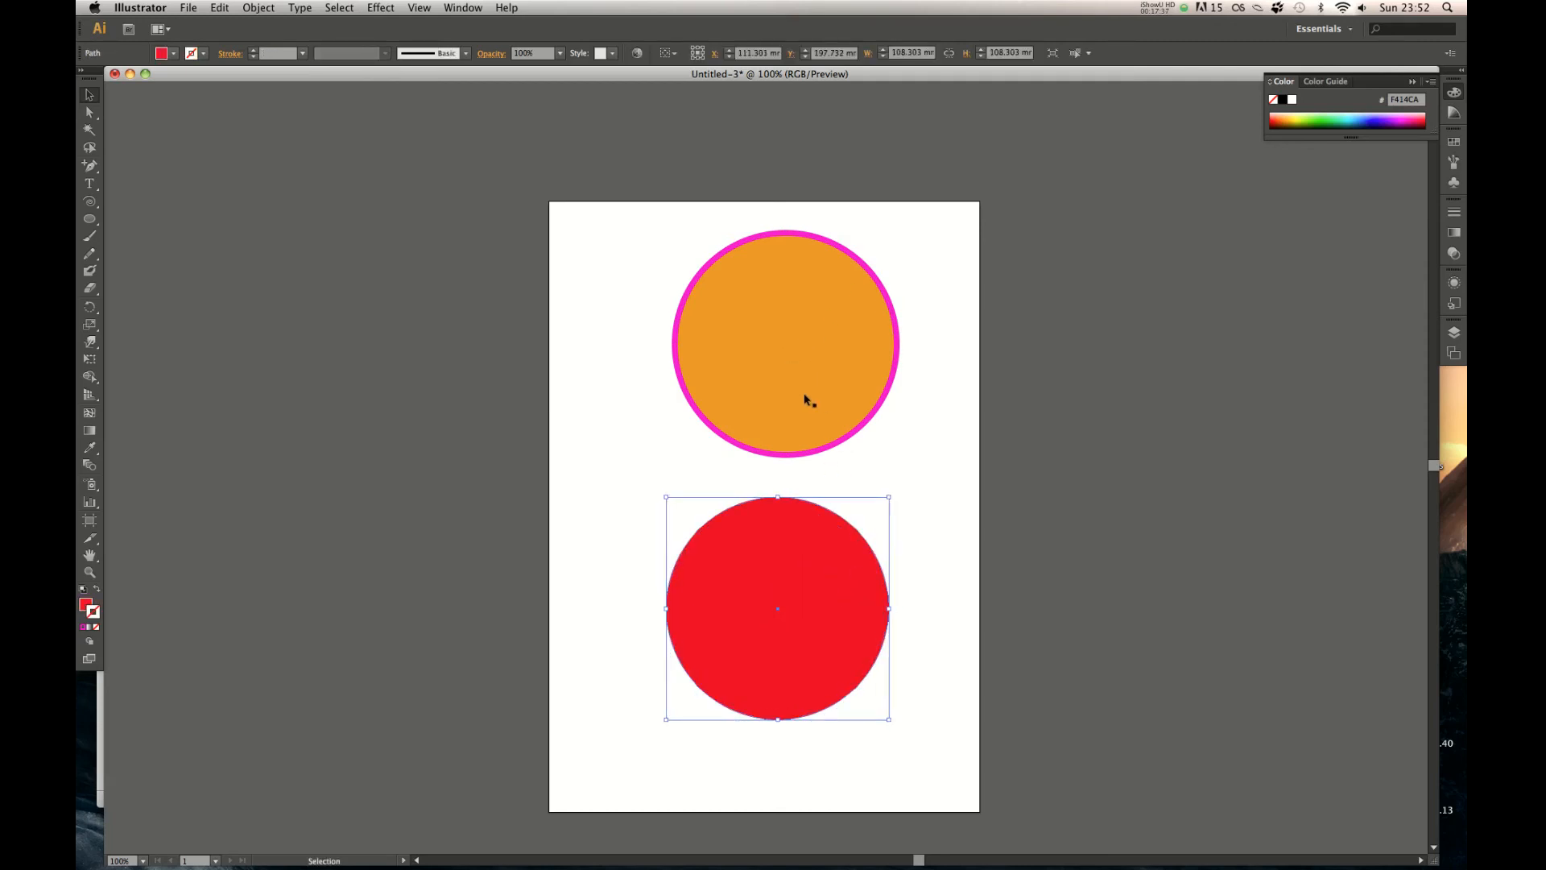
Copy the red circle's appearance onto the upper orange circle with the Eyedropper and undo it
{"action": "left_click", "coordinate": [803, 344]}
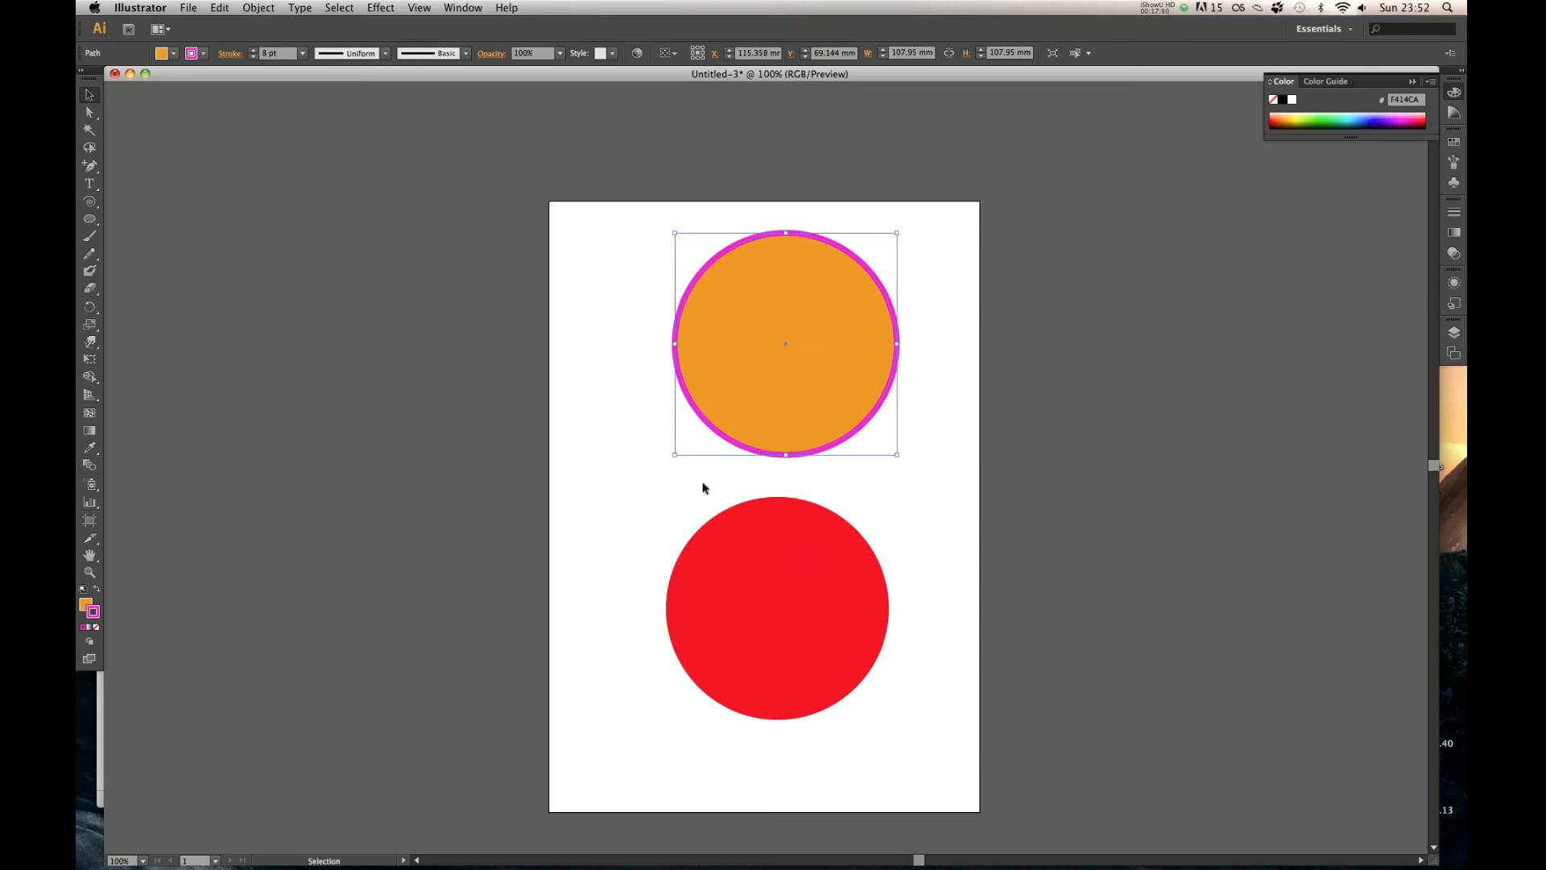
{"action": "left_click", "coordinate": [89, 448]}
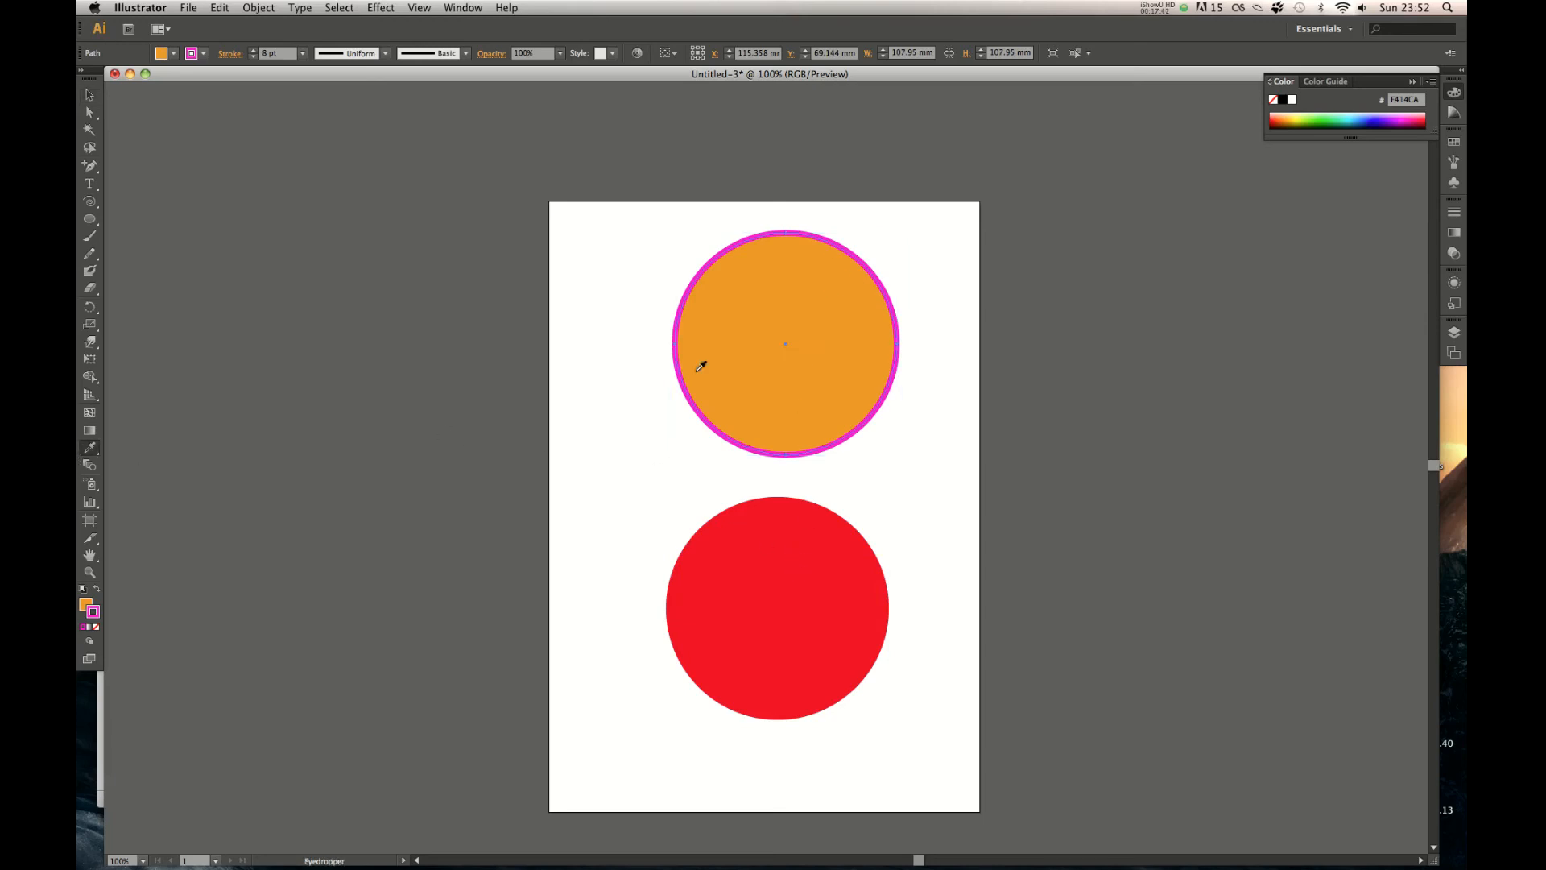
{"action": "left_click", "coordinate": [795, 556]}
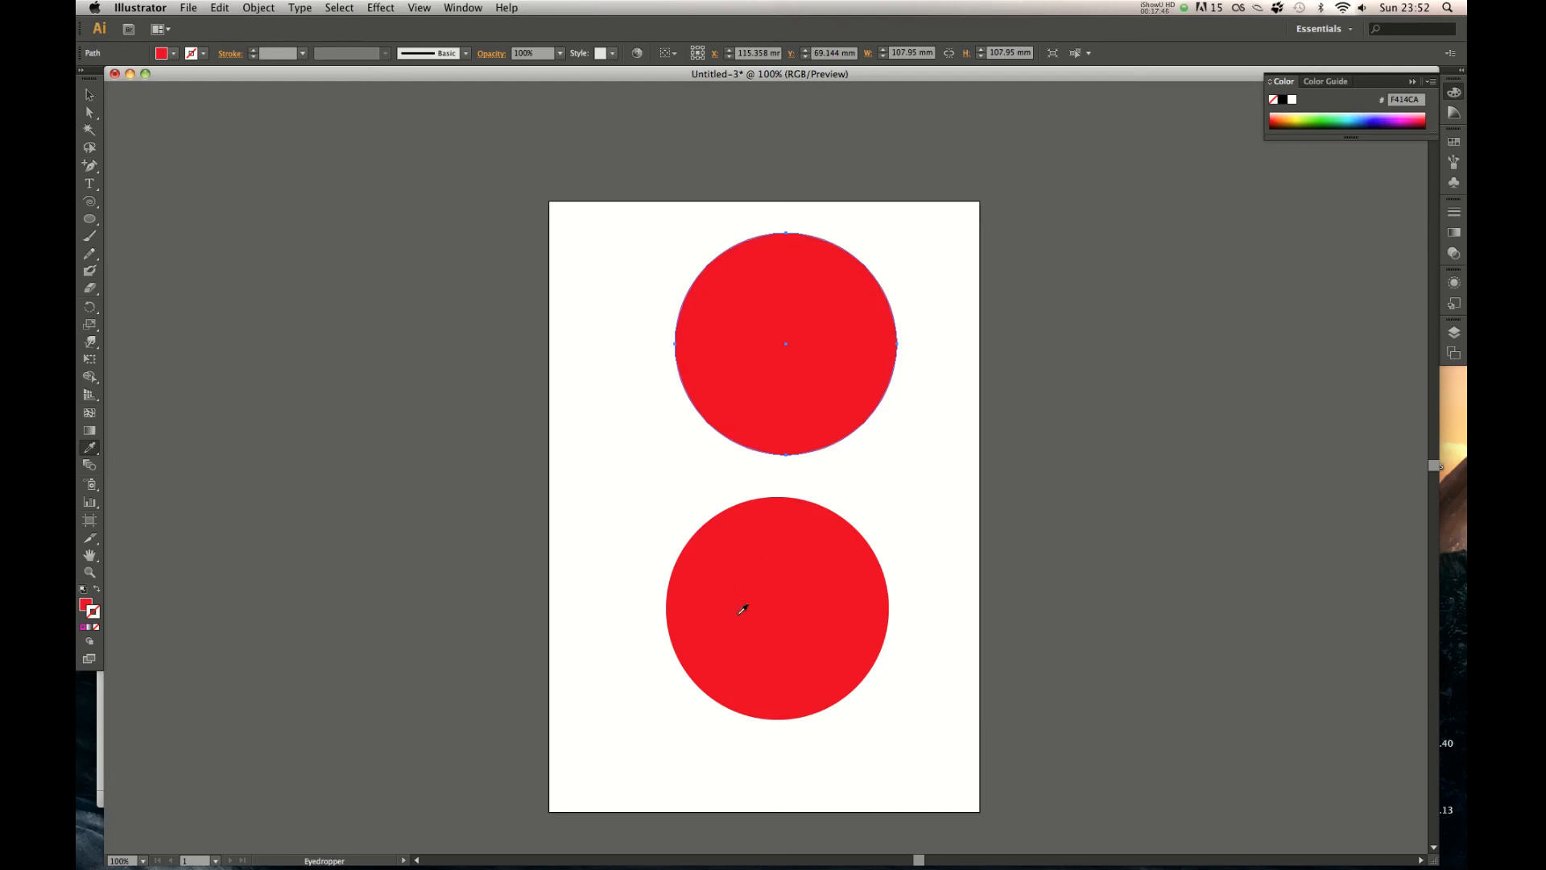
{"action": "key", "text": "v"}
{"action": "key", "text": "super+z"}
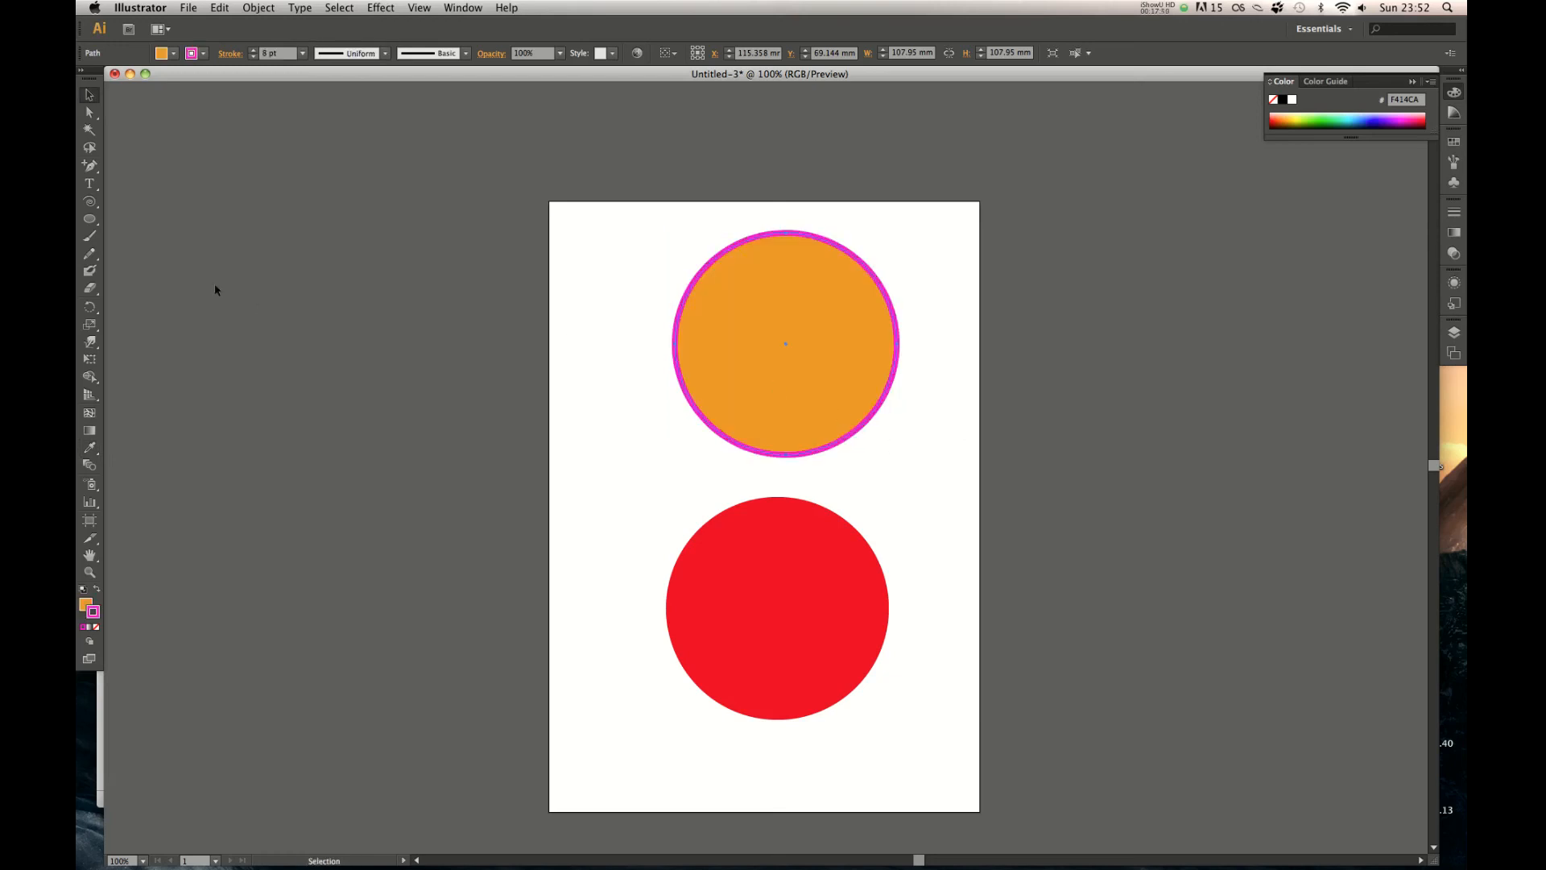
Draw an octagon about 43 mm wide beside the circles and copy the red circle's appearance onto it with the Eyedropper
{"action": "left_click_drag", "start_coordinate": [89, 219], "coordinate": [154, 271]}
{"action": "mouse_move", "coordinate": [635, 428]}
{"action": "left_mouse_down"}
{"action": "mouse_move", "coordinate": [601, 453]}
{"action": "mouse_move", "coordinate": [593, 525]}
{"action": "left_mouse_up"}
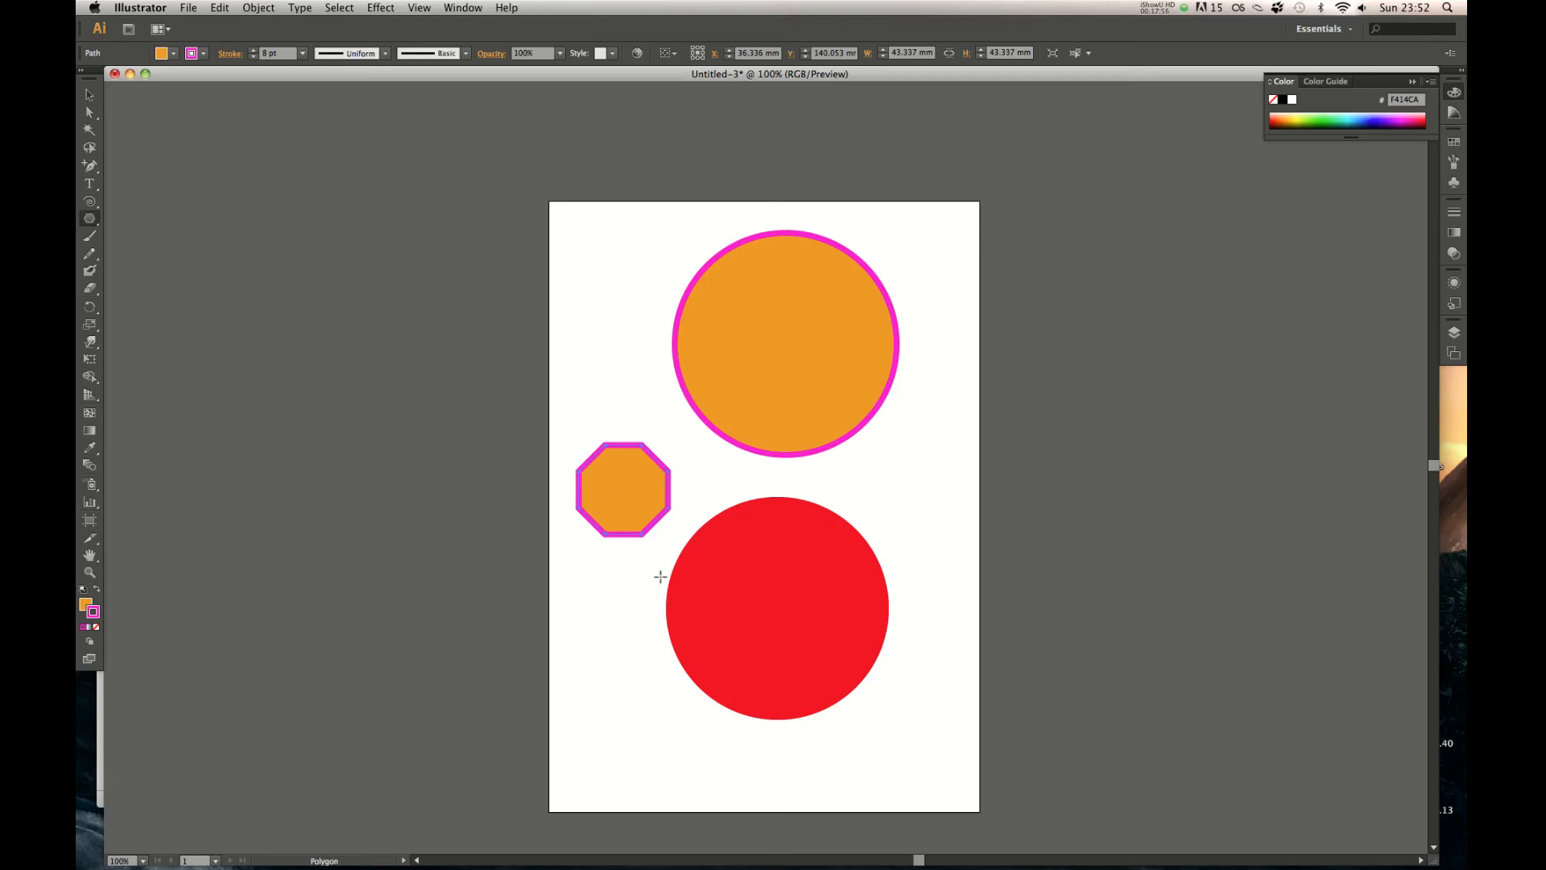
{"action": "key", "text": "i"}
{"action": "left_click", "coordinate": [755, 569]}
{"action": "key", "text": "v"}
{"action": "left_click", "coordinate": [660, 611]}
Delete all the shapes and draw a red octagon about 76 mm wide in the artboard's upper-left area
{"action": "left_click_drag", "start_coordinate": [984, 240], "coordinate": [577, 659]}
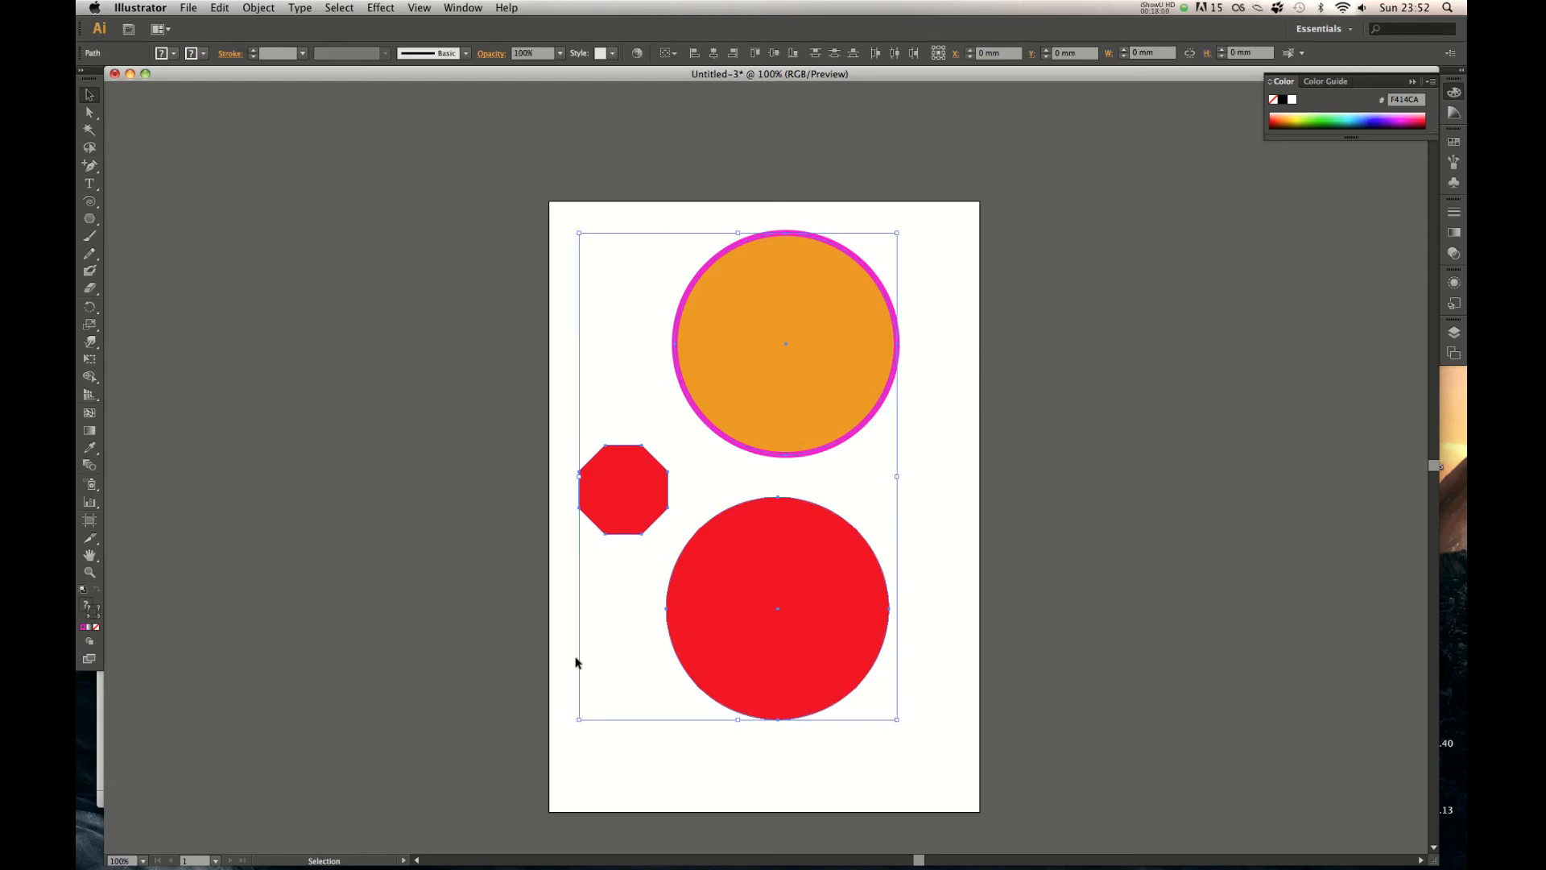
{"action": "key", "text": "Delete"}
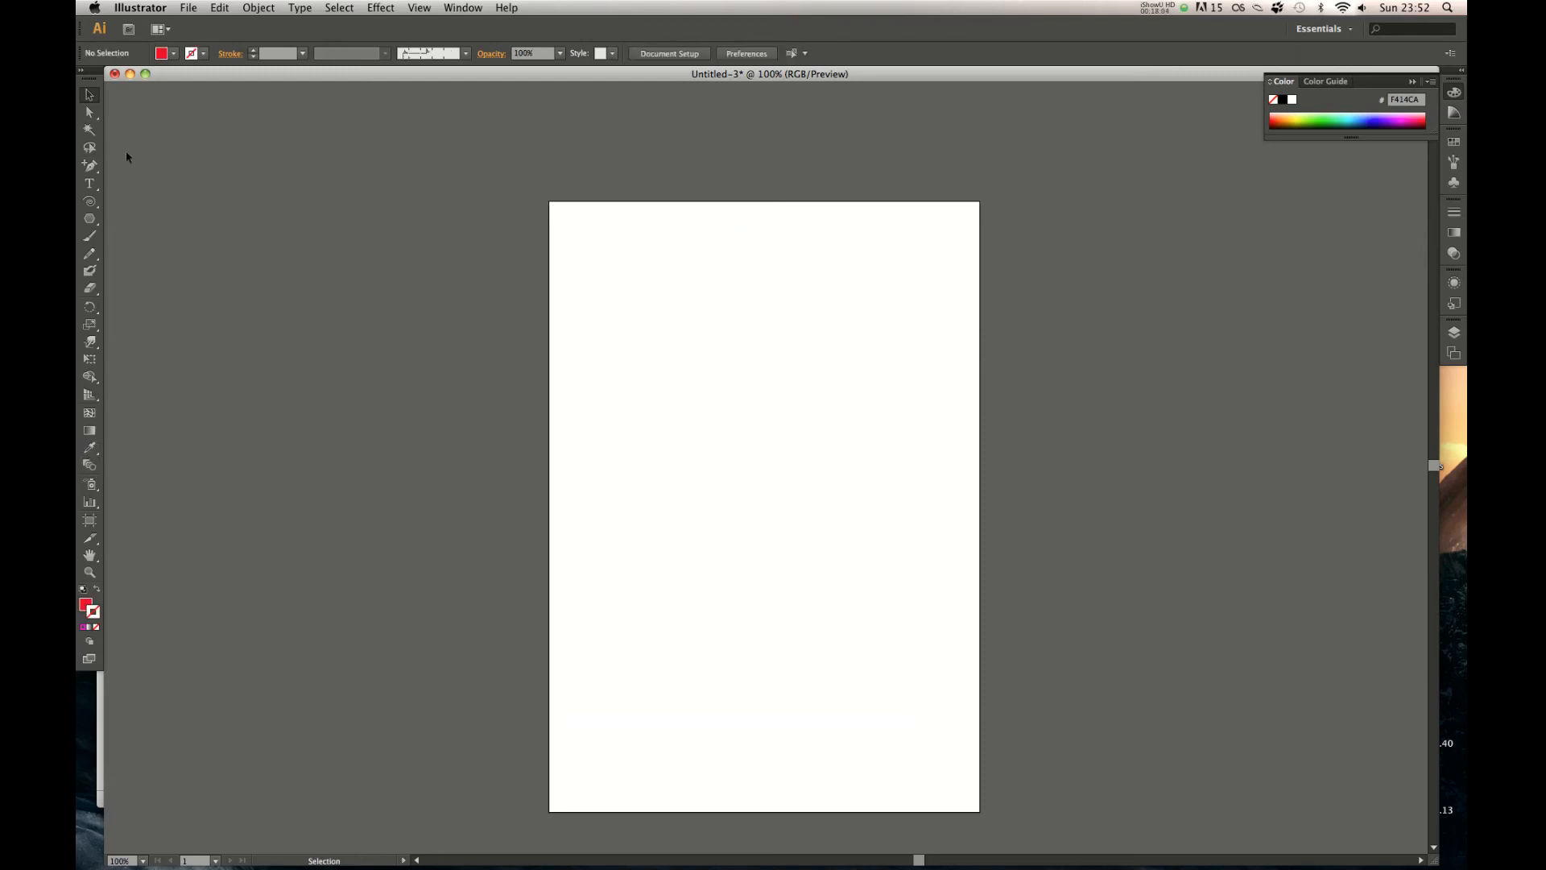
{"action": "left_click", "coordinate": [89, 219]}
{"action": "left_click_drag", "start_coordinate": [763, 295], "coordinate": [613, 361]}
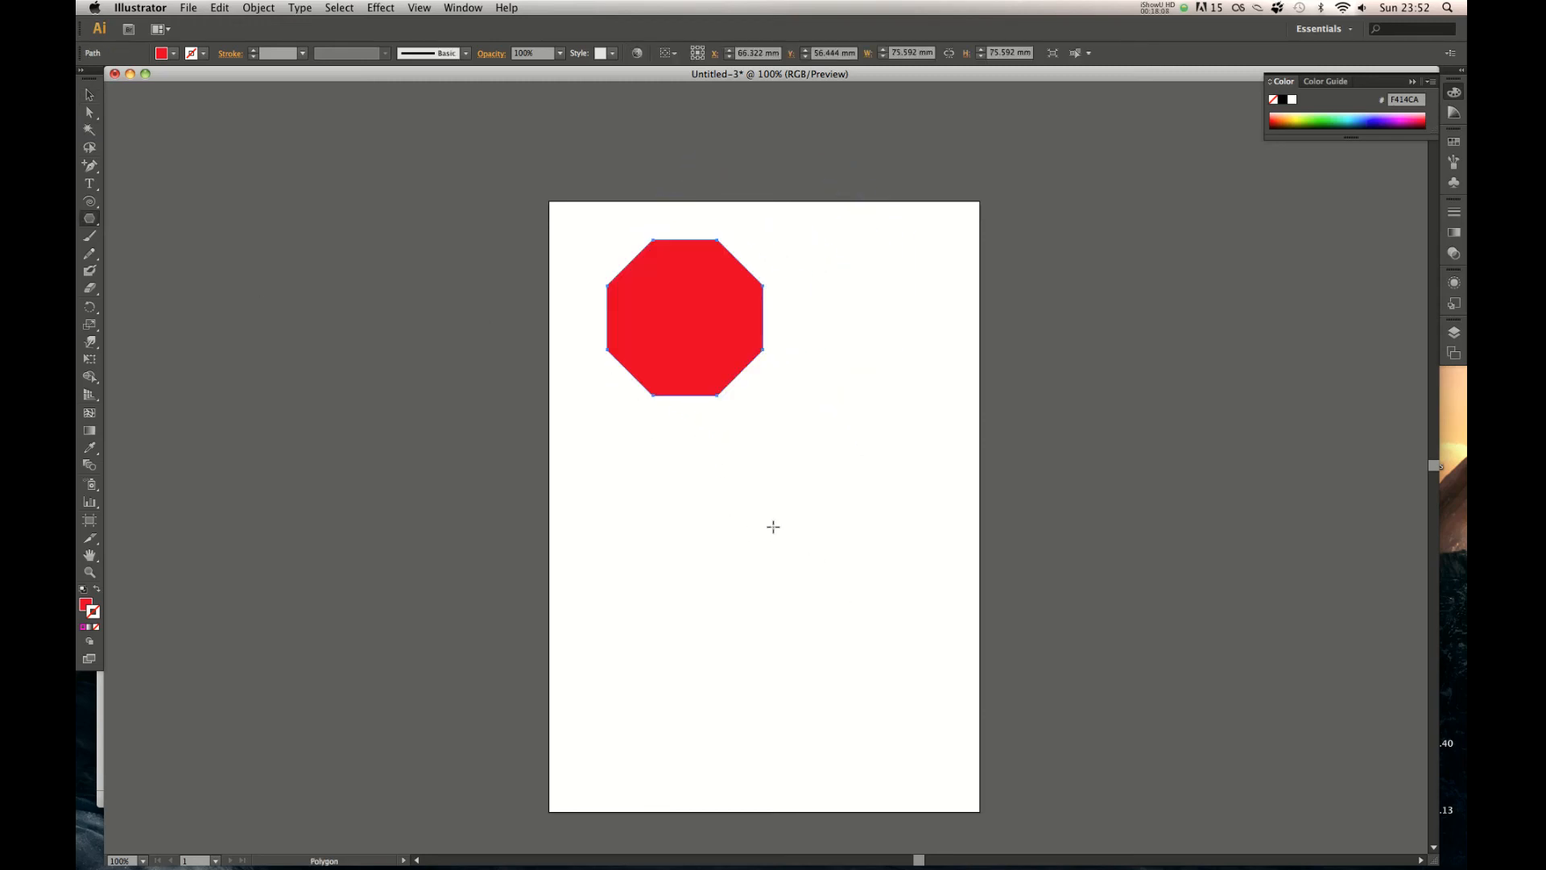
Draw a five-pointed star about 116 mm wide in the artboard's lower-right area and swap its fill and stroke
{"action": "left_click_drag", "start_coordinate": [90, 219], "coordinate": [168, 299]}
{"action": "left_click_drag", "start_coordinate": [918, 657], "coordinate": [736, 762]}
{"action": "key", "text": "v"}
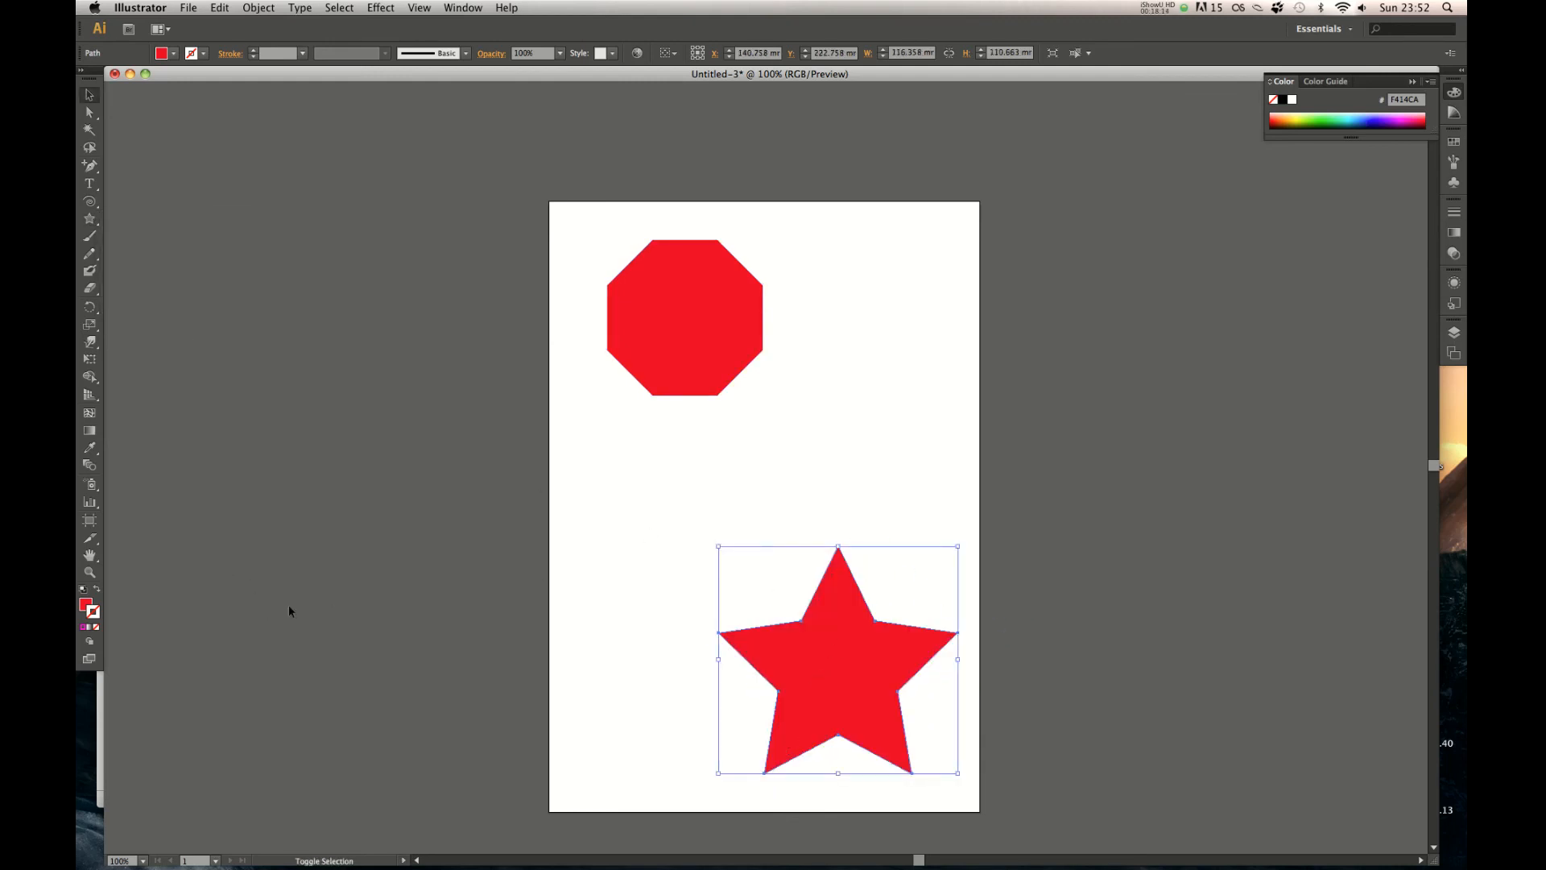
{"action": "key", "text": "shift+x"}
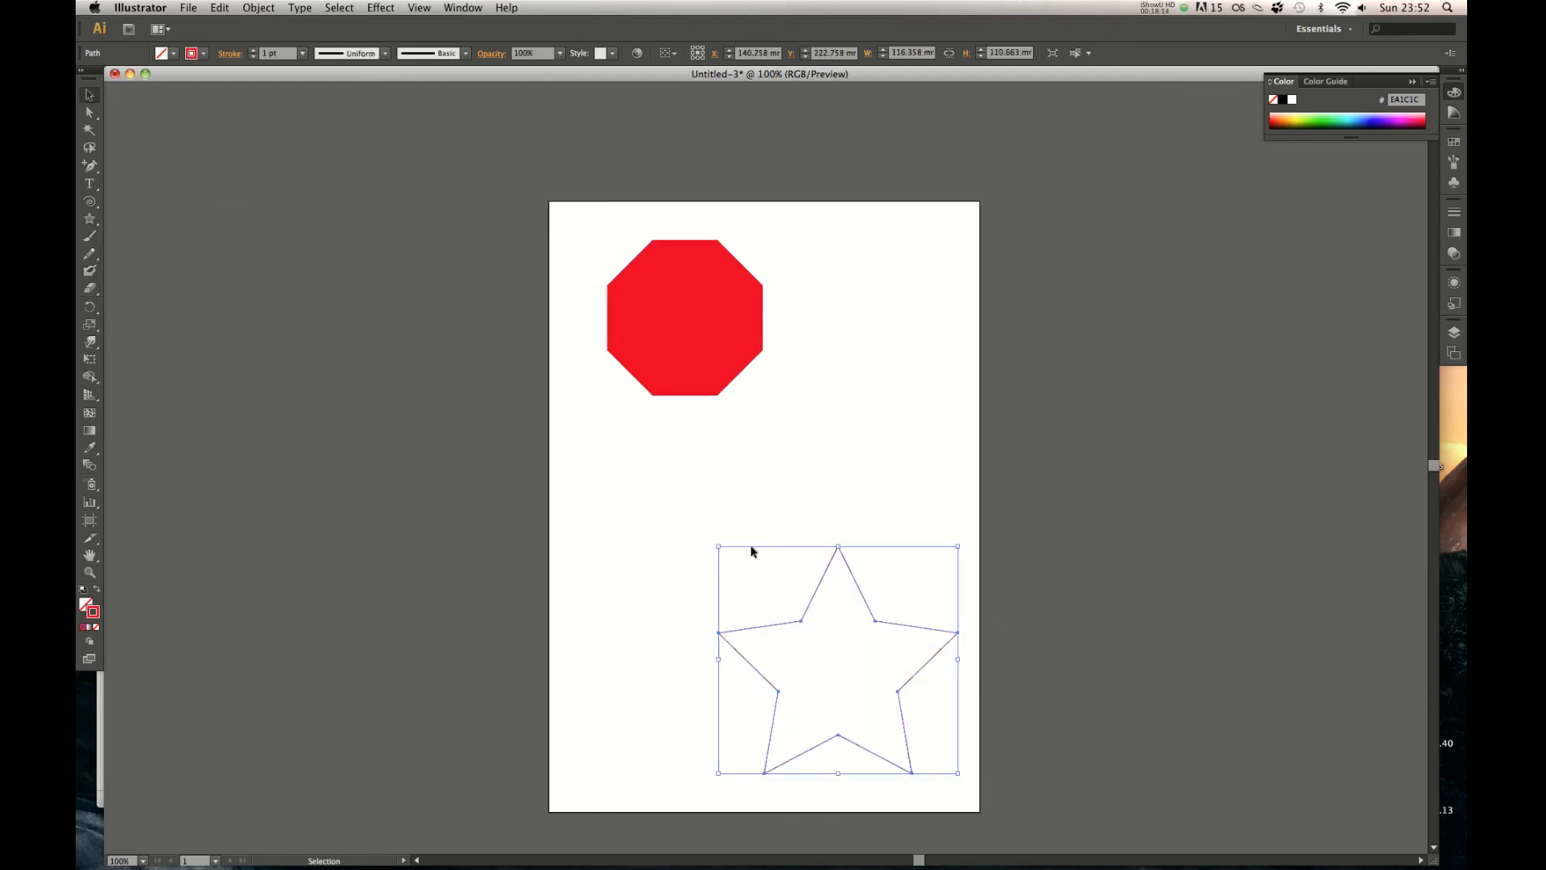
Fill the star with orange F4900C
{"action": "double_click", "coordinate": [82, 607]}
{"action": "left_click_drag", "start_coordinate": [746, 367], "coordinate": [754, 353]}
{"action": "left_click", "coordinate": [904, 356]}
{"action": "left_click", "coordinate": [949, 370]}
{"action": "left_click", "coordinate": [852, 593]}
Set the star's stroke weight to 40 pt and nudge the star slightly up and left
{"action": "left_click", "coordinate": [302, 54]}
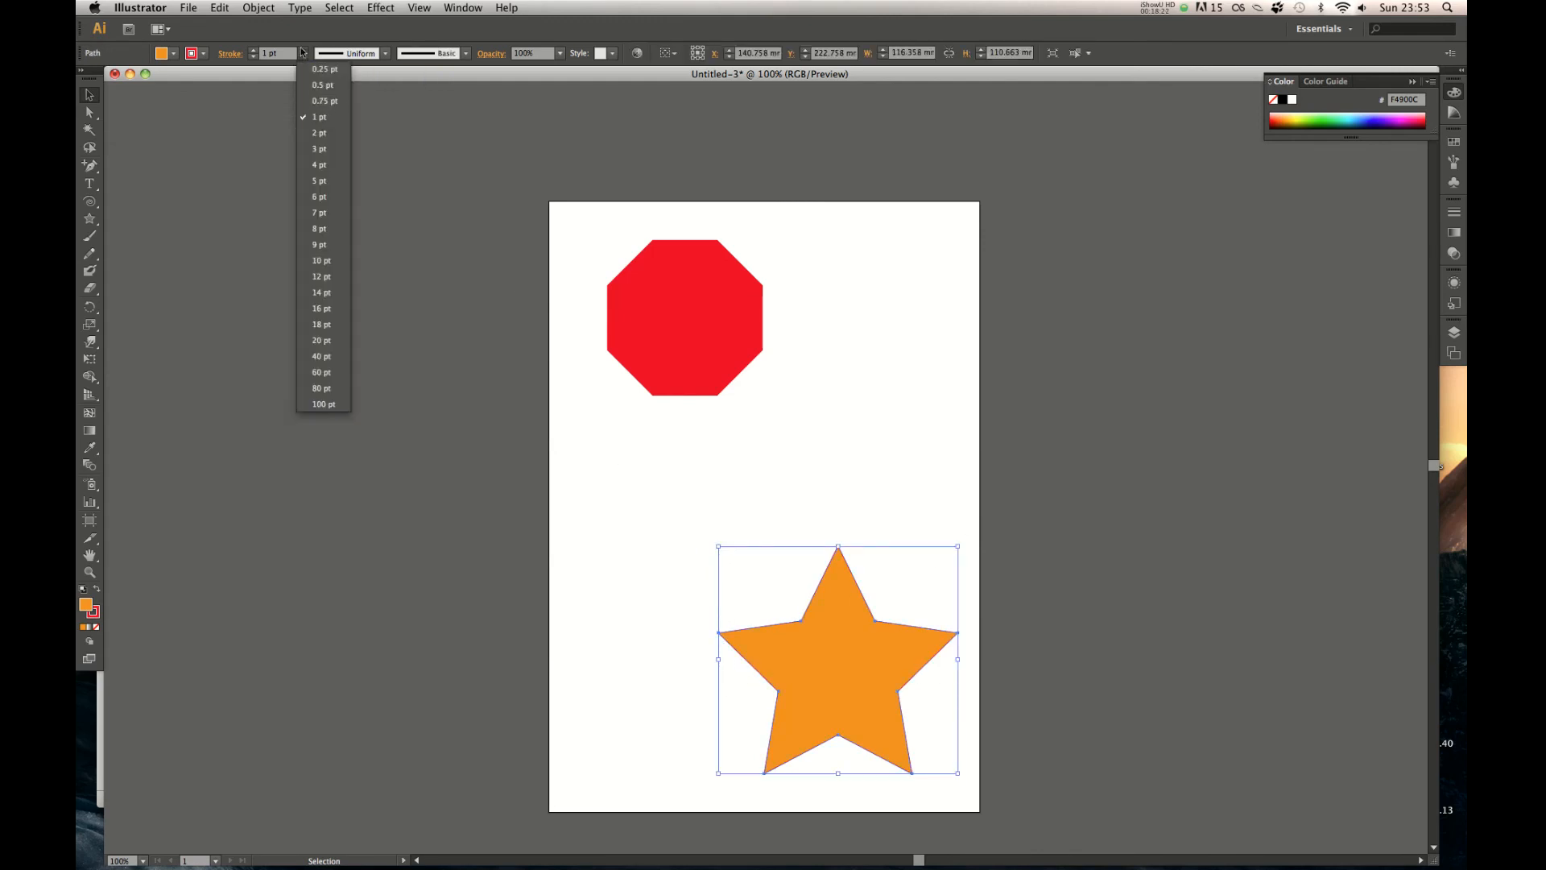
{"action": "left_click", "coordinate": [322, 356]}
{"action": "left_click", "coordinate": [363, 431]}
{"action": "left_click_drag", "start_coordinate": [922, 638], "coordinate": [905, 633]}
Move the octagon toward the artboard's upper-left corner and fill it with a linear gradient containing a pink FF8080 middle stop at about 57%
{"action": "left_click_drag", "start_coordinate": [687, 316], "coordinate": [660, 290]}
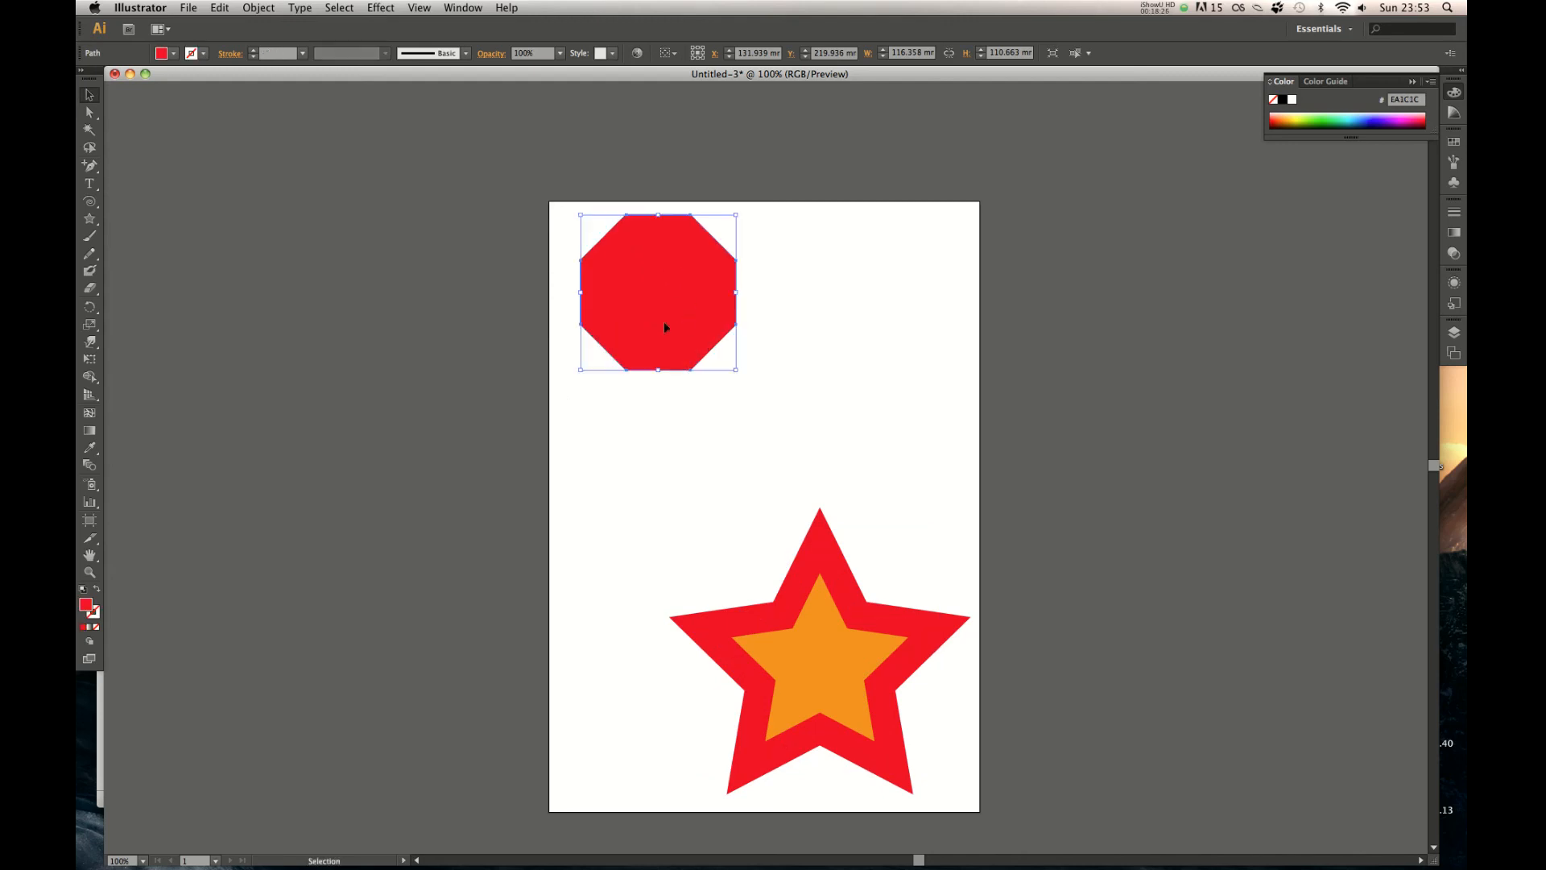
{"action": "left_click", "coordinate": [90, 627]}
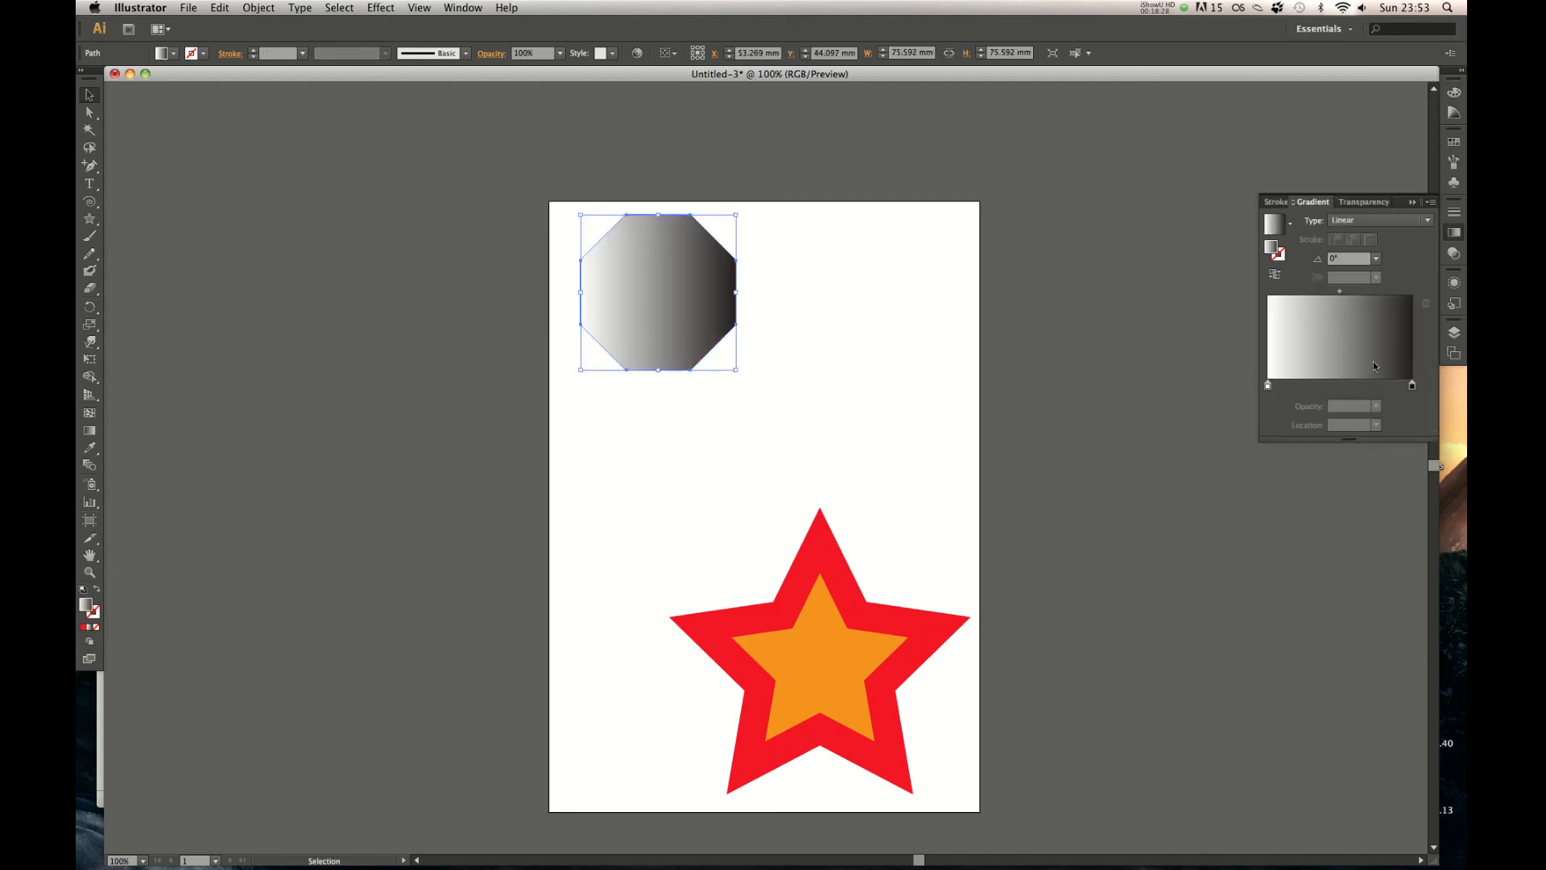
{"action": "left_click", "coordinate": [1350, 389]}
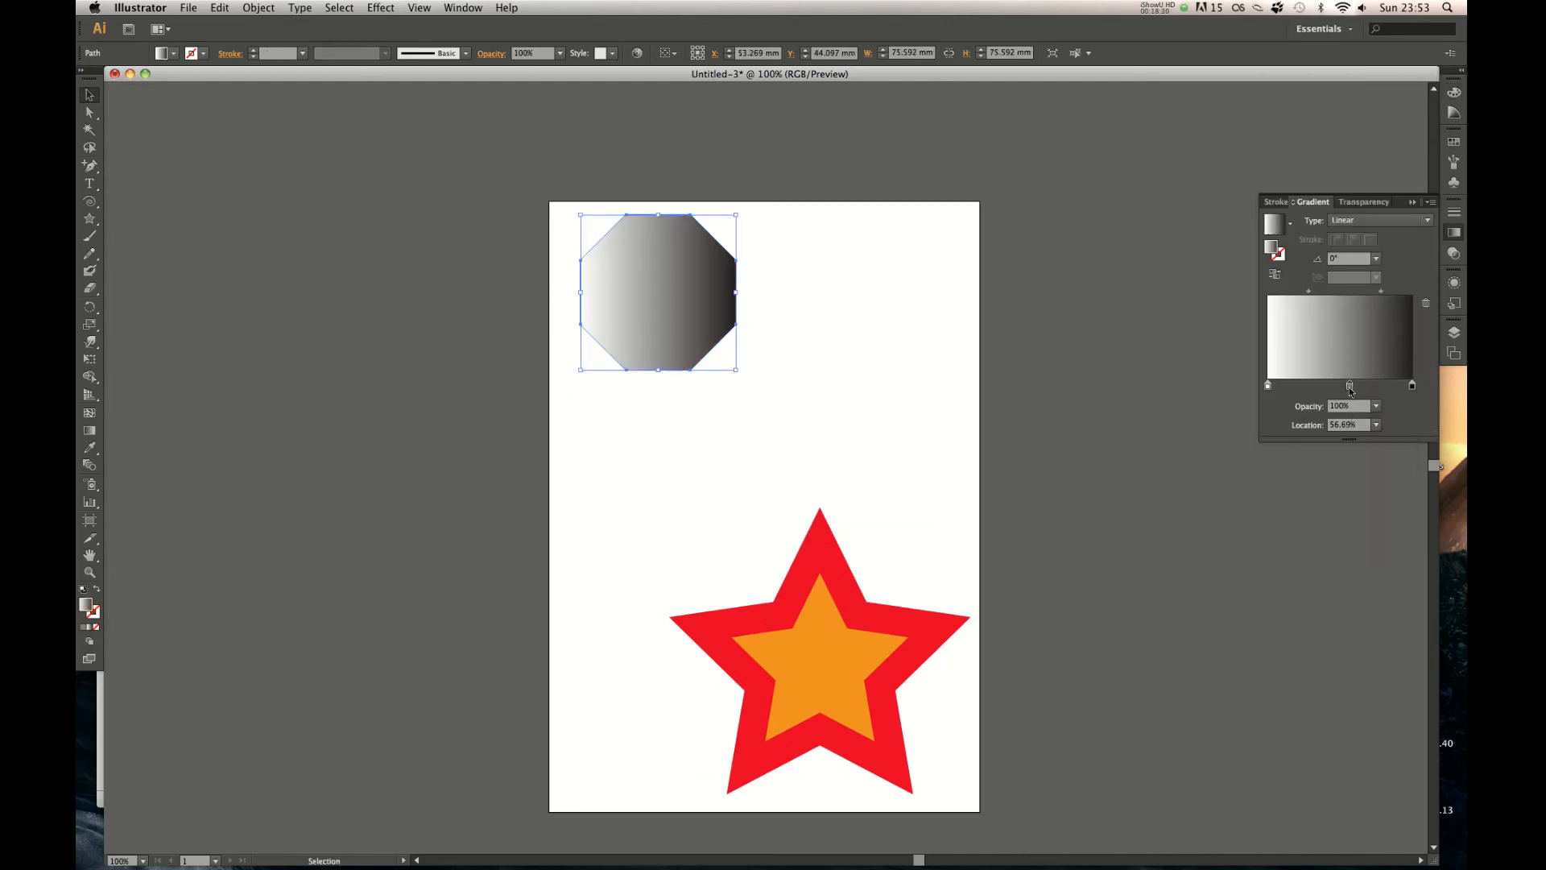
{"action": "double_click", "coordinate": [1351, 388]}
{"action": "left_click_drag", "start_coordinate": [1359, 443], "coordinate": [1369, 441]}
{"action": "left_click", "coordinate": [1107, 390]}
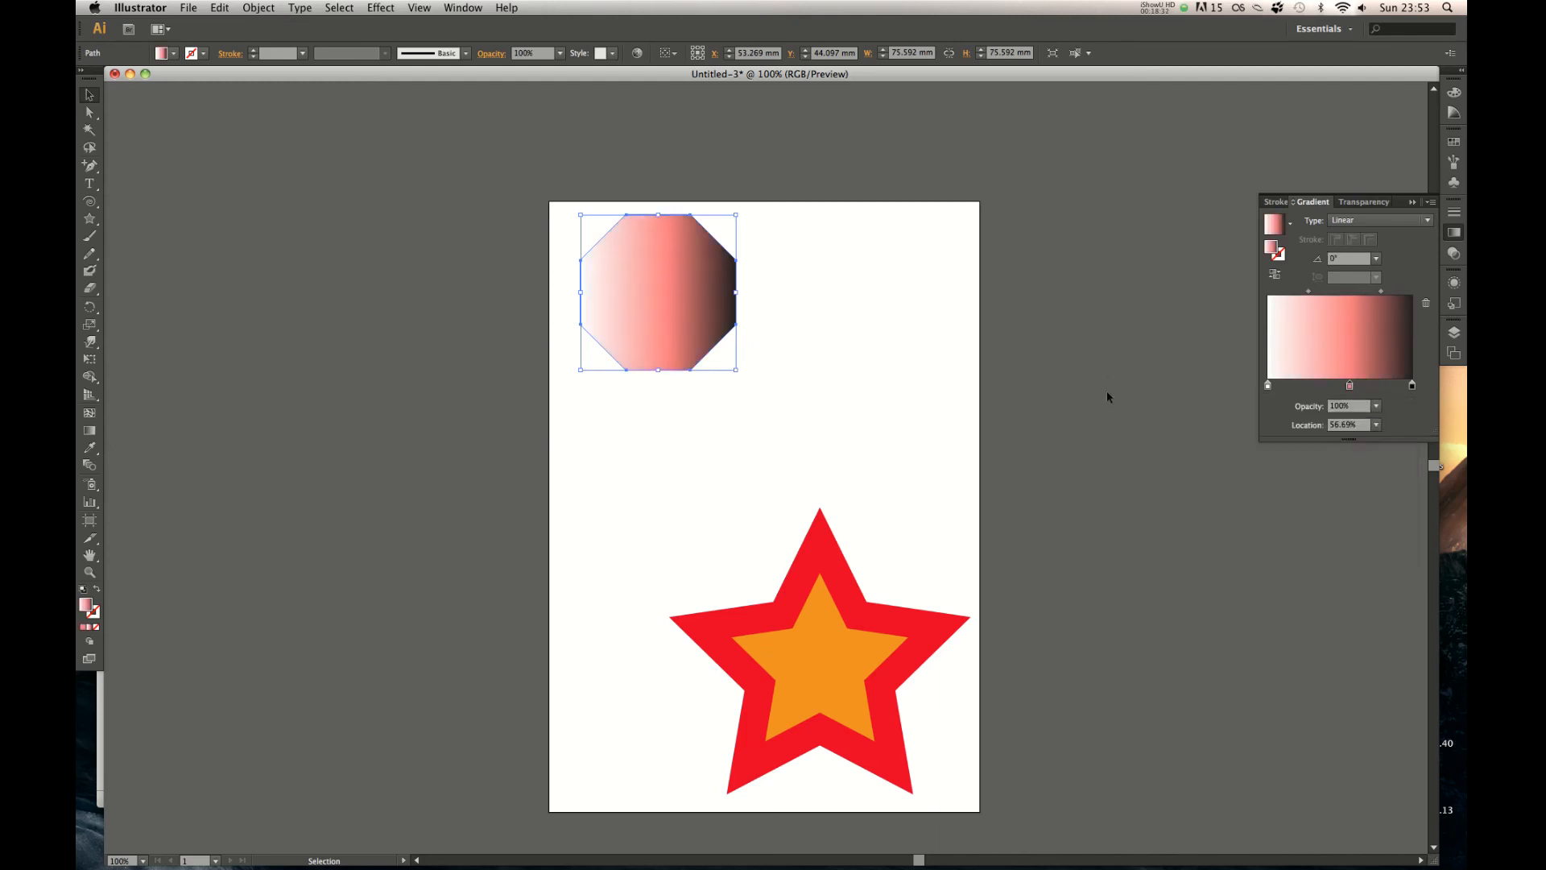
Give the gradient octagon a blue stroke with a weight of 4 pt
{"action": "left_click", "coordinate": [845, 220]}
{"action": "left_click_drag", "start_coordinate": [845, 220], "coordinate": [605, 372]}
{"action": "double_click", "coordinate": [91, 617]}
{"action": "left_click", "coordinate": [786, 411]}
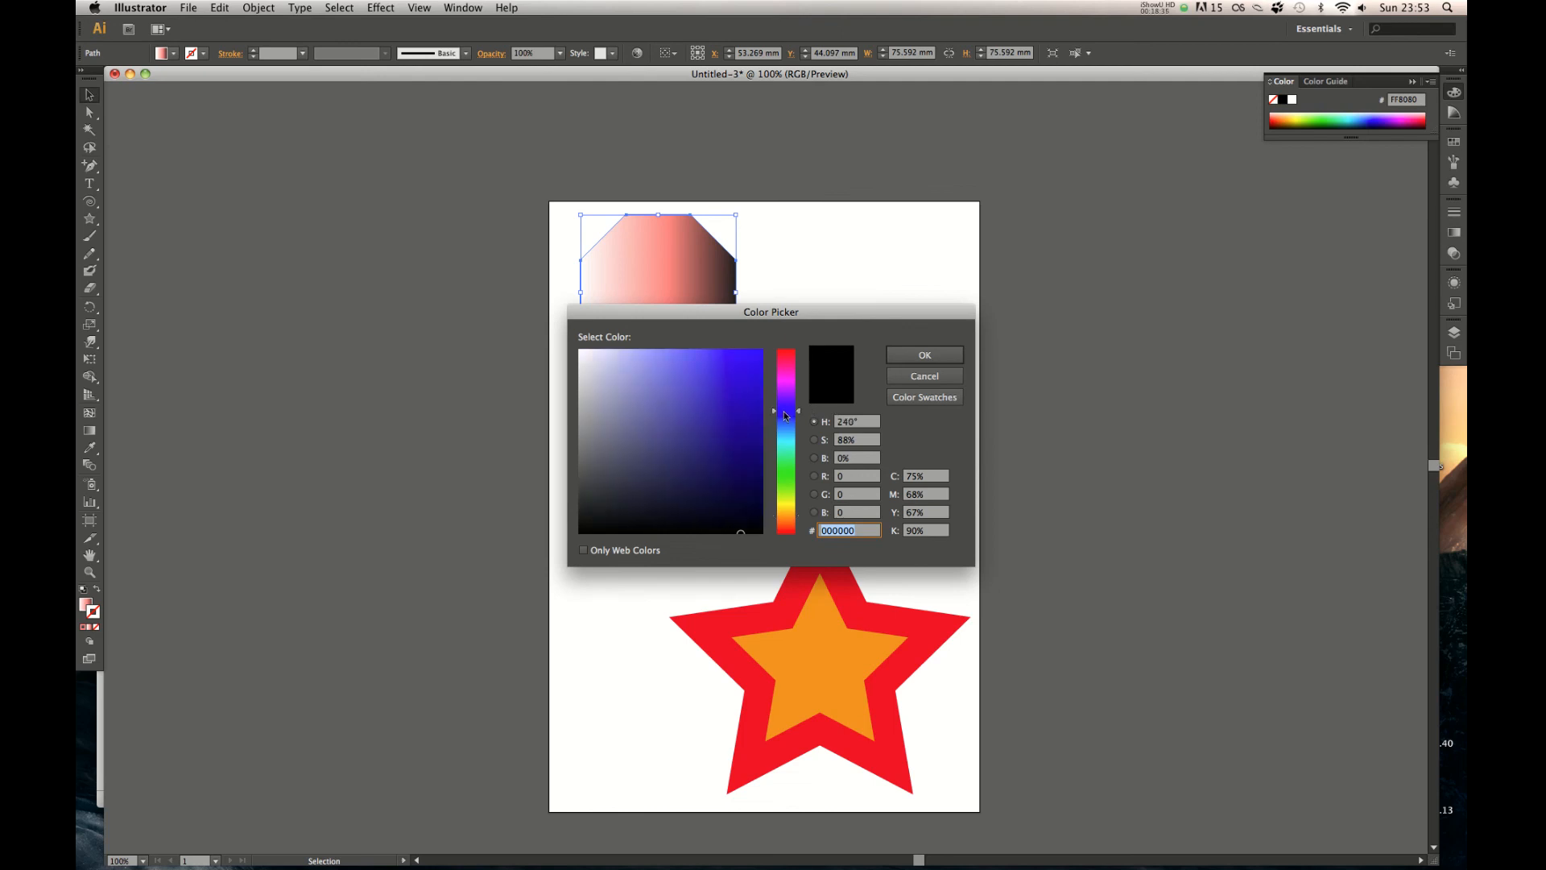
{"action": "left_click", "coordinate": [732, 381]}
{"action": "left_click", "coordinate": [907, 353]}
{"action": "left_click_drag", "start_coordinate": [821, 235], "coordinate": [634, 351]}
{"action": "left_click", "coordinate": [303, 54]}
{"action": "left_click", "coordinate": [311, 163]}
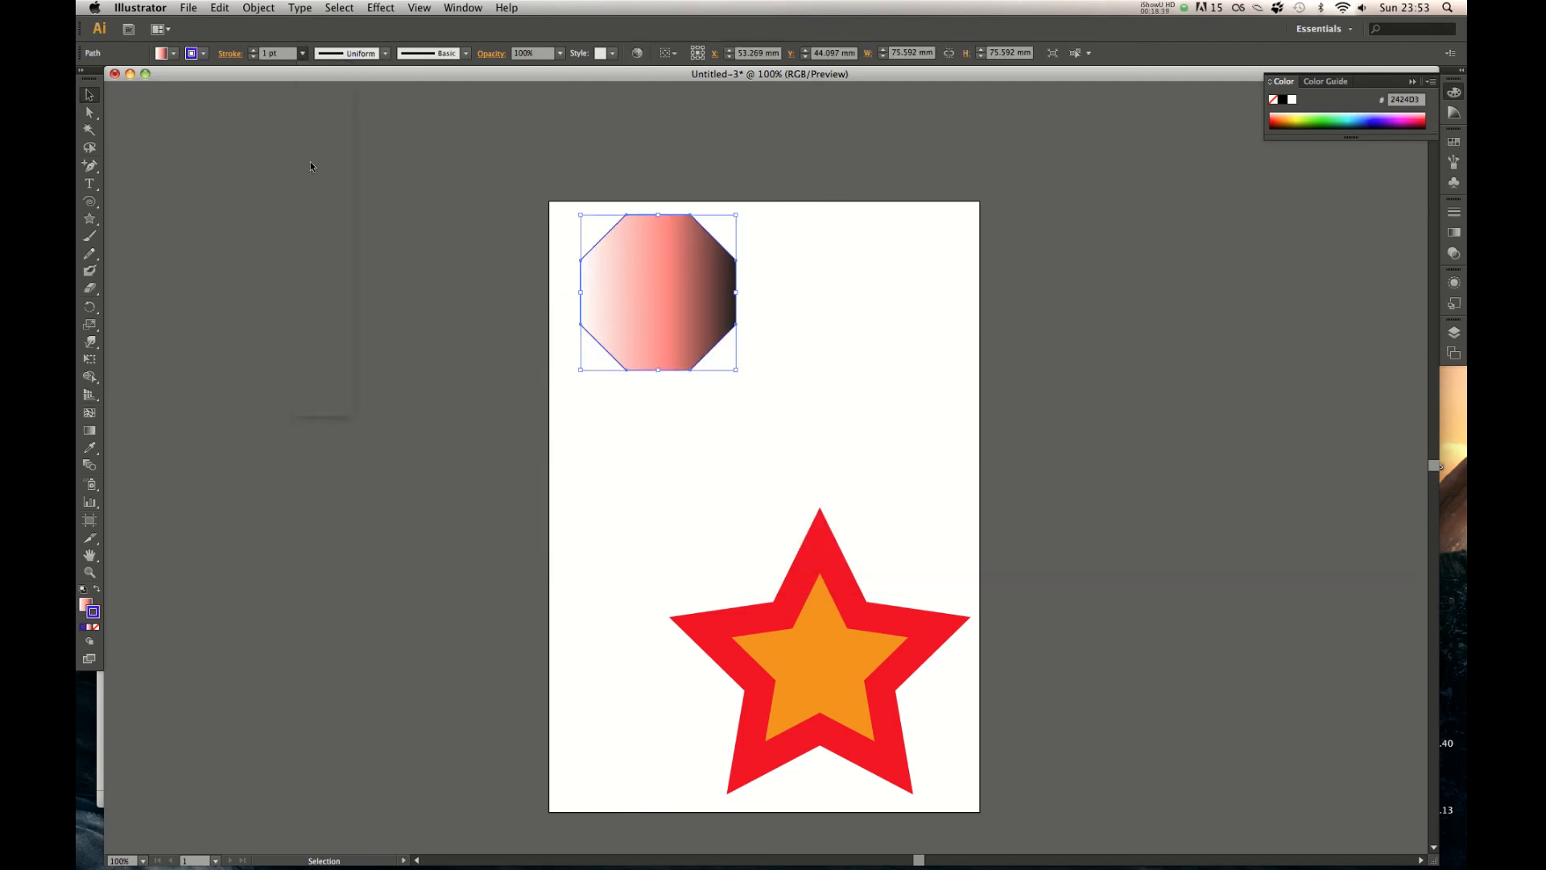
{"action": "left_click", "coordinate": [340, 257]}
Move the star slightly up and create a blend from the octagon to the star with the Blend tool
{"action": "left_click_drag", "start_coordinate": [847, 607], "coordinate": [844, 581]}
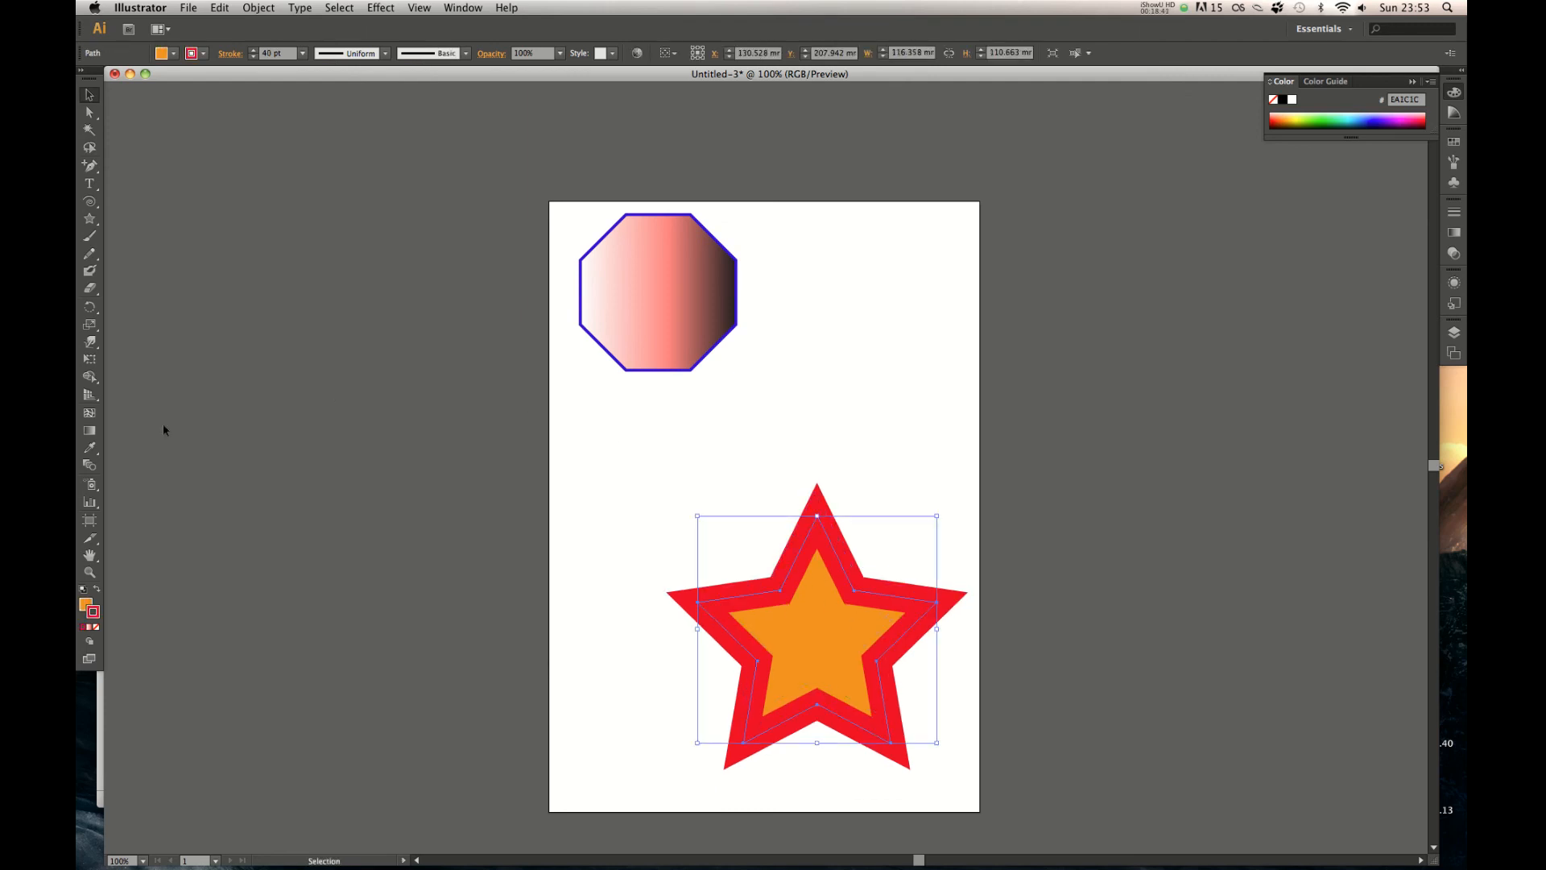
{"action": "left_click", "coordinate": [90, 466]}
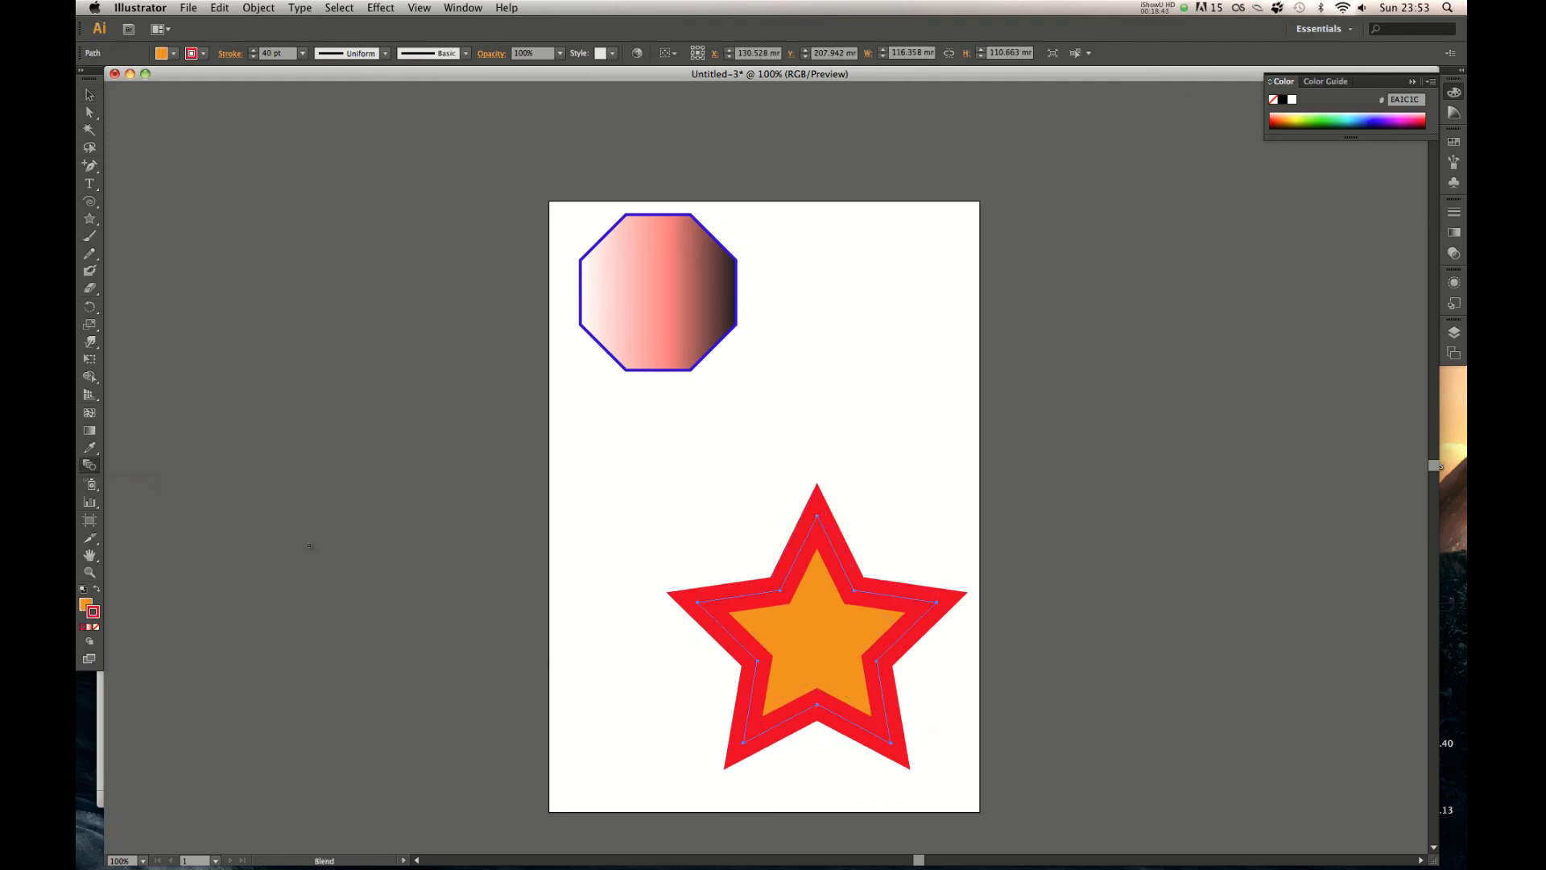
{"action": "left_click", "coordinate": [650, 300]}
{"action": "left_click", "coordinate": [822, 645]}
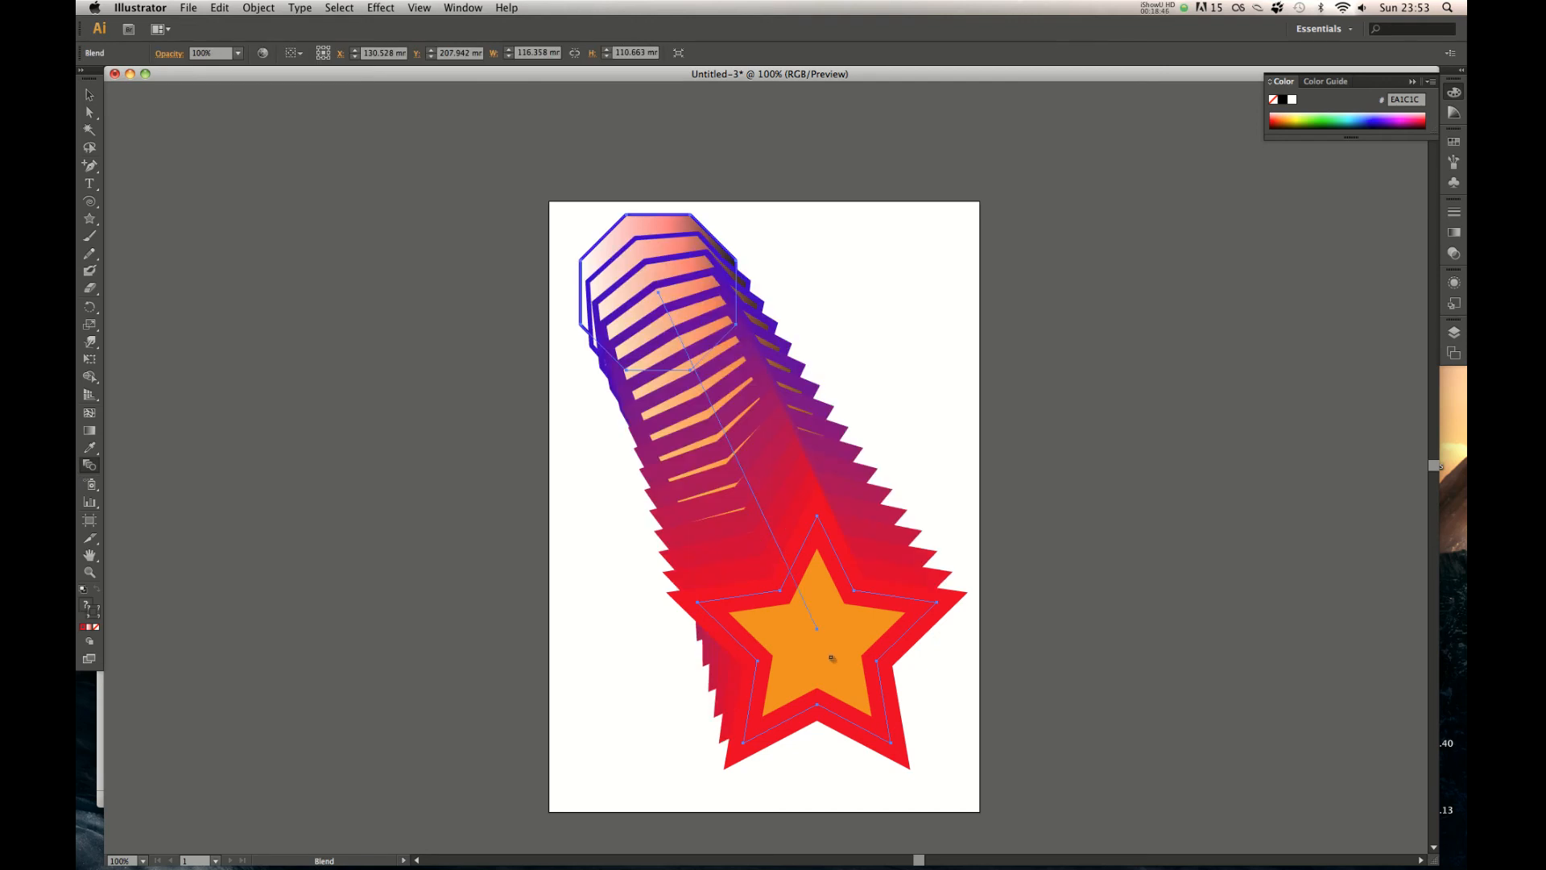
{"action": "key", "text": "v"}
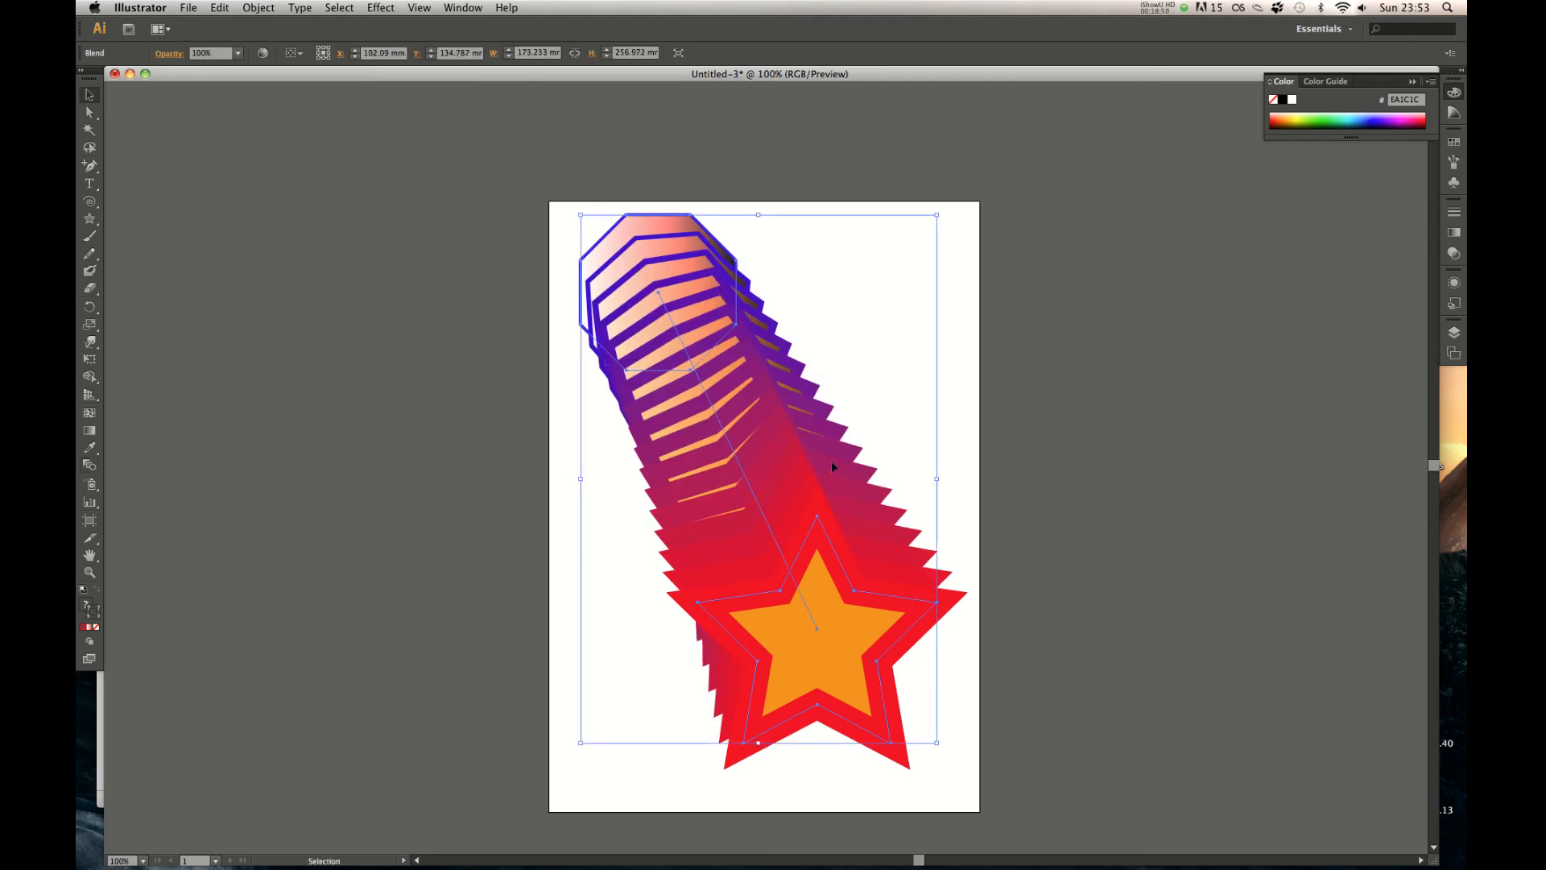
Set the blend's spacing to Smooth Color in the Blend Options
{"action": "double_click", "coordinate": [92, 465]}
{"action": "left_click_drag", "start_coordinate": [878, 378], "coordinate": [467, 387]}
{"action": "left_click", "coordinate": [377, 415]}
{"action": "left_click", "coordinate": [375, 431]}
{"action": "left_click", "coordinate": [443, 482]}
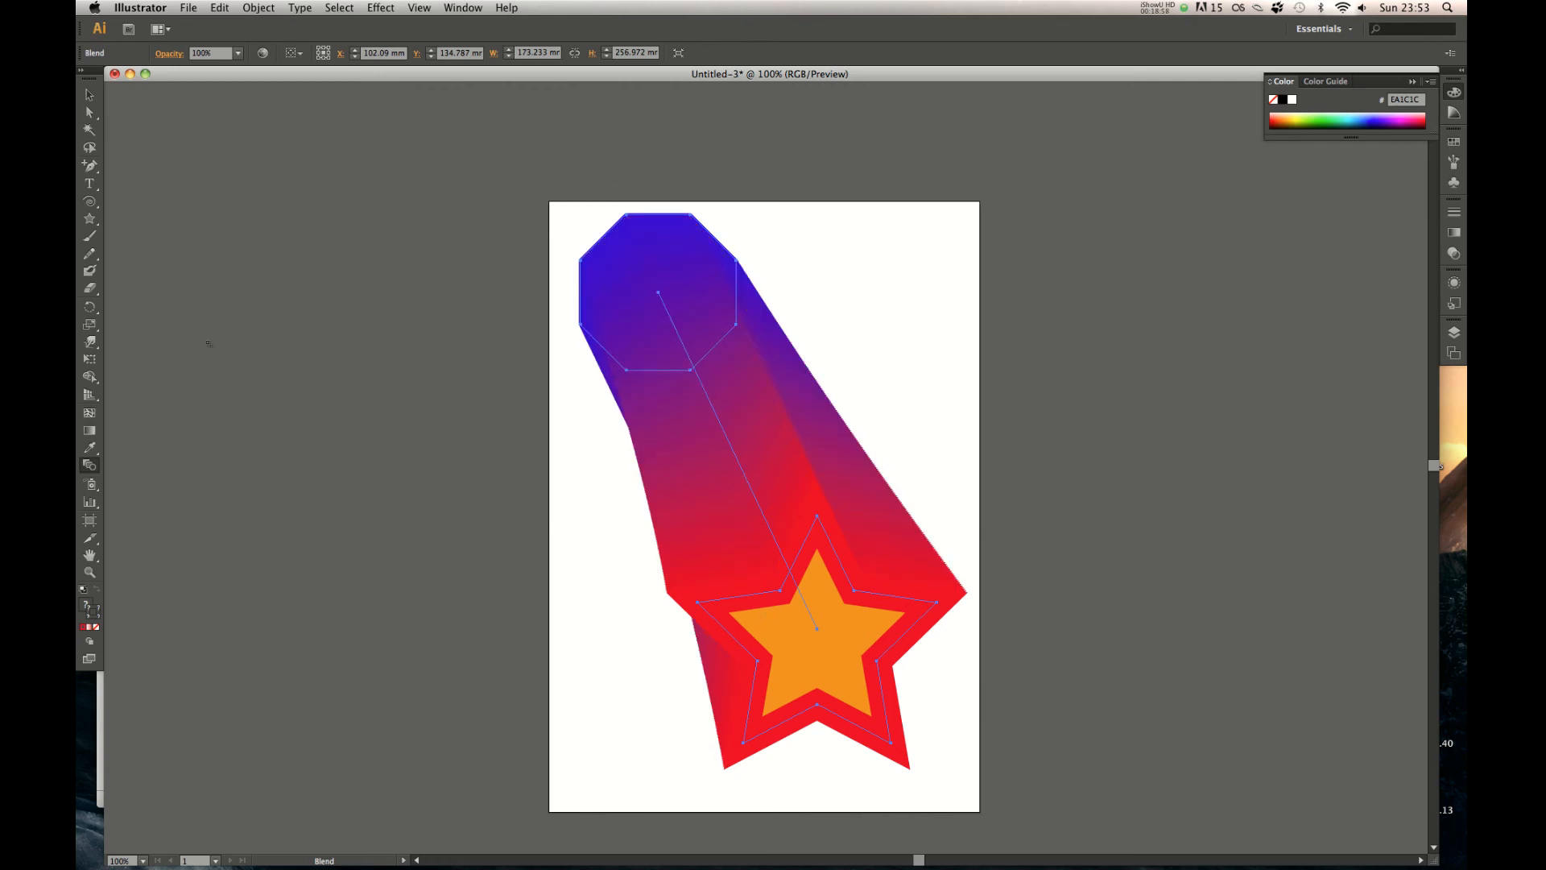
Set the blend's spacing to Specified Steps with 50 steps and preview the change
{"action": "double_click", "coordinate": [90, 464]}
{"action": "left_click", "coordinate": [384, 415]}
{"action": "left_click", "coordinate": [376, 448]}
{"action": "key", "text": "Tab"}
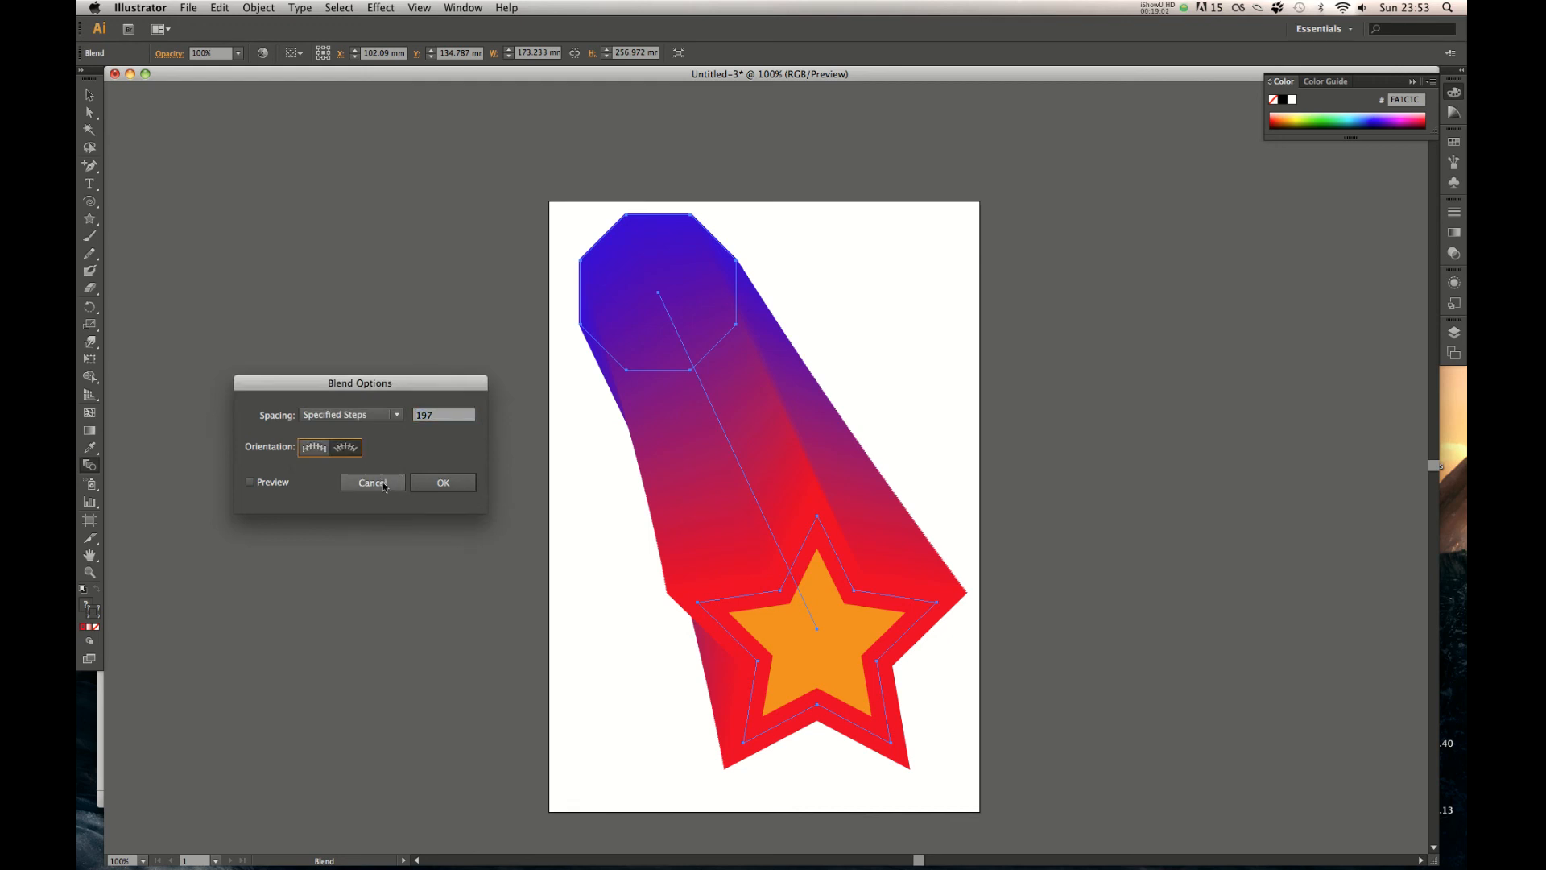
{"action": "key", "text": "Tab"}
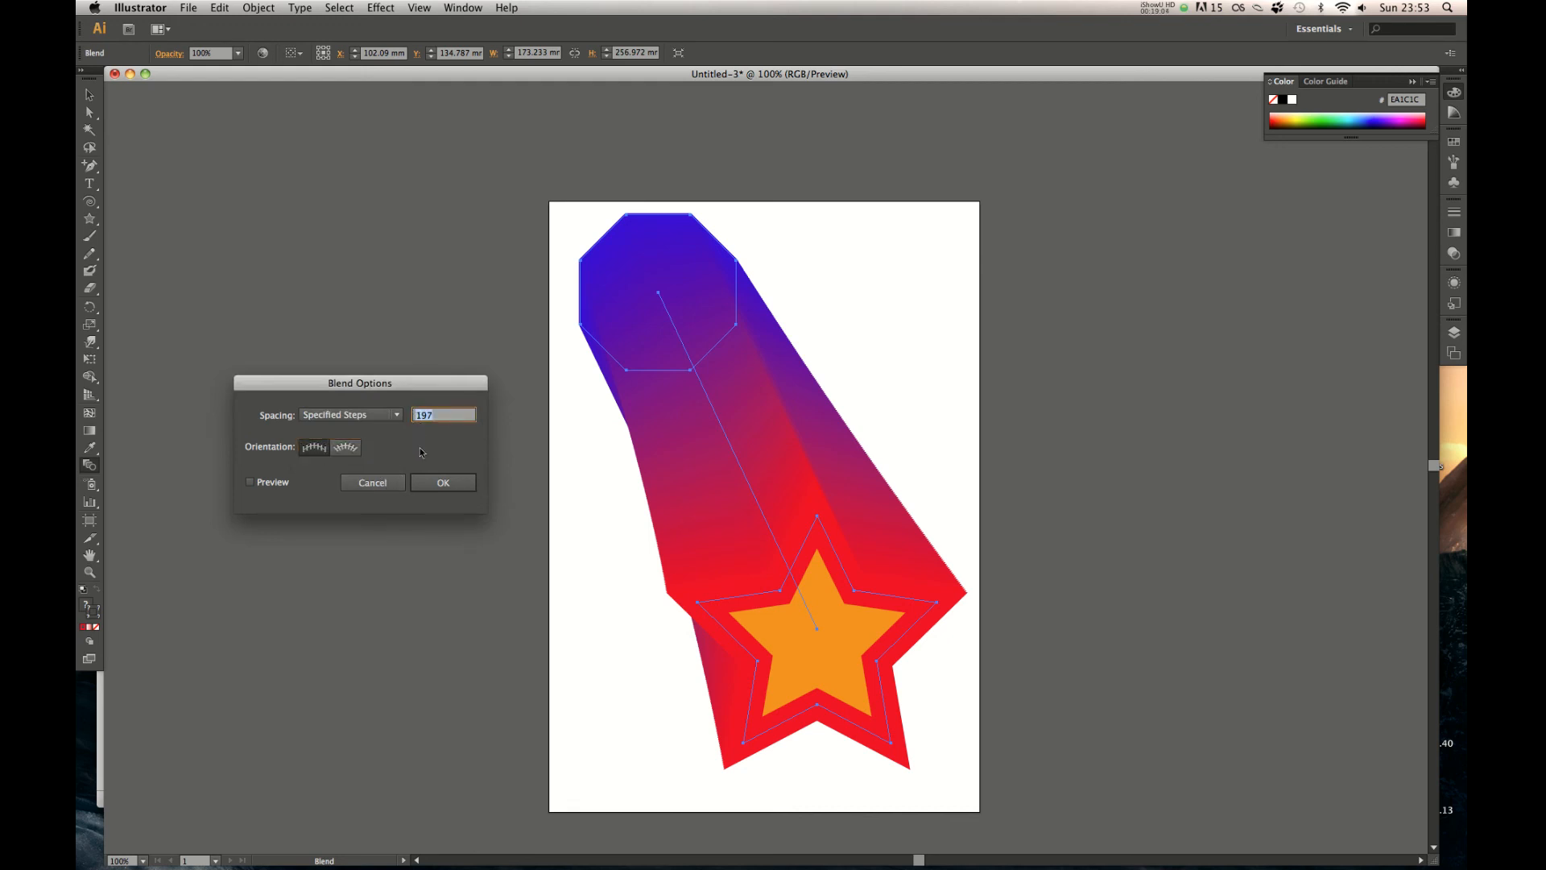
{"action": "type", "text": "50"}
{"action": "left_click", "coordinate": [250, 482]}
{"action": "key", "text": "Tab"}
{"action": "key", "text": "Tab"}
{"action": "key", "text": "Return"}
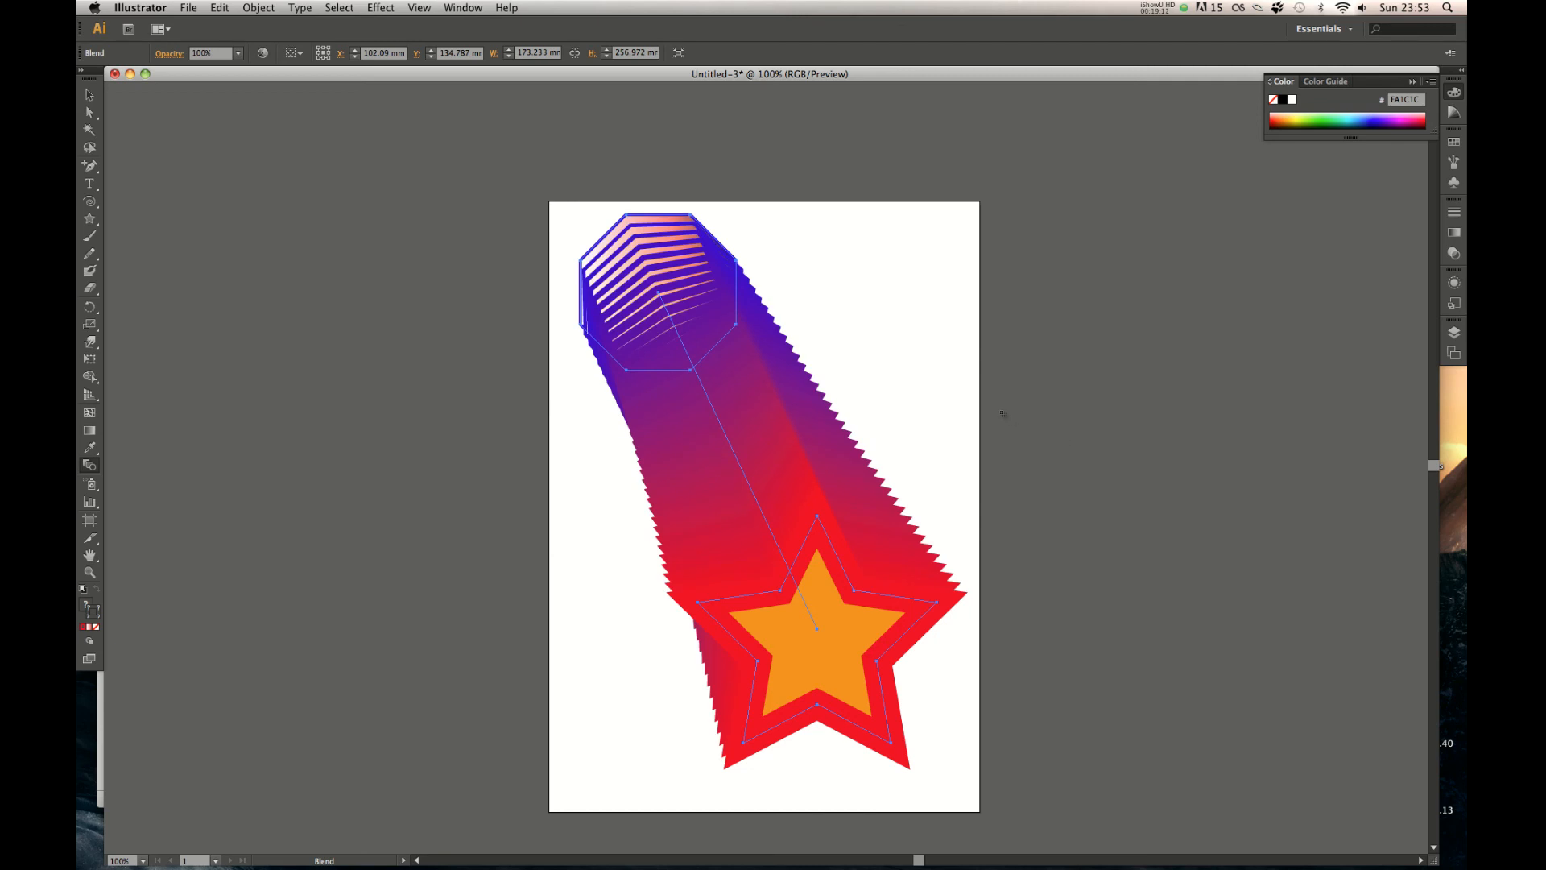
Isolate the blend and nudge its star slightly up and left
{"action": "key", "text": "v"}
{"action": "double_click", "coordinate": [784, 509]}
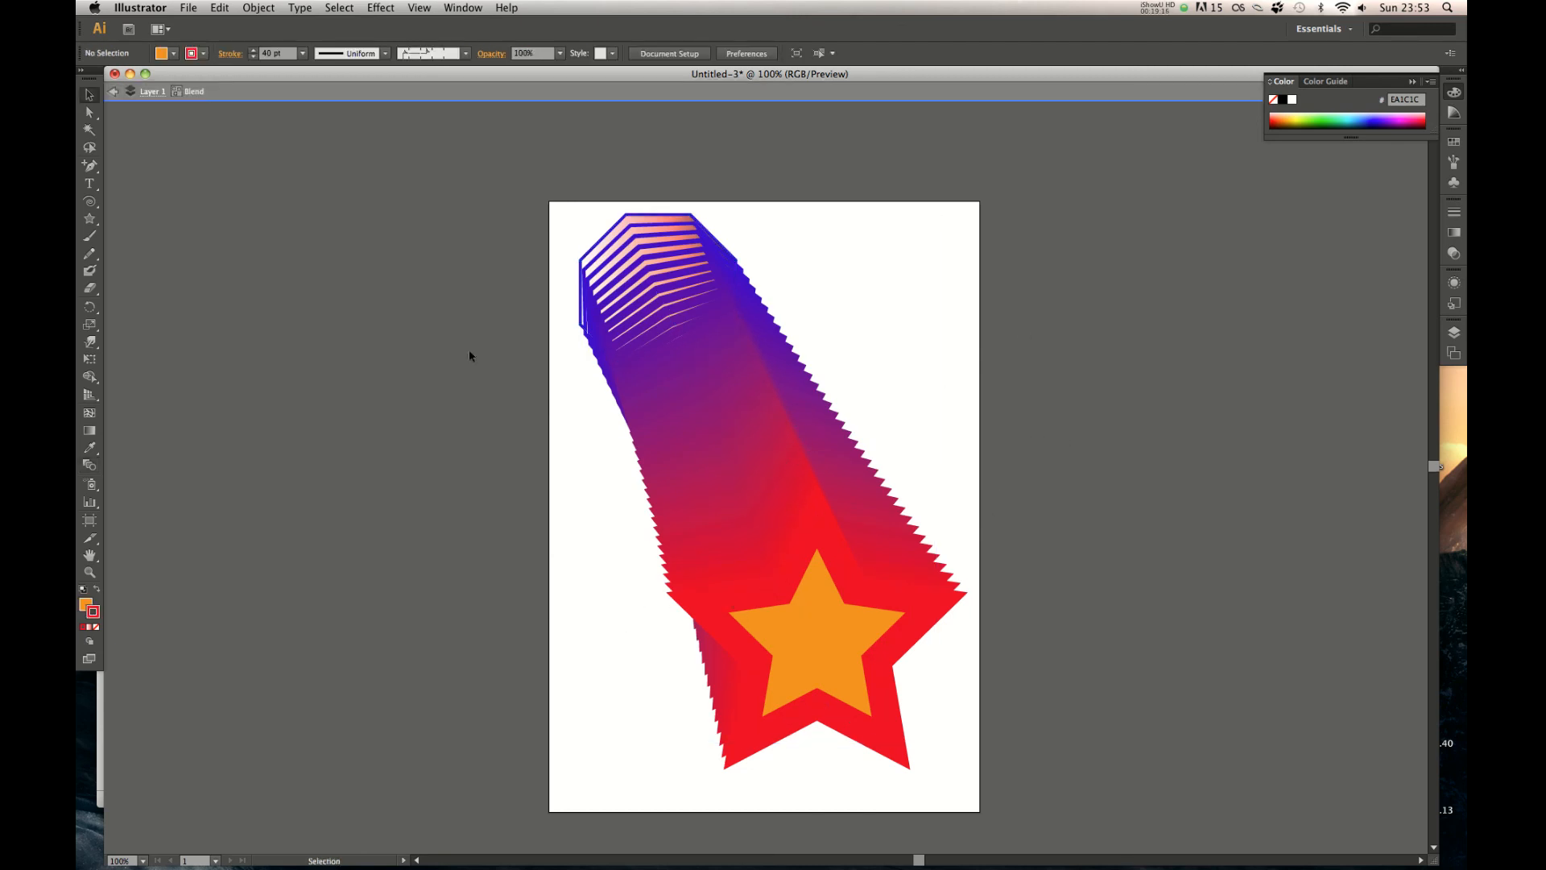
{"action": "left_click", "coordinate": [811, 652]}
{"action": "left_click_drag", "start_coordinate": [811, 652], "coordinate": [806, 643]}
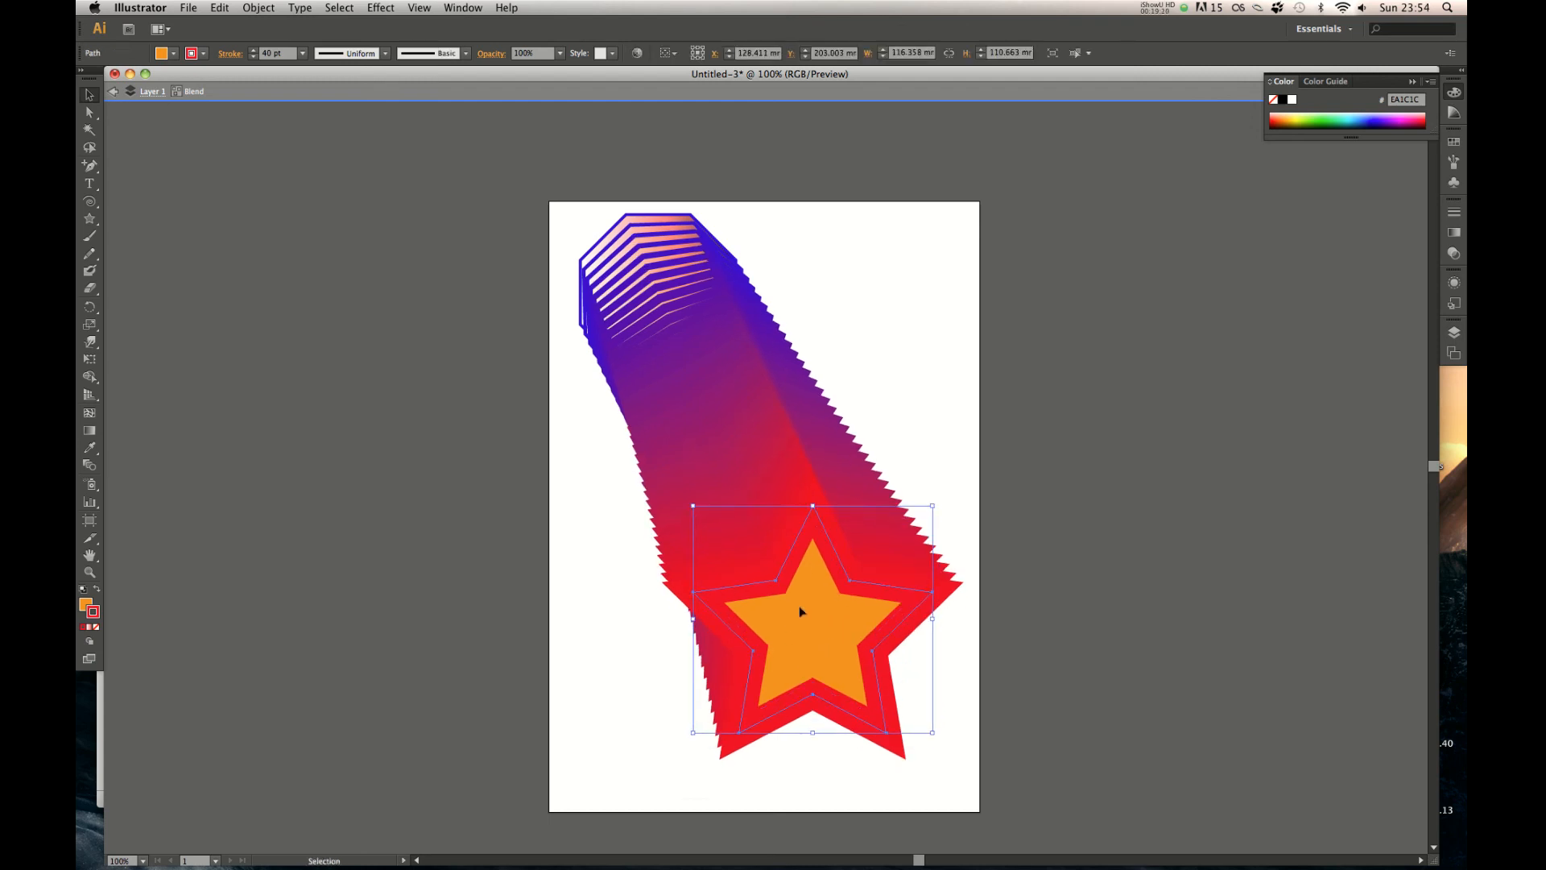
Recolour the isolated star with a light blue fill and a green 1FE832 stroke
{"action": "double_click", "coordinate": [84, 603]}
{"action": "left_click_drag", "start_coordinate": [788, 376], "coordinate": [791, 432]}
{"action": "left_click", "coordinate": [924, 355]}
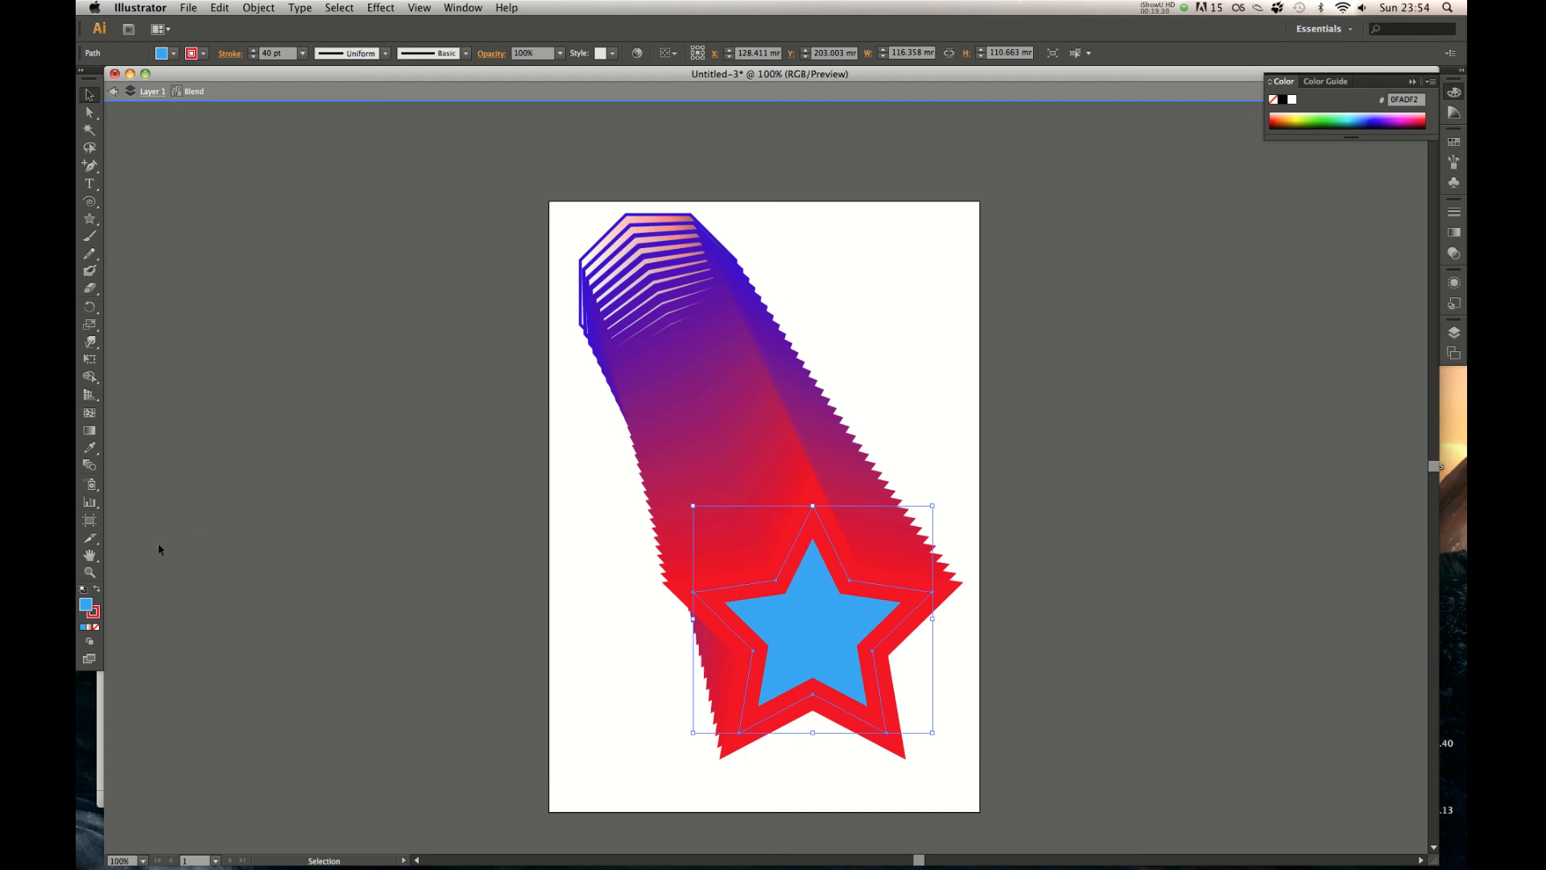
{"action": "double_click", "coordinate": [95, 615]}
{"action": "left_click", "coordinate": [792, 475]}
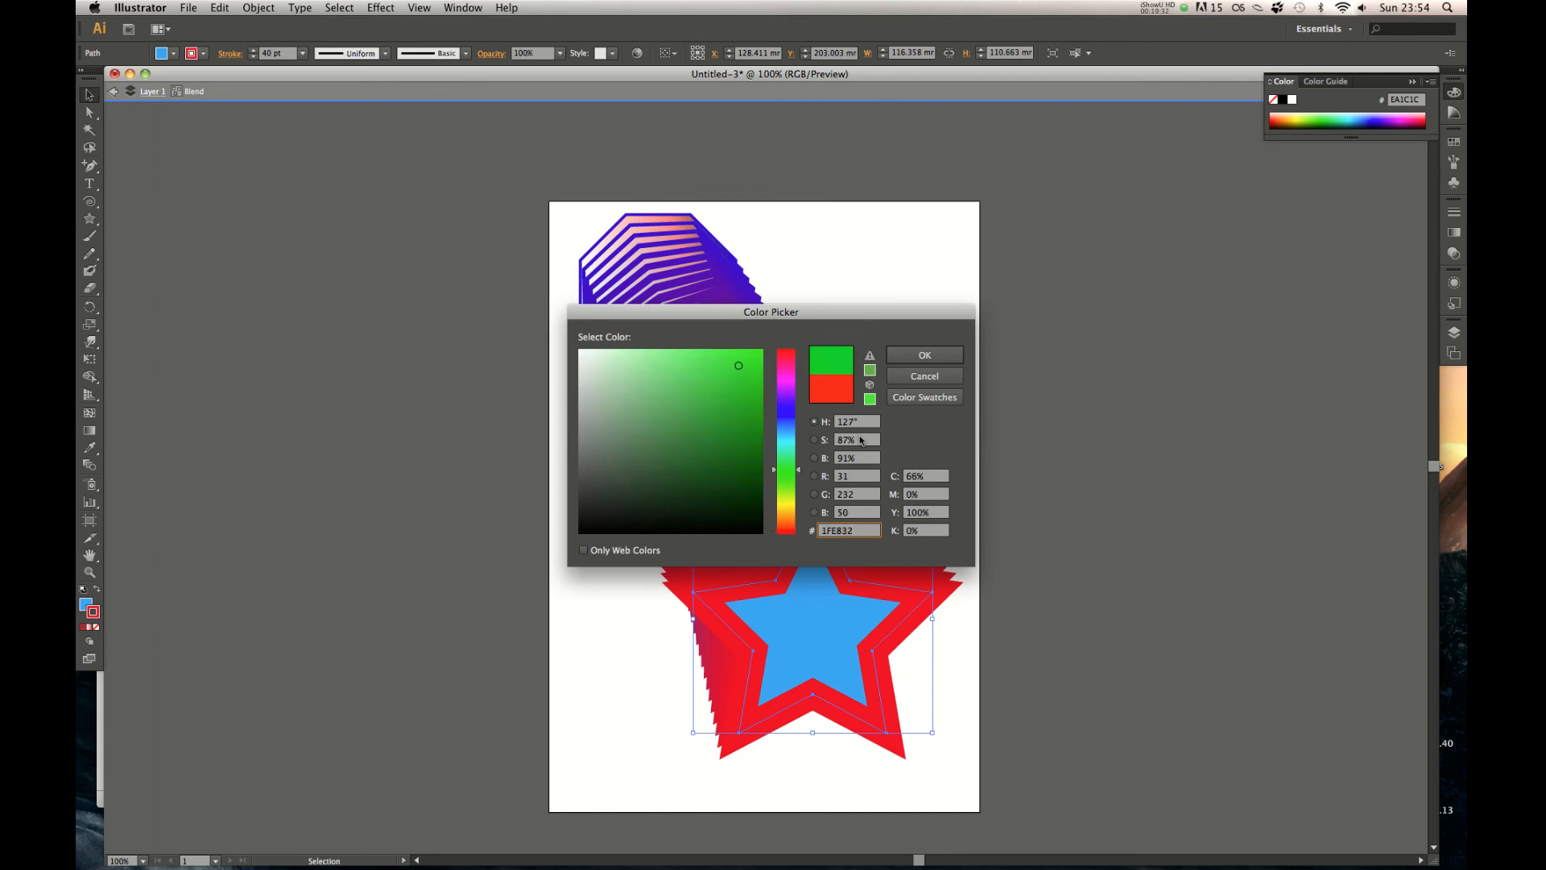
{"action": "left_click", "coordinate": [925, 355]}
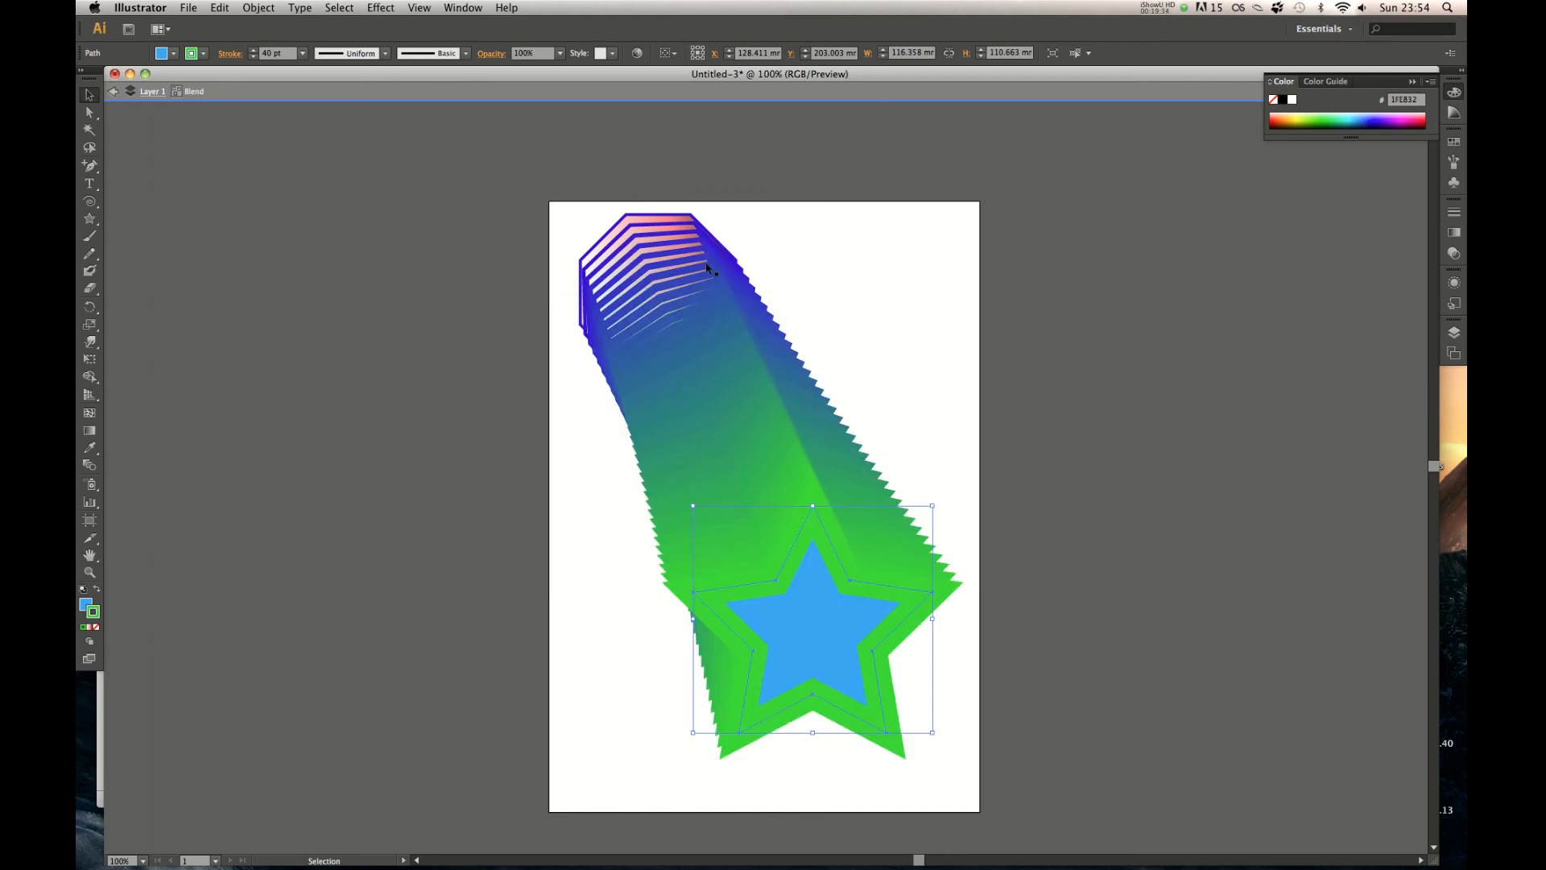
Move the isolated star up toward the octagon, exit isolation mode and shift the whole blend slightly down and right
{"action": "left_click_drag", "start_coordinate": [819, 632], "coordinate": [814, 535]}
{"action": "left_click_drag", "start_coordinate": [853, 482], "coordinate": [796, 491]}
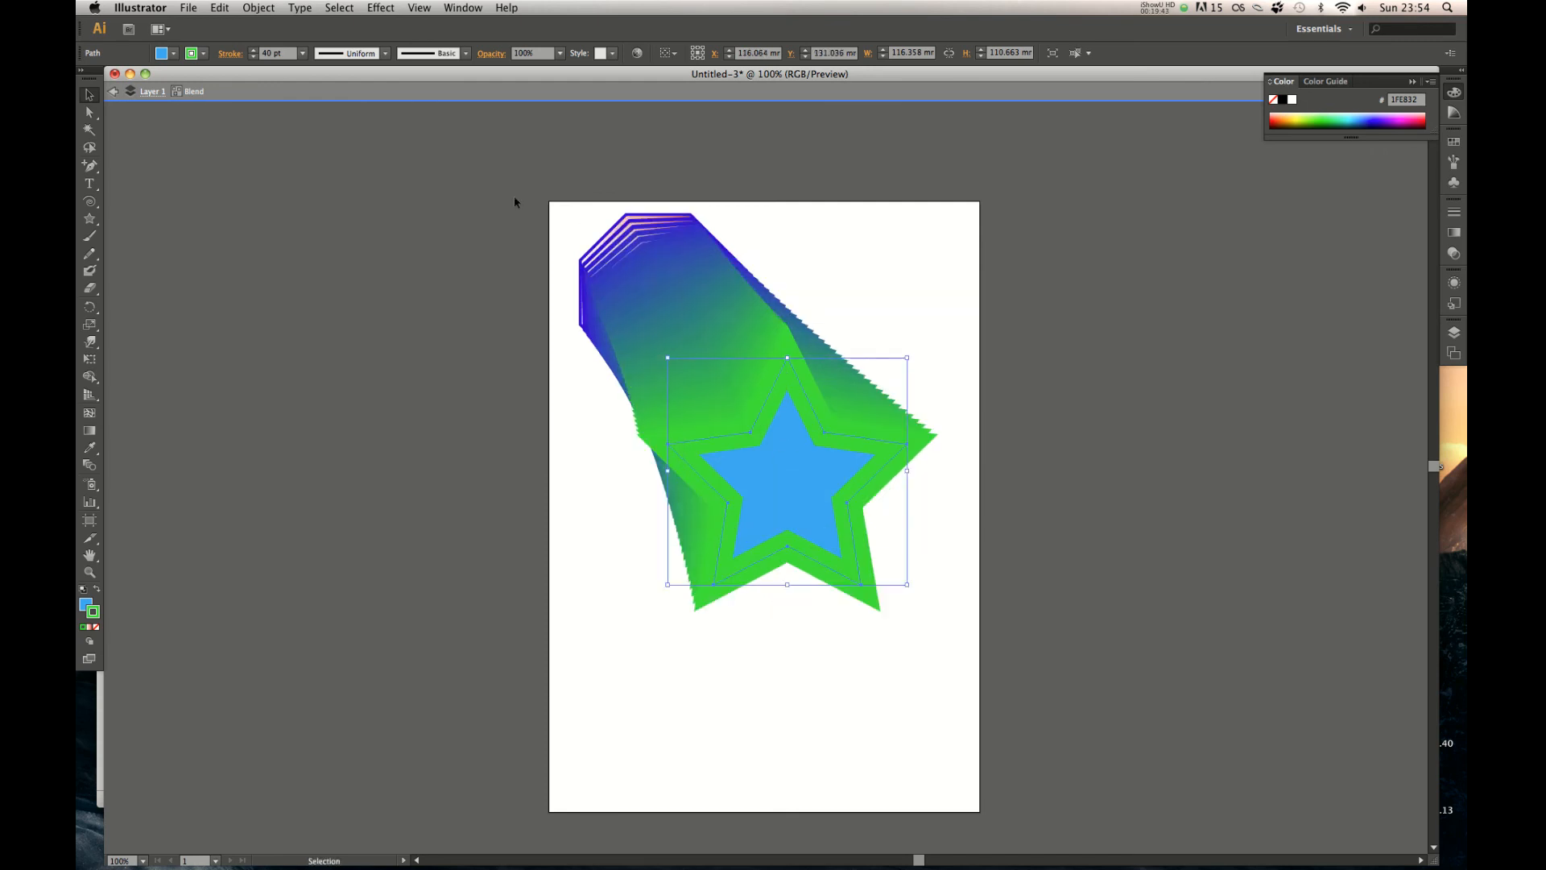
{"action": "left_click", "coordinate": [113, 91]}
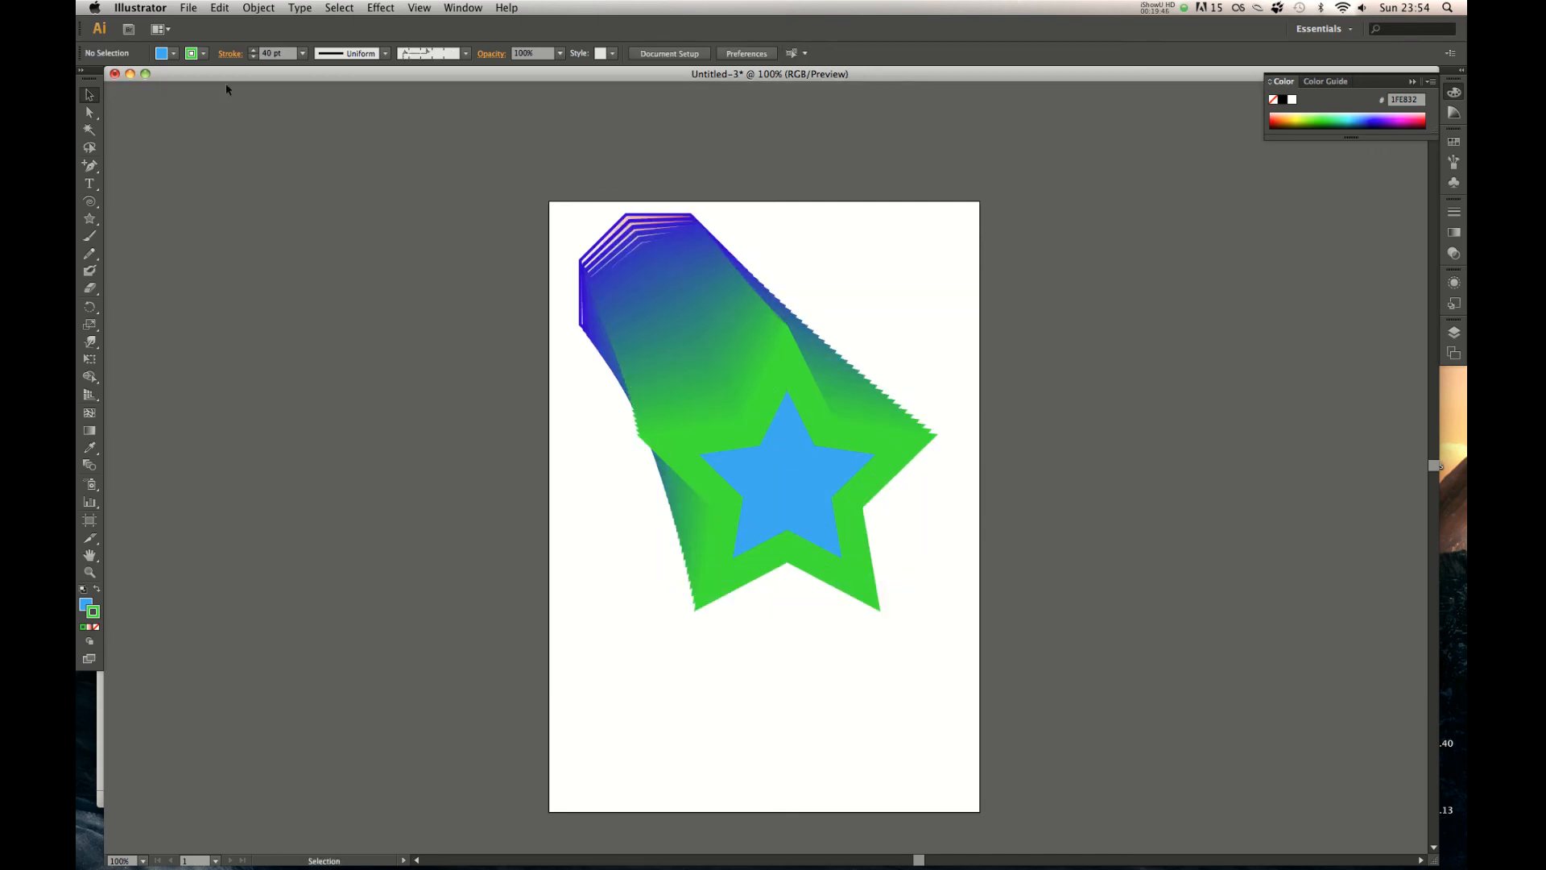
{"action": "left_click_drag", "start_coordinate": [794, 442], "coordinate": [828, 503]}
{"action": "left_click", "coordinate": [1042, 394]}
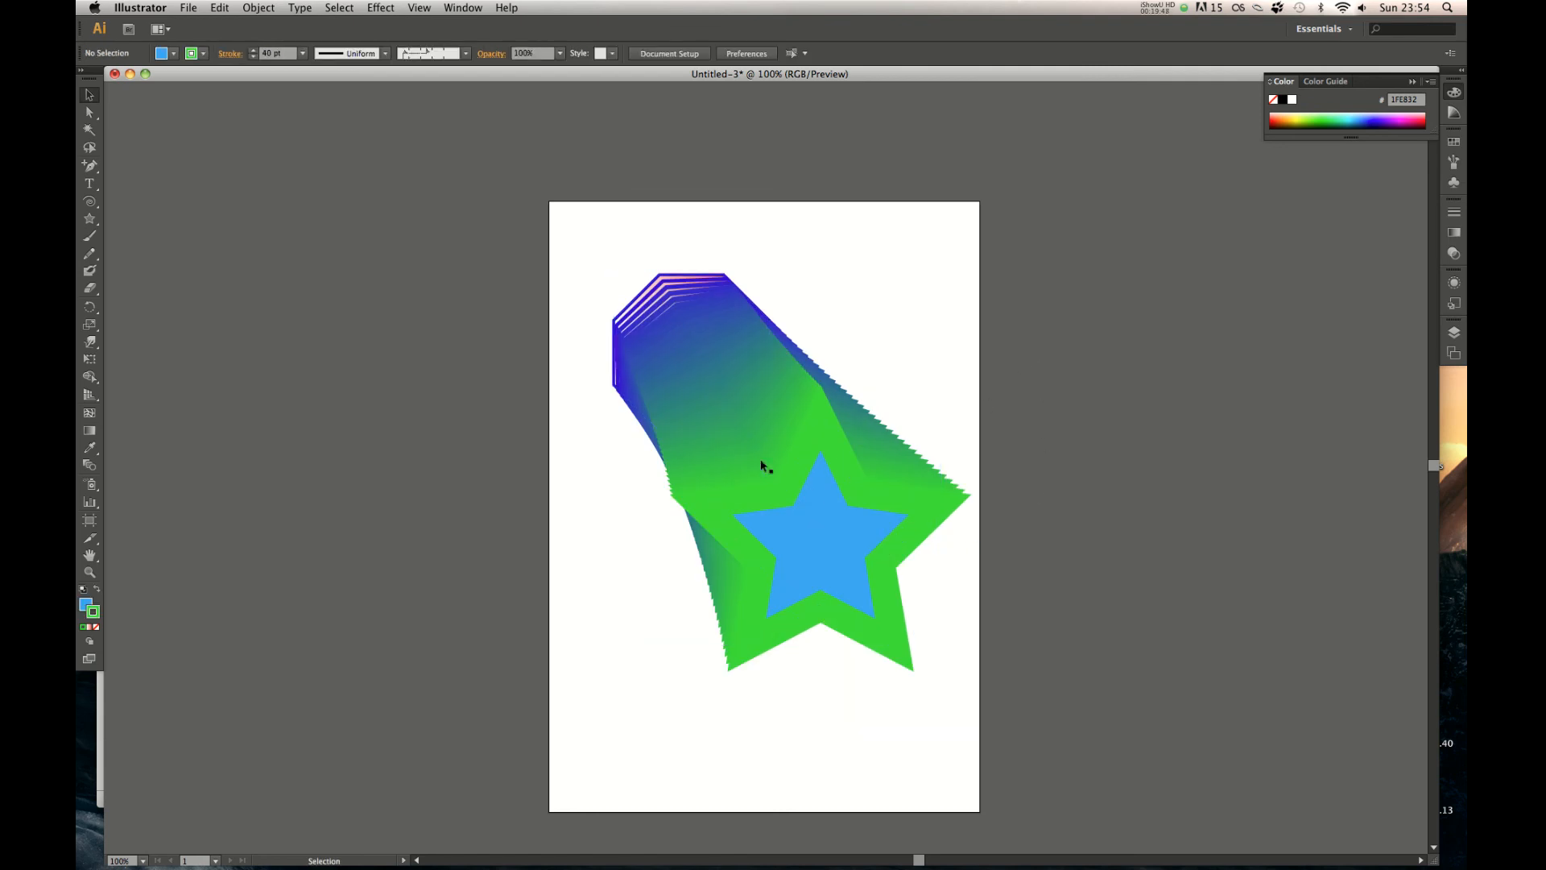
Reshape the blend's octagon with Direct Selection by pulling its two right-side anchor points up and to the right
{"action": "key", "text": "a"}
{"action": "left_click", "coordinate": [770, 390]}
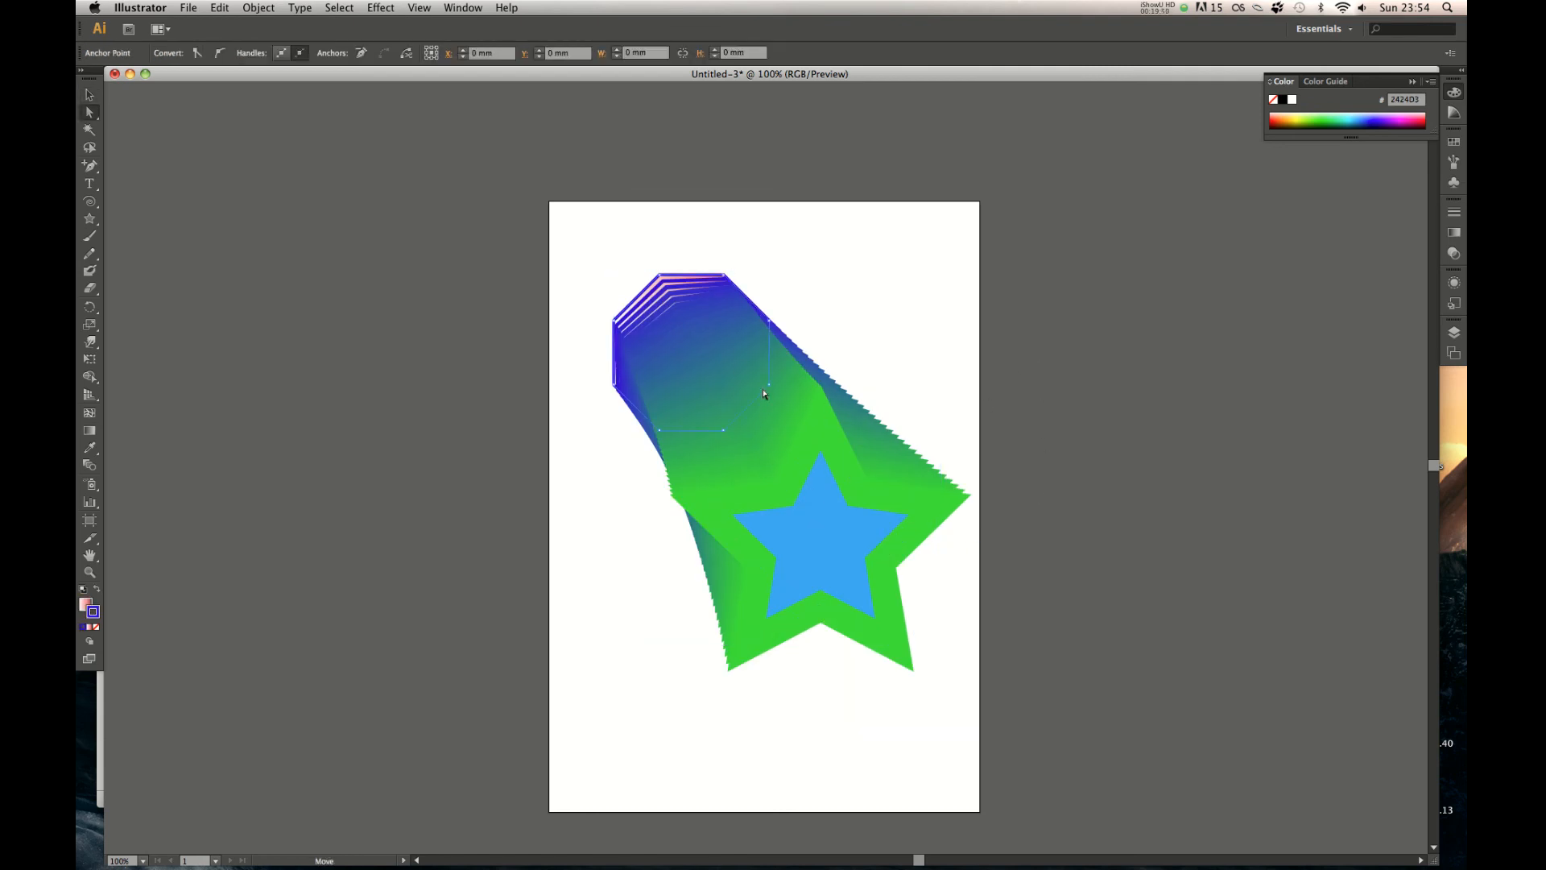
{"action": "left_click_drag", "start_coordinate": [772, 390], "coordinate": [930, 264]}
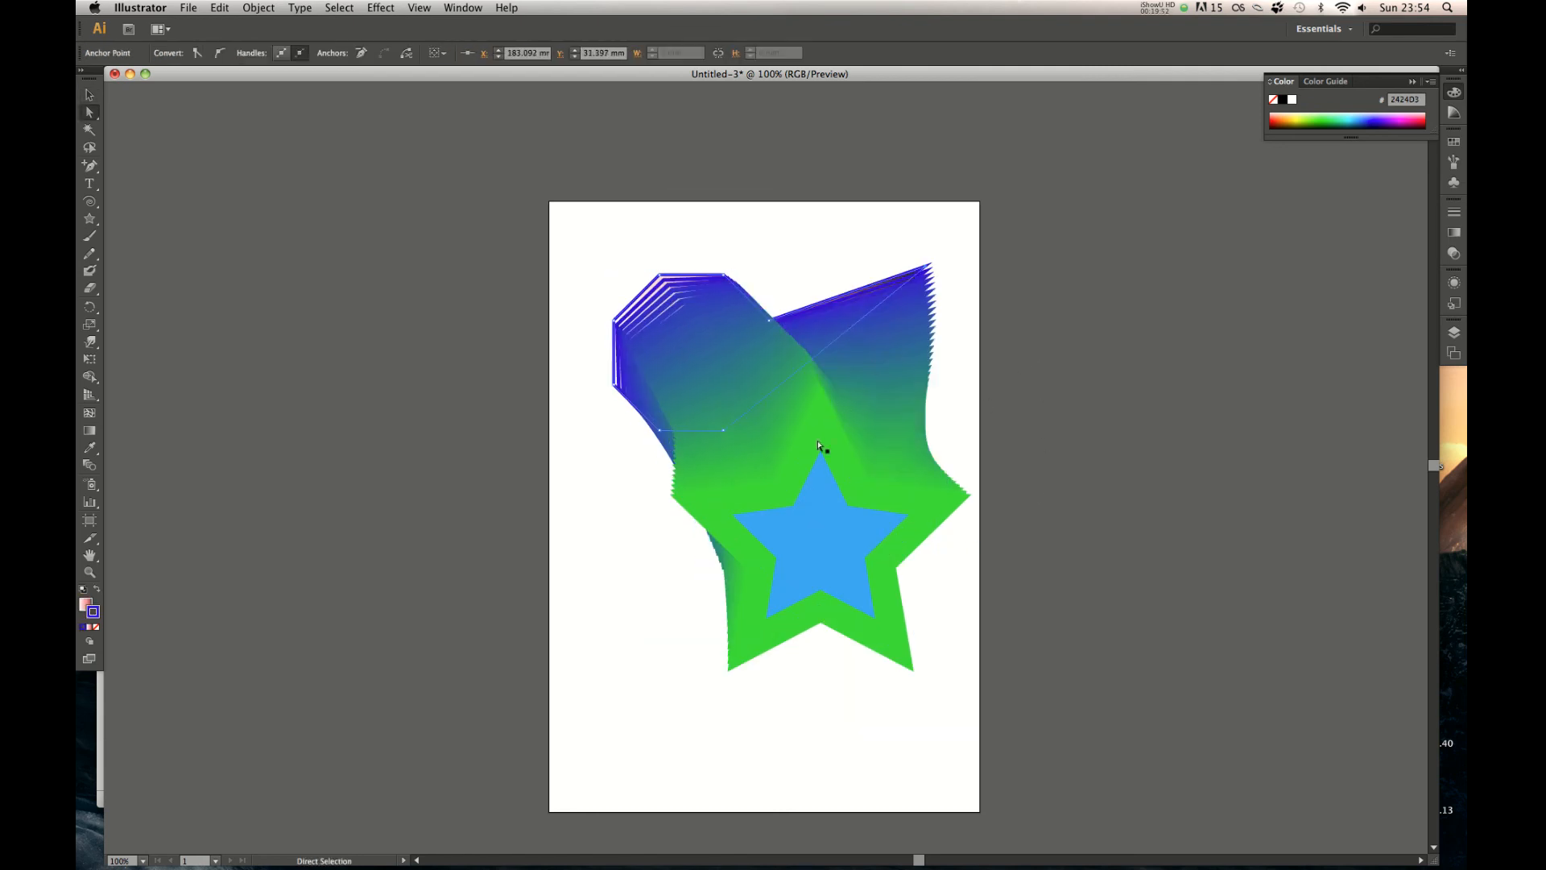
{"action": "left_click_drag", "start_coordinate": [771, 323], "coordinate": [822, 230]}
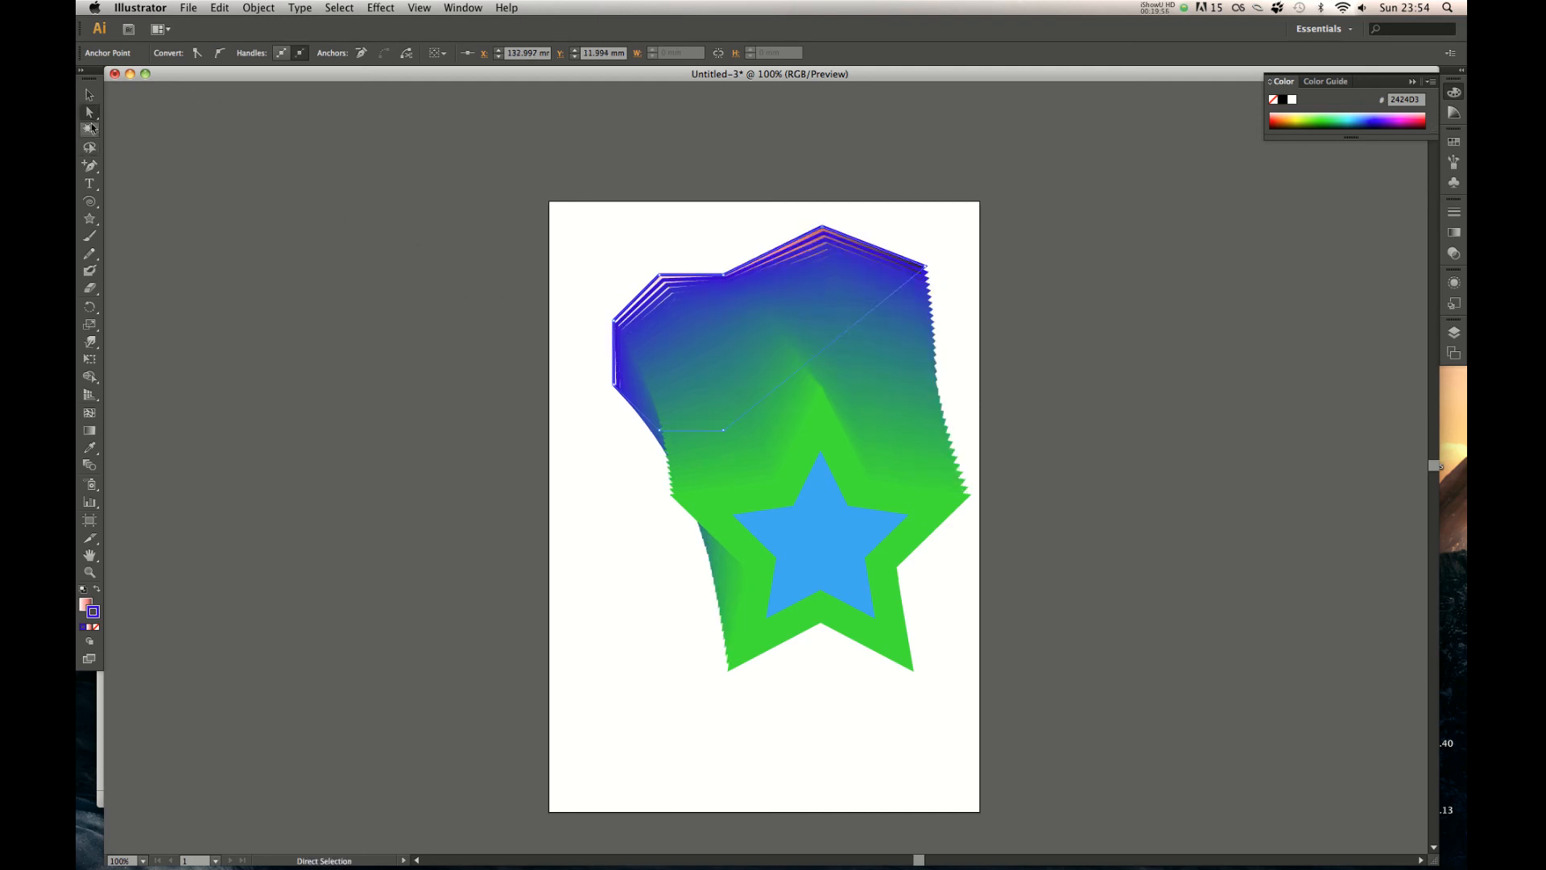
{"action": "key", "text": "v"}
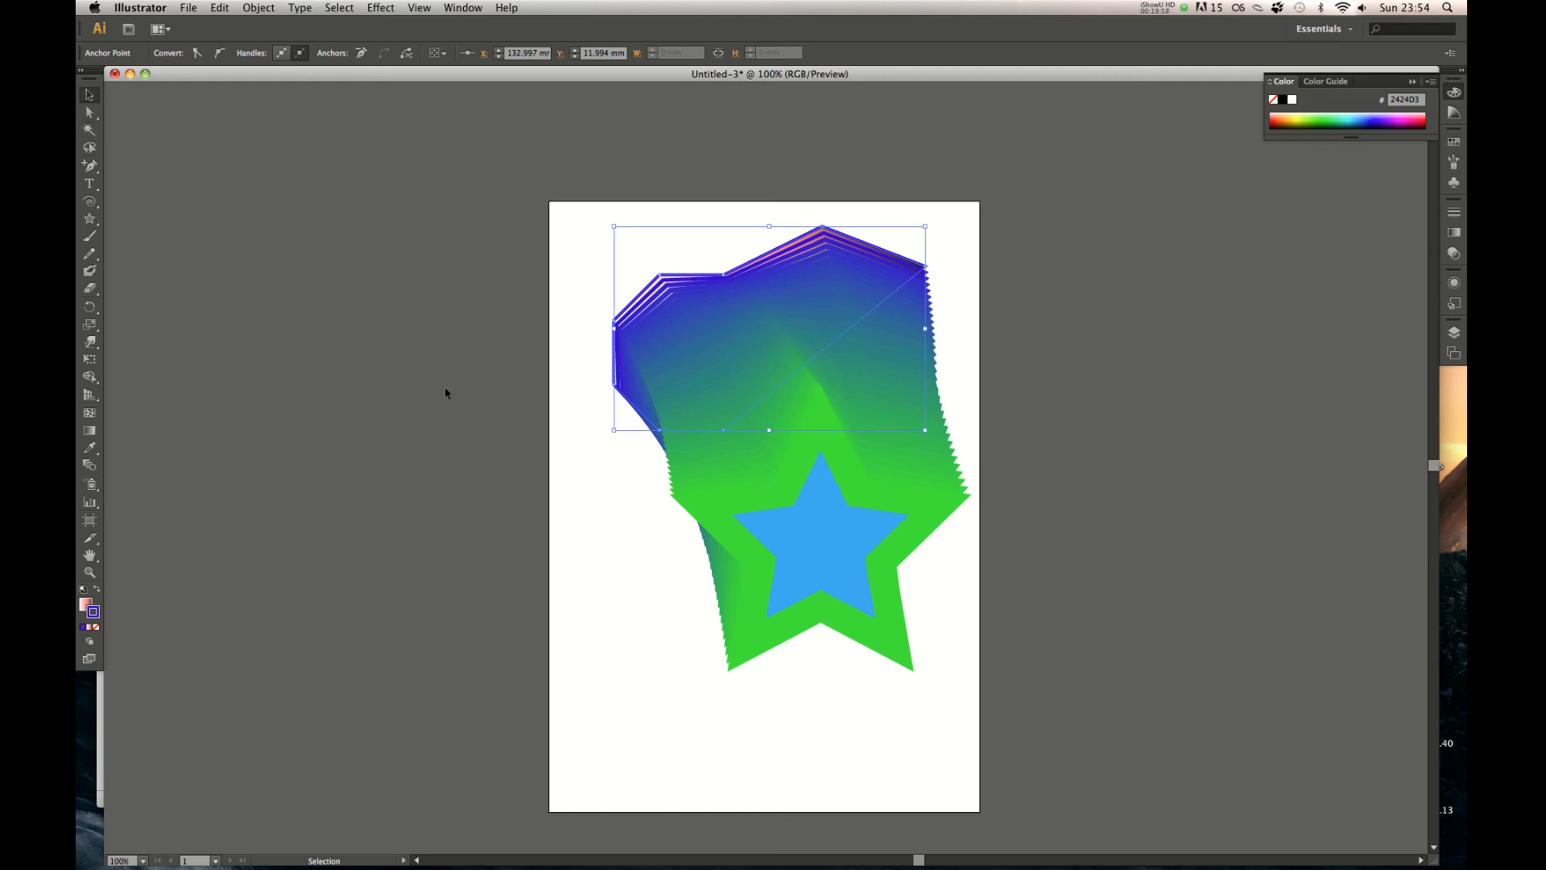
{"action": "left_click", "coordinate": [446, 392]}
Delete the whole blend and draw a square about 112 mm wide on the artboard
{"action": "left_click_drag", "start_coordinate": [1060, 216], "coordinate": [602, 593]}
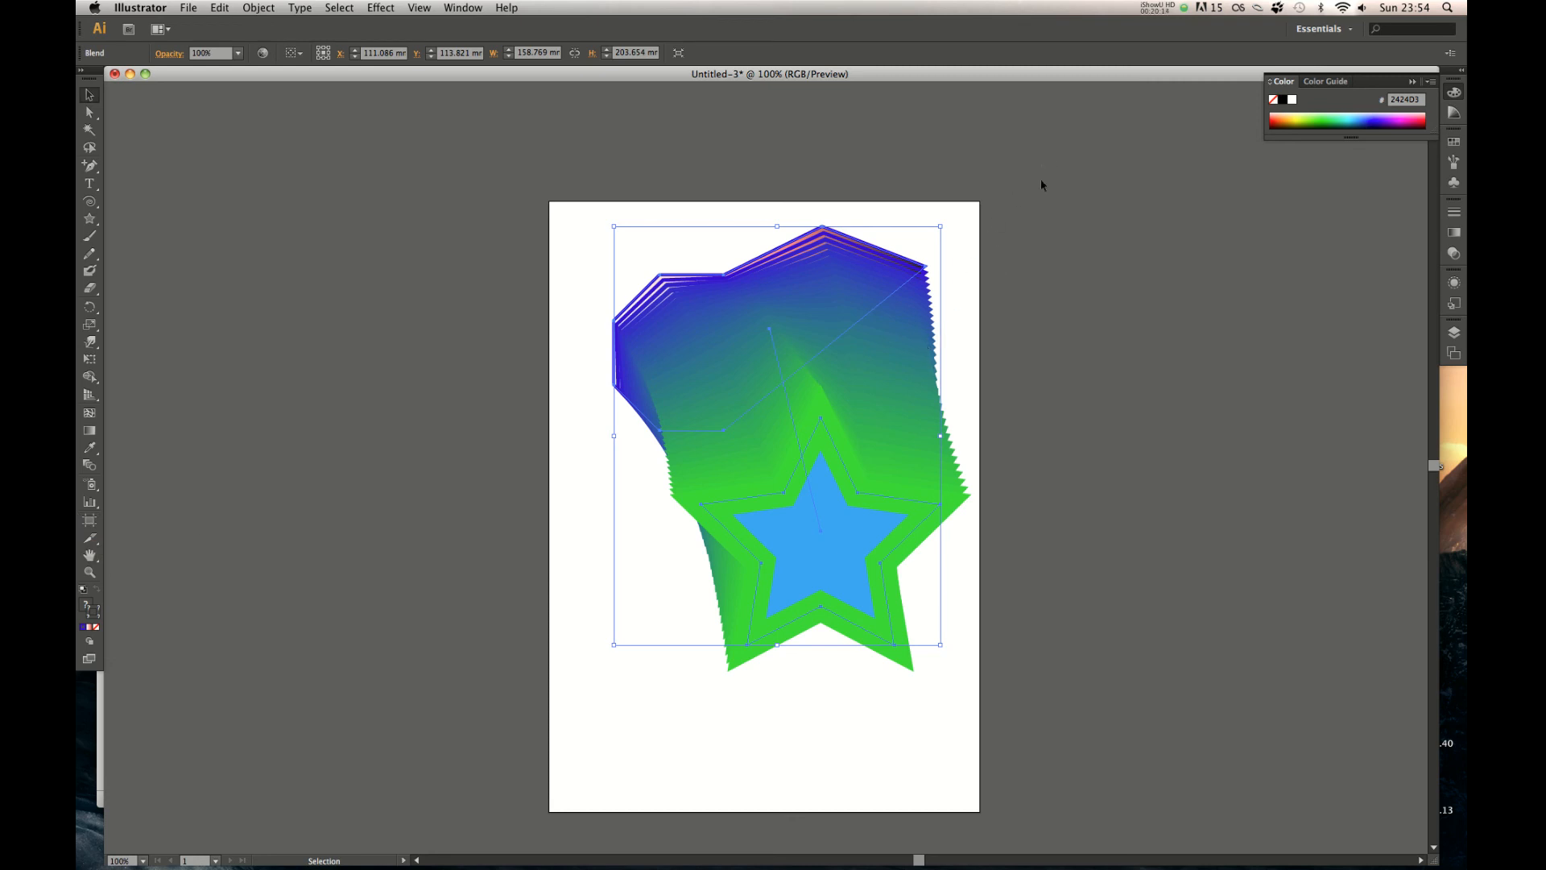
{"action": "key", "text": "Delete"}
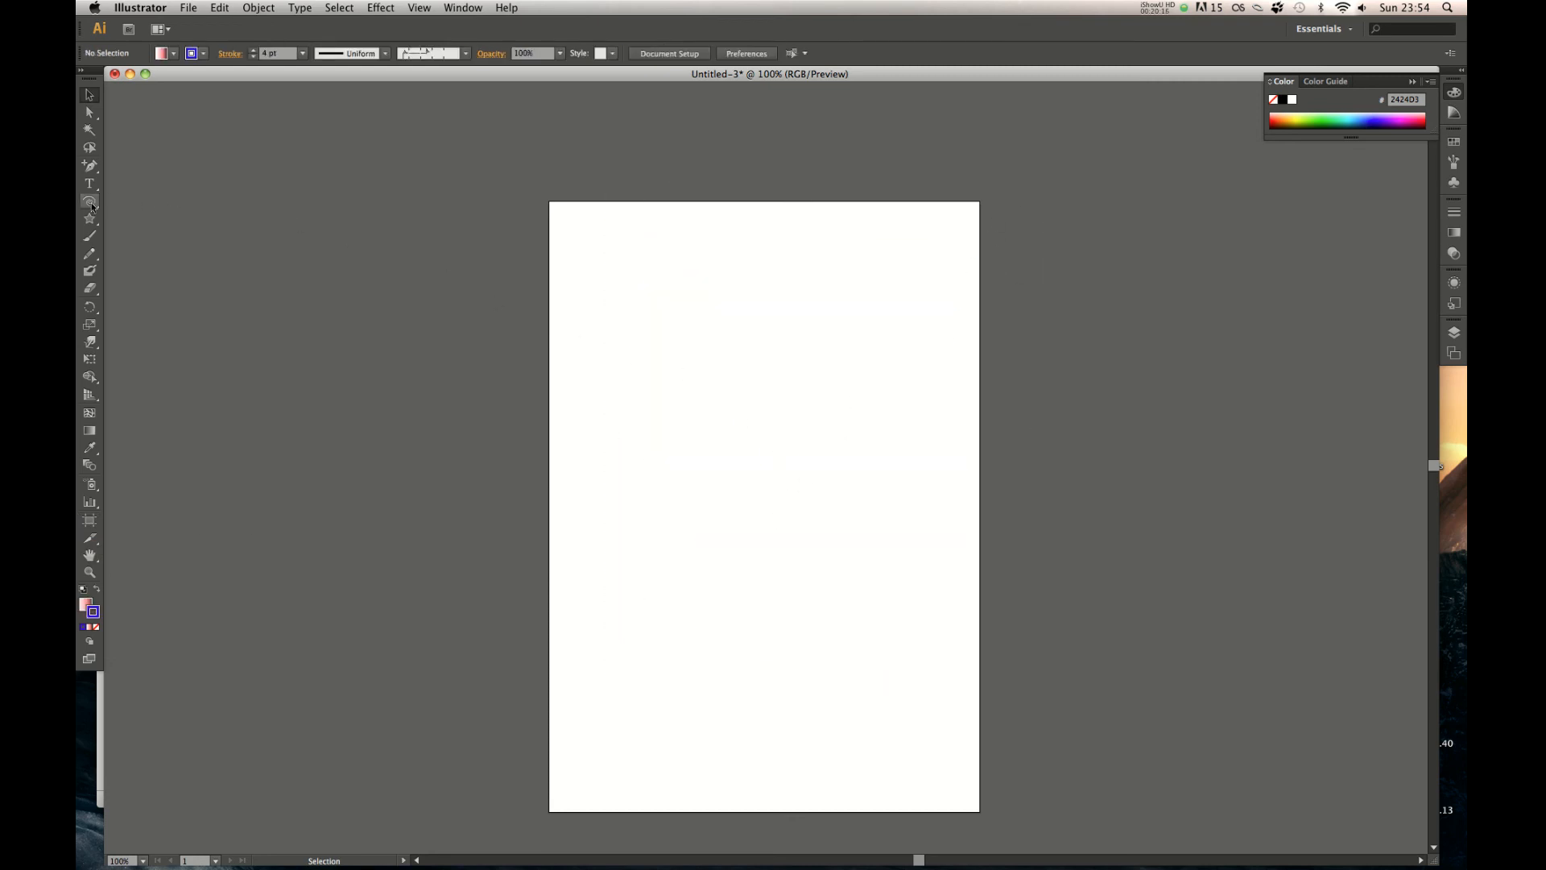
{"action": "mouse_move", "coordinate": [89, 218]}
{"action": "left_mouse_down"}
{"action": "mouse_move", "coordinate": [139, 234]}
{"action": "mouse_move", "coordinate": [139, 218]}
{"action": "left_mouse_up"}
{"action": "mouse_move", "coordinate": [816, 352]}
{"action": "left_mouse_down"}
{"action": "mouse_move", "coordinate": [673, 563]}
{"action": "mouse_move", "coordinate": [586, 582]}
{"action": "left_mouse_up"}
{"action": "key", "text": "v"}
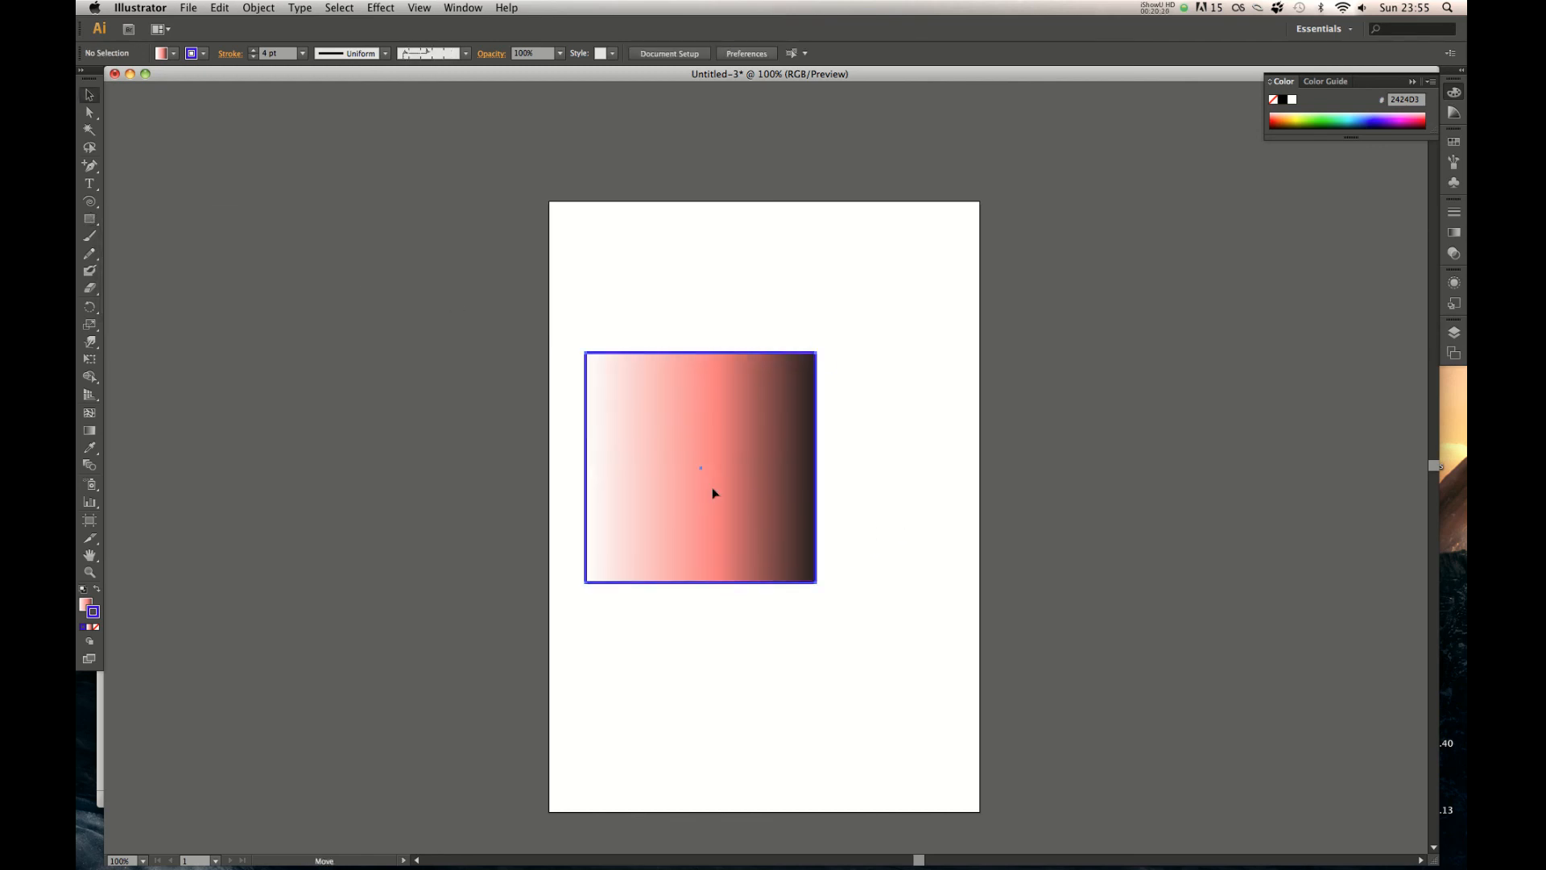
Reposition the square on the artboard and place two copies of it in the empty area to the artboard's right
{"action": "left_click_drag", "start_coordinate": [698, 497], "coordinate": [742, 473]}
{"action": "left_click_drag", "start_coordinate": [715, 542], "coordinate": [1146, 472]}
{"action": "left_click_drag", "start_coordinate": [985, 698], "coordinate": [724, 852]}
{"action": "left_click_drag", "start_coordinate": [1007, 435], "coordinate": [1214, 224]}
{"action": "left_click_drag", "start_coordinate": [994, 600], "coordinate": [914, 563]}
{"action": "left_click_drag", "start_coordinate": [322, 537], "coordinate": [1021, 533]}
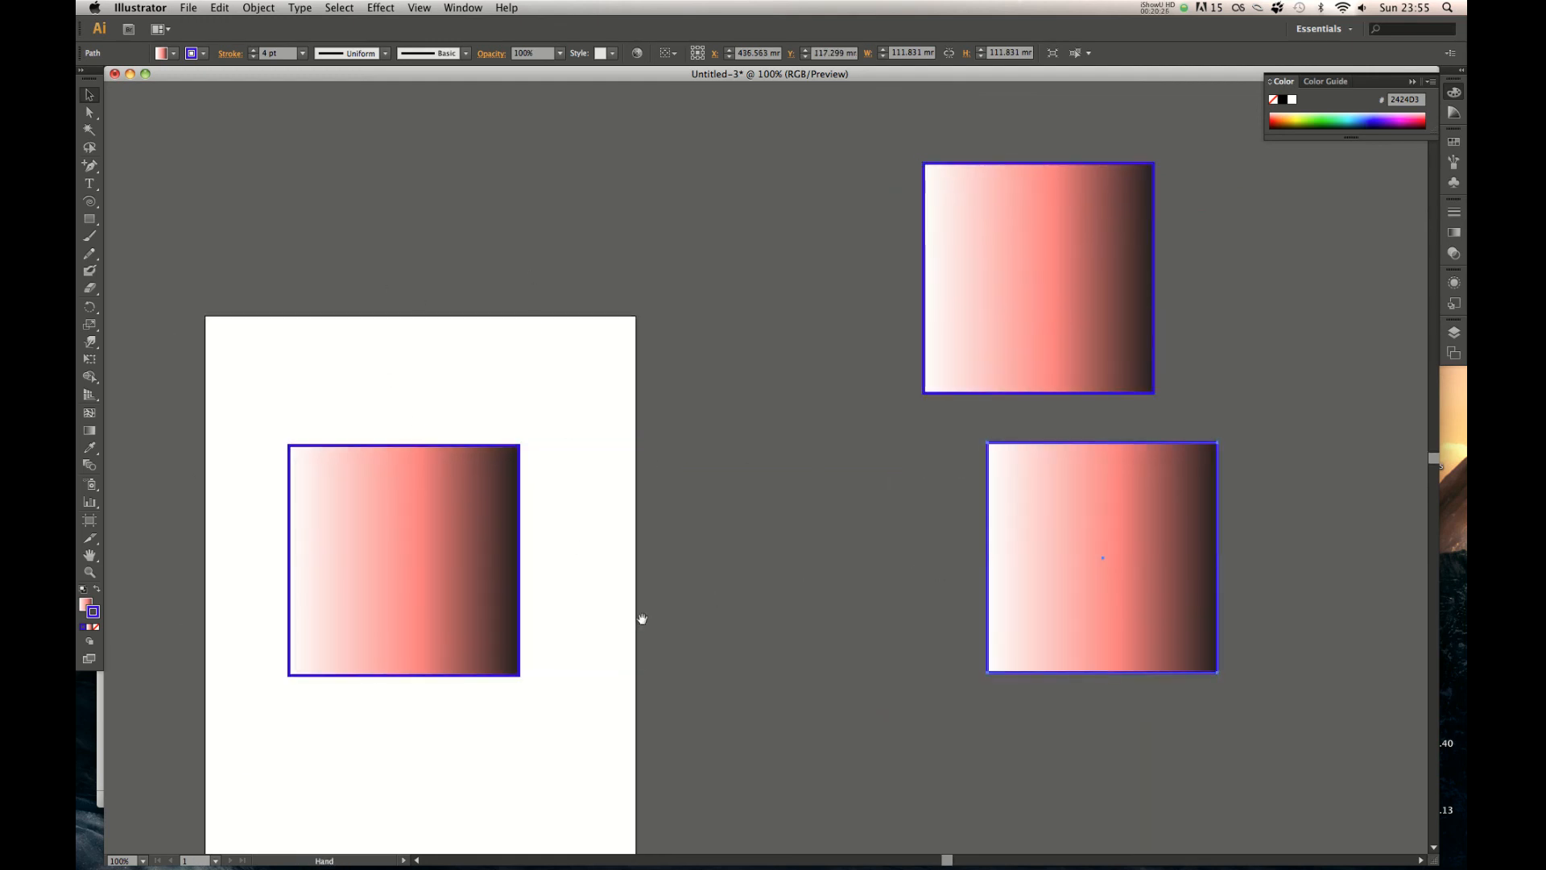
Widen the artboard to about 276 mm with the Artboard tool by extending its right edge
{"action": "left_click_drag", "start_coordinate": [621, 520], "coordinate": [659, 297]}
{"action": "scroll", "coordinate": [958, 373], "scroll_direction": "up", "scroll_amount": 3}
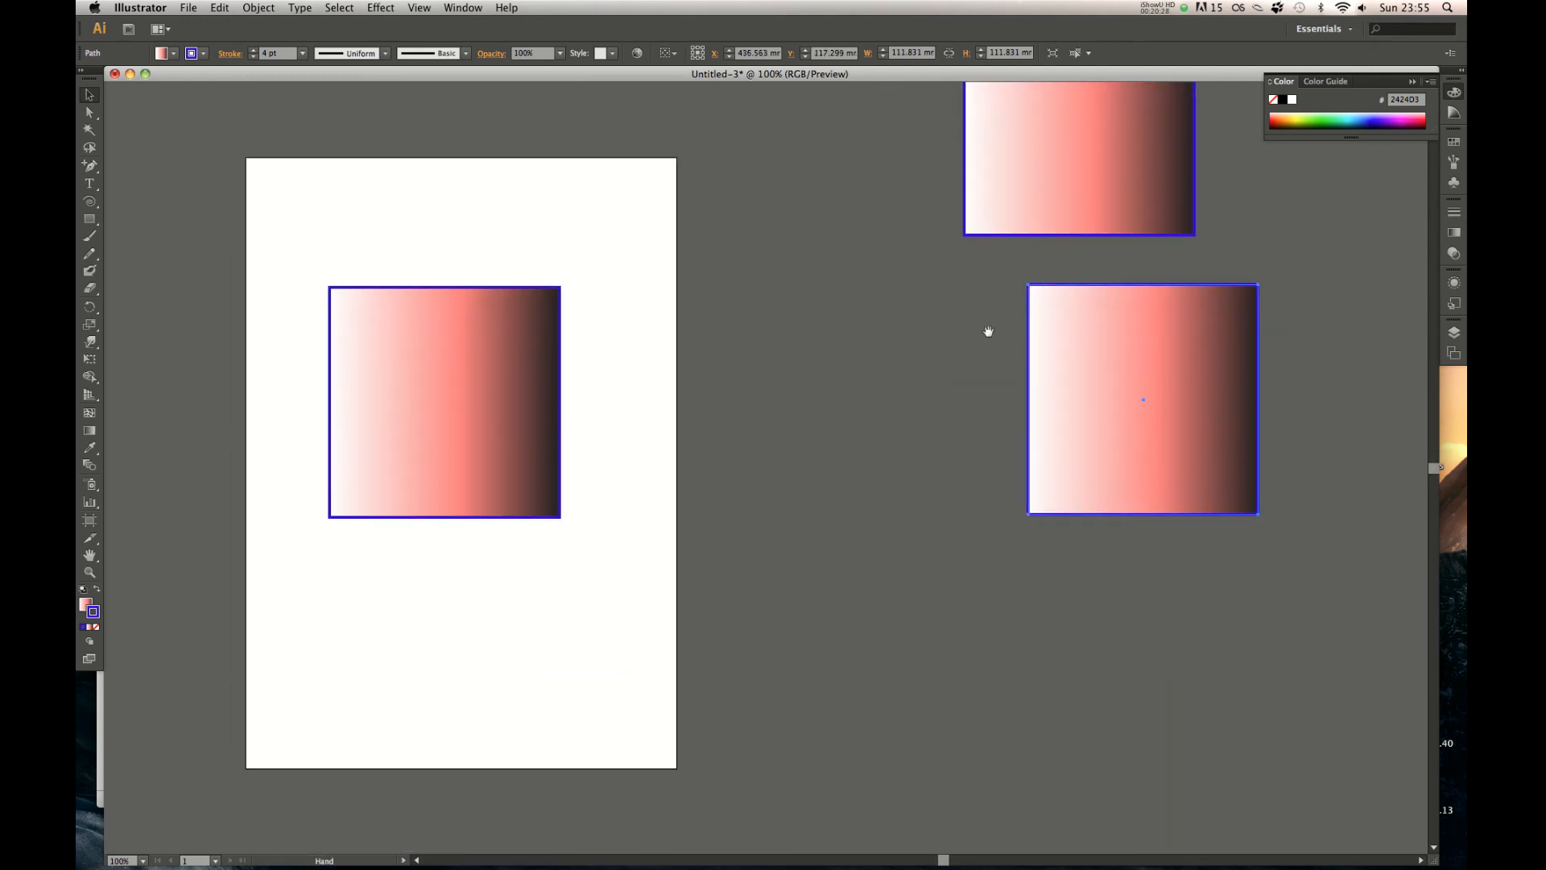
{"action": "scroll", "coordinate": [908, 262], "scroll_direction": "left", "scroll_amount": 3}
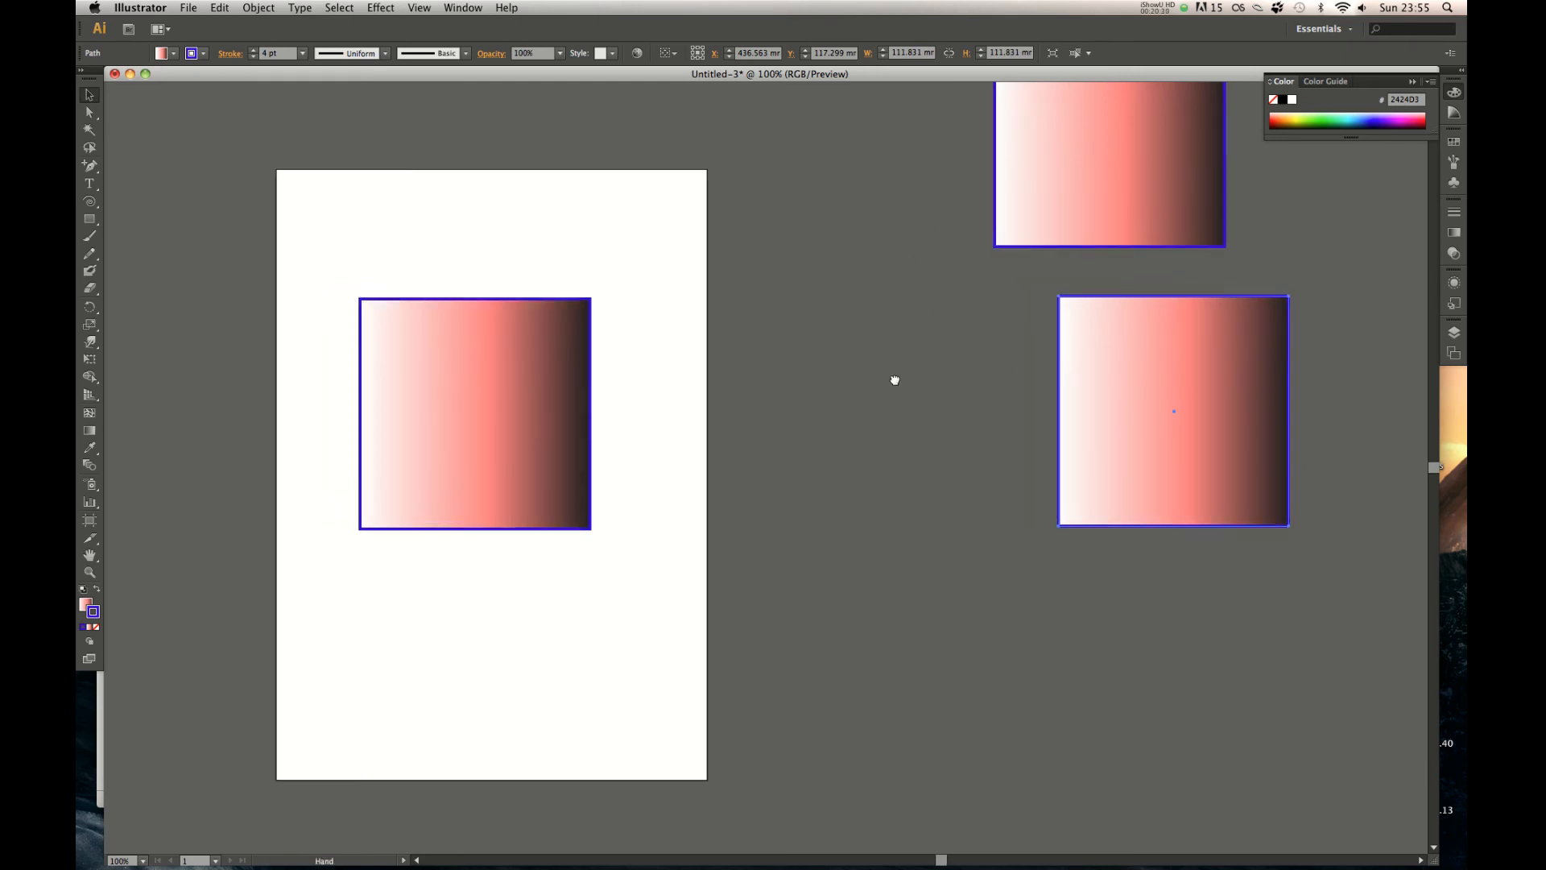
{"action": "scroll", "coordinate": [242, 536], "scroll_direction": "down", "scroll_amount": 1}
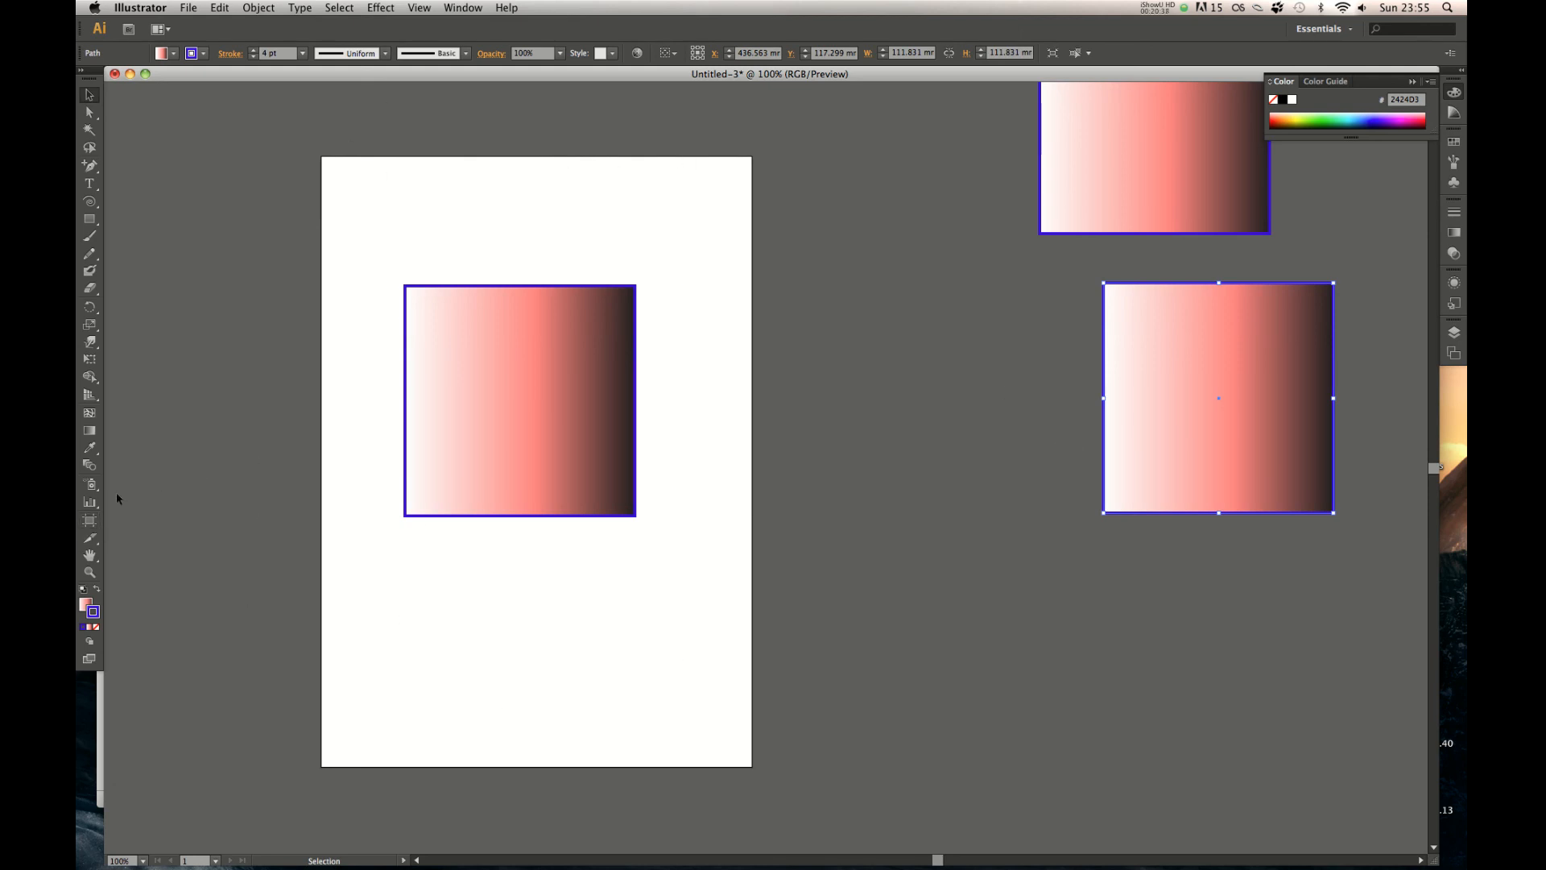
{"action": "left_click", "coordinate": [91, 521]}
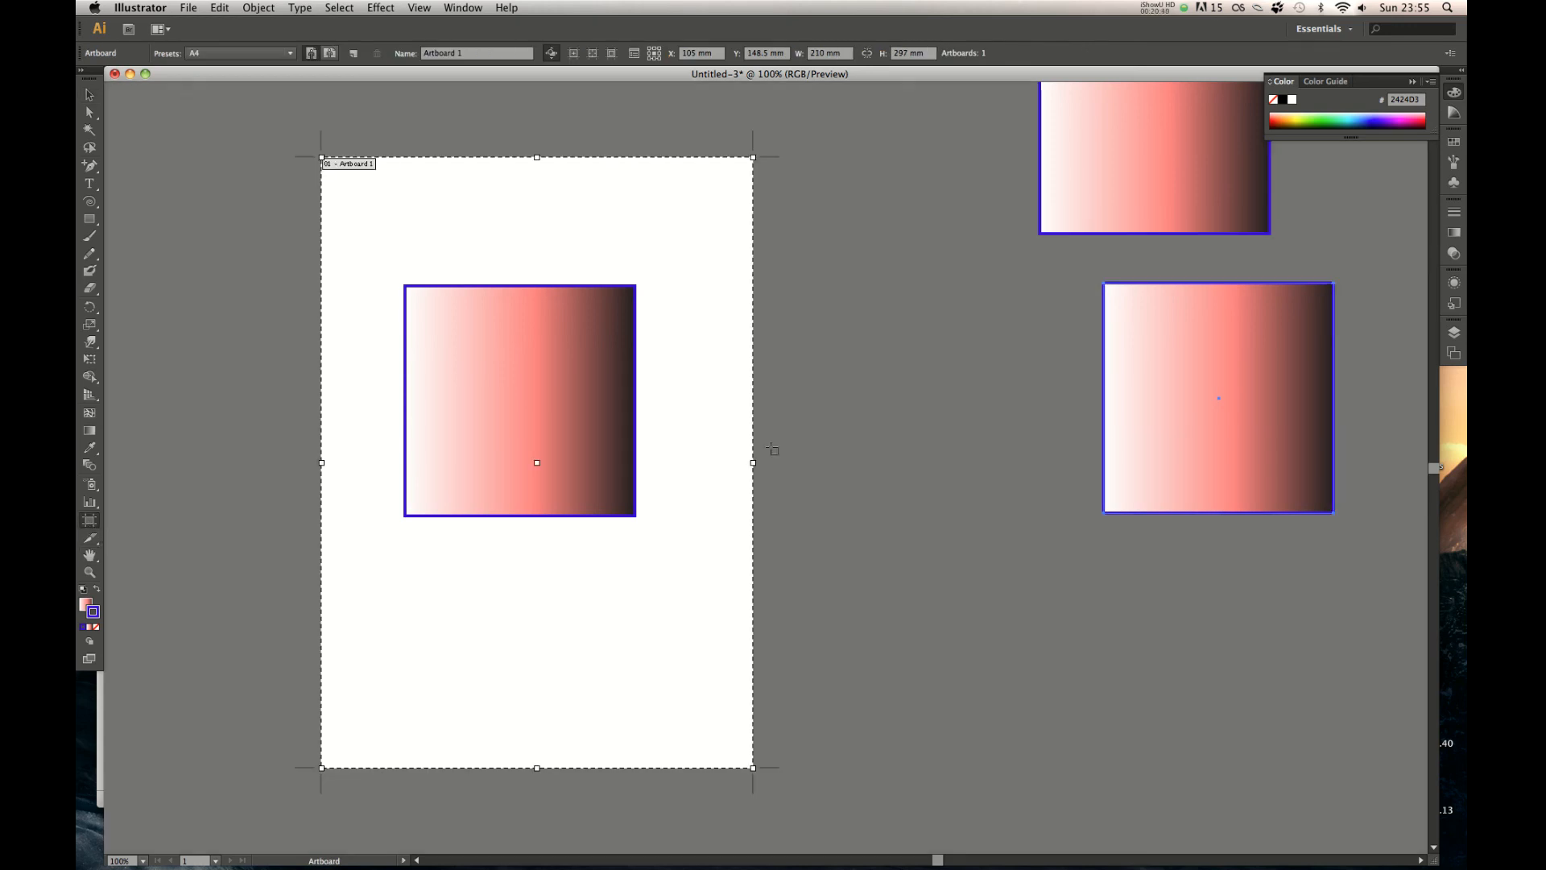
{"action": "left_click_drag", "start_coordinate": [754, 459], "coordinate": [867, 448]}
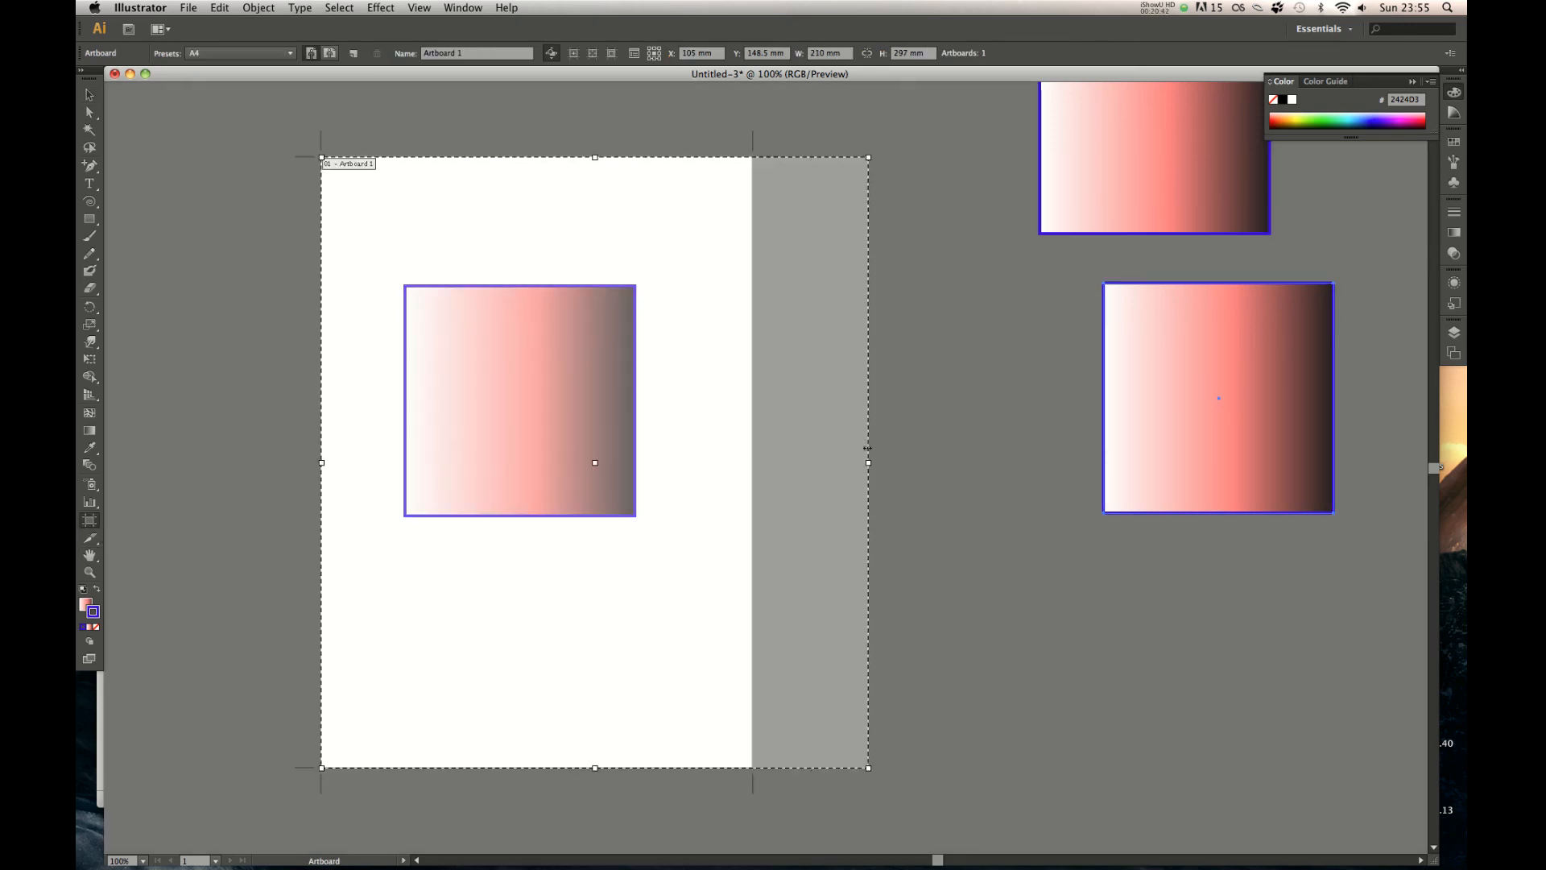
{"action": "left_click_drag", "start_coordinate": [985, 432], "coordinate": [888, 463]}
{"action": "key", "text": "Escape"}
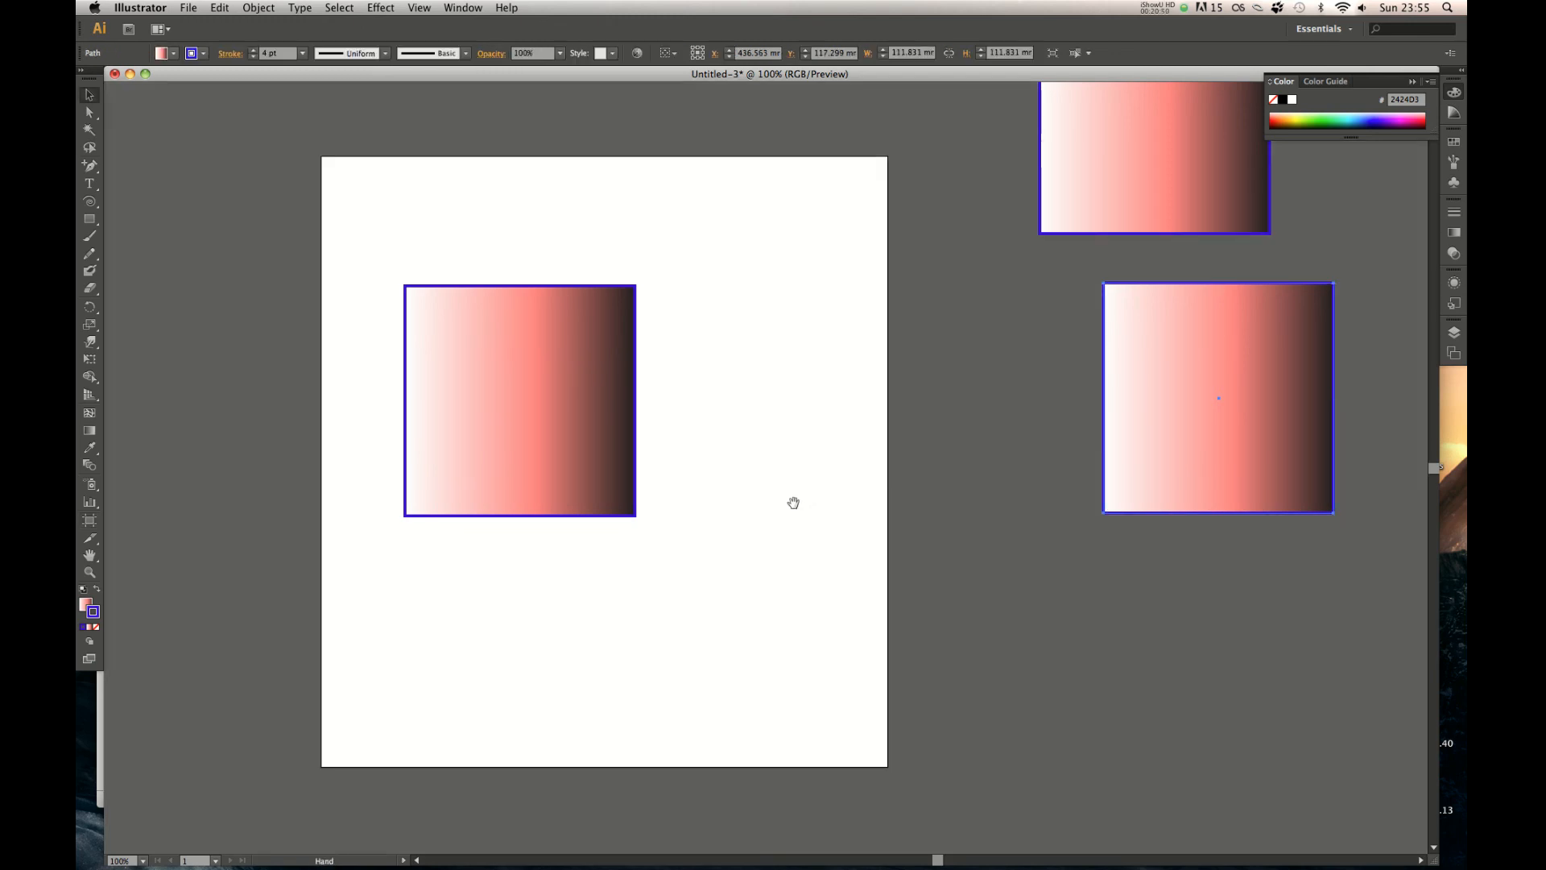
Resize the artboard with the A4 preset, leave artboard editing and deselect the square
{"action": "scroll", "coordinate": [795, 504], "scroll_direction": "left", "scroll_amount": 3}
{"action": "left_click_drag", "start_coordinate": [921, 134], "coordinate": [522, 565]}
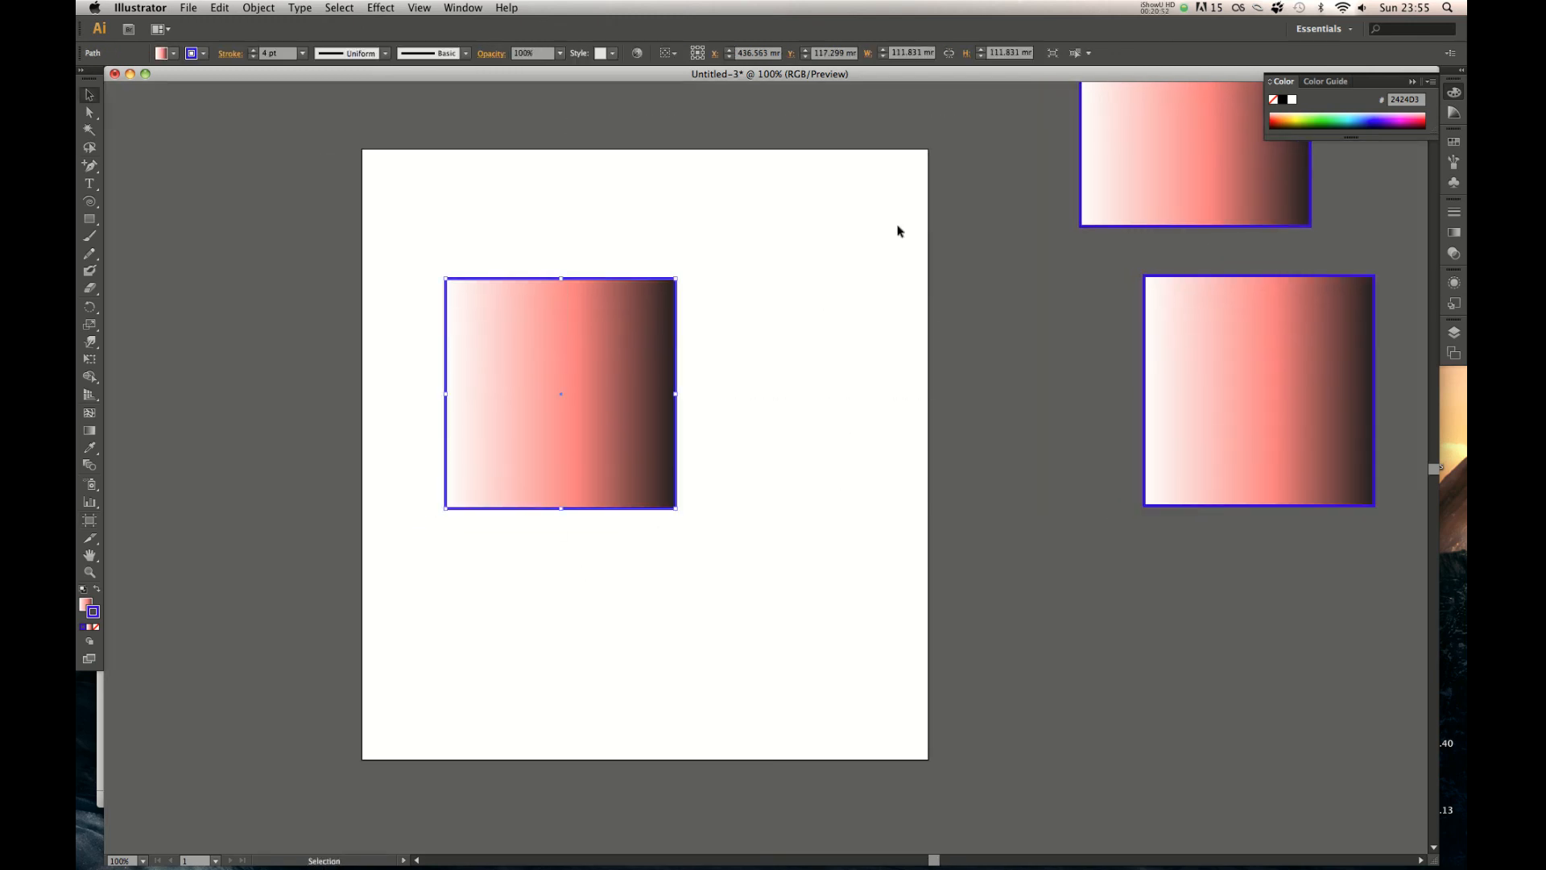
{"action": "left_click", "coordinate": [89, 521]}
{"action": "left_click", "coordinate": [240, 54]}
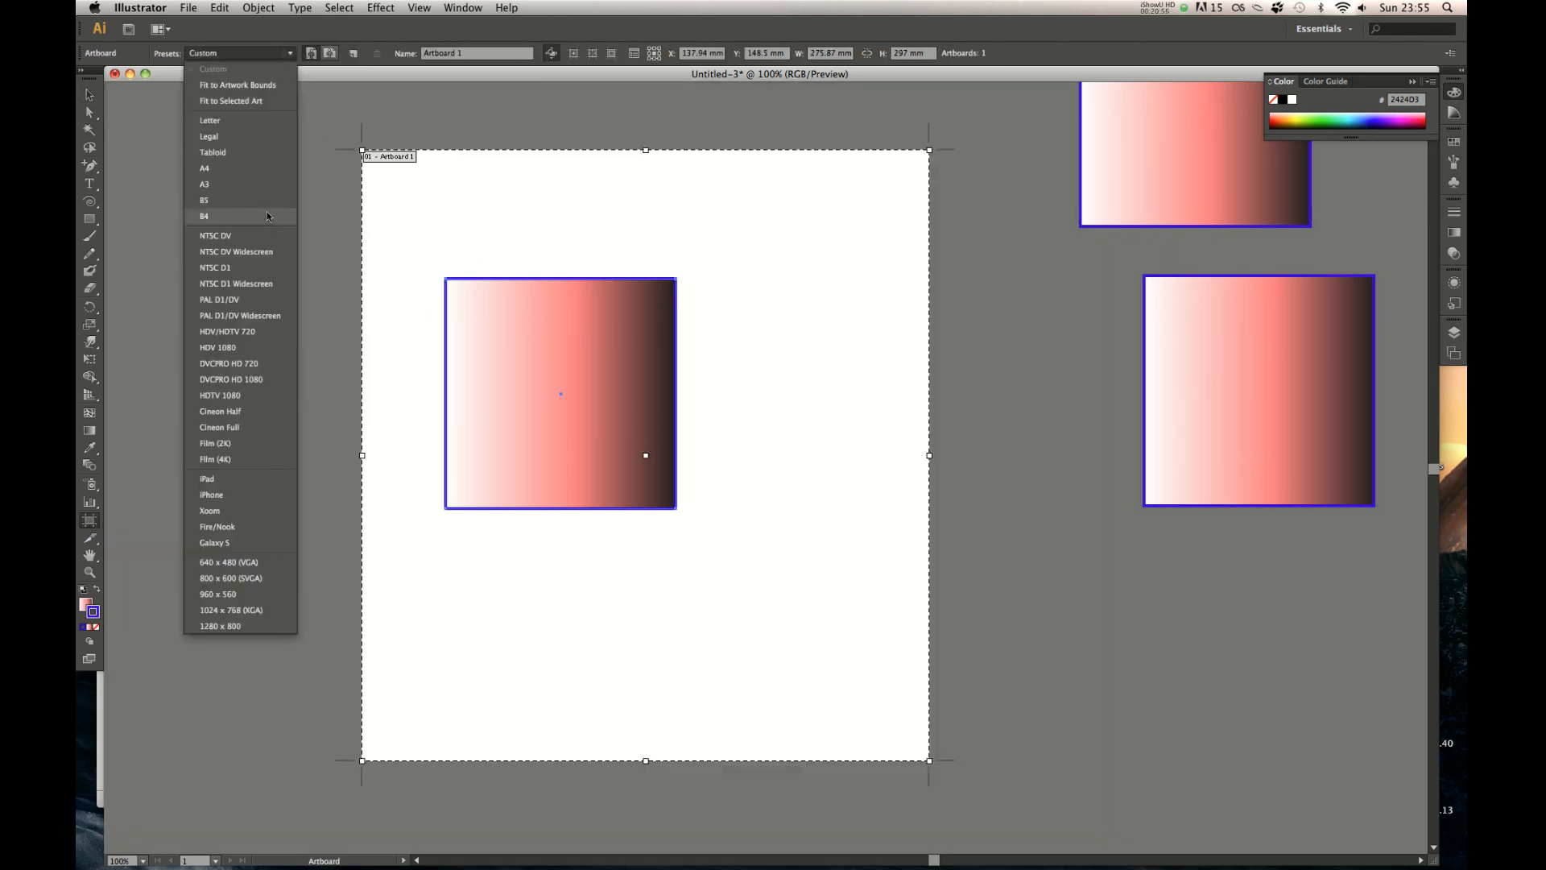
{"action": "left_click", "coordinate": [254, 167]}
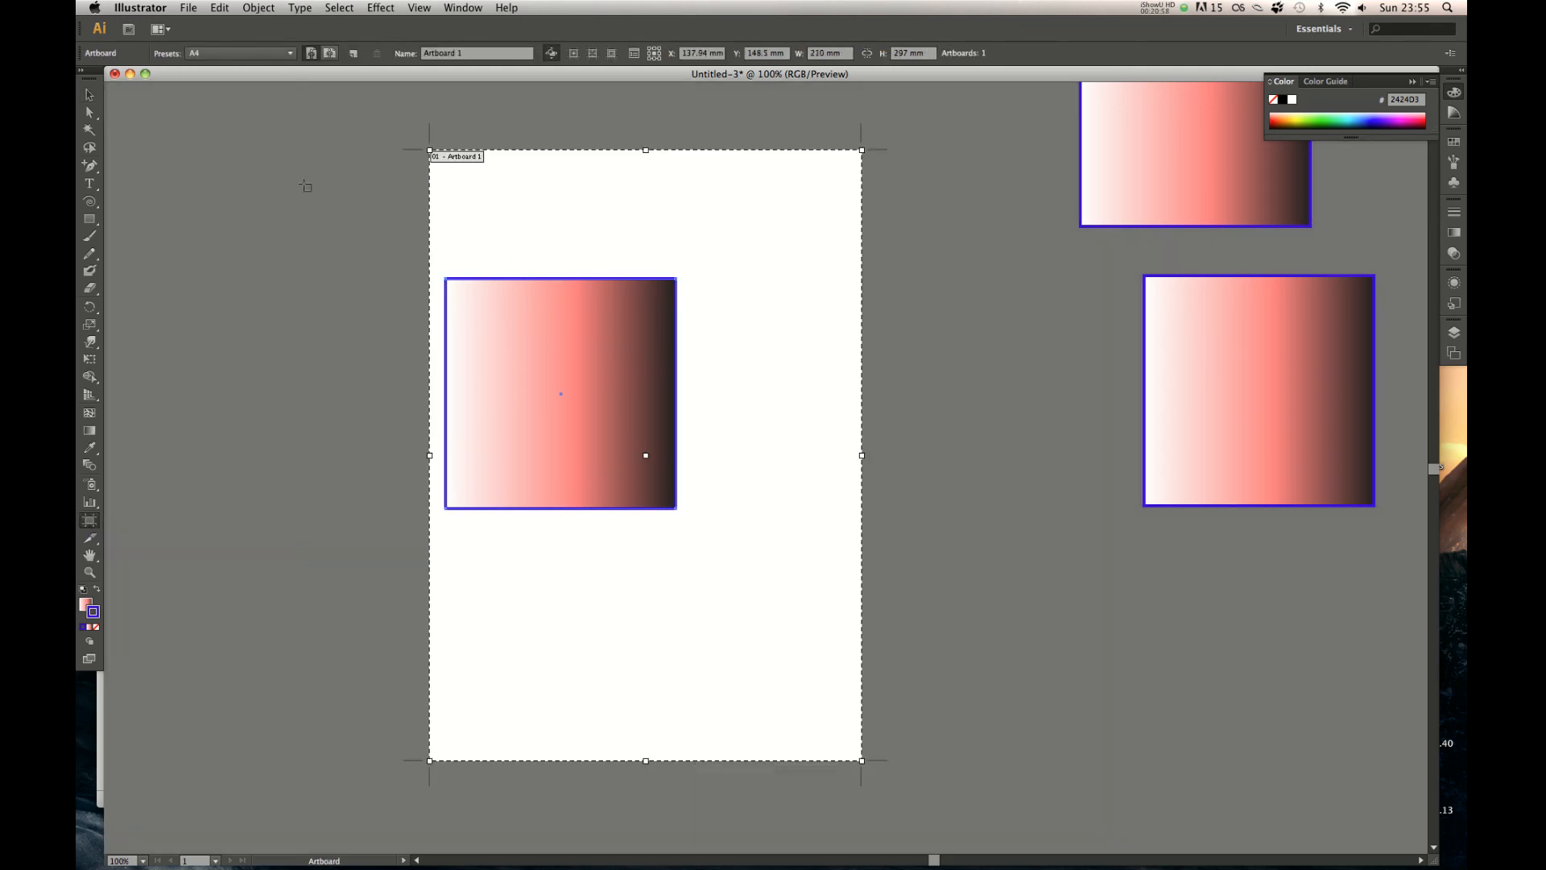
{"action": "key", "text": "Escape"}
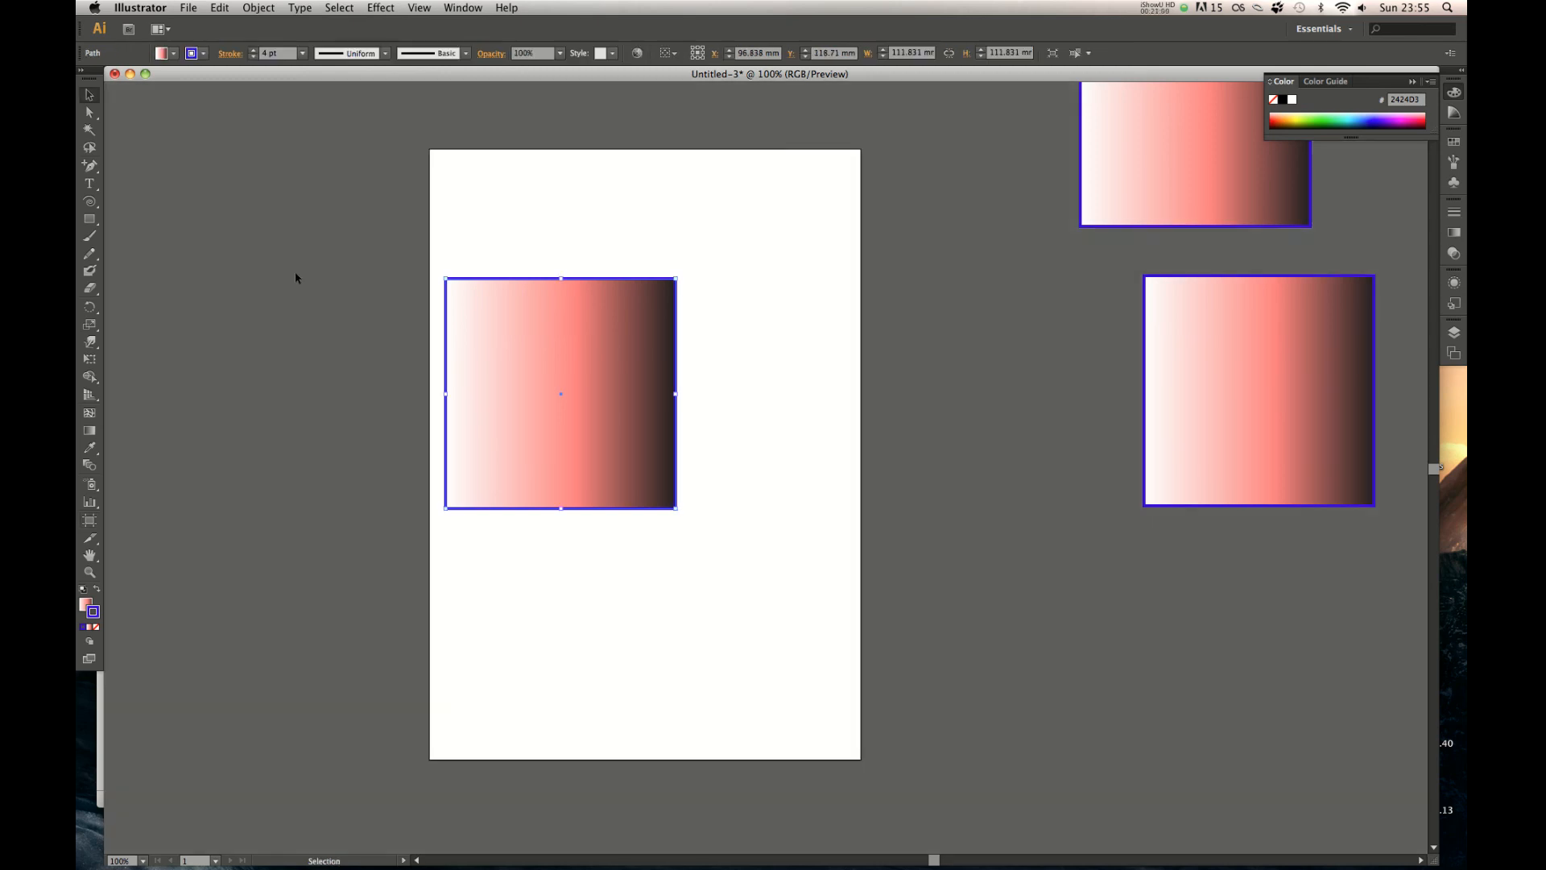
{"action": "left_click", "coordinate": [638, 266]}
Resize the artboard with the A3 preset
{"action": "left_click_drag", "start_coordinate": [380, 292], "coordinate": [459, 320]}
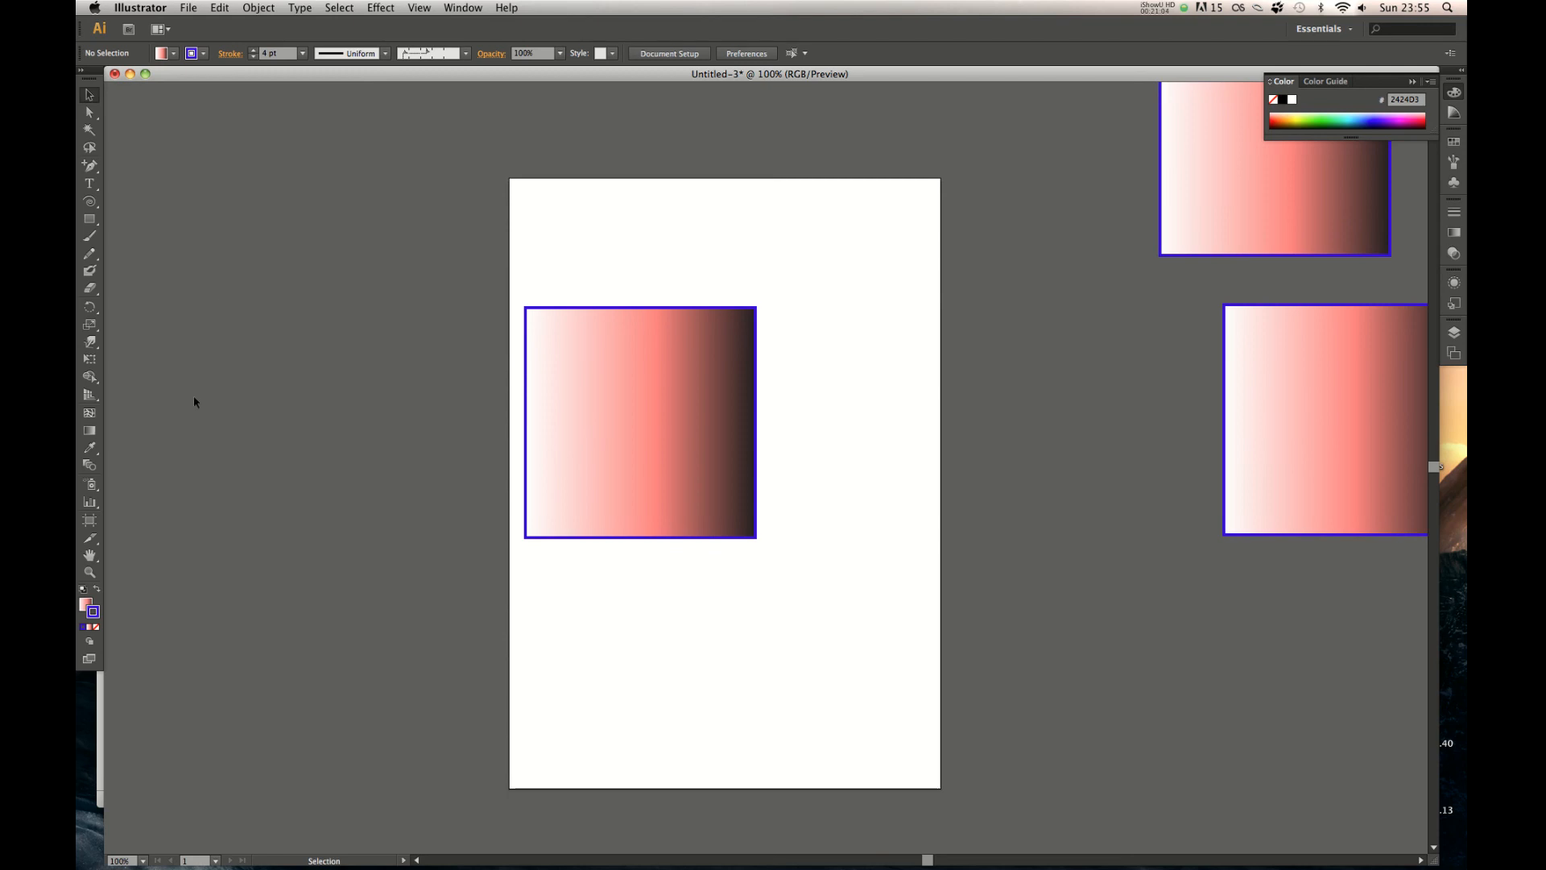
{"action": "left_click", "coordinate": [87, 526]}
{"action": "left_click", "coordinate": [266, 52]}
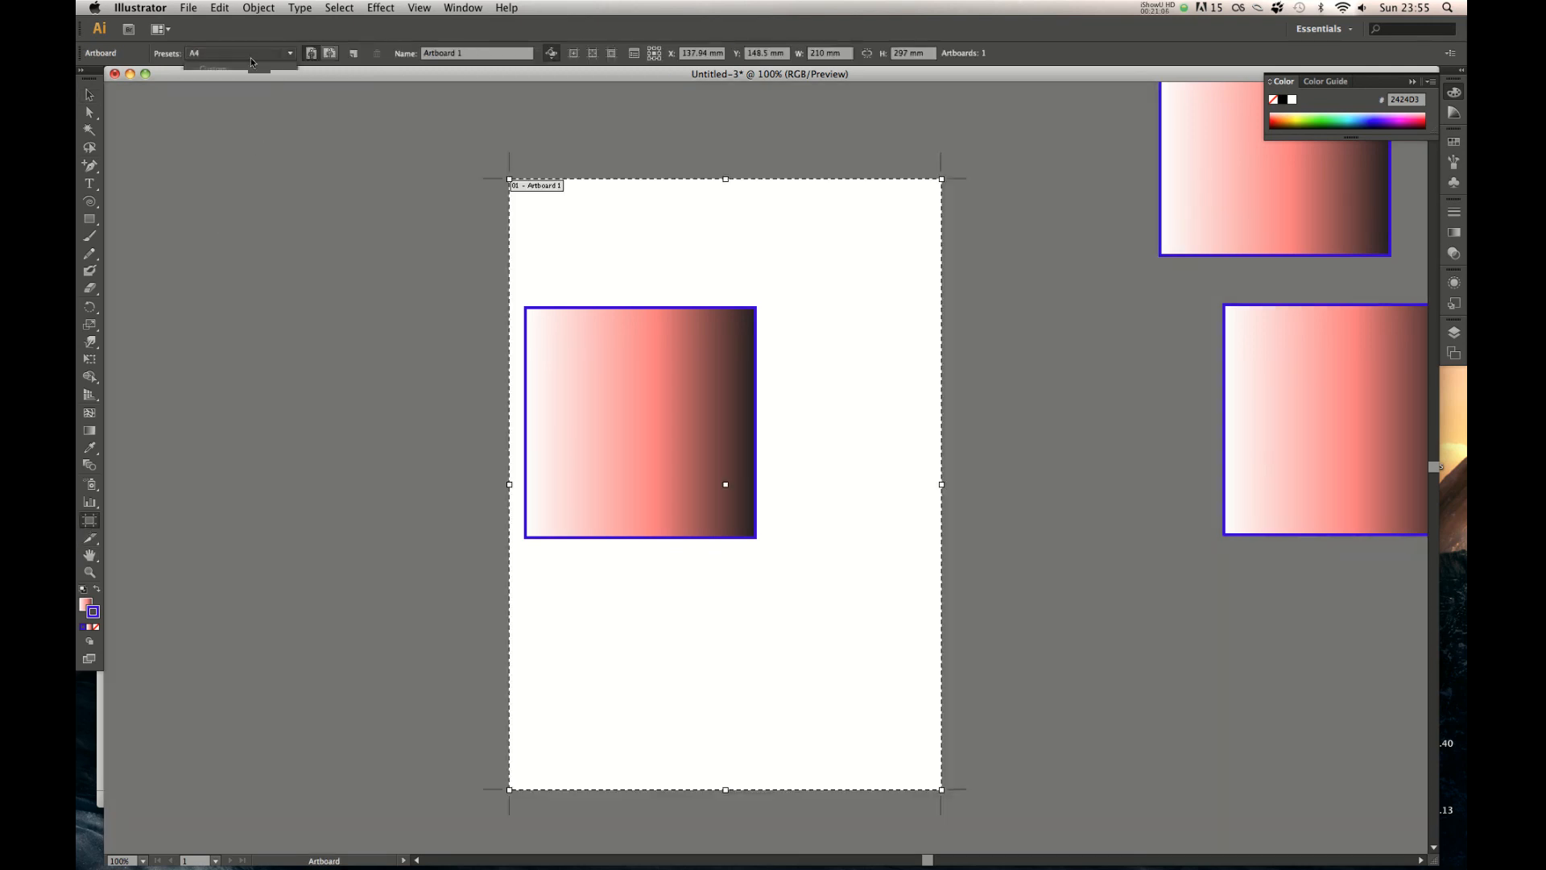
{"action": "left_click", "coordinate": [240, 185]}
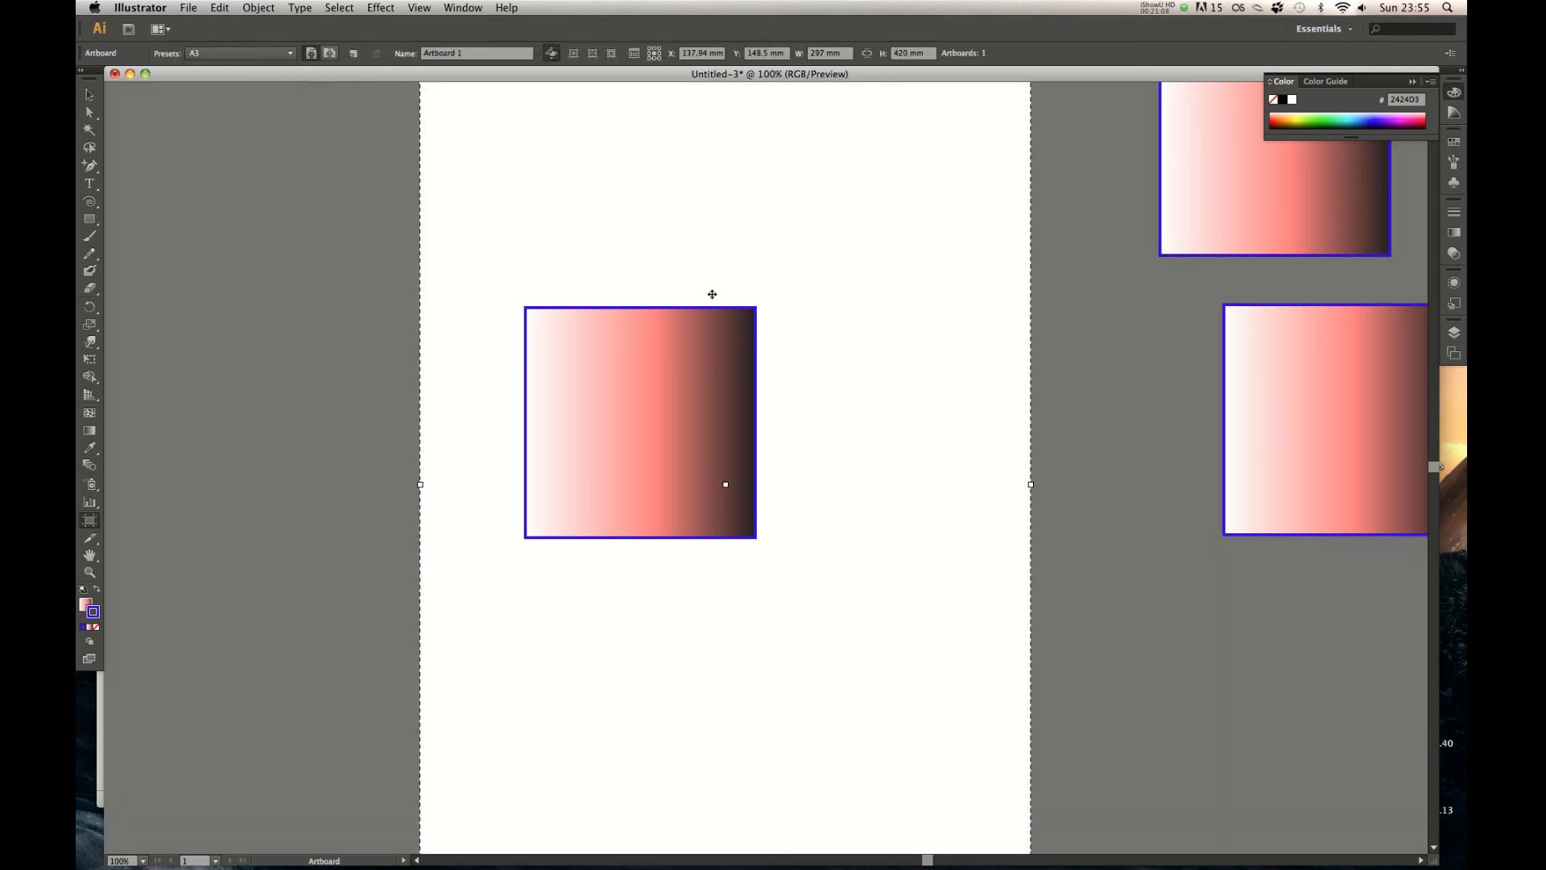
{"action": "key", "text": "super+minus"}
{"action": "key", "text": "super+minus"}
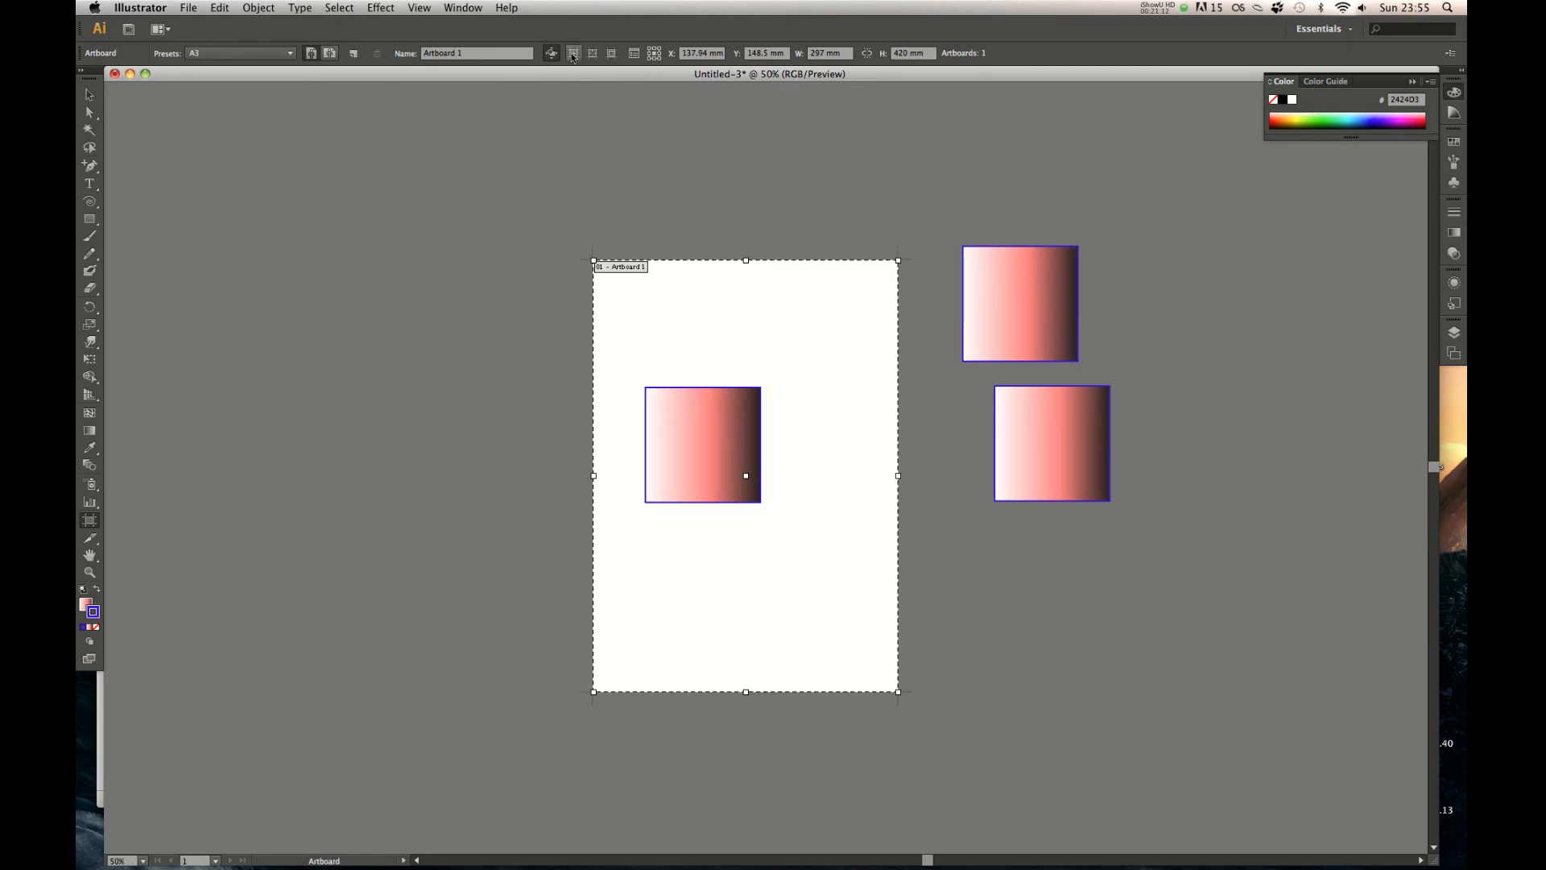
Turn the artboard's center mark, cross hairs and video safe areas on and back off
{"action": "left_click", "coordinate": [611, 54]}
{"action": "left_click", "coordinate": [611, 54]}
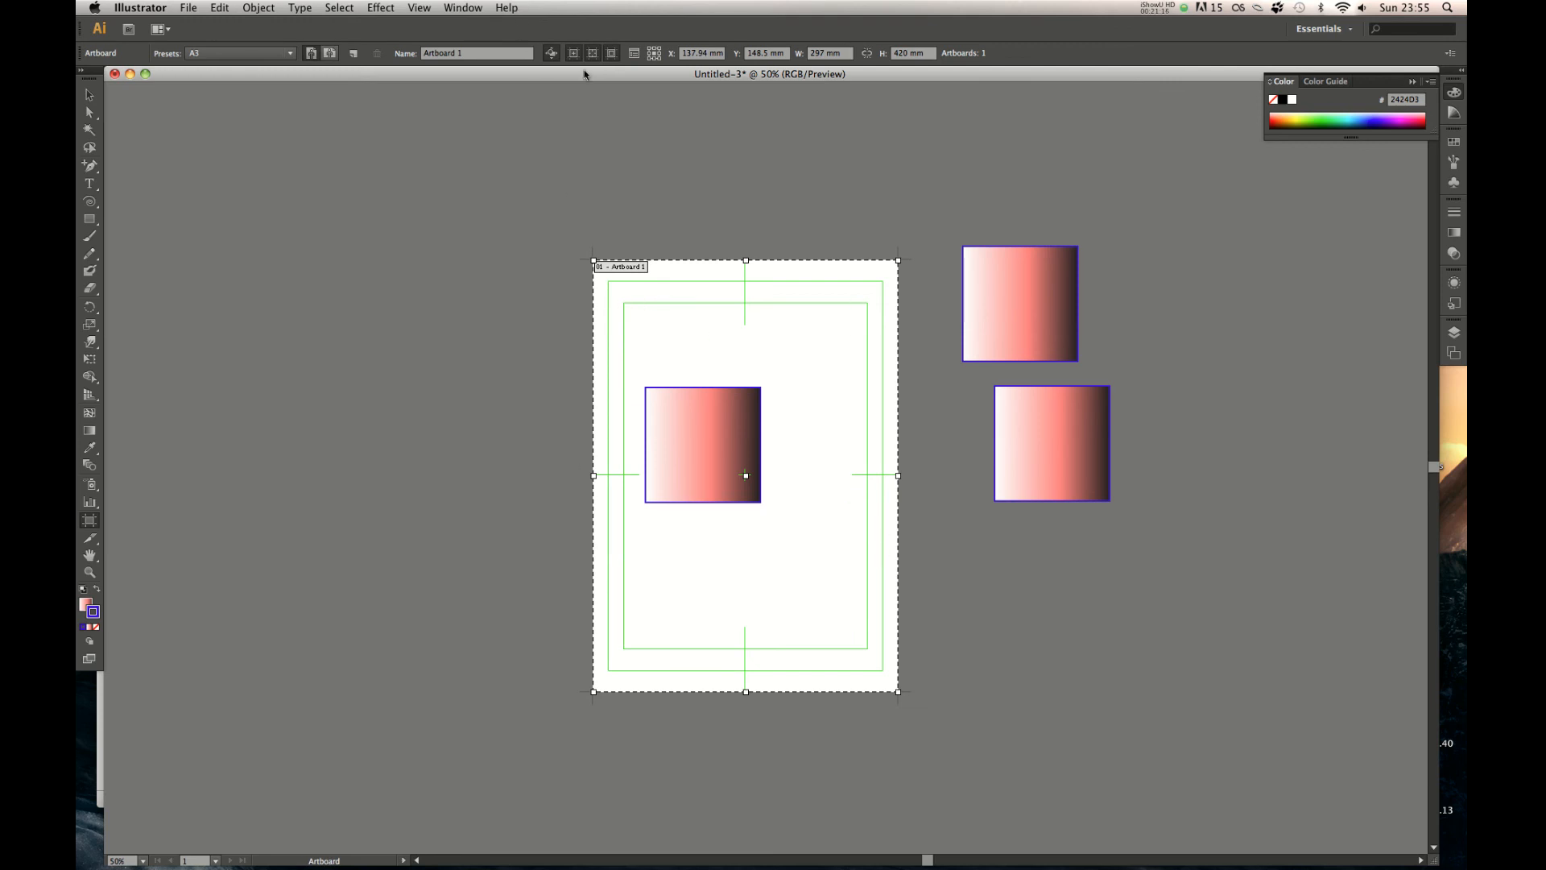
{"action": "left_click", "coordinate": [593, 54]}
{"action": "left_click", "coordinate": [611, 54]}
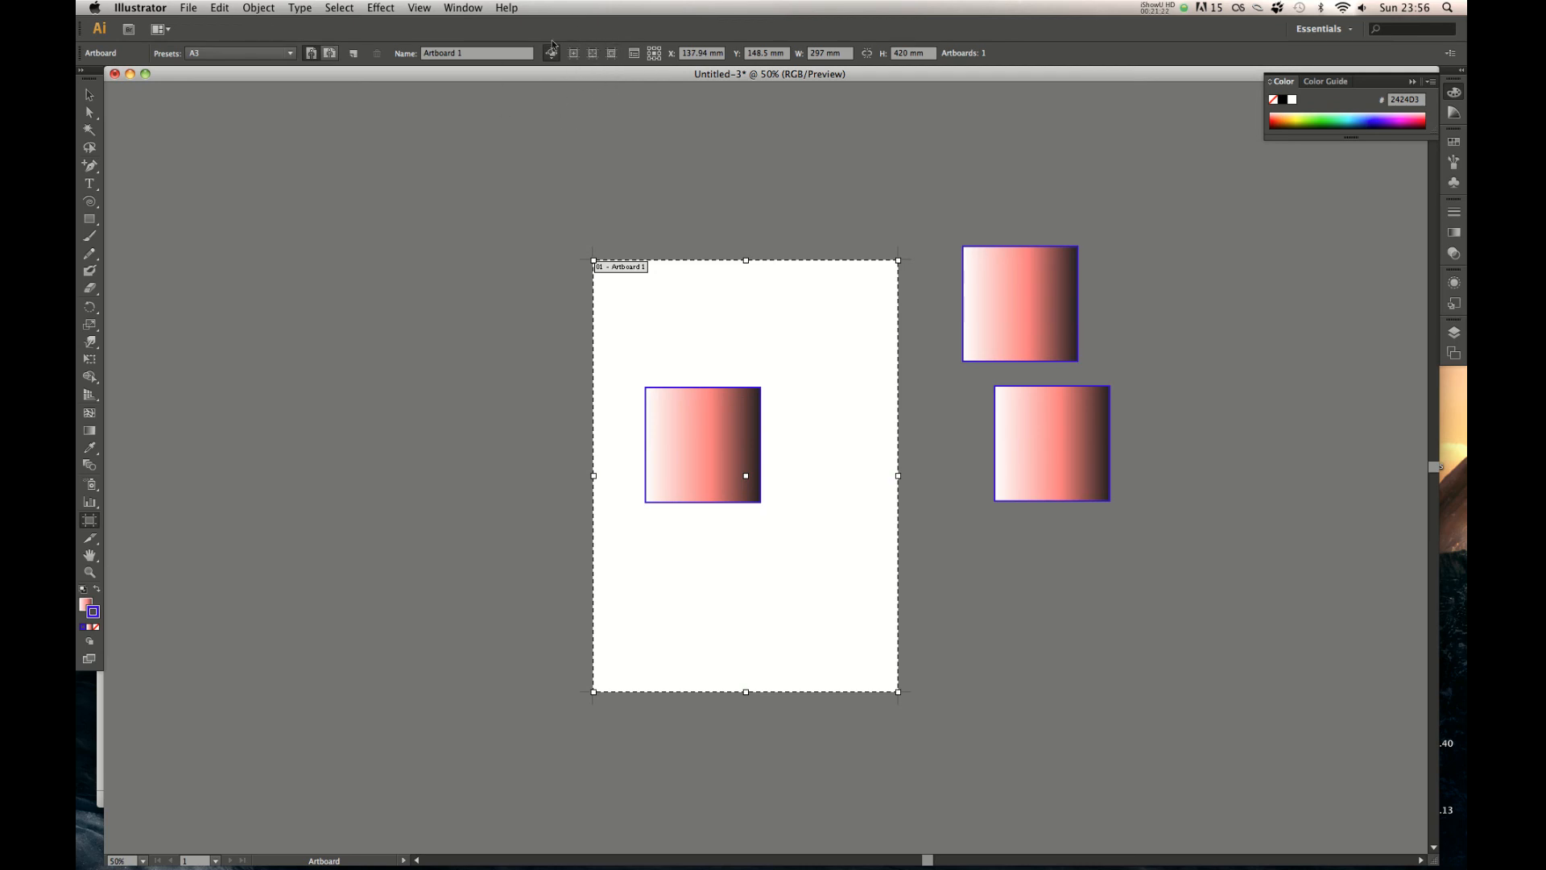
Switch the artboard to landscape and back to portrait, and leave artboard editing
{"action": "left_click", "coordinate": [330, 54]}
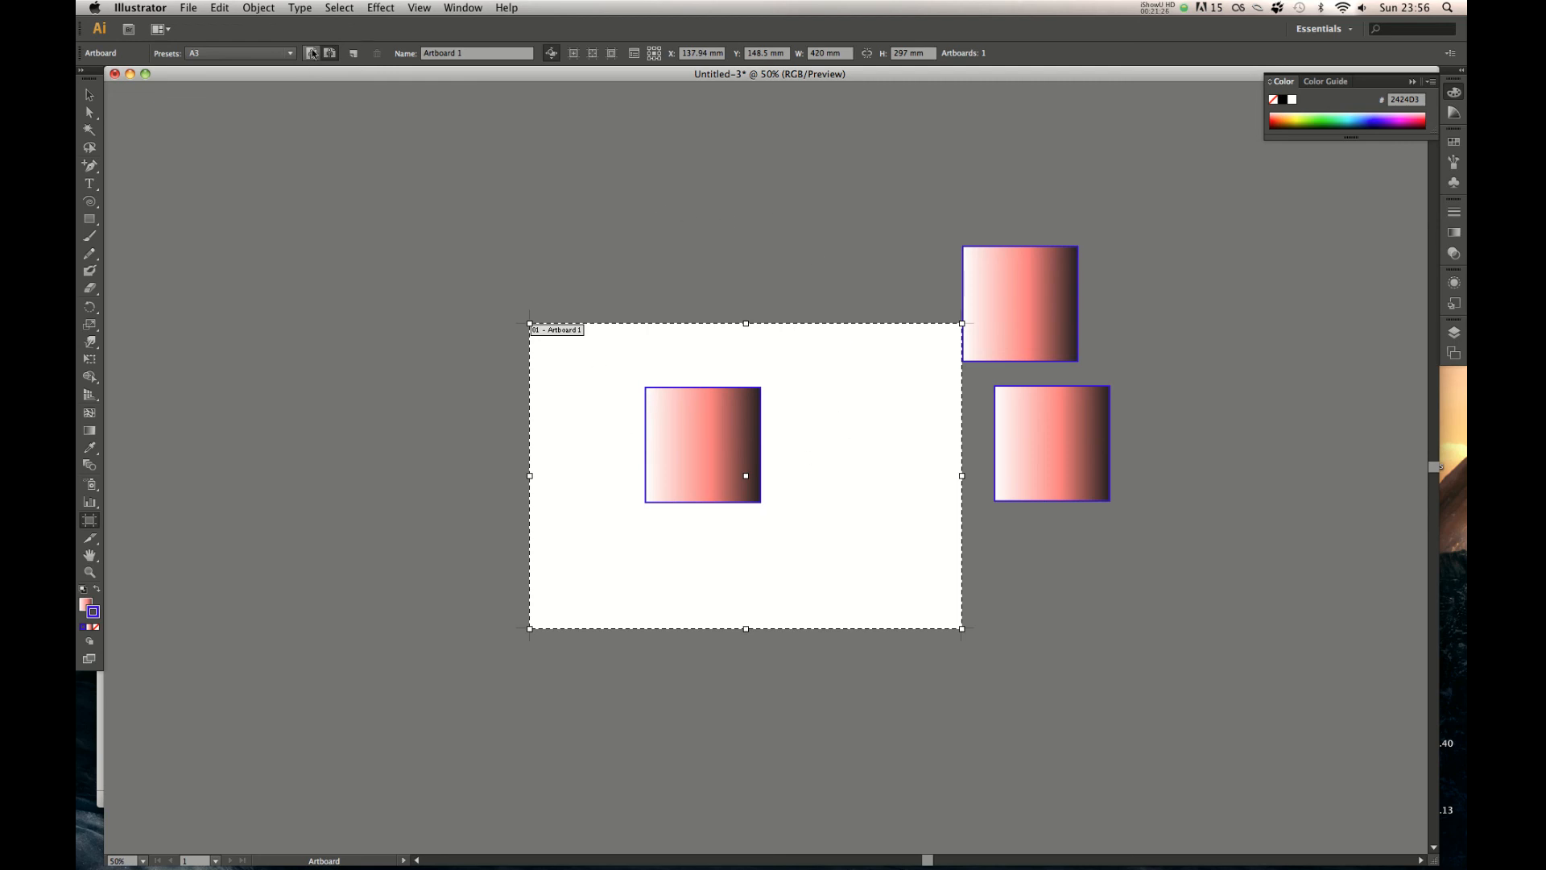
{"action": "left_click", "coordinate": [311, 54]}
{"action": "left_click", "coordinate": [89, 94]}
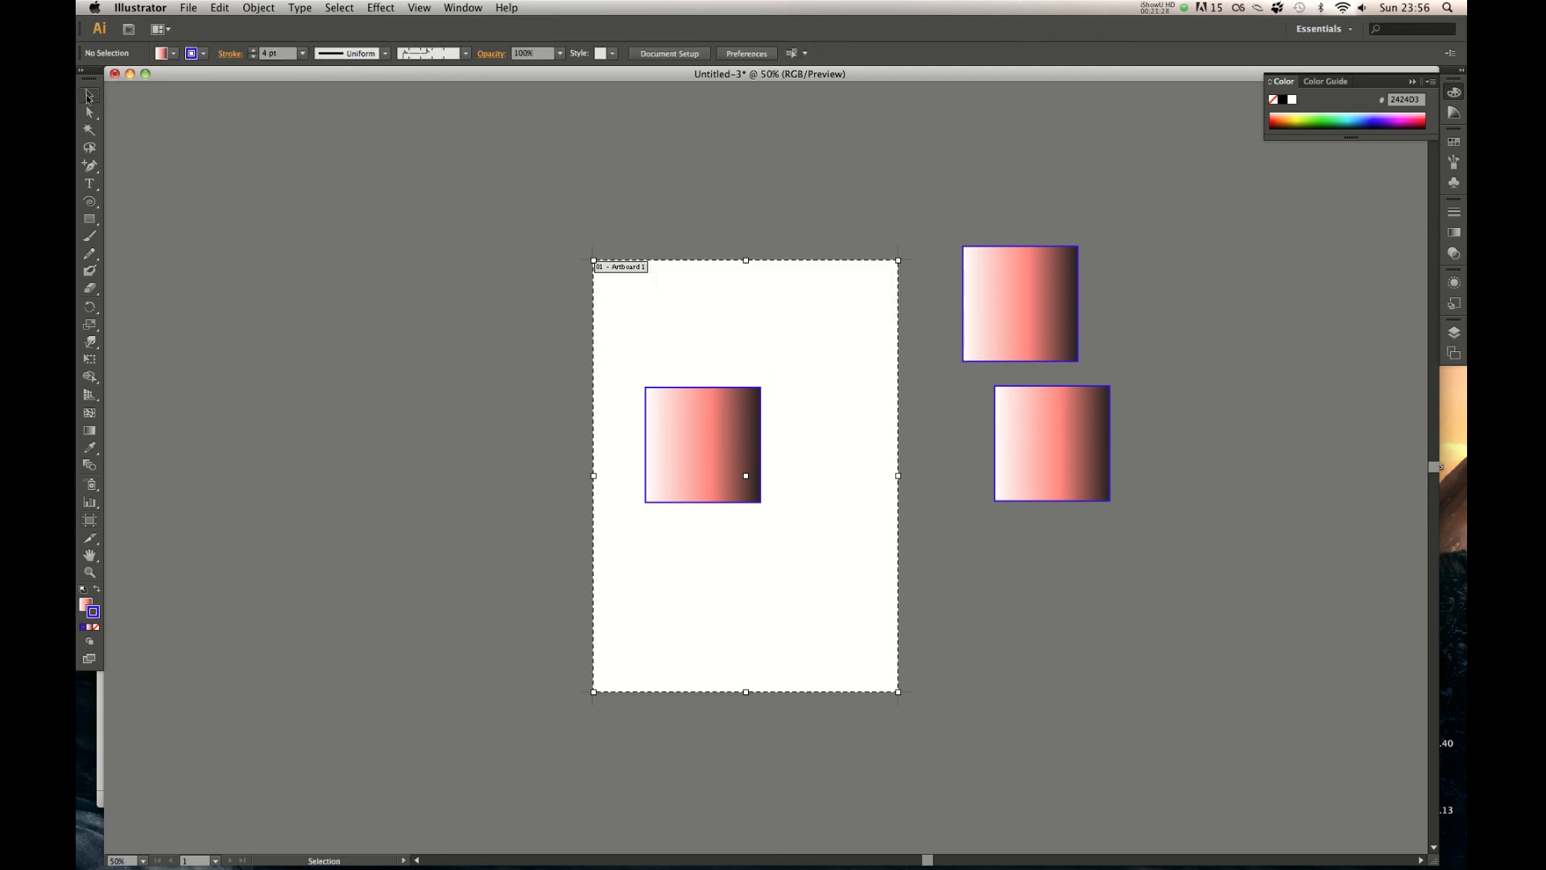
Pan around the artboard, zoom in on the gradient square to 200%, zoom far out and fit the artboard in the window
{"action": "left_click_drag", "start_coordinate": [427, 592], "coordinate": [442, 573]}
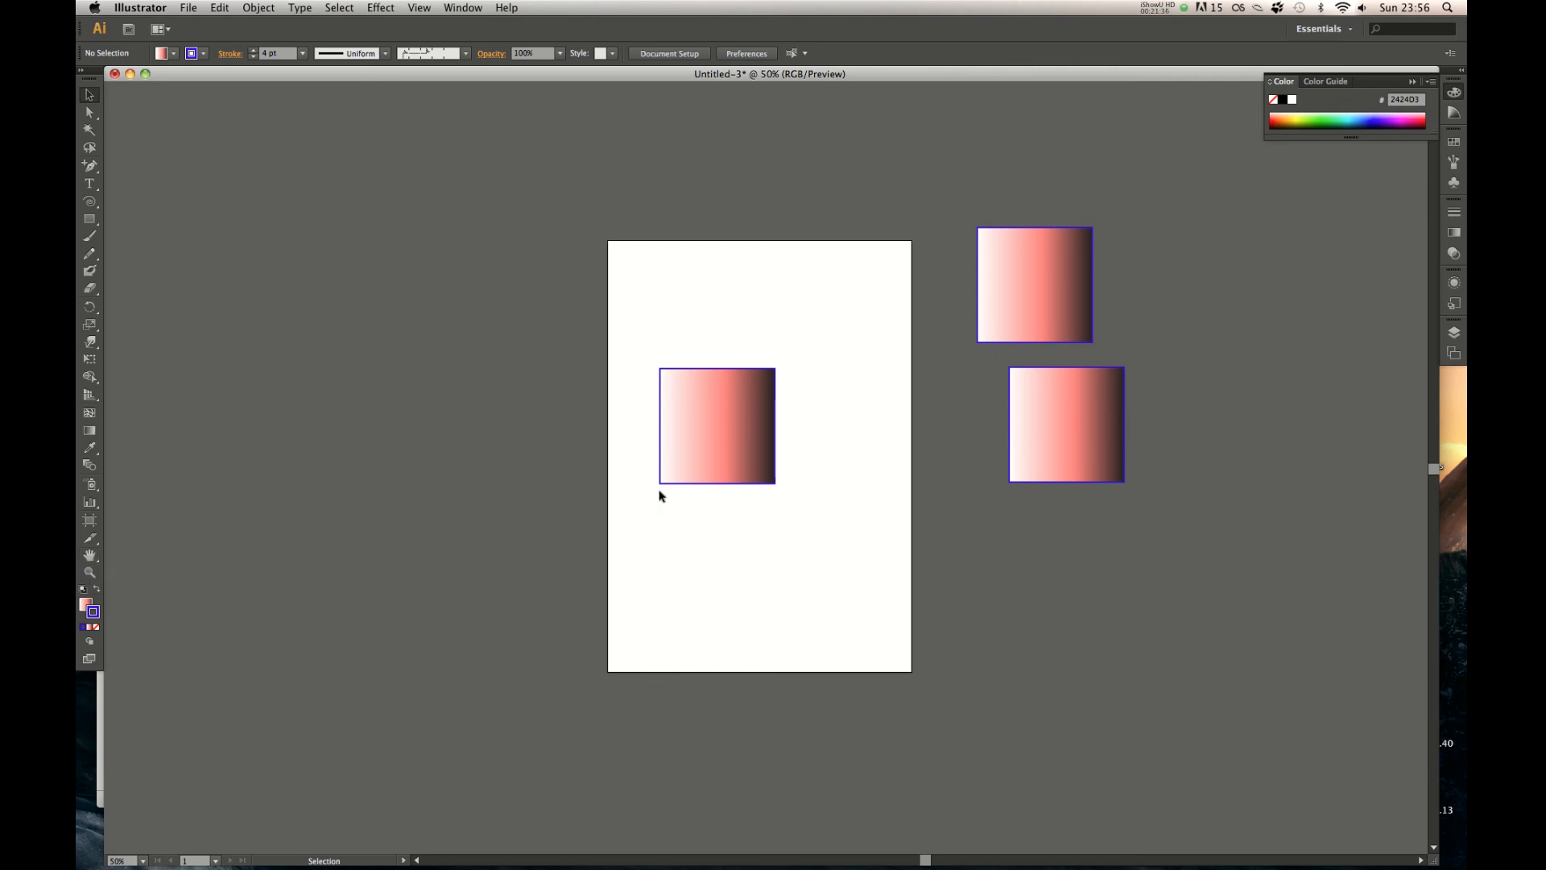
{"action": "key", "text": "h"}
{"action": "left_click_drag", "start_coordinate": [674, 545], "coordinate": [684, 500]}
{"action": "left_click_drag", "start_coordinate": [621, 452], "coordinate": [624, 517]}
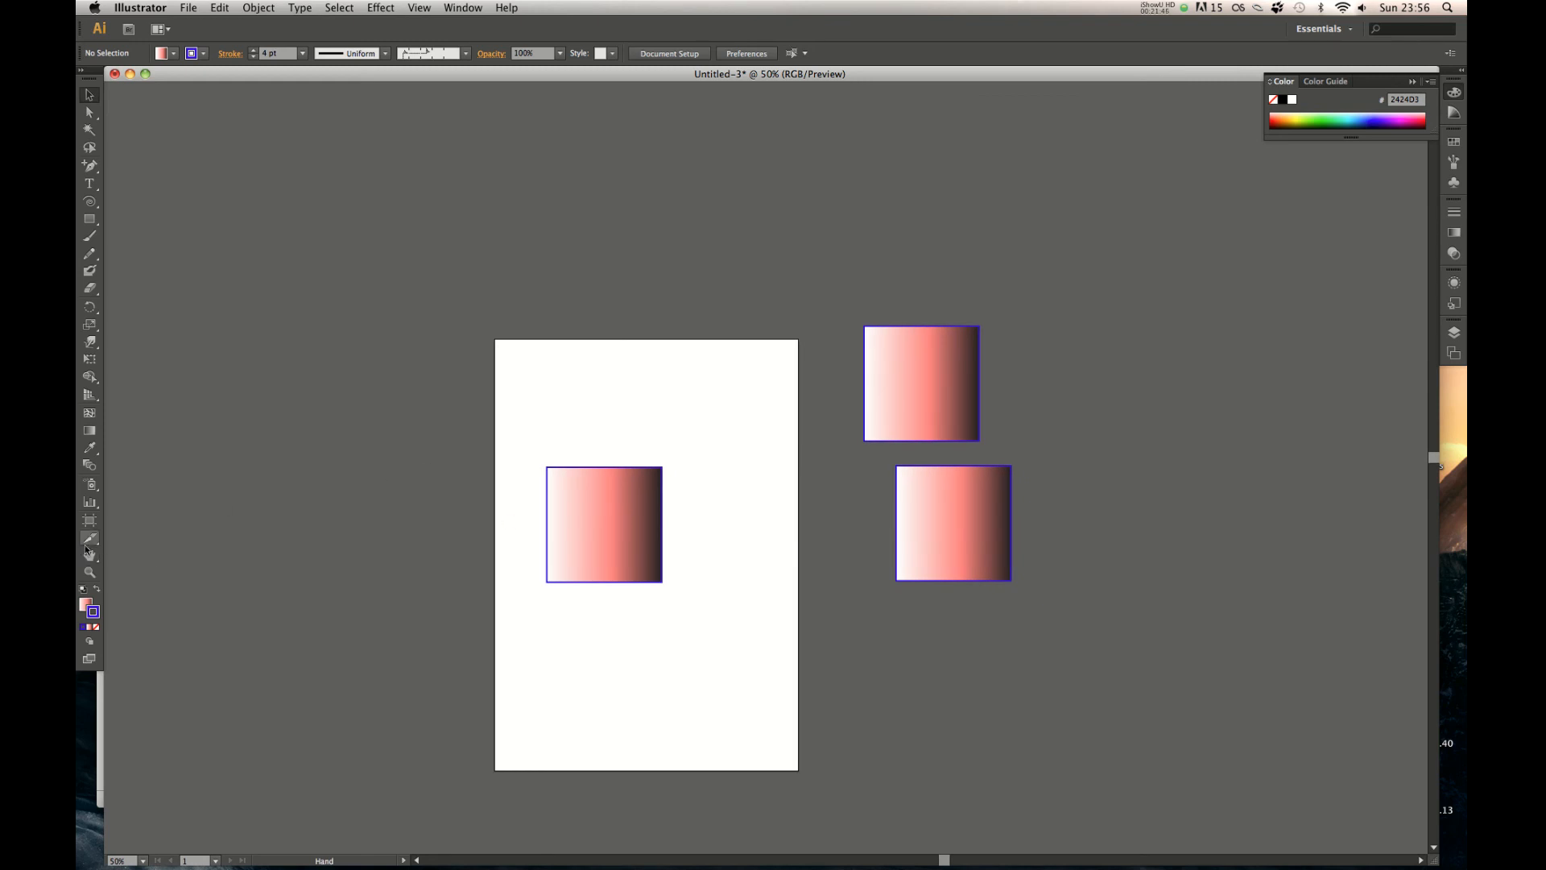
{"action": "left_click", "coordinate": [90, 573]}
{"action": "left_click_drag", "start_coordinate": [729, 380], "coordinate": [513, 637]}
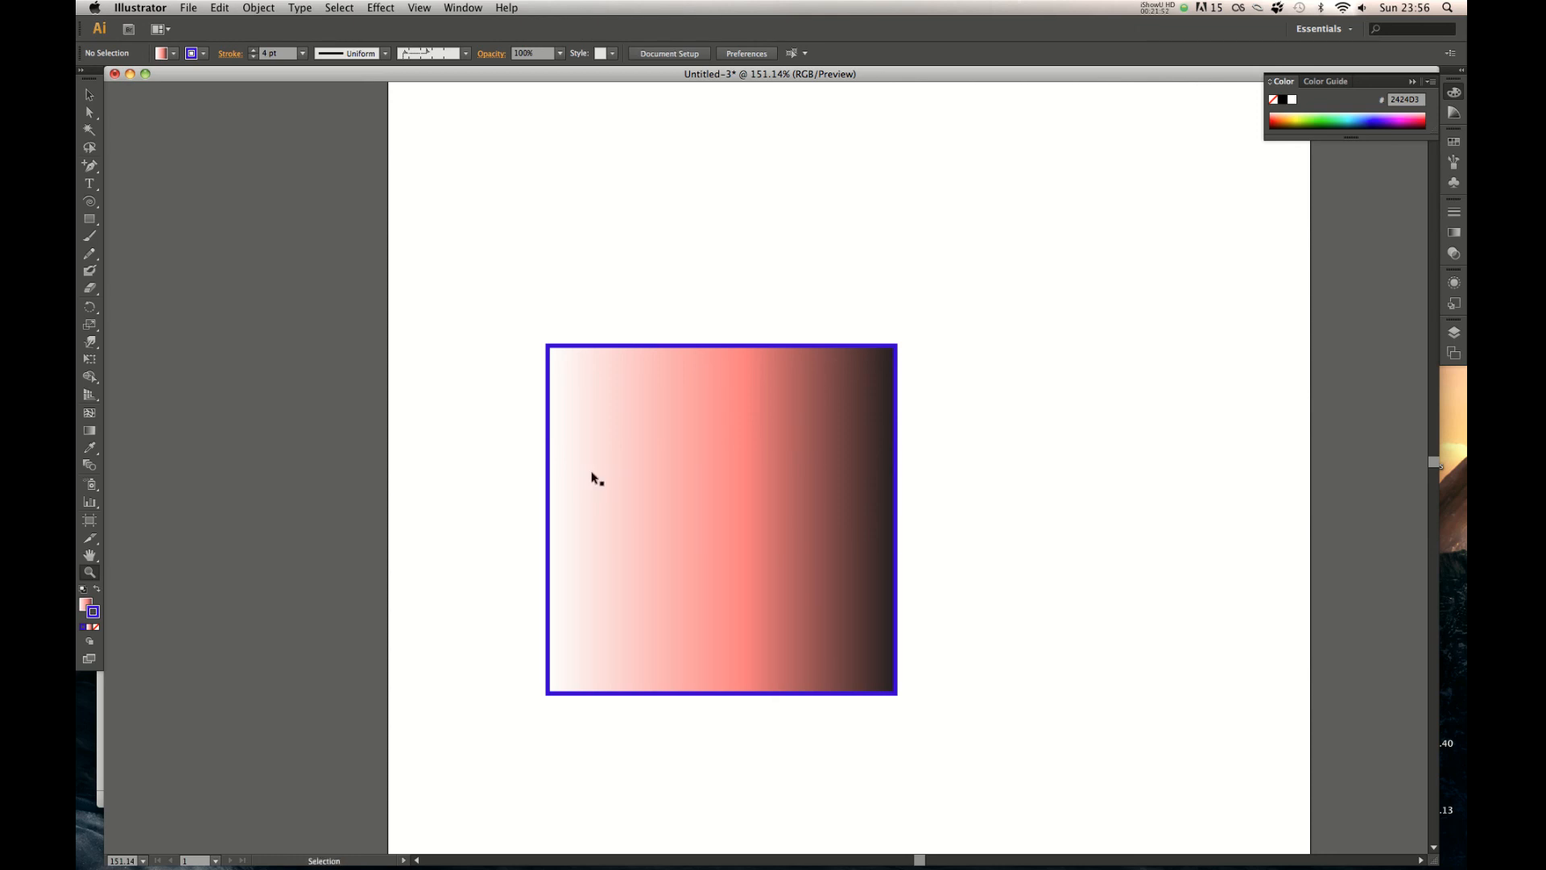
{"action": "key", "text": "super+equal"}
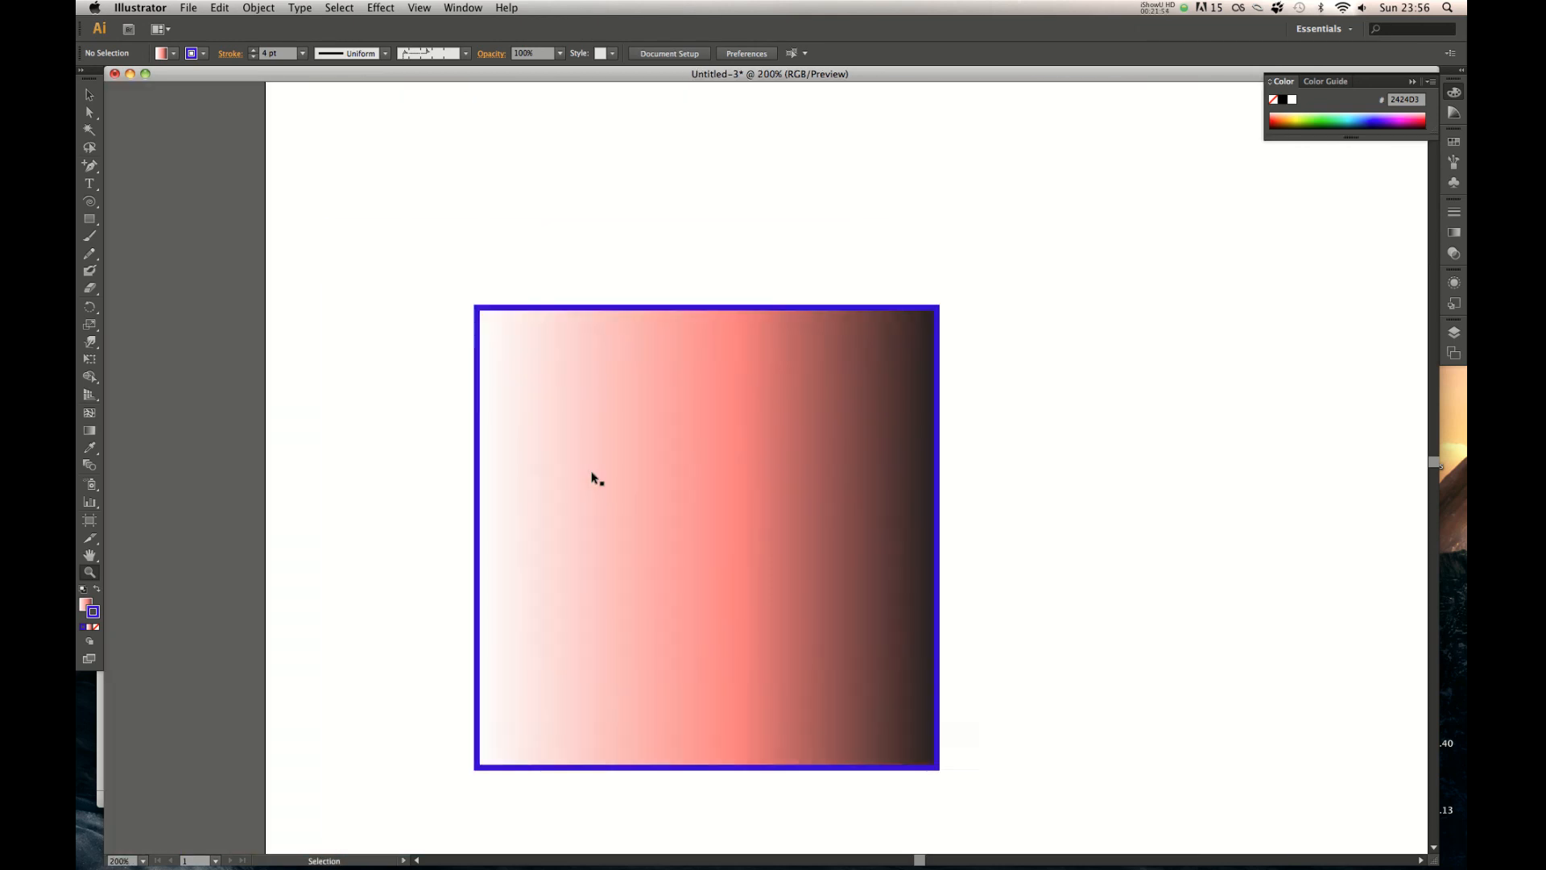
{"action": "key", "text": "super+minus"}
{"action": "key", "text": "super+minus"}
{"action": "key", "text": "super+minus"}
{"action": "key", "text": "super+minus"}
{"action": "key", "text": "super+minus"}
{"action": "key", "text": "super+minus"}
{"action": "key", "text": "super+minus"}
{"action": "key", "text": "super+minus"}
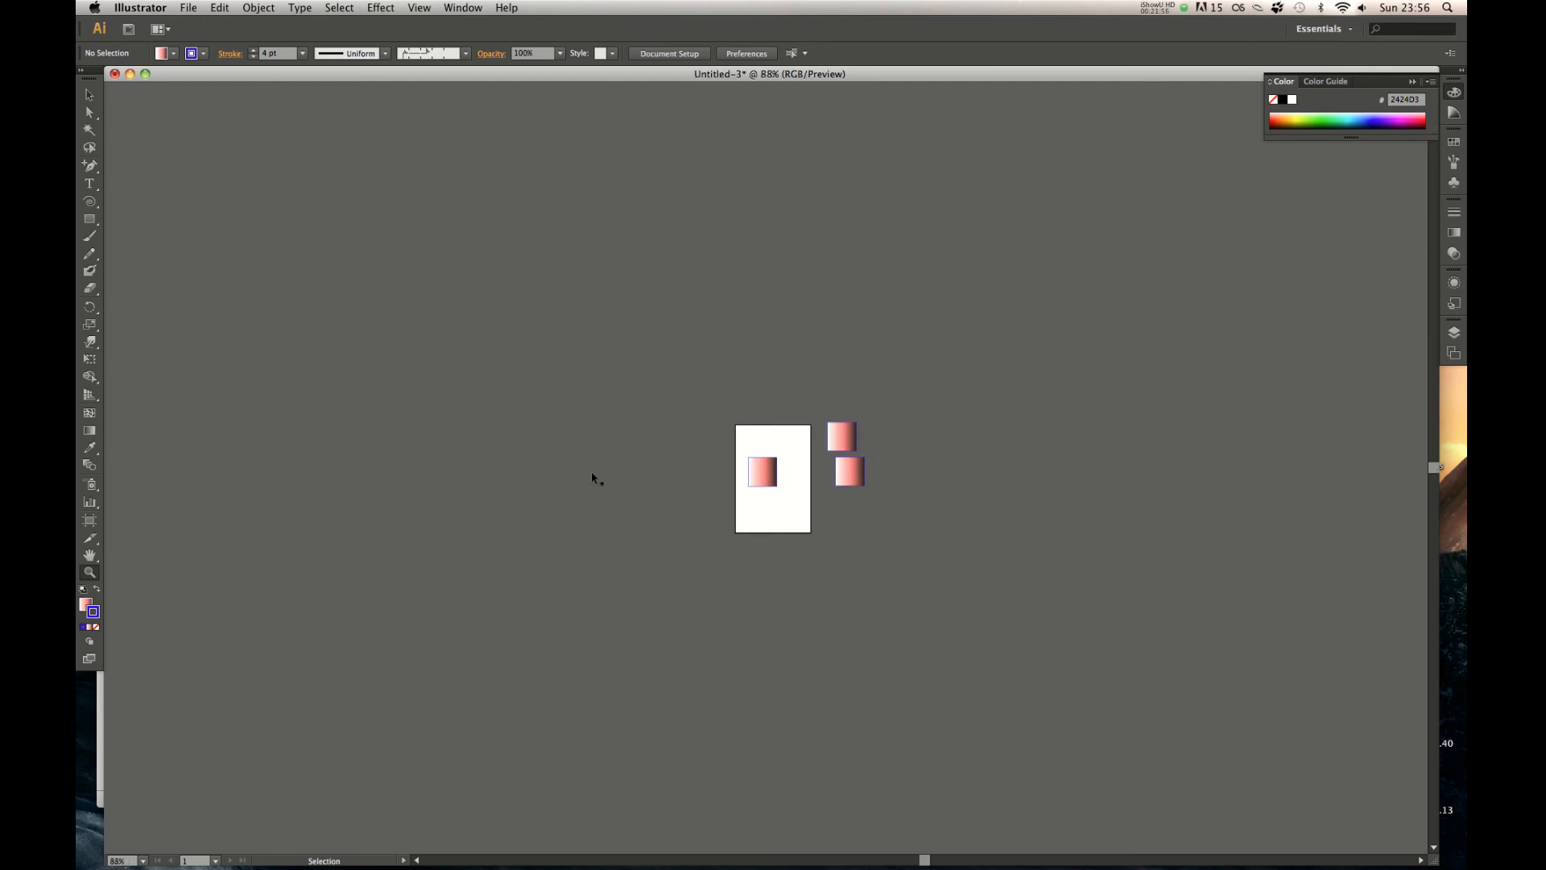
{"action": "key", "text": "super+0"}
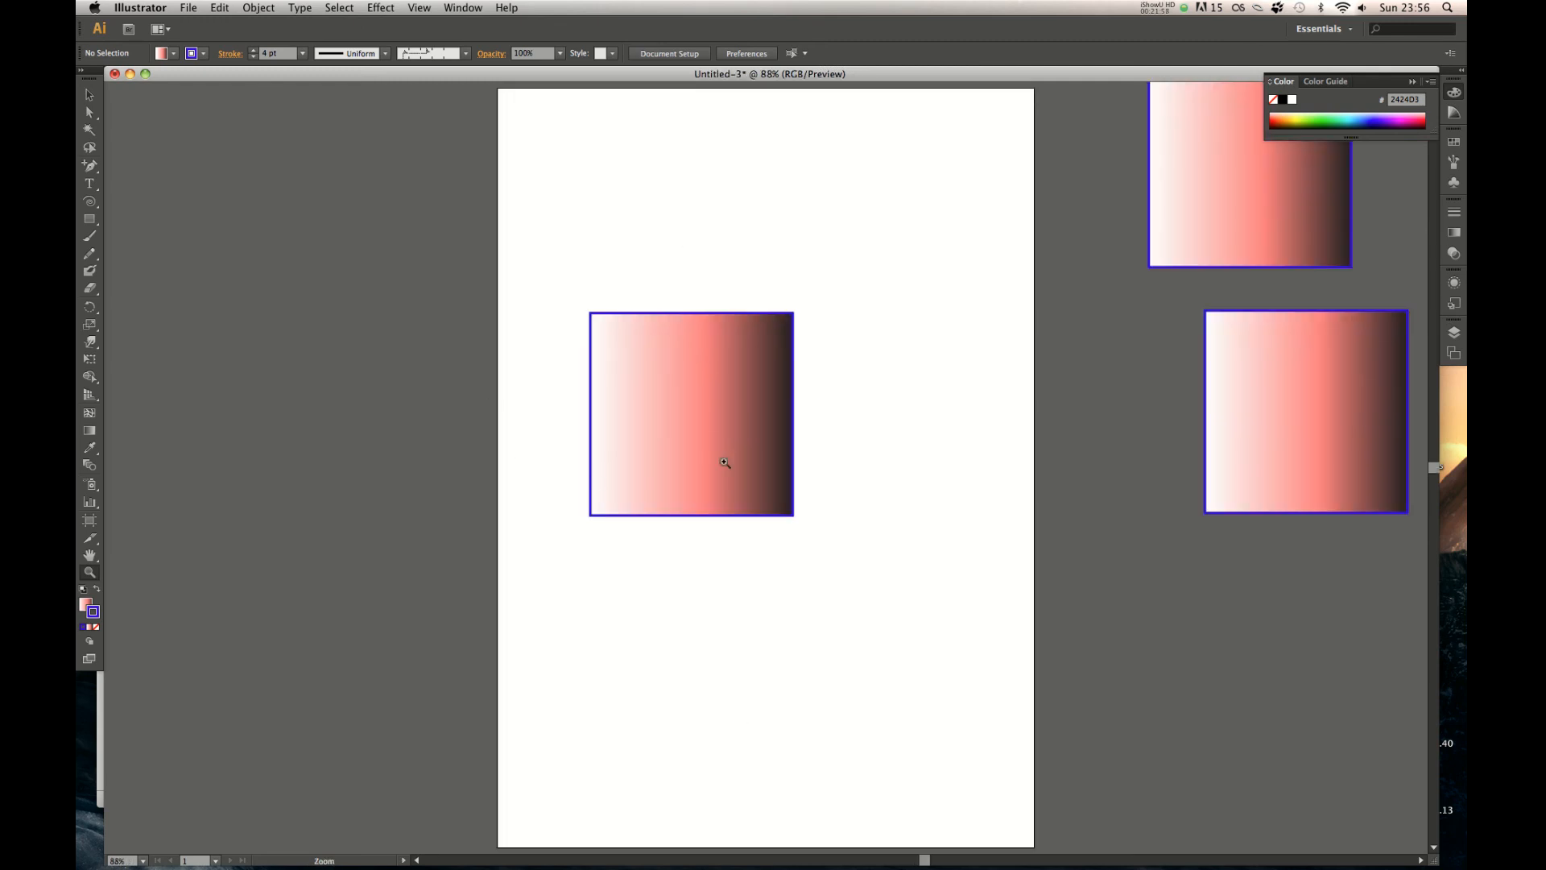
Delete the two spare gradient squares outside the artboard, keeping the one on it
{"action": "key", "text": "v"}
{"action": "left_click_drag", "start_coordinate": [997, 453], "coordinate": [693, 763]}
{"action": "left_click_drag", "start_coordinate": [980, 334], "coordinate": [739, 598]}
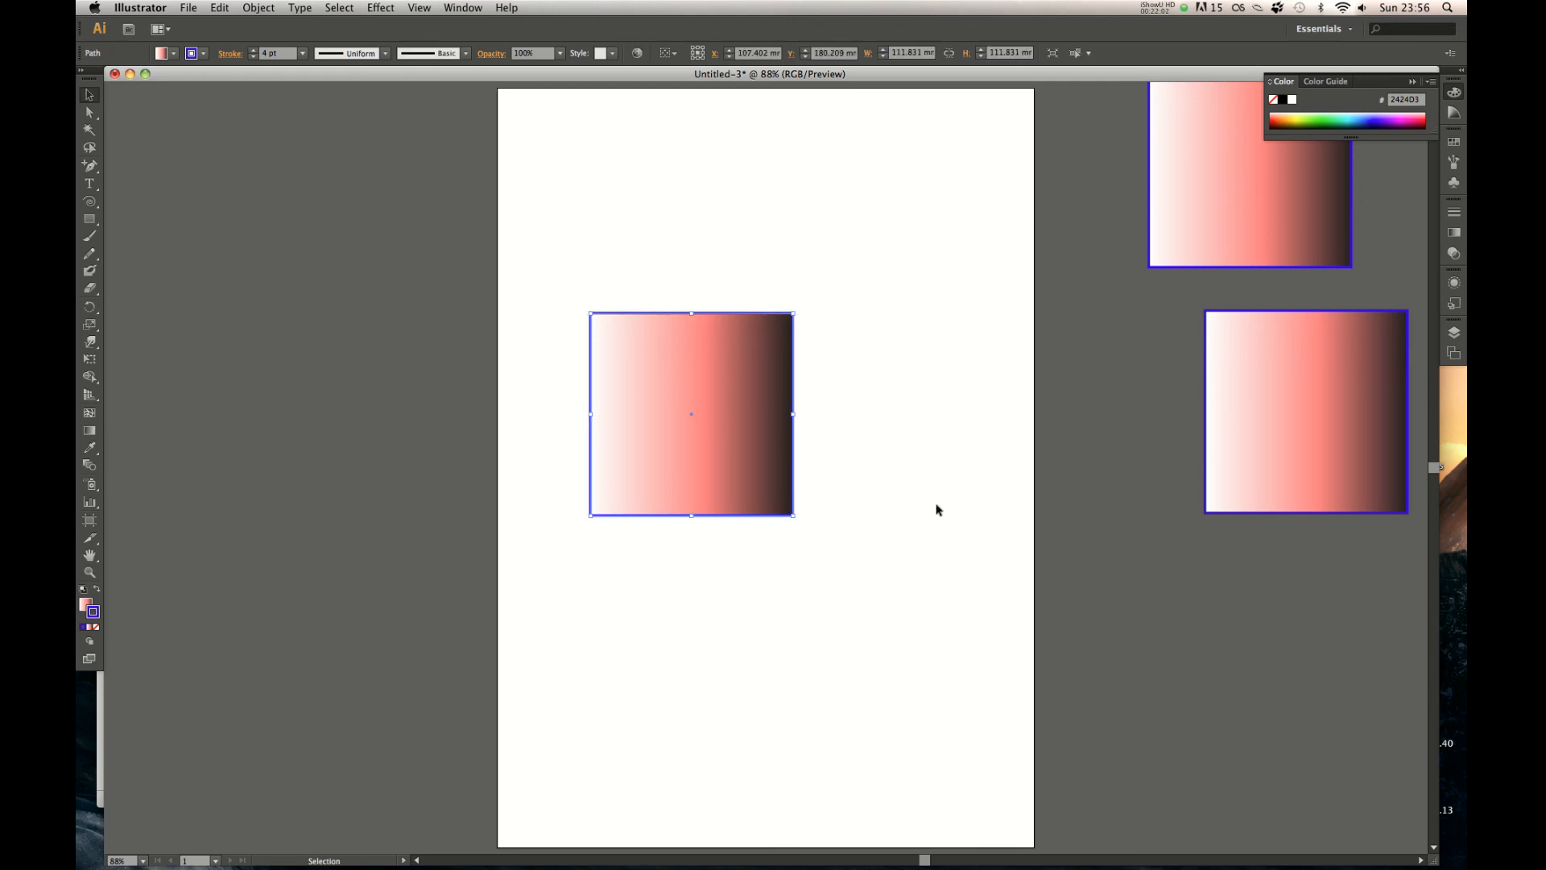
{"action": "left_click", "coordinate": [1283, 400]}
{"action": "left_click_drag", "start_coordinate": [1284, 401], "coordinate": [999, 460]}
{"action": "key", "text": "Delete"}
{"action": "scroll", "coordinate": [1063, 403], "scroll_direction": "up", "scroll_amount": 2}
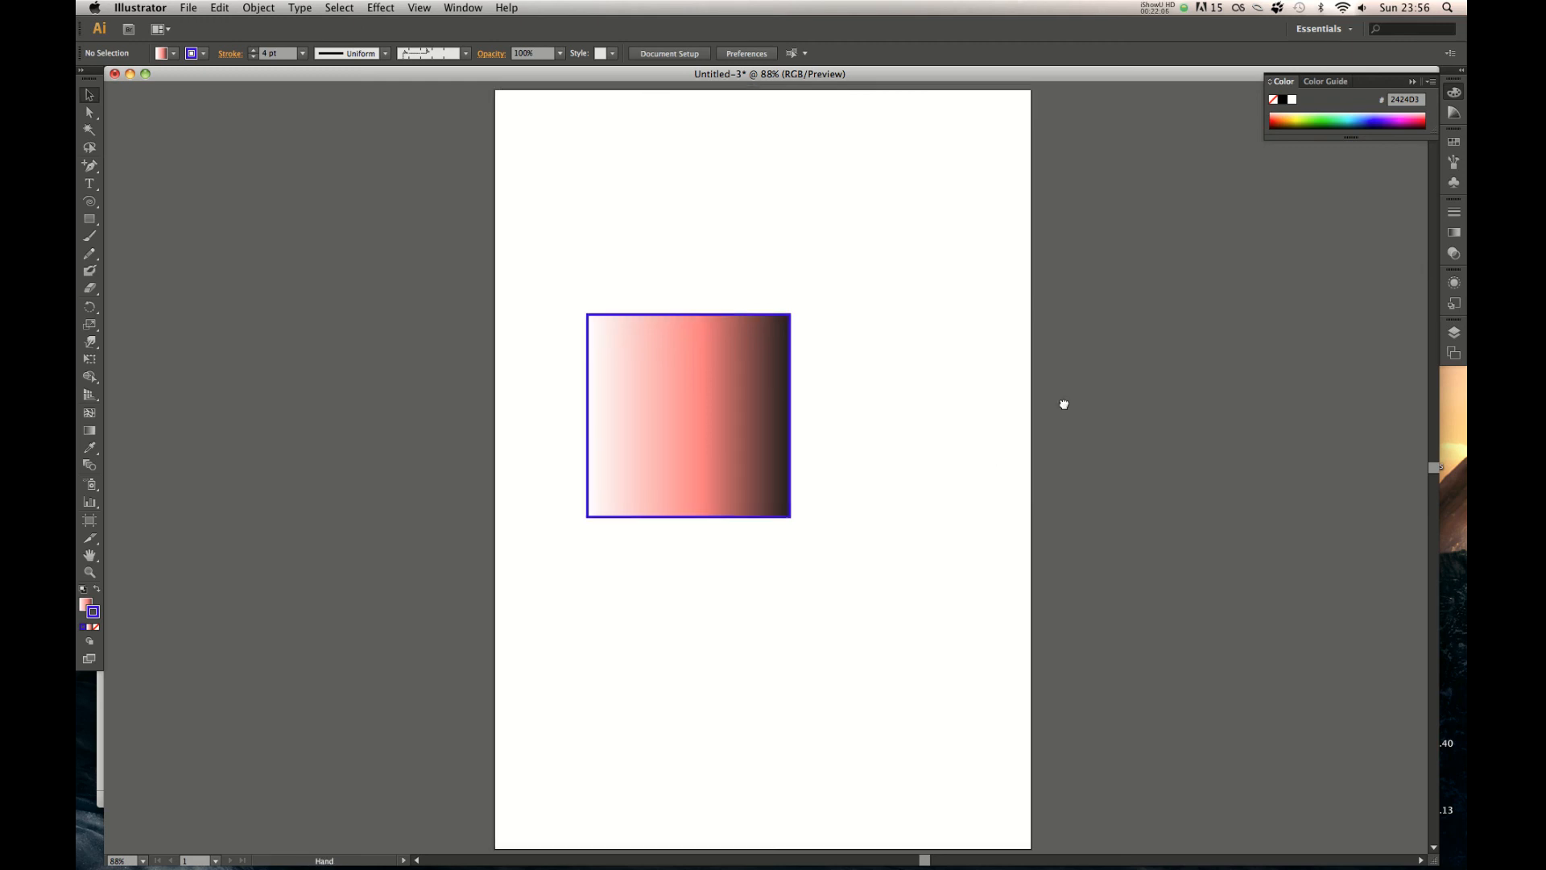
Move the remaining square to the right and place an overlapping copy diagonally below and to its left
{"action": "left_click_drag", "start_coordinate": [729, 424], "coordinate": [832, 418]}
{"action": "left_click_drag", "start_coordinate": [990, 448], "coordinate": [868, 633]}
{"action": "left_click_drag", "start_coordinate": [859, 475], "coordinate": [775, 604]}
Select both overlapping squares together and move them slightly up and to the right on the artboard
{"action": "left_click_drag", "start_coordinate": [956, 635], "coordinate": [812, 471]}
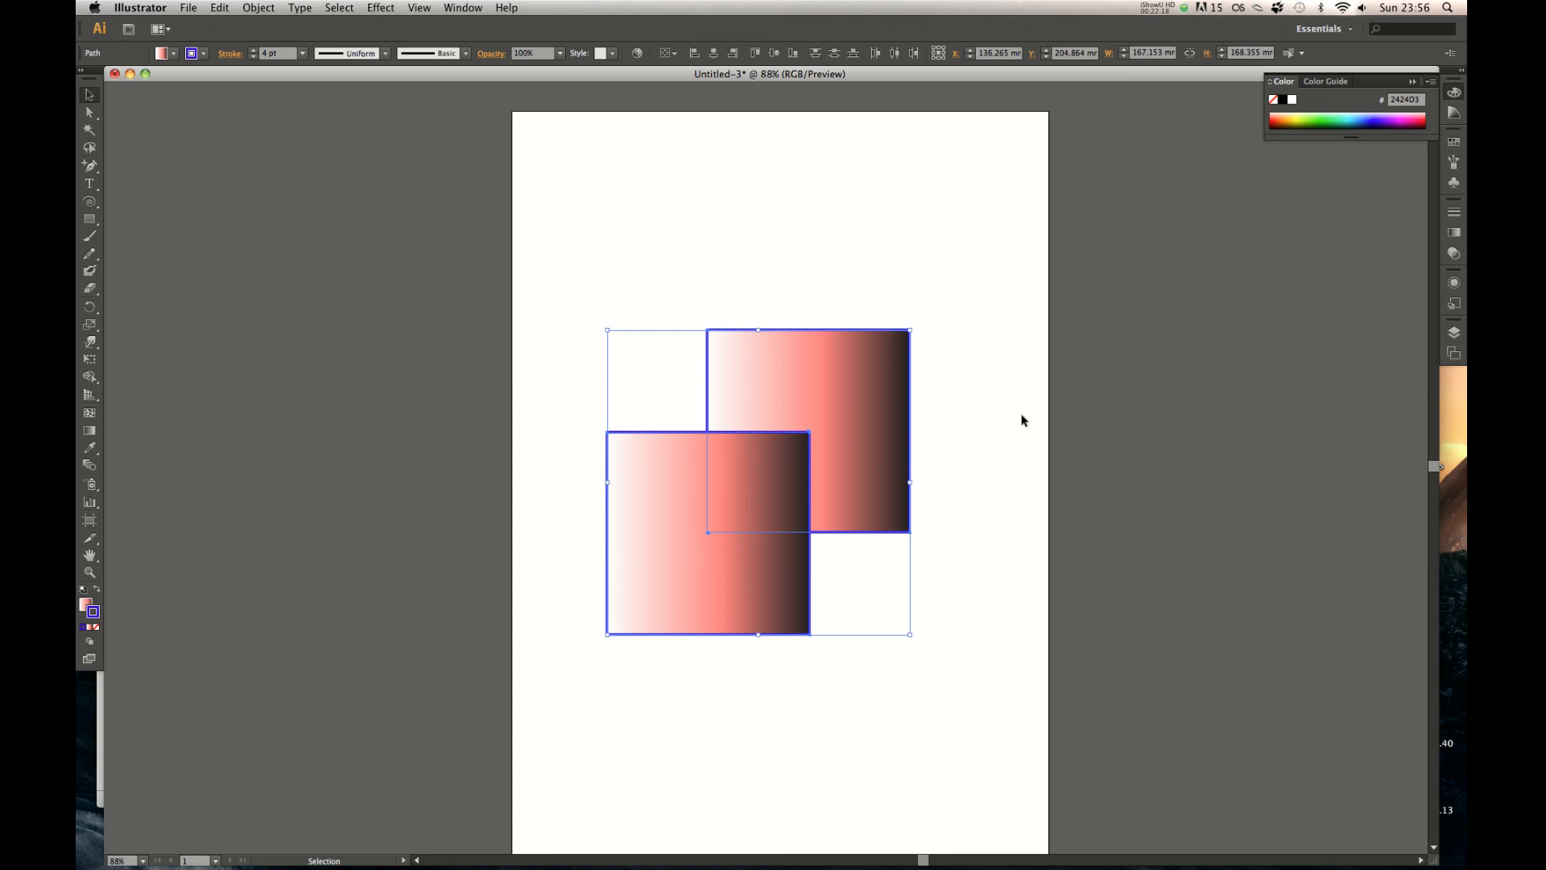
{"action": "left_click", "coordinate": [1044, 402]}
{"action": "left_click_drag", "start_coordinate": [1045, 402], "coordinate": [670, 666]}
{"action": "left_click", "coordinate": [794, 690]}
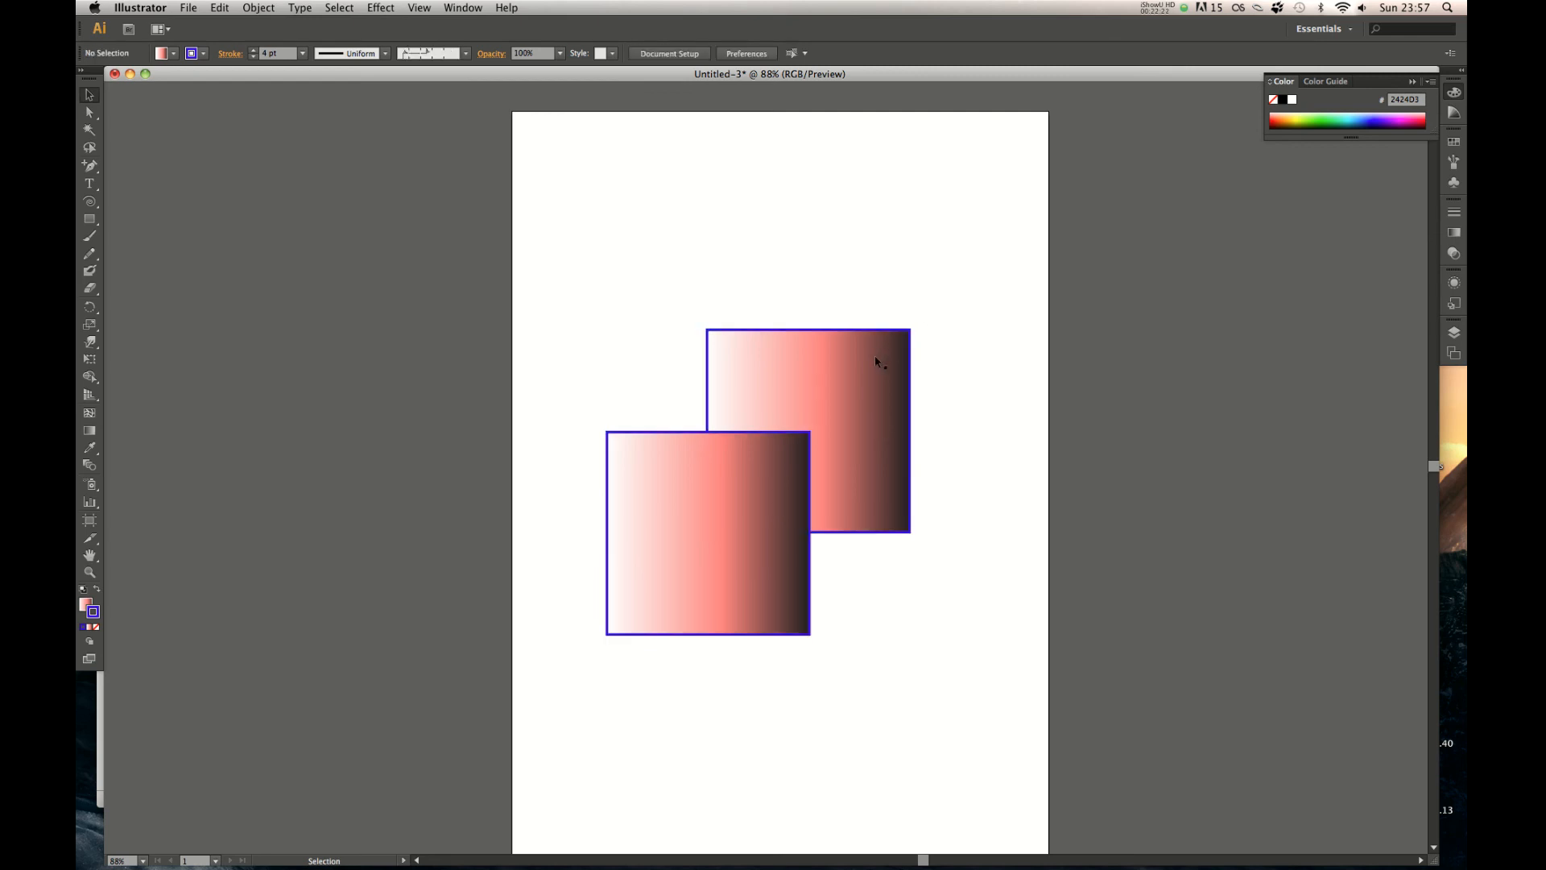
{"action": "left_click_drag", "start_coordinate": [1030, 197], "coordinate": [654, 566]}
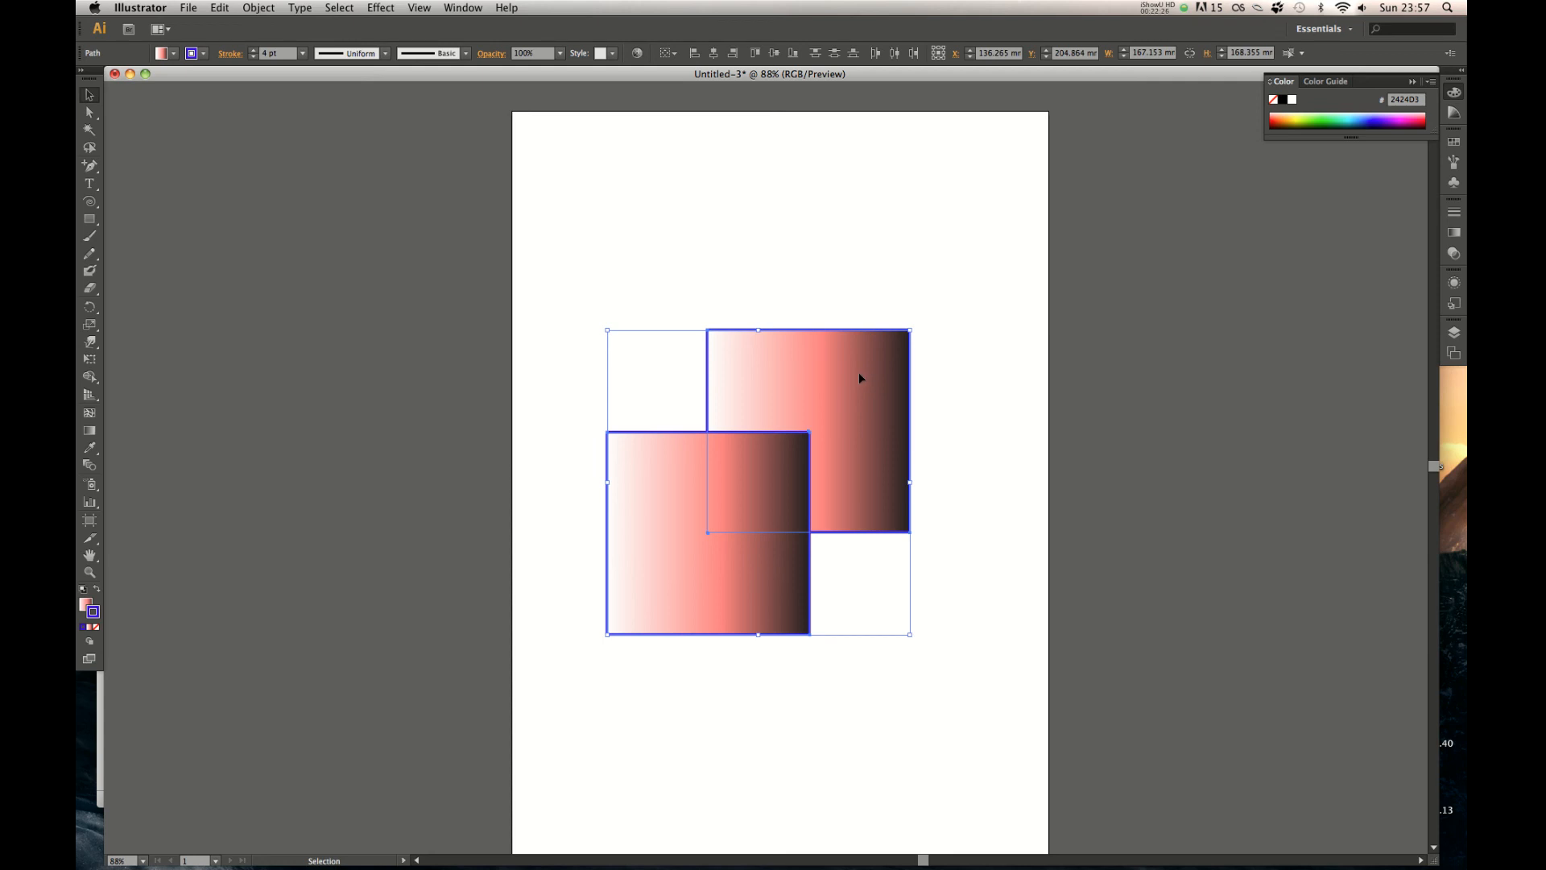
{"action": "left_click_drag", "start_coordinate": [857, 389], "coordinate": [886, 343]}
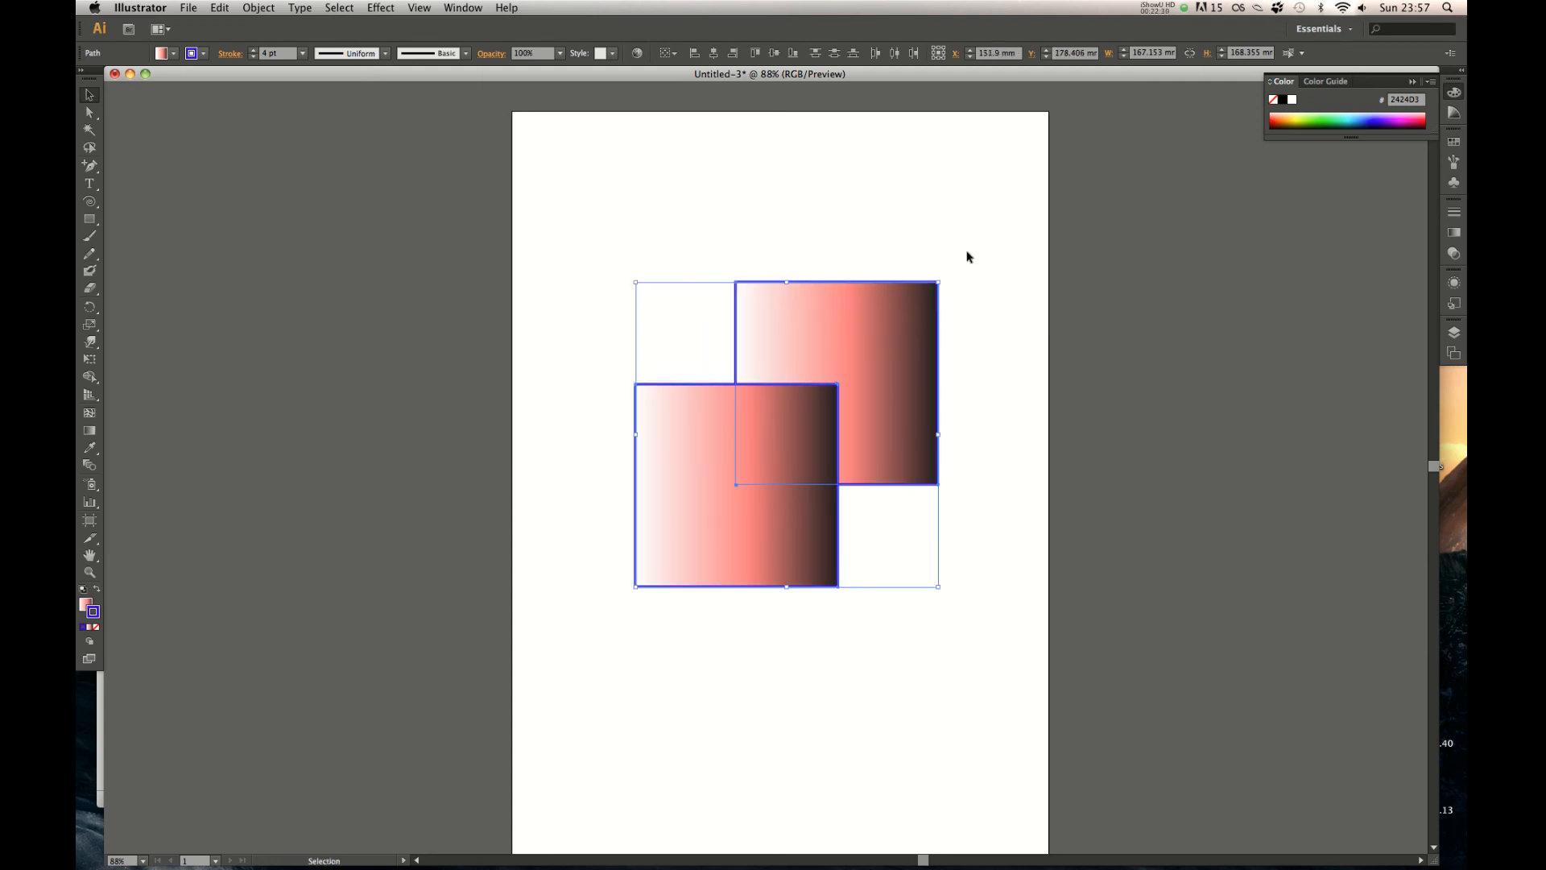
{"action": "mouse_move", "coordinate": [799, 451]}
{"action": "left_mouse_down"}
{"action": "mouse_move", "coordinate": [790, 442]}
{"action": "mouse_move", "coordinate": [793, 473]}
{"action": "left_mouse_up"}
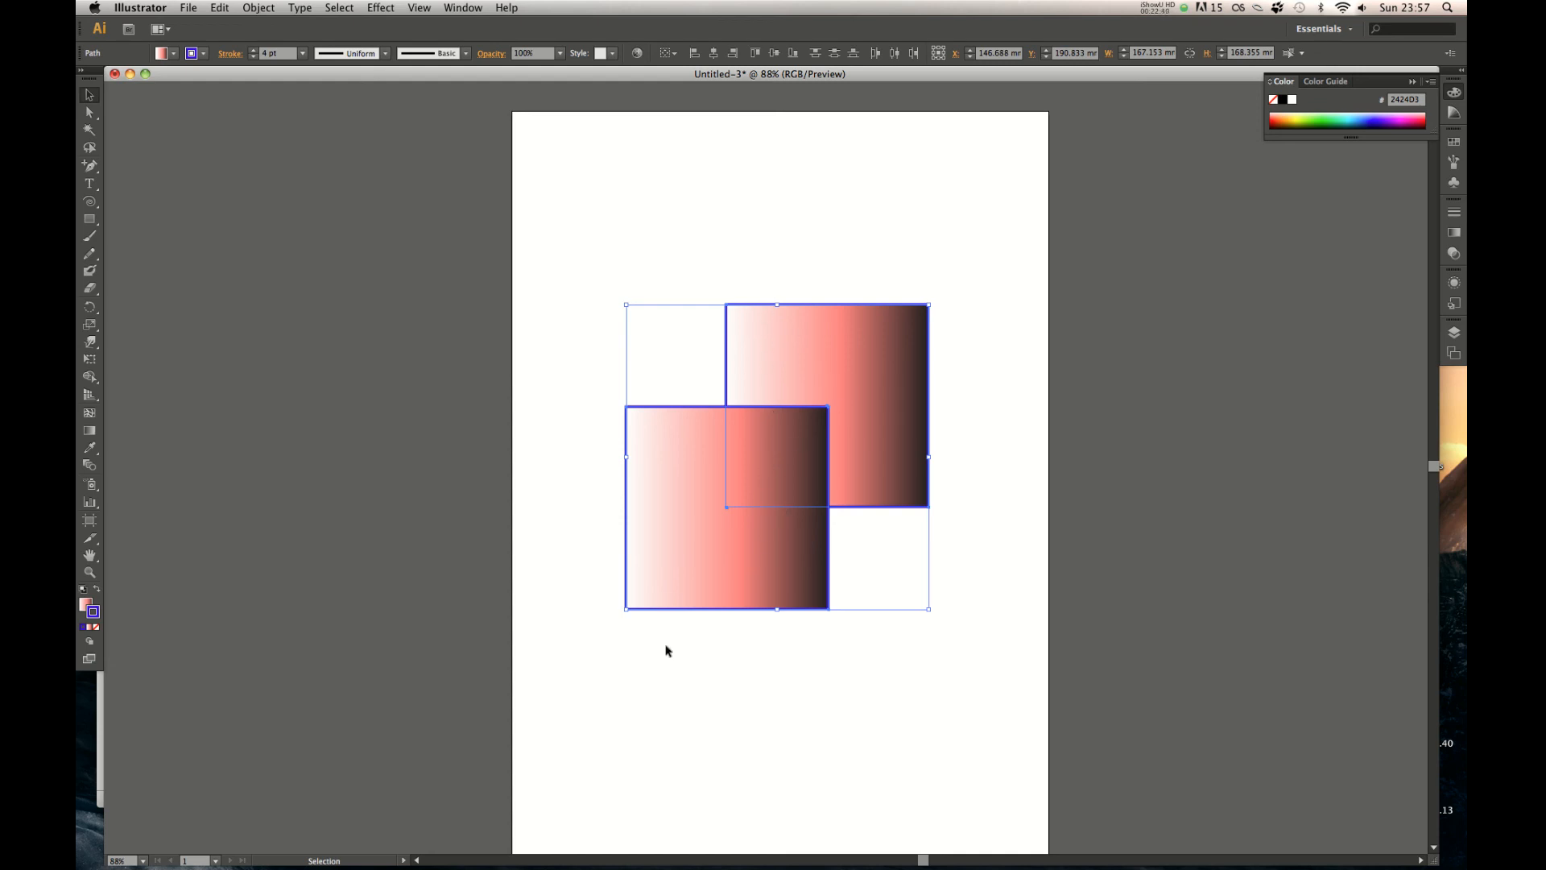
Deselect both squares and slightly reposition only the rear upper-right square
{"action": "left_click", "coordinate": [947, 291]}
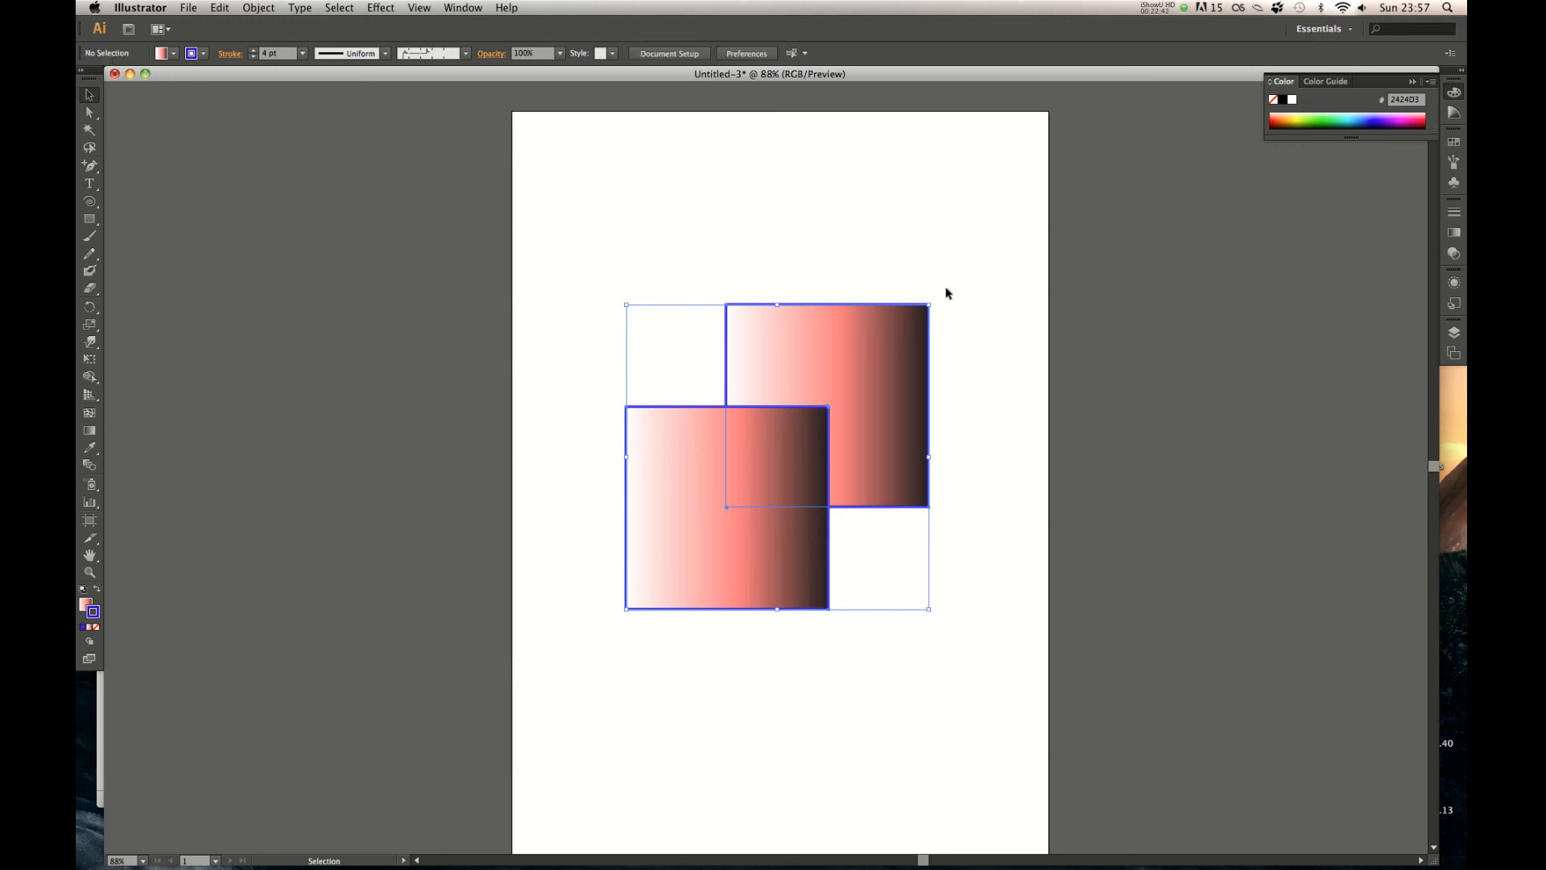
{"action": "left_click_drag", "start_coordinate": [882, 326], "coordinate": [878, 369]}
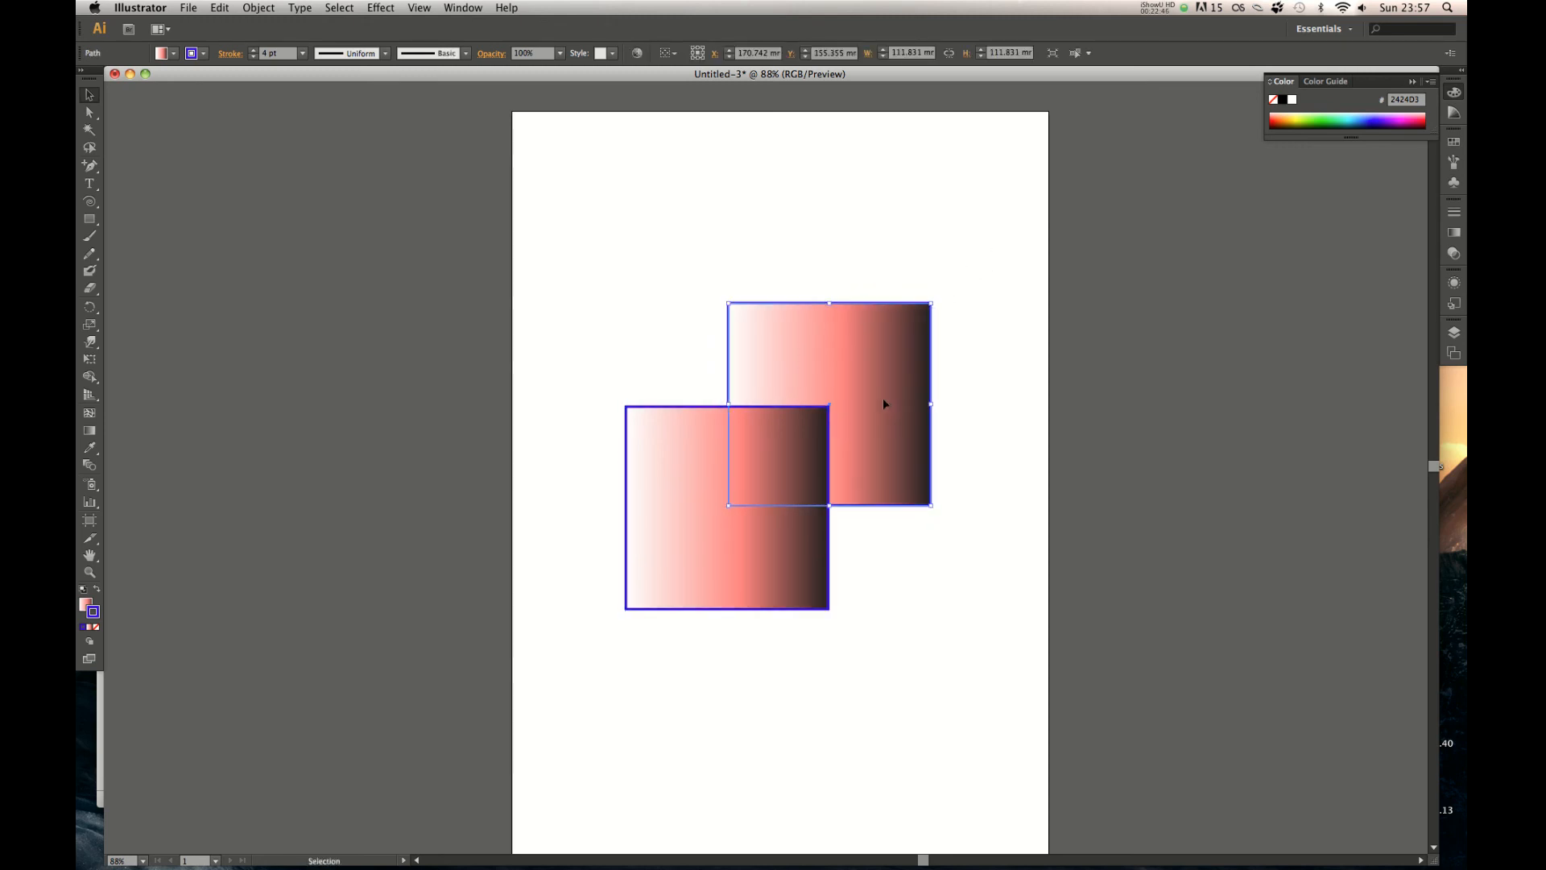